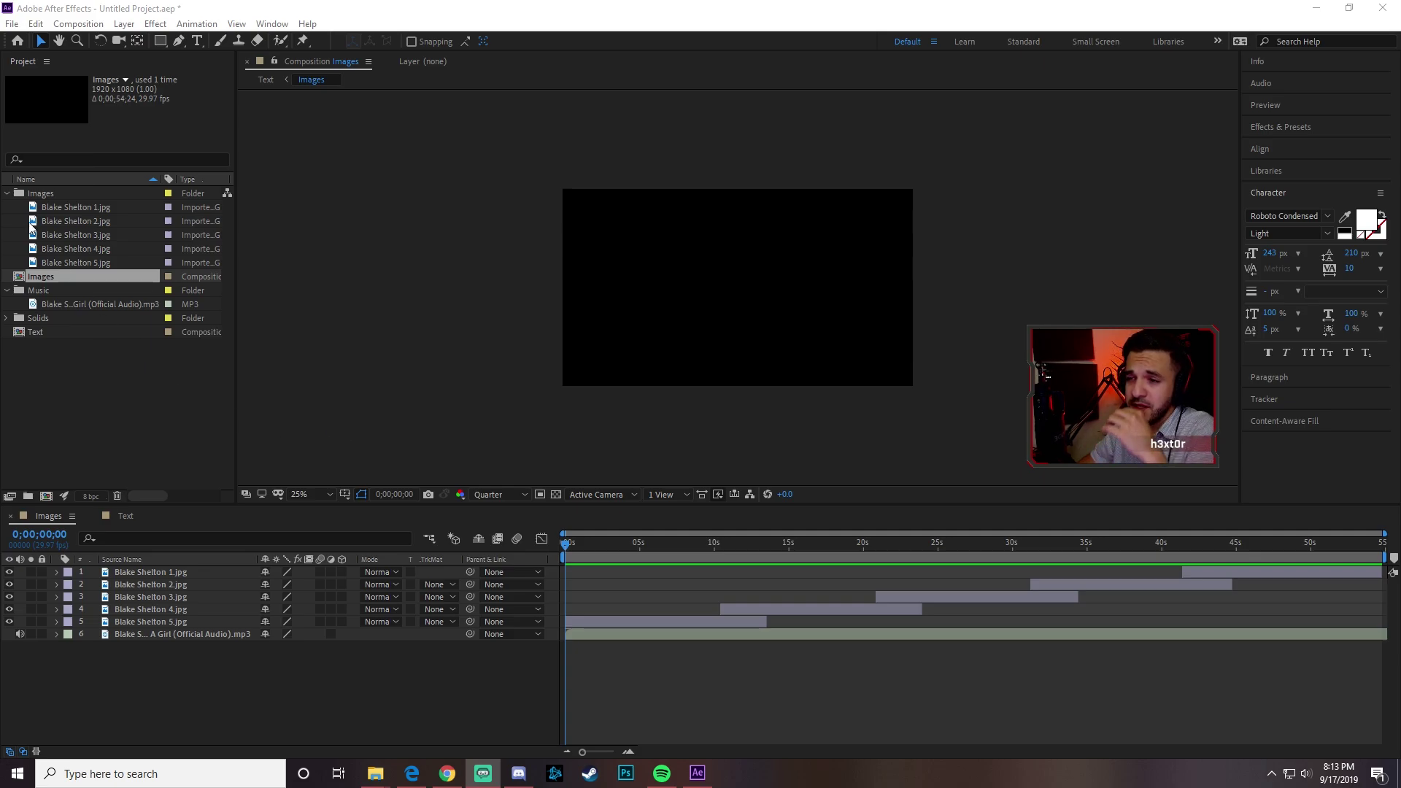
- Collapse the Images and Music folders in the project list and look briefly at the Text composition's timeline
left_click(8, 193)
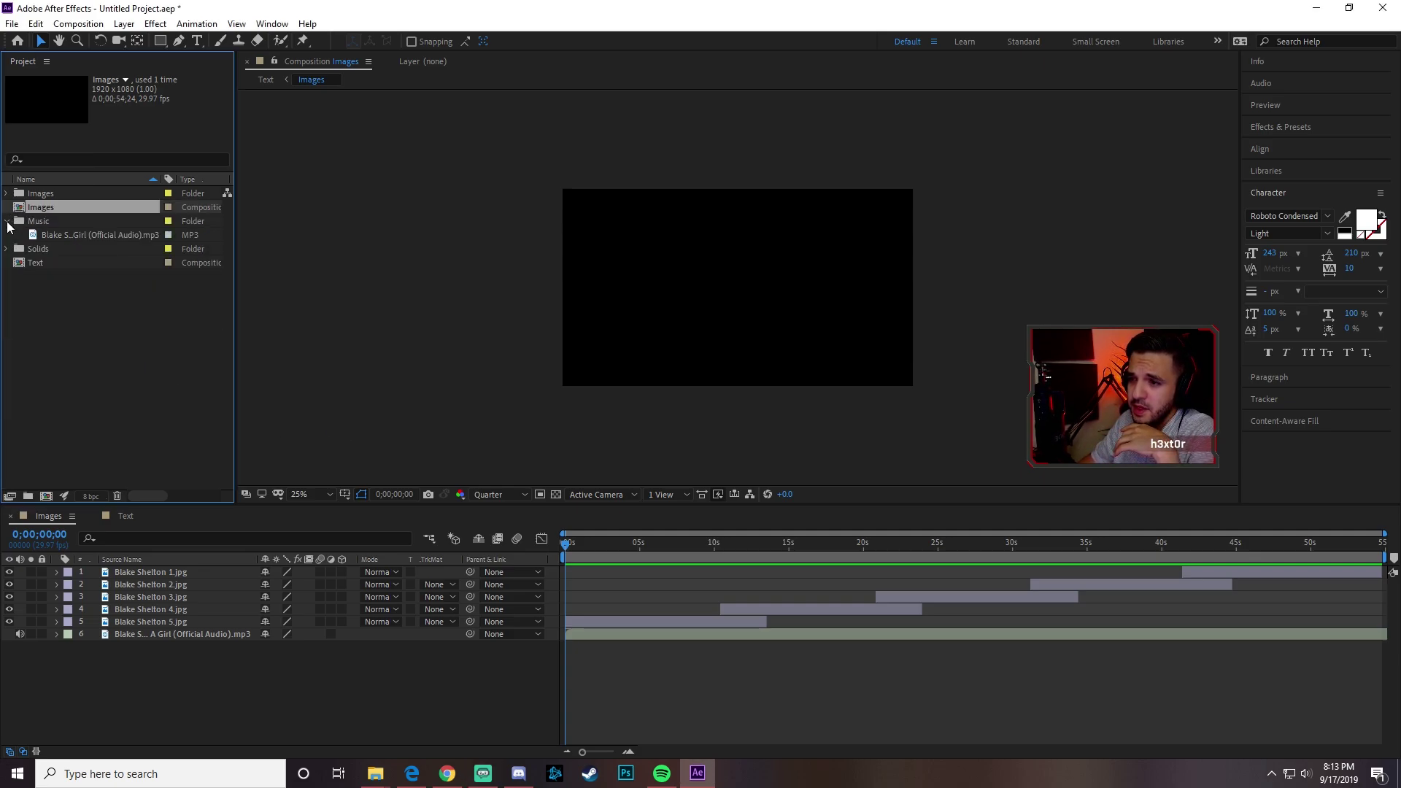
left_click(7, 221)
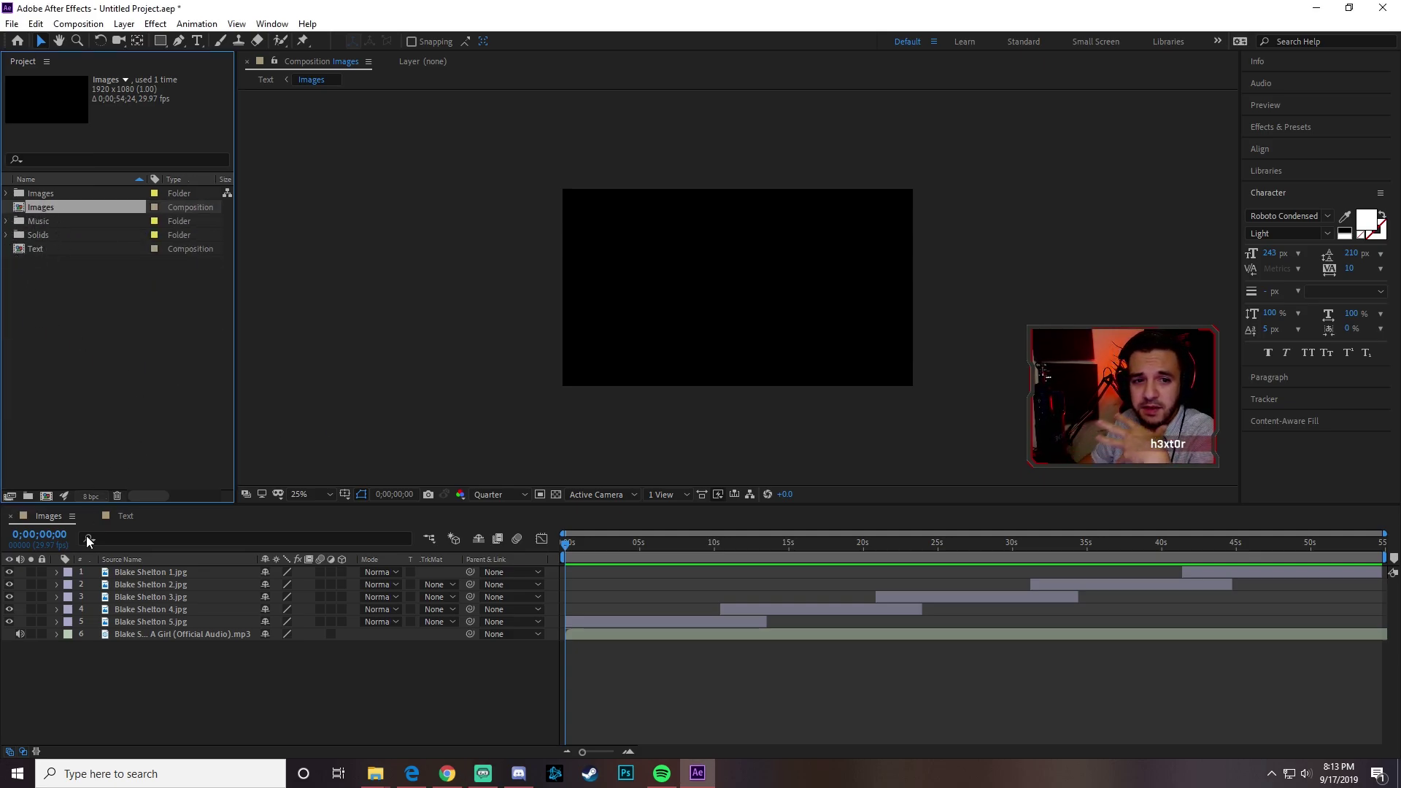
left_click(124, 516)
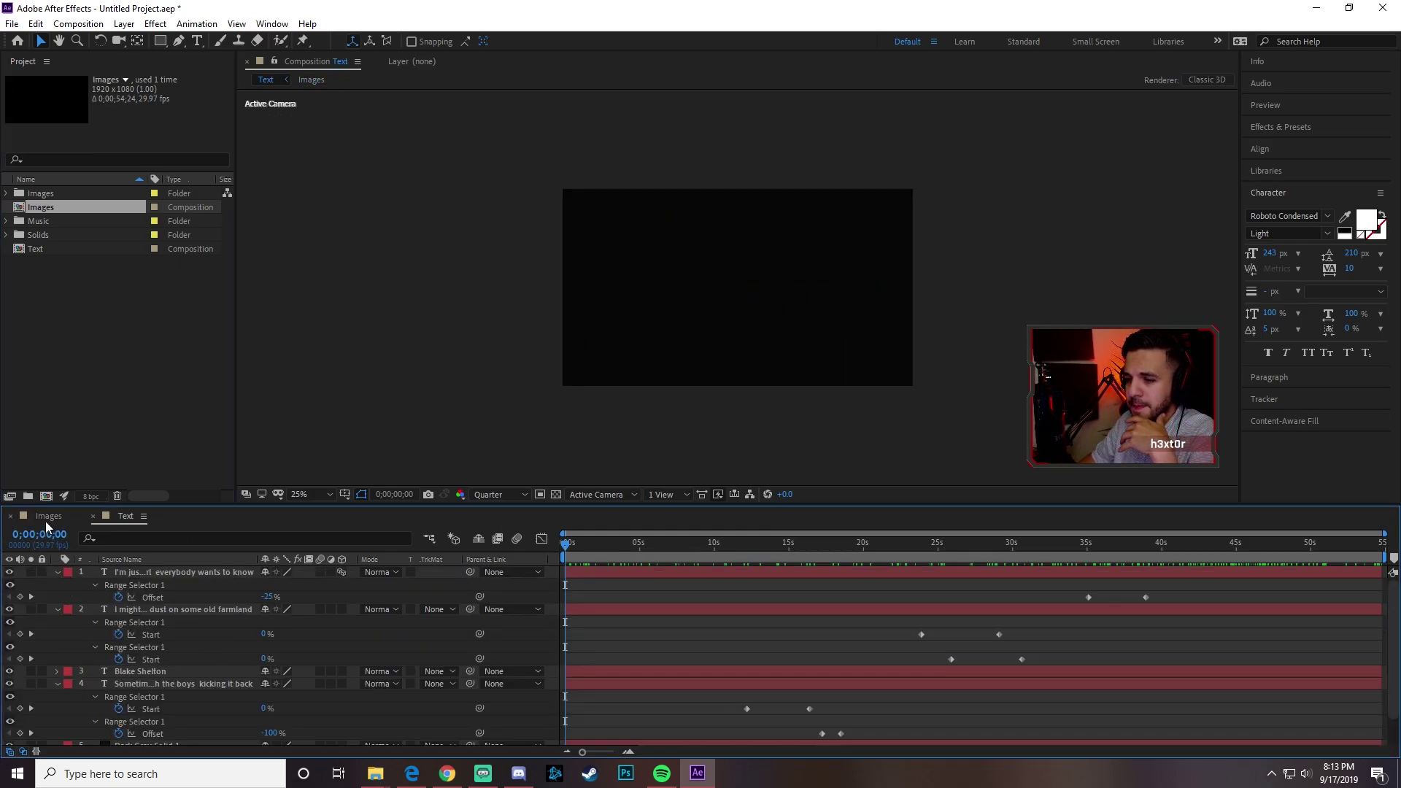
left_click(45, 521)
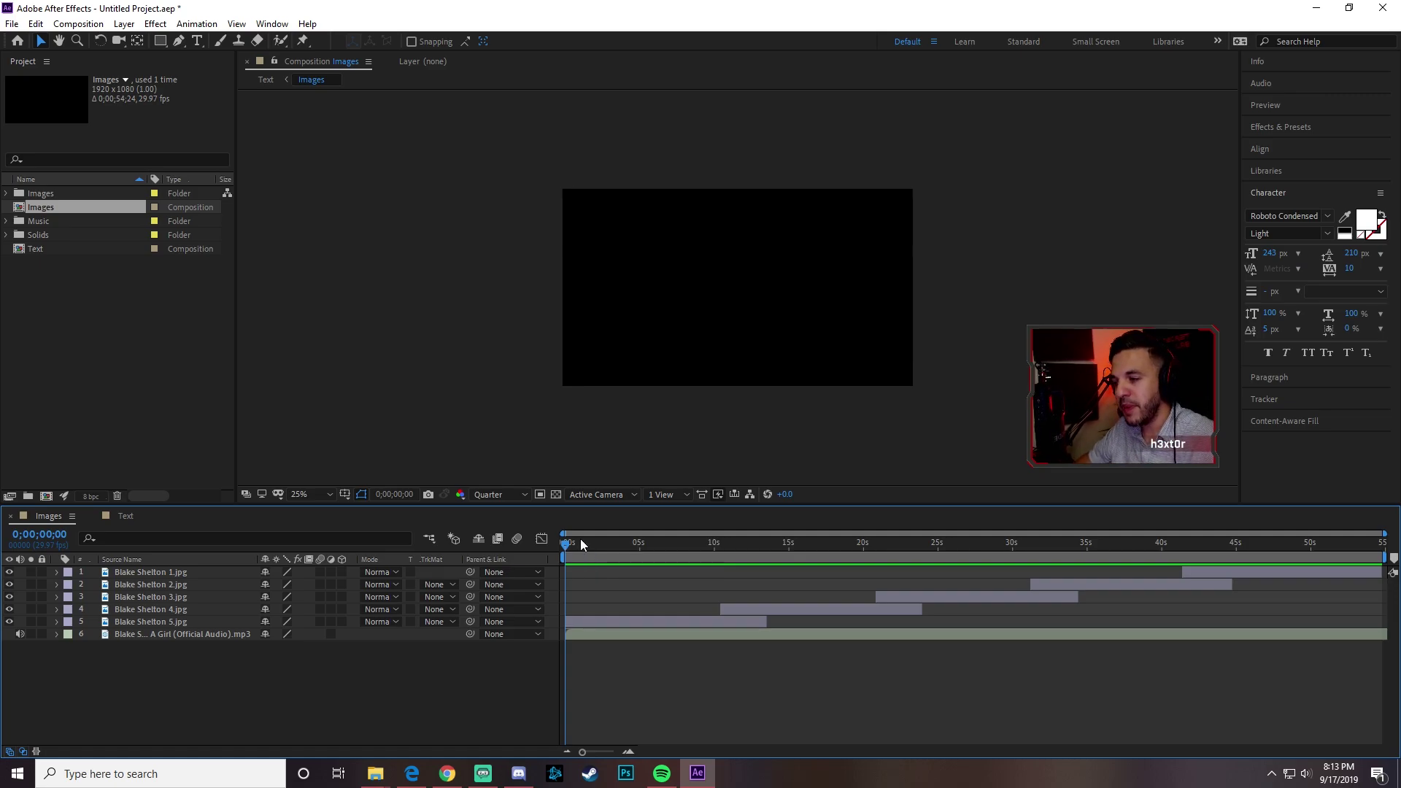
- Play the Images composition from the start, stop the preview, and return the playhead to the beginning
left_click_drag(591, 545, 557, 547)
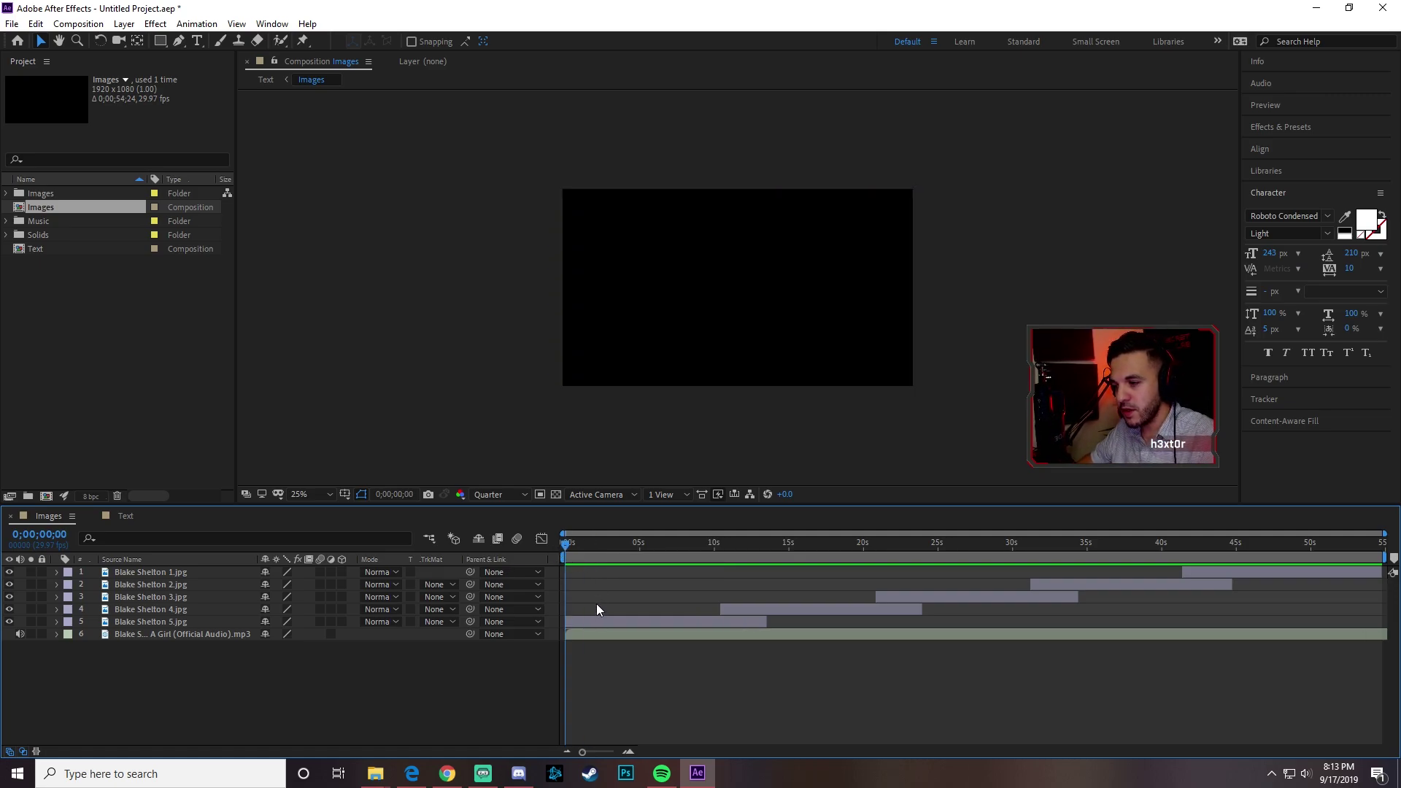
key("space")
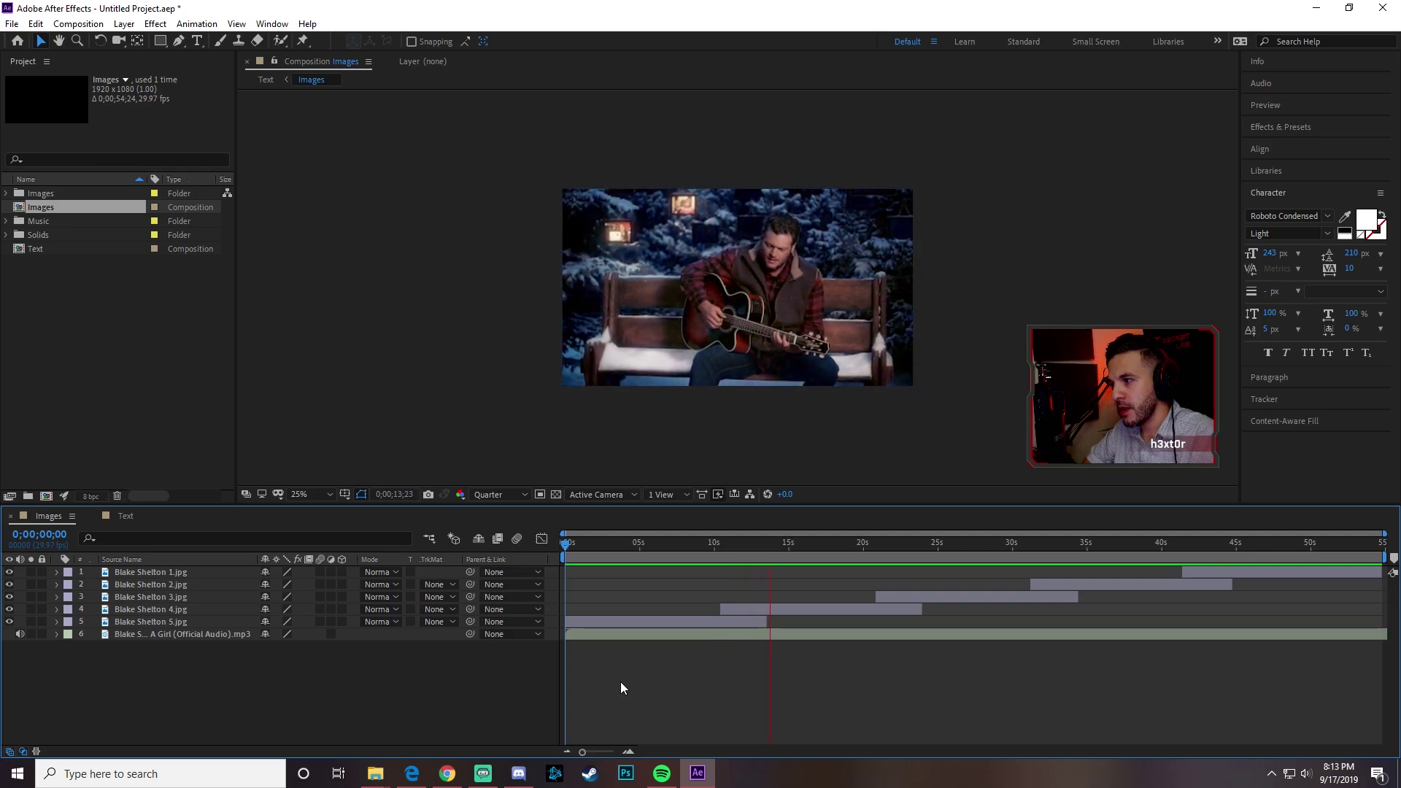
key("space")
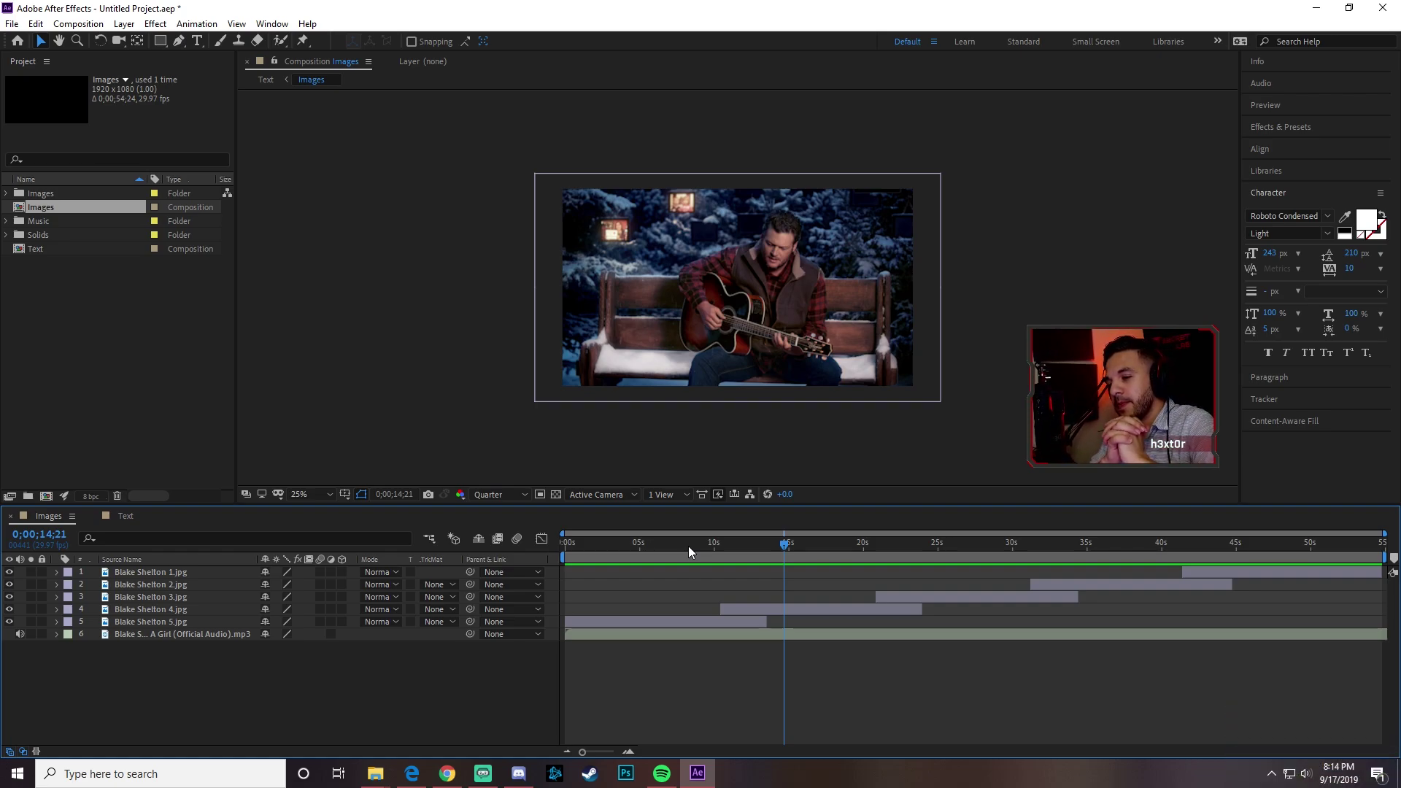
left_click_drag(676, 546, 530, 594)
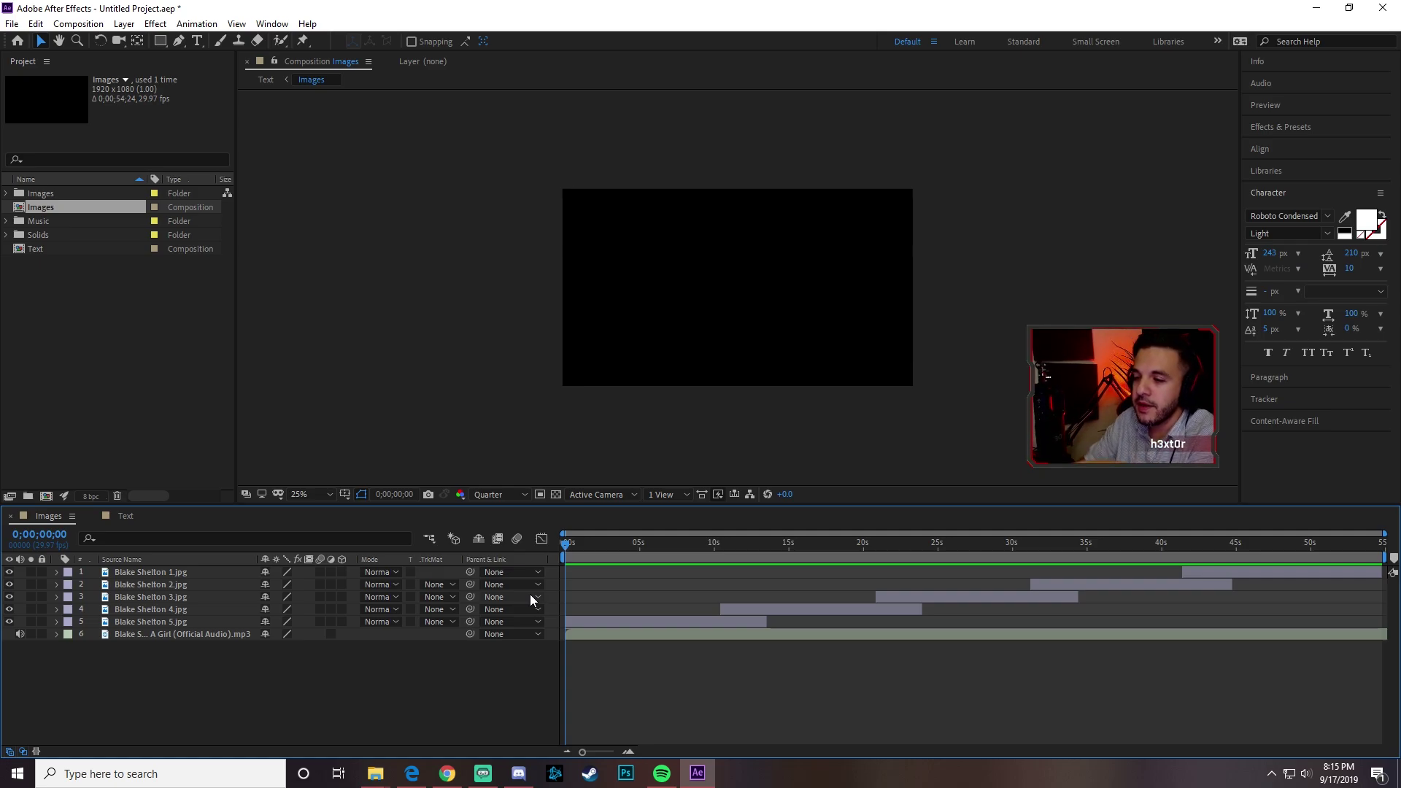
- Switch to the Text composition and collapse the keyframed properties of its text layers
left_click(127, 518)
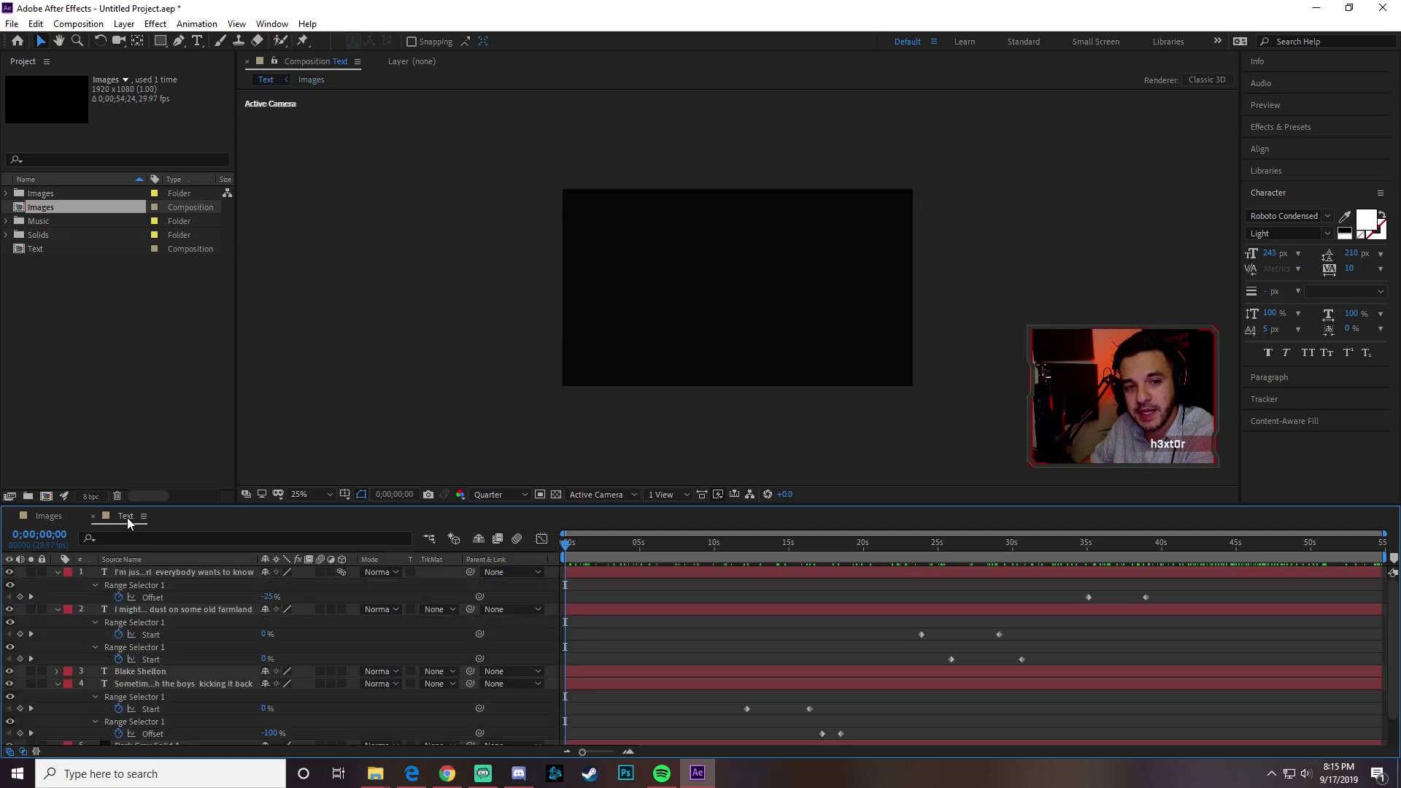
left_click(200, 575)
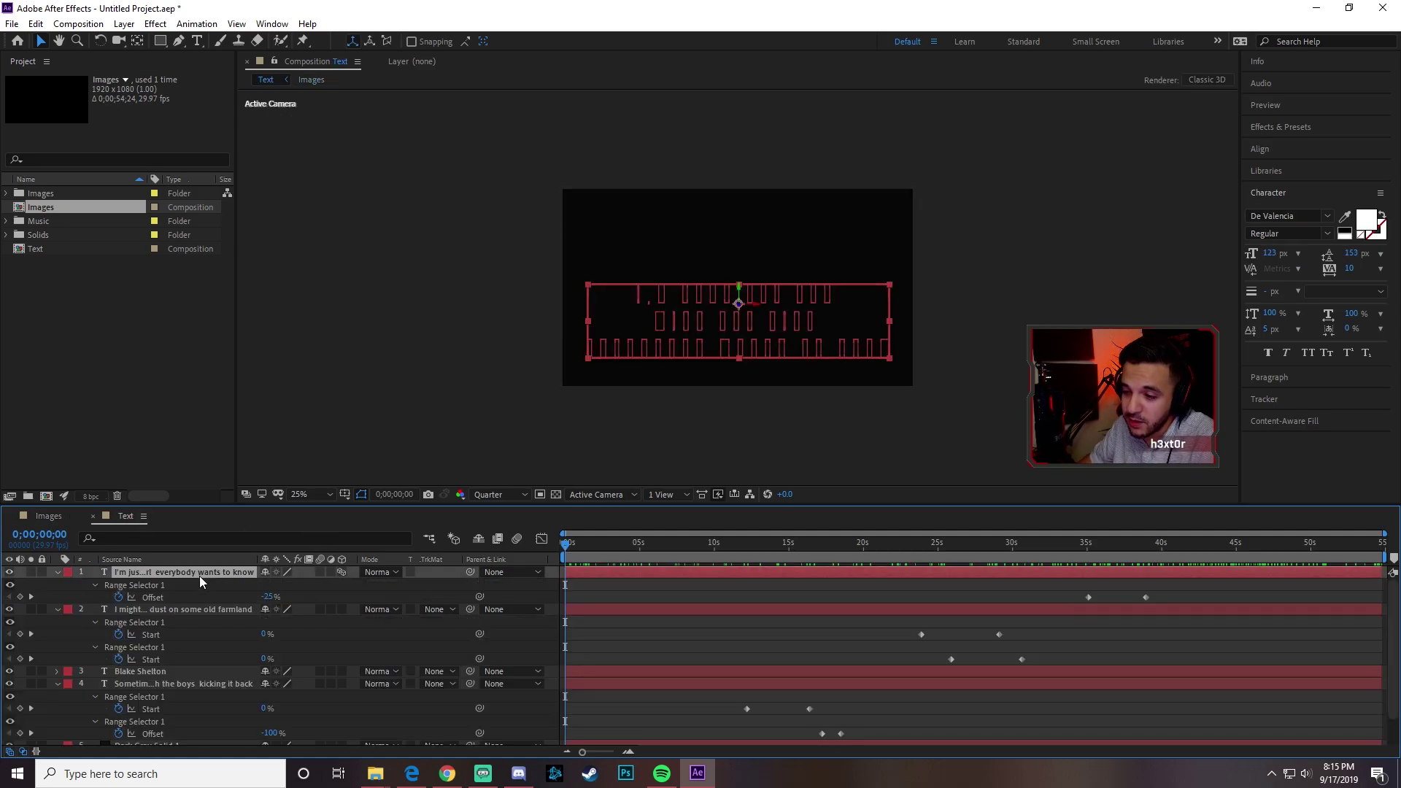
key("u")
left_click(159, 586)
key("u")
left_click(161, 612)
key("u")
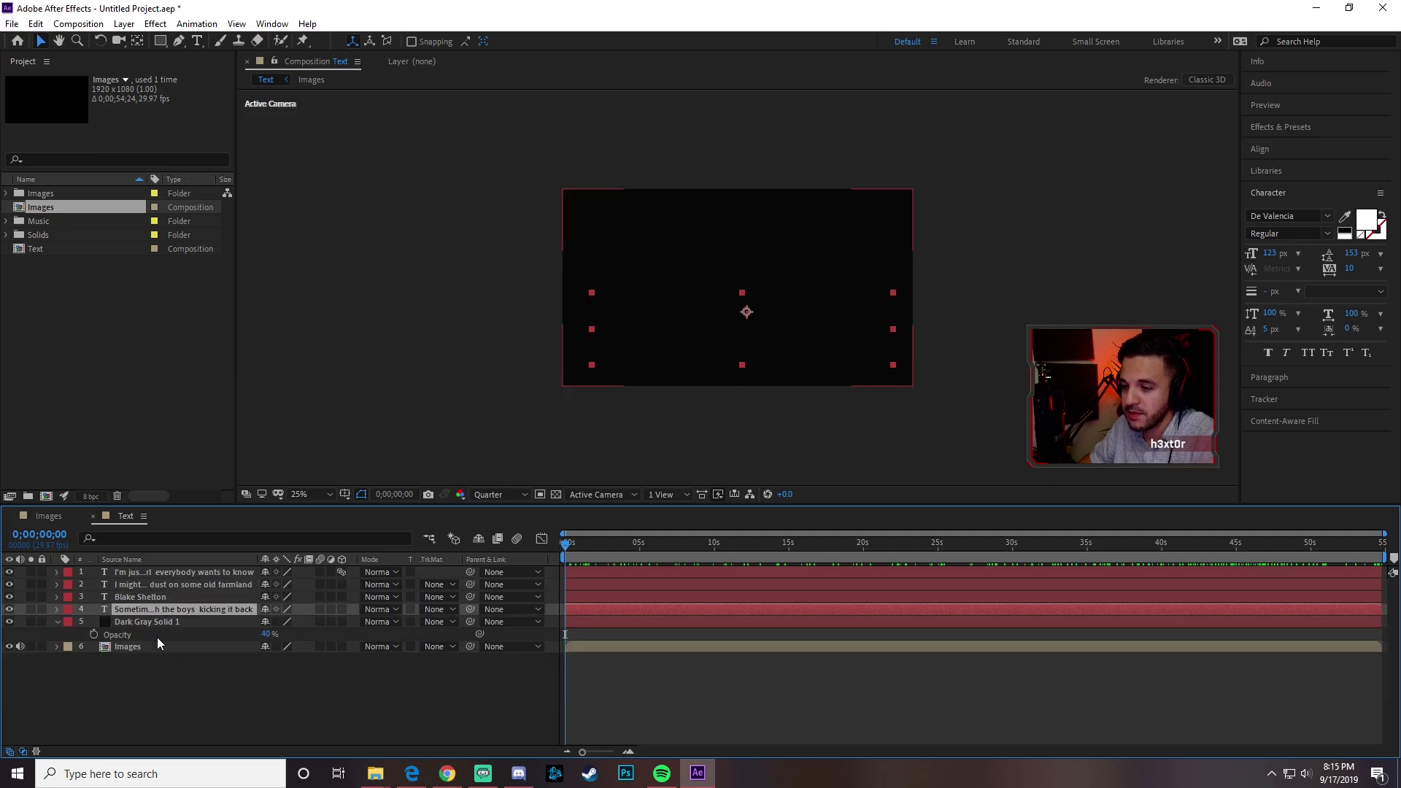
left_click(191, 638)
- Compare the picture at 0;00;05;16 with the Dark Gray Solid 1 layer hidden and shown
left_click_drag(642, 544, 558, 553)
left_click(10, 622)
left_click(9, 621)
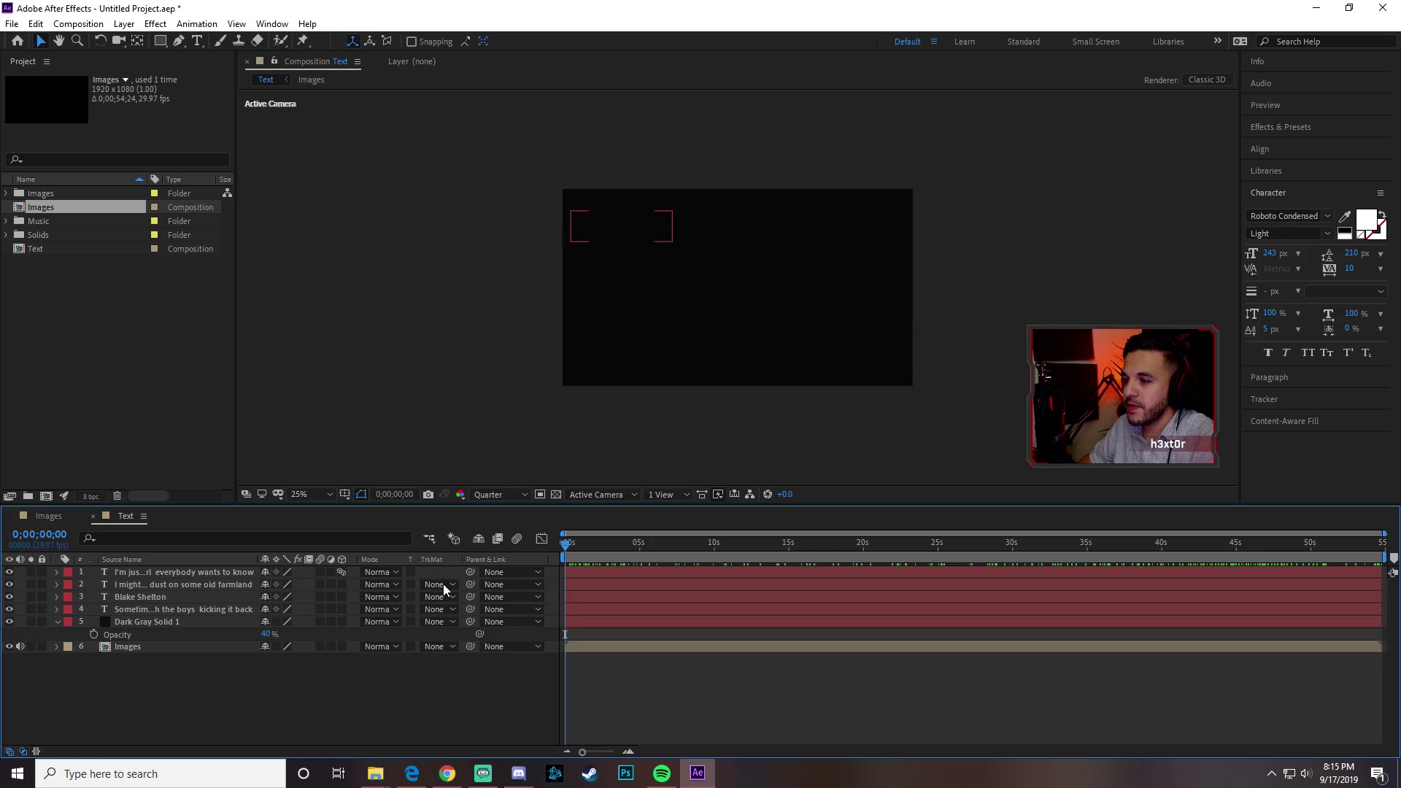
left_click_drag(579, 545, 647, 546)
left_click(10, 622)
left_click(10, 622)
left_click(9, 622)
left_click(9, 622)
left_click(10, 622)
left_click(10, 622)
left_click(9, 622)
left_click(10, 622)
left_click(9, 622)
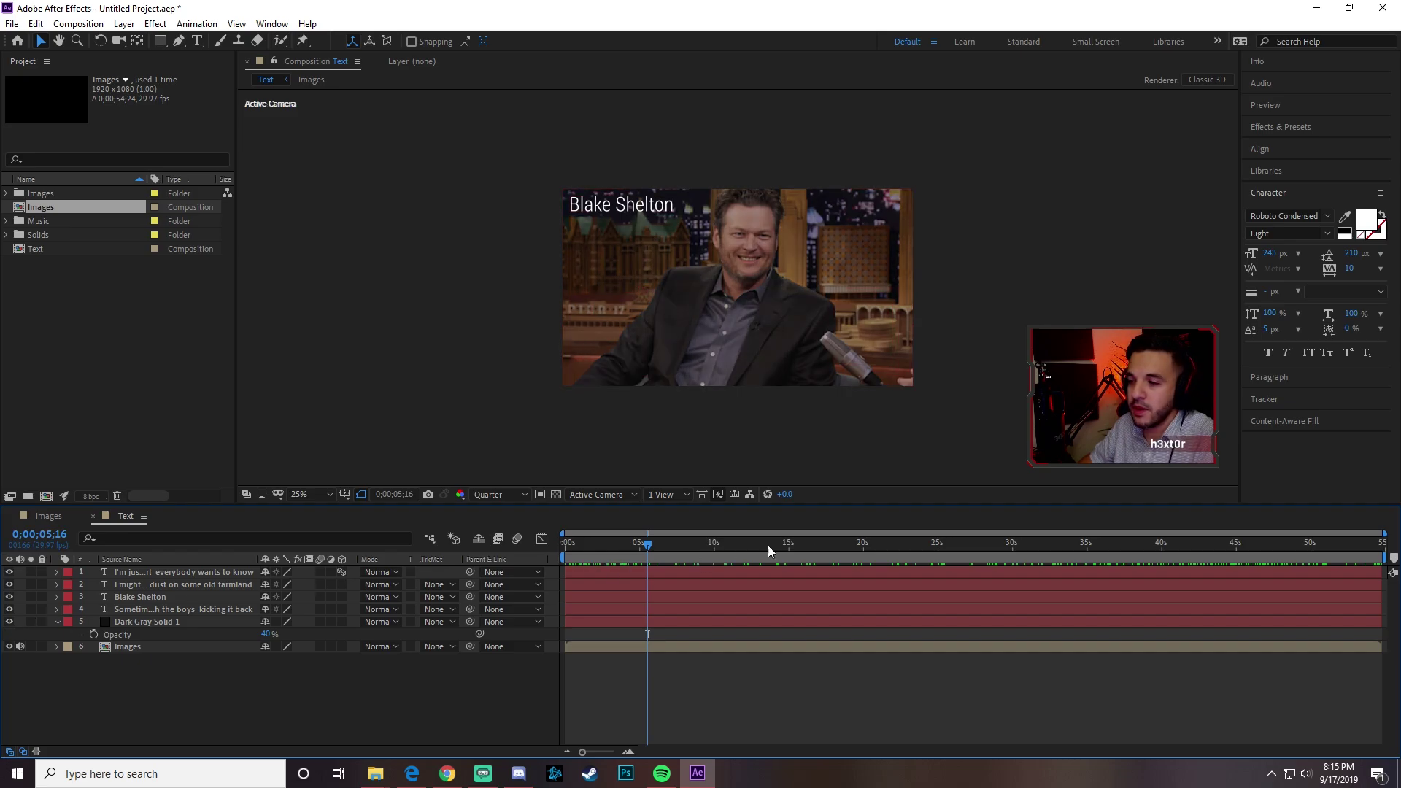
- Play the Text composition from the start, stop the preview, and move the playhead to the composition's end
left_click_drag(659, 543, 501, 551)
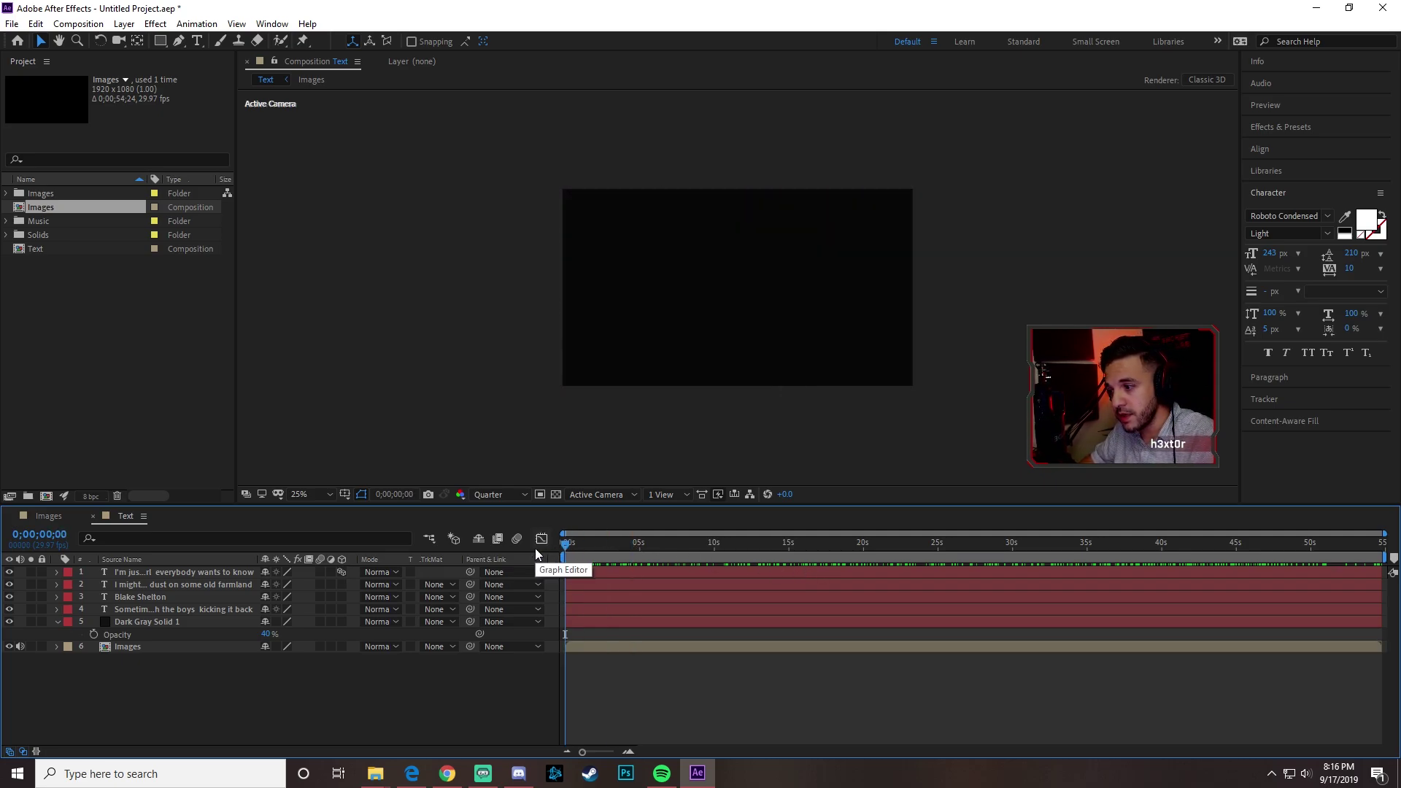
key("space")
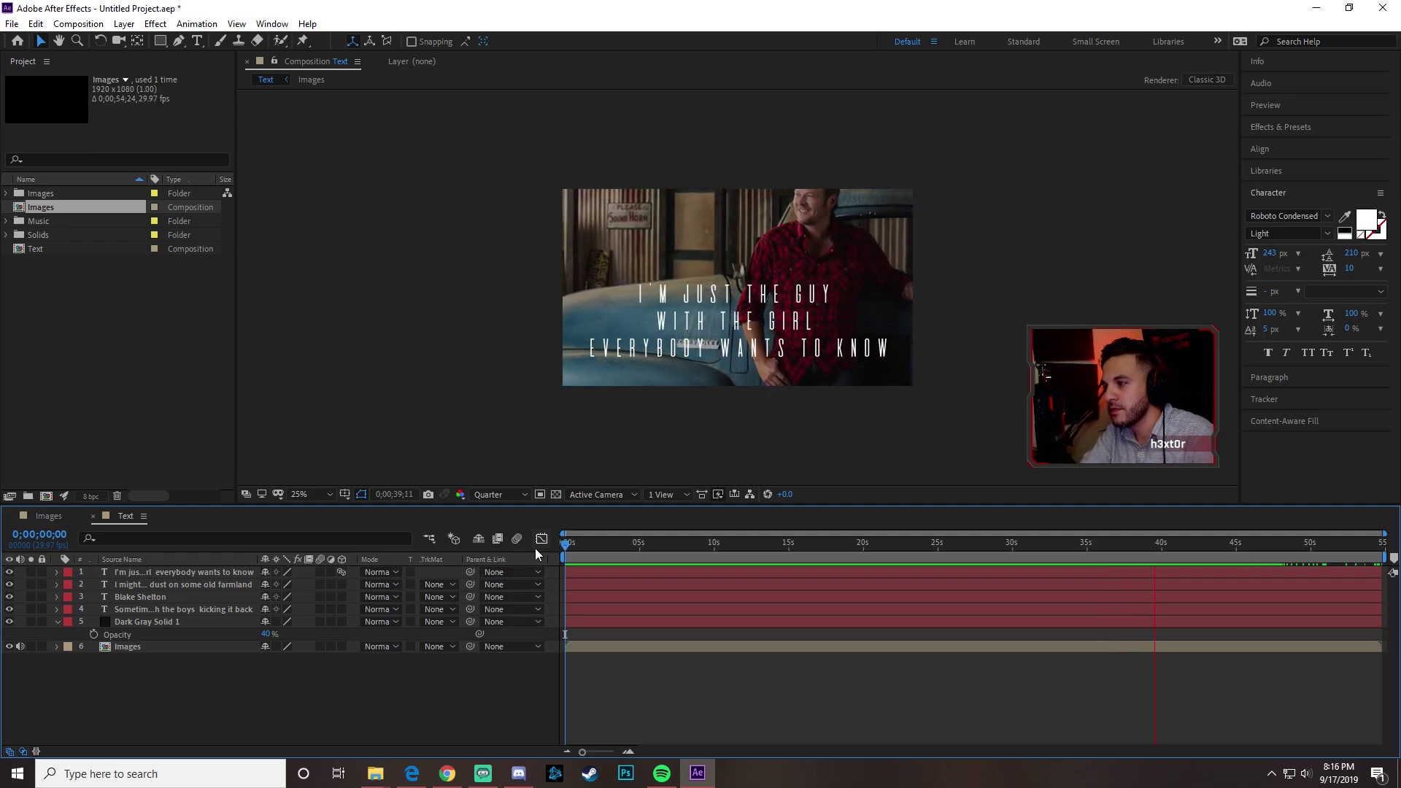
key("space")
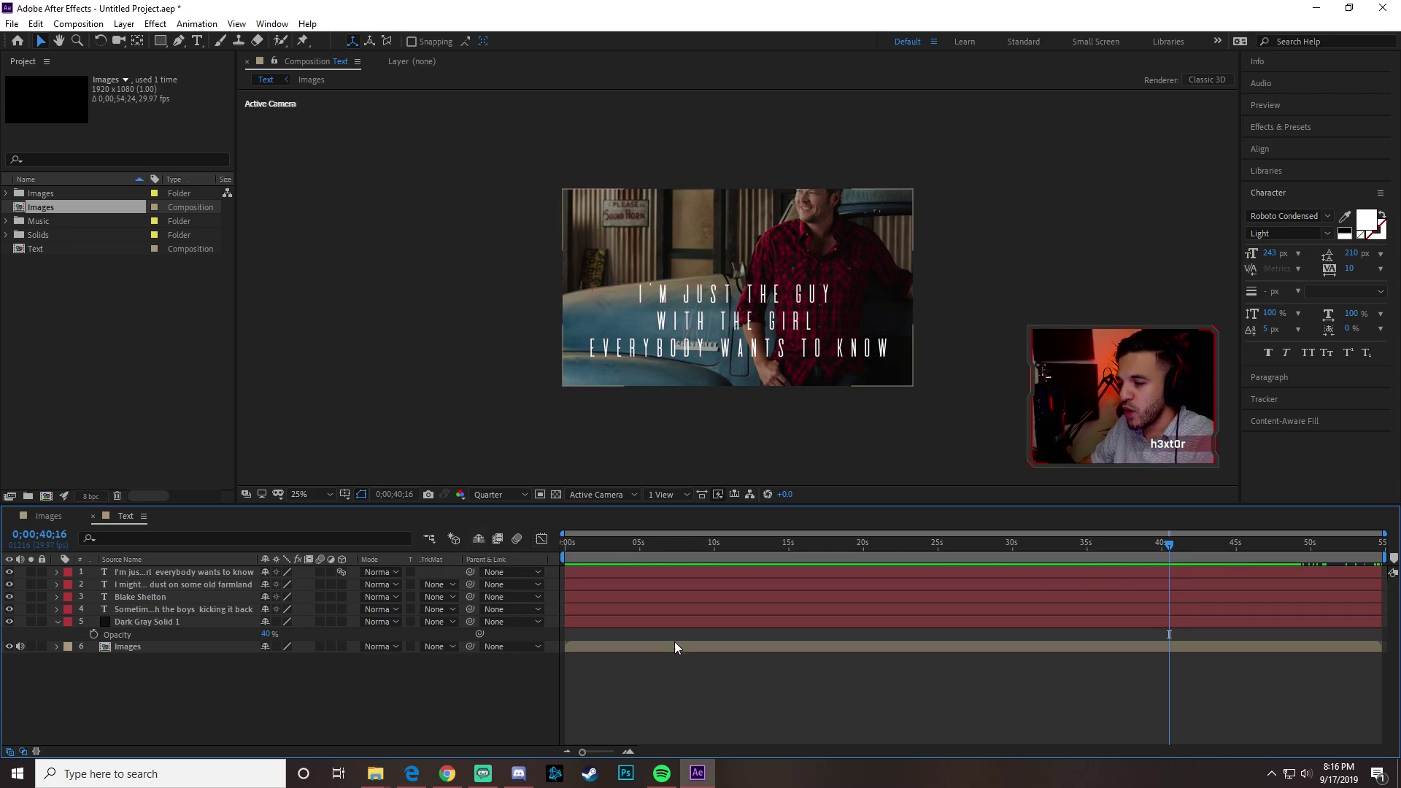
left_click_drag(690, 555, 1382, 555)
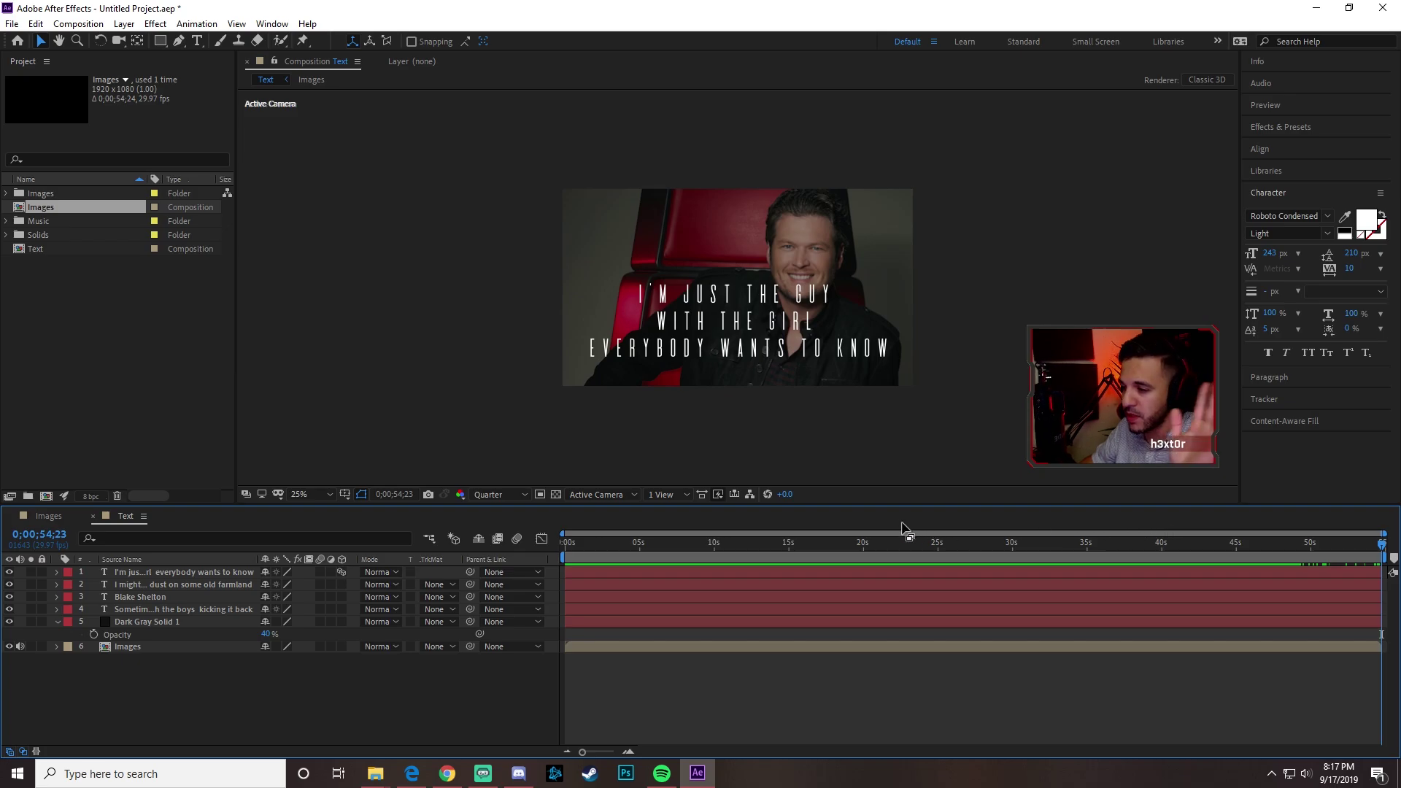
- In the Images composition, select the Blake Shelton 5.jpg layer and place the playhead at its end, 0;00;13;15
left_click(49, 516)
left_click(651, 624)
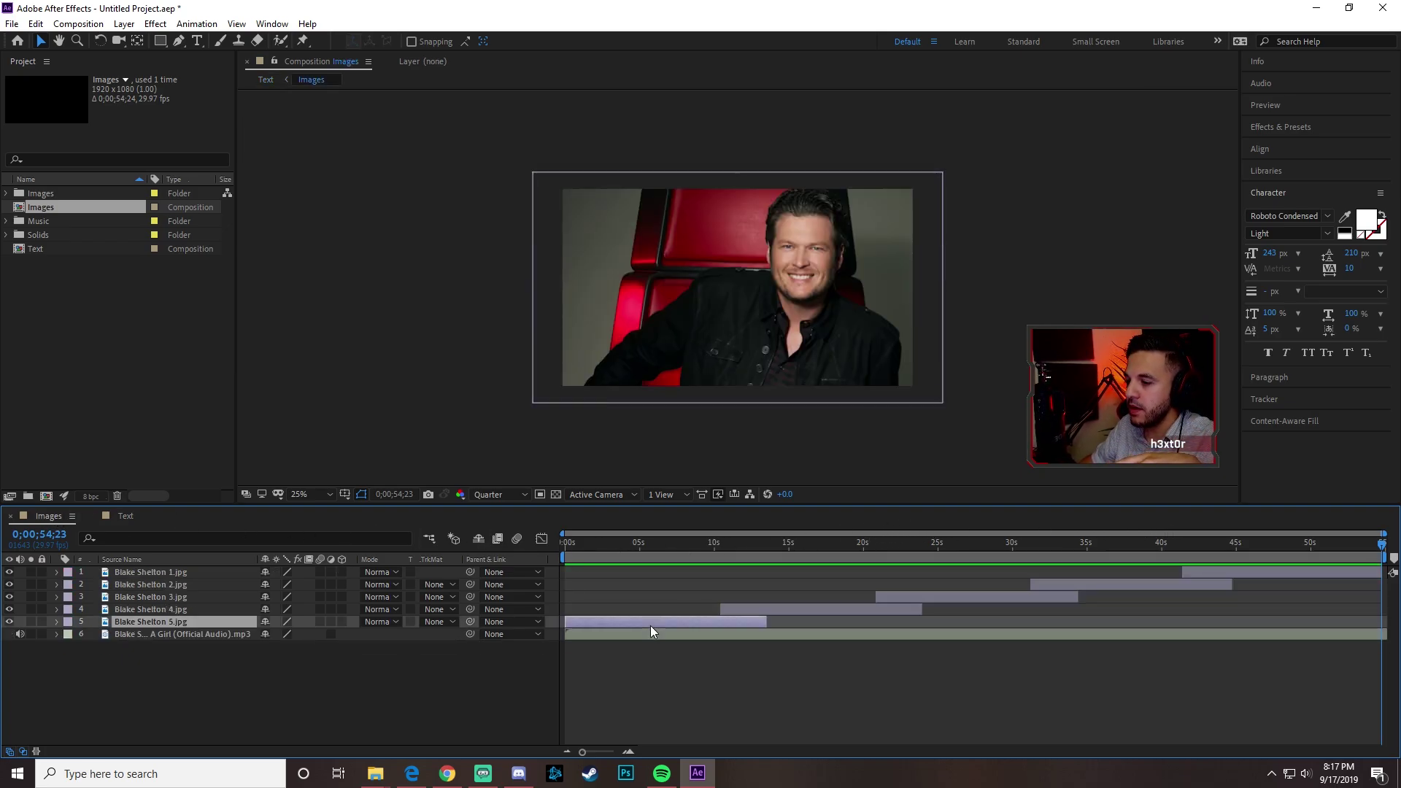
left_click_drag(604, 540, 767, 565)
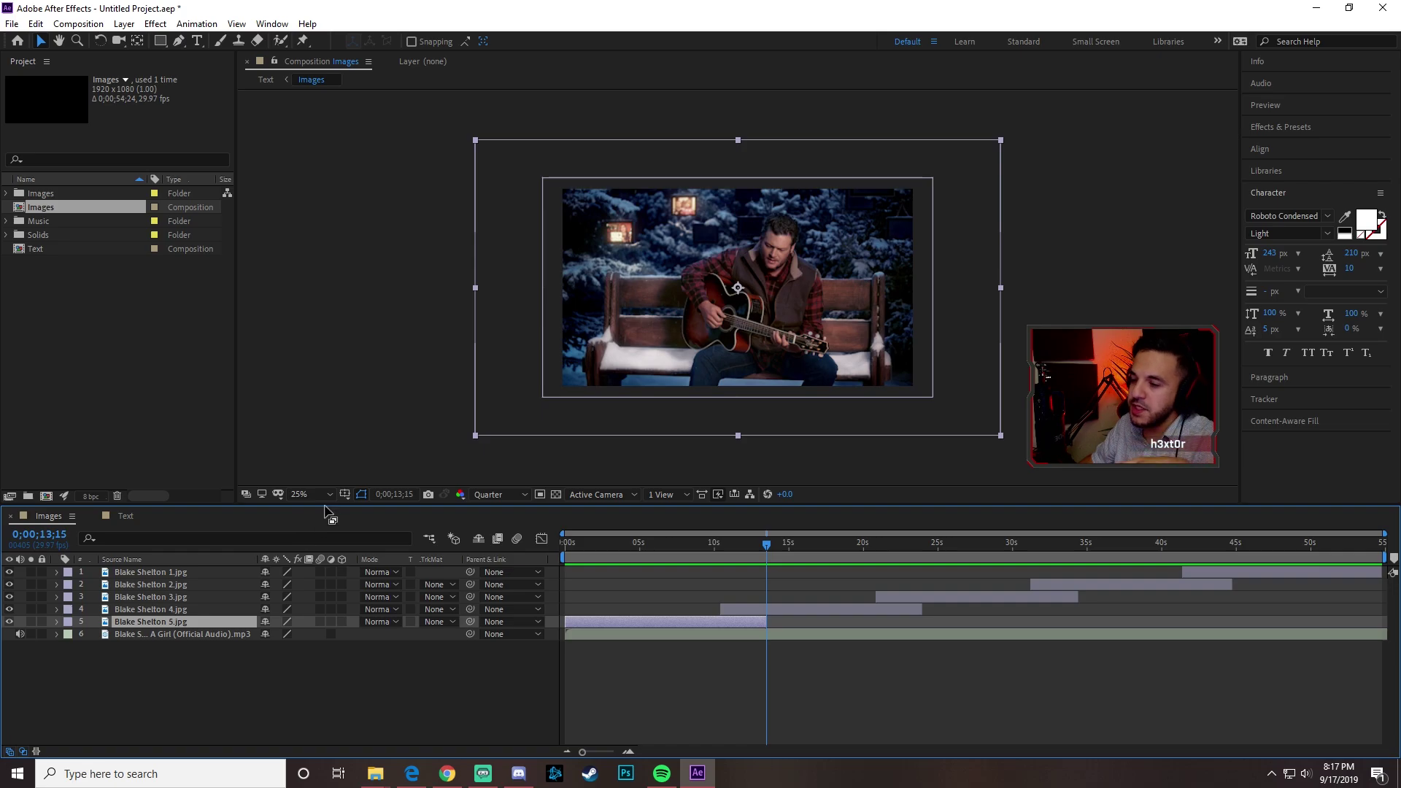
left_click(57, 307)
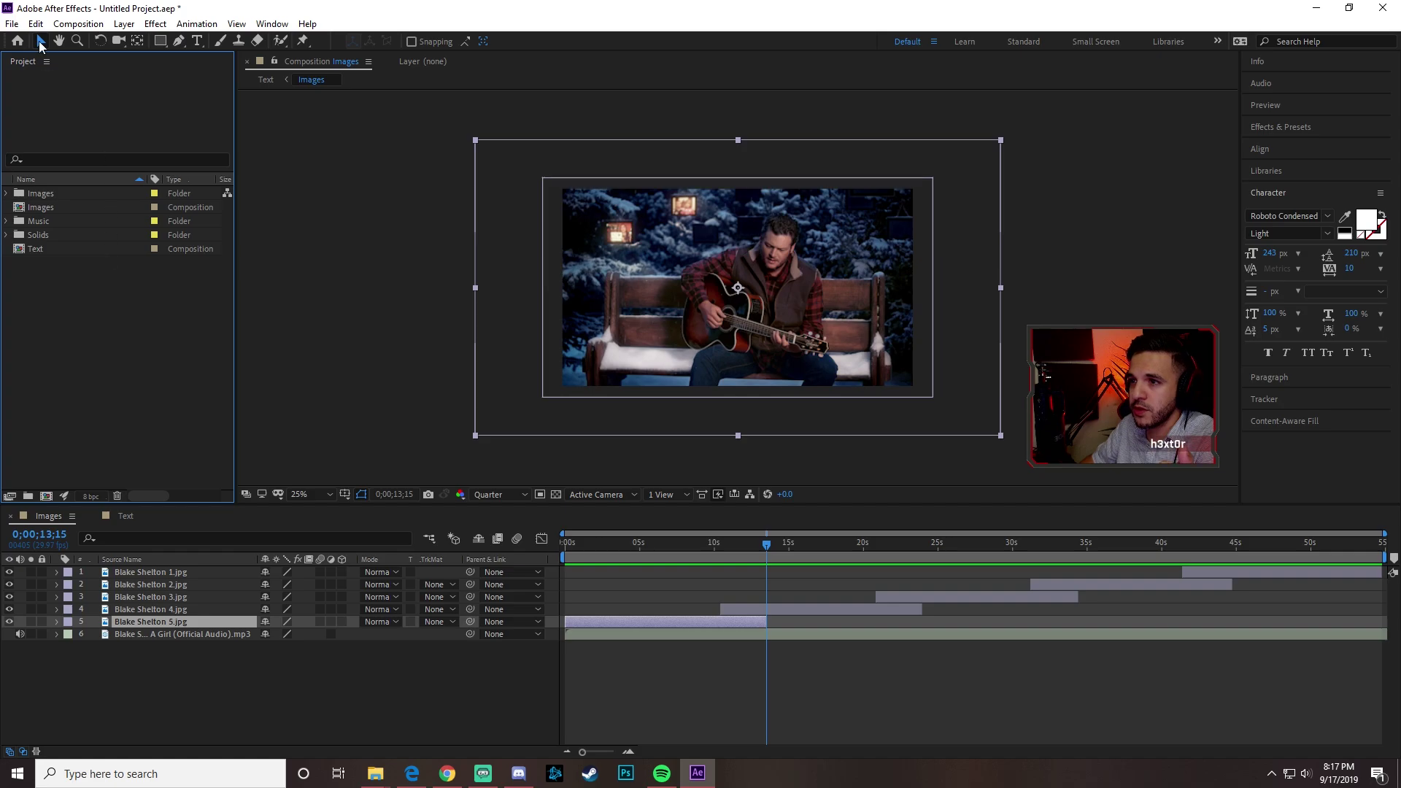
- Start saving the project under a new name and create a Working Files folder inside Blake Shelton After Effect Tutorial
left_click(12, 24)
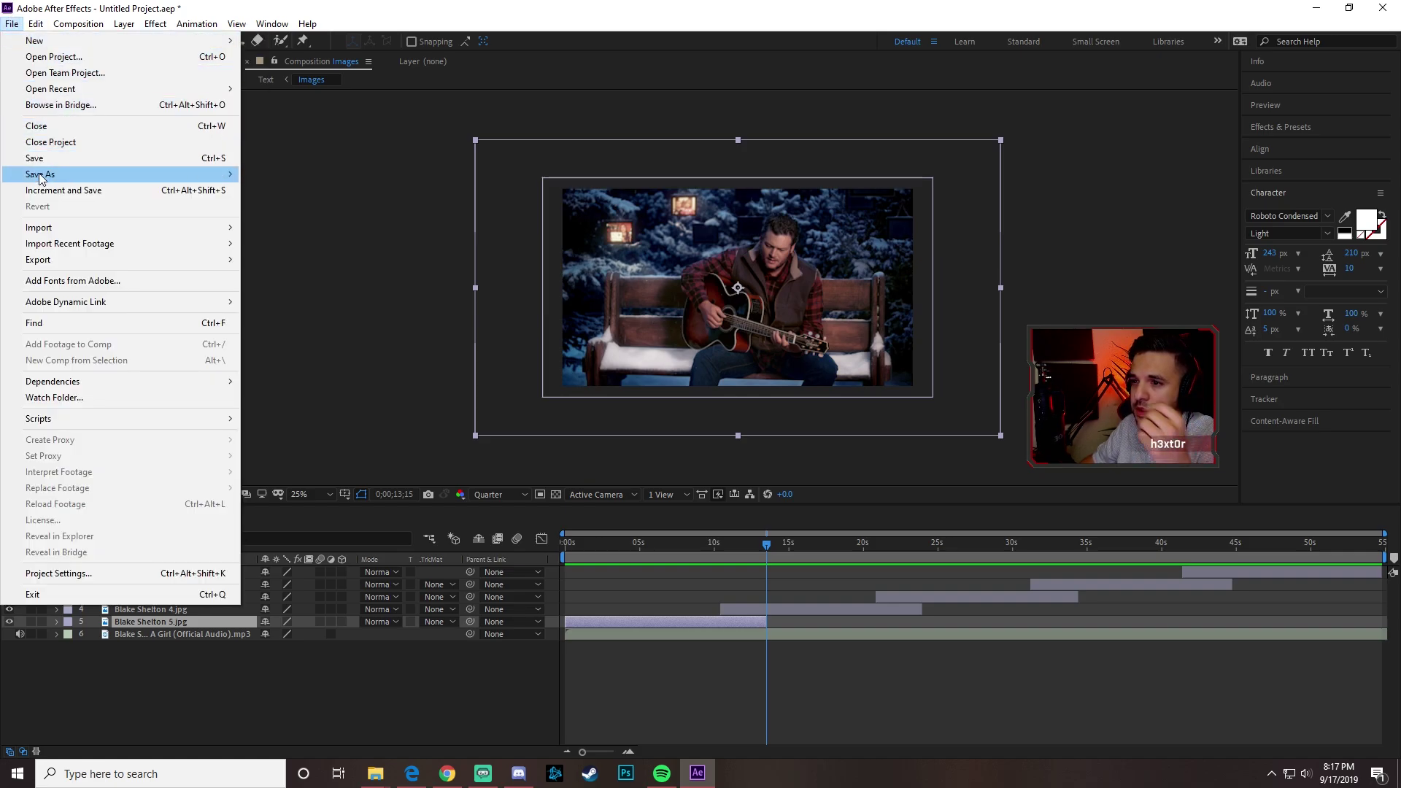
mouse_move(110, 175)
left_click(343, 173)
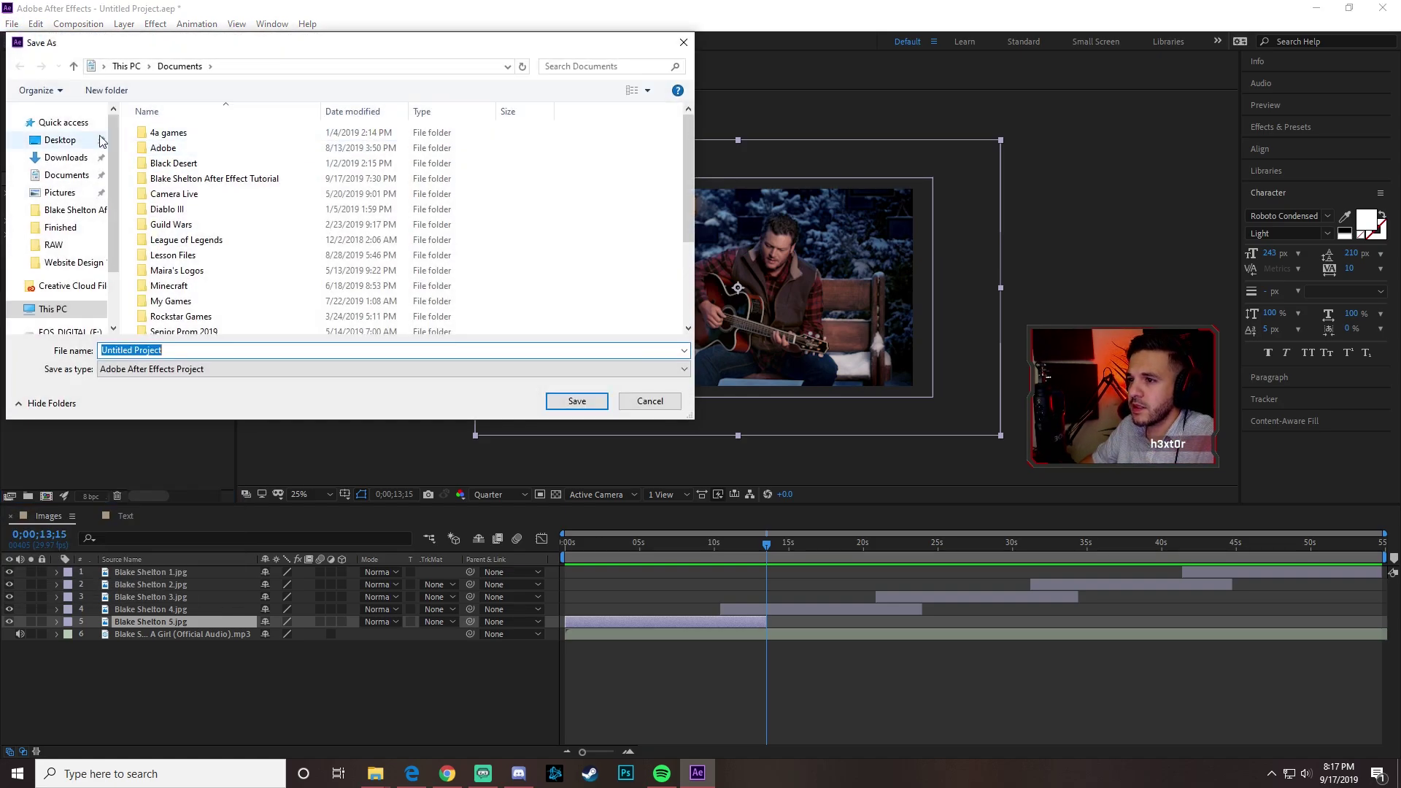
double_click(244, 179)
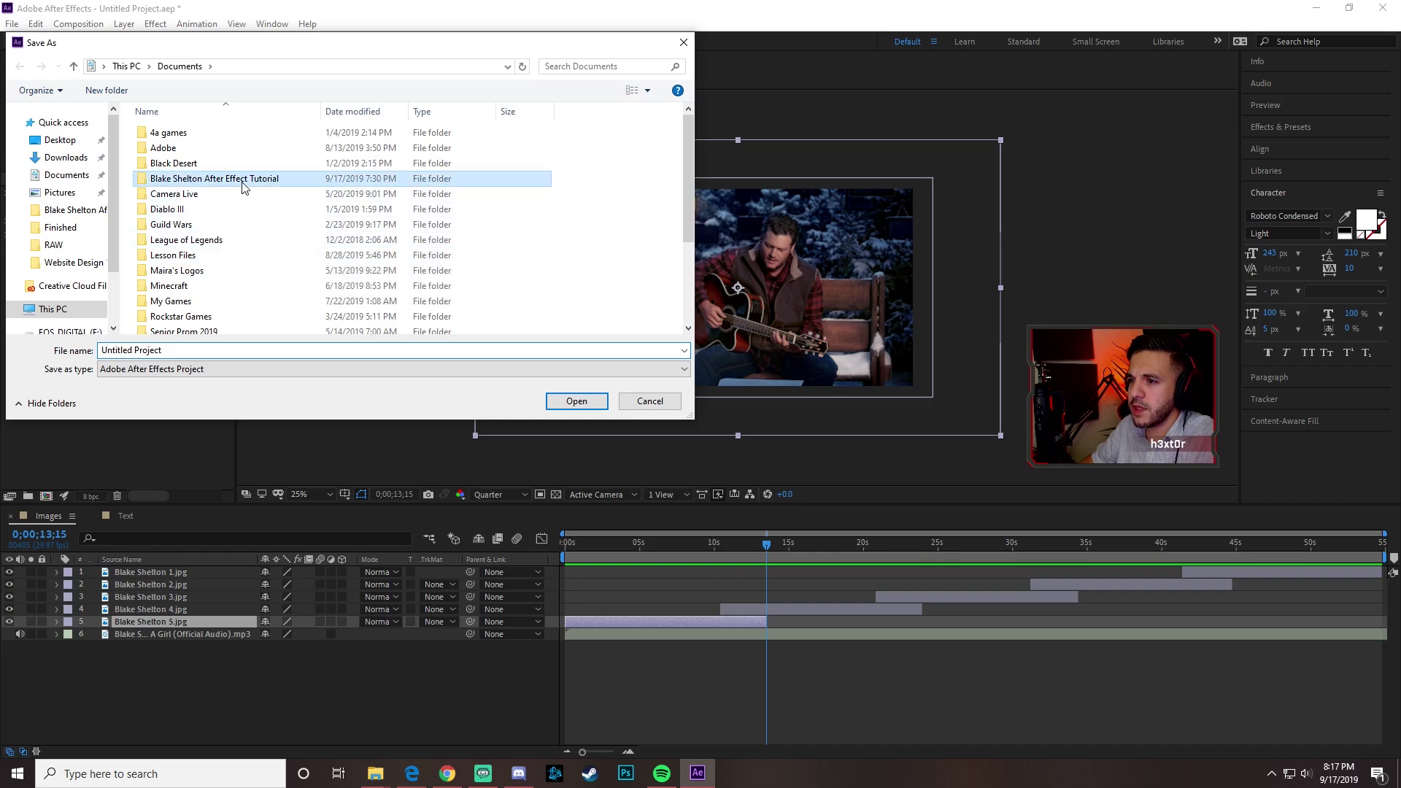
left_click(107, 90)
type("Working Files")
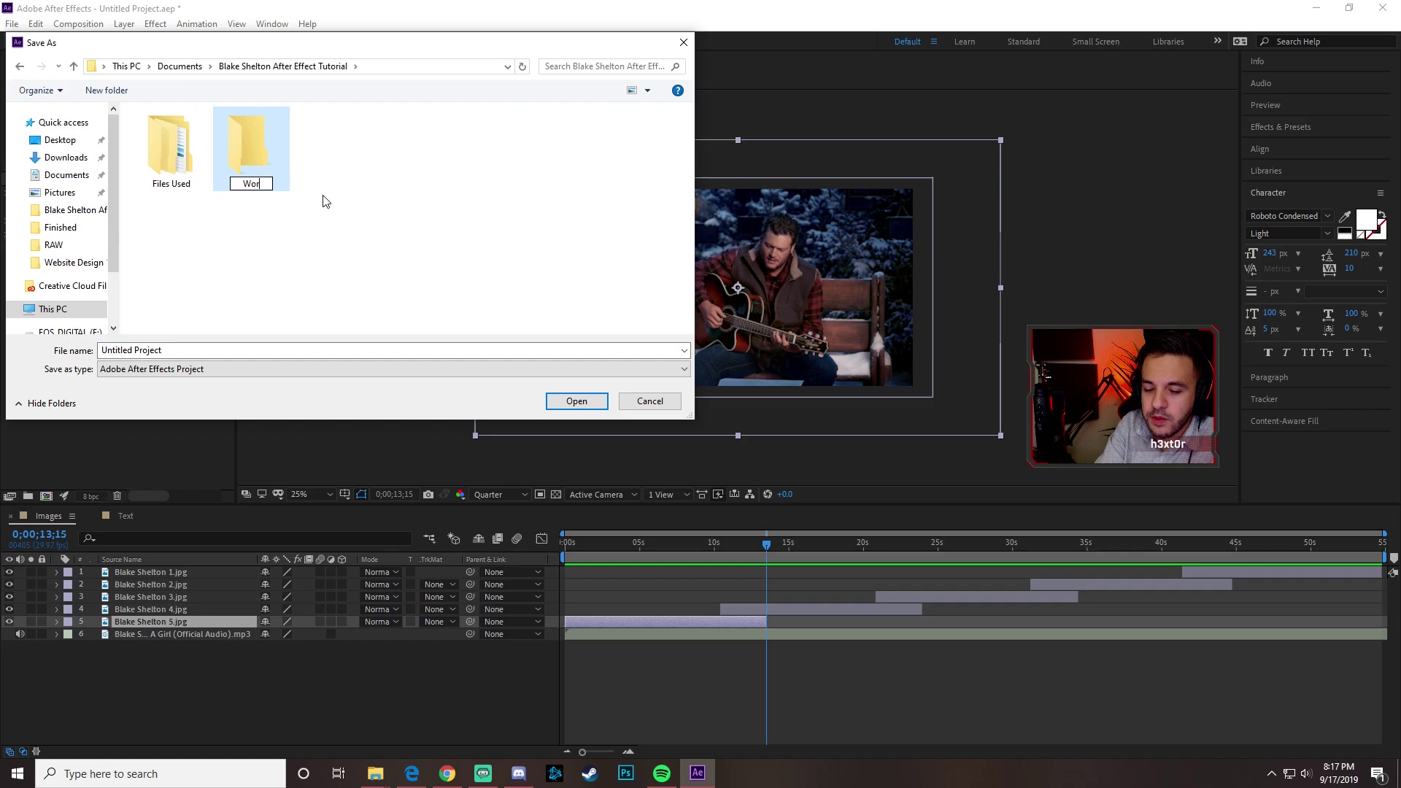
key("Return")
double_click(235, 137)
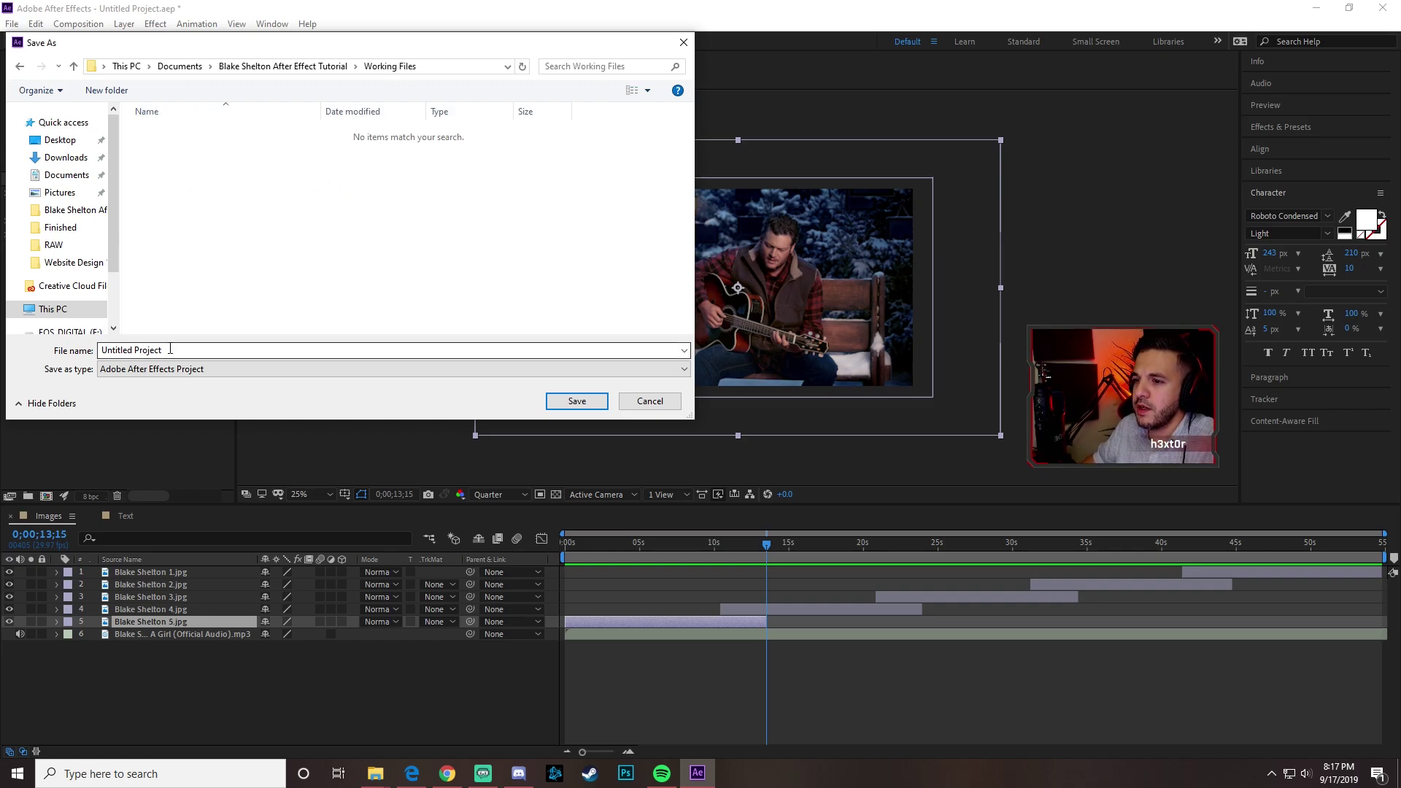
- Name the project file "Blake Shelton - Text Effects Tutorial 1" and save it in the Working Files folder
left_click_drag(166, 349, 26, 352)
type("Blake Shelton -")
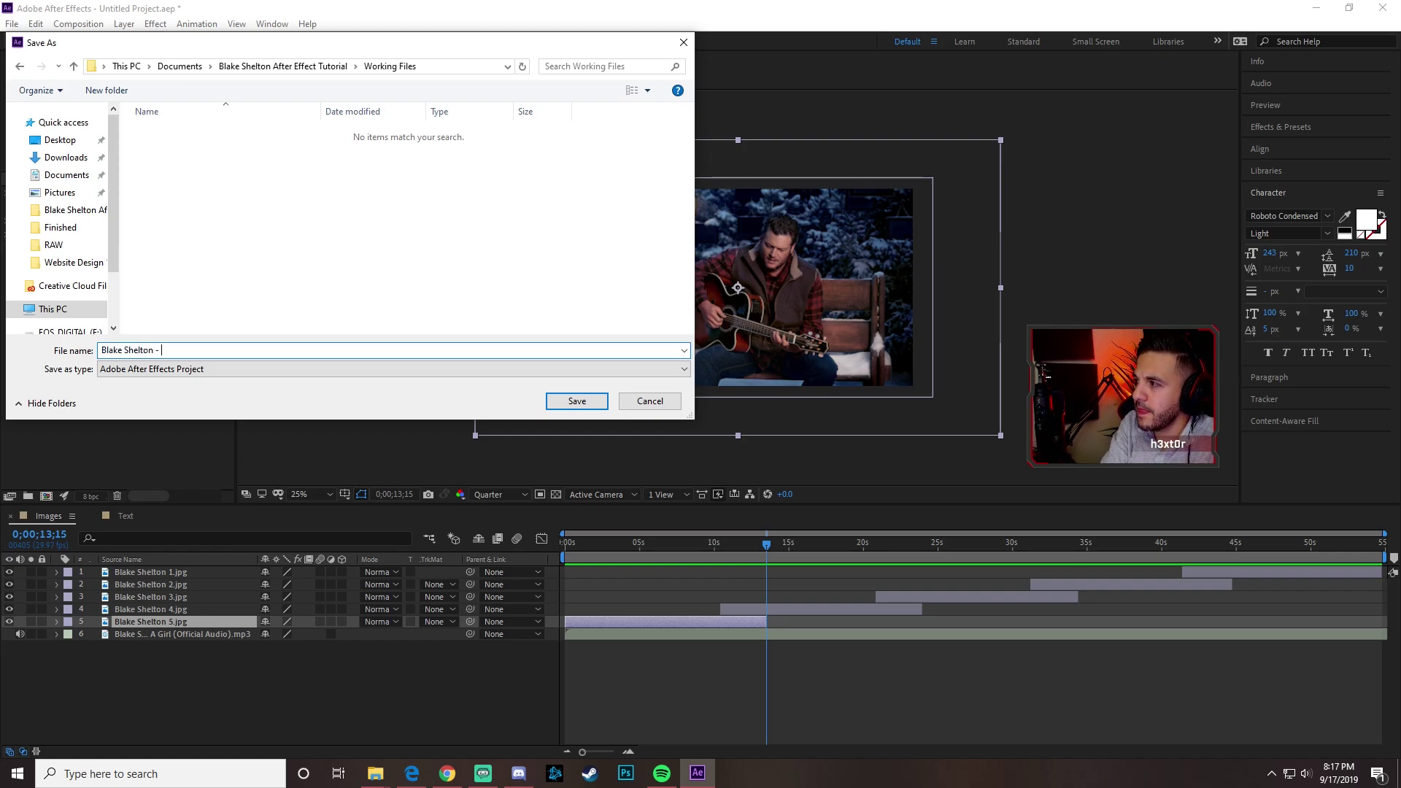
type(" Text Effects")
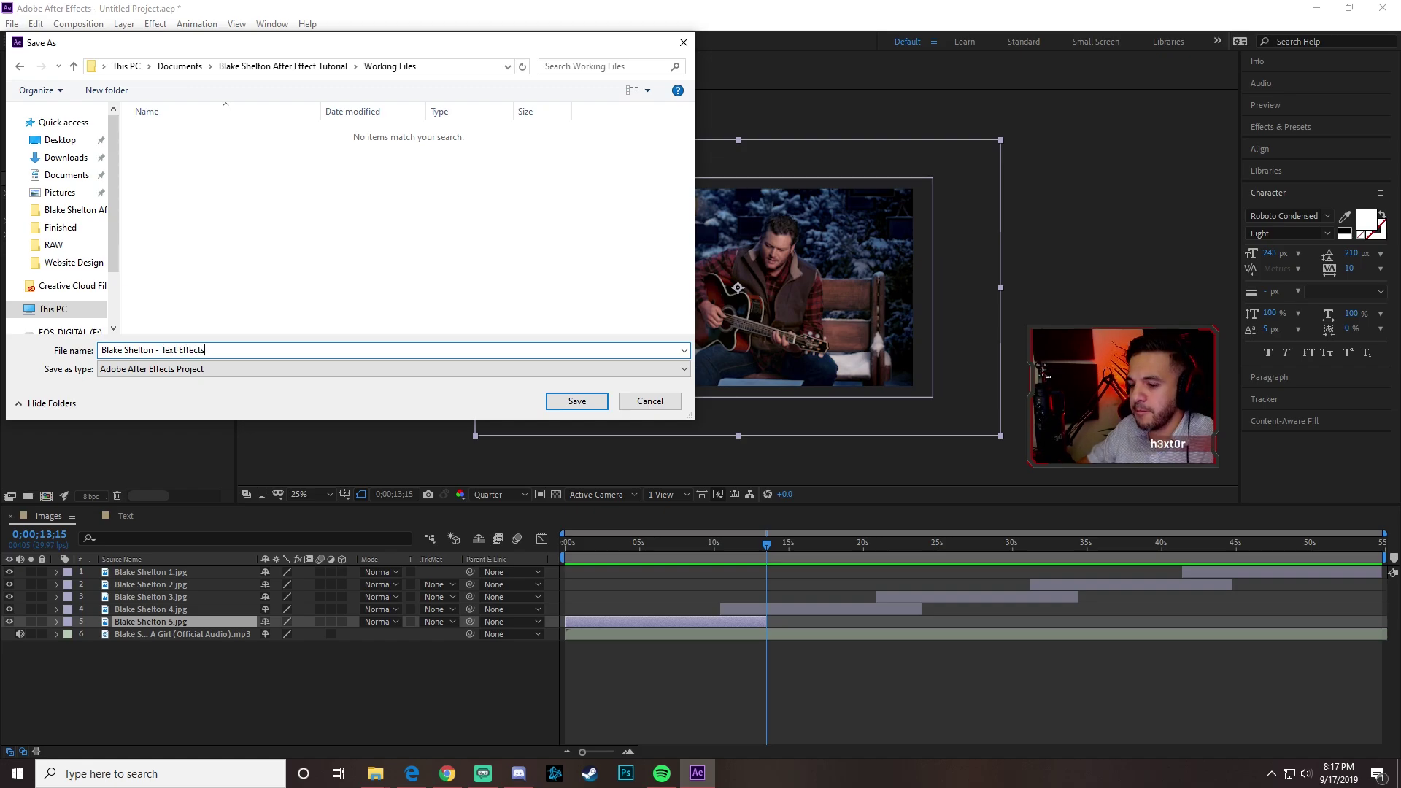
type(" Tutorial 1")
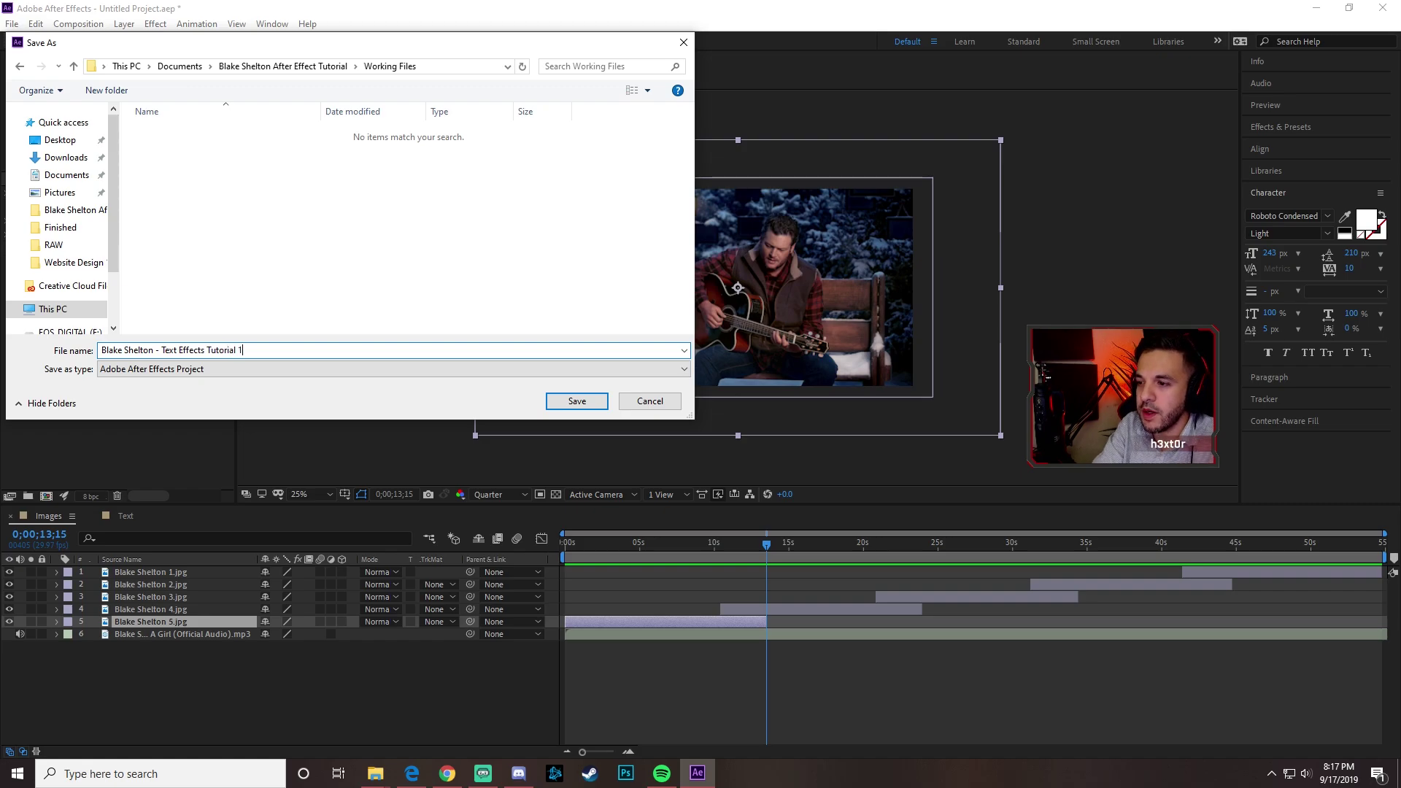
key("Return")
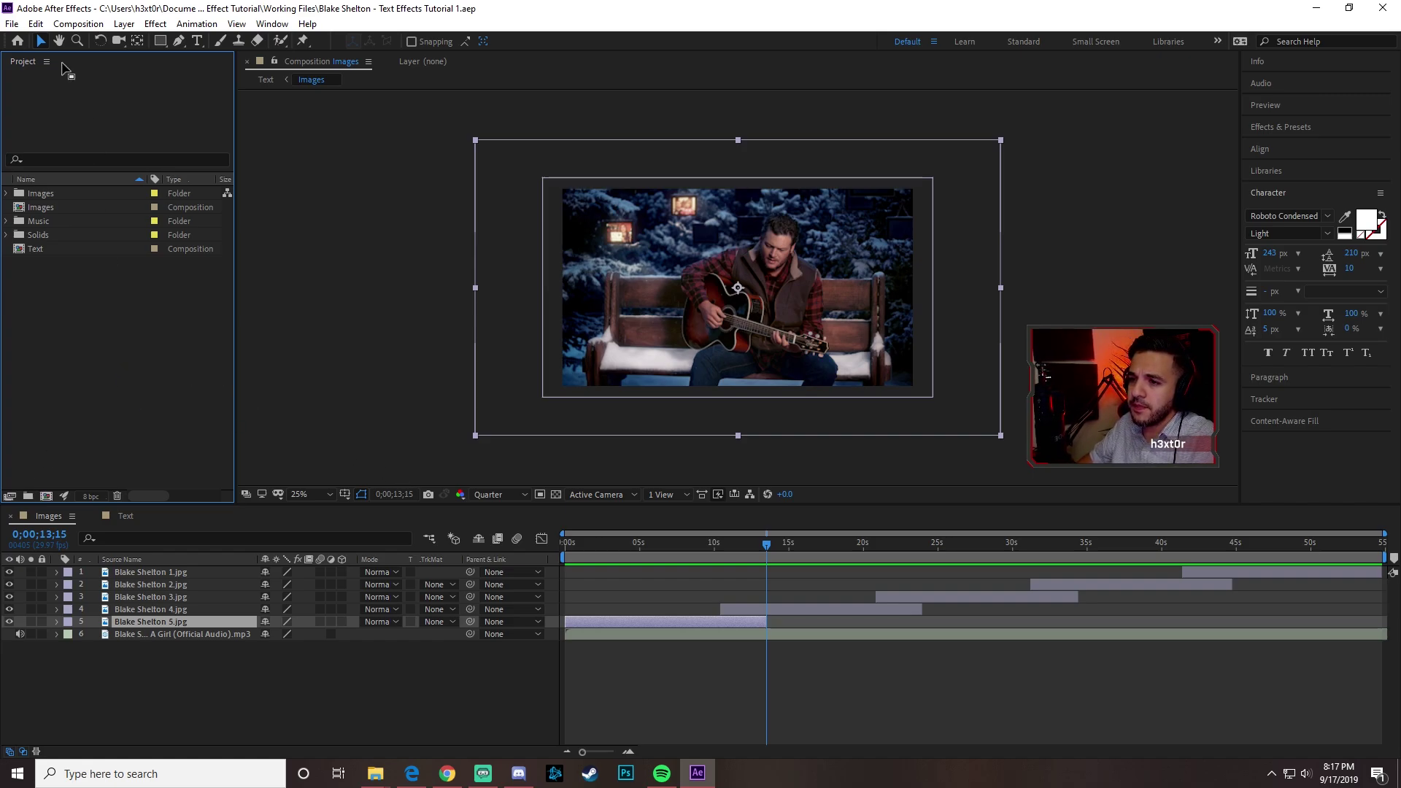
- Create a new empty project
left_click(12, 23)
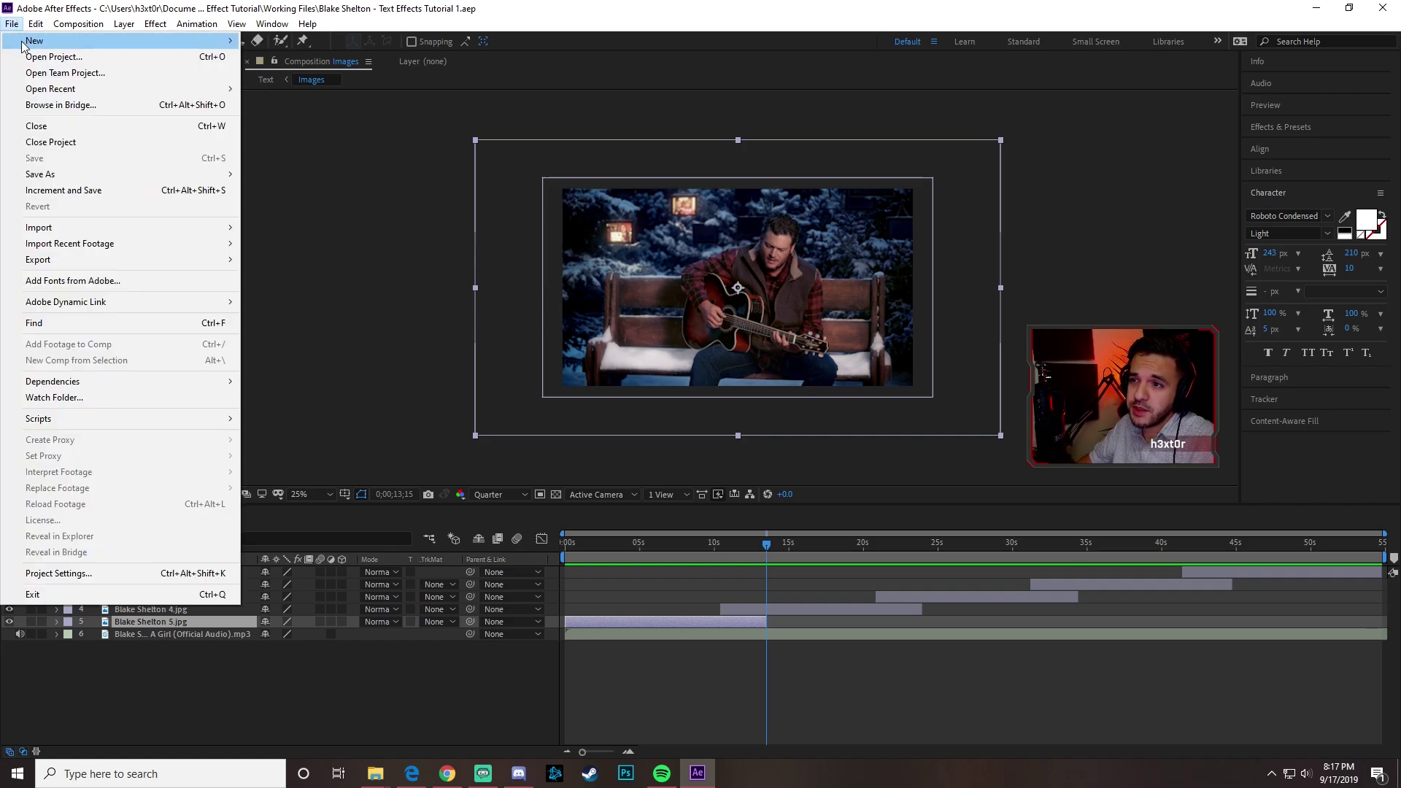
mouse_move(30, 41)
left_click(281, 39)
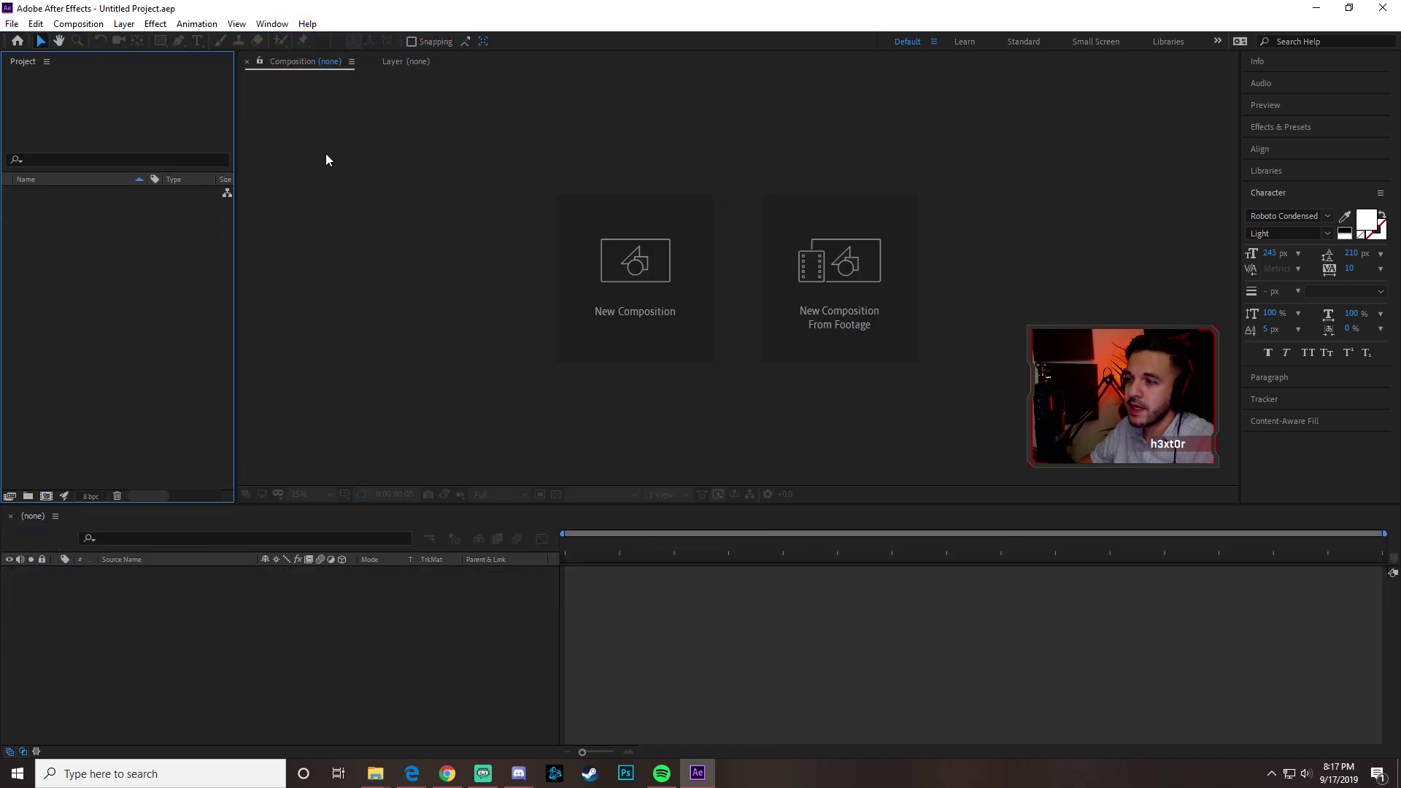
- Save the new project as "Blake Shelton - Text Effects Tutorial 2" in the Working Files folder
left_click(11, 22)
mouse_move(67, 175)
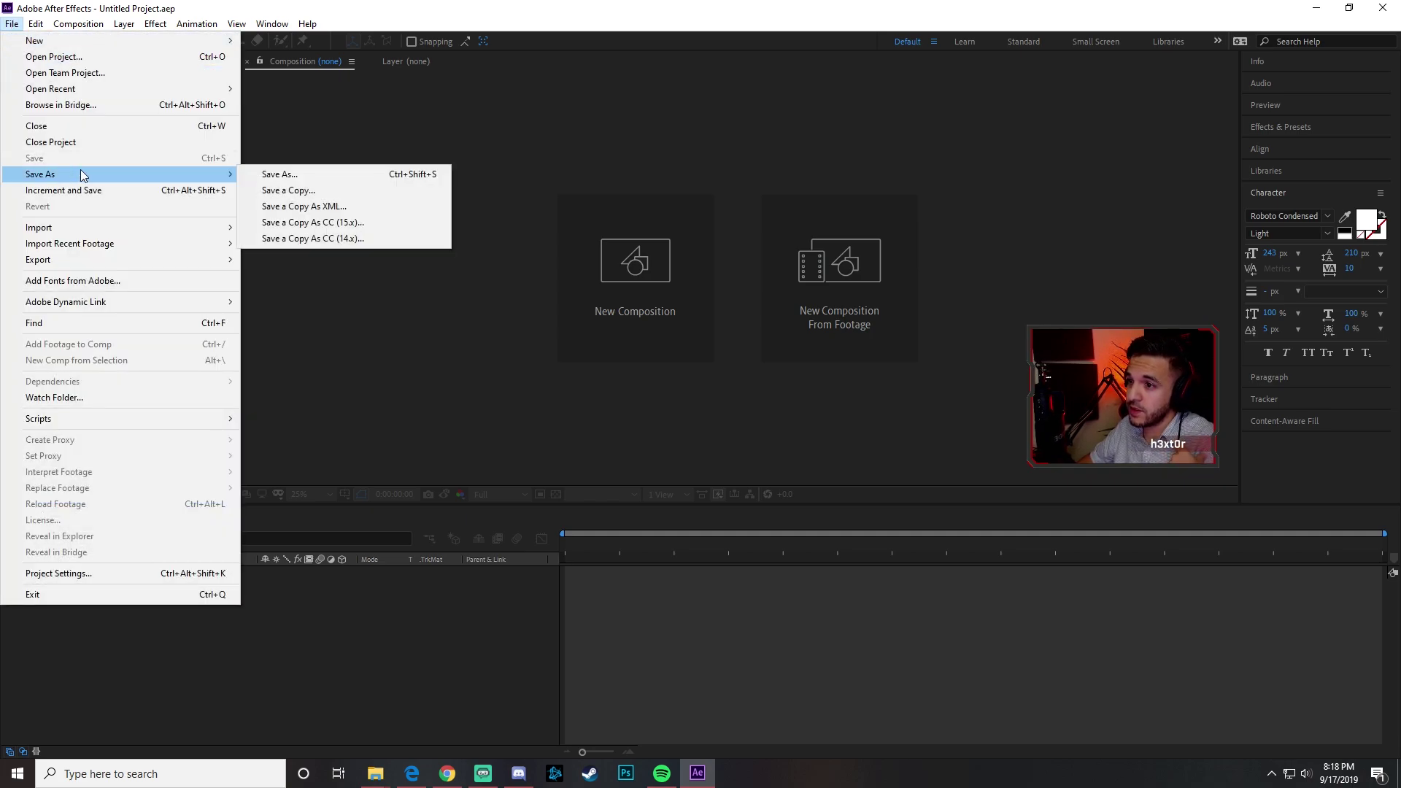
left_click(325, 174)
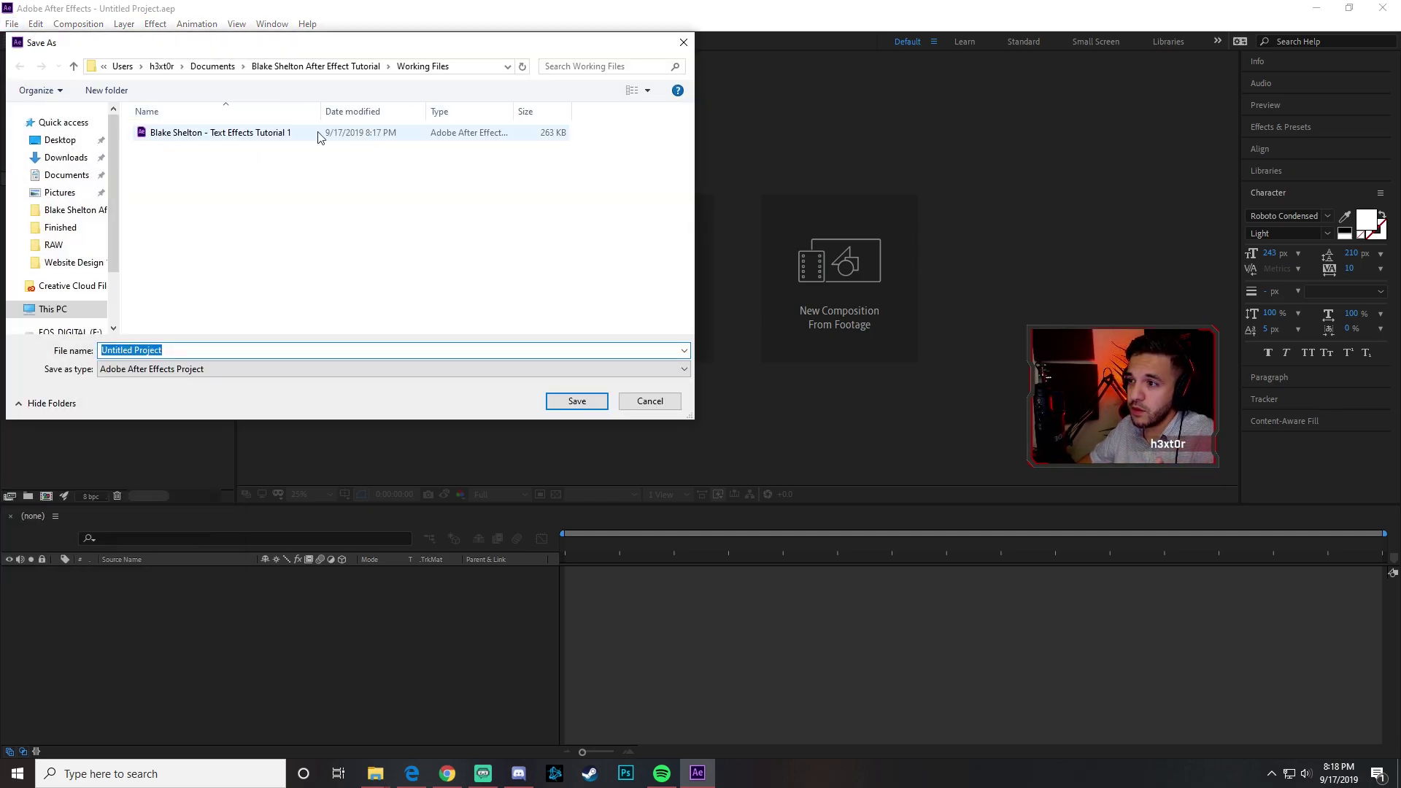
type("Blak")
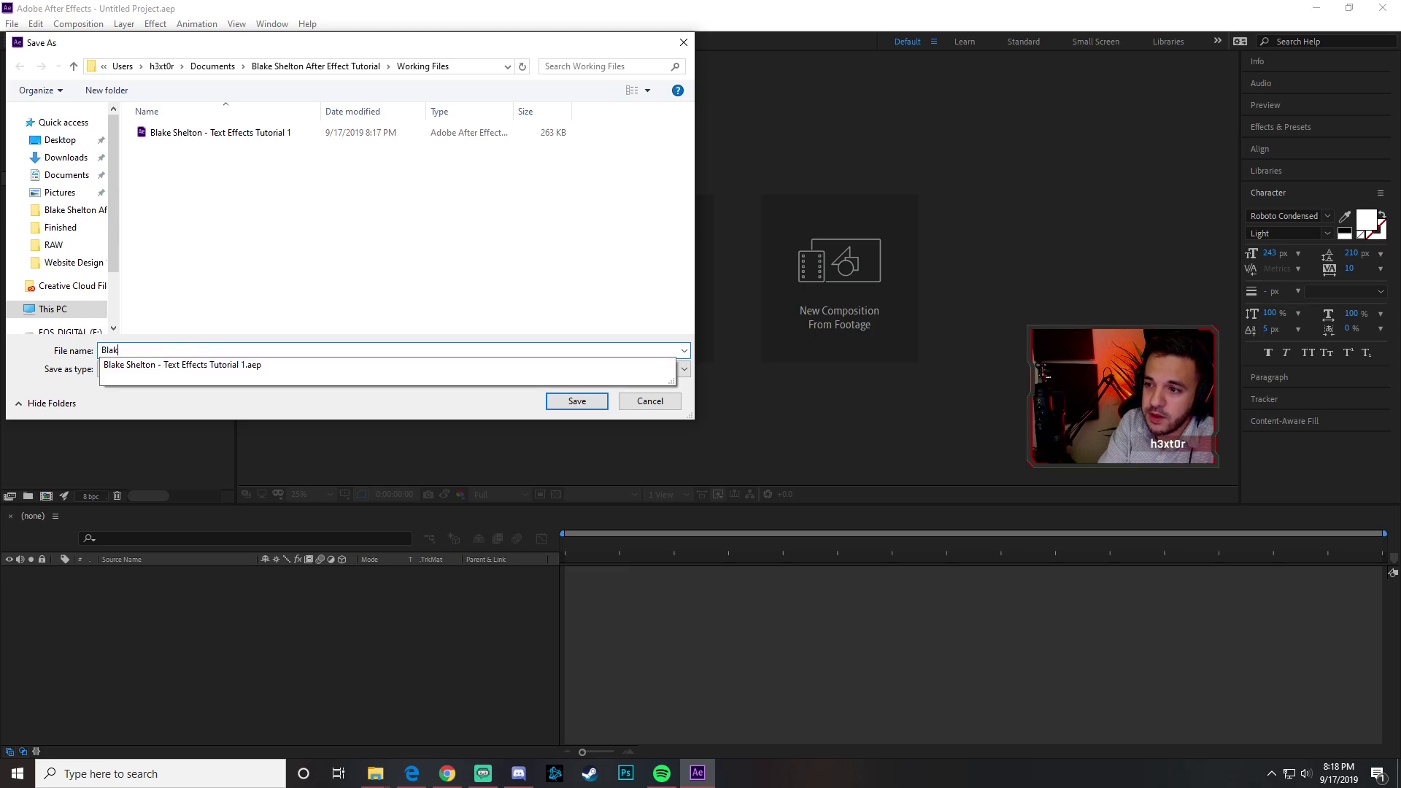
type("e Shelton - Text Effects Tuto")
key("BackSpace")
key("BackSpace")
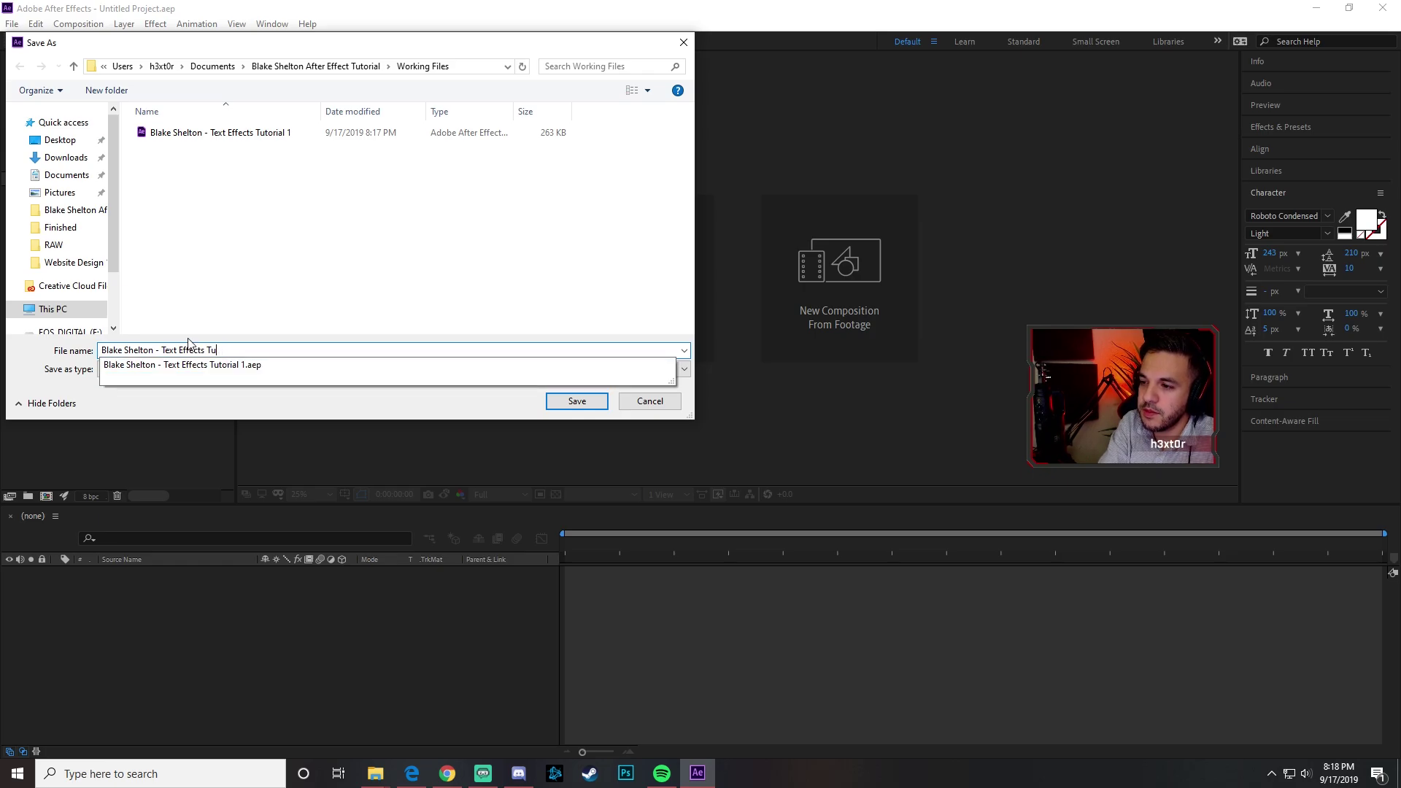
type("utorial 2")
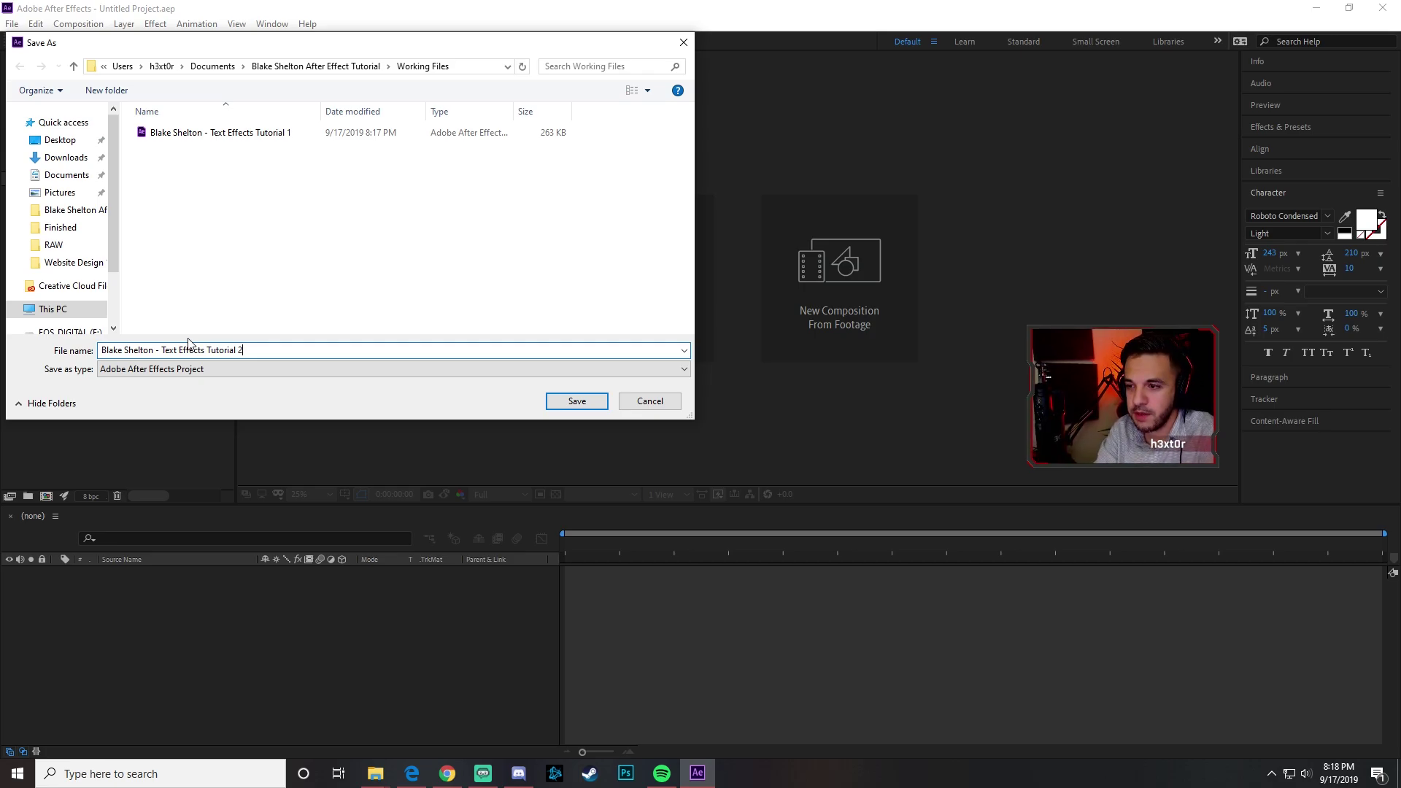
key("Return")
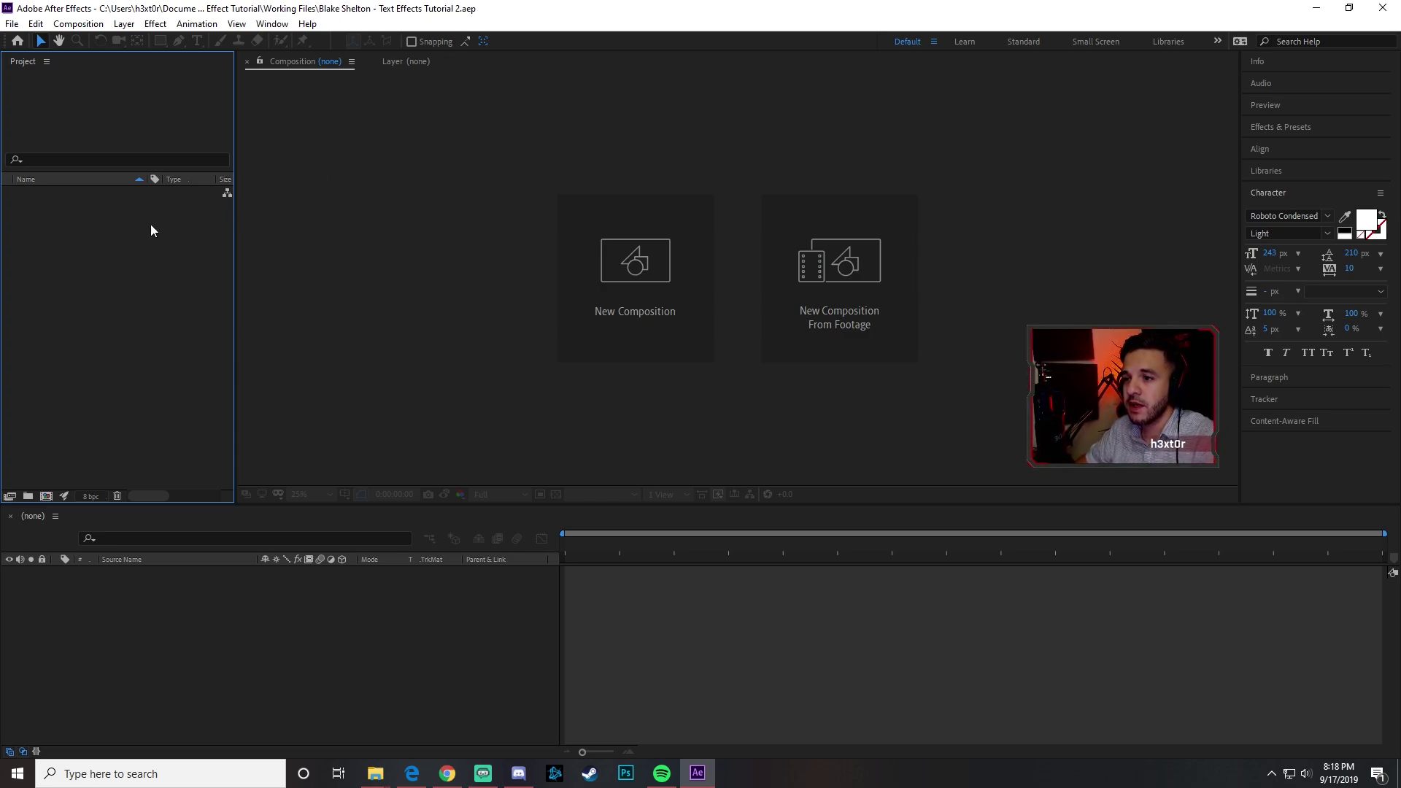
- Import the whole Images folder from Files Used in Blake Shelton After Effect Tutorial and check its contents in the project
double_click(97, 247)
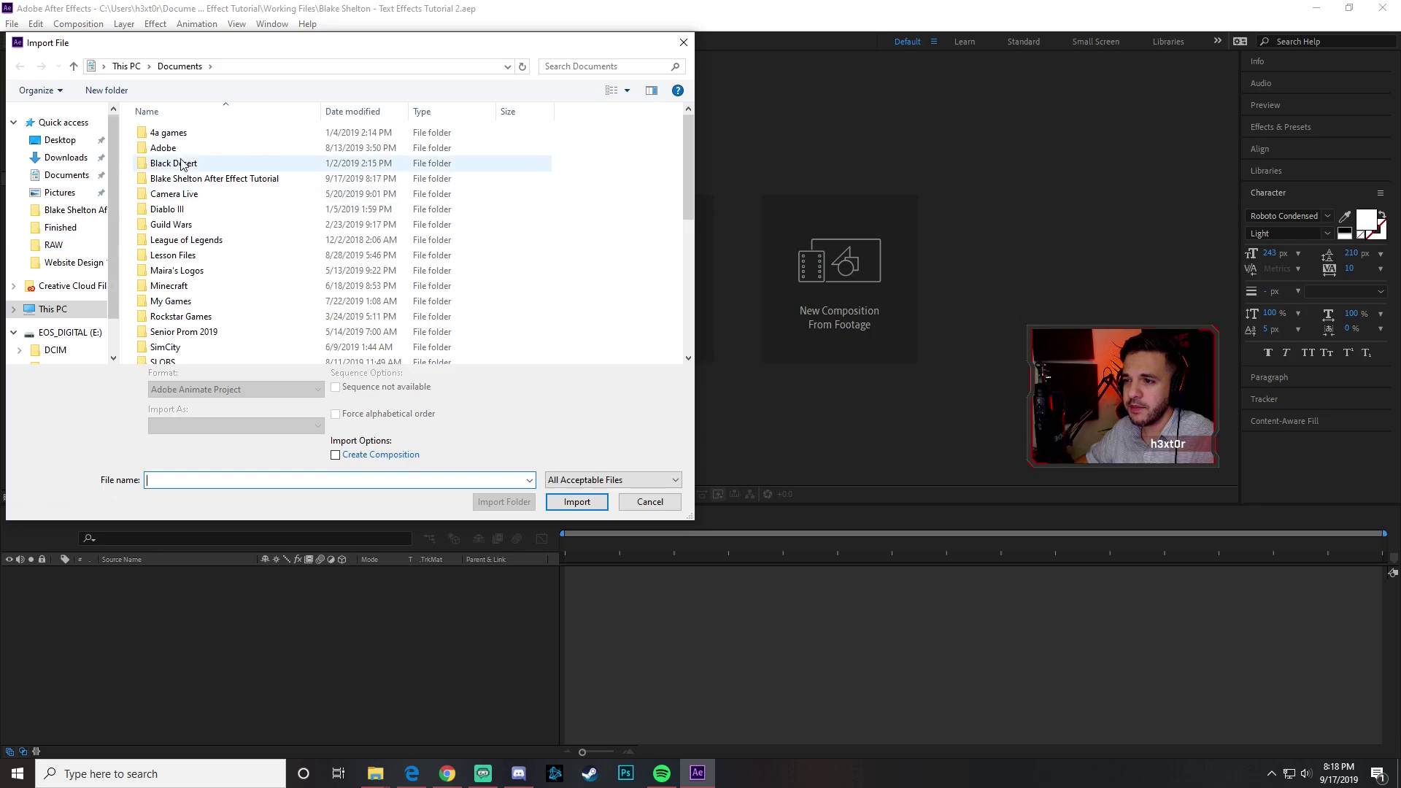
double_click(175, 179)
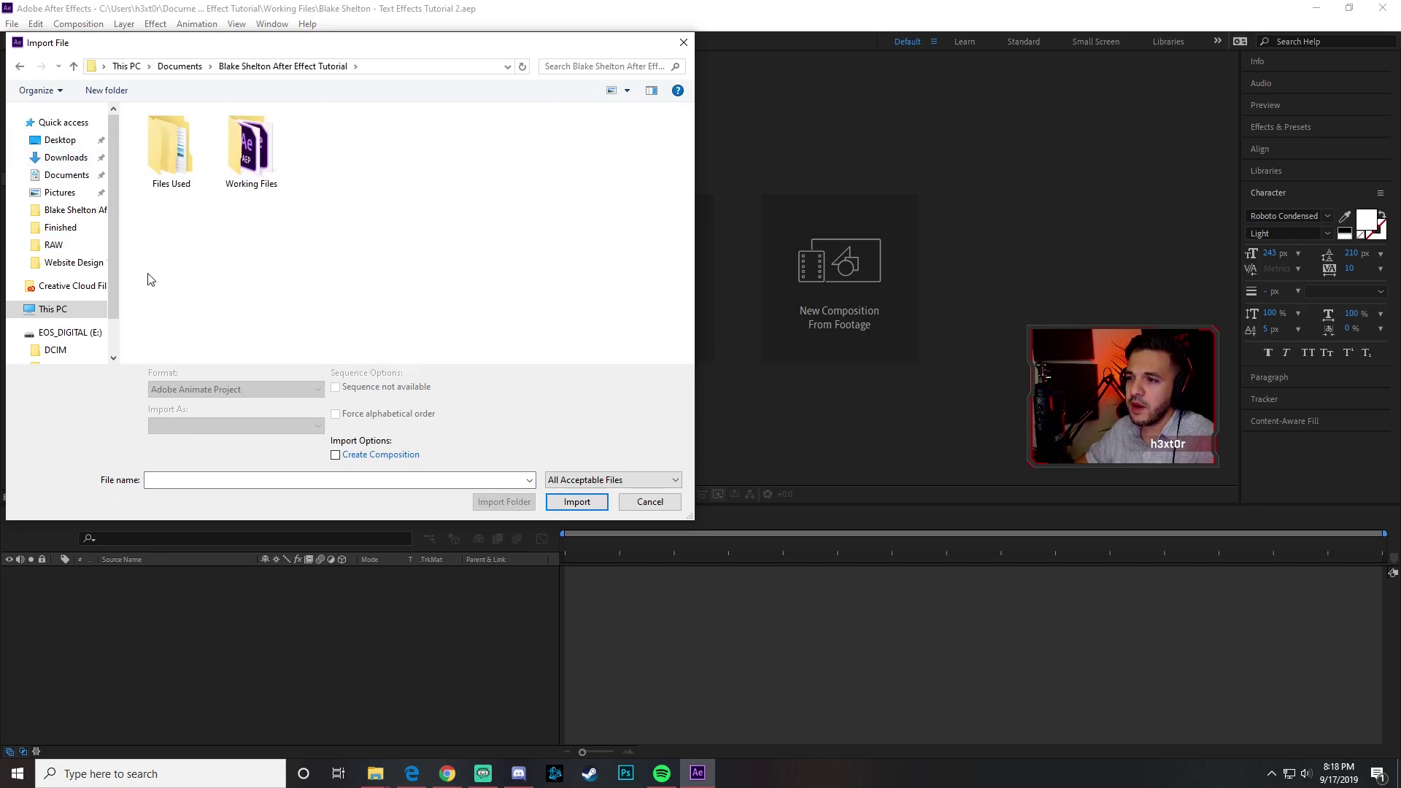
double_click(183, 152)
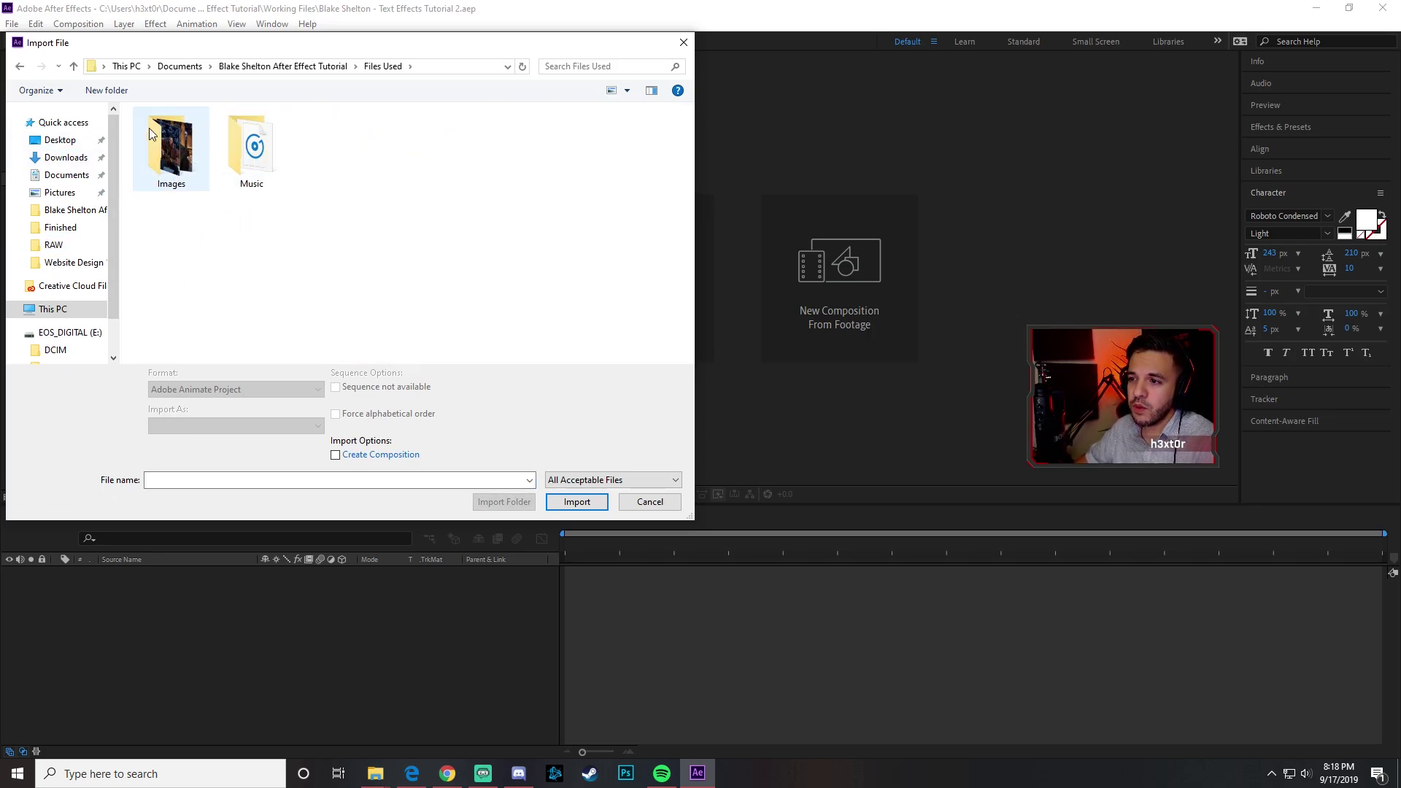
left_click(173, 155)
left_click(255, 149)
left_click(191, 141)
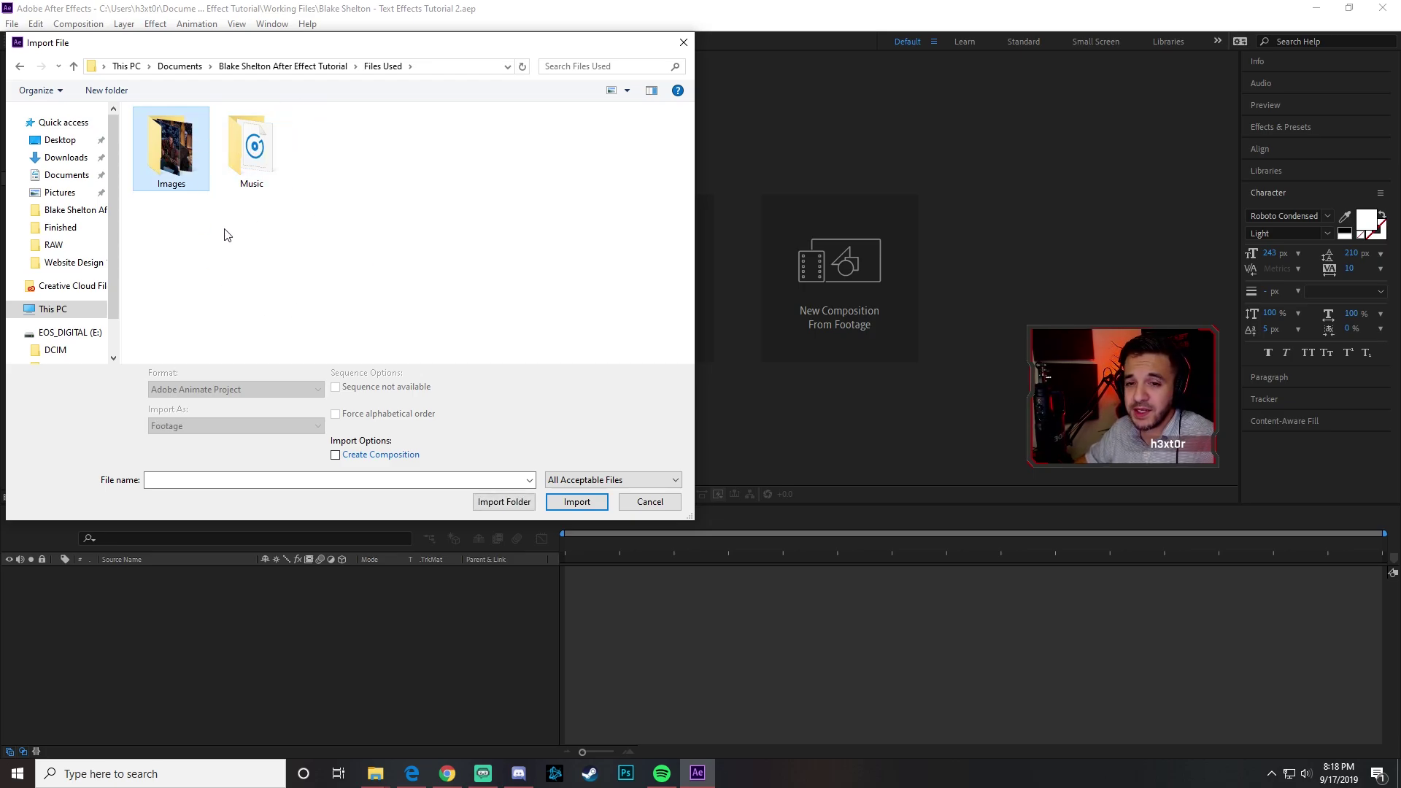
double_click(160, 161)
left_click_drag(166, 226, 532, 157)
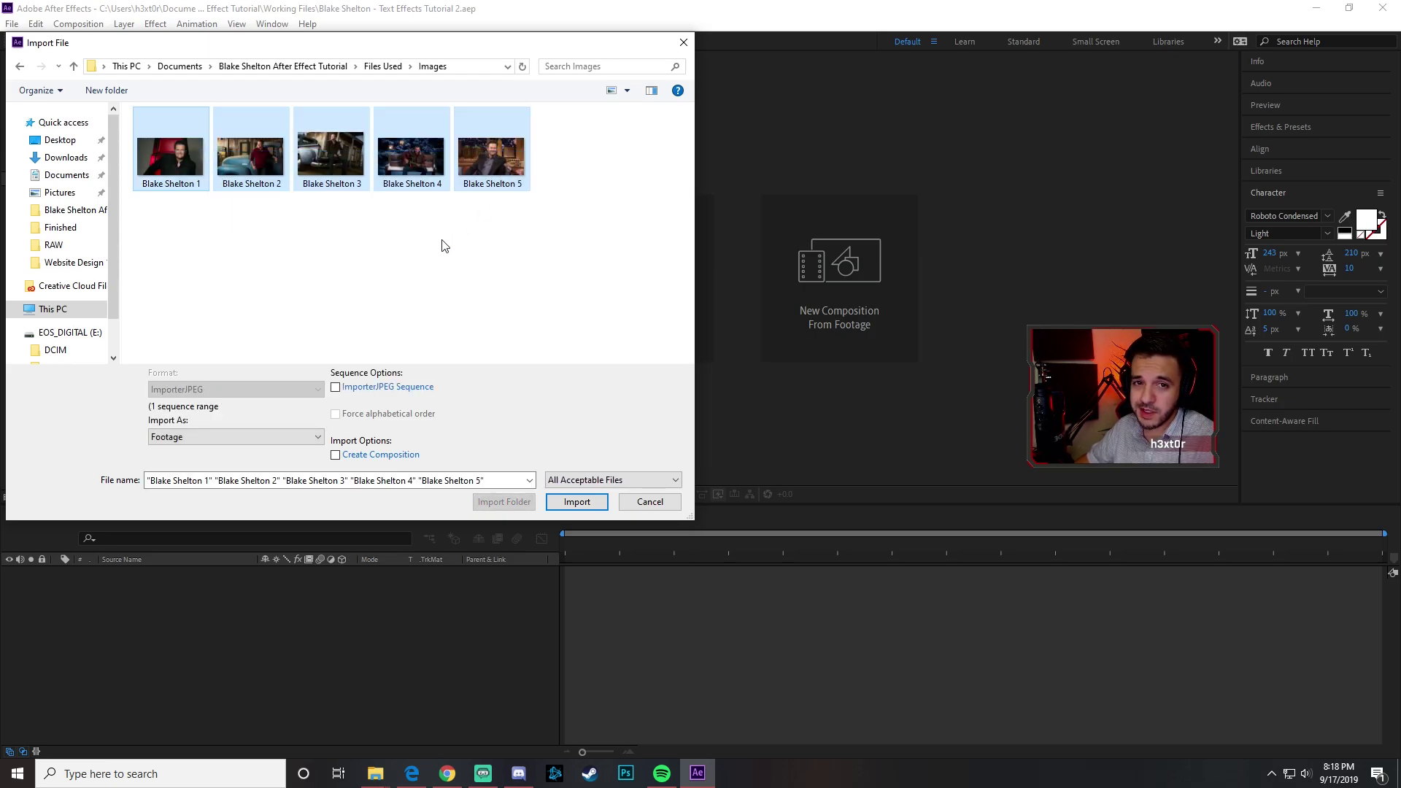
left_click(444, 245)
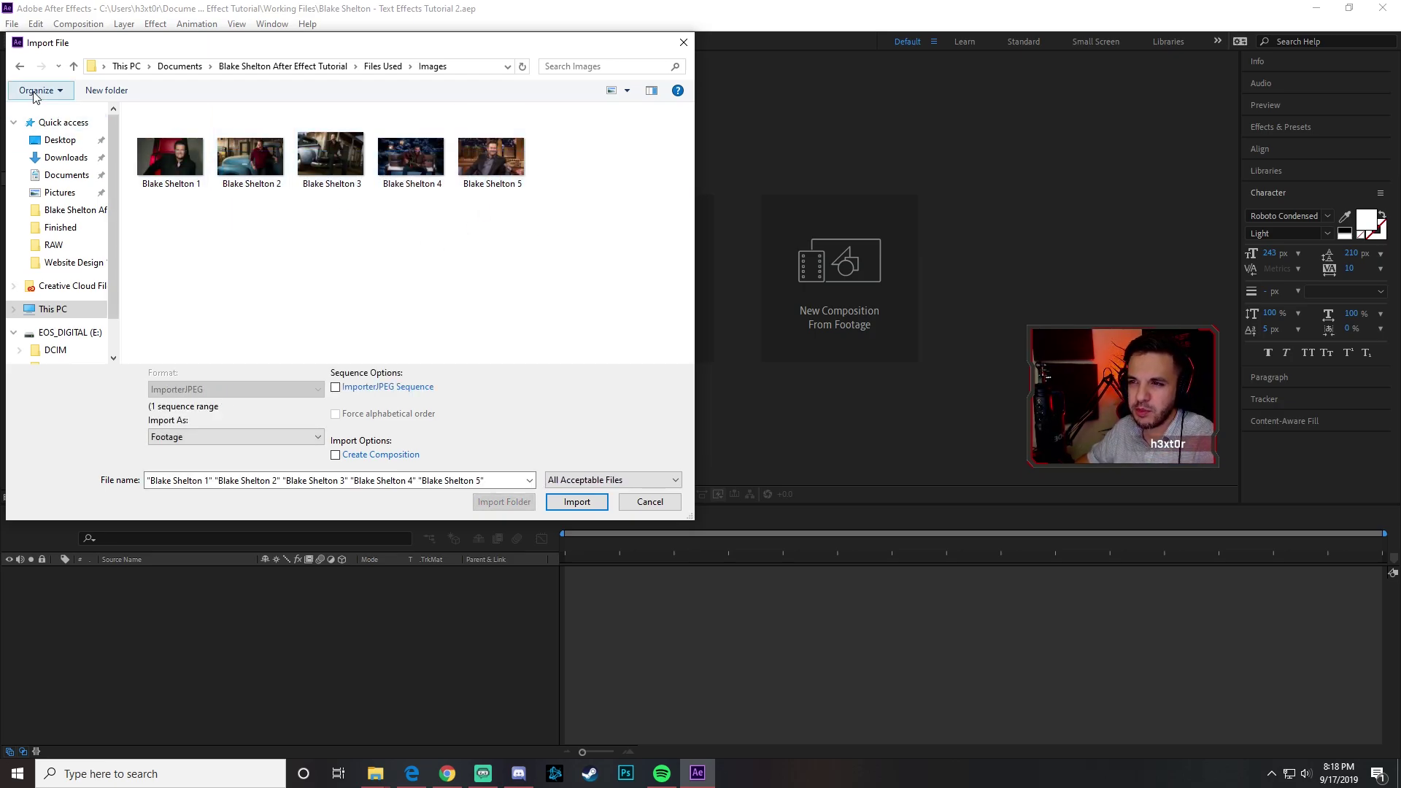
left_click(20, 68)
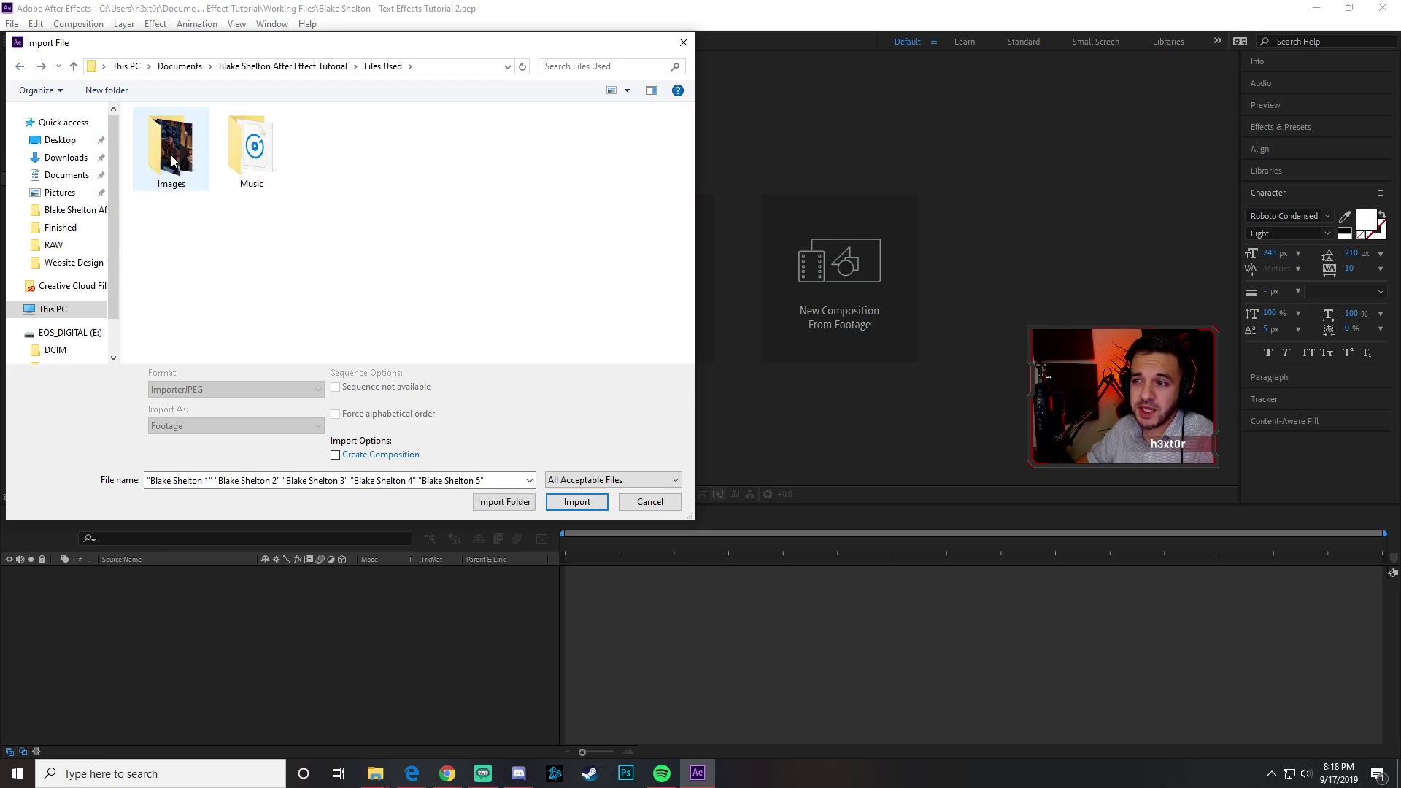
left_click(517, 503)
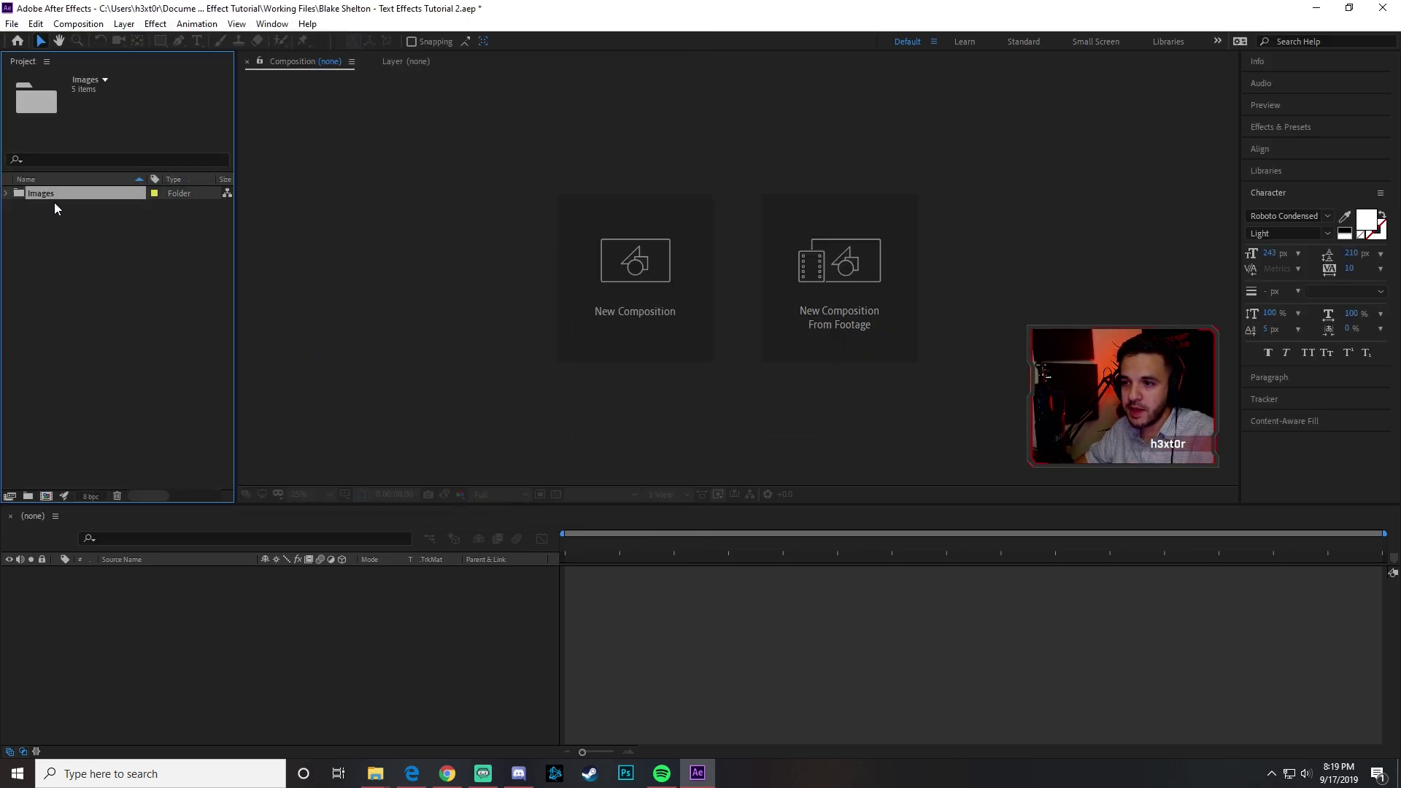
left_click(8, 194)
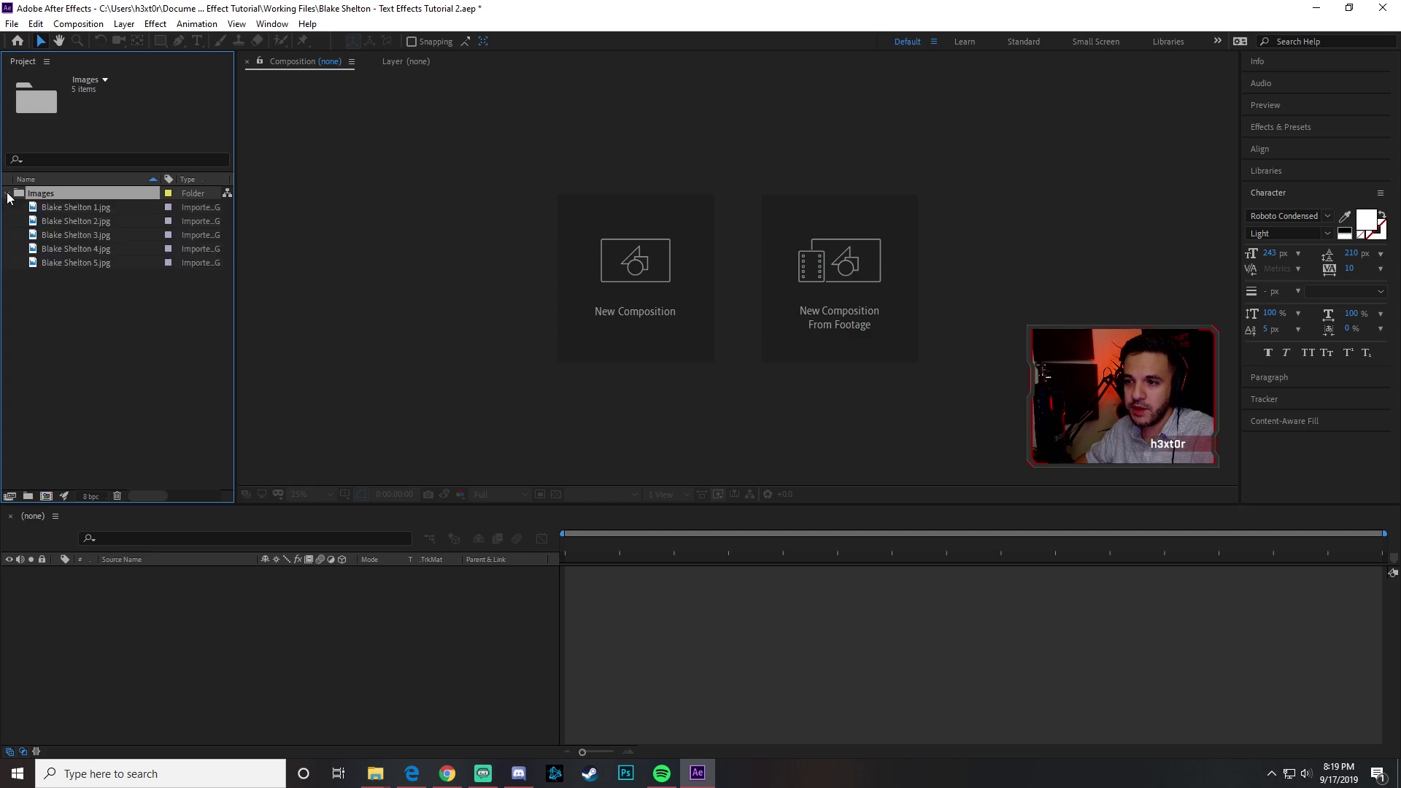
left_click(8, 194)
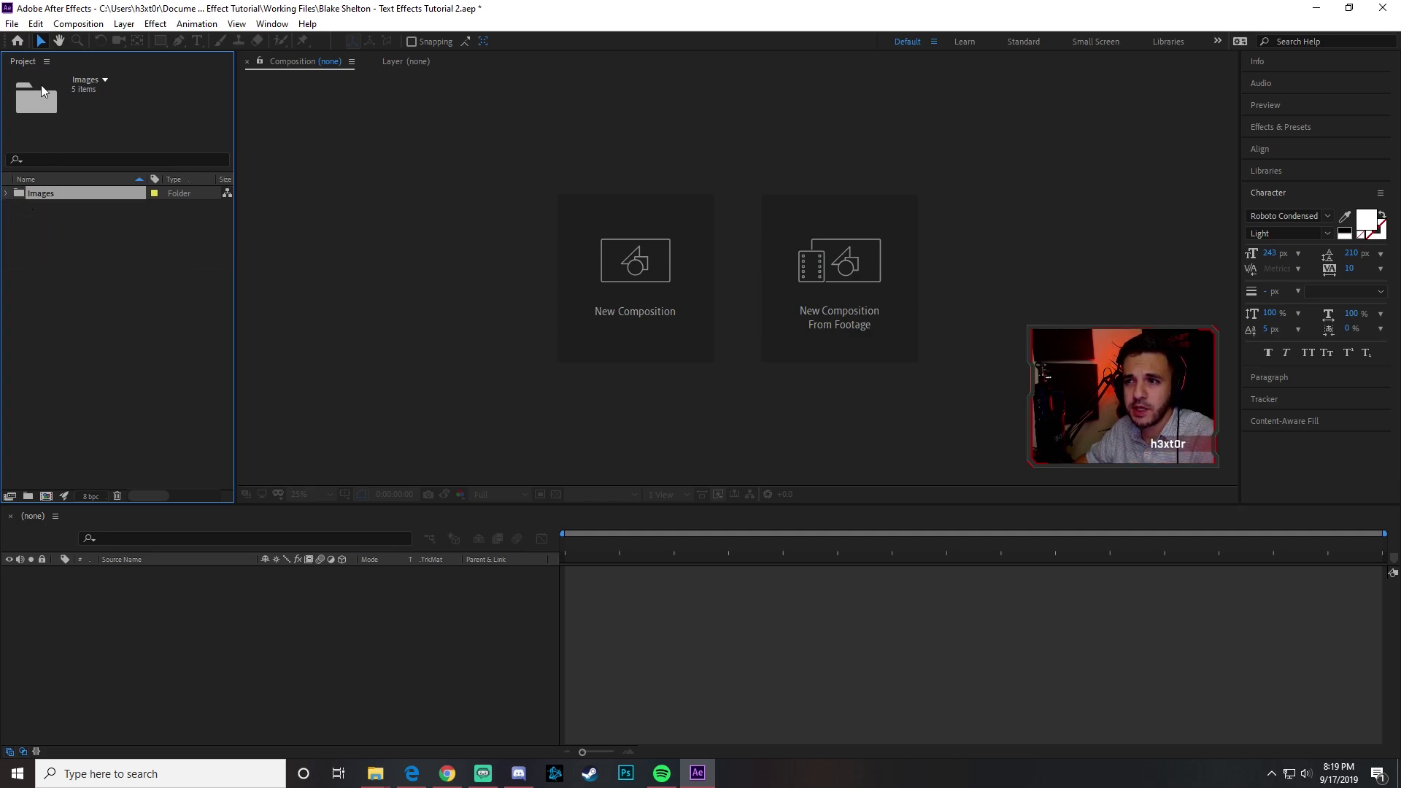
- Import the whole Music folder from Files Used in Blake Shelton After Effect Tutorial
left_click(81, 231)
double_click(64, 276)
double_click(182, 179)
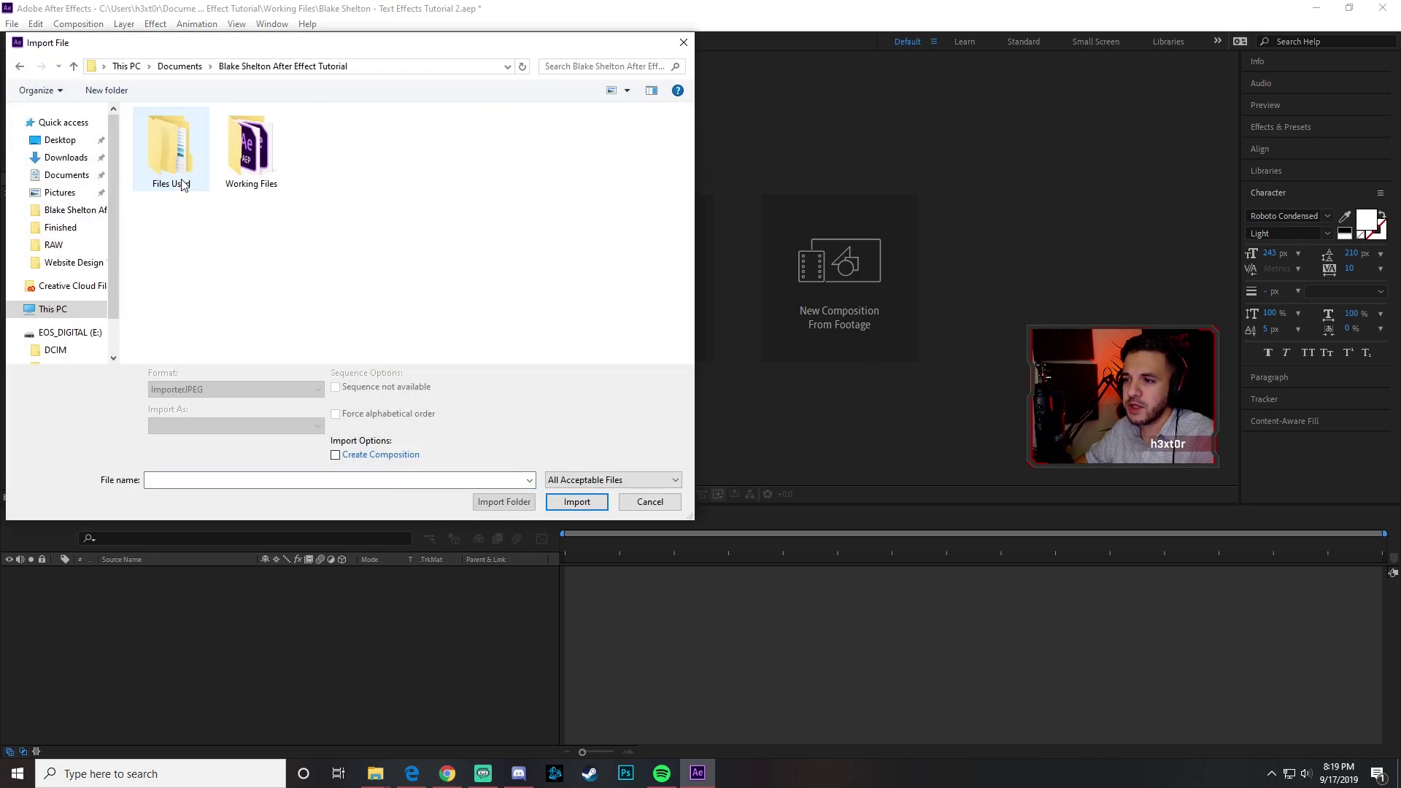
double_click(171, 150)
left_click(267, 149)
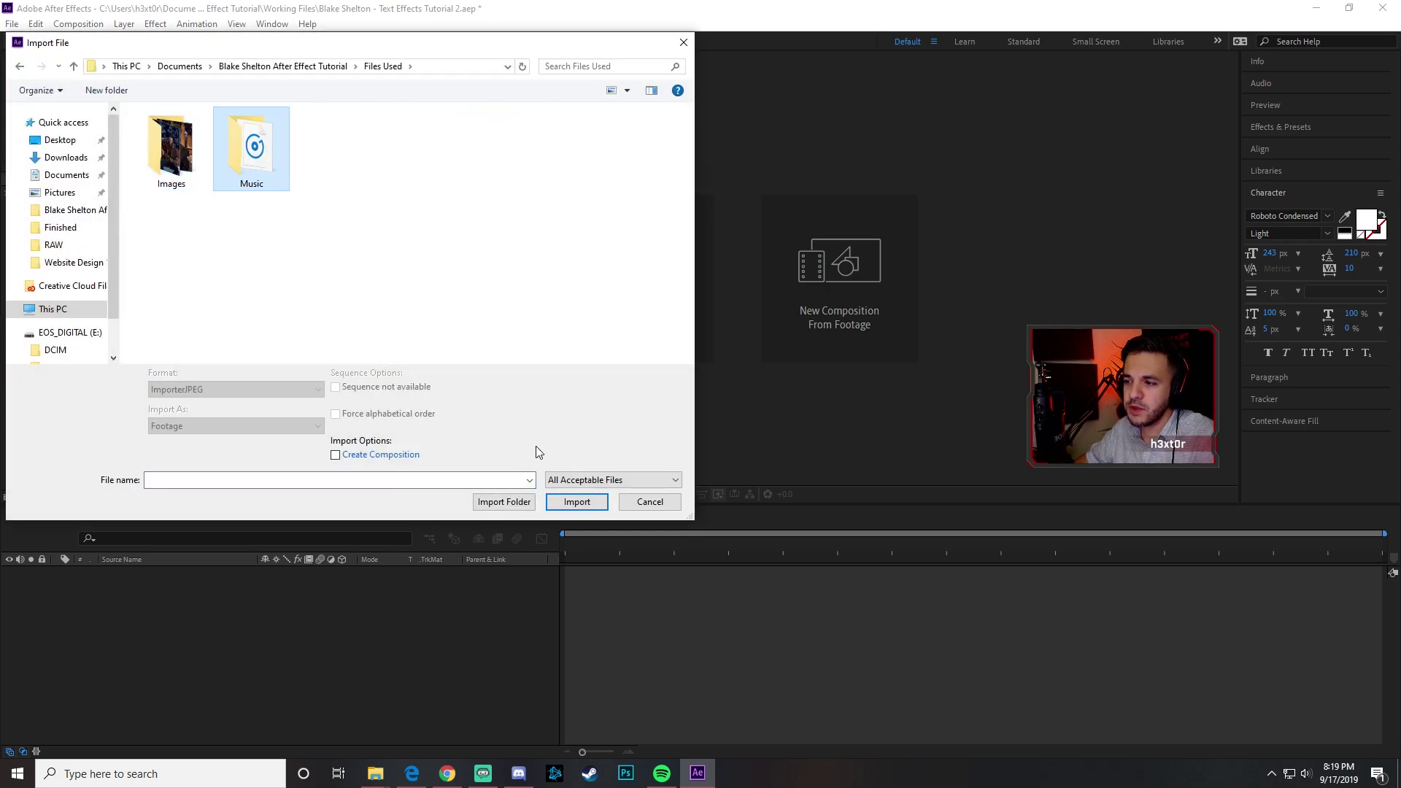
left_click(504, 502)
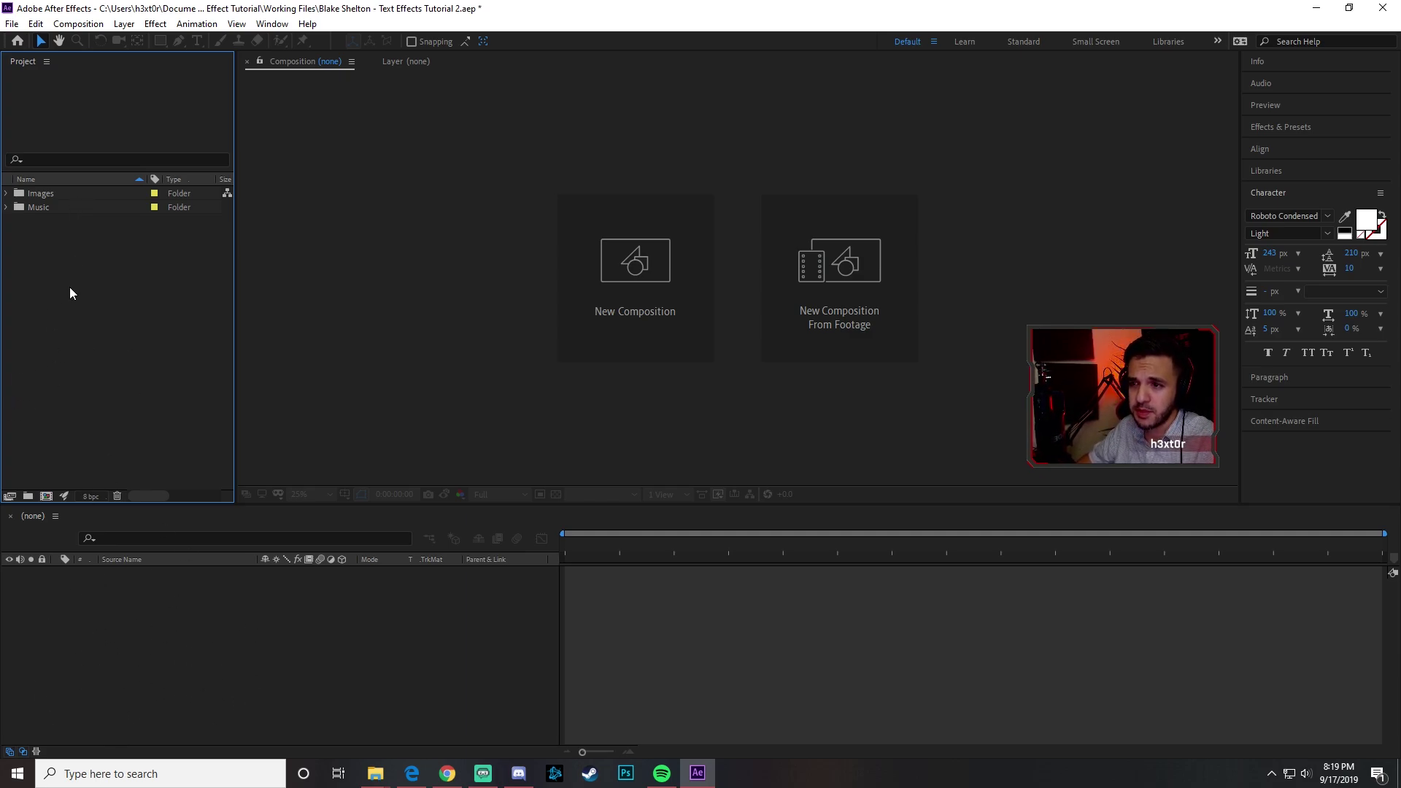
- Start a new composition named "Images" with the HDTV 1080 29.97 preset and Quarter resolution
right_click(77, 247)
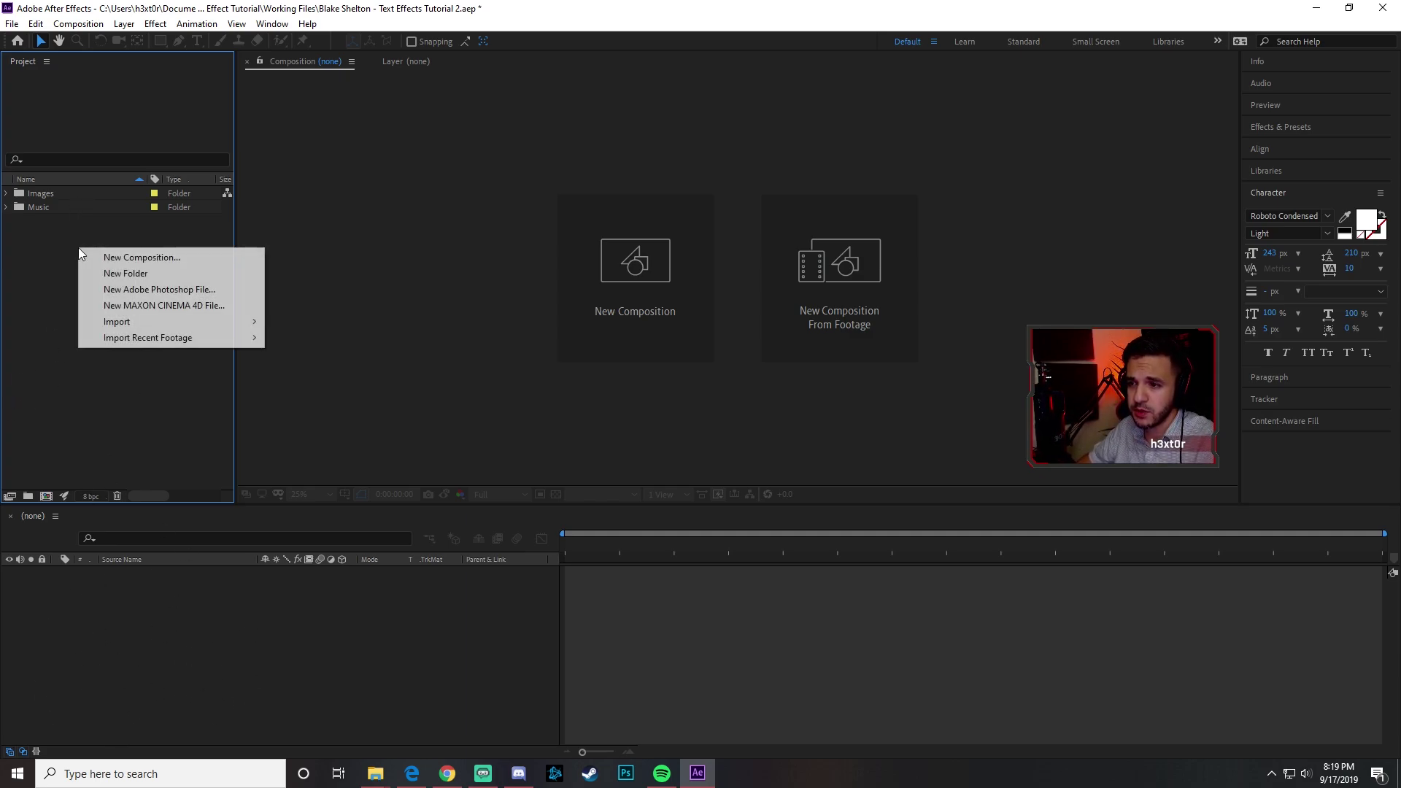
left_click(151, 260)
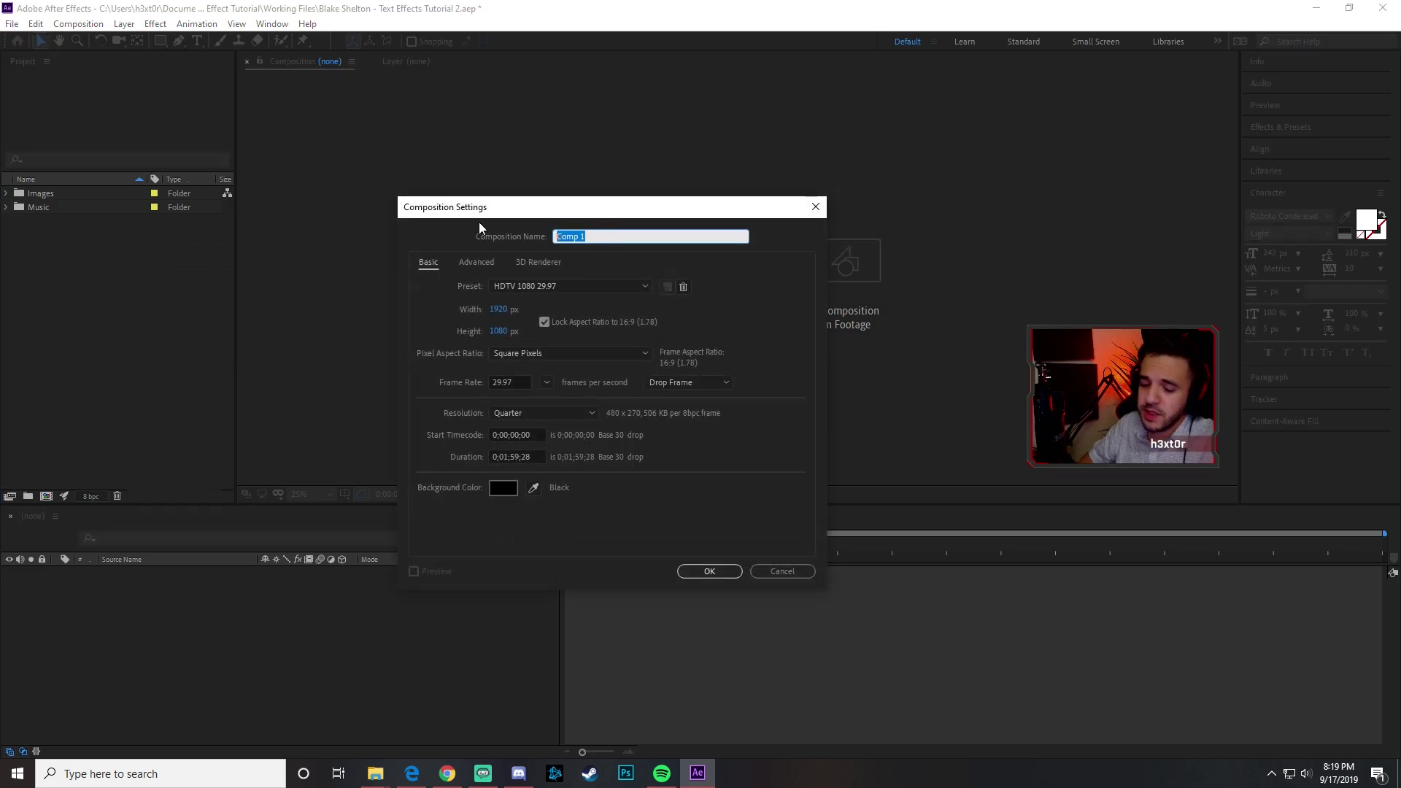
type("Images")
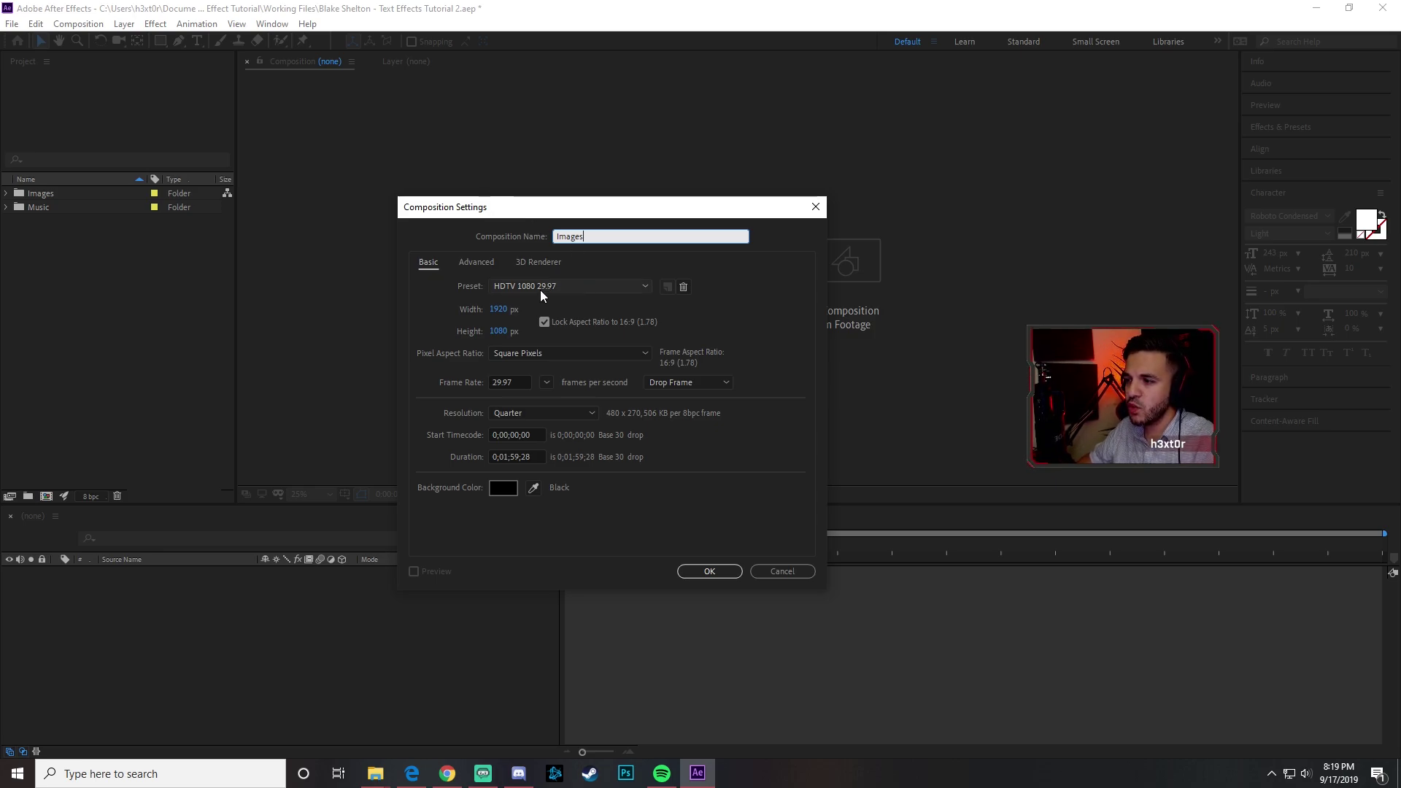
left_click(559, 289)
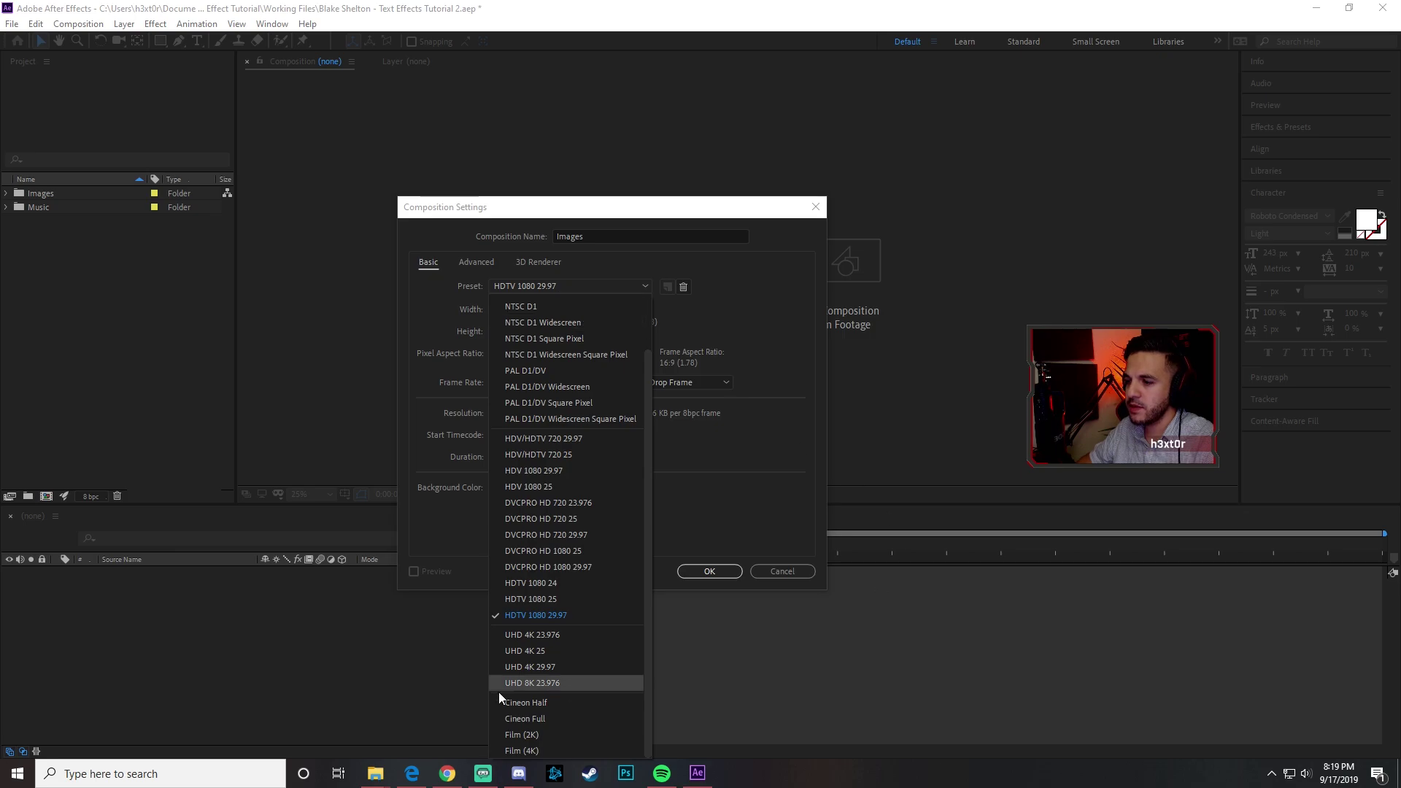
left_click(548, 615)
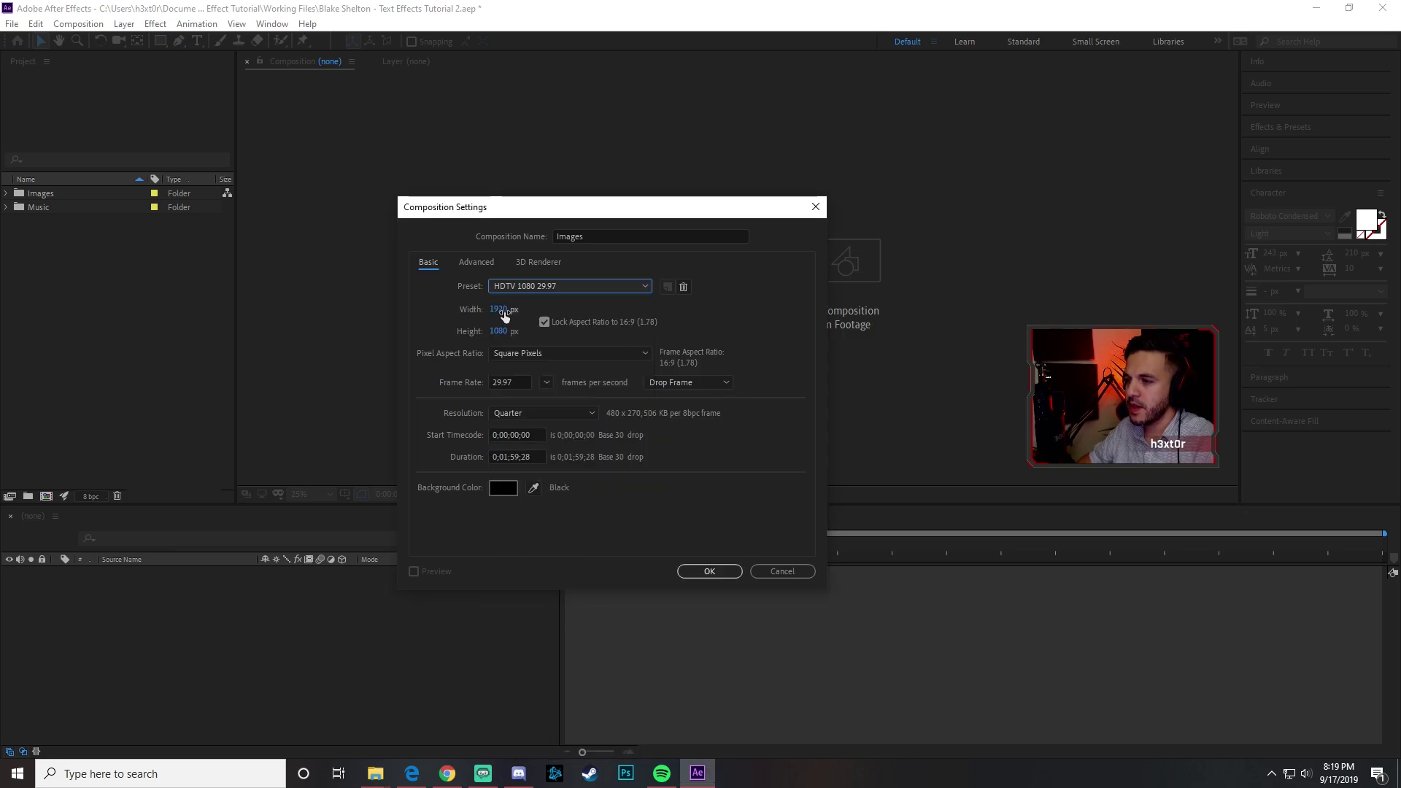
left_click(494, 387)
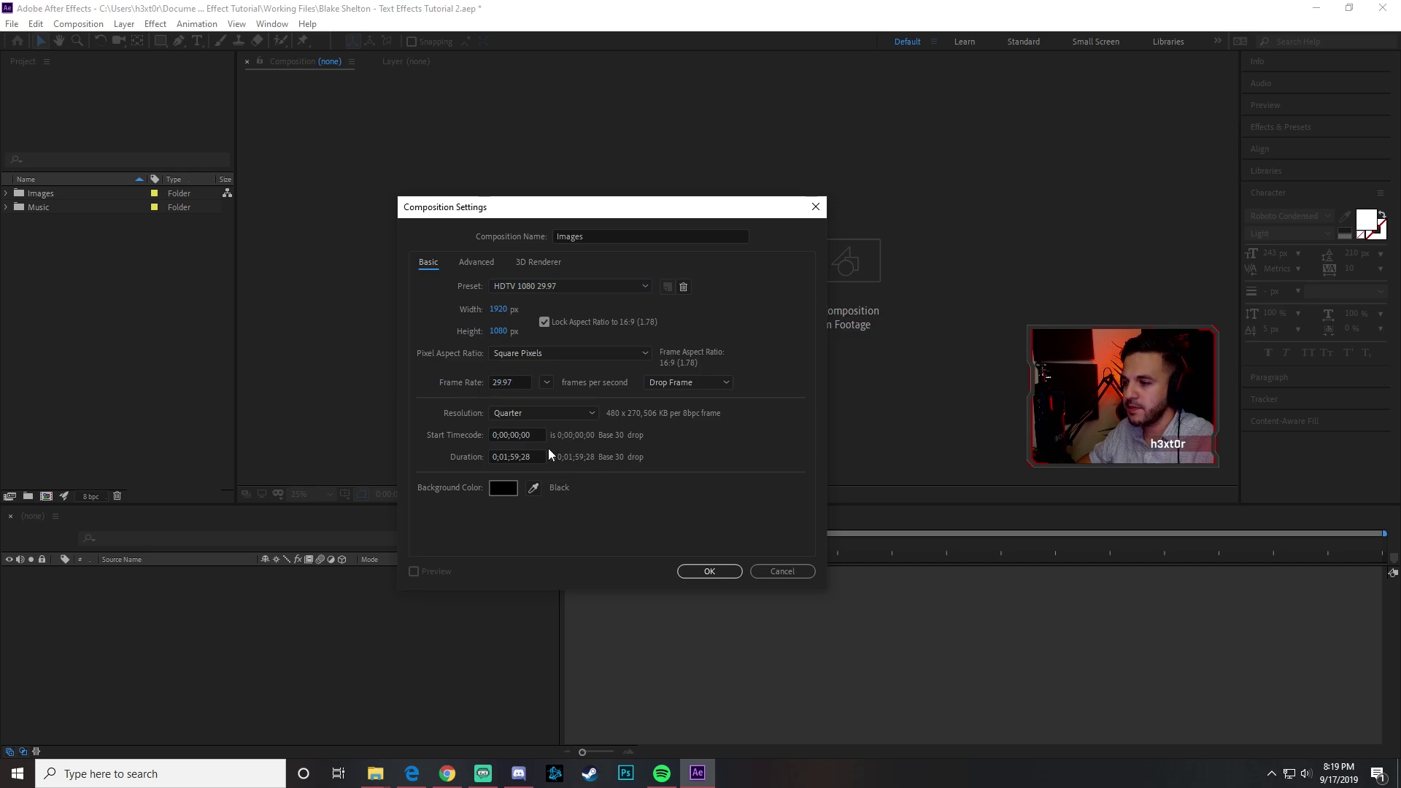
left_click(508, 413)
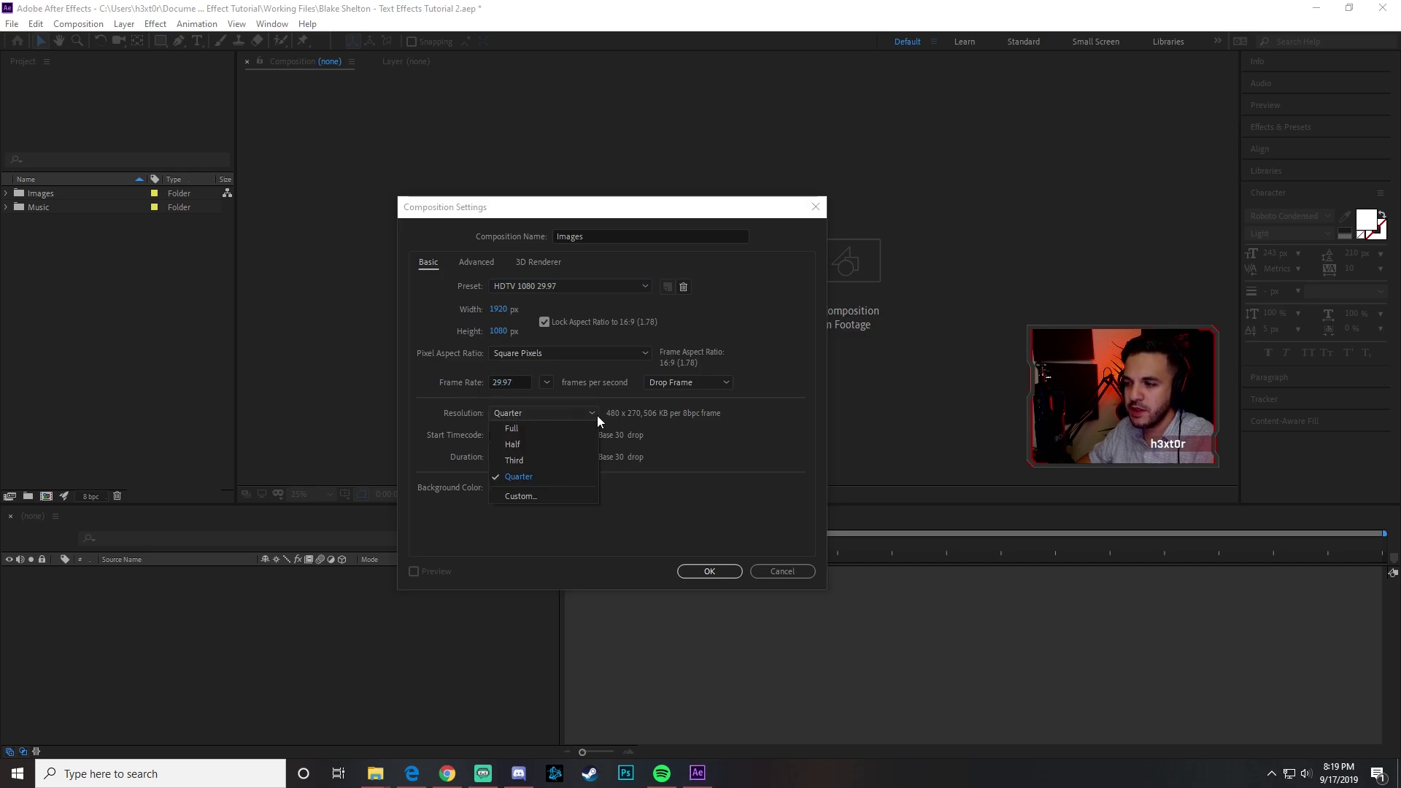
left_click(528, 478)
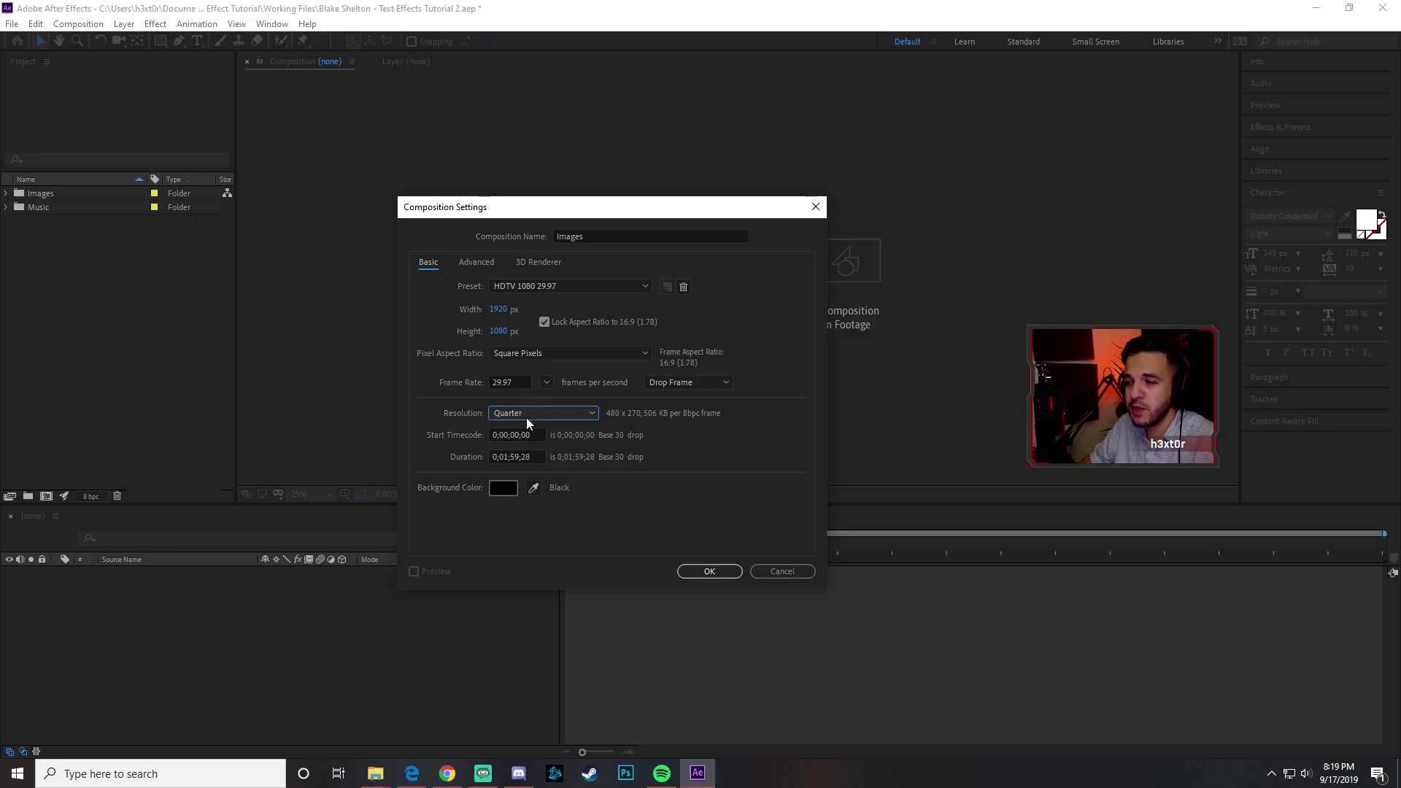
left_click(524, 410)
left_click(518, 474)
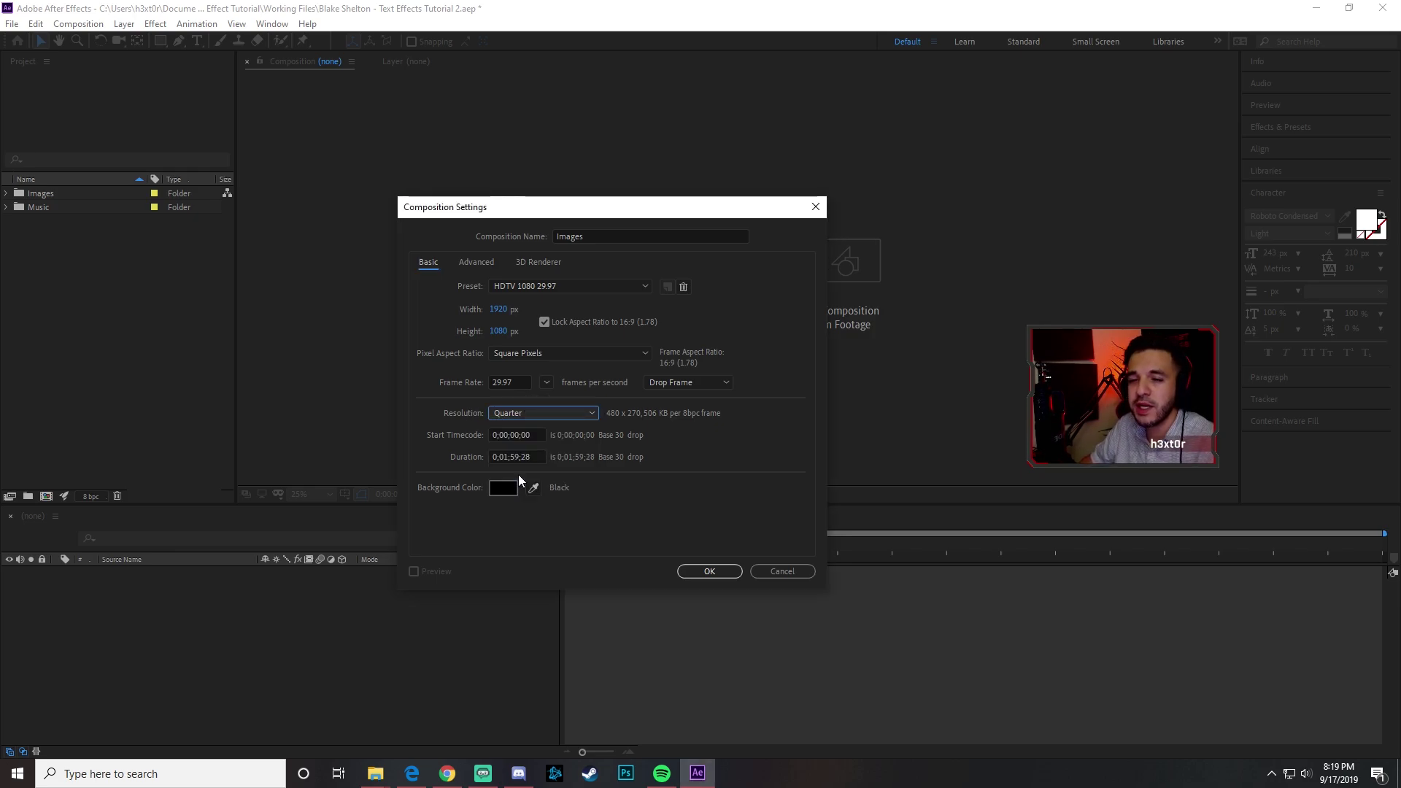
- Set the composition's duration to 0;02;00;00
left_click_drag(542, 457, 502, 458)
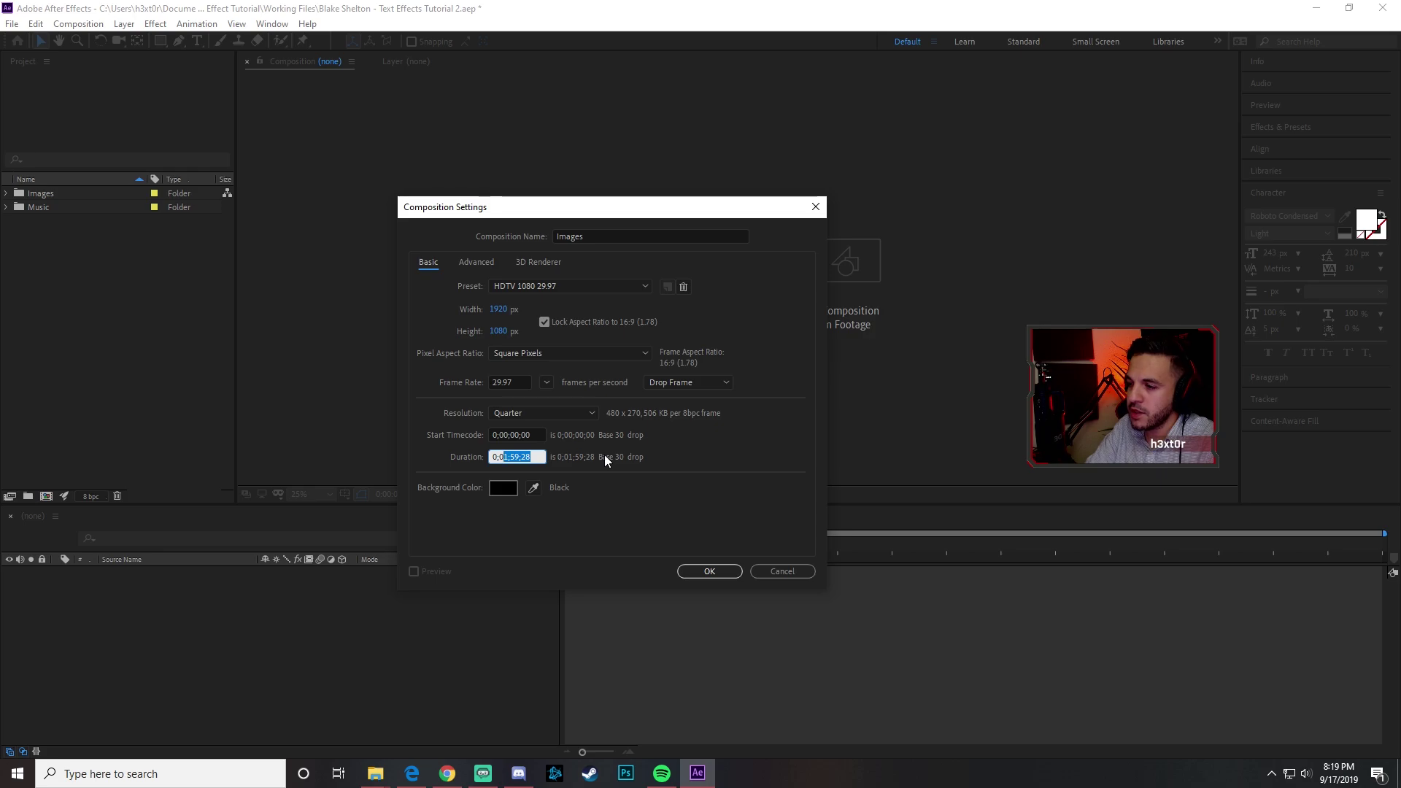
type("2;59;28")
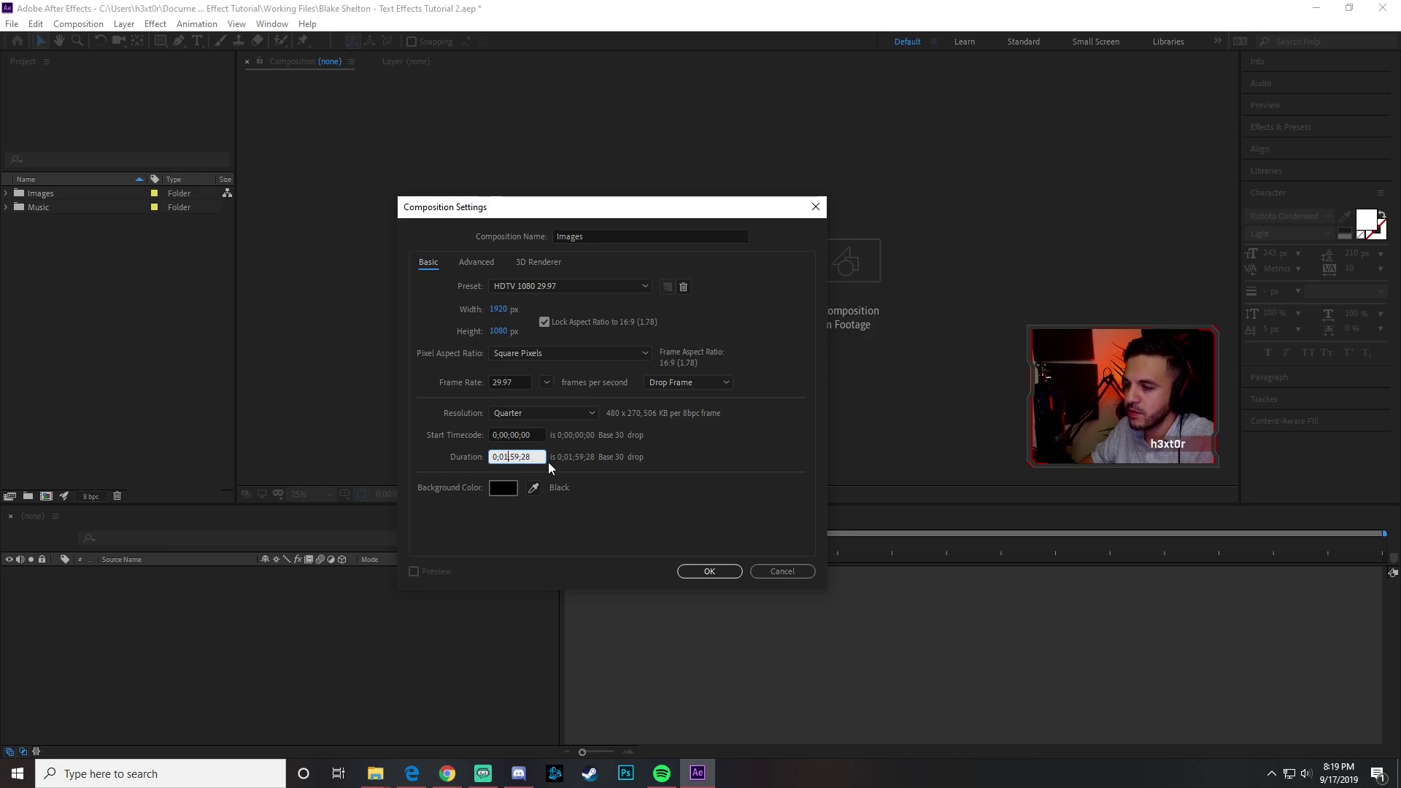
key("Left")
key("Left")
key("BackSpace")
key("BackSpace")
key("BackSpace")
type("00;")
key("BackSpace")
key("BackSpace")
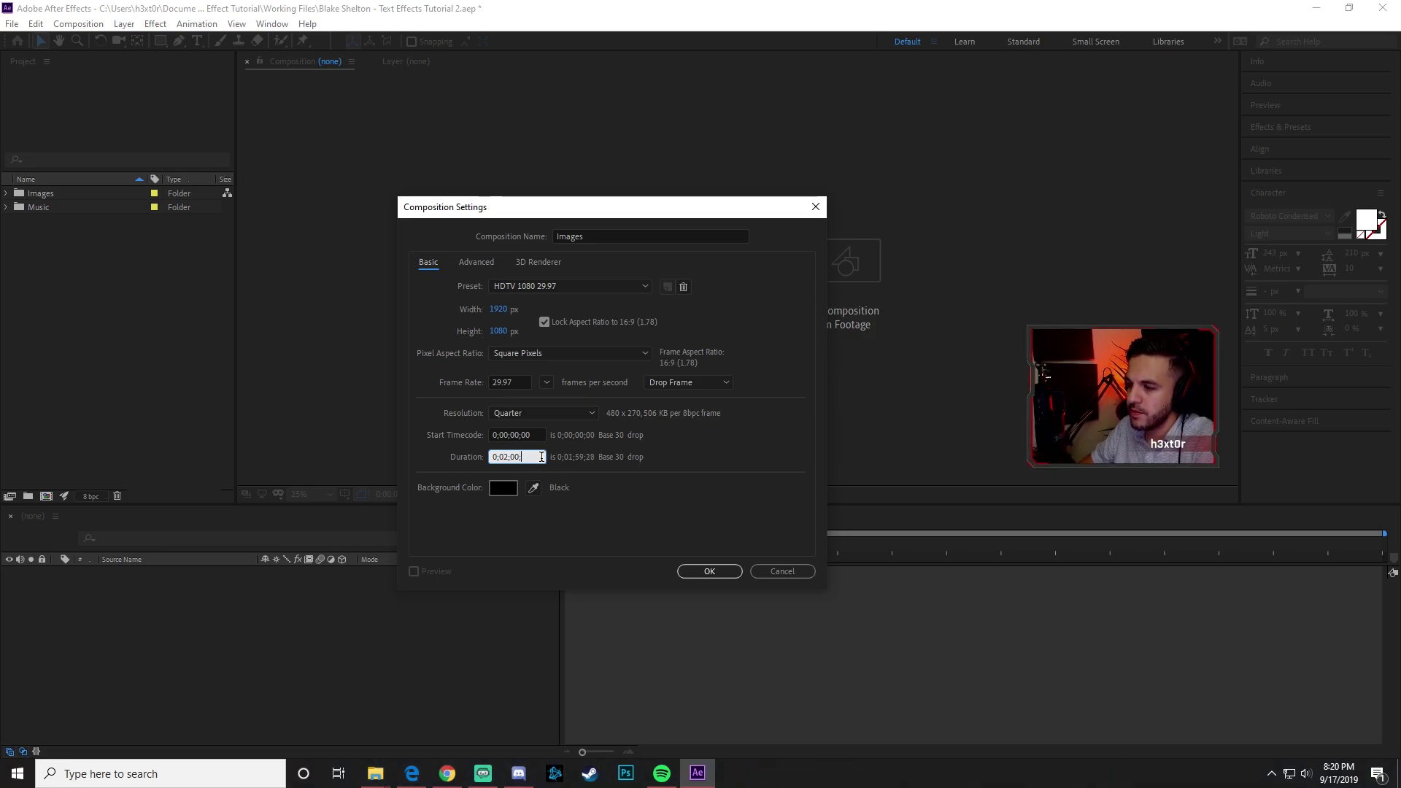
type("00")
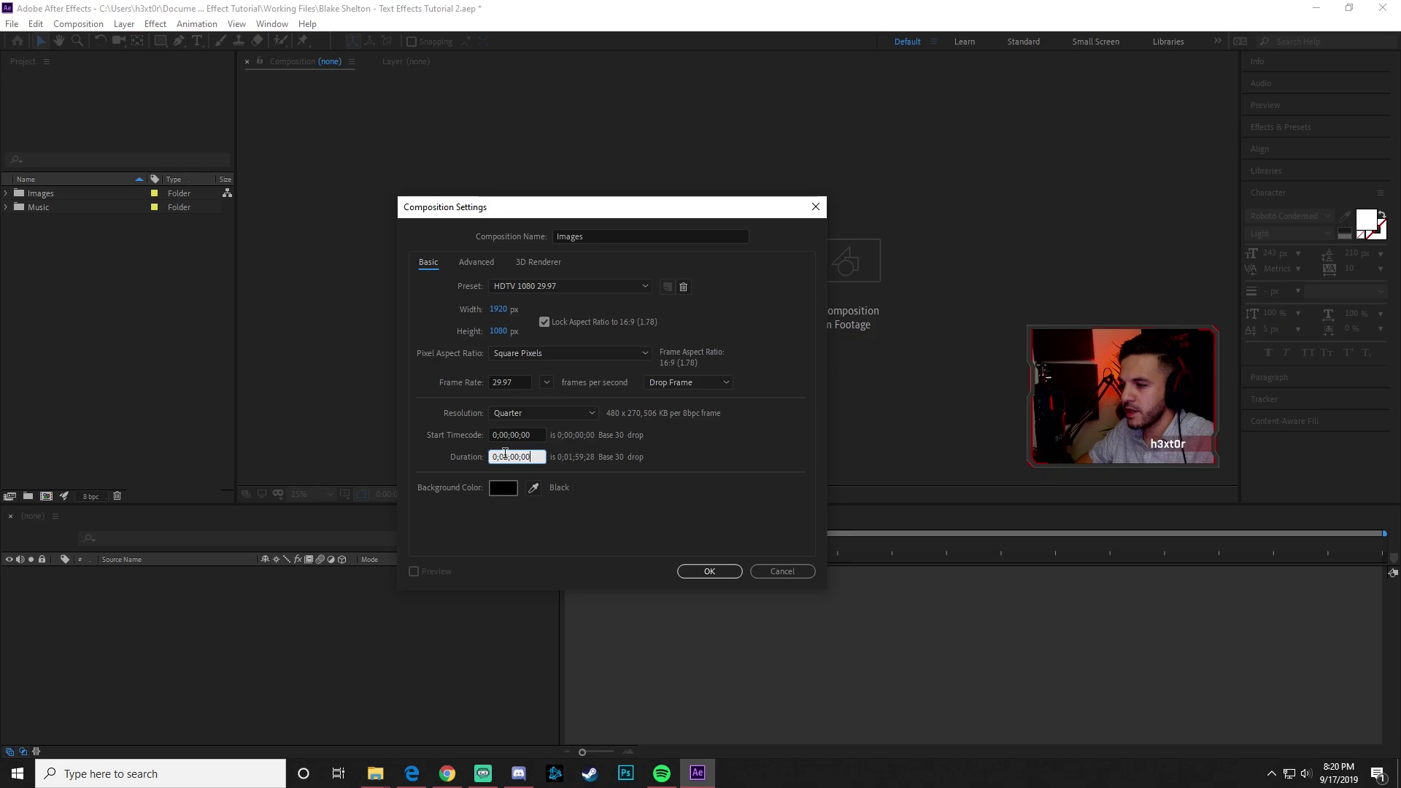
- Replace the whole duration value with 20000 and create the Images composition
left_click_drag(503, 457, 542, 457)
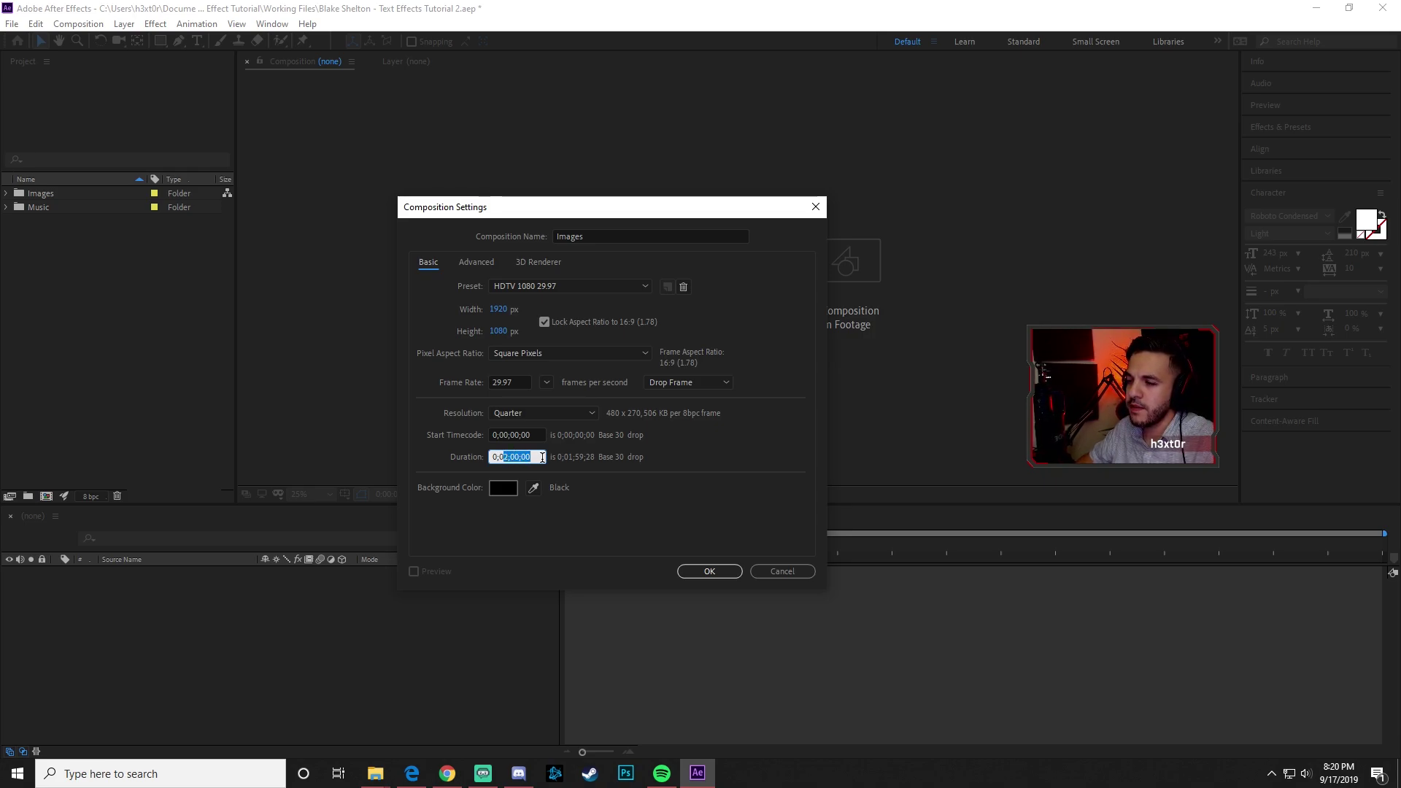
left_click(542, 457)
left_click_drag(544, 457, 483, 455)
type("20000")
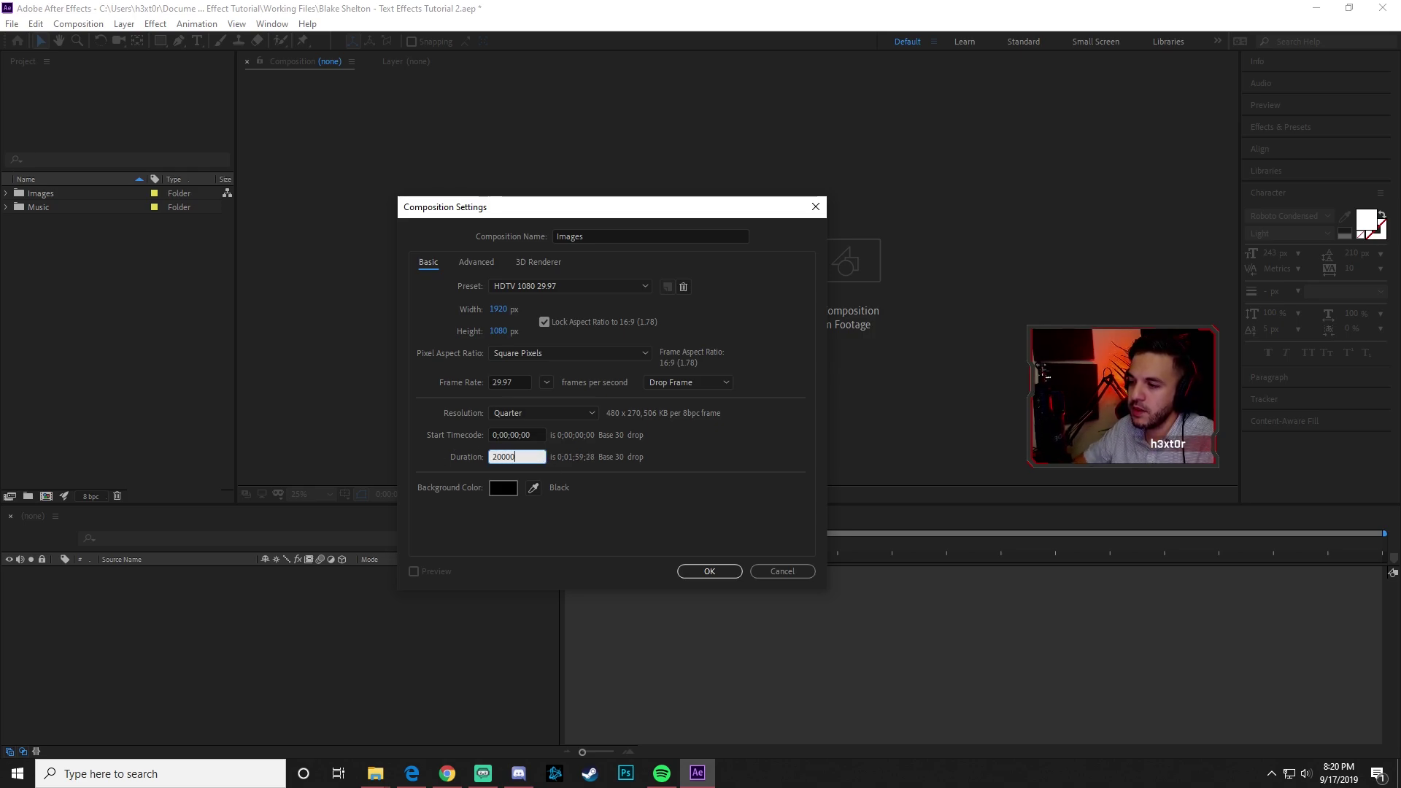
left_click(709, 571)
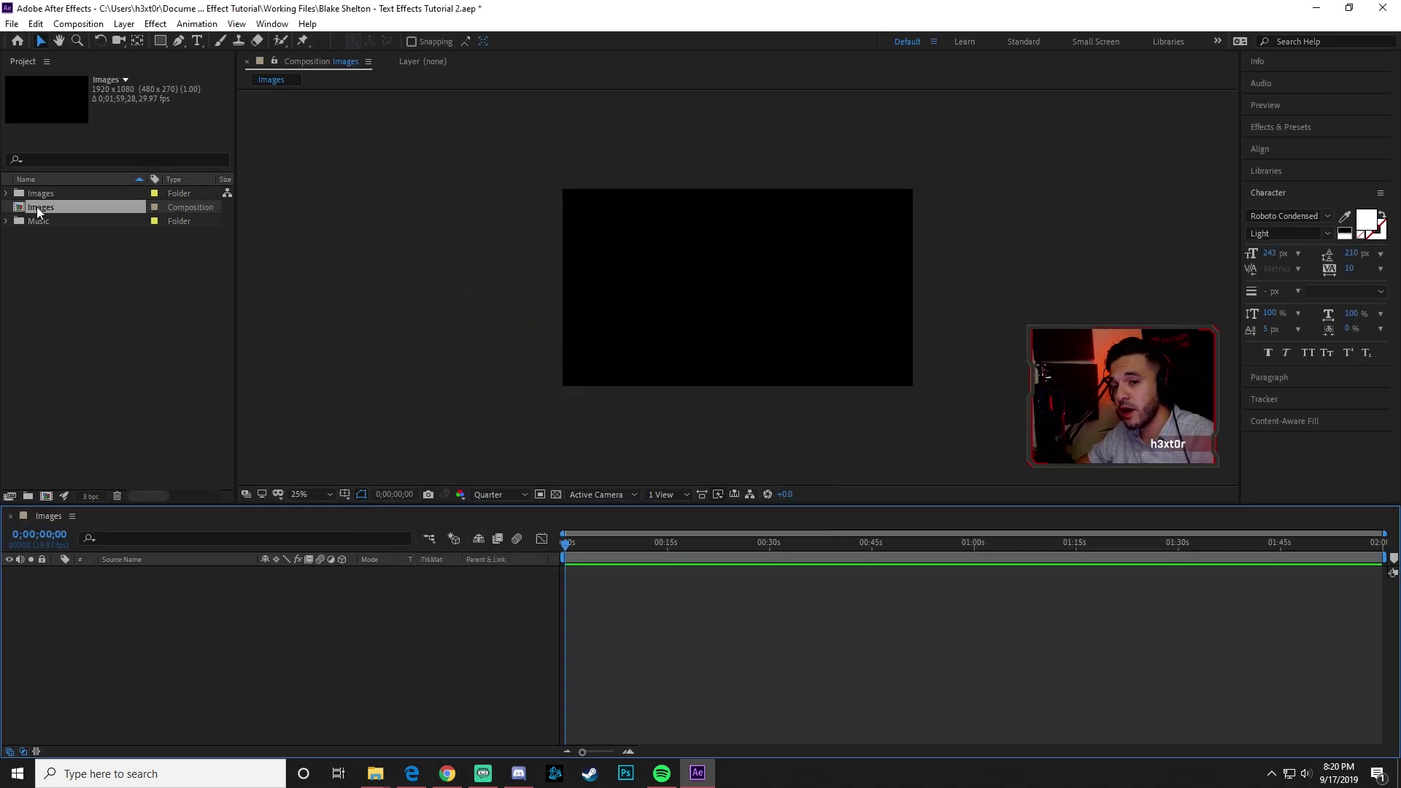
- Add all five Blake Shelton JPG files from the Images folder to the Images composition as layers
left_click(6, 193)
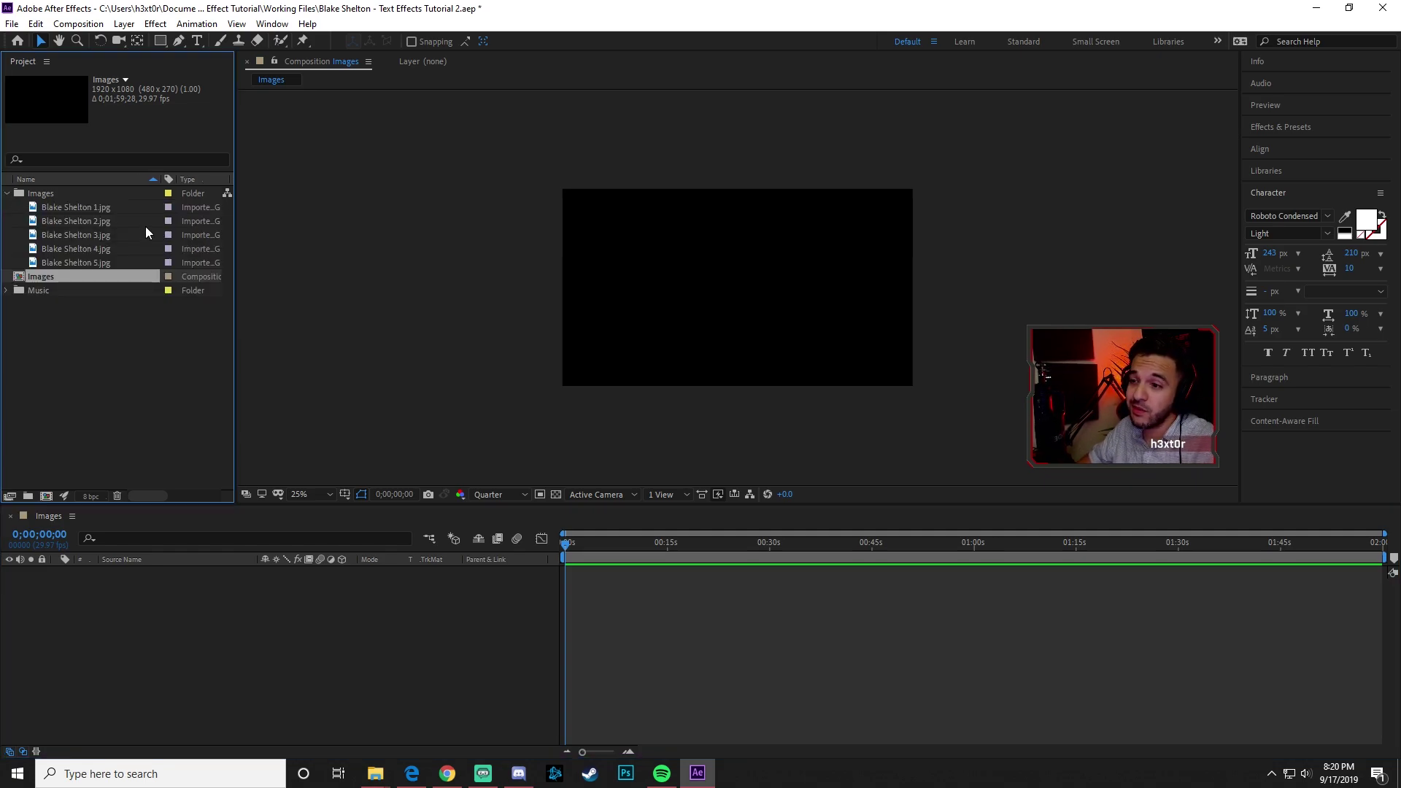
left_click(79, 207)
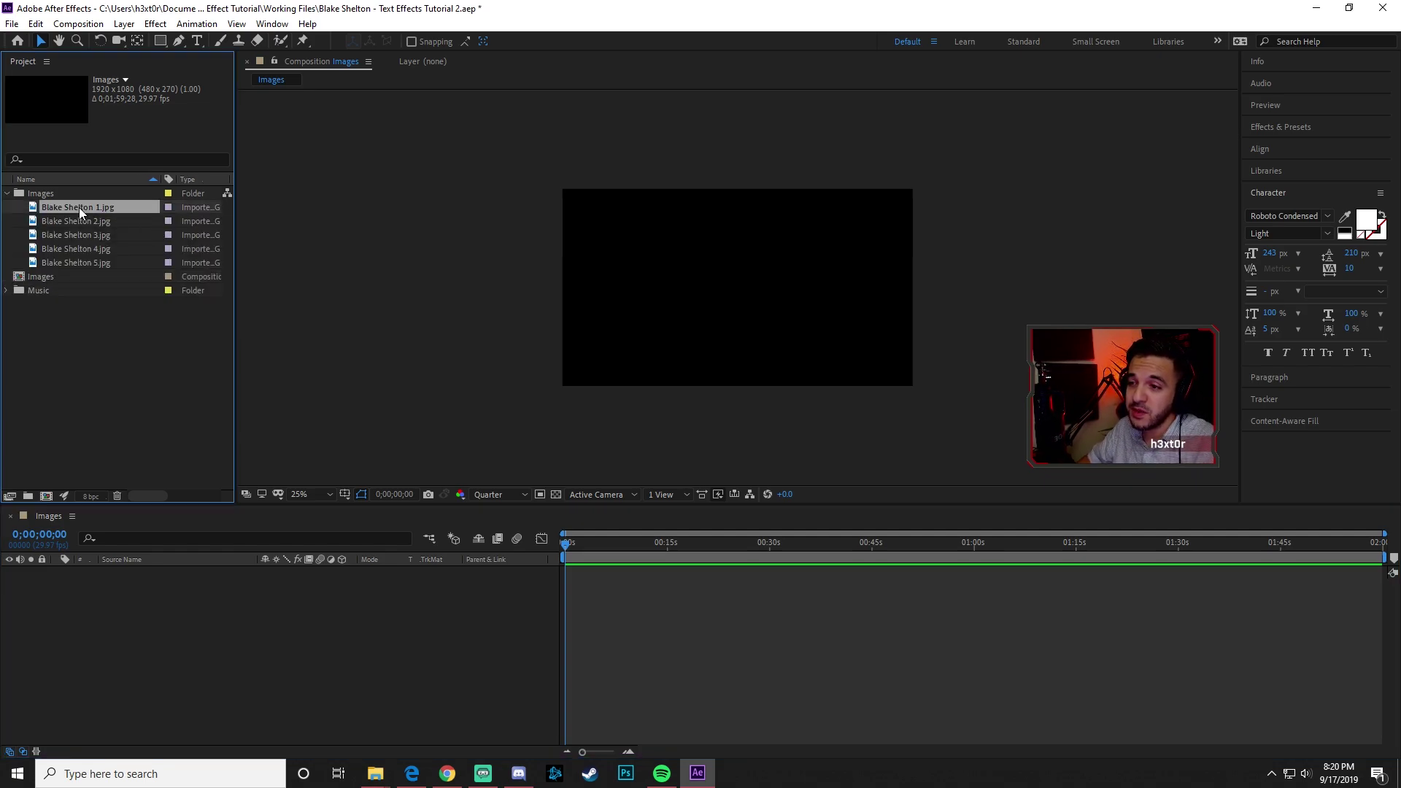
left_click(97, 262, "shift")
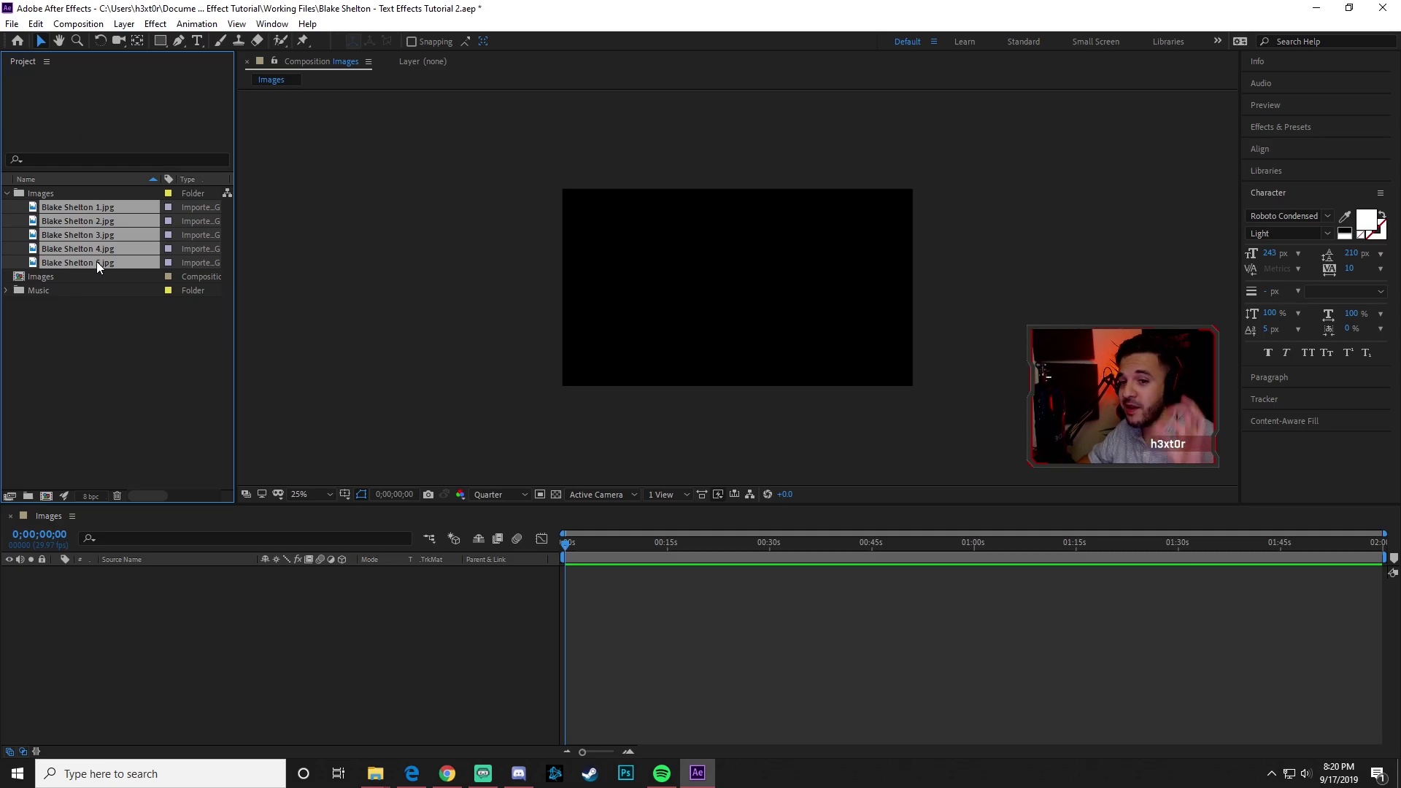
left_click(81, 323)
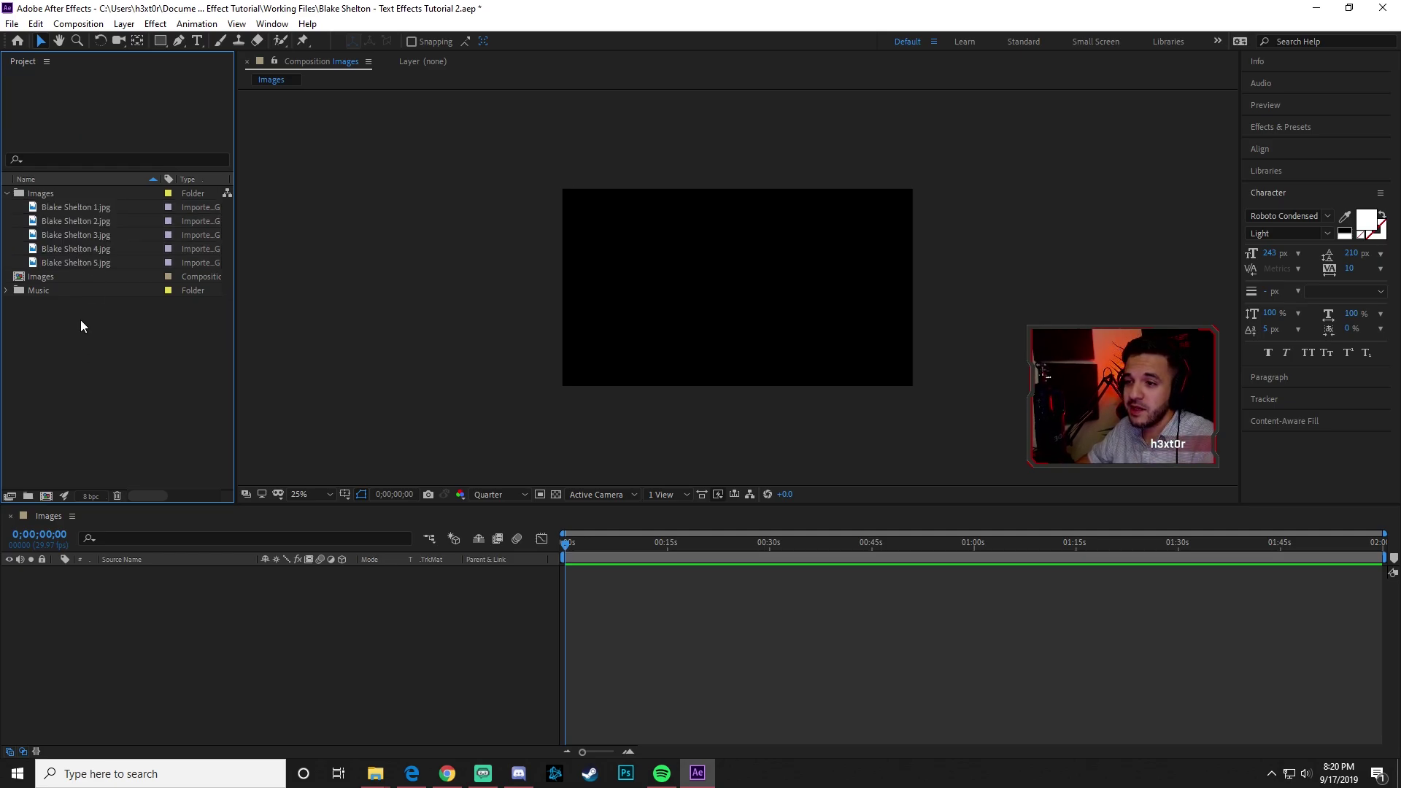
left_click(95, 208)
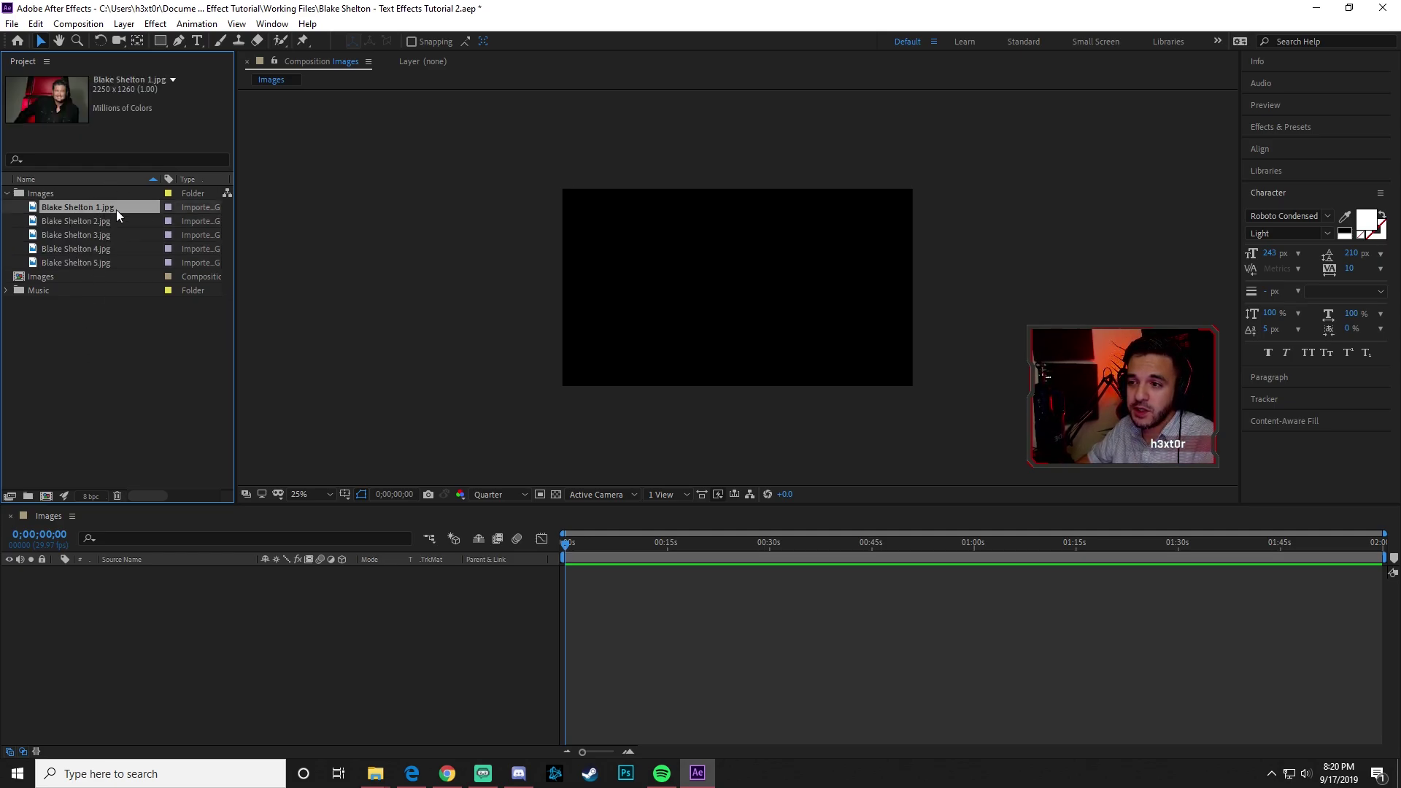
left_click(80, 263, "shift")
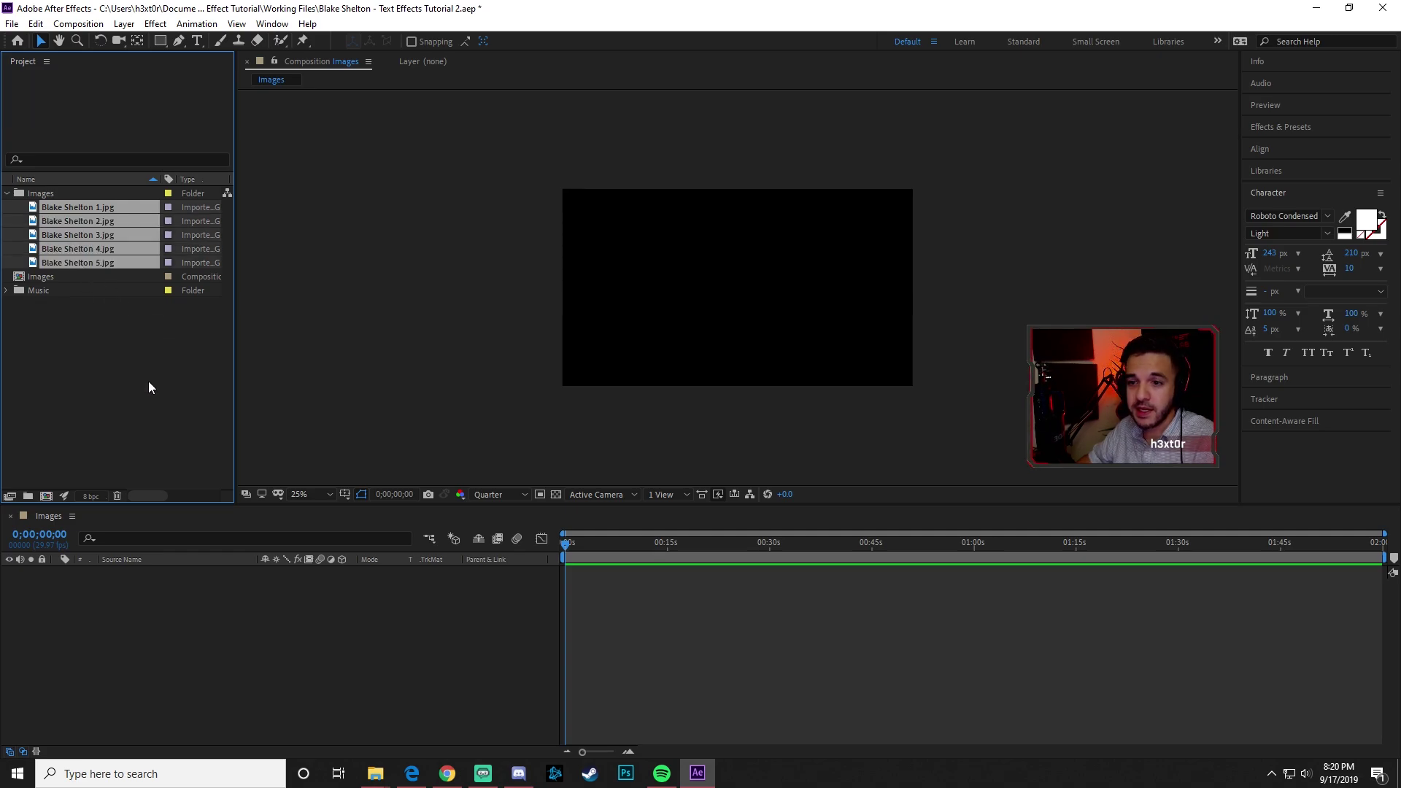
left_click_drag(51, 203, 239, 598)
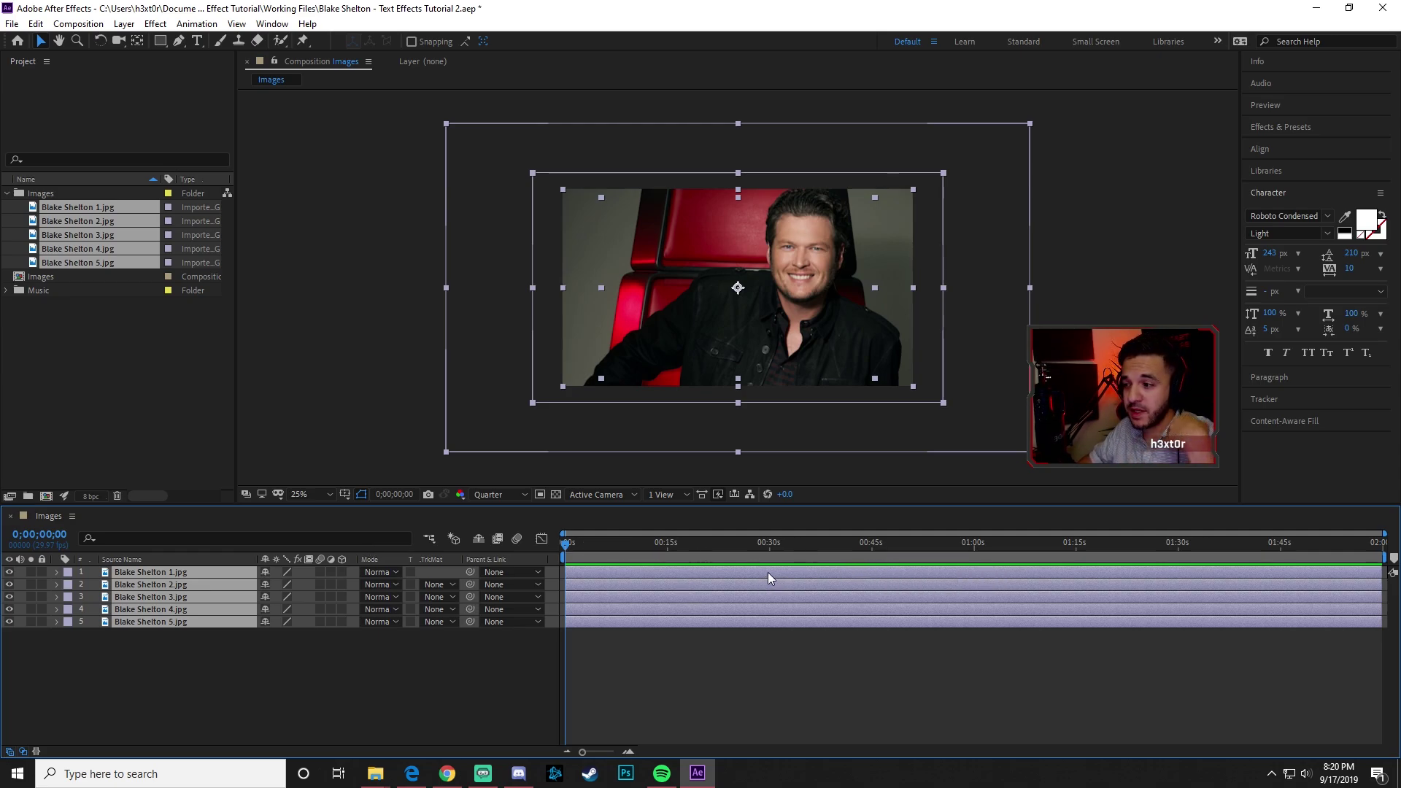
- Trim the ends of all five image layers to 0;00;13;15
left_click(39, 534)
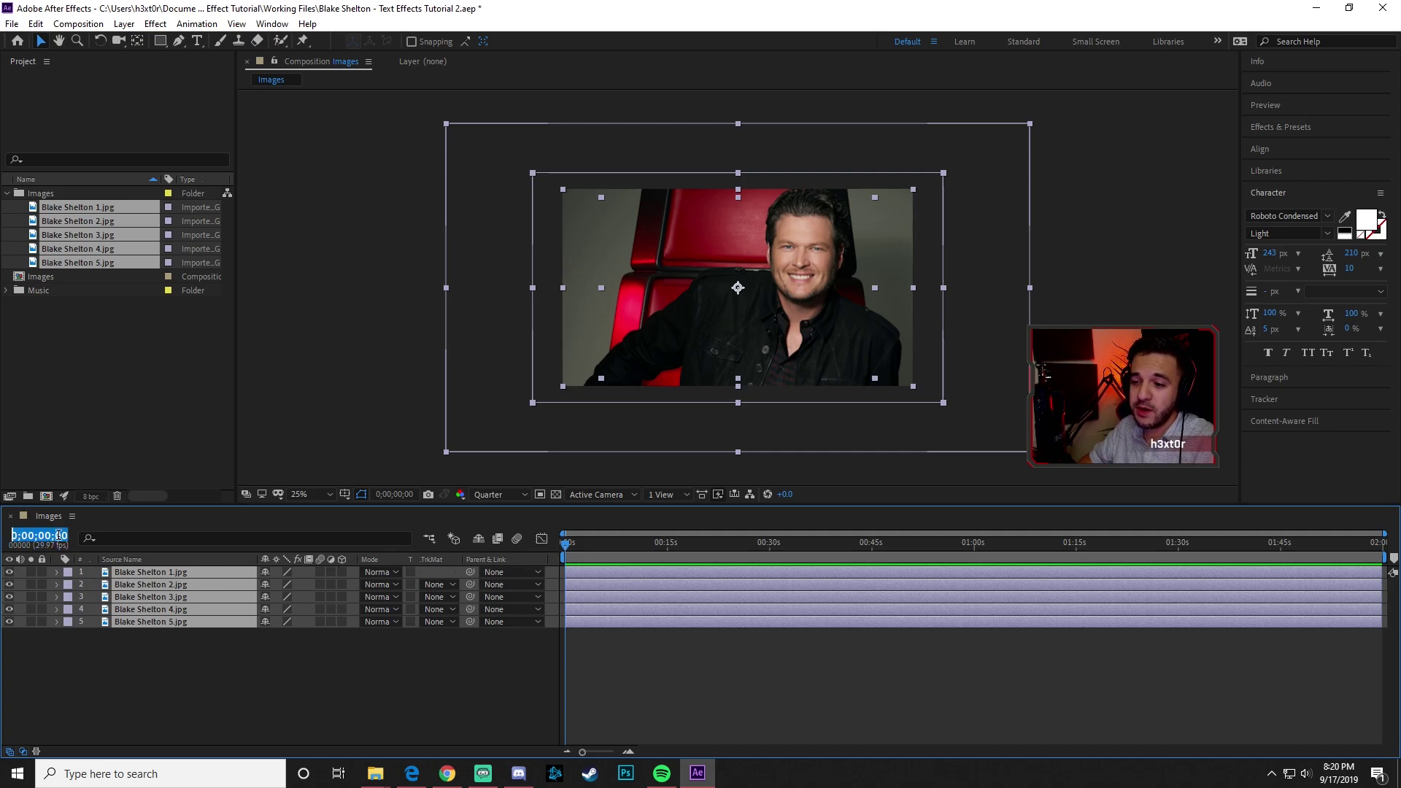
type("13")
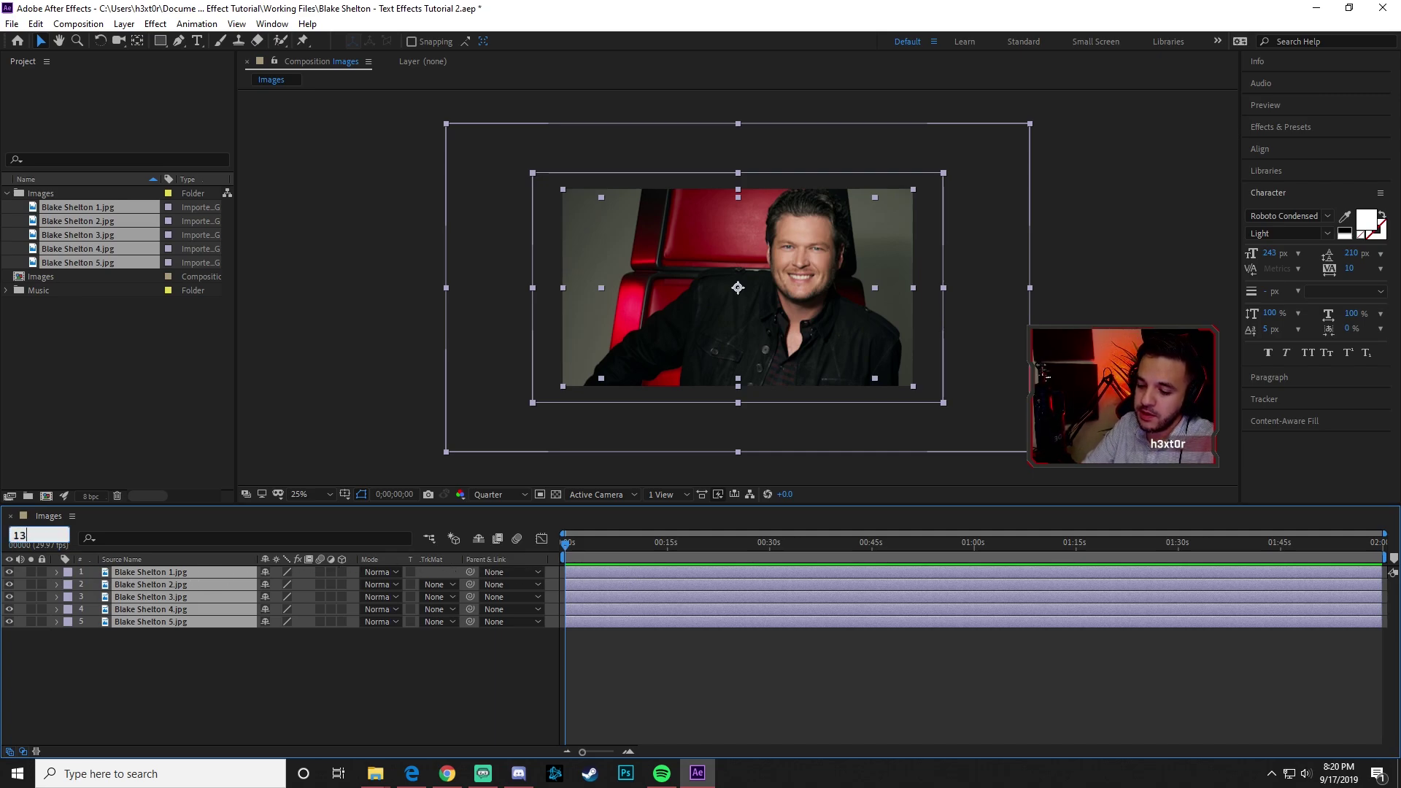
type("15")
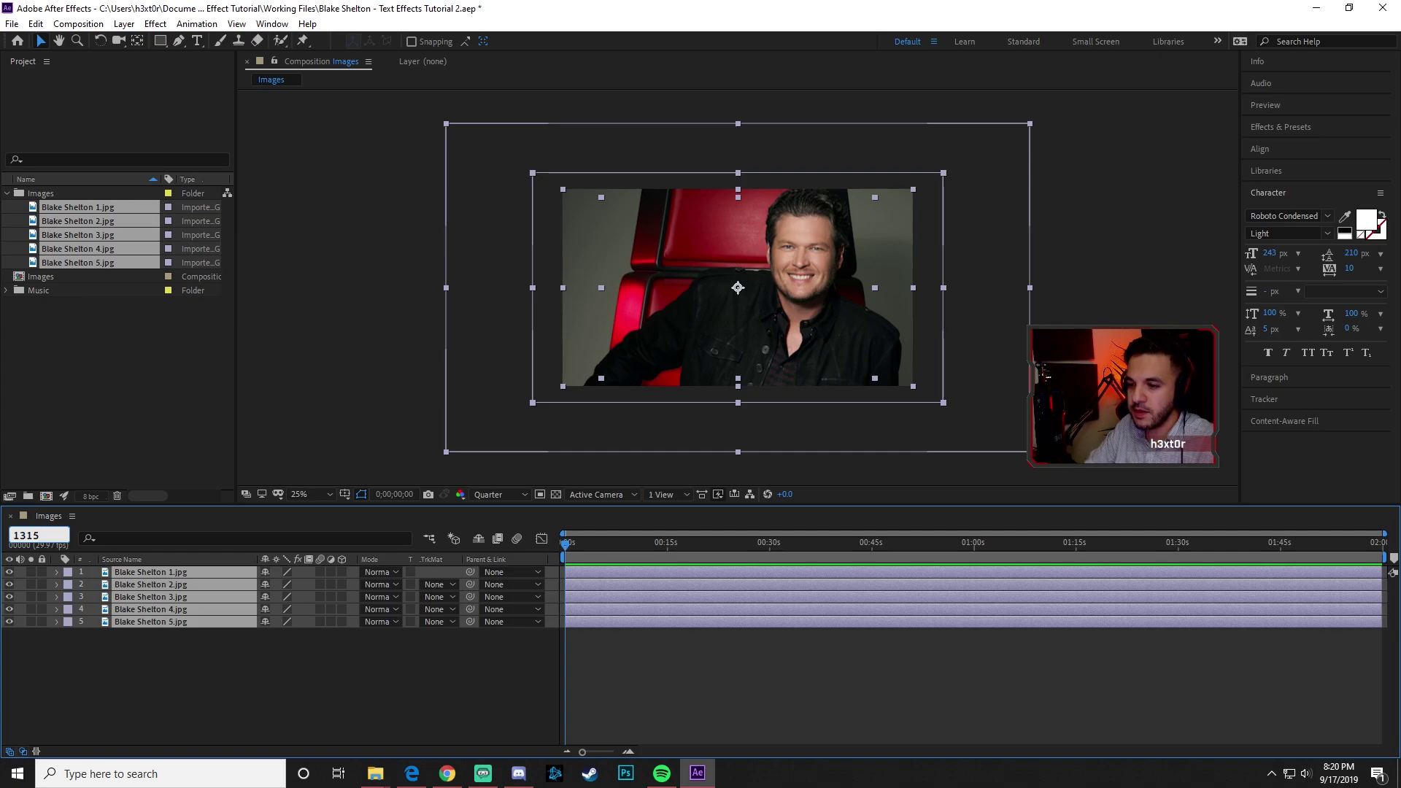
key("Return")
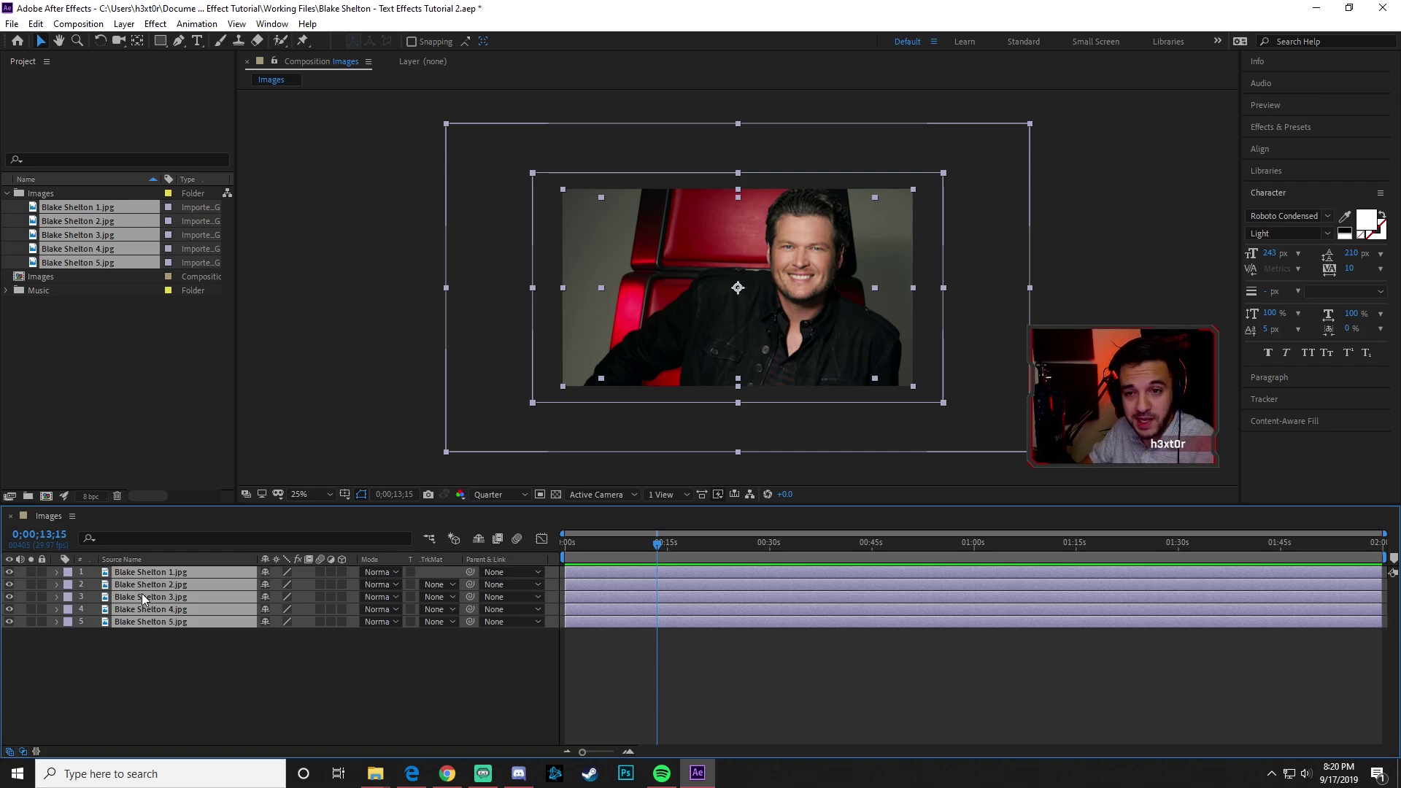
left_click(155, 668)
left_click(159, 569)
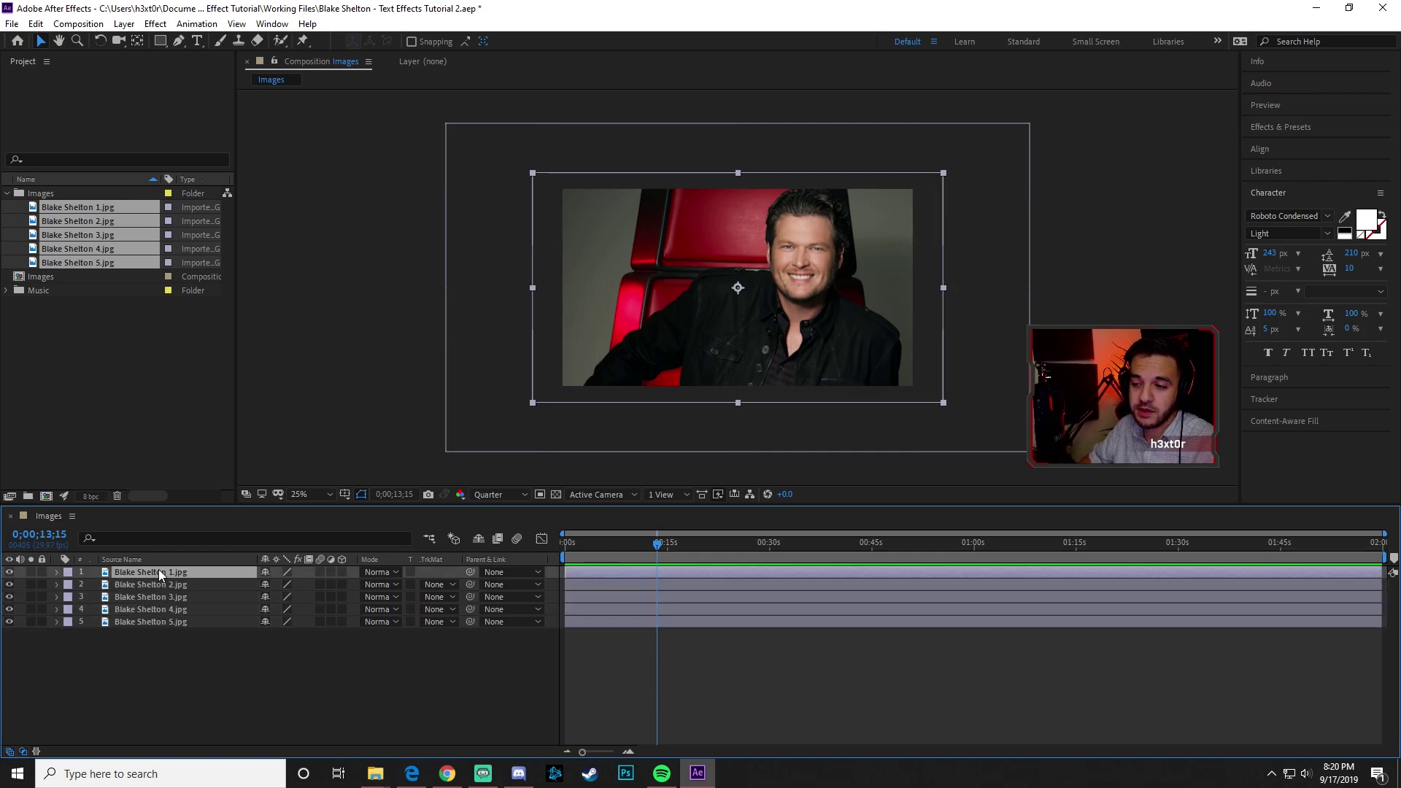
left_click(169, 619, "shift")
left_click(212, 693)
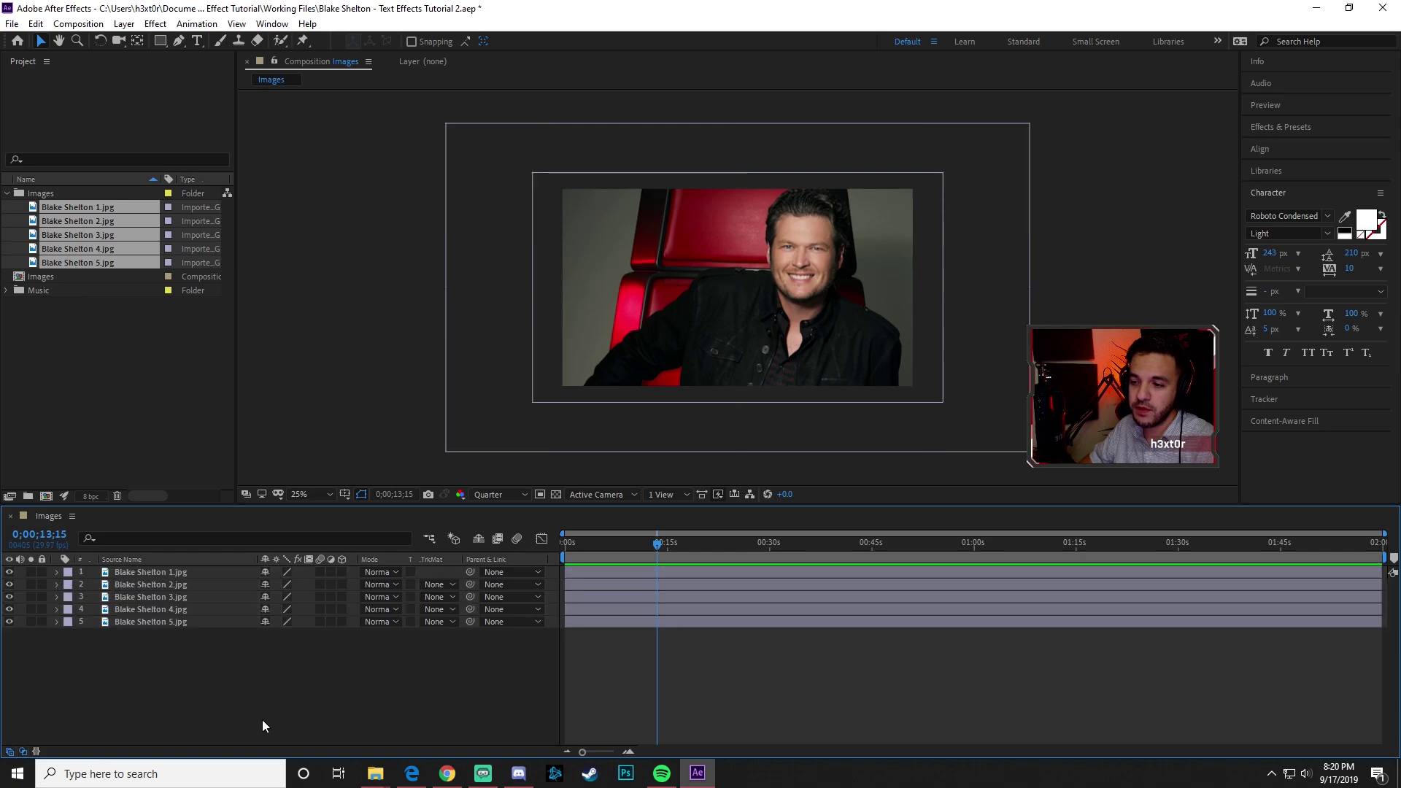
left_click_drag(46, 691, 124, 571)
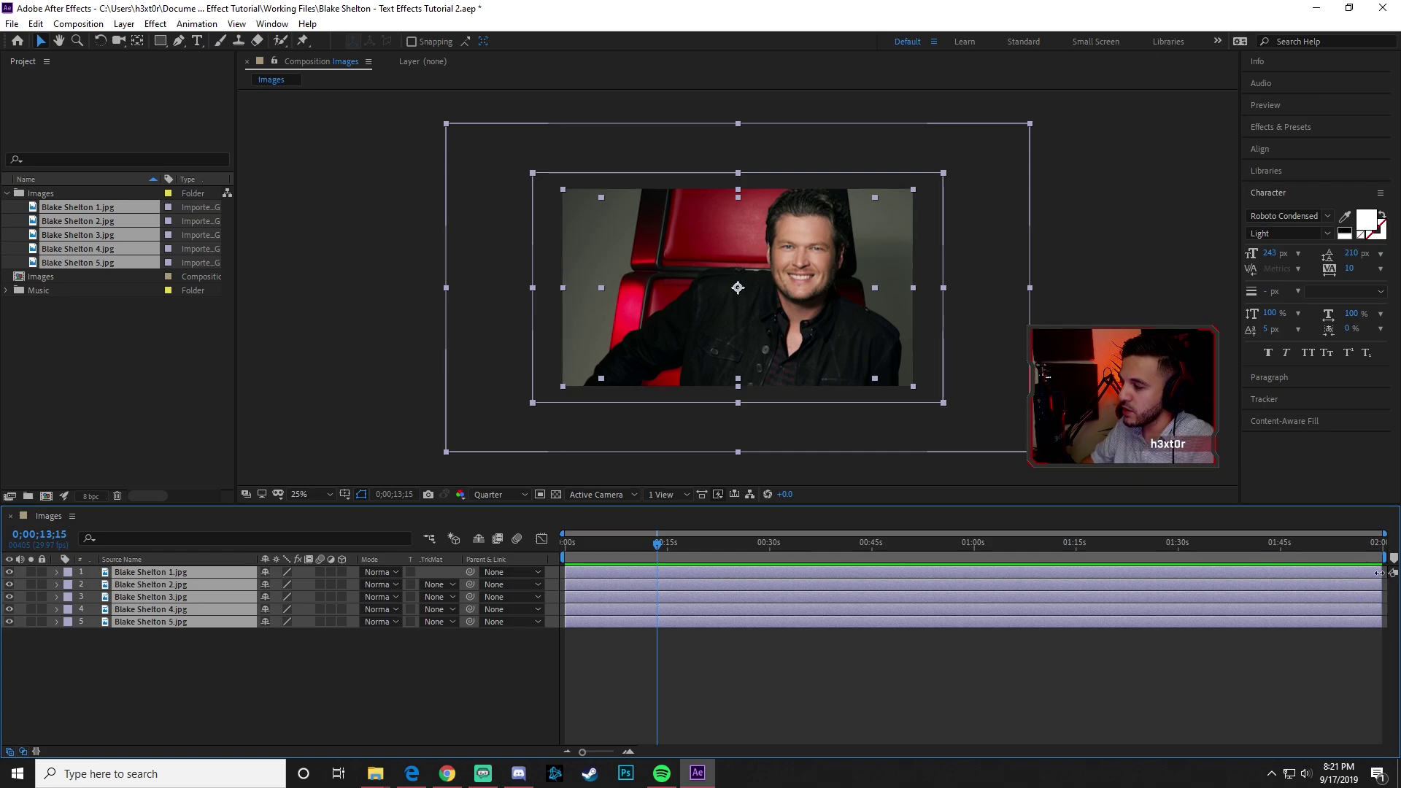
left_click_drag(1379, 573, 657, 603)
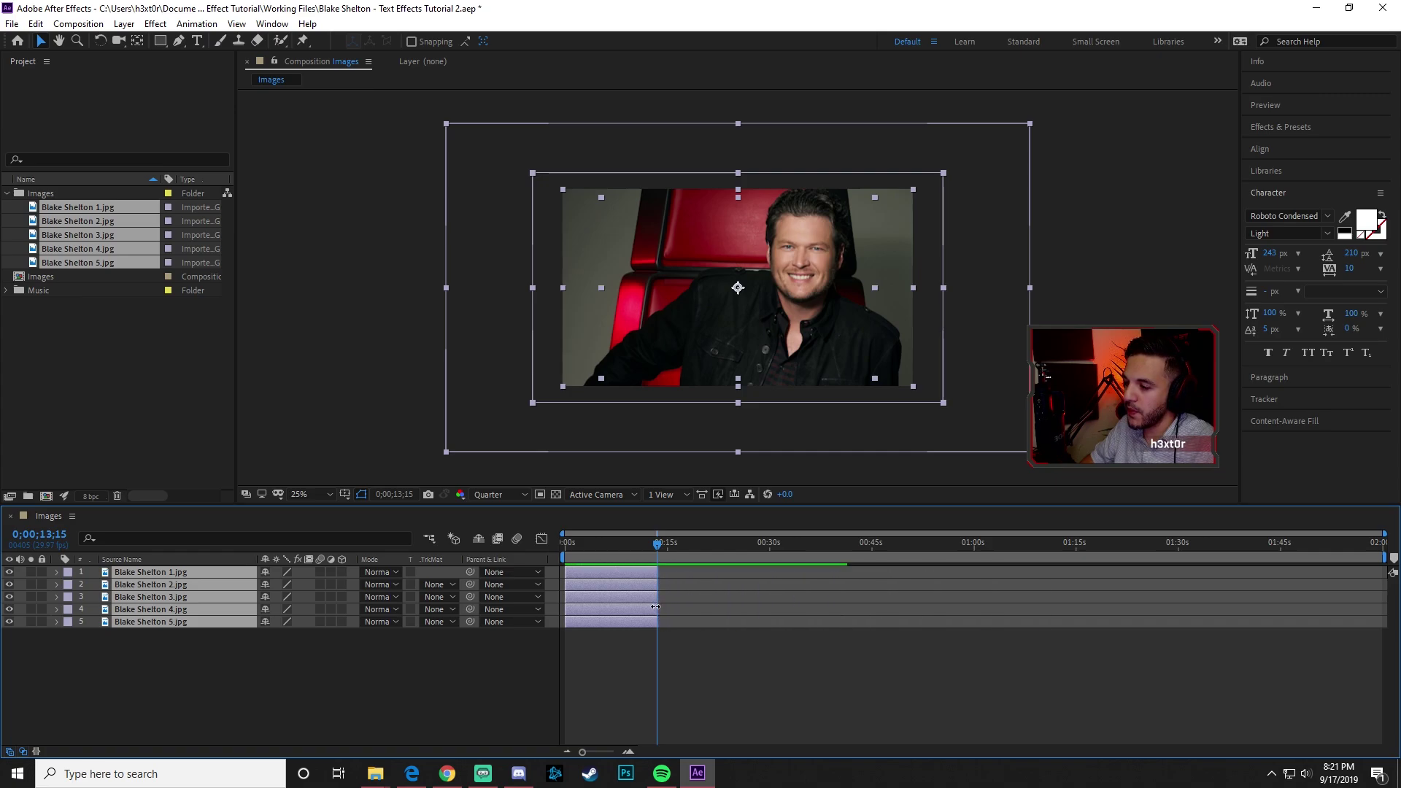
left_click(626, 654)
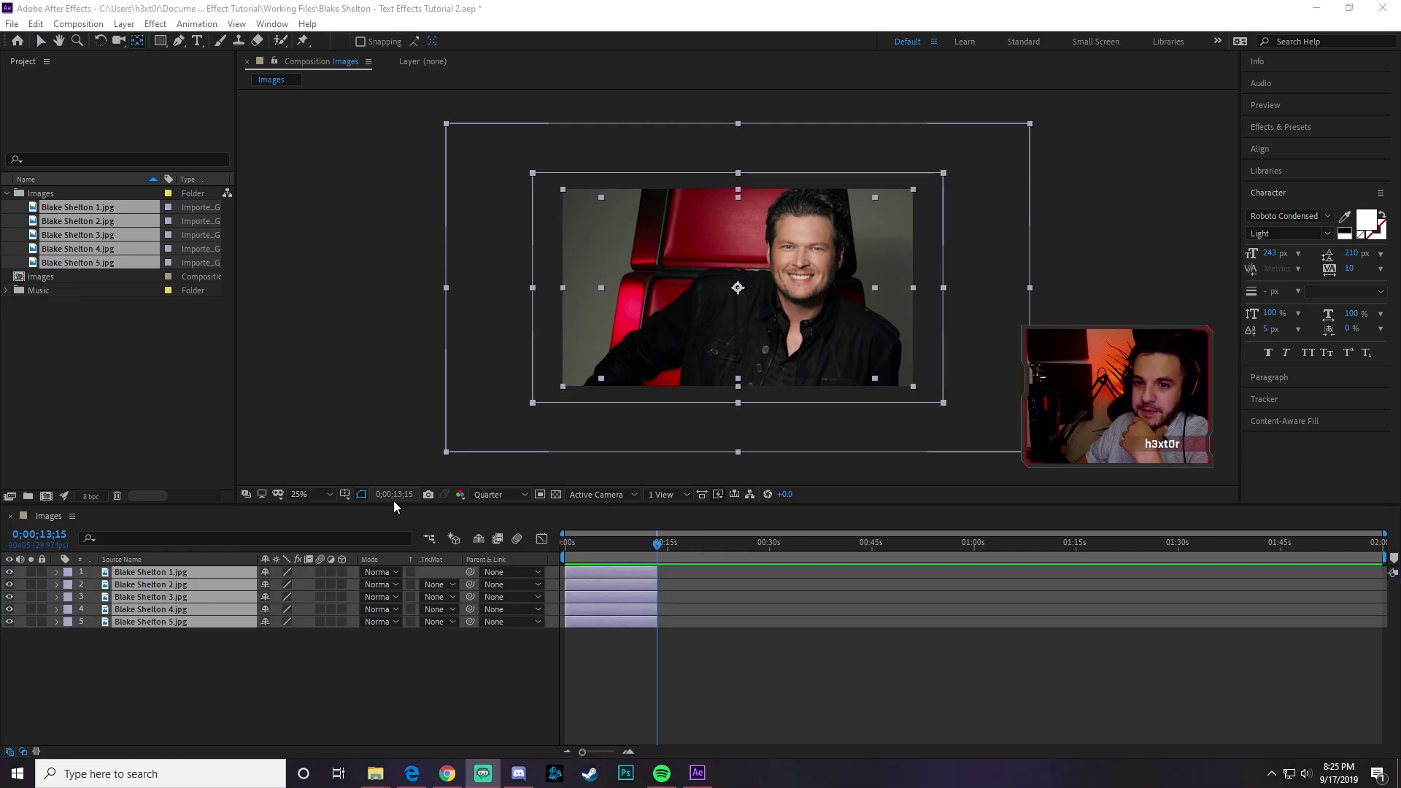
- Add an Opacity keyframe of 0% to all five image layers at the start of the composition
left_click(459, 678)
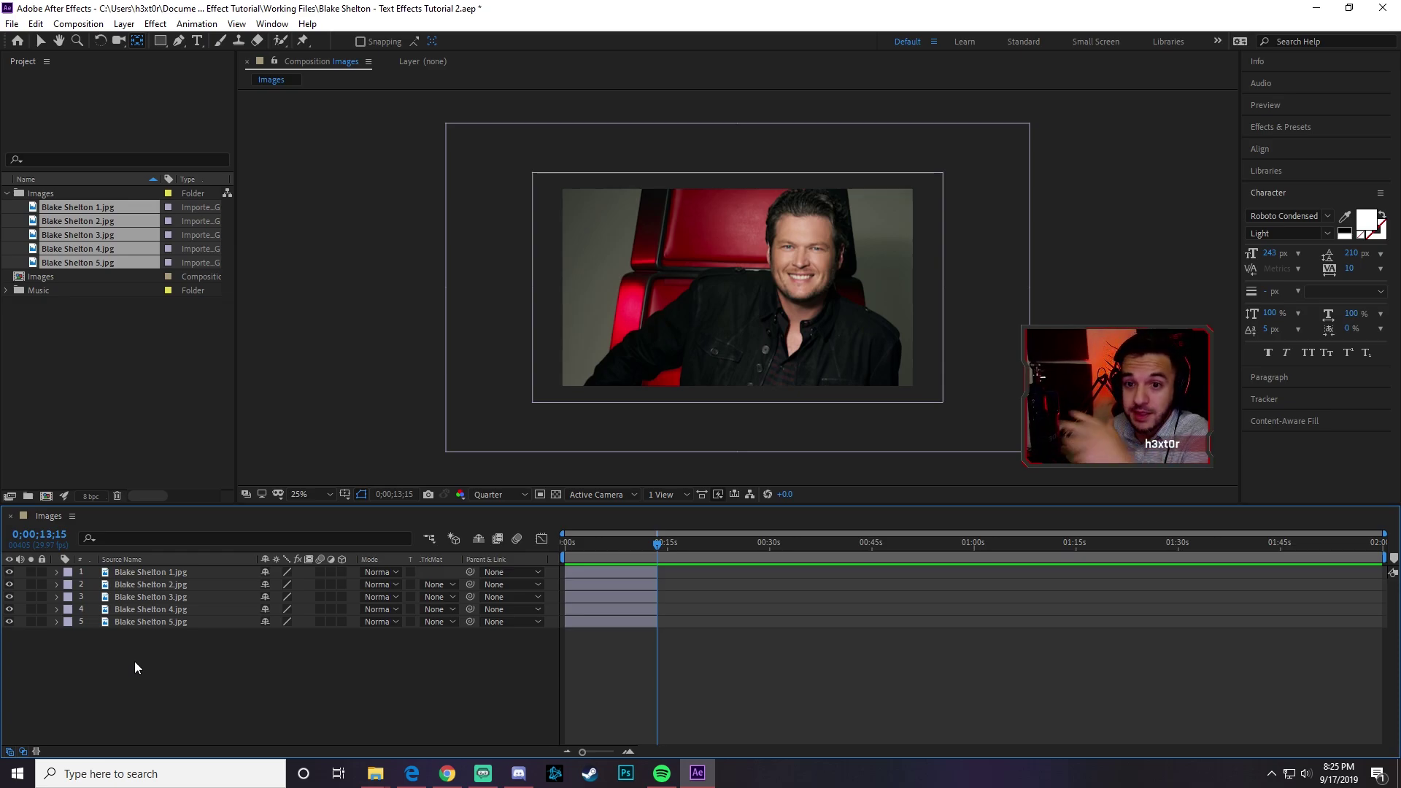
left_click_drag(250, 671, 113, 576)
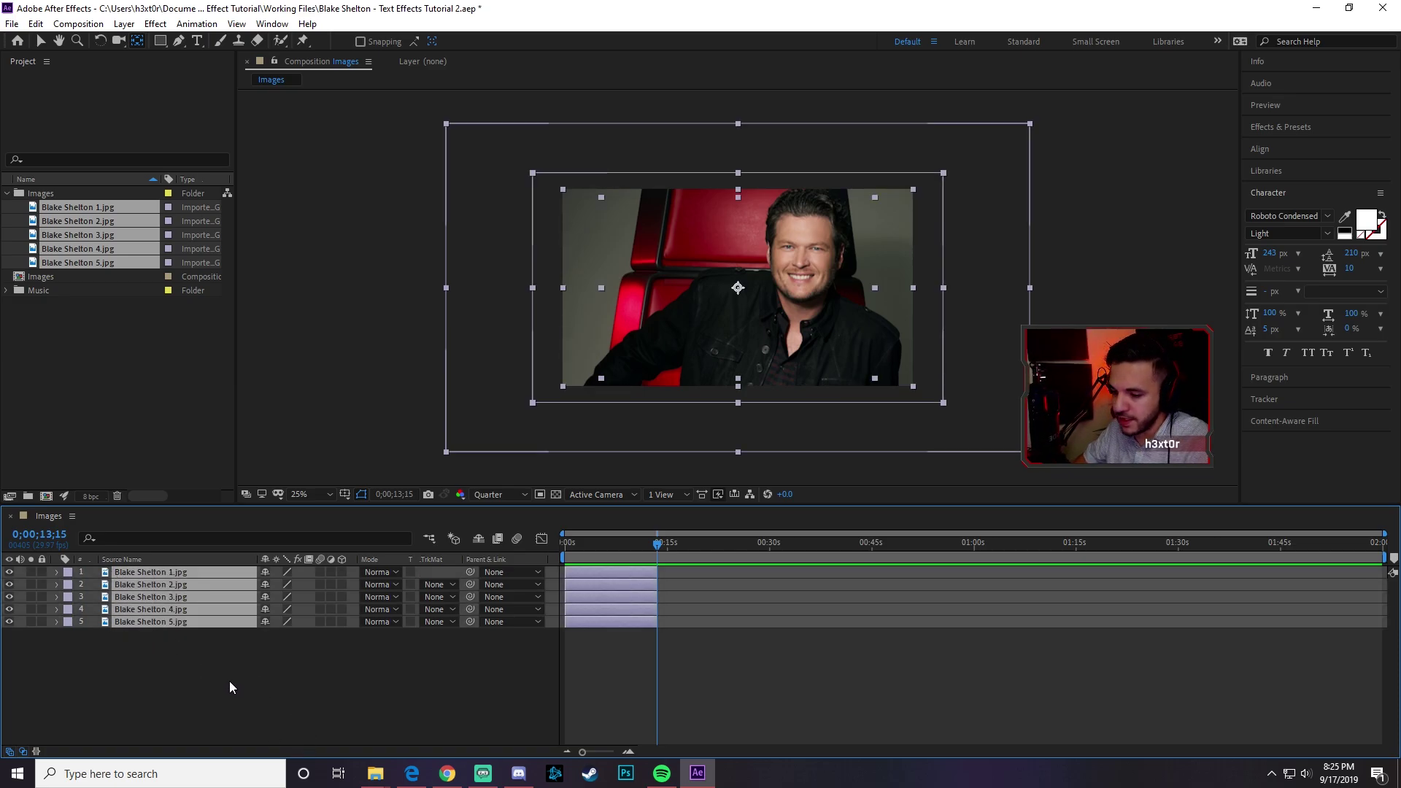
key("t")
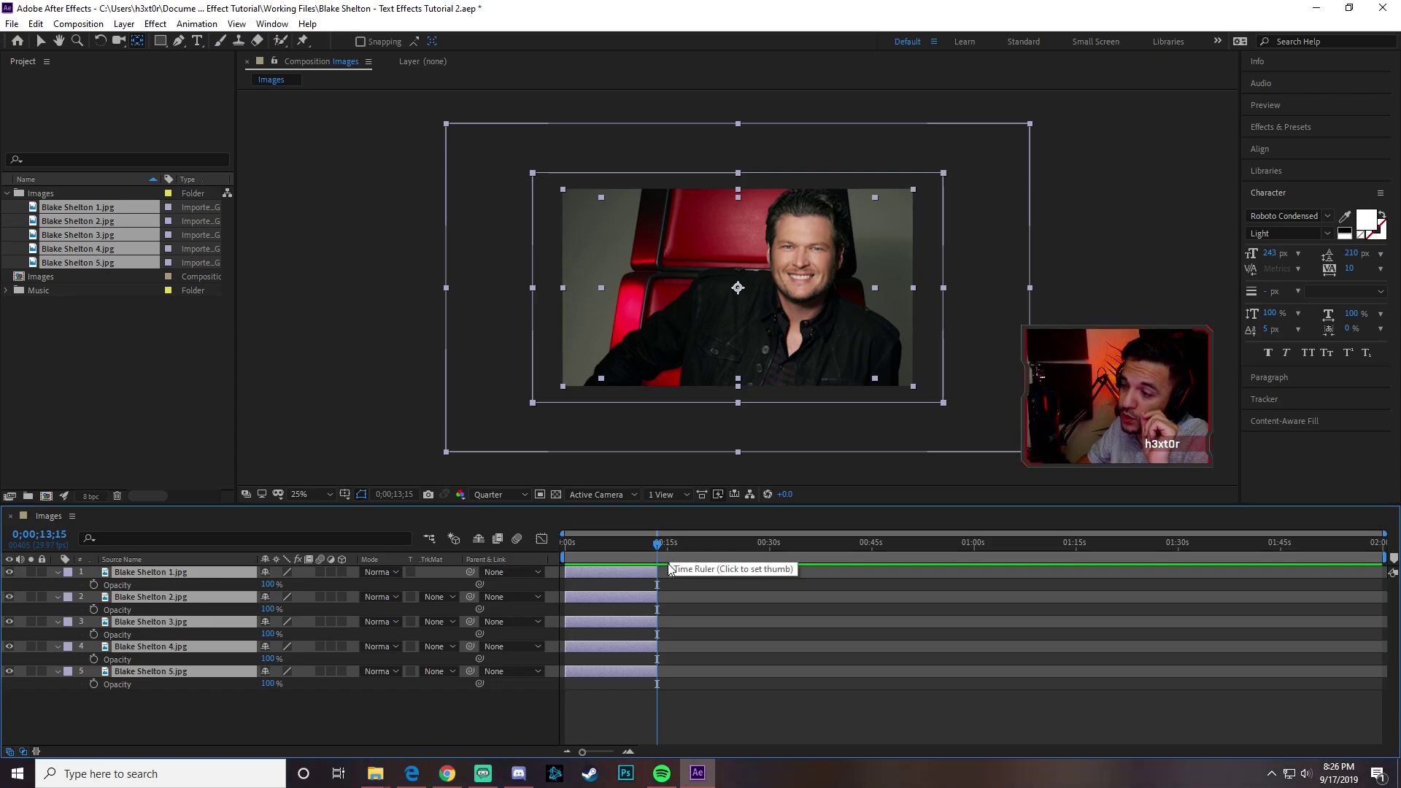
left_click_drag(657, 549, 531, 549)
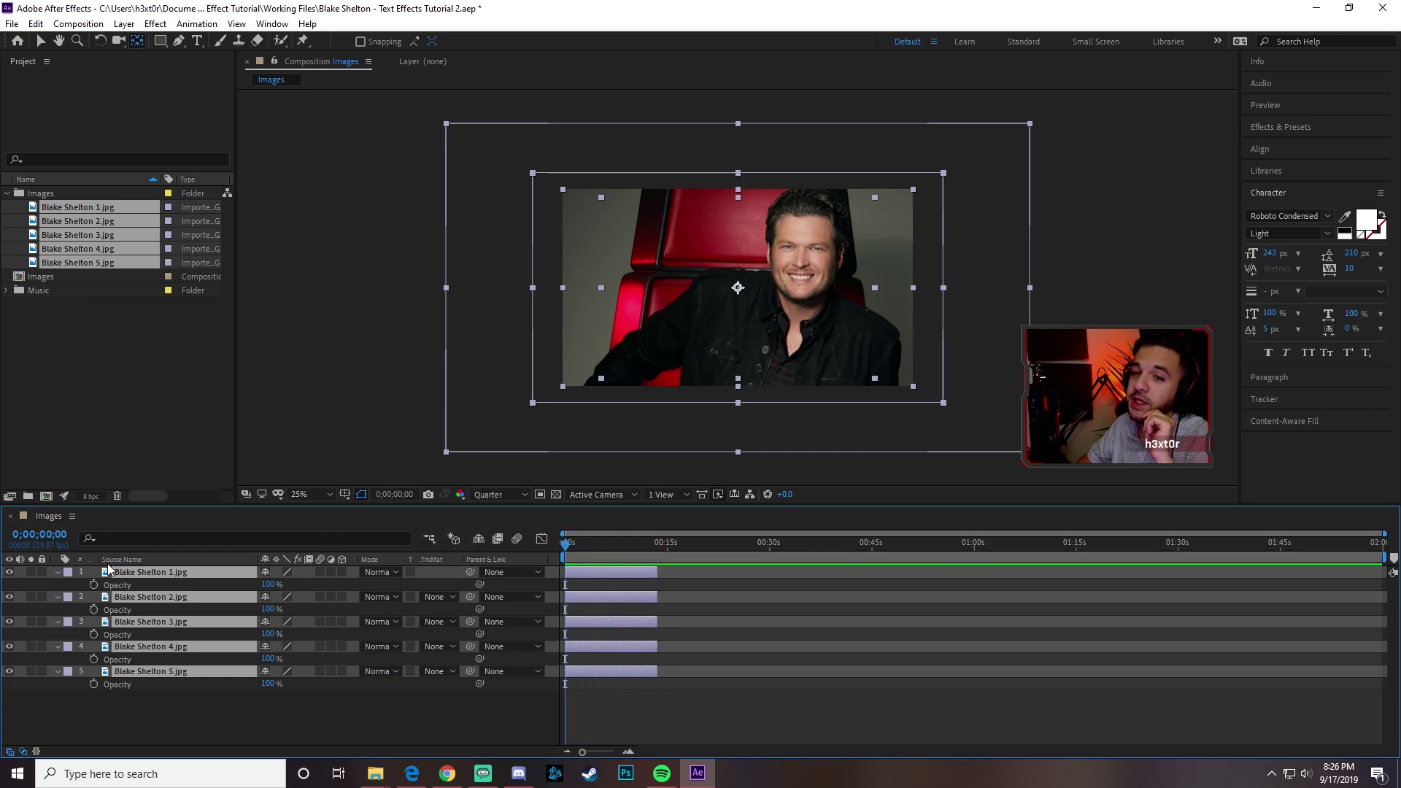
left_click(93, 609)
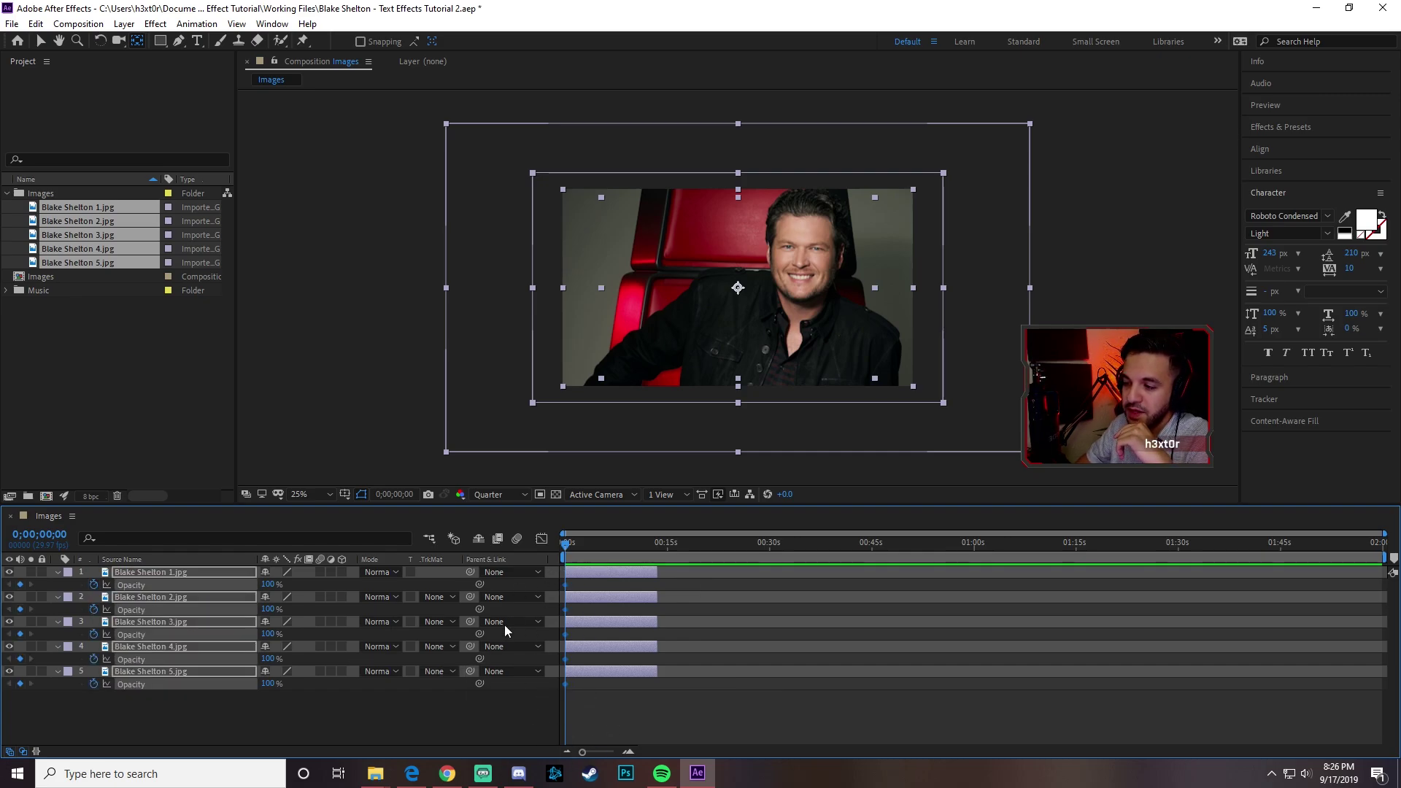
left_click(270, 584)
type("0")
key("Return")
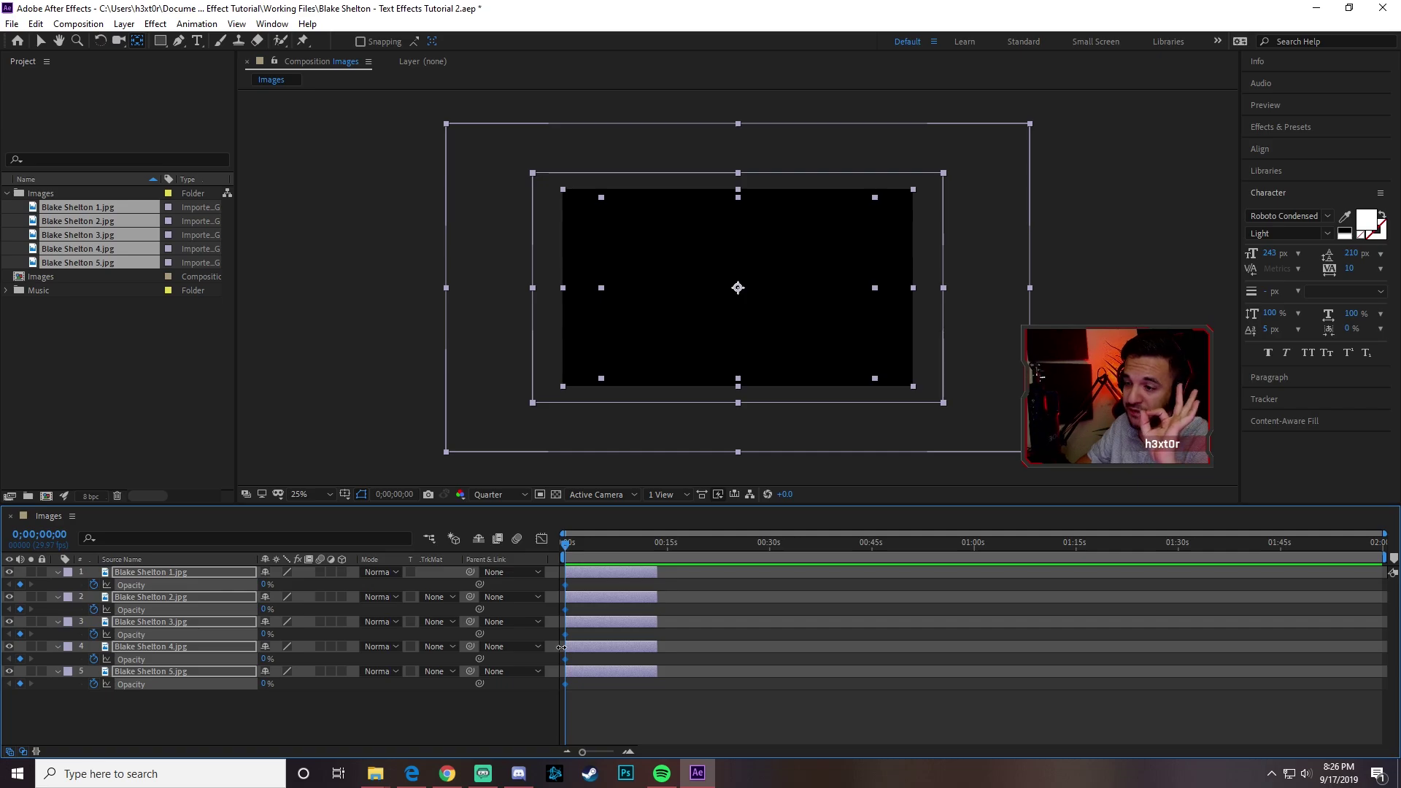
- Set Opacity to 100% on all five image layers at 0;00;03;00 to complete the fade-in
left_click(38, 535)
type("300")
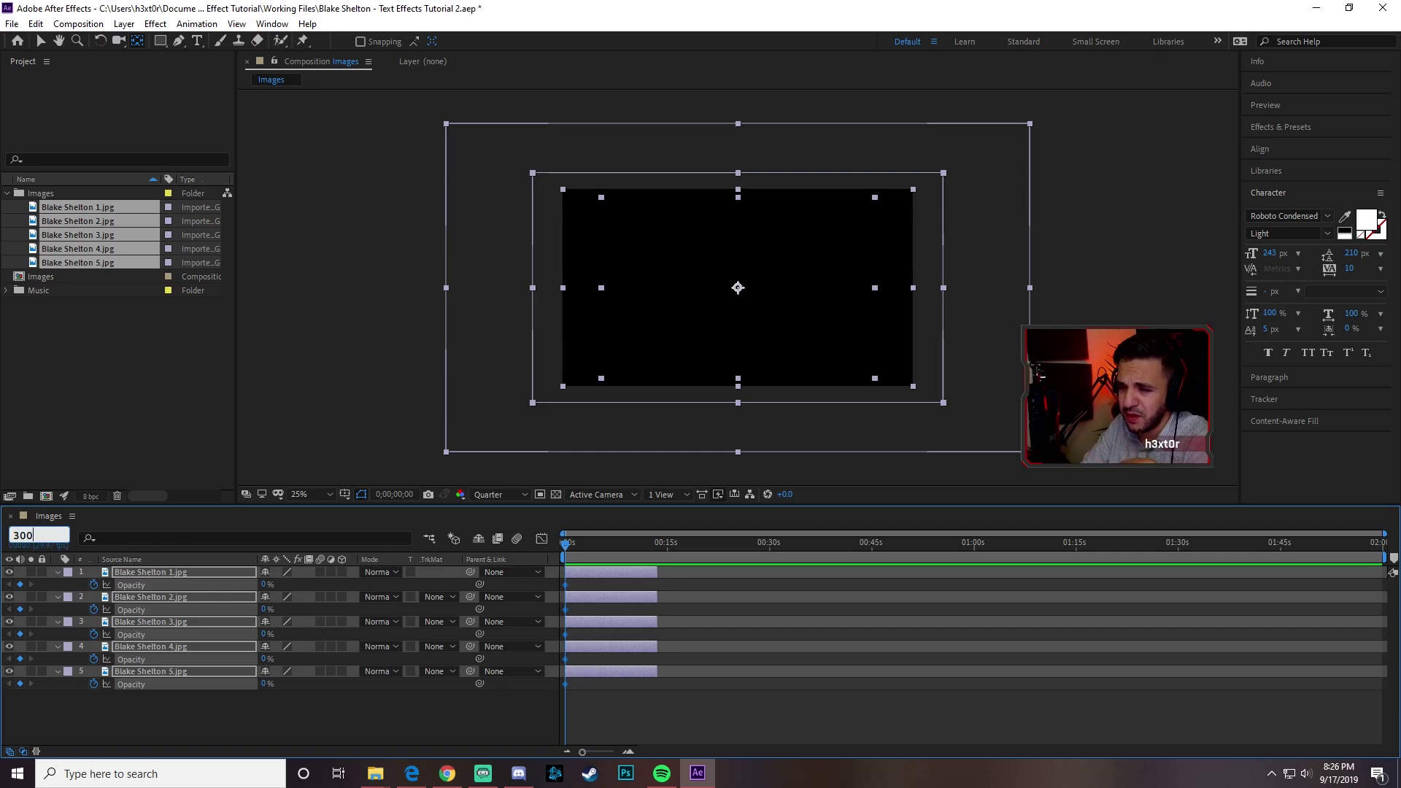
key("Return")
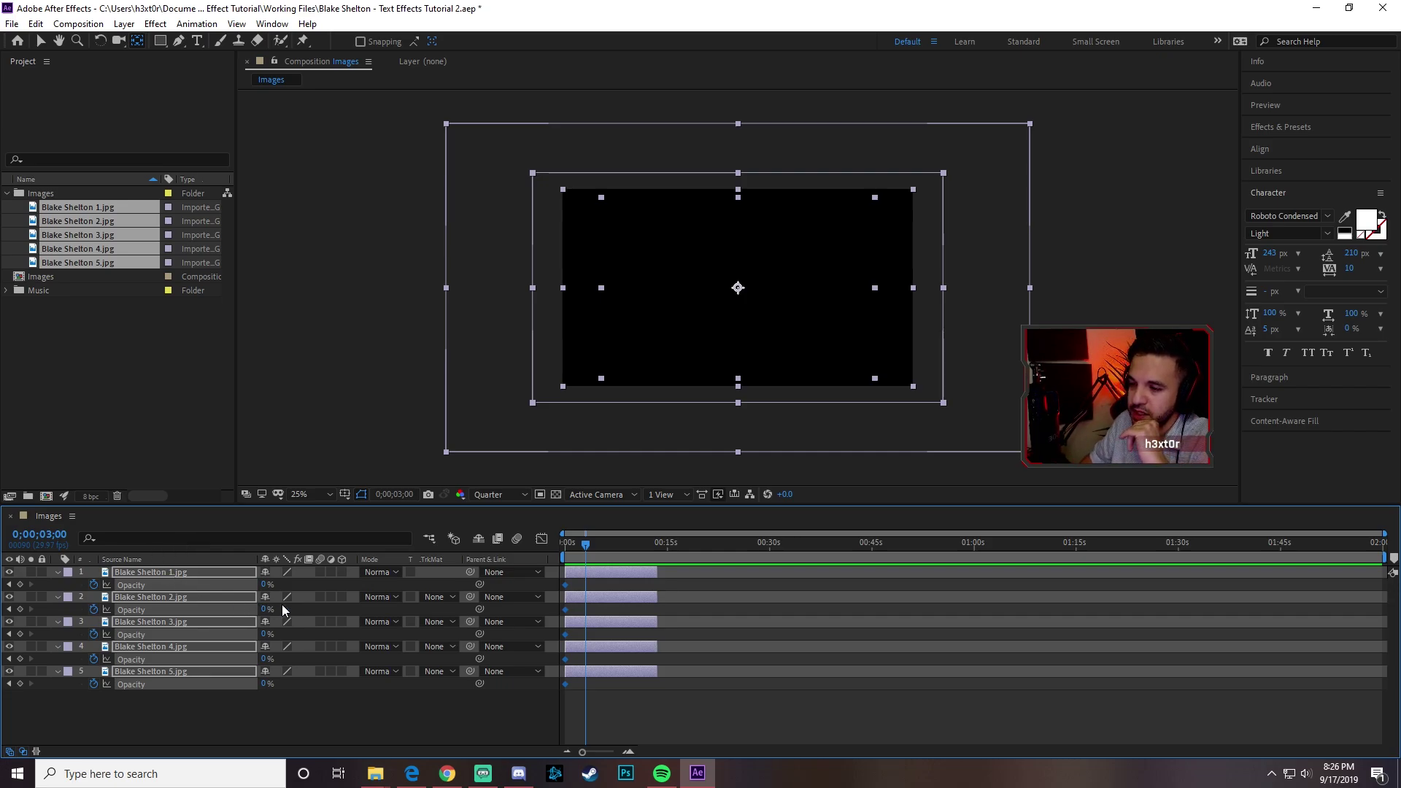
left_click(264, 584)
type("100")
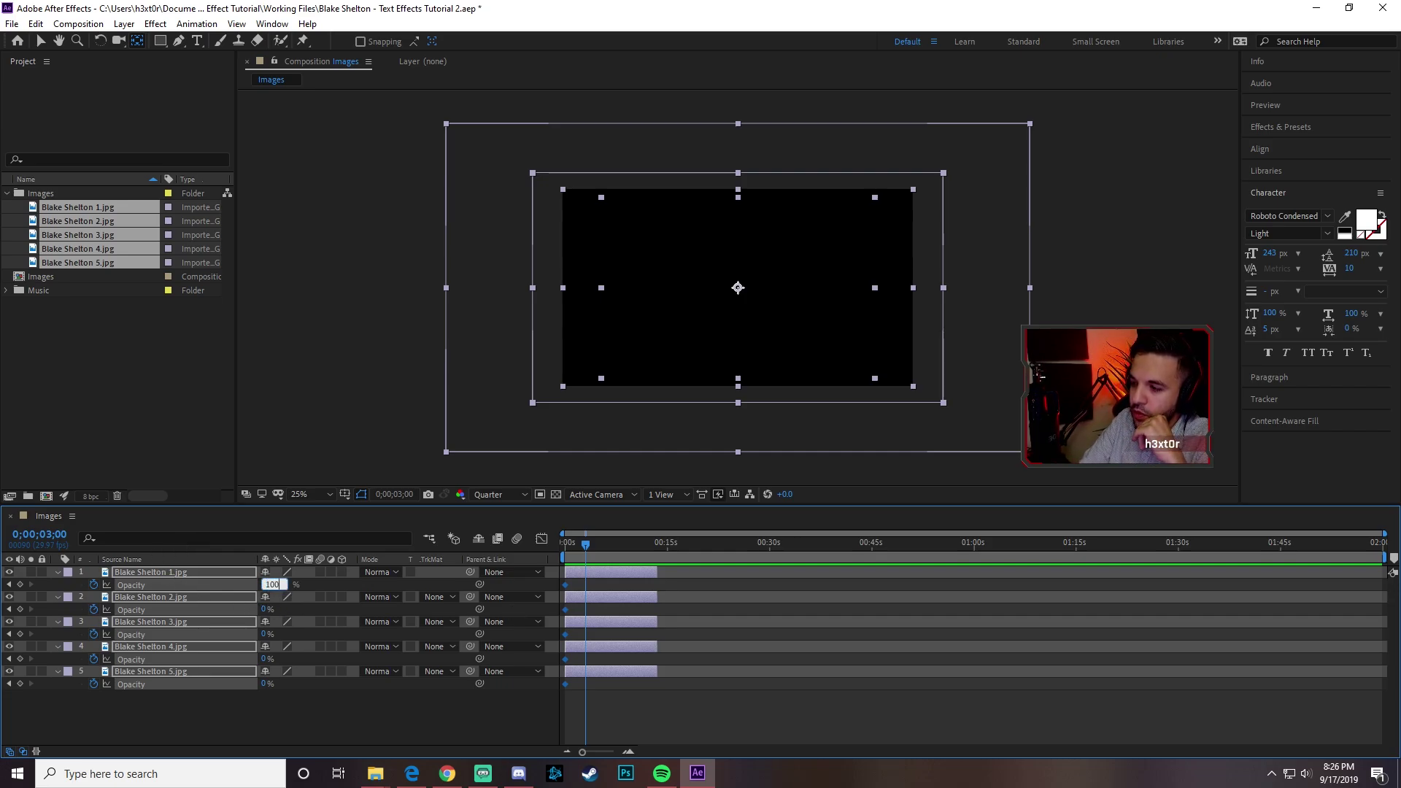
key("Return")
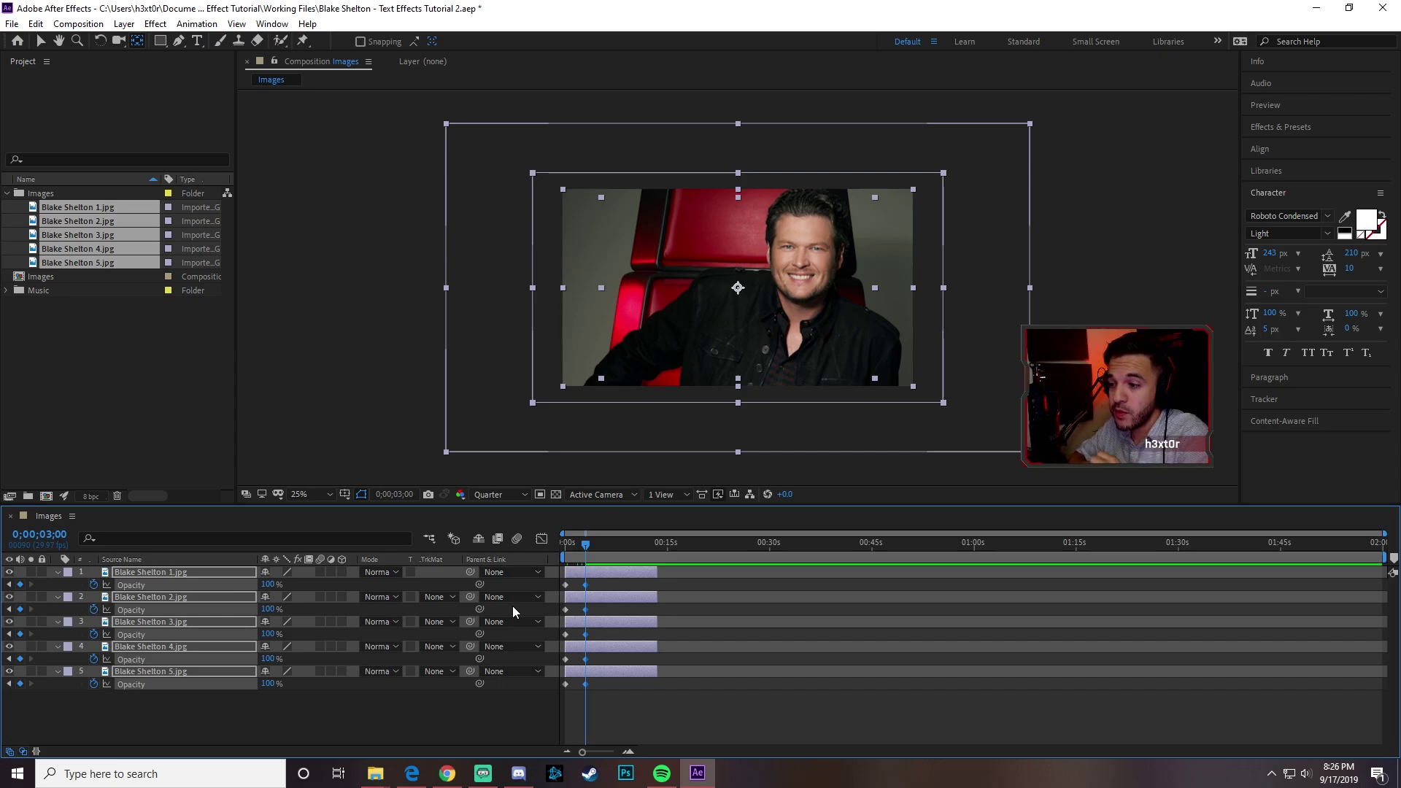
left_click(584, 705)
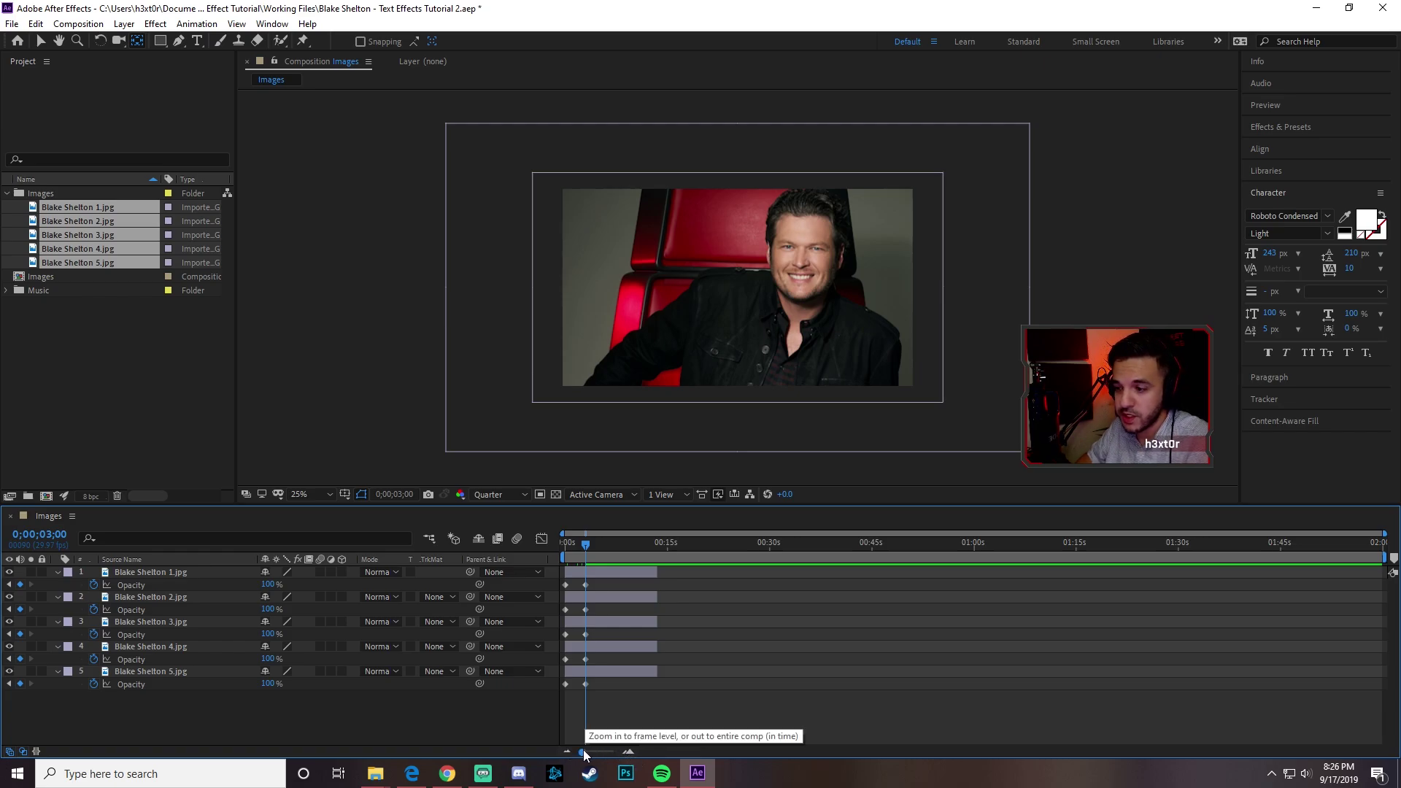
- Stagger the layers from Blake Shelton 4.jpg up to Blake Shelton 1.jpg so each fade-in overlaps the end of the layer below
left_click_drag(584, 754, 602, 755)
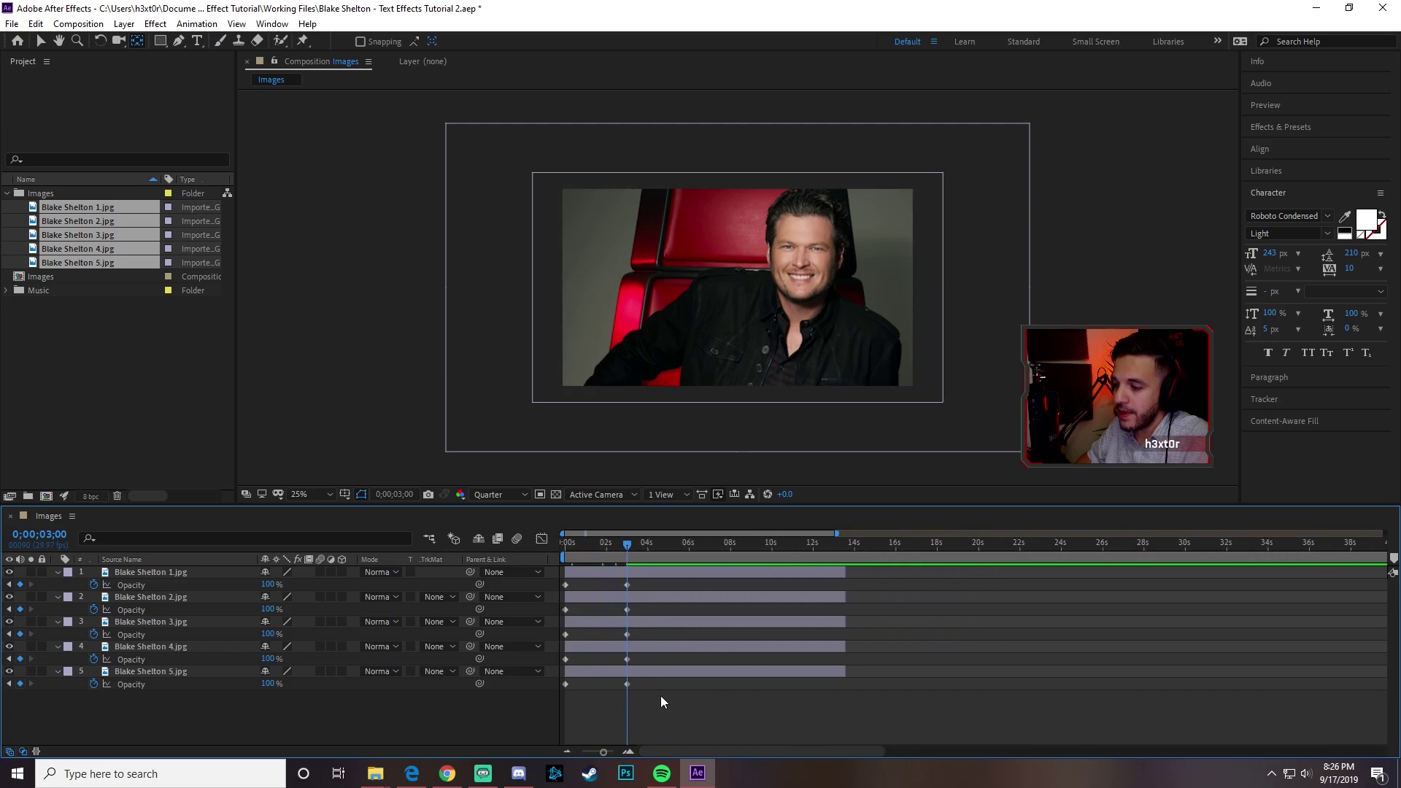
left_click(589, 650)
left_click(671, 686)
left_click(671, 648)
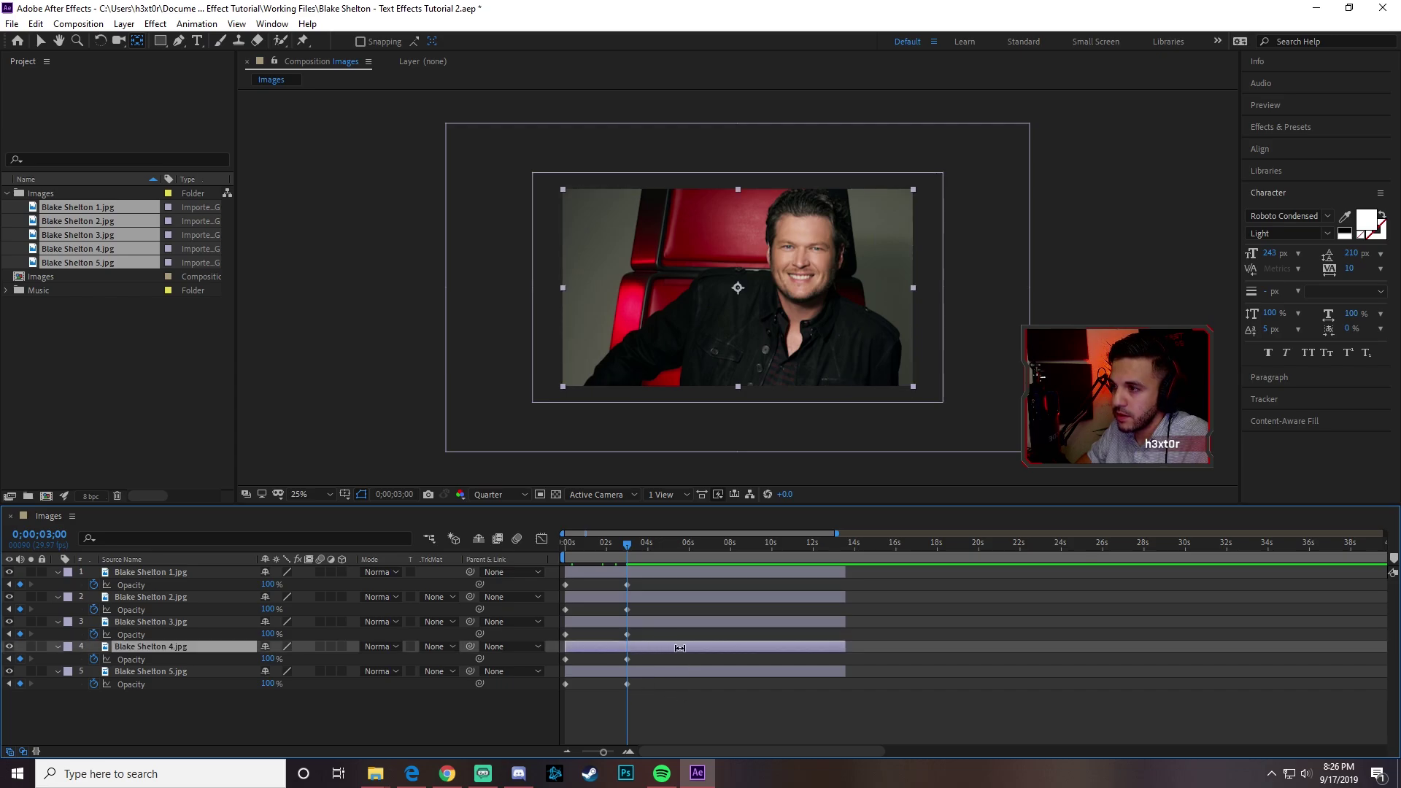
left_click(40, 41)
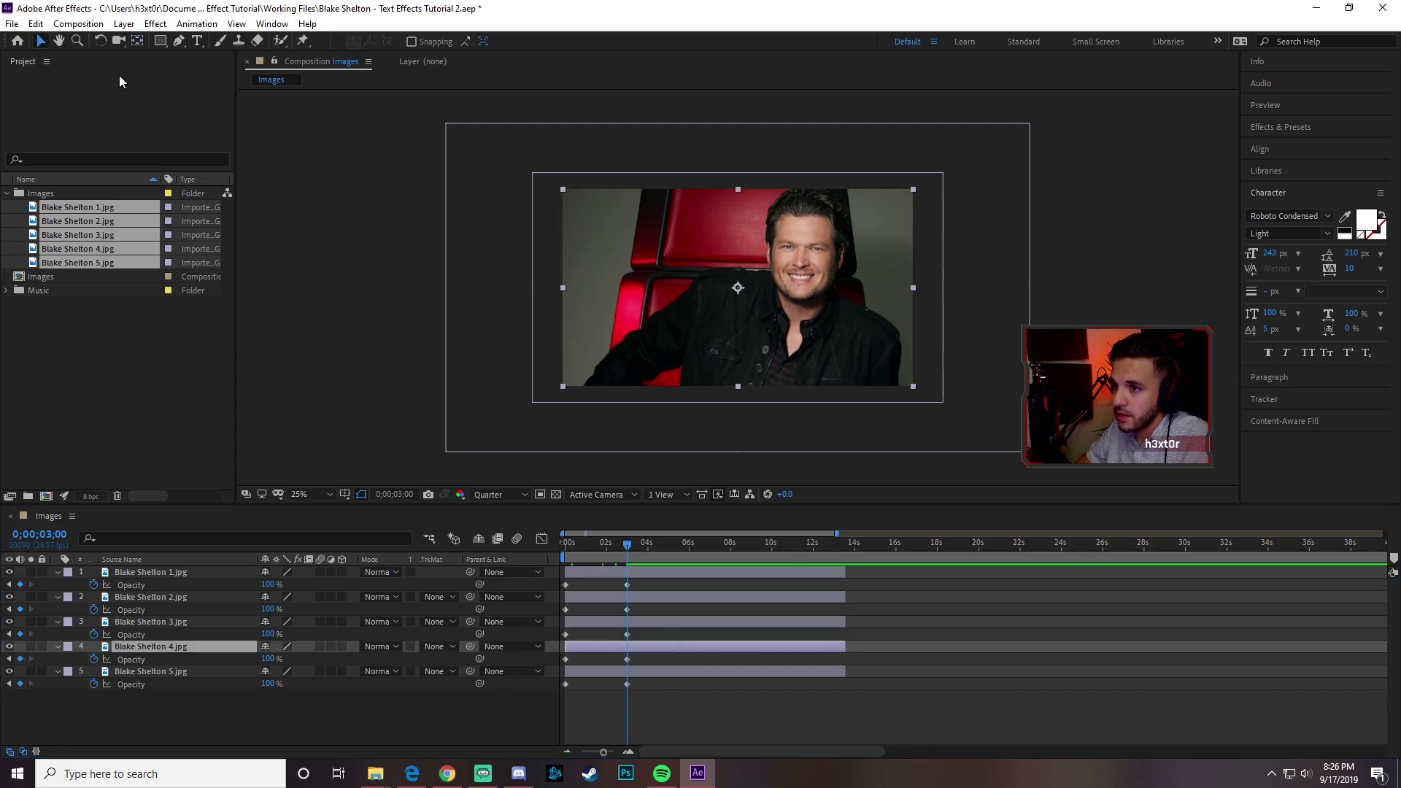
left_click_drag(653, 645, 869, 645)
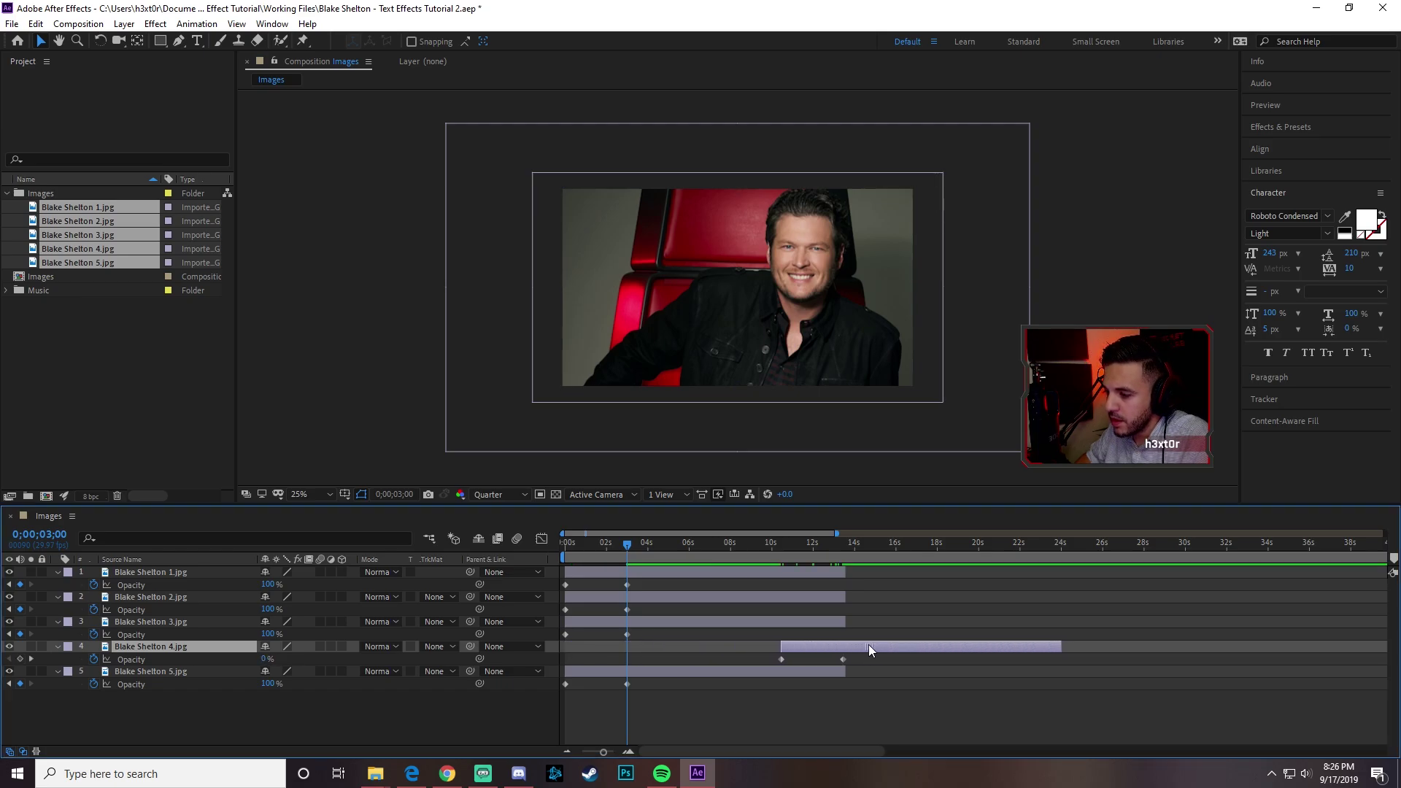
left_click_drag(677, 621, 1110, 632)
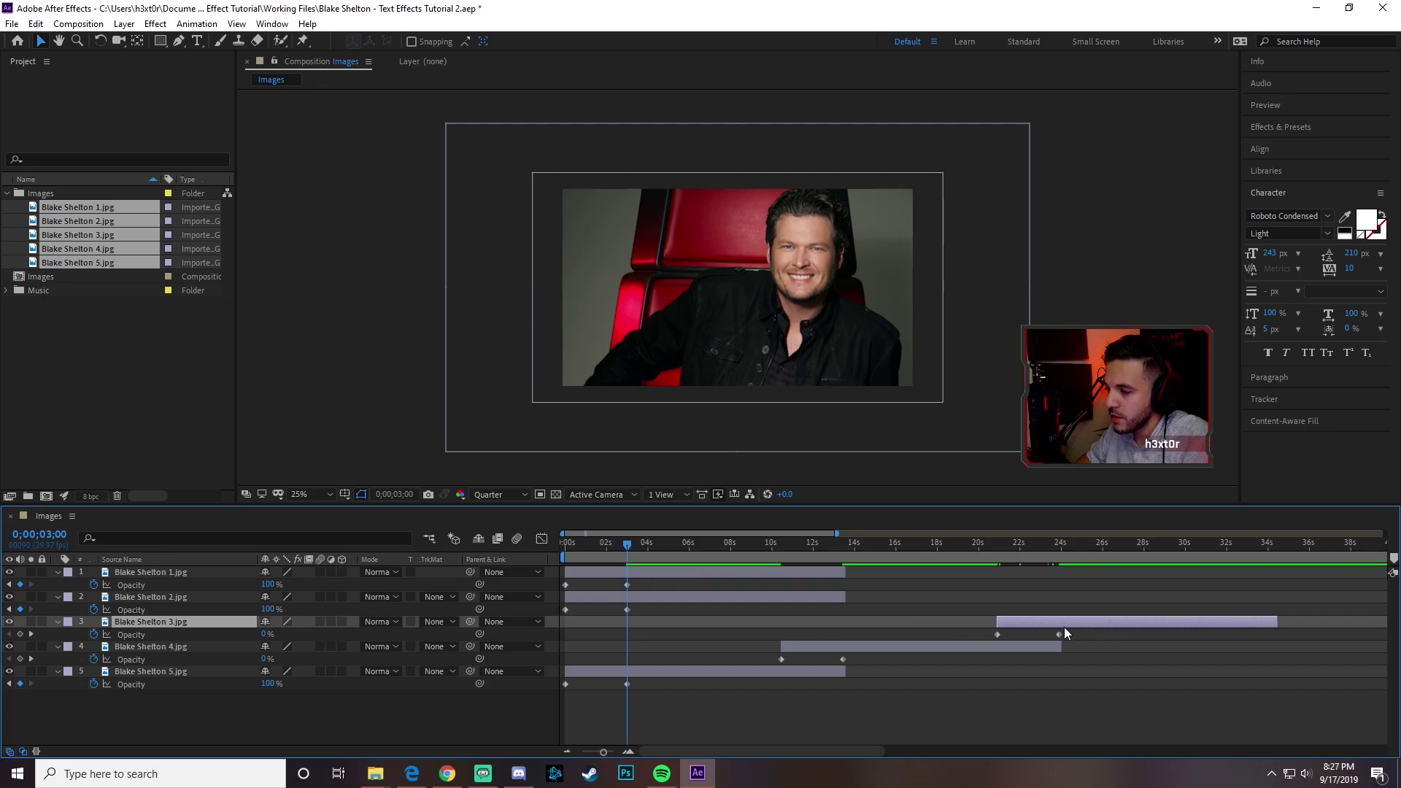
left_click_drag(645, 598, 1296, 613)
mouse_move(632, 574)
left_mouse_down()
mouse_move(1393, 593)
mouse_move(1159, 601)
left_mouse_up()
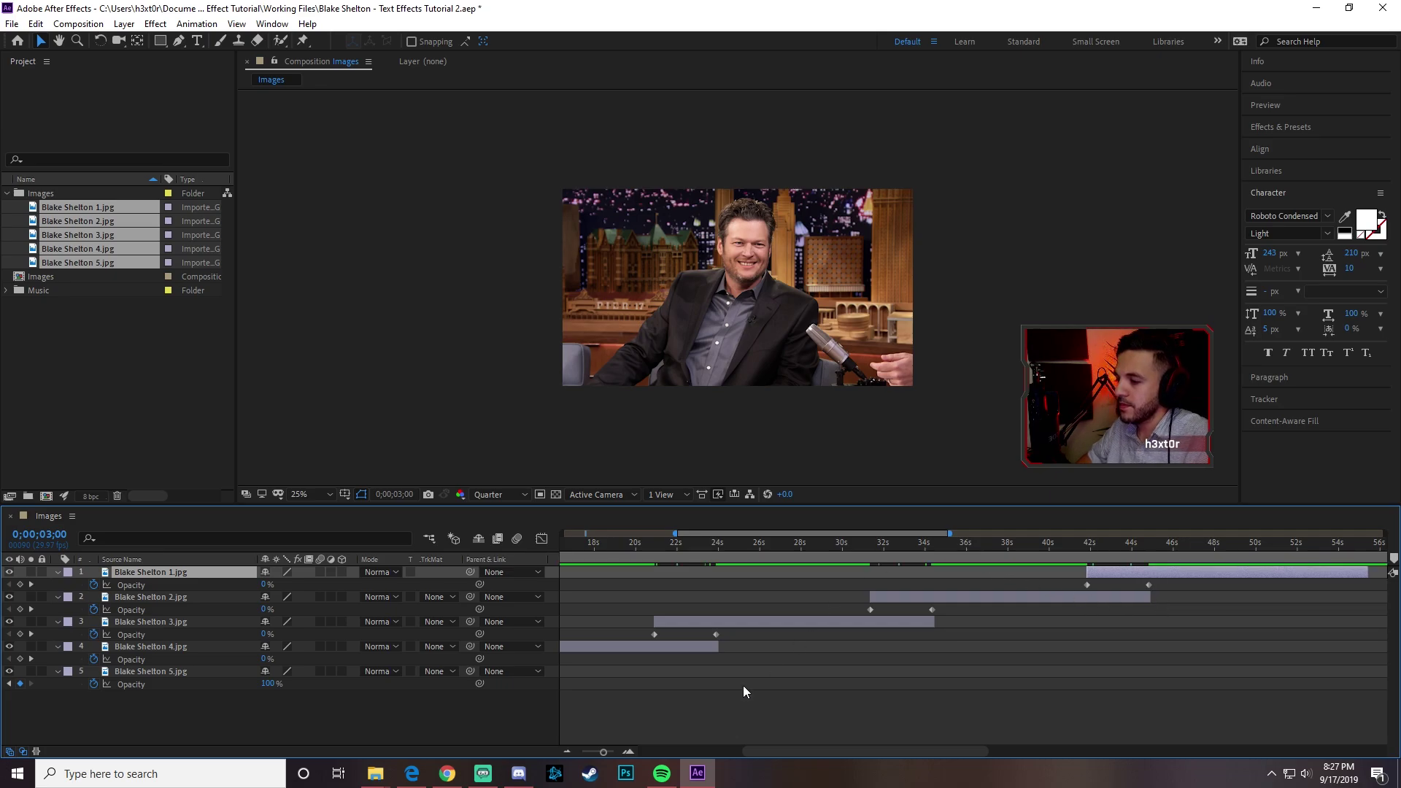
- Try to move the current time to the one-minute mark by entering a timecode
left_click_drag(603, 753, 580, 759)
left_click_drag(964, 545, 974, 544)
left_click(38, 535)
type("1000")
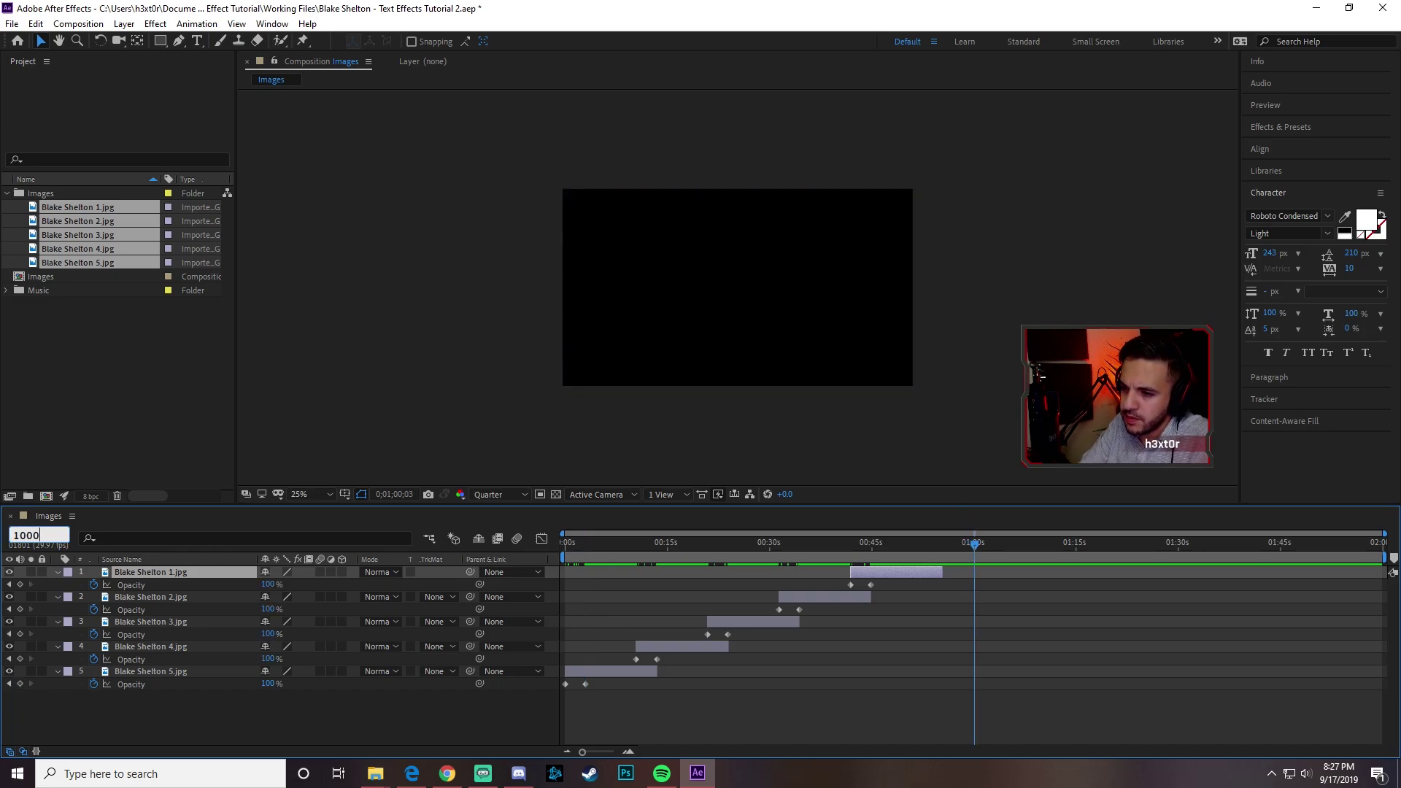
key("Return")
left_click(58, 536)
type("10000")
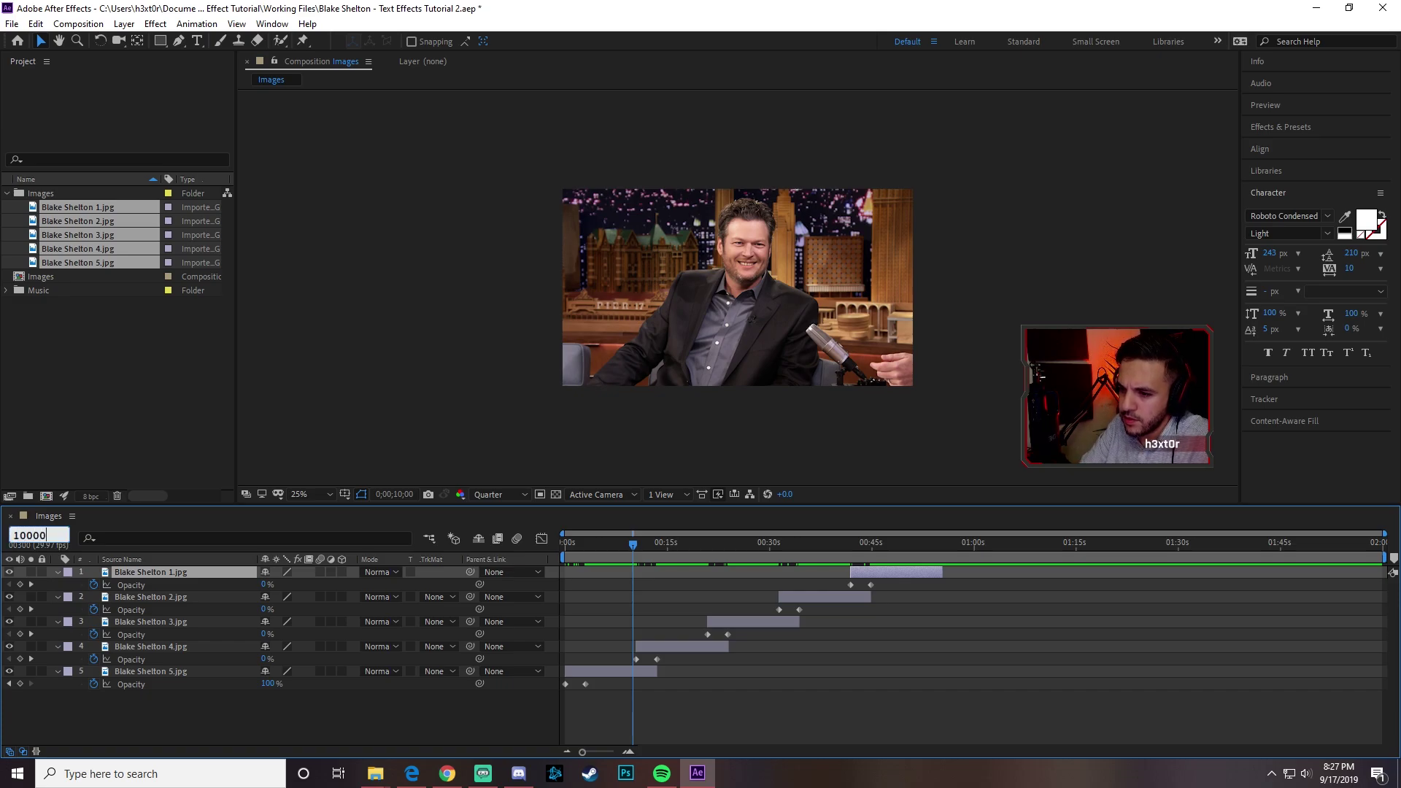
key("Return")
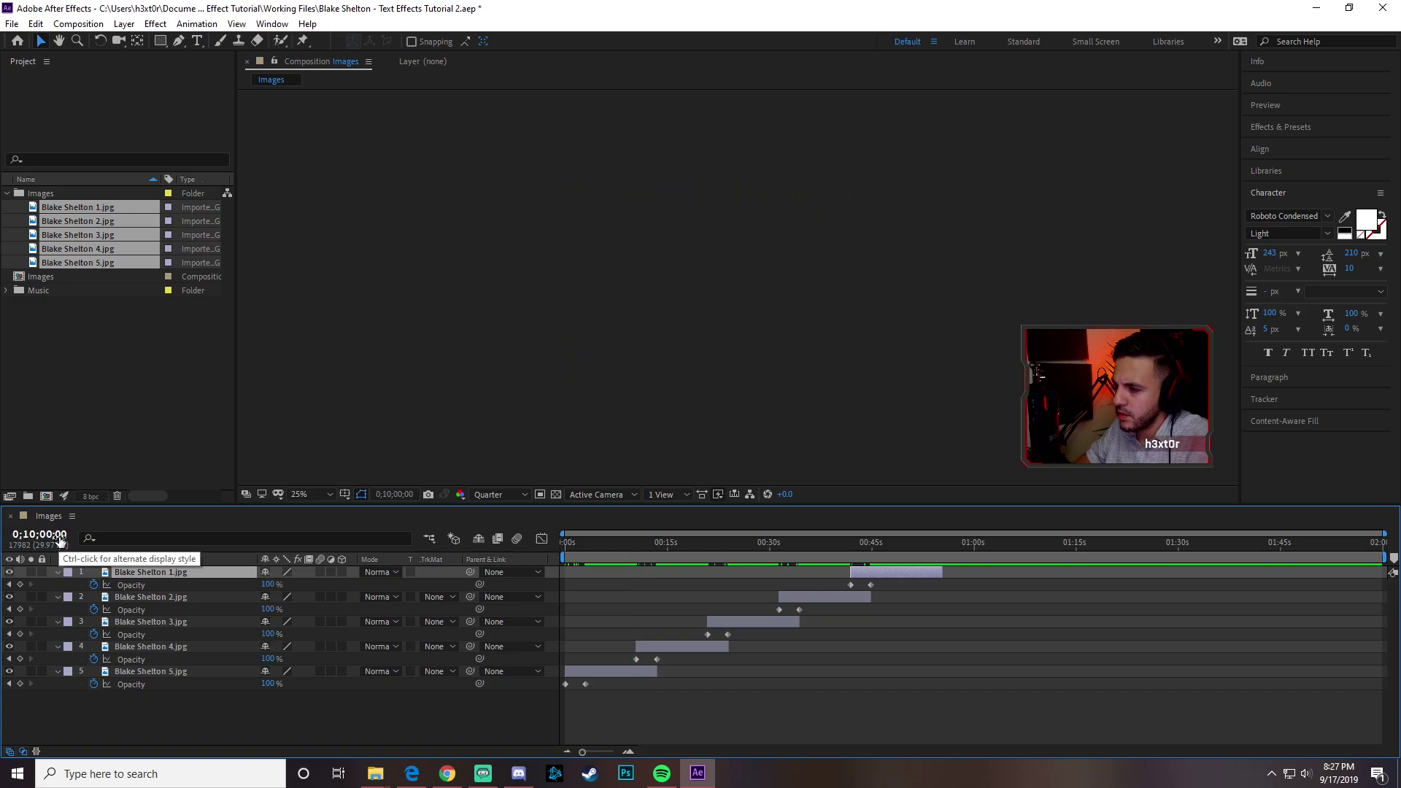
- Extend the ends of all five image layers together until Blake Shelton 1.jpg ends at 0;00;59;28
left_click_drag(977, 541, 973, 542)
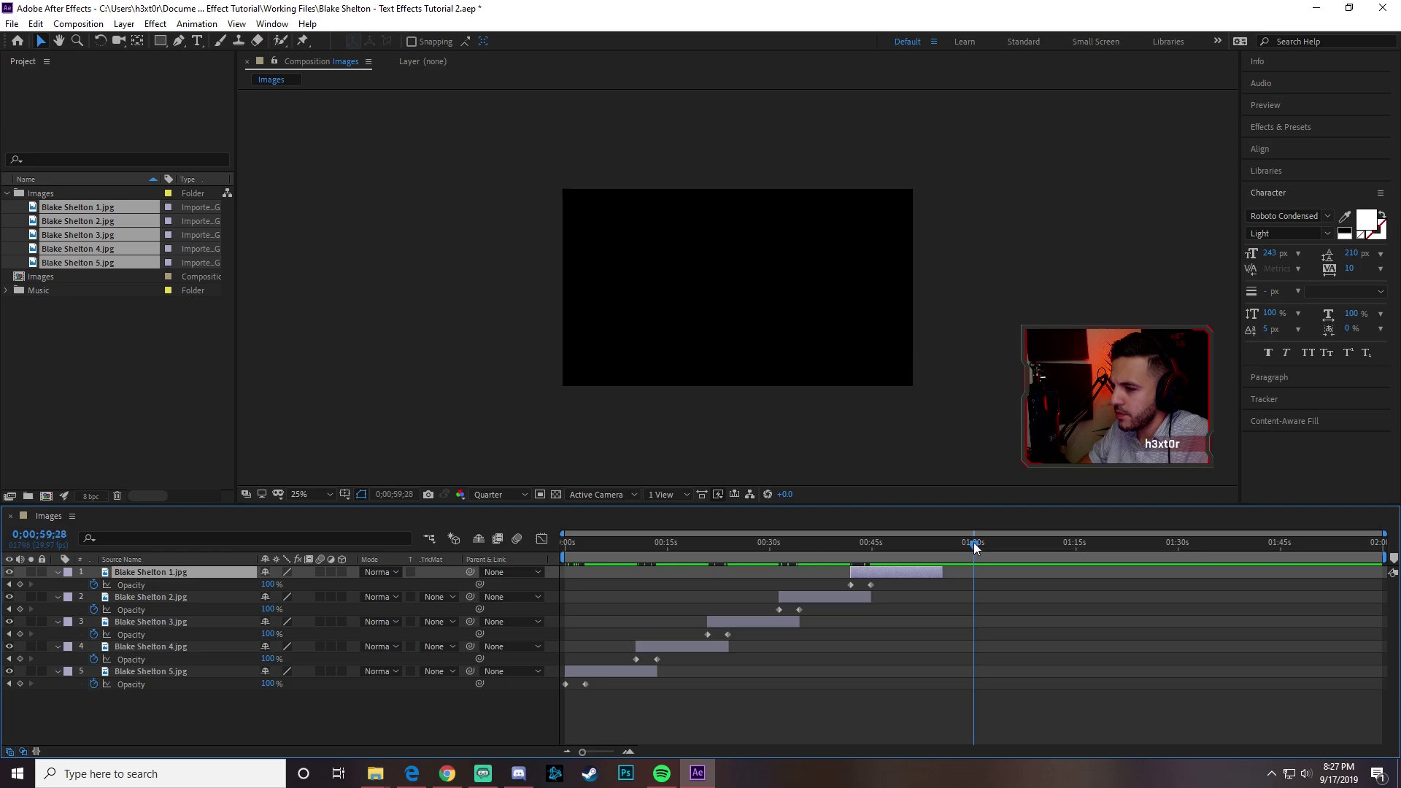
left_click(34, 535)
type("1;")
type("00;00")
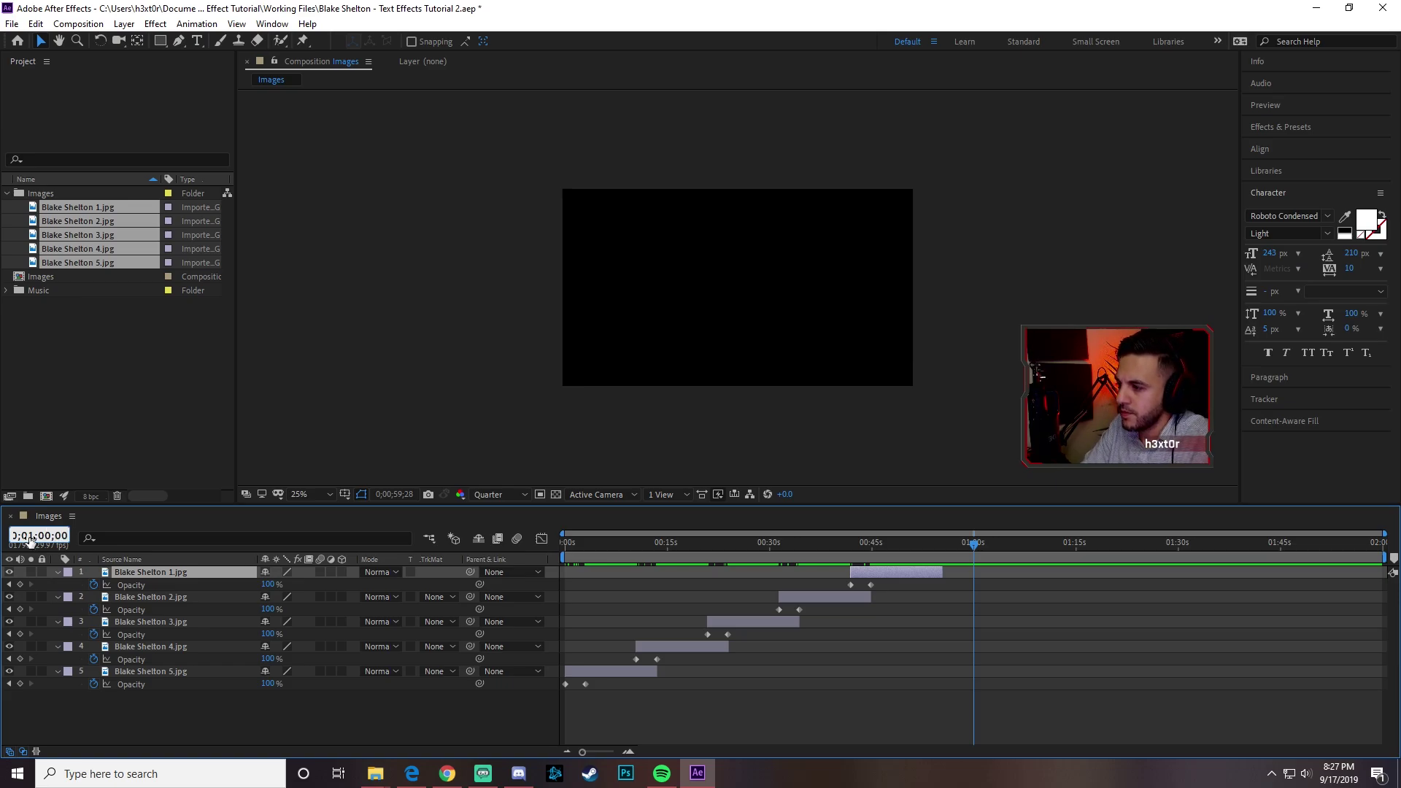
key("Escape")
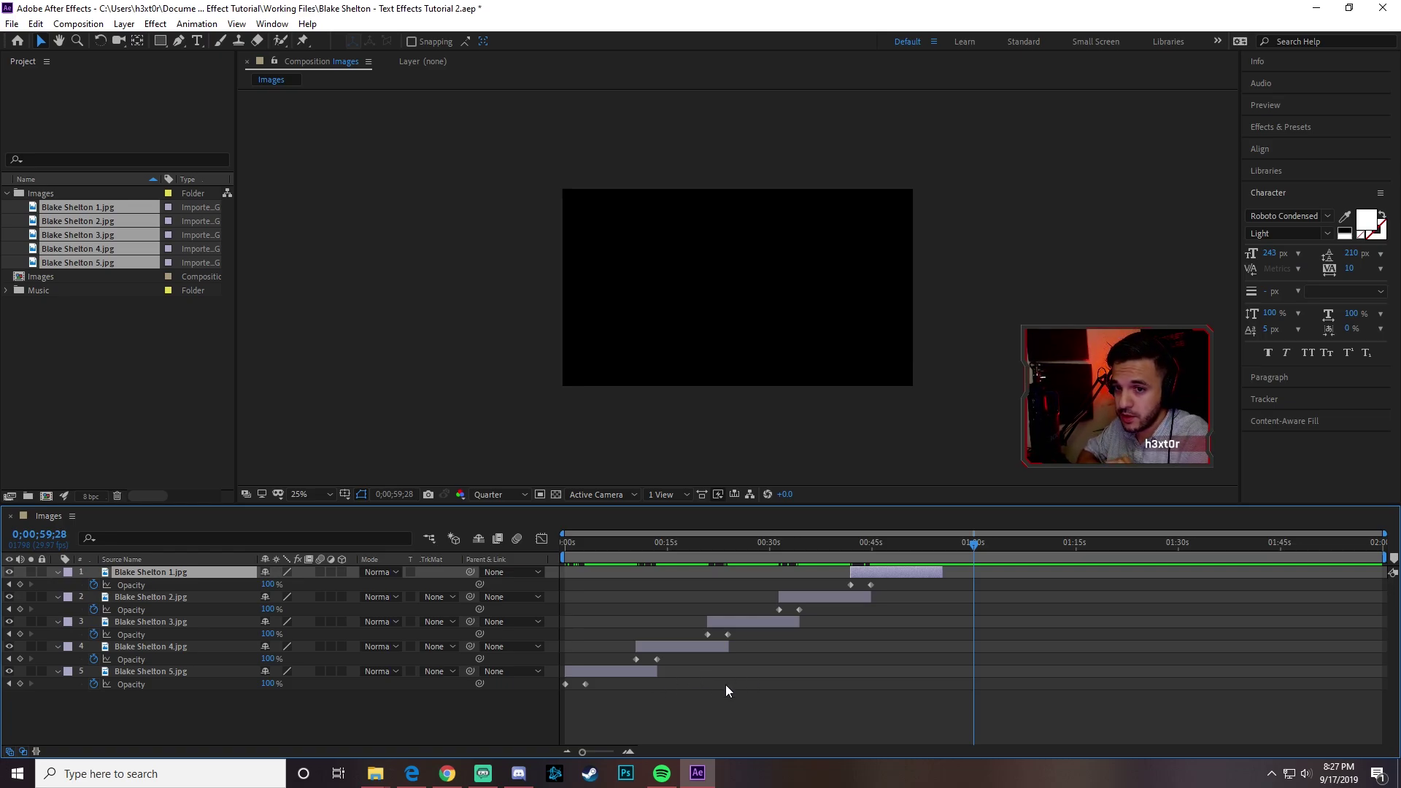
left_click_drag(238, 721, 133, 571)
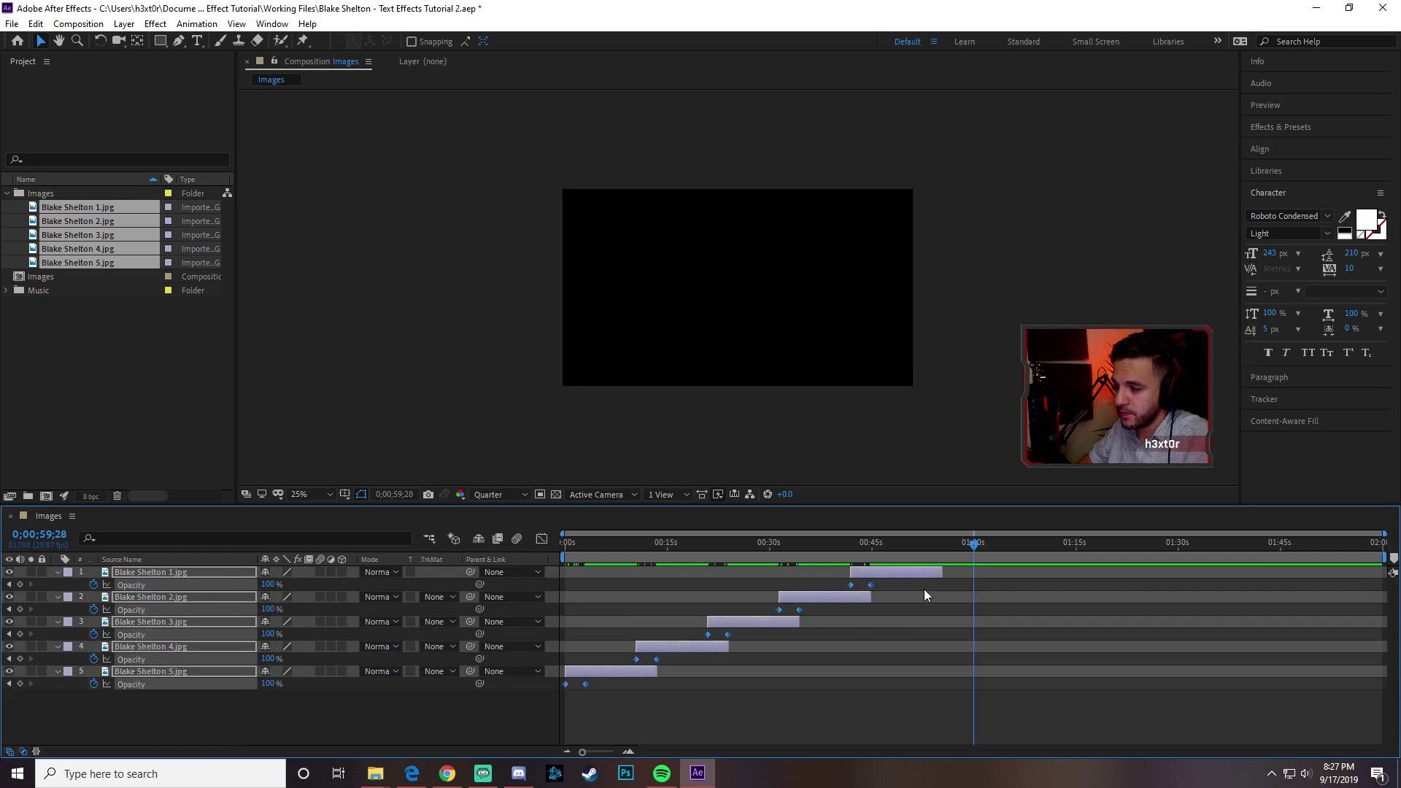
left_click_drag(941, 572, 971, 573)
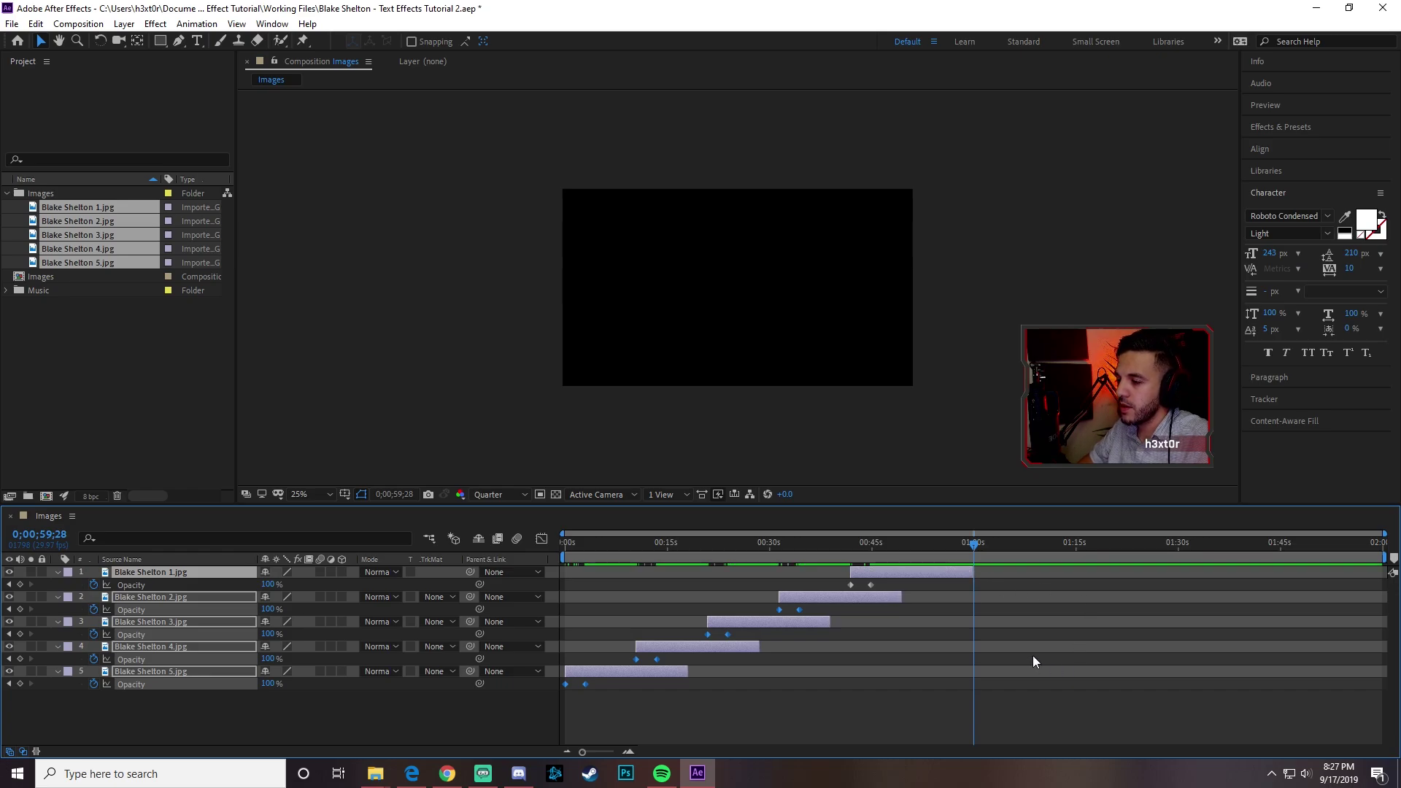
- Preview the slideshow's opening and first two transitions to check how the overlapping images fade
left_click_drag(608, 559, 549, 557)
key("space")
left_click_drag(601, 545, 625, 544)
key("space")
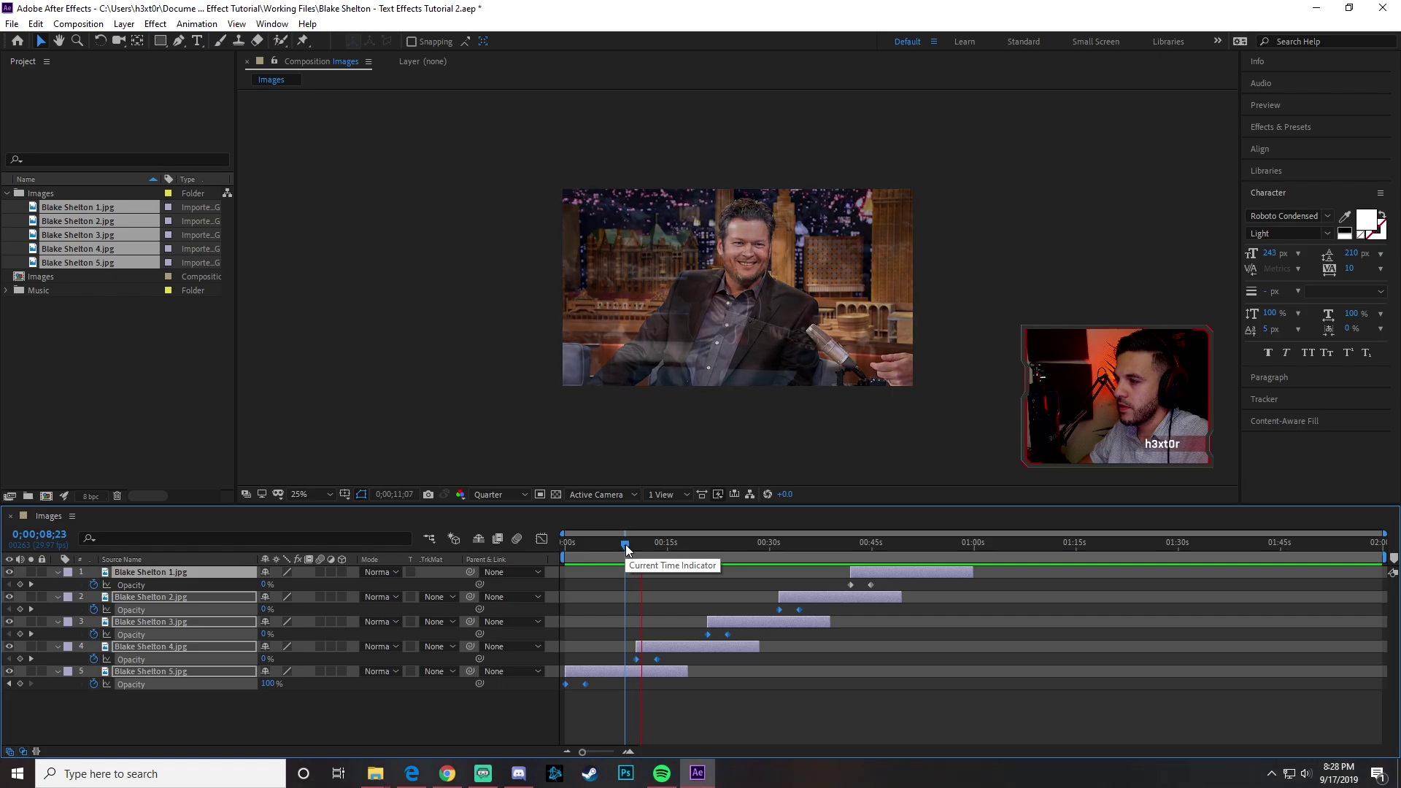
left_click_drag(686, 544, 701, 545)
key("space")
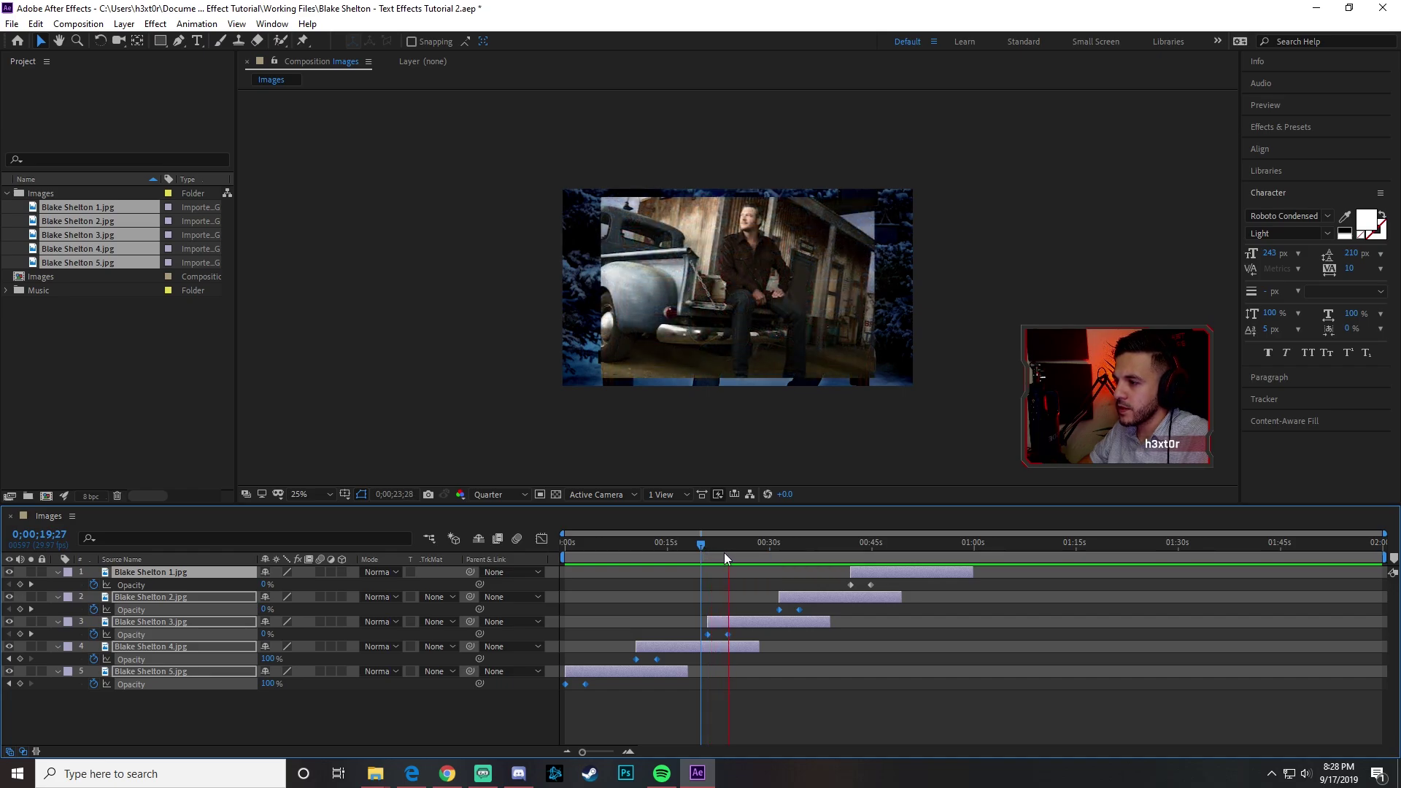
key("space")
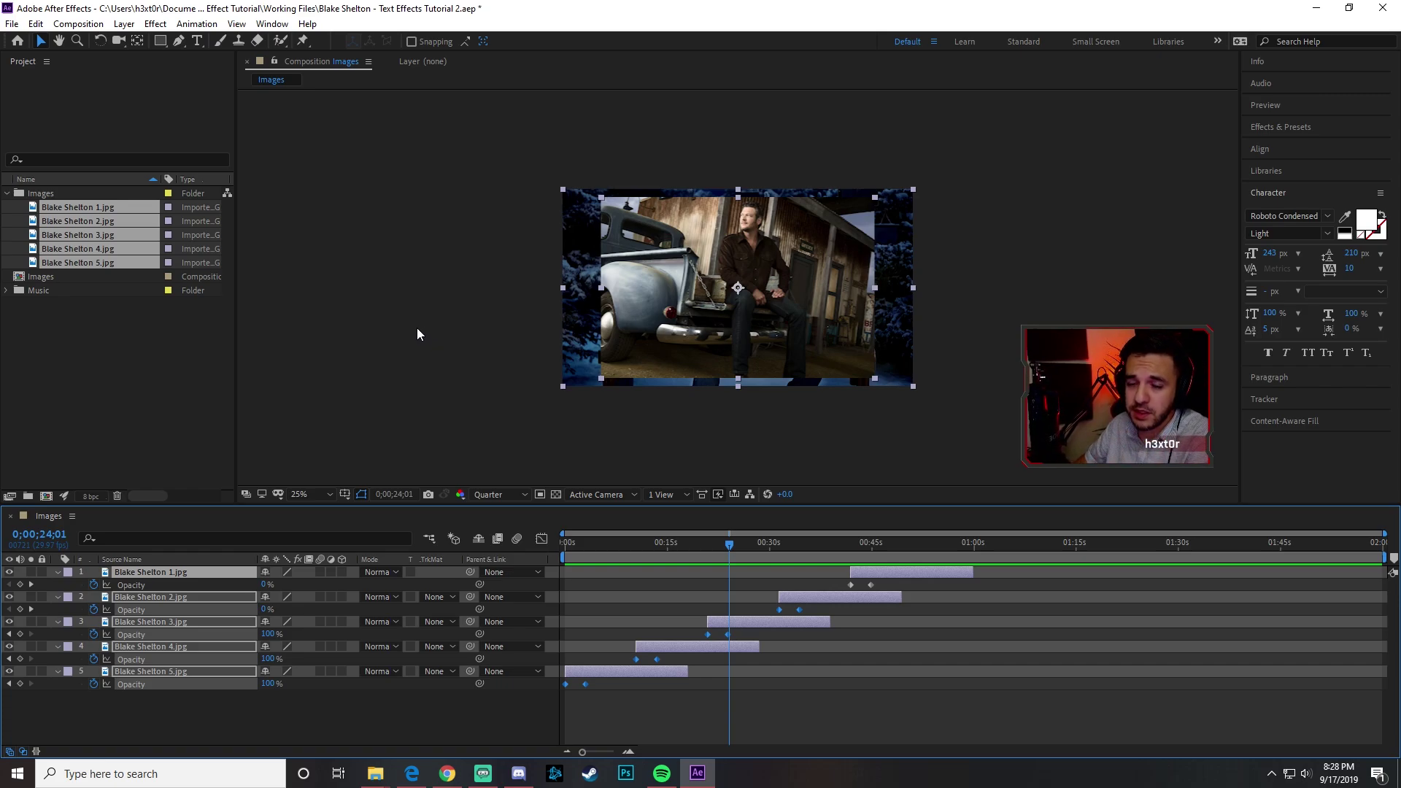
- Fit Blake Shelton 3.jpg to the composition width and shift the image slightly down in the frame
left_click(496, 300)
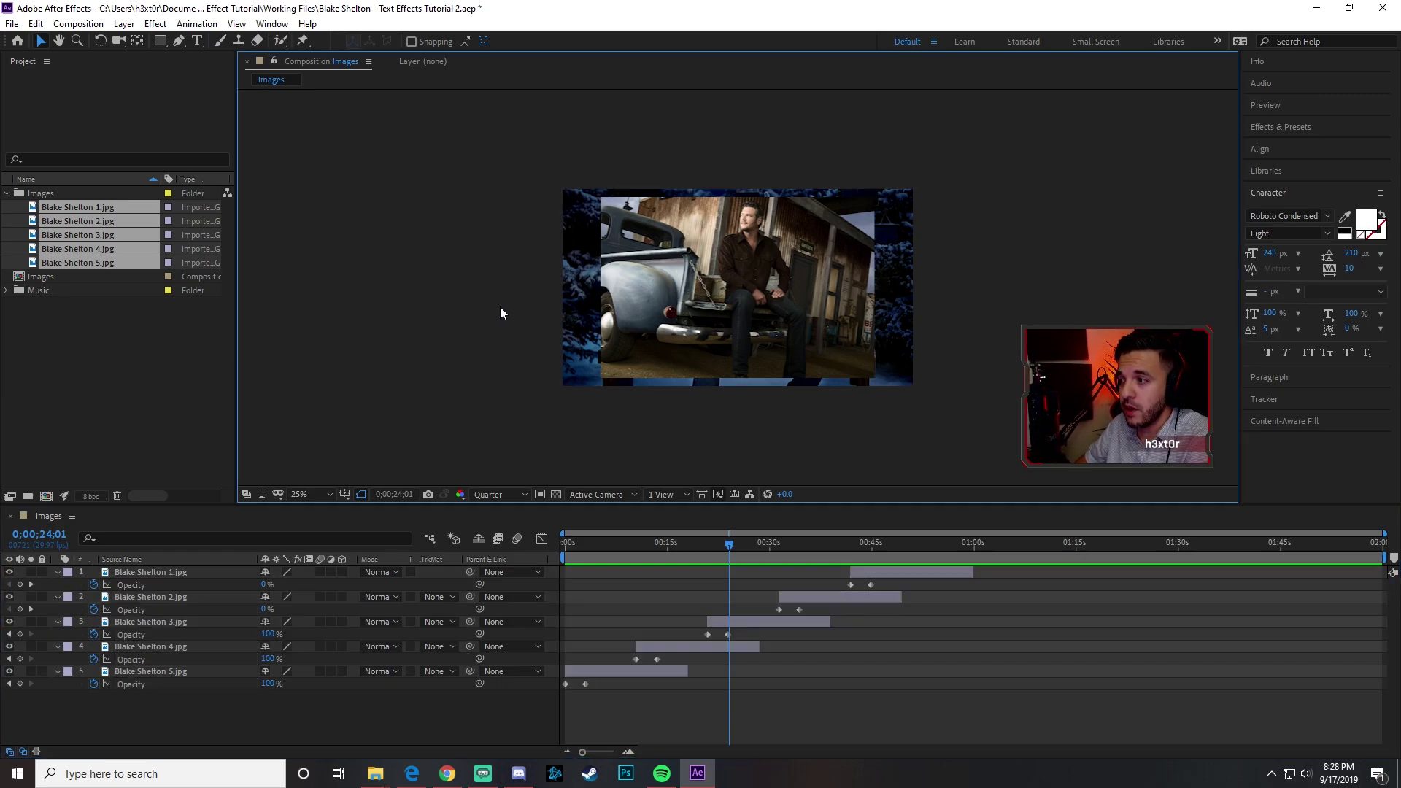
left_click(175, 621)
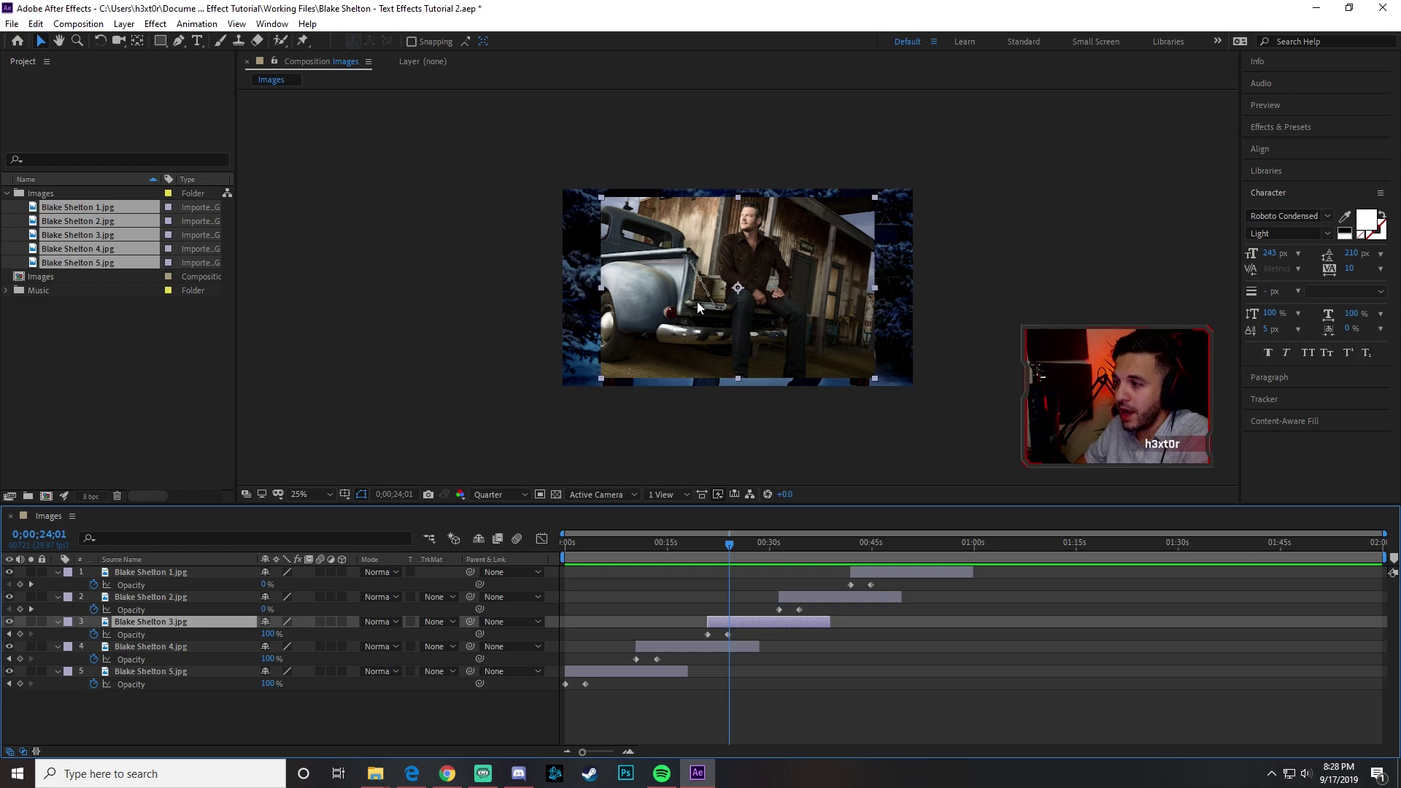
right_click(666, 256)
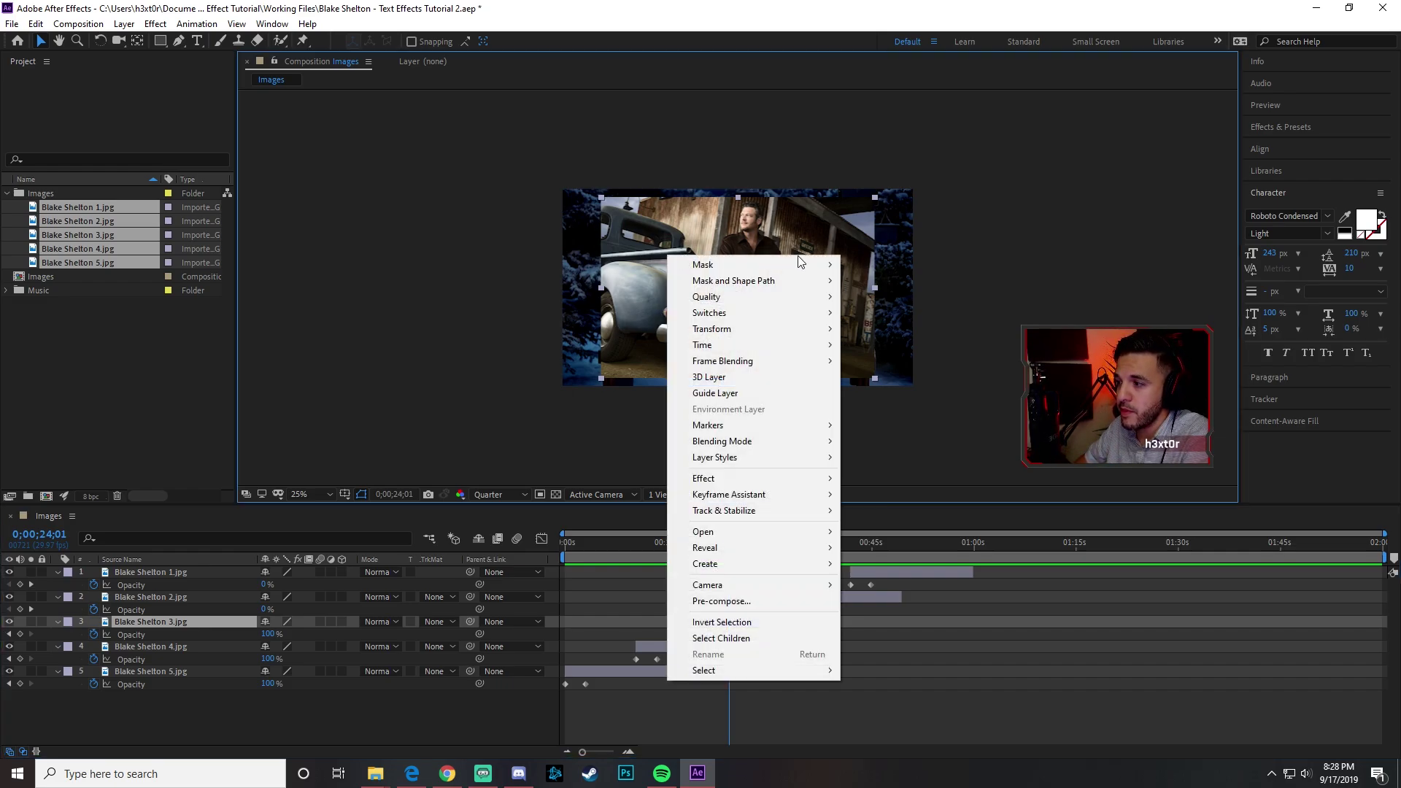
mouse_move(722, 332)
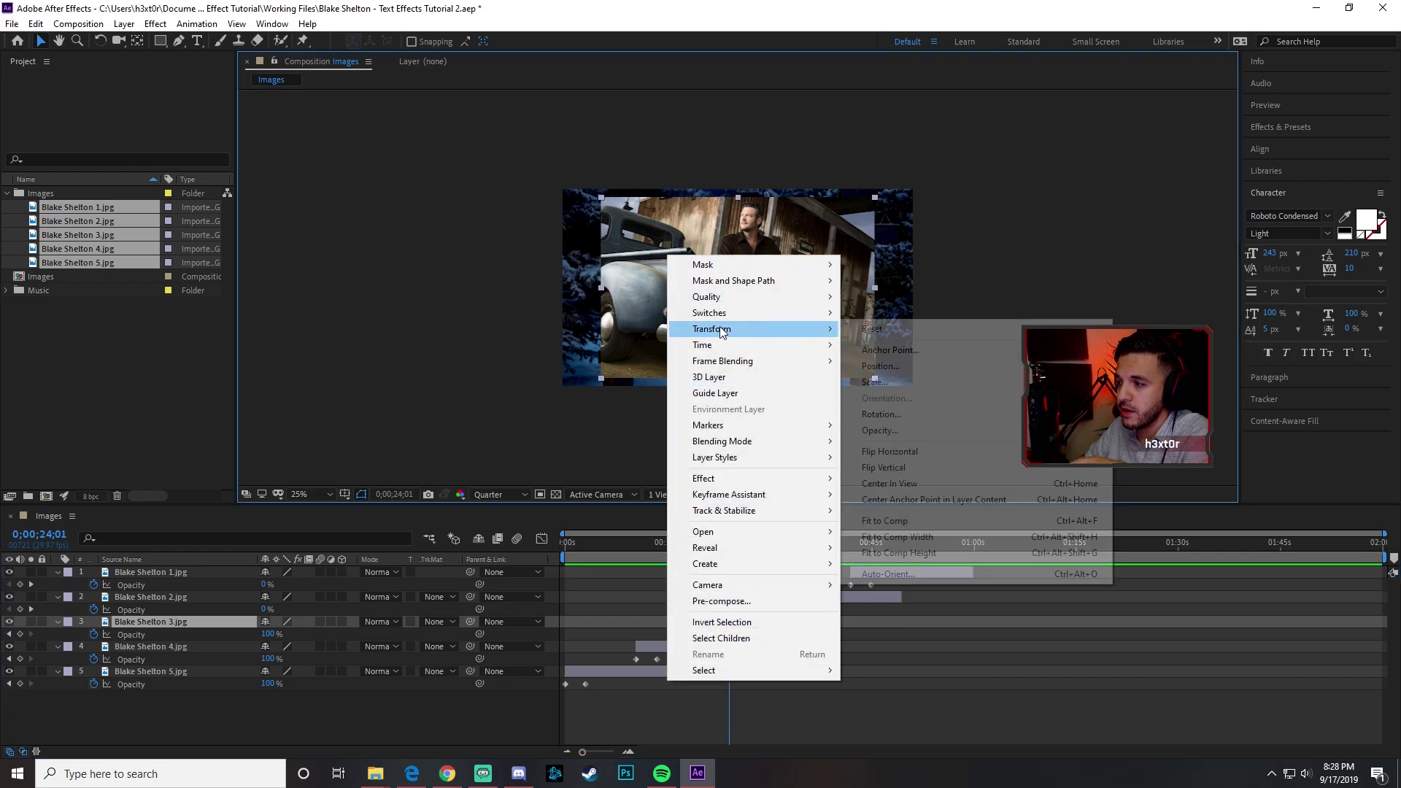
left_click(928, 540)
left_click_drag(802, 264, 802, 276)
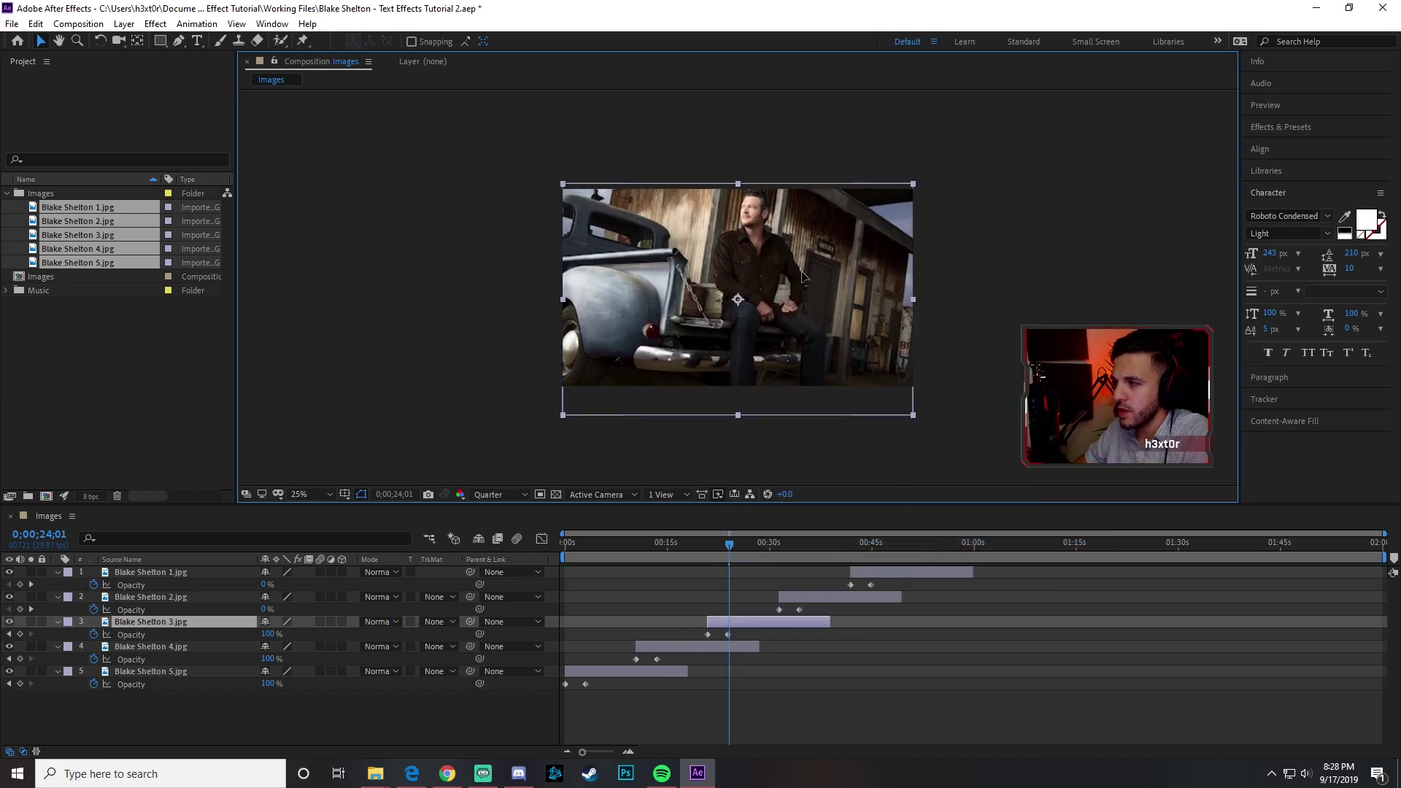
key("F2")
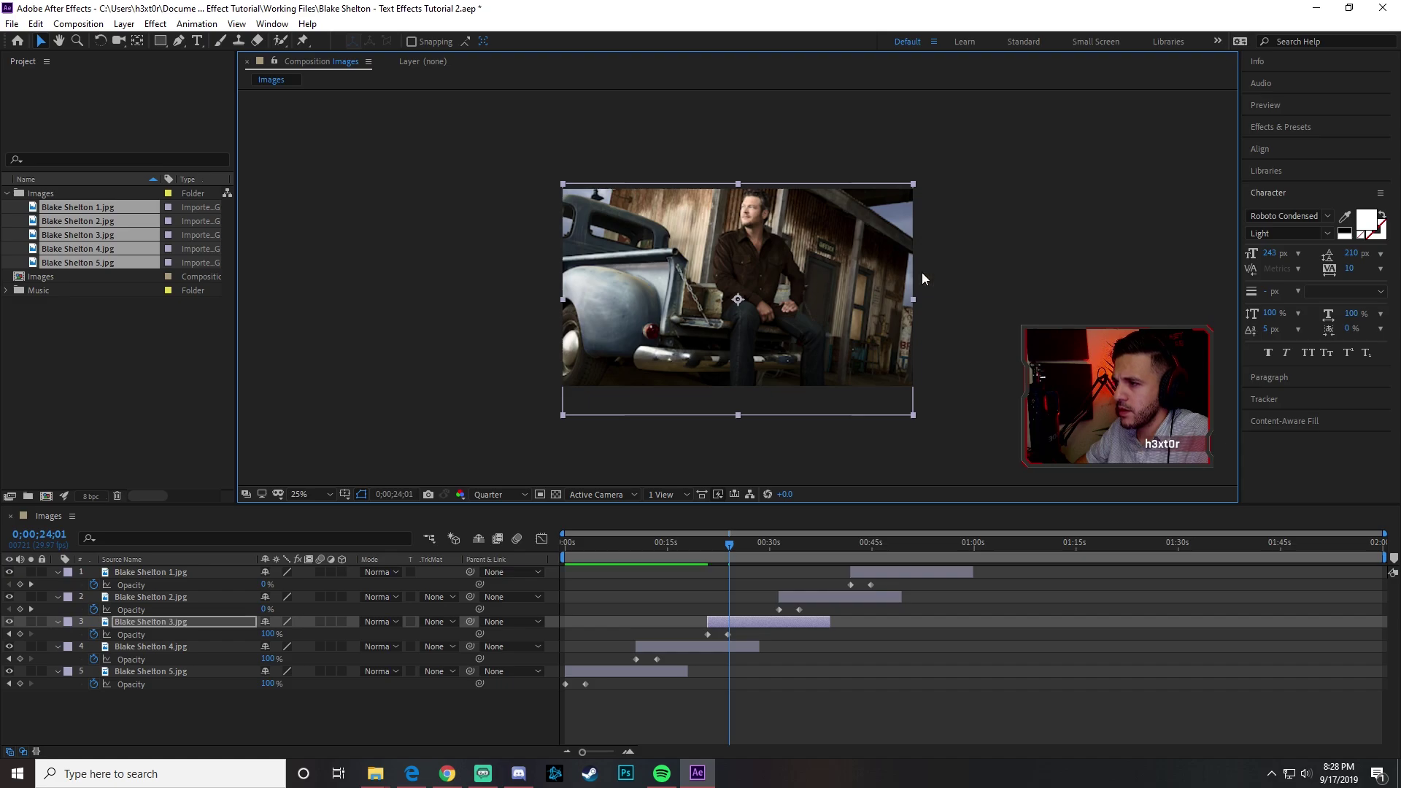
- Fit Blake Shelton 2.jpg to the composition width, checking it at 0;00;35;00
left_click_drag(731, 545, 803, 560)
left_click(825, 596)
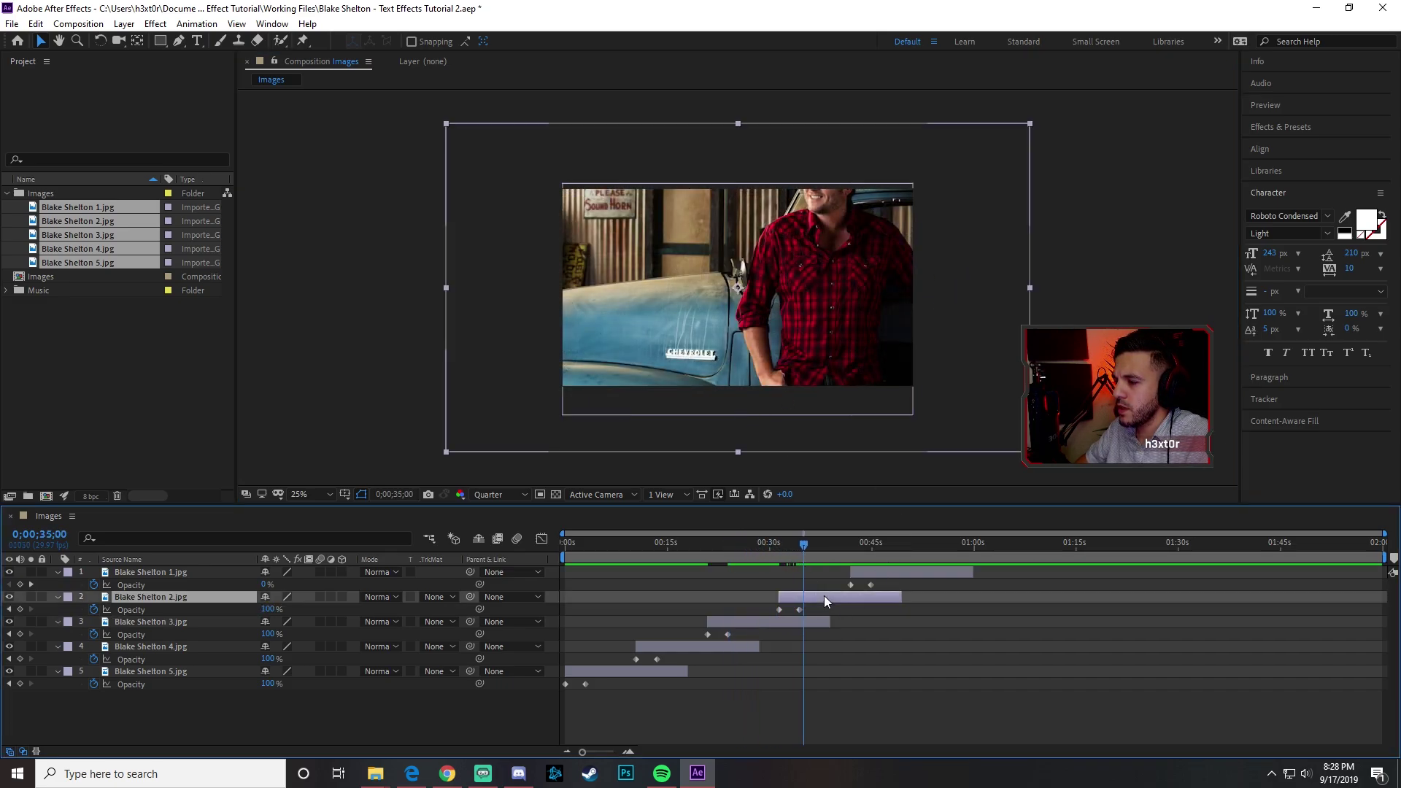
right_click(707, 304)
mouse_move(785, 378)
left_click(913, 580)
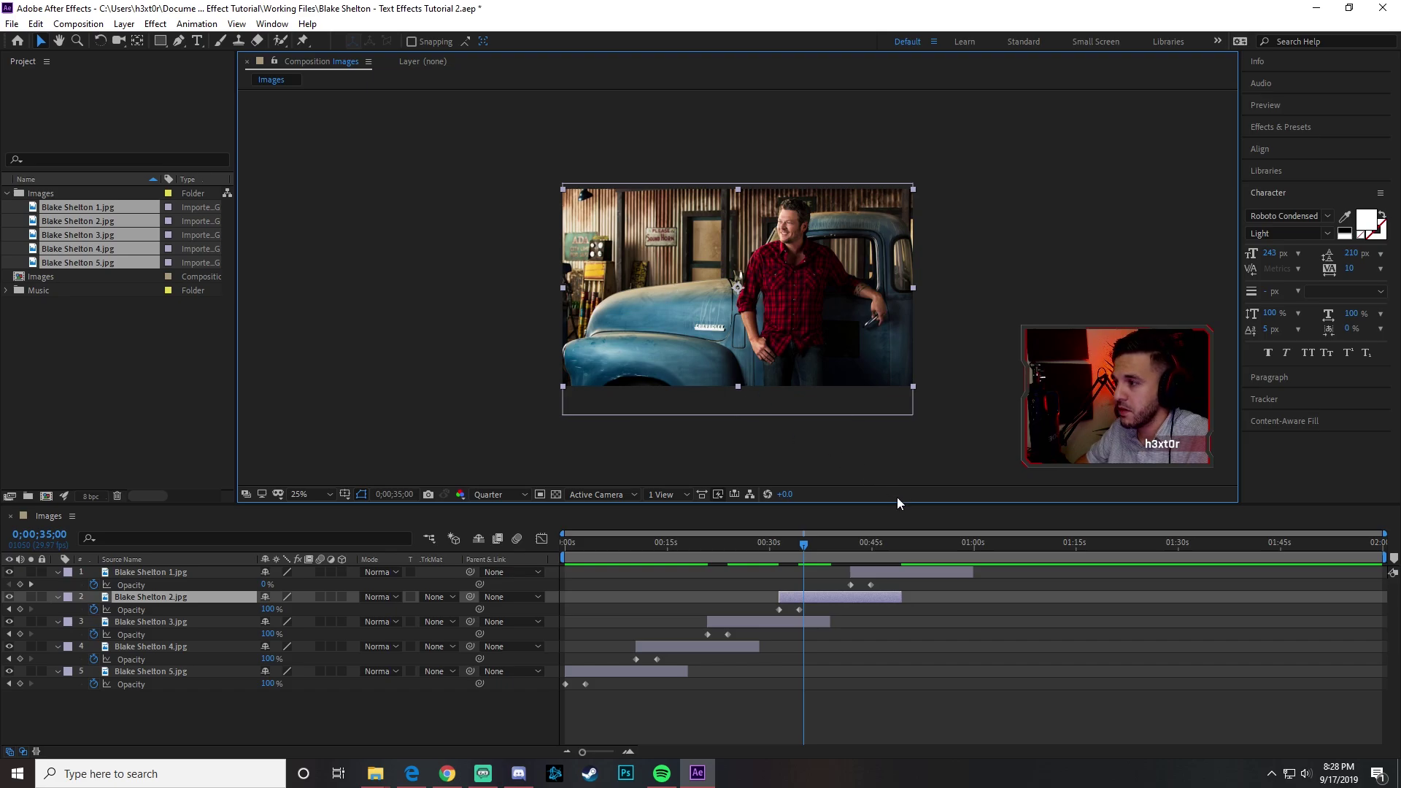
- Fit Blake Shelton 1.jpg to the composition, checking it at 0;00;48;08
left_click_drag(806, 541, 895, 546)
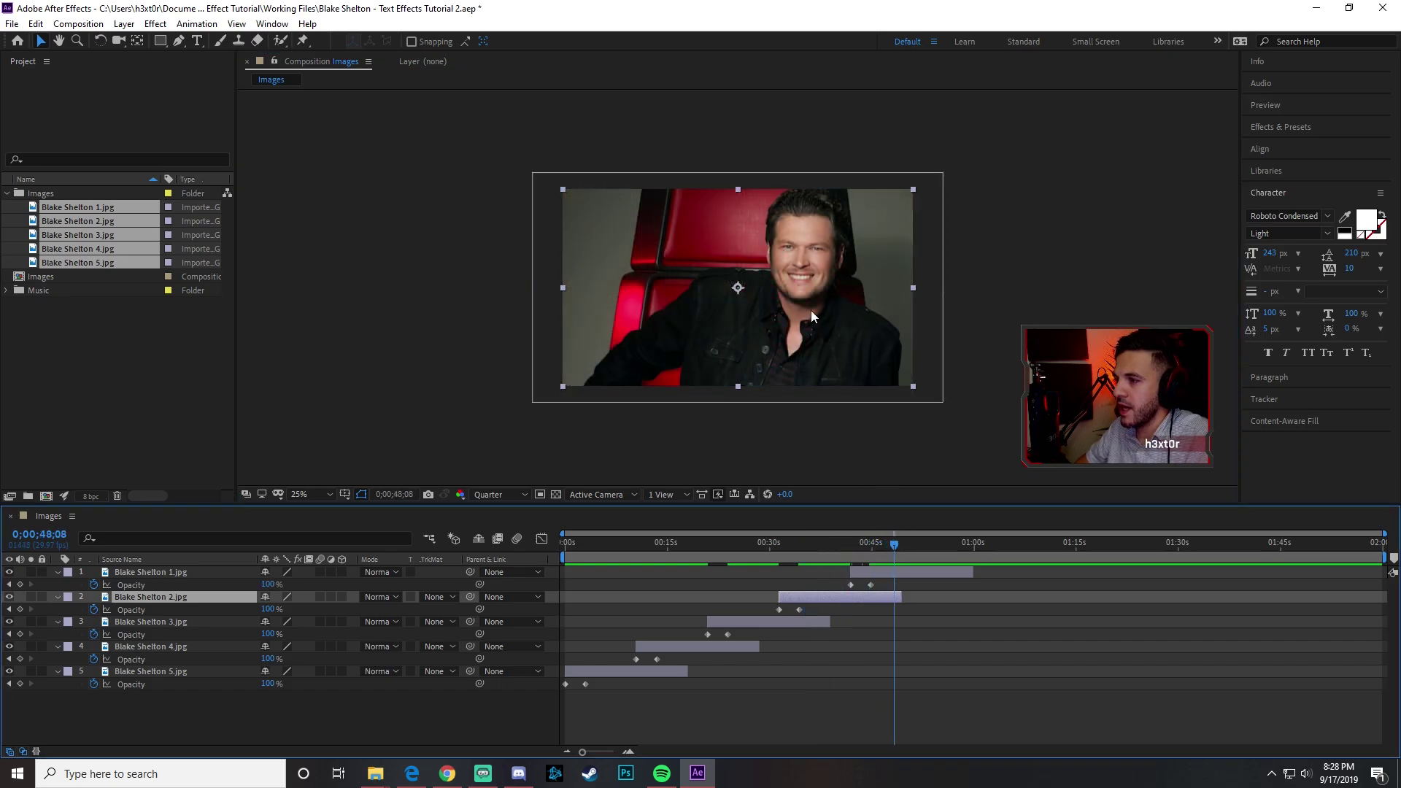
right_click(885, 568)
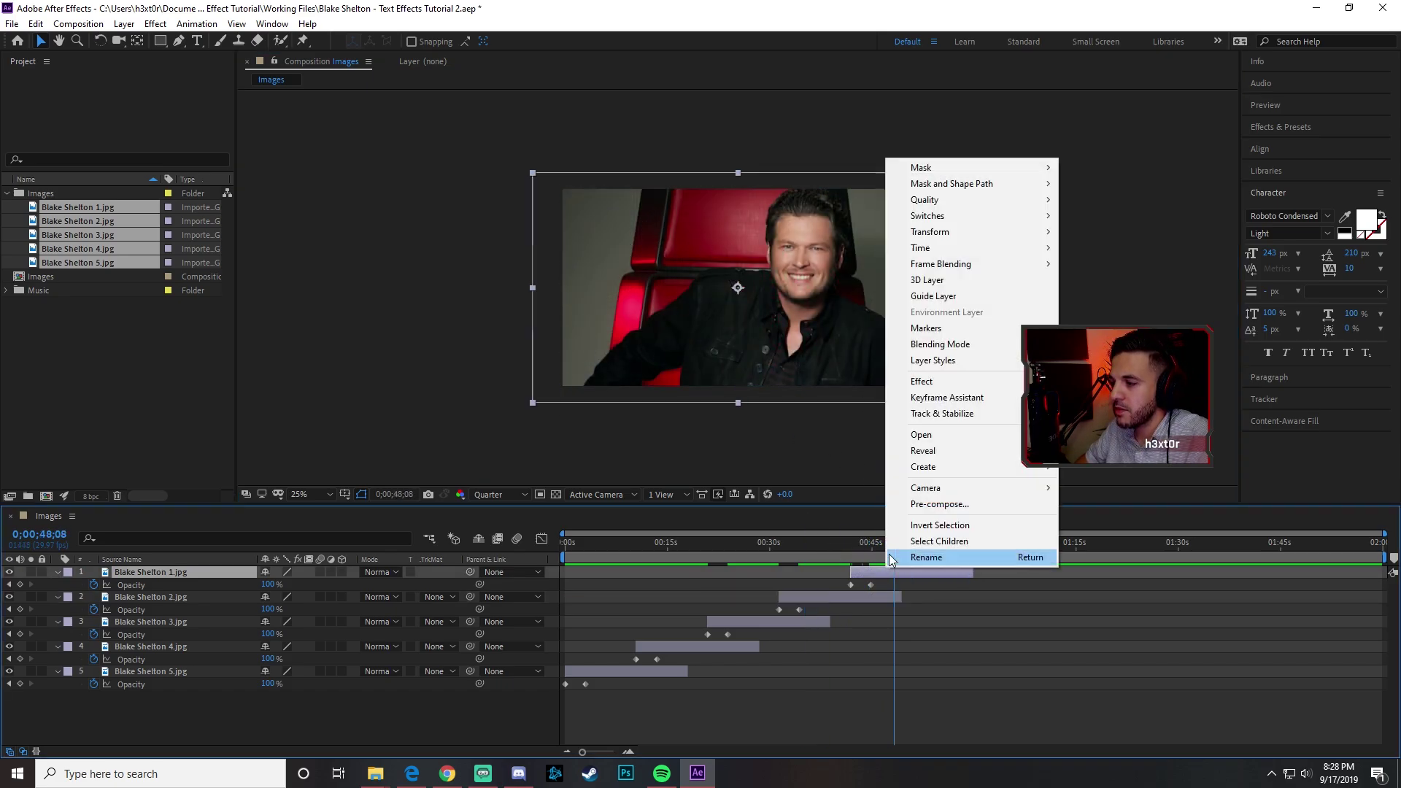
mouse_move(930, 231)
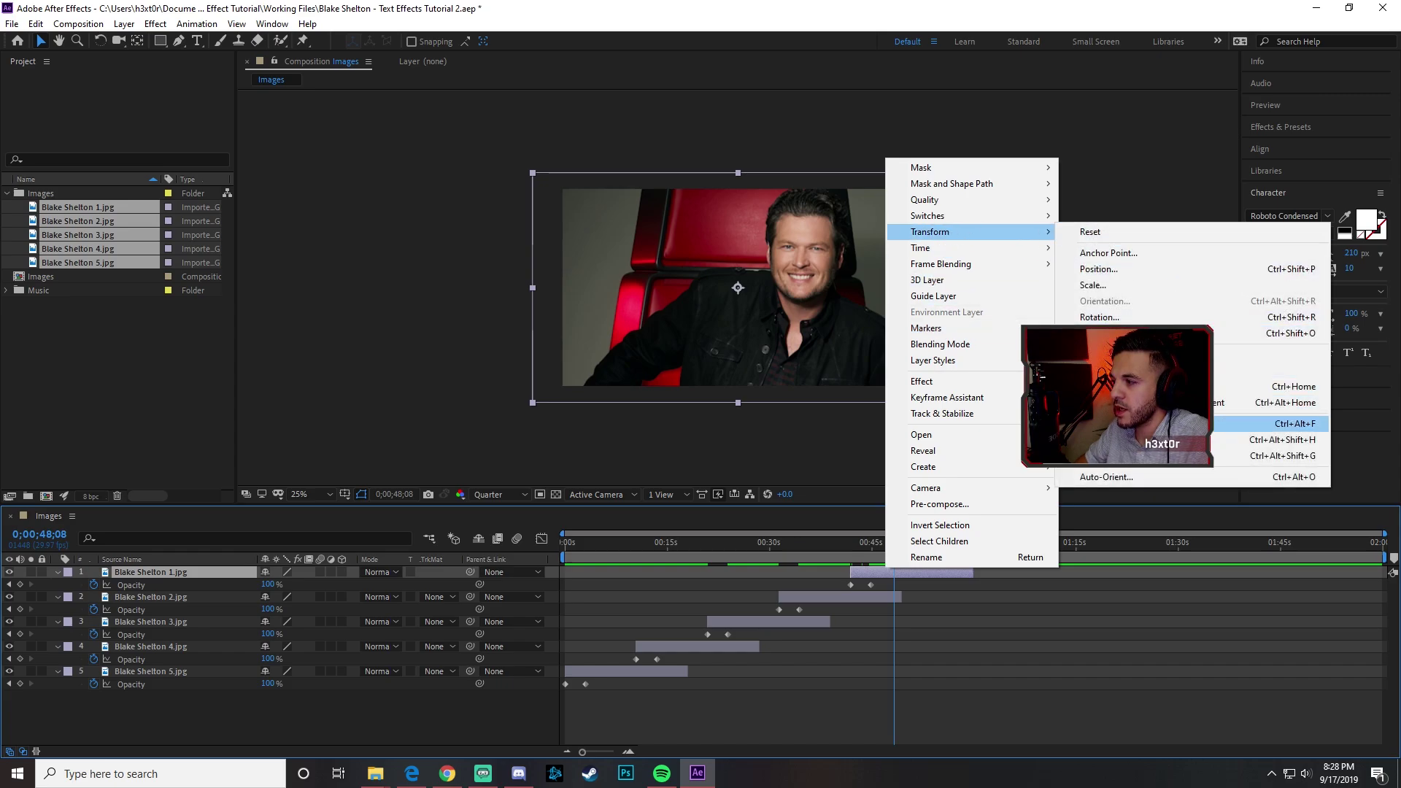
left_click(1262, 424)
left_click(1032, 300)
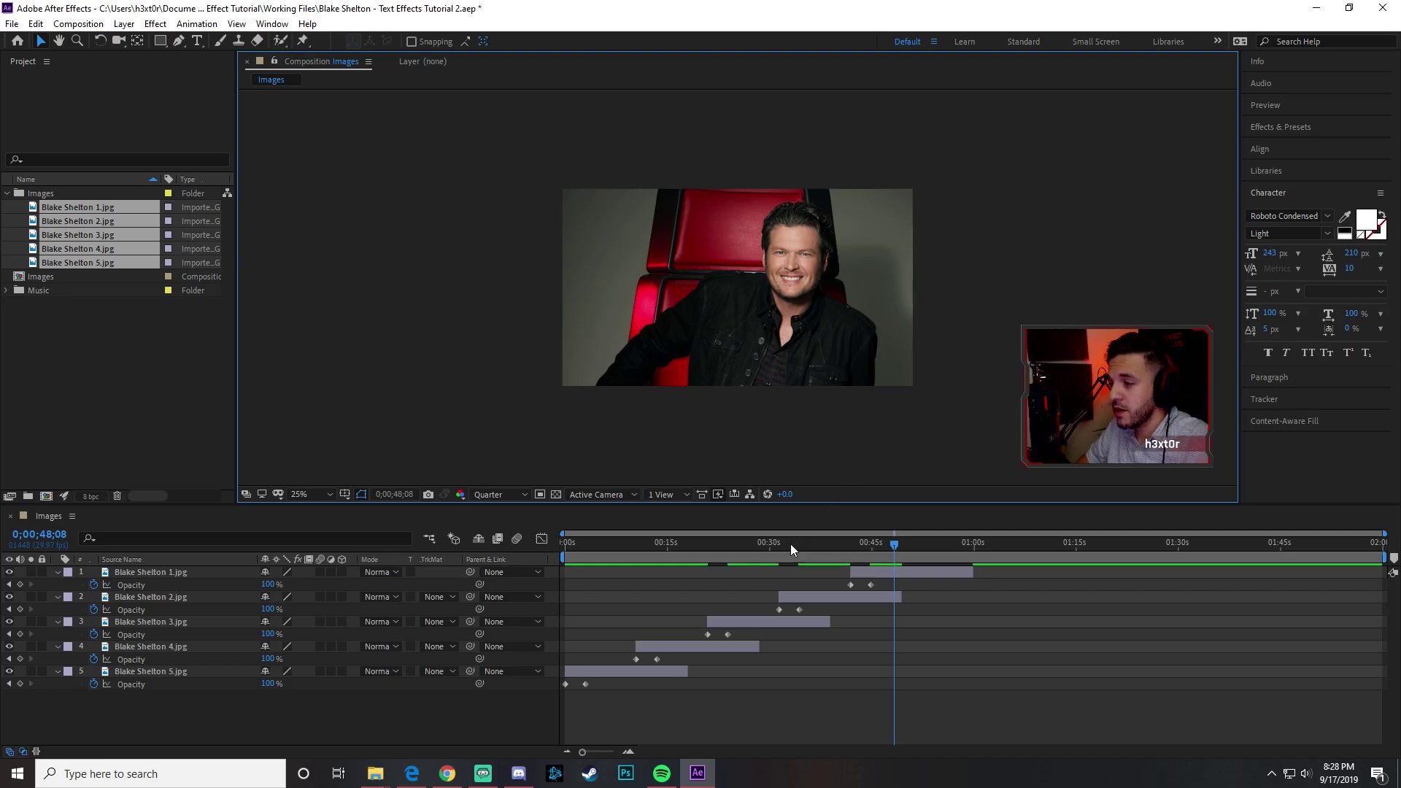
- Play the slideshow from the start to check the refitted images and their fades
left_click(637, 546)
key("Home")
key("space")
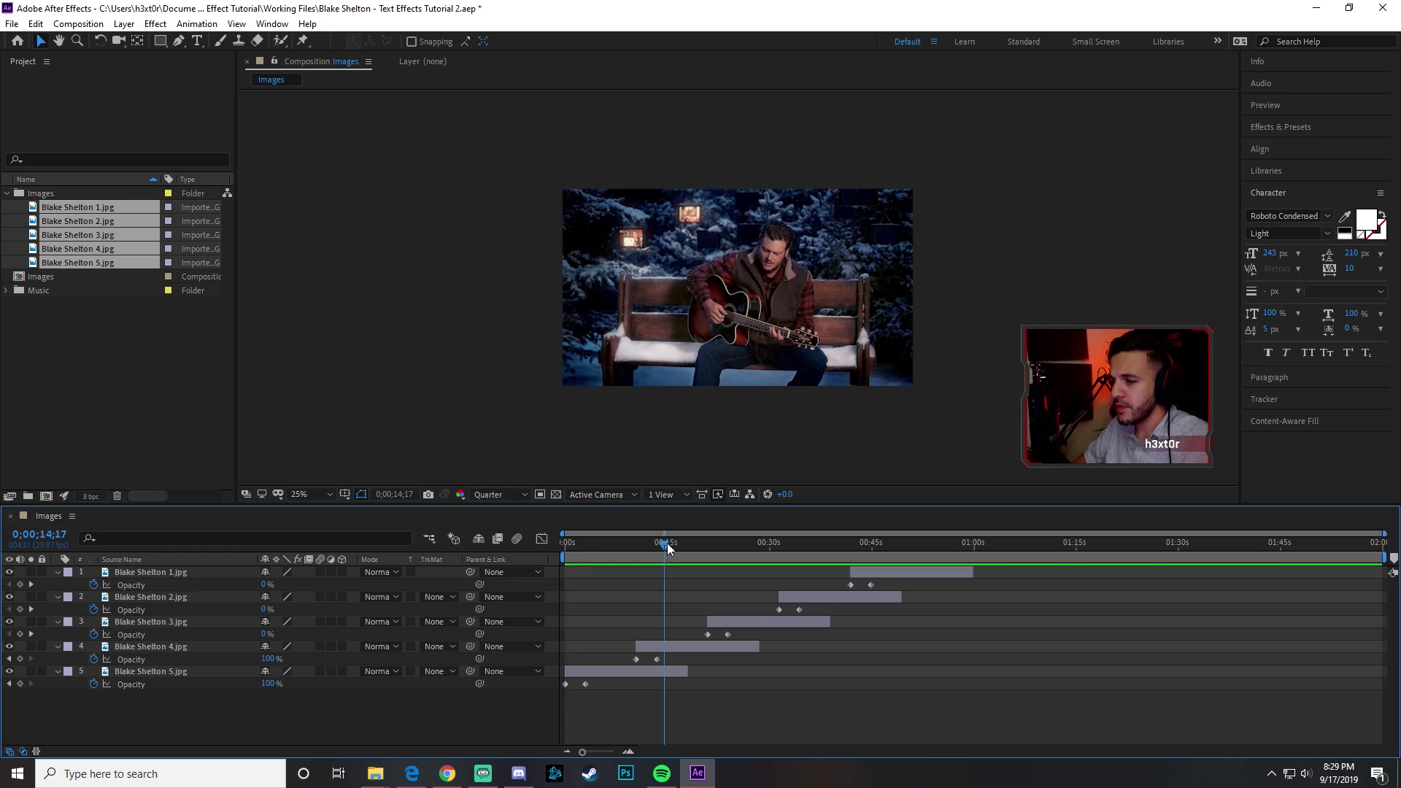
key("space")
key("space")
key("space")
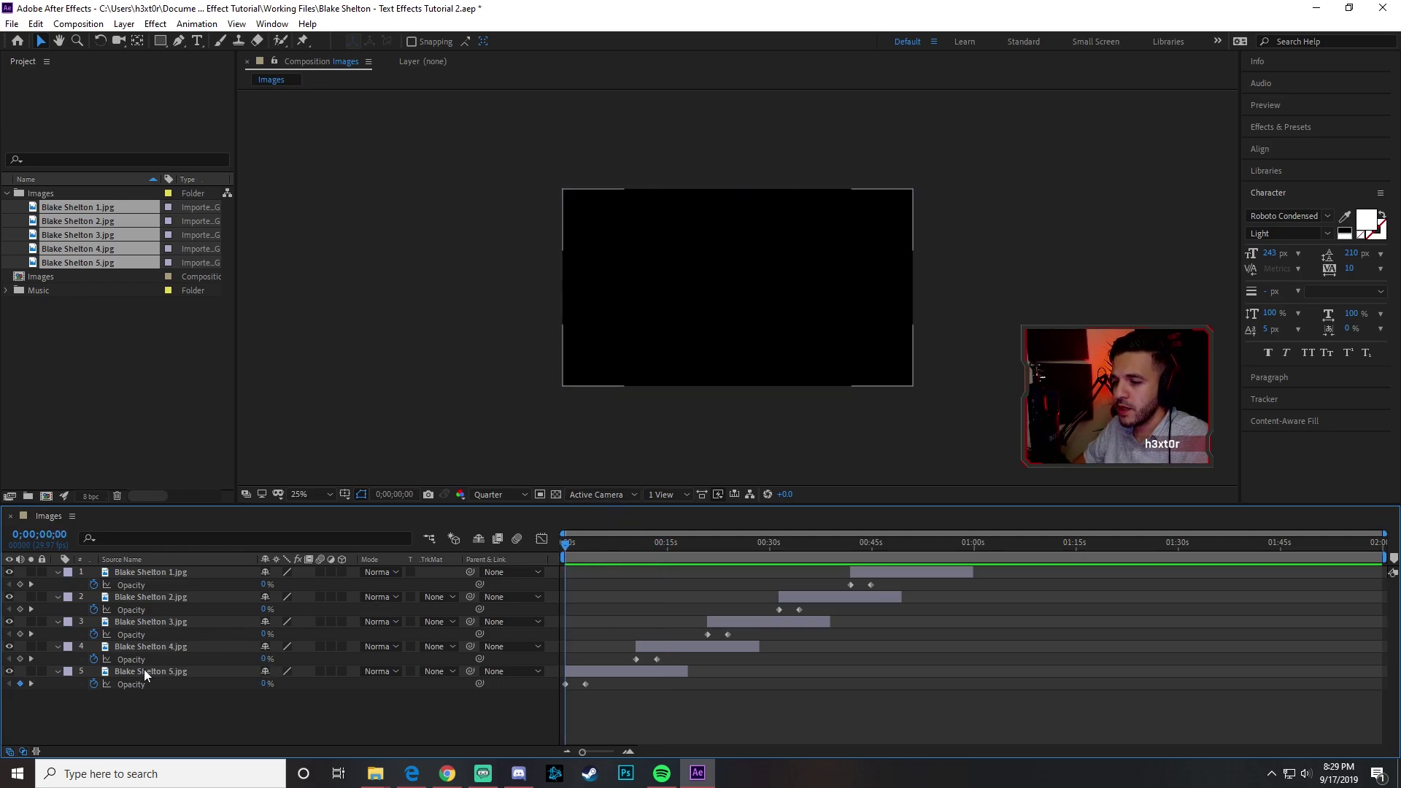
- Show the Scale property instead of Opacity for all five image layers
left_click(144, 672)
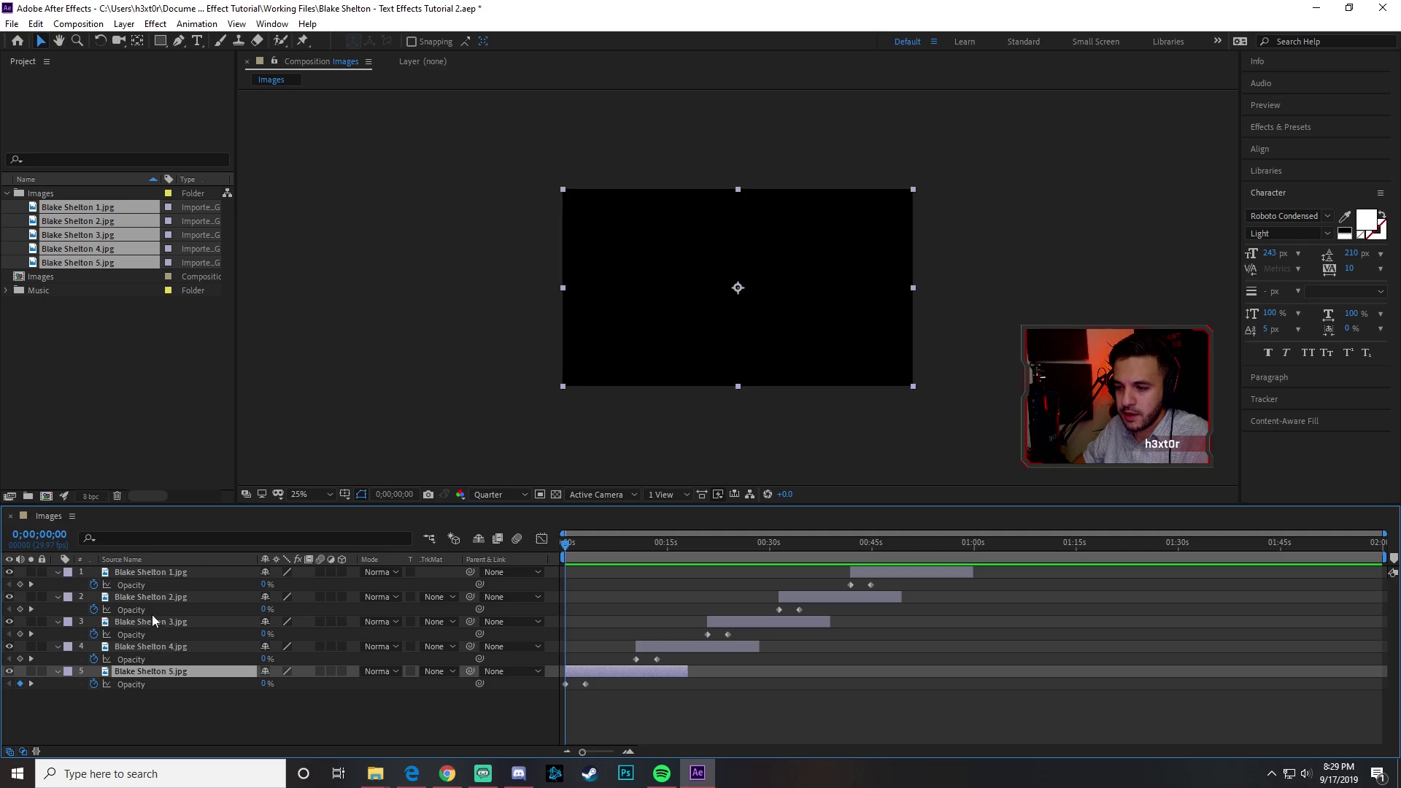
left_click_drag(239, 722, 120, 571)
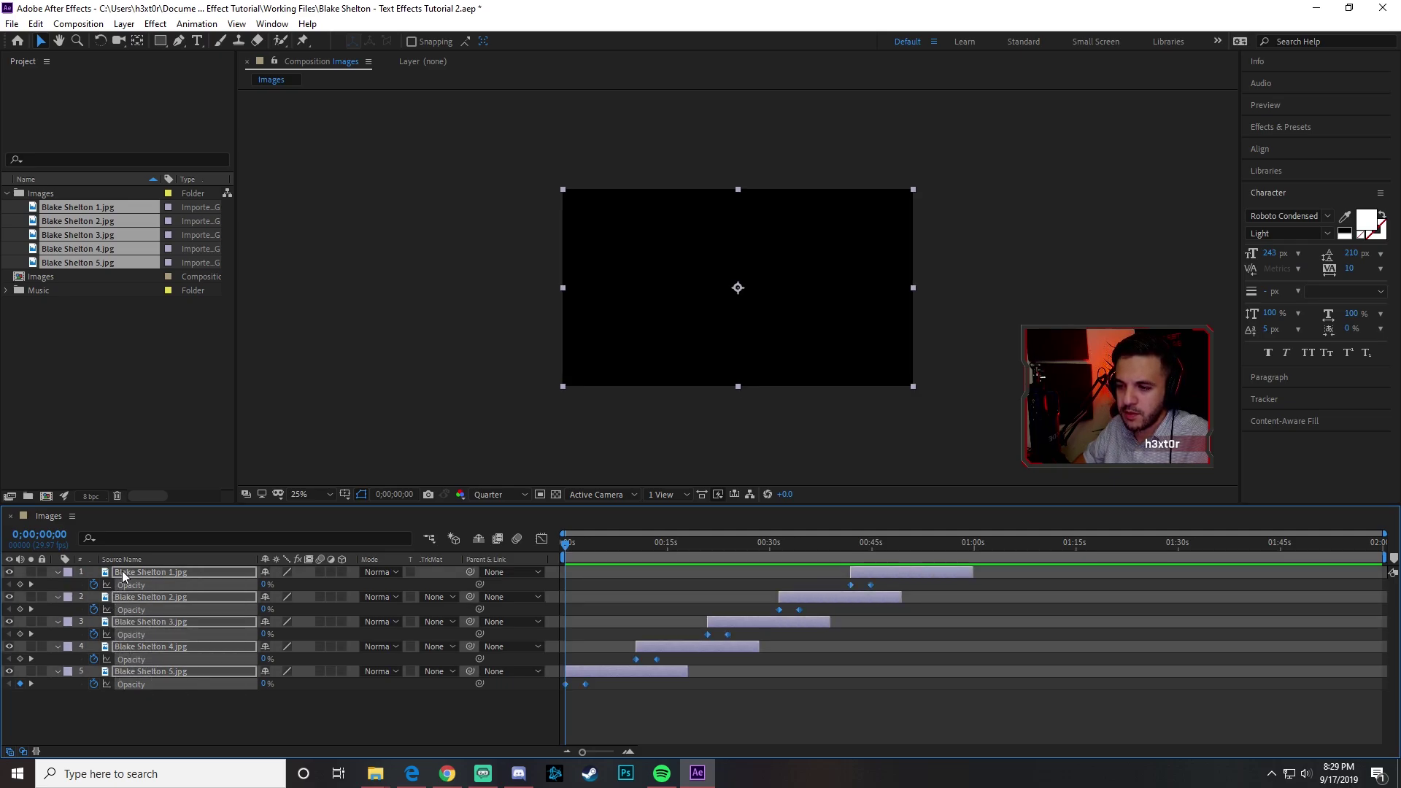
key("t")
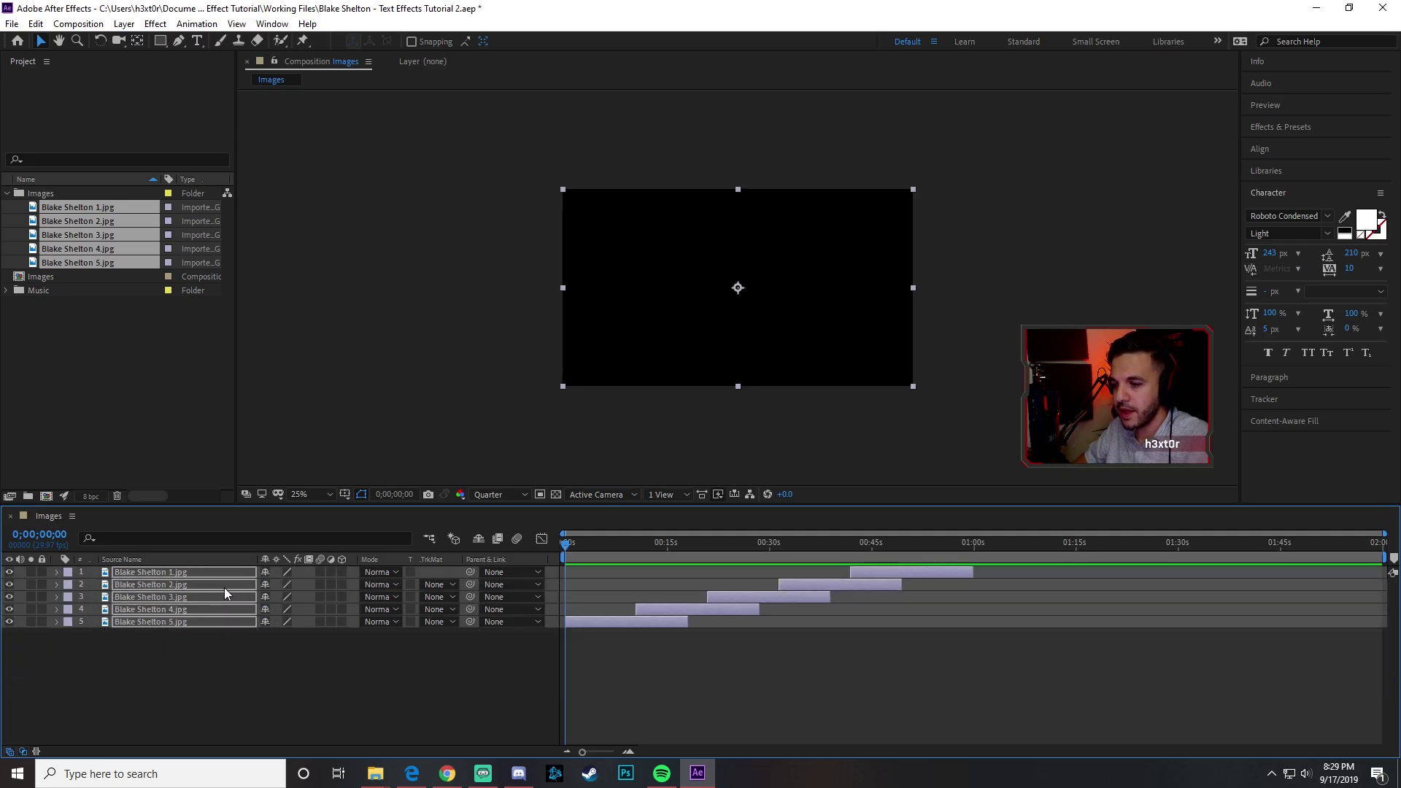
key("s")
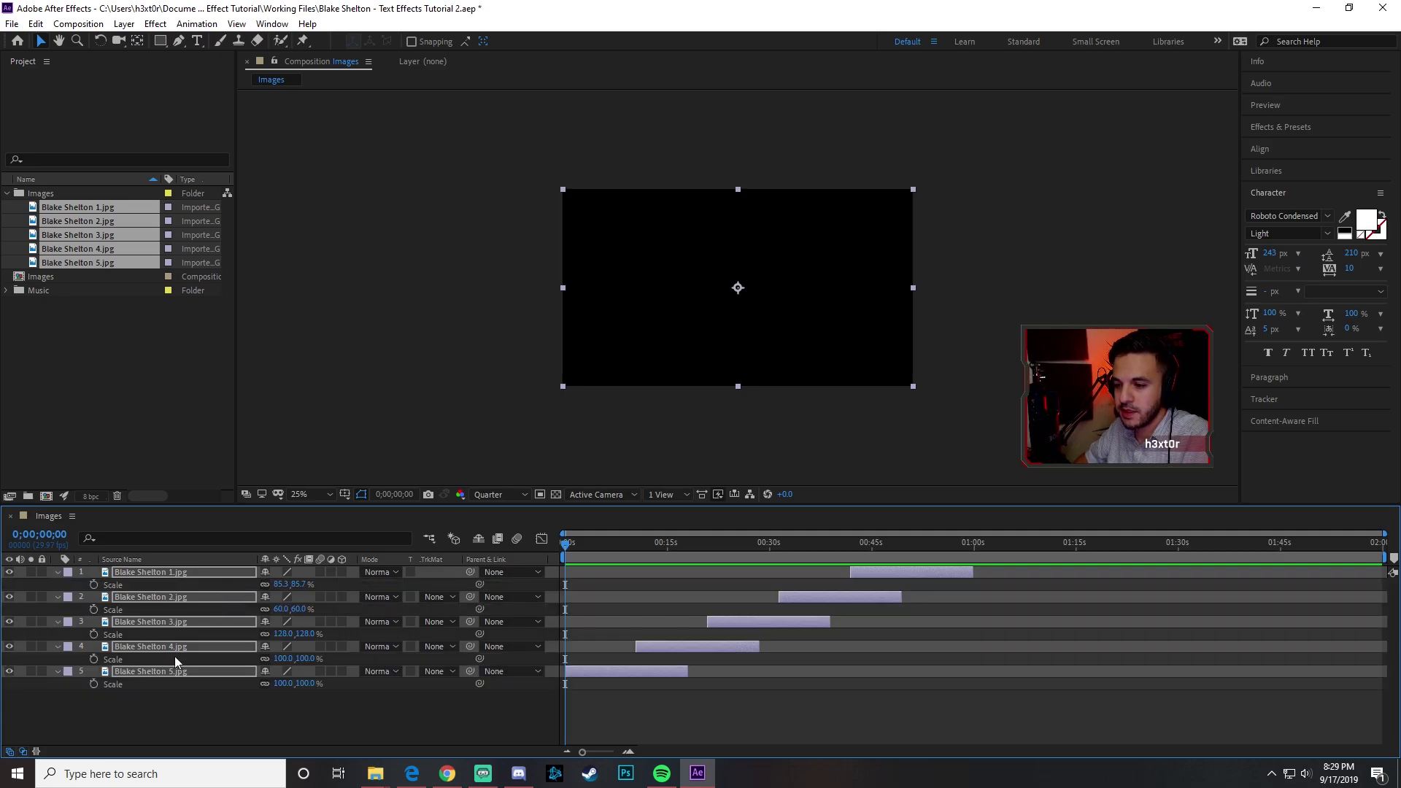
left_click(432, 711)
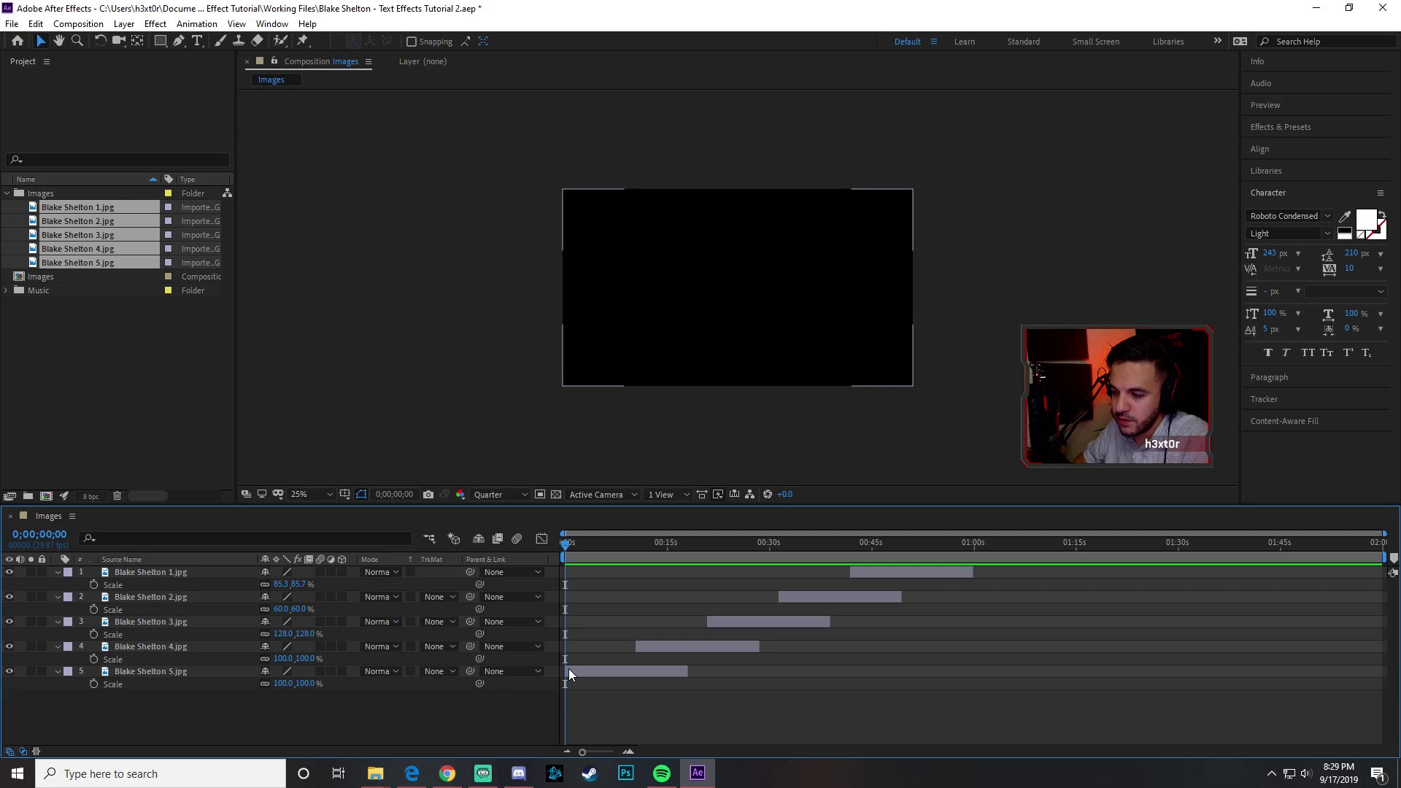
- Keyframe the Scale of Blake Shelton 5.jpg from 100% at 0;00;00;00 to 150% at its end, 0;00;17;26
left_click(94, 684)
left_click_drag(571, 543, 688, 563)
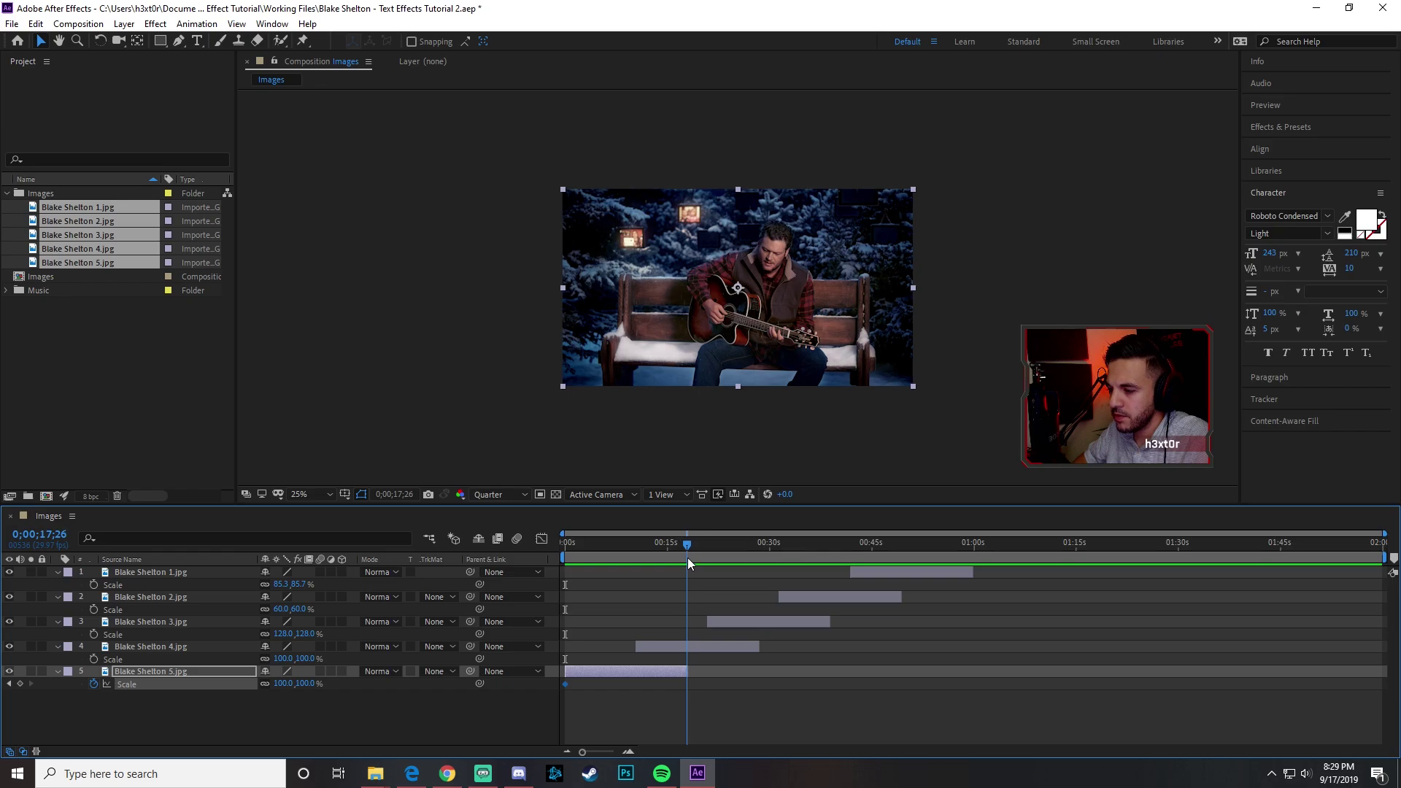
left_click(283, 683)
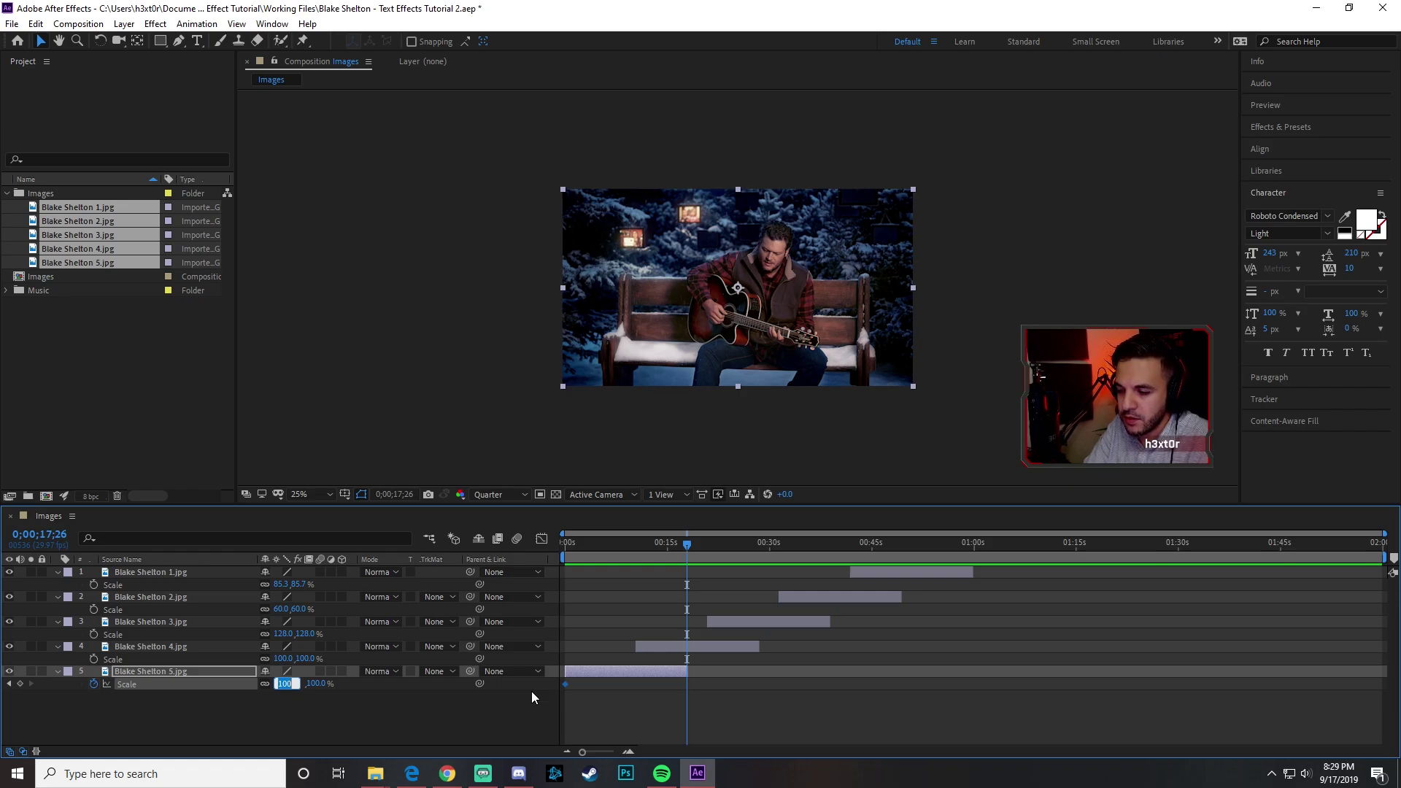
type("1")
key("Return")
- Keyframe the Scale of Blake Shelton 4.jpg from 100% at its start, 0;00;10;11, to 150% at its end, 0;00;28;14
left_click(654, 647)
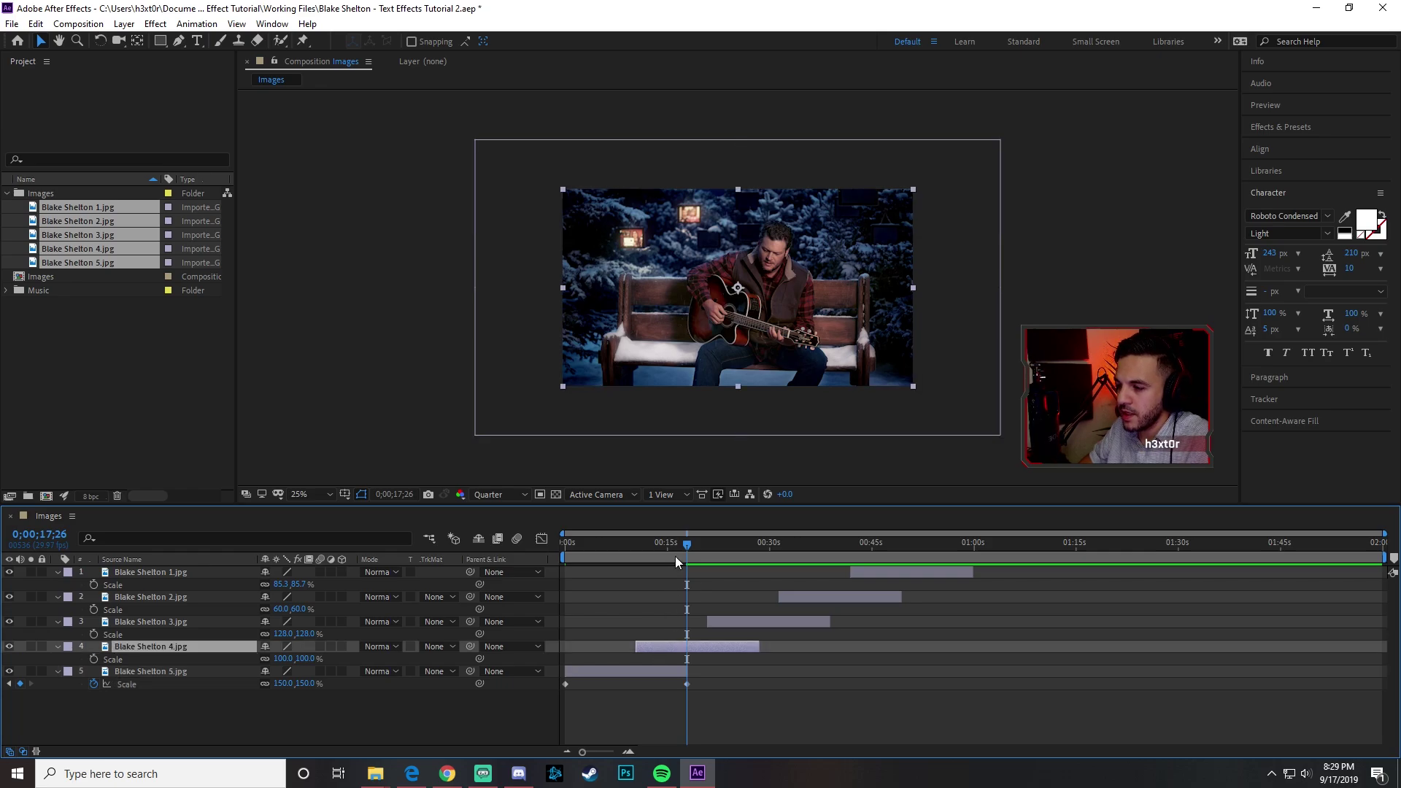
left_click_drag(683, 544, 632, 551)
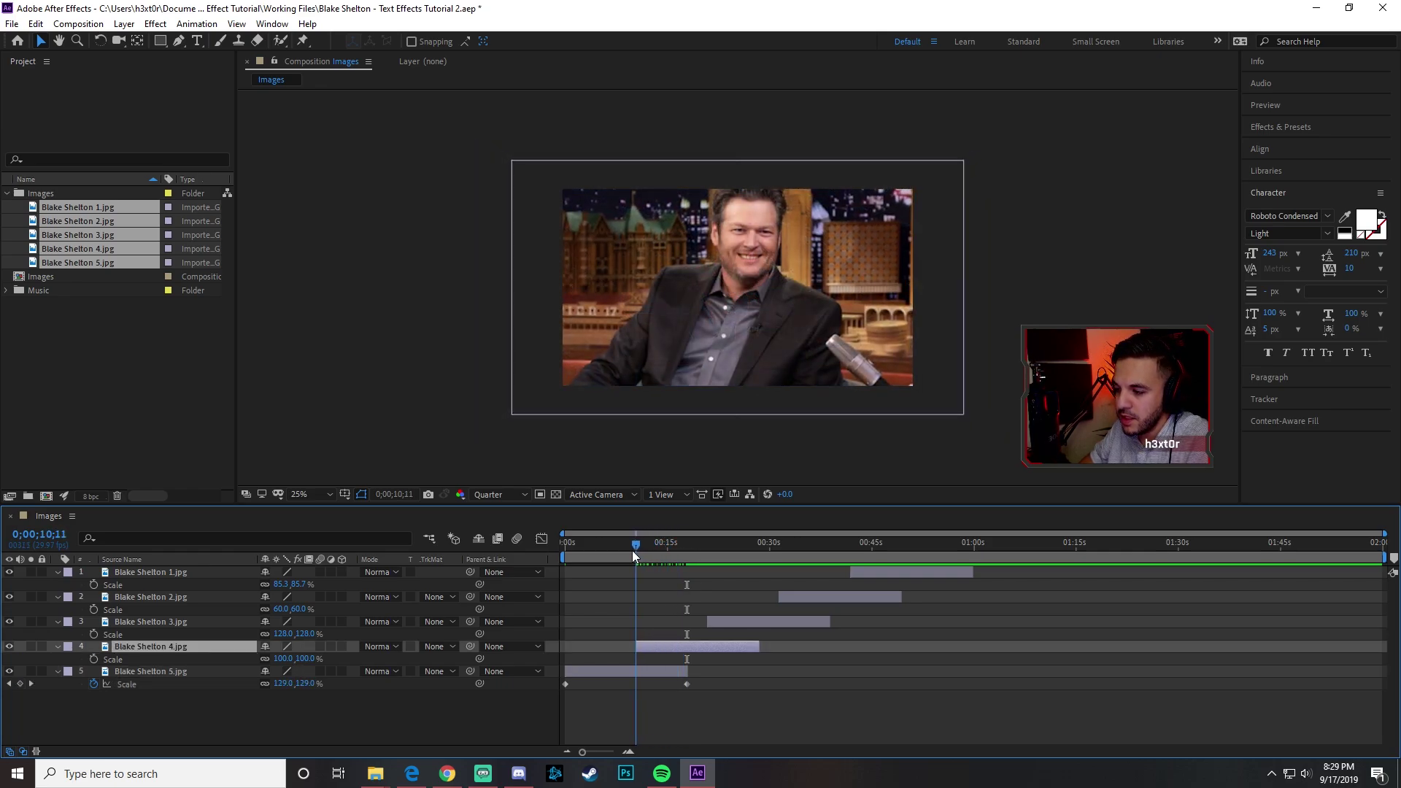
left_click(94, 658)
left_click_drag(637, 544, 759, 551)
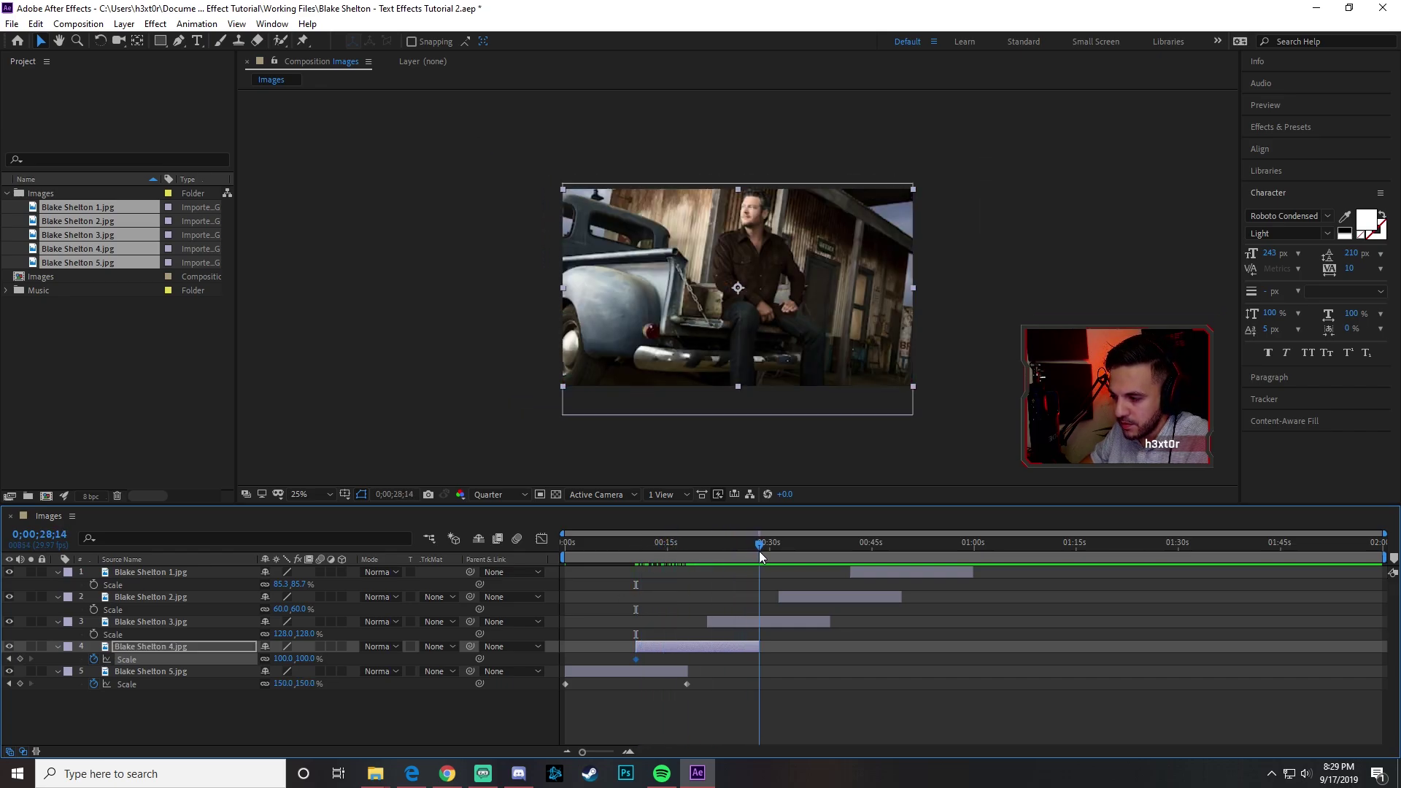
left_click(289, 659)
type("150")
key("Return")
- Keyframe the Scale of Blake Shelton 3.jpg from 128% at its start, 0;00;20;26, to 160% at its end, 0;00;38;22
left_click_drag(754, 549, 706, 546)
left_click(718, 622)
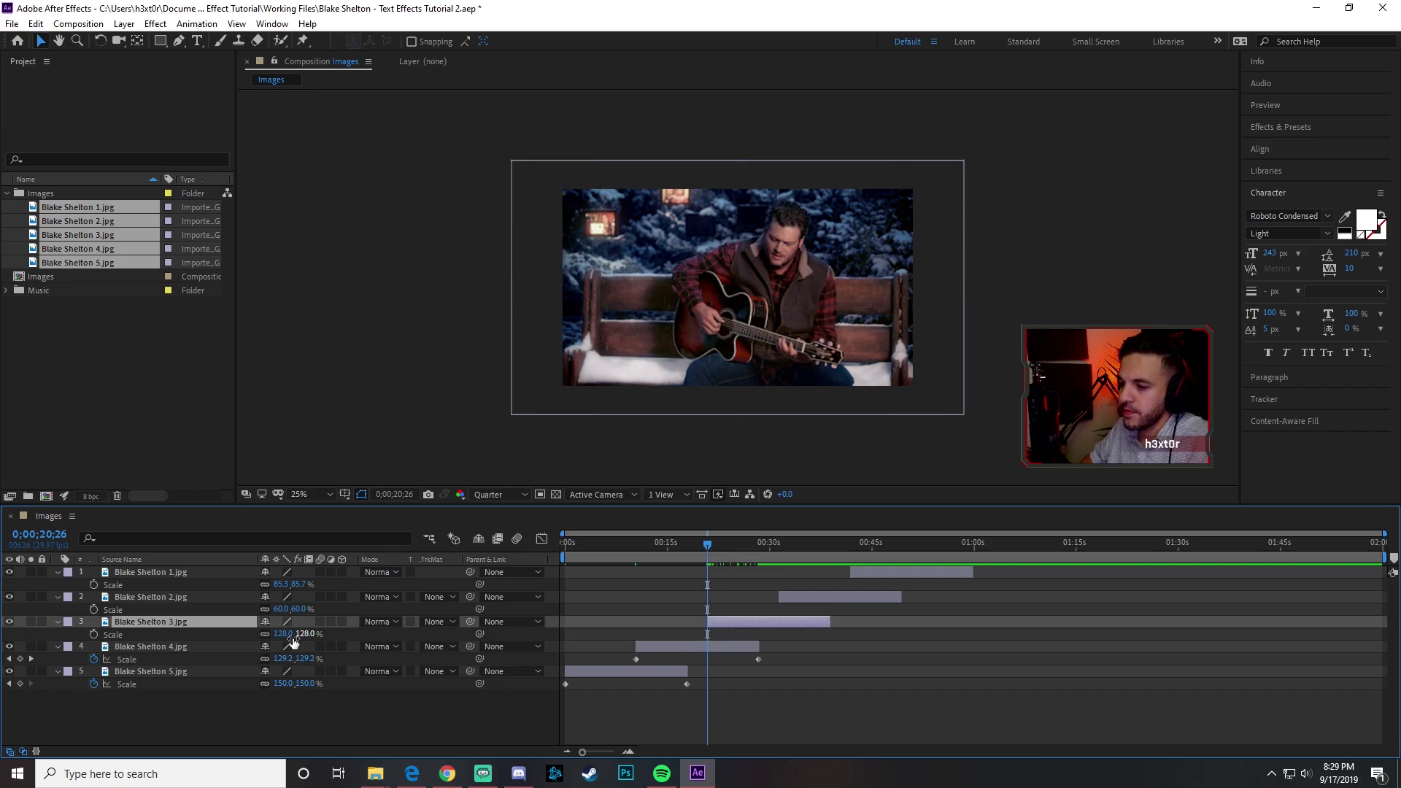
left_click(93, 635)
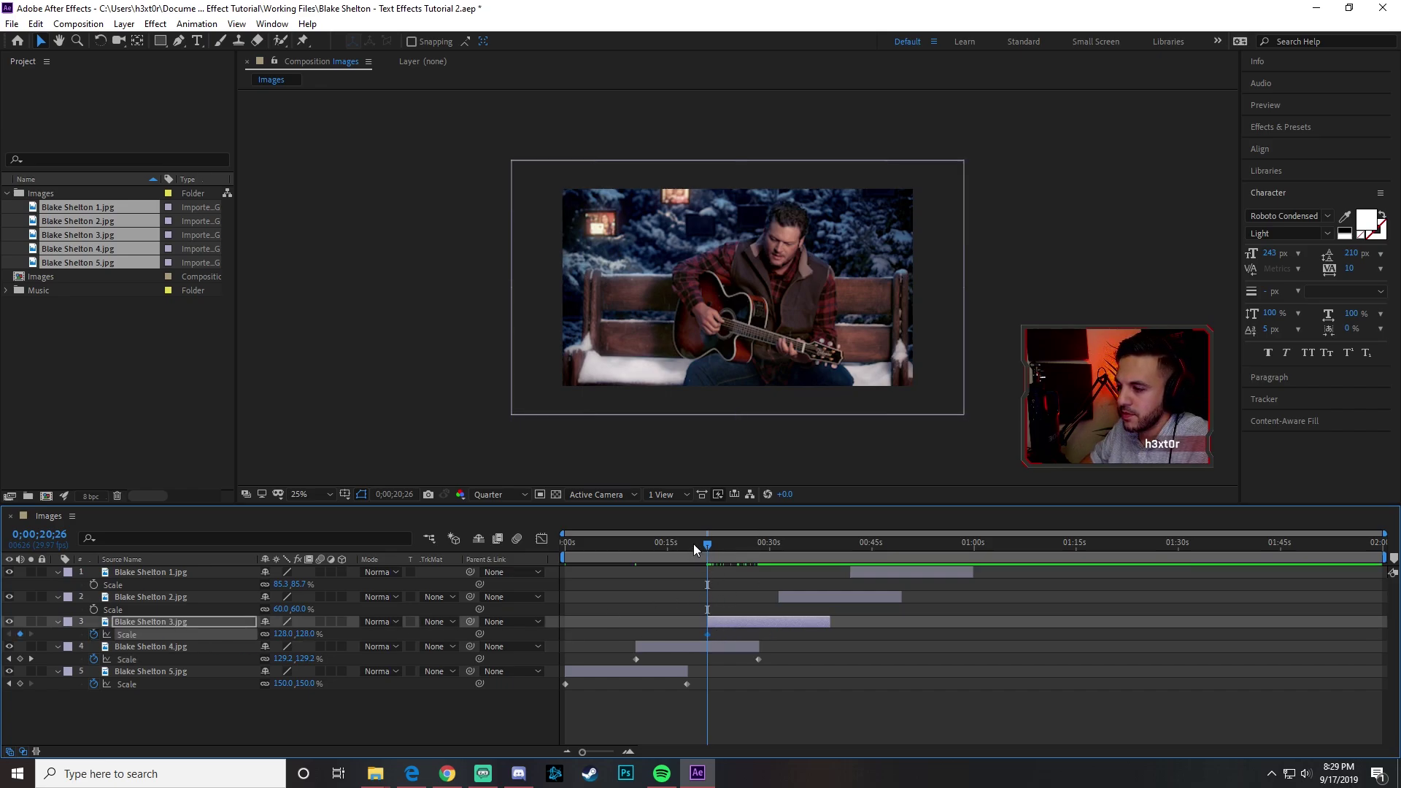
left_click_drag(716, 544, 830, 547)
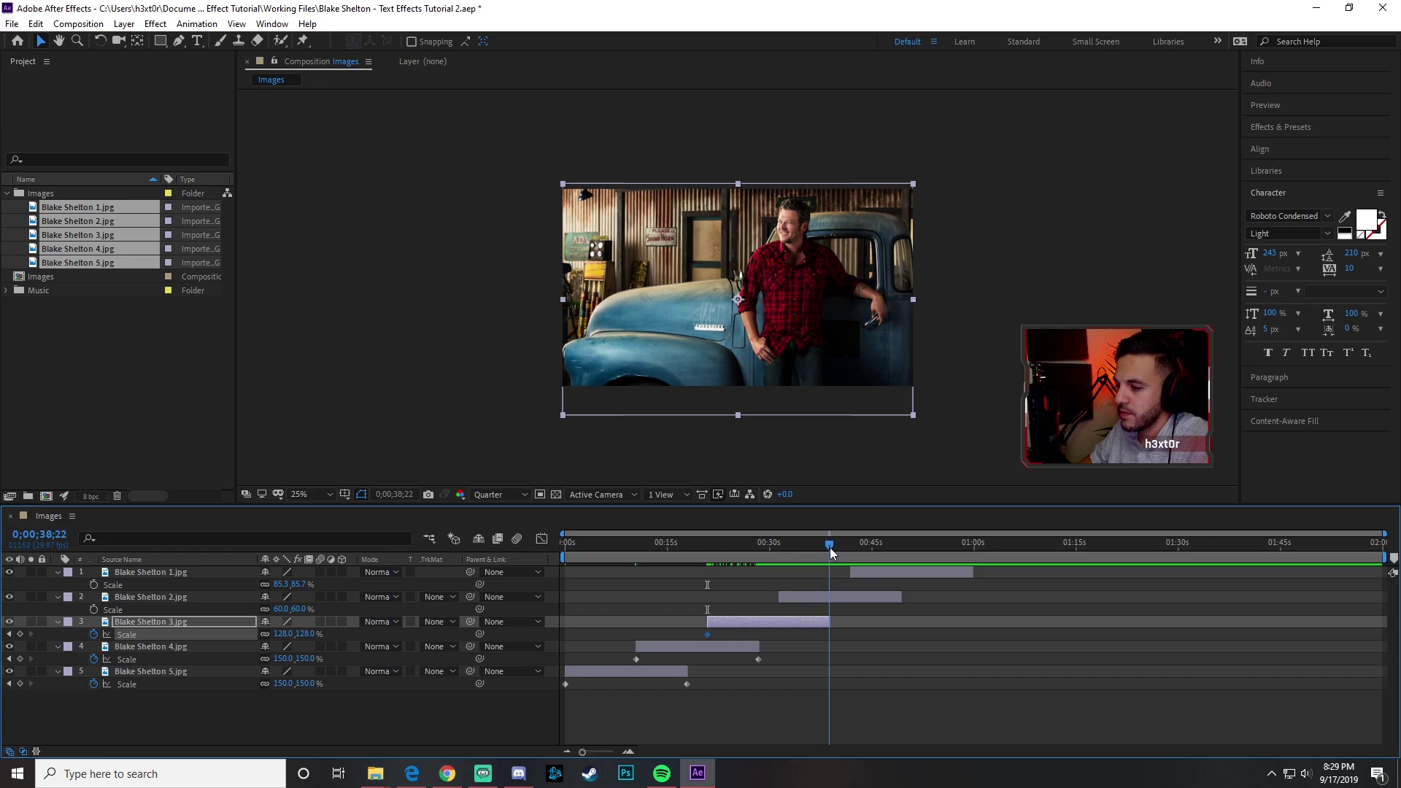
left_click(284, 634)
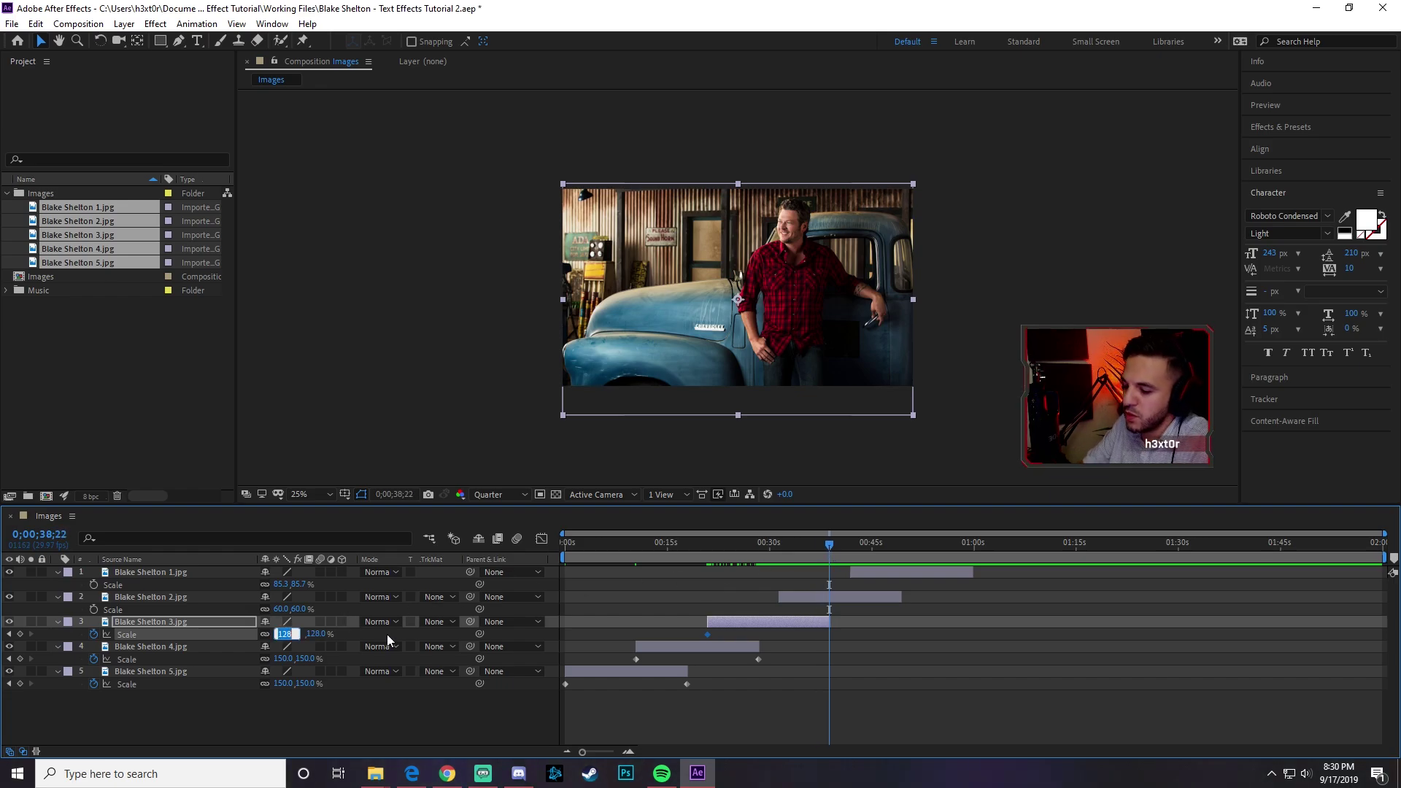
type("160")
key("Return")
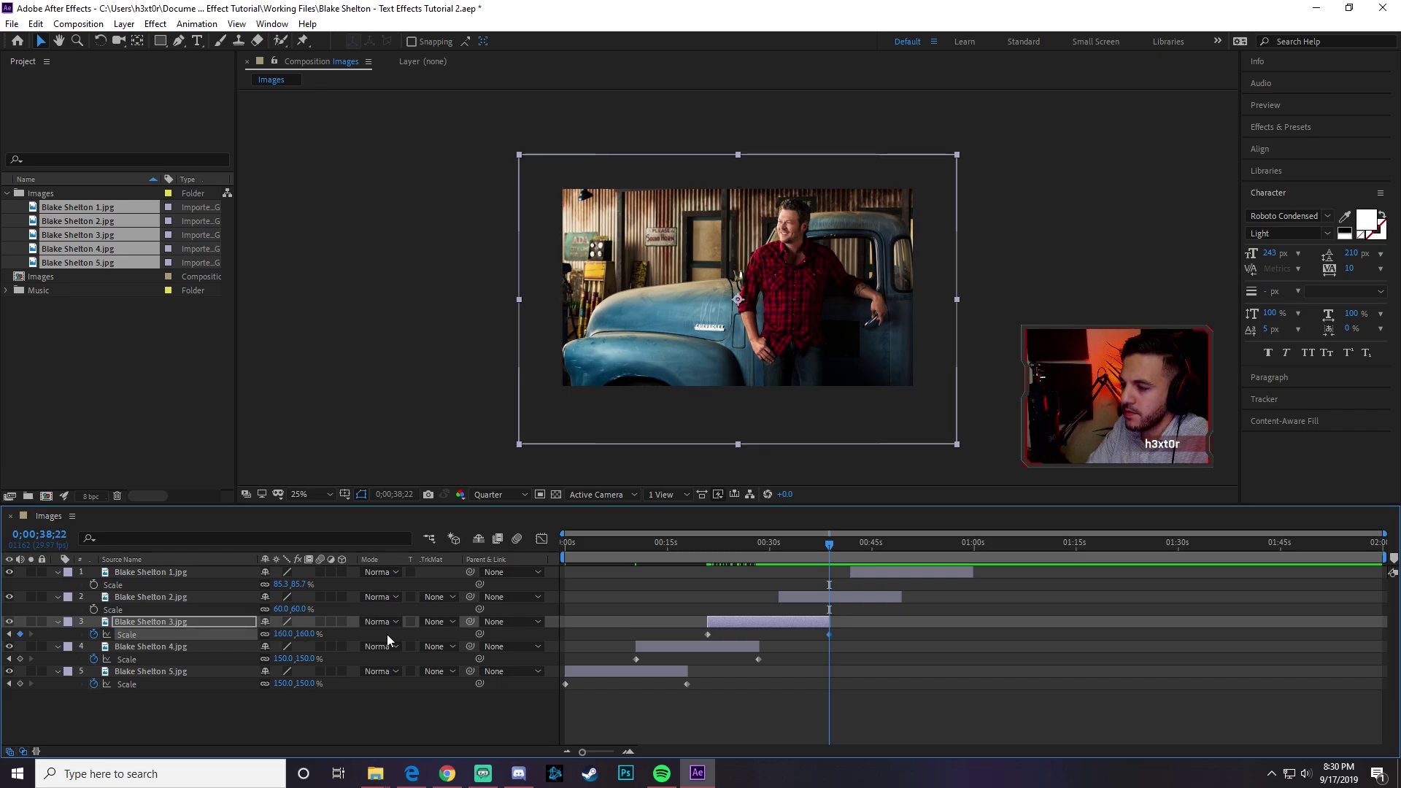
- Set a 60% Scale keyframe for Blake Shelton 2.jpg at its start, 0;00;31;11, and go to its end at 0;00;49;07
left_click_drag(830, 545, 778, 541)
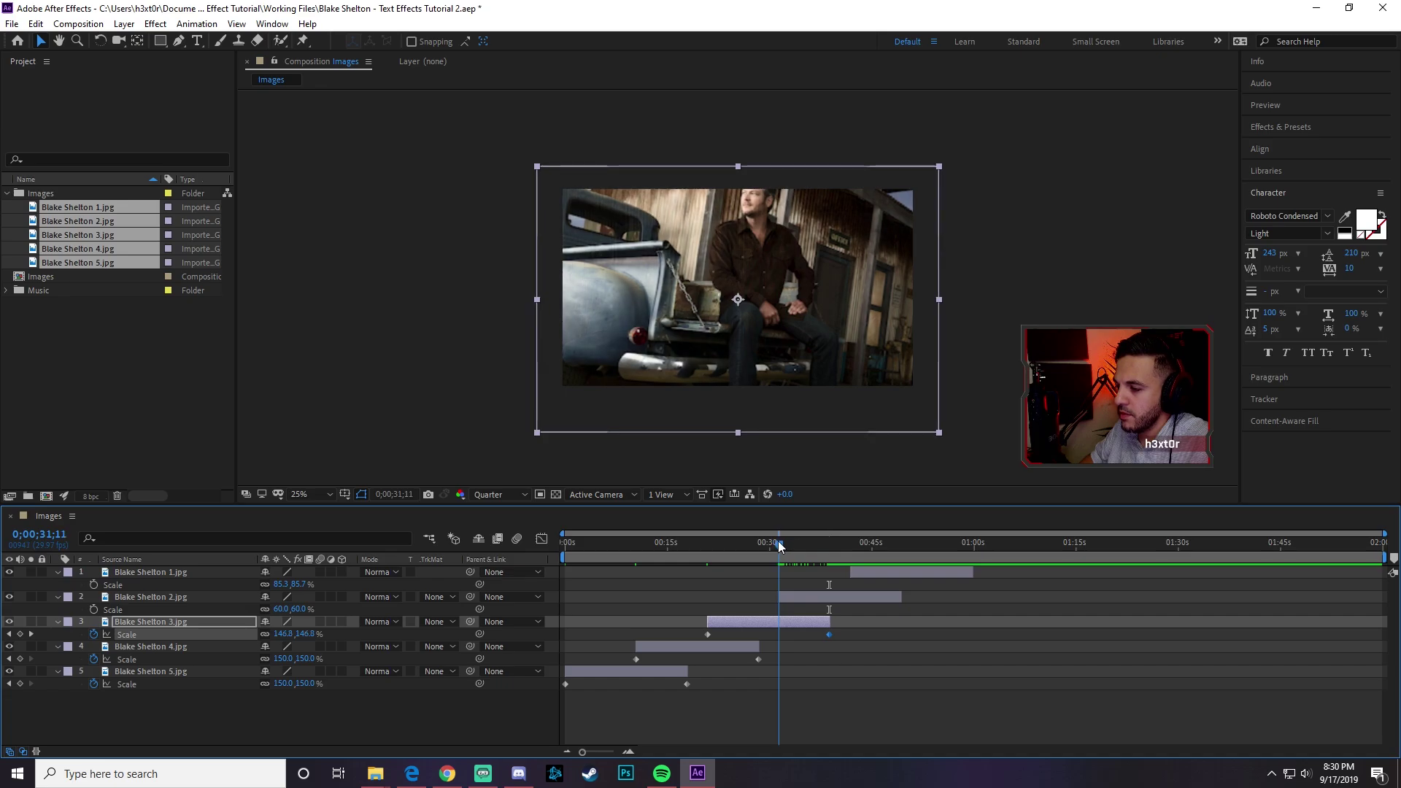
left_click(794, 597)
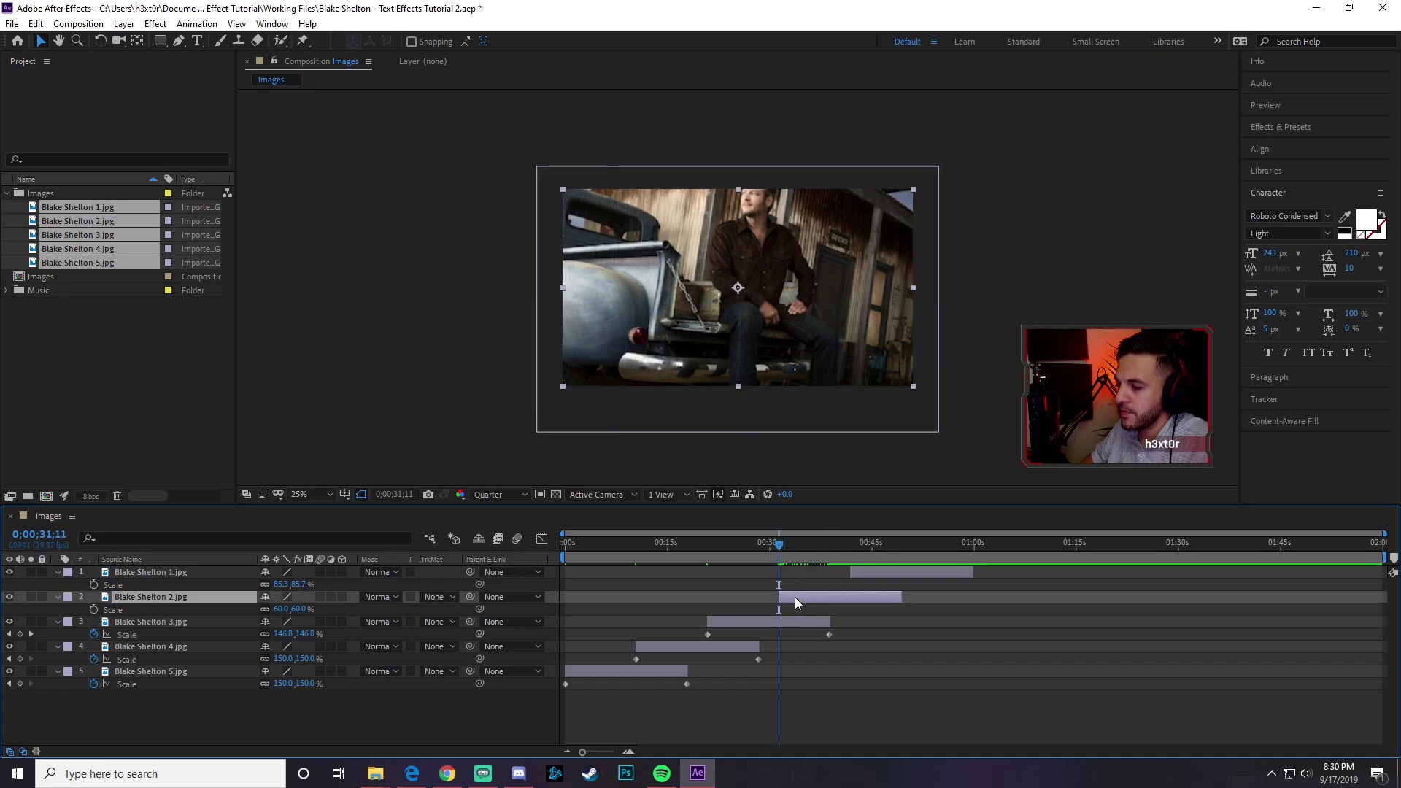
left_click(93, 609)
left_click_drag(787, 547, 901, 549)
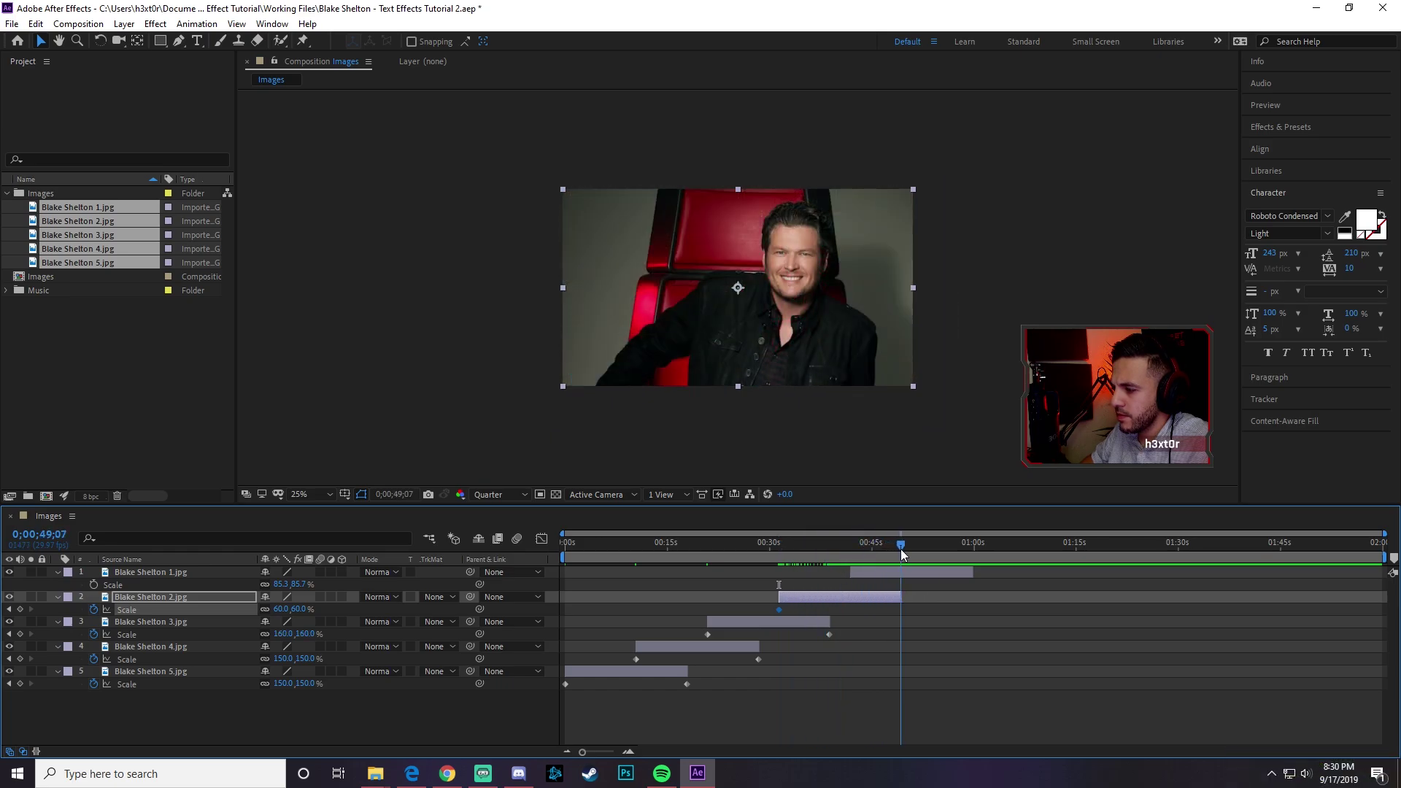
- Try a 130% end Scale for Blake Shelton 2.jpg, check the zoom around 0;00;39;21, and undo it
left_click(282, 609)
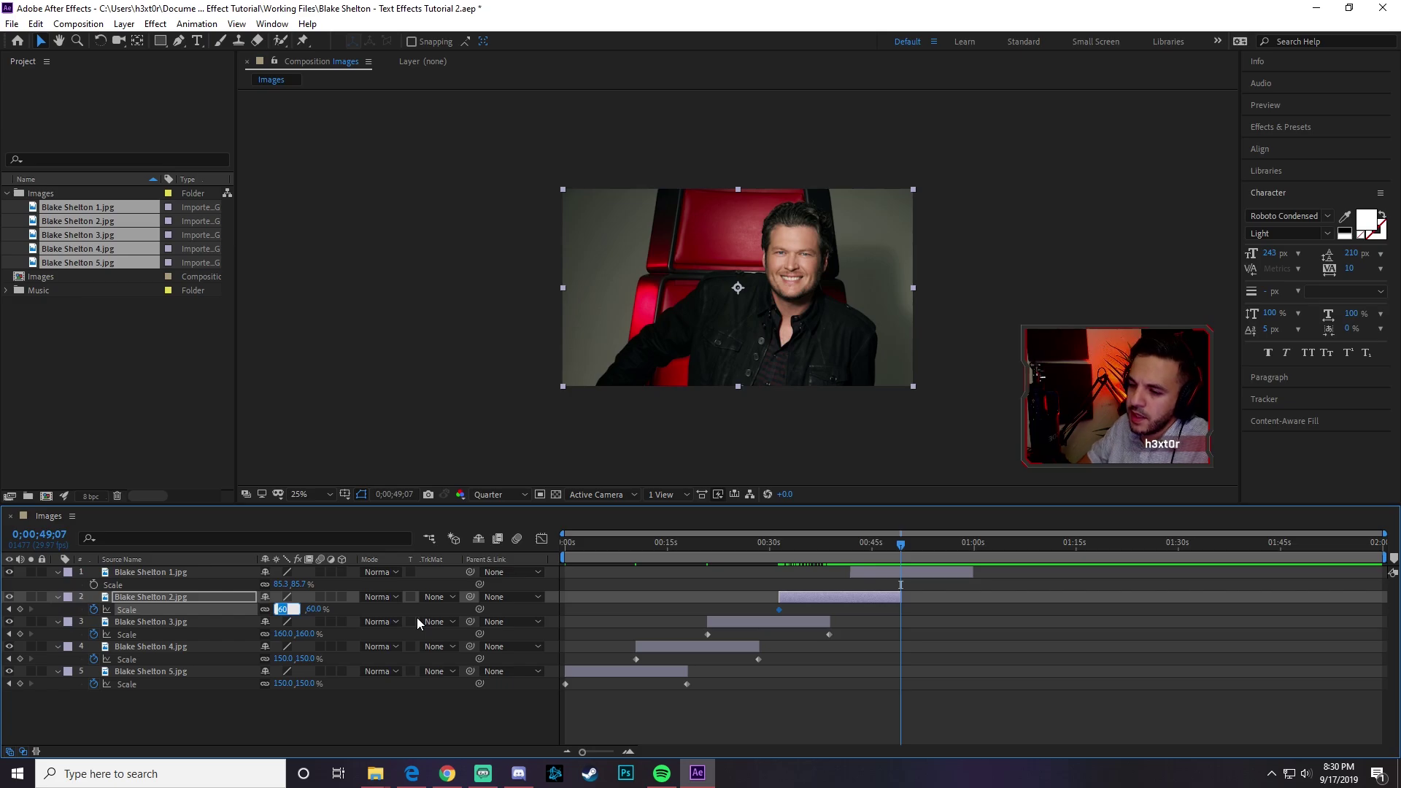
type("130.0")
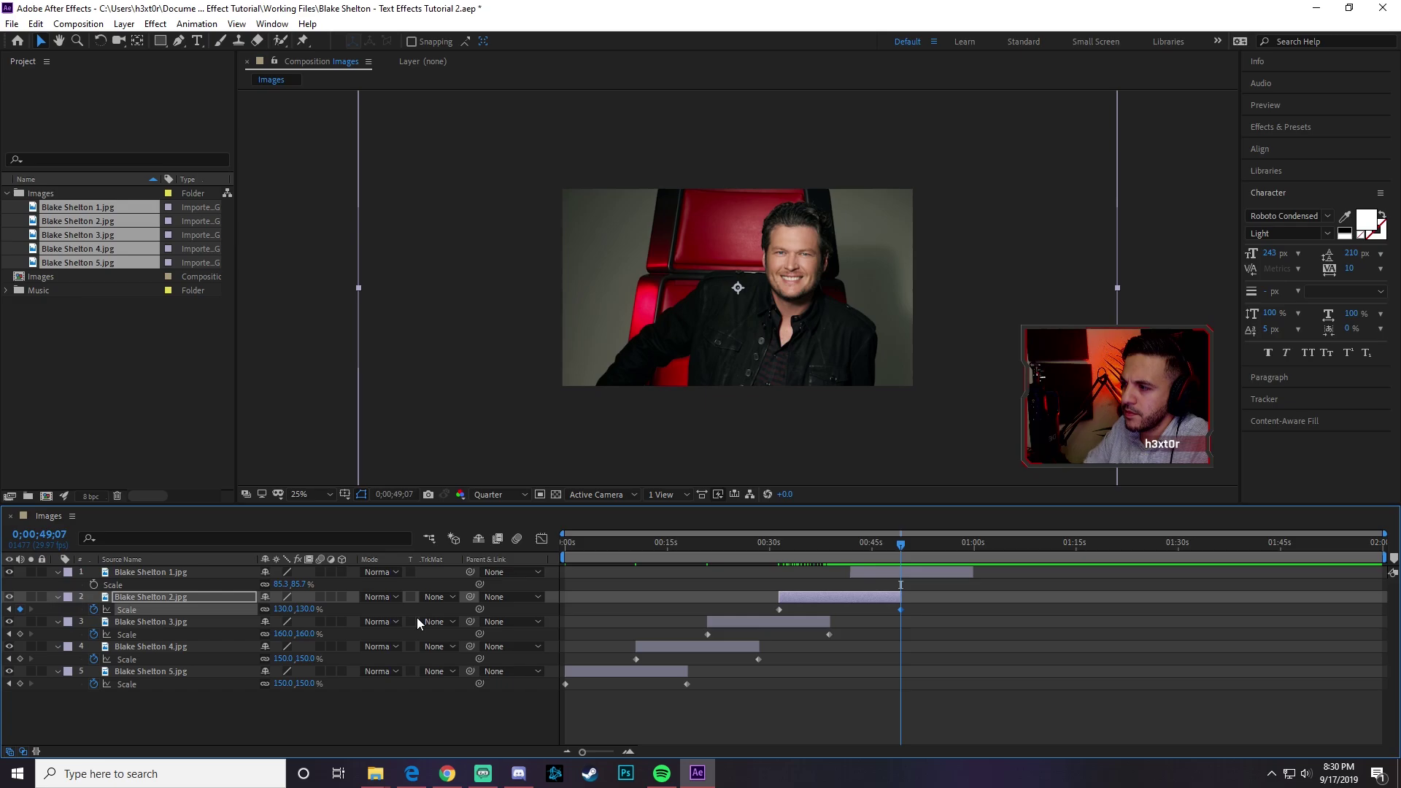
key("Return")
left_click_drag(901, 545, 835, 544)
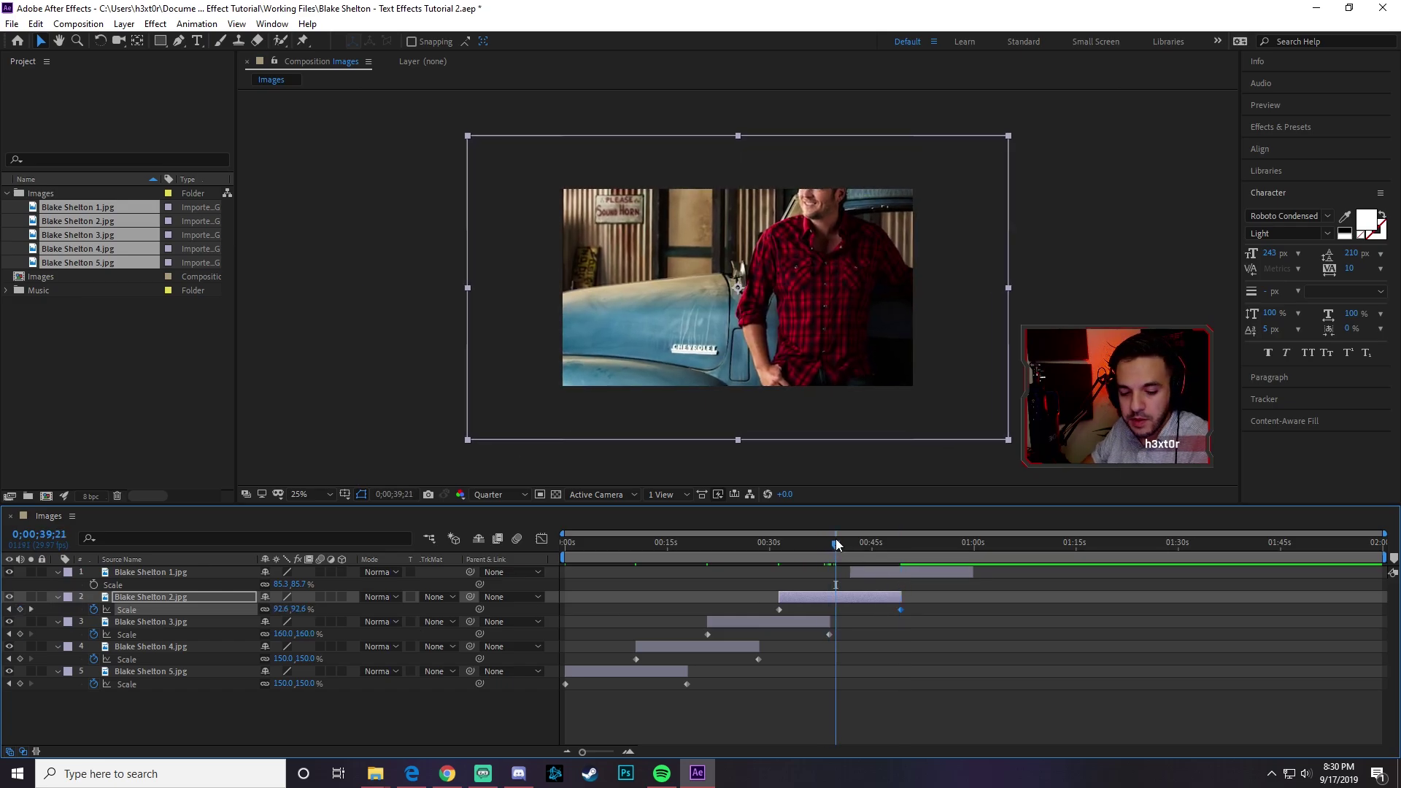
key("ctrl+z")
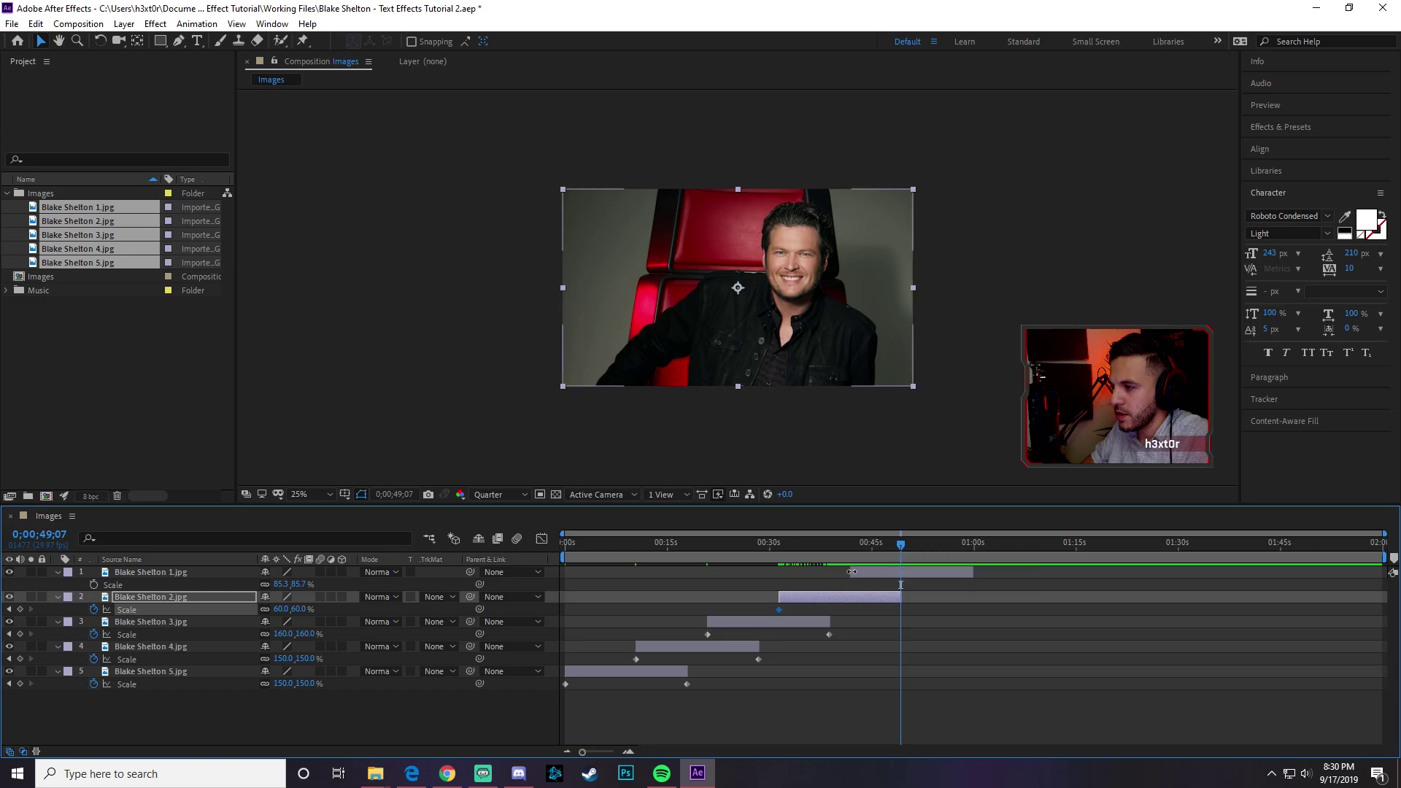
- Set the end Scale keyframe of Blake Shelton 2.jpg to 100% at 0;00;49;07
left_click(282, 609)
type("100")
key("Return")
- Keyframe the Scale of Blake Shelton 1.jpg from its current size at 0;00;41;25 to 115% at its end, 0;00;59;25
left_click_drag(909, 542, 850, 547)
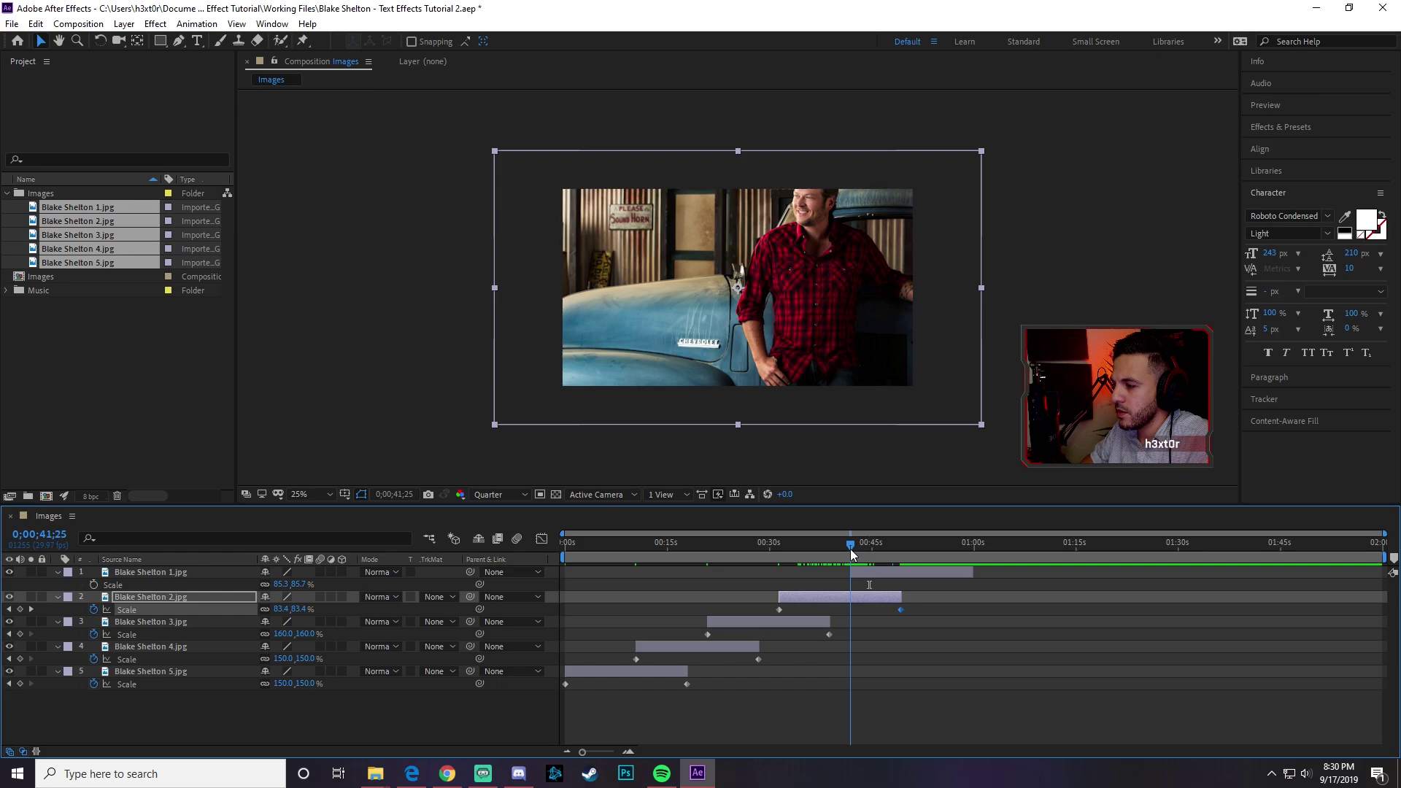
left_click(862, 574)
left_click(94, 584)
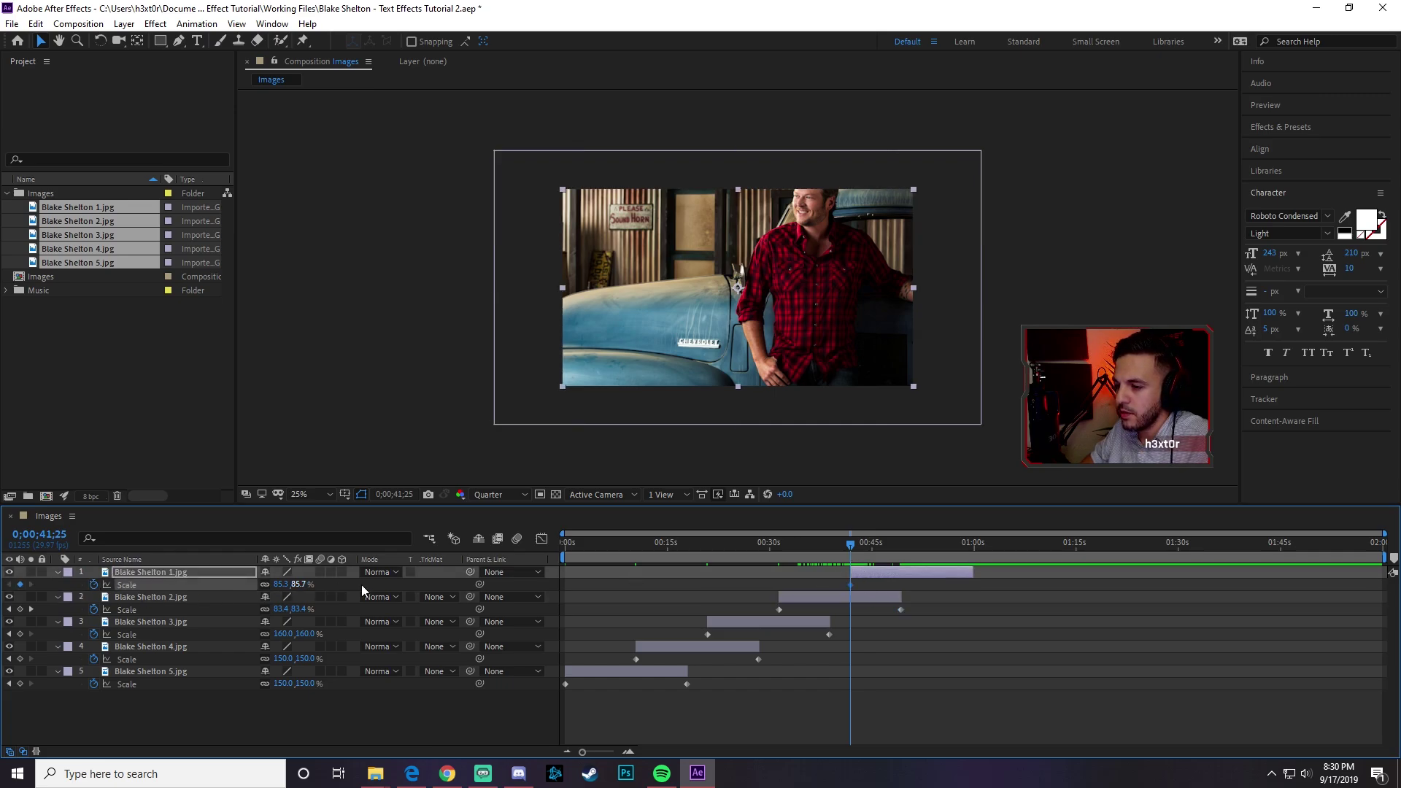
left_click_drag(855, 548, 968, 548)
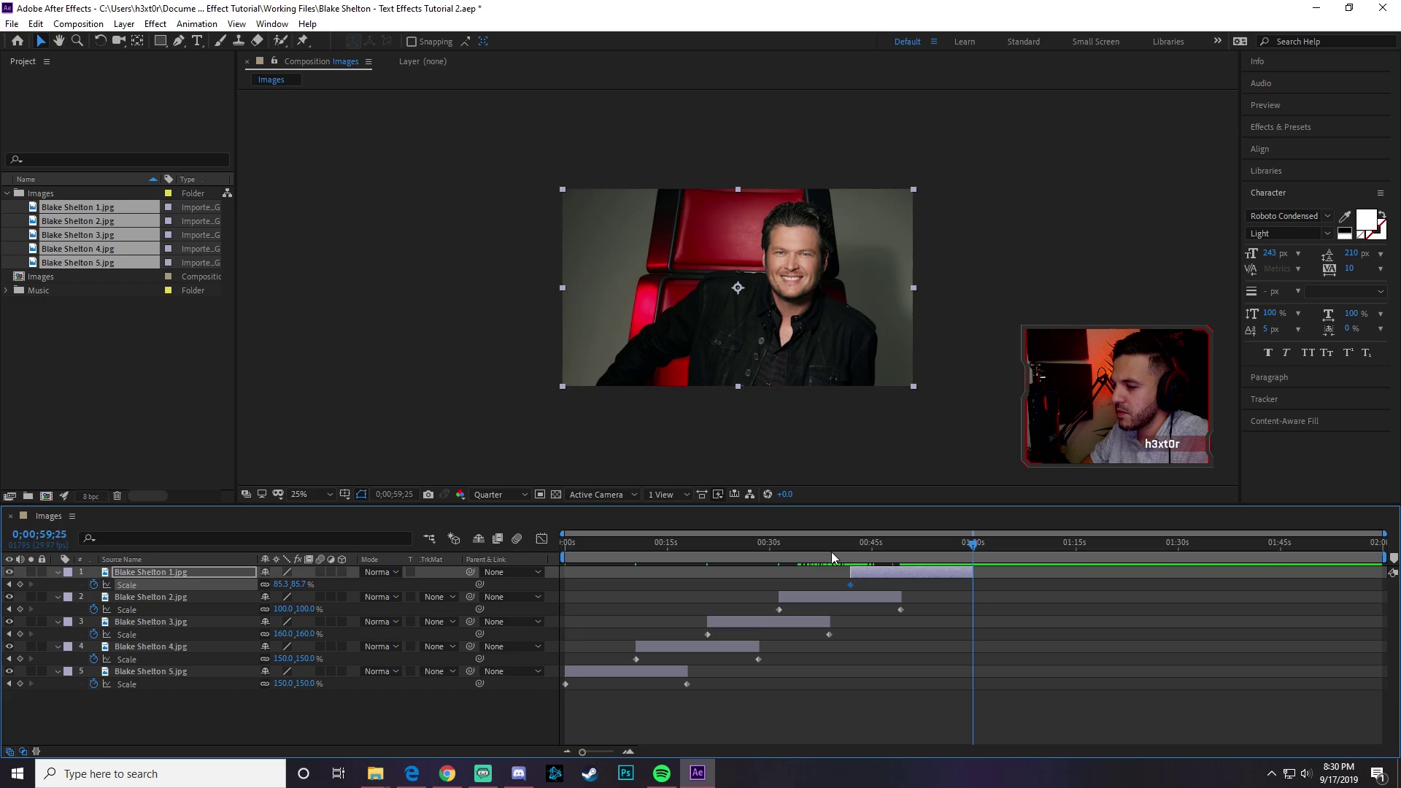
left_click(291, 579)
type("11")
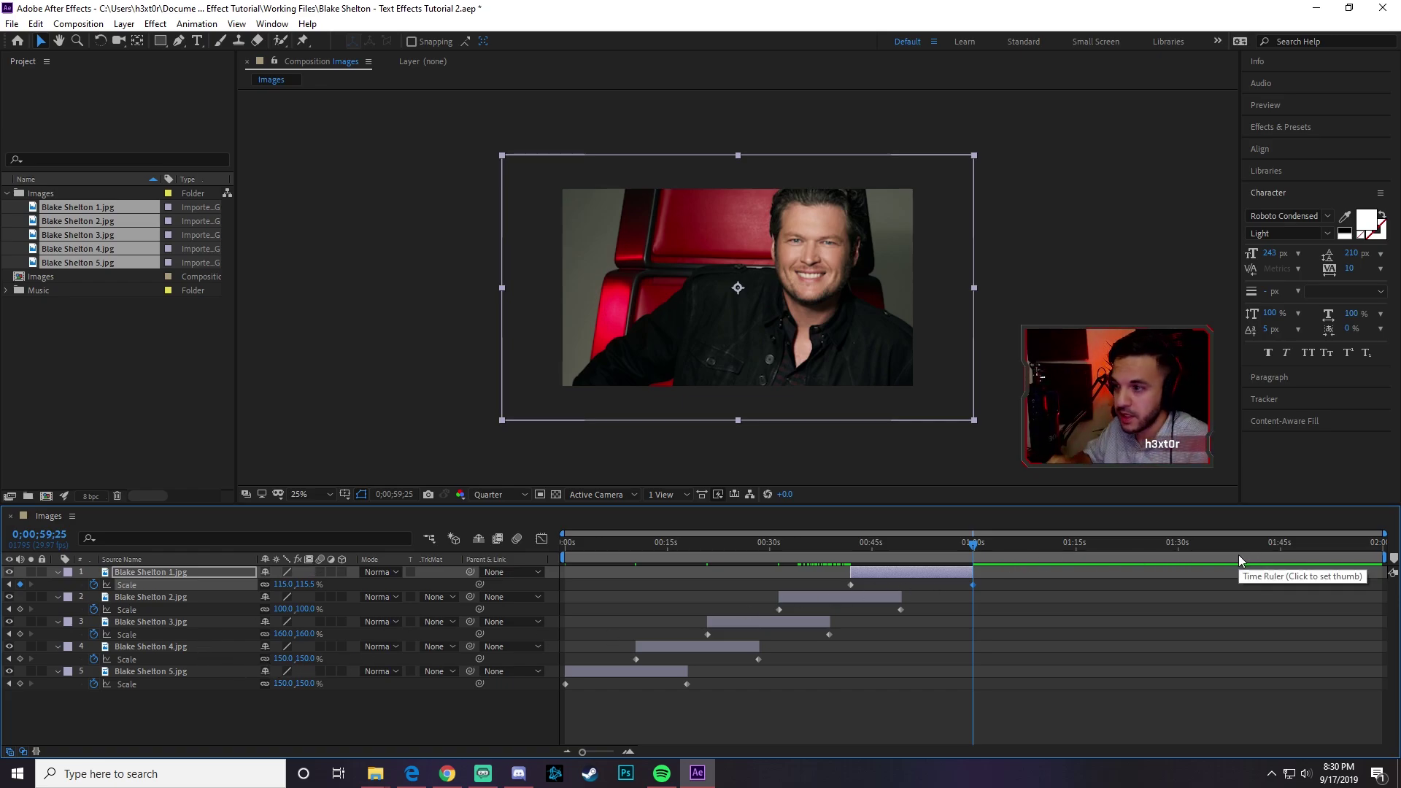
- End the work area at 0;00;59;25, trim the Images composition to it, and return to 0;00;00;00
mouse_move(974, 544)
left_mouse_down()
mouse_move(548, 553)
mouse_move(1318, 562)
mouse_move(974, 547)
left_mouse_up()
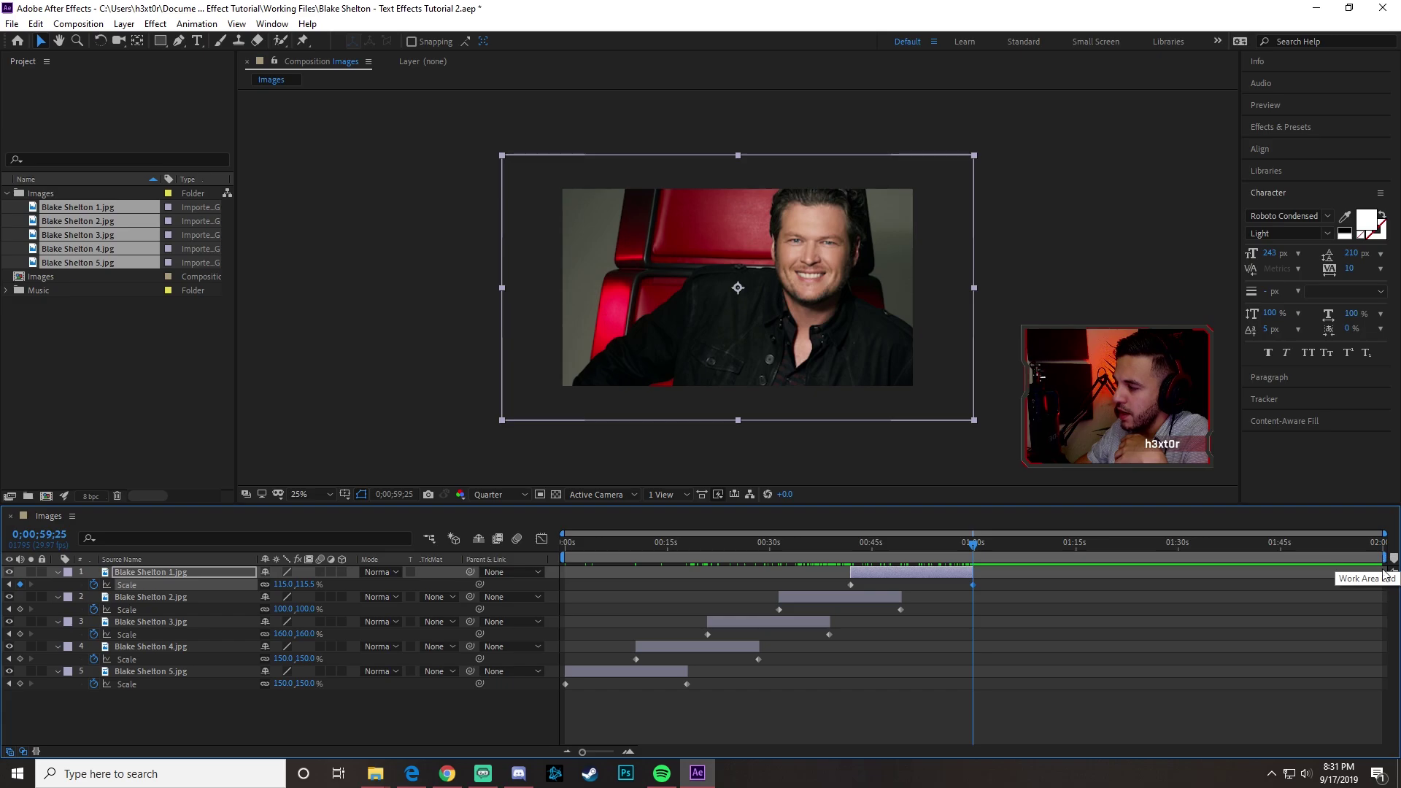
left_click_drag(1387, 558, 978, 581)
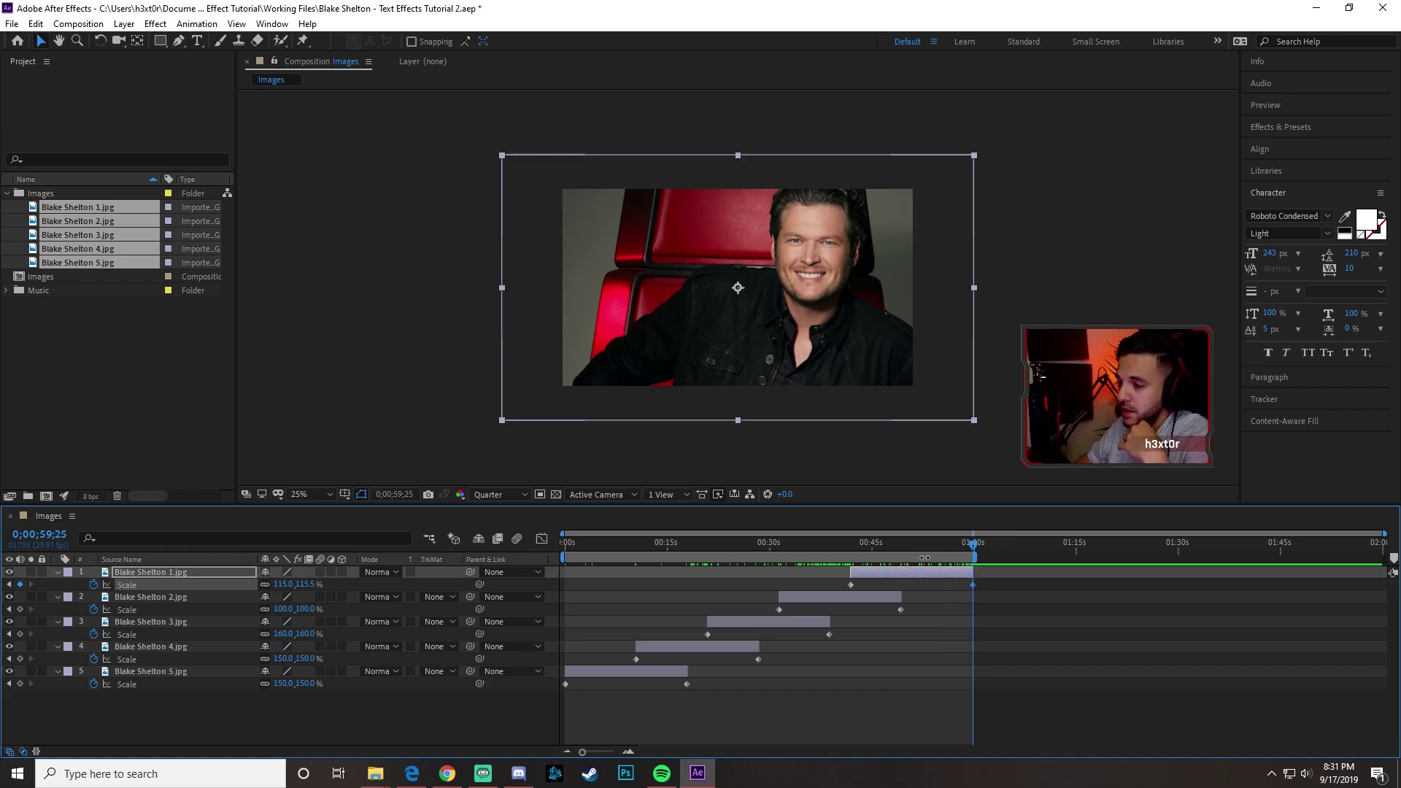
right_click(921, 563)
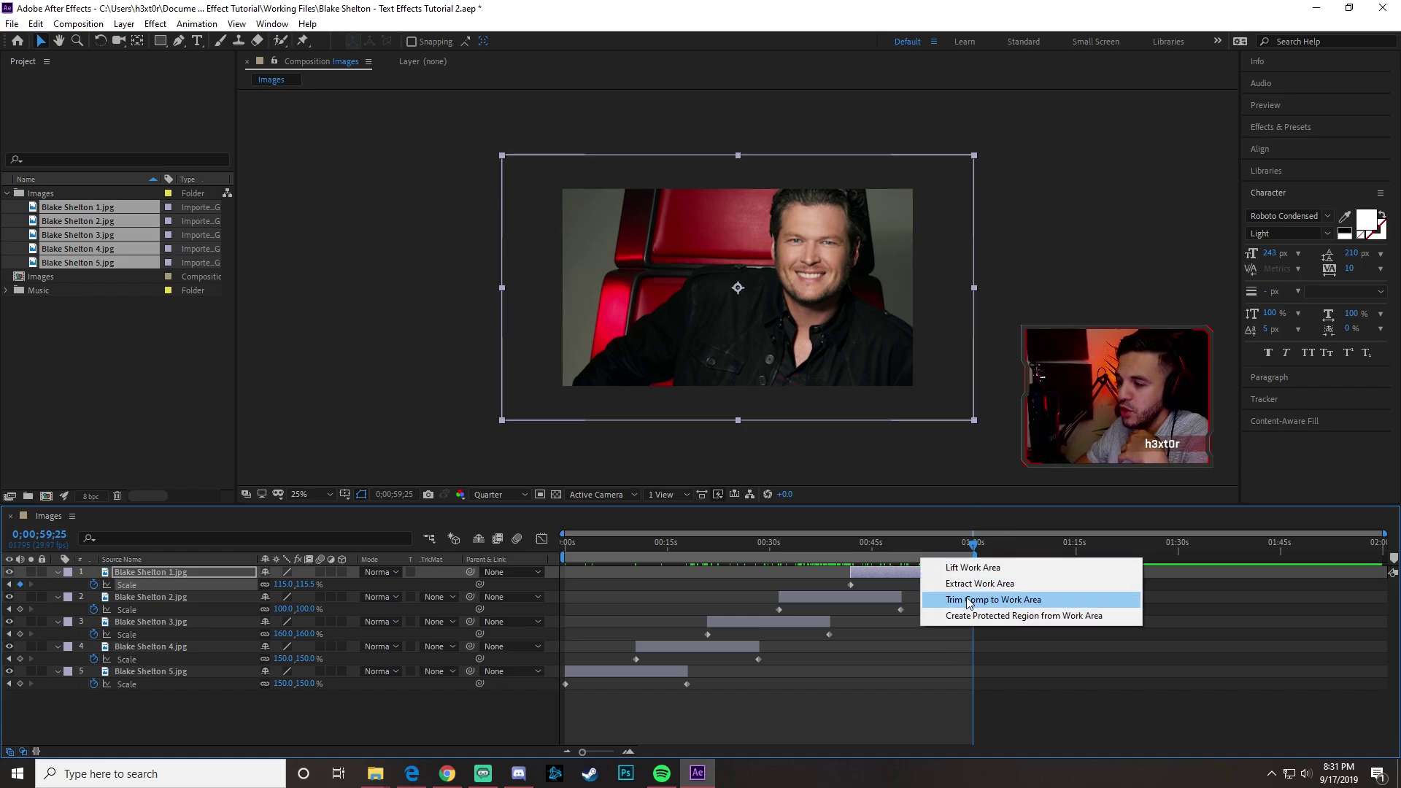
left_click(1015, 601)
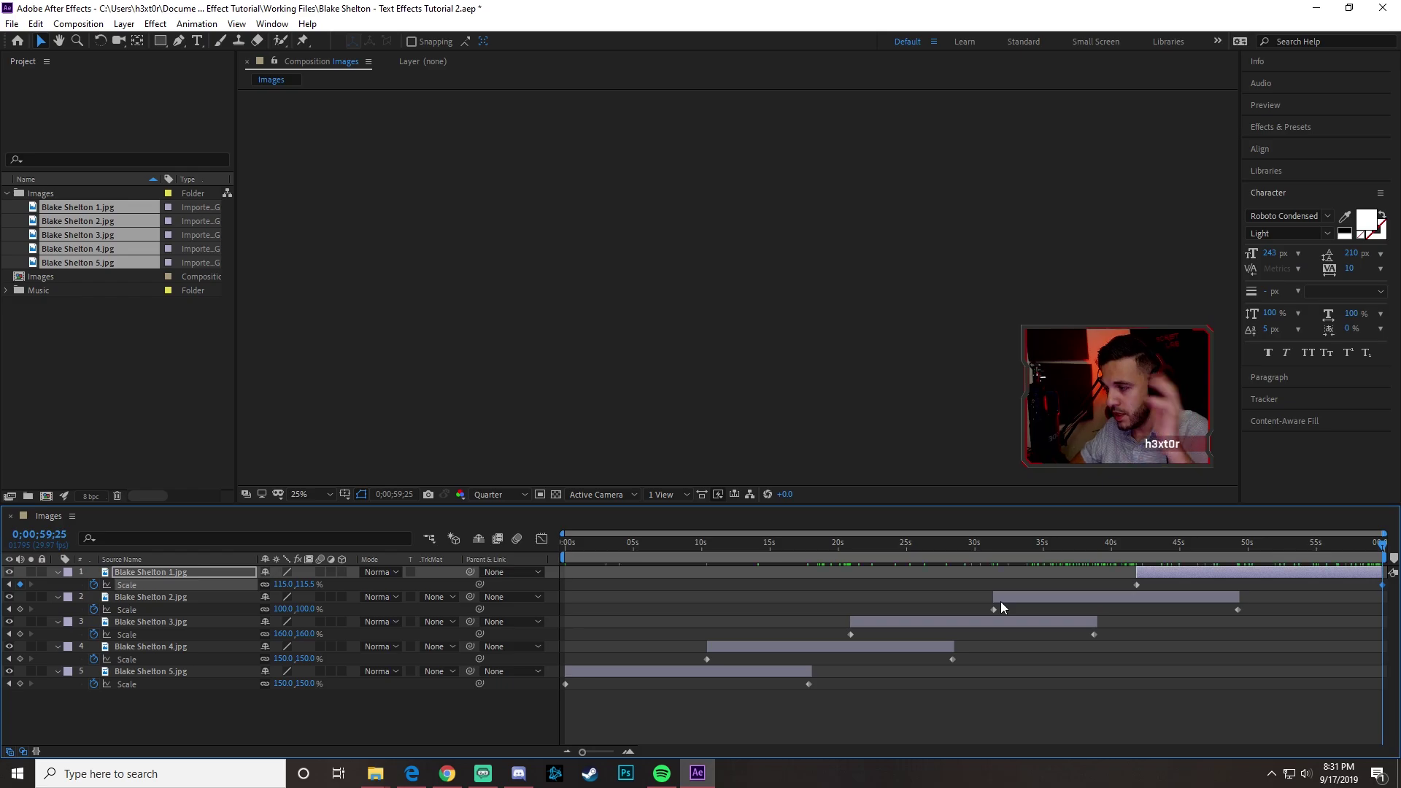
left_click_drag(826, 557, 505, 540)
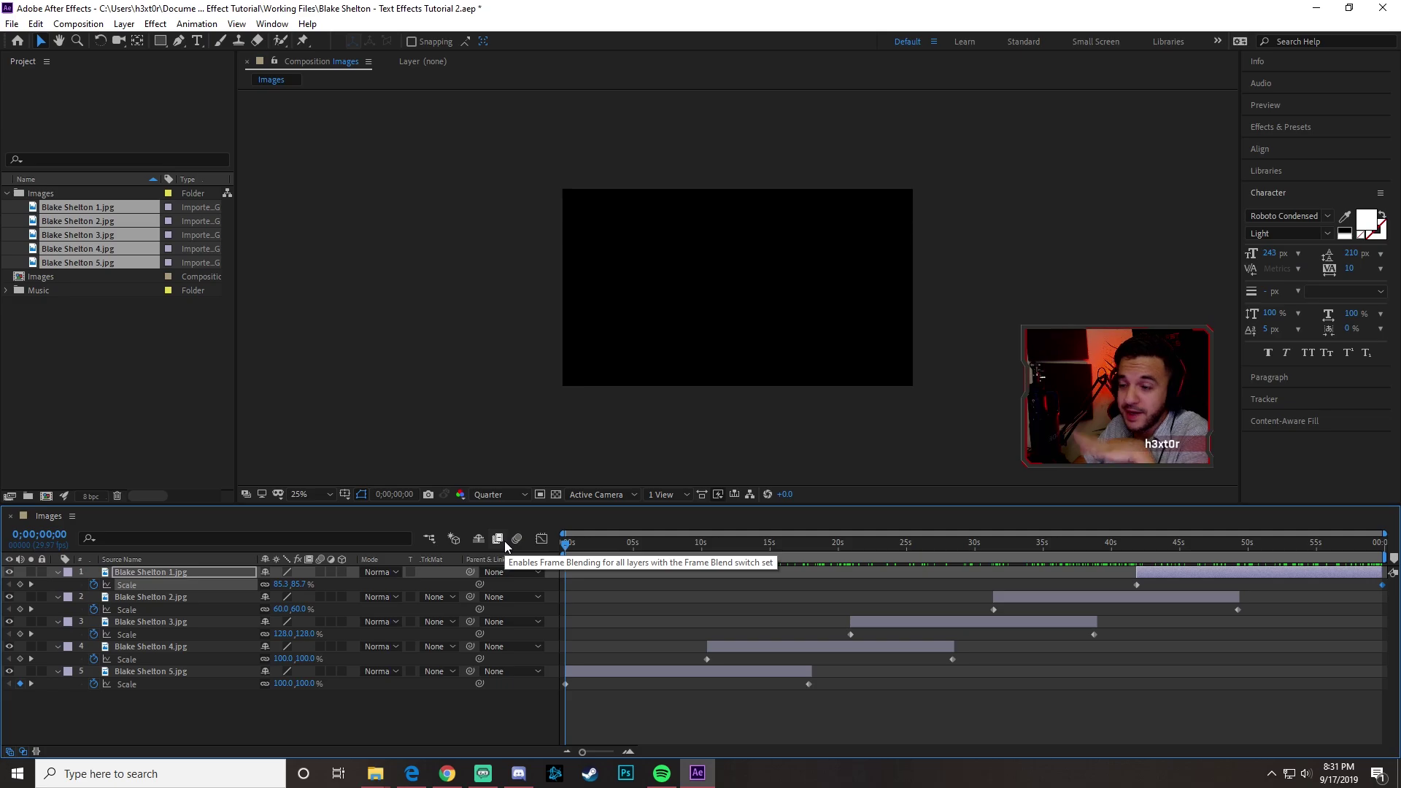
- Collapse the Images folder and create a composition named Text with the HDTV 1080 29.97 preset and a 0;01;59;28 duration
left_click(126, 352)
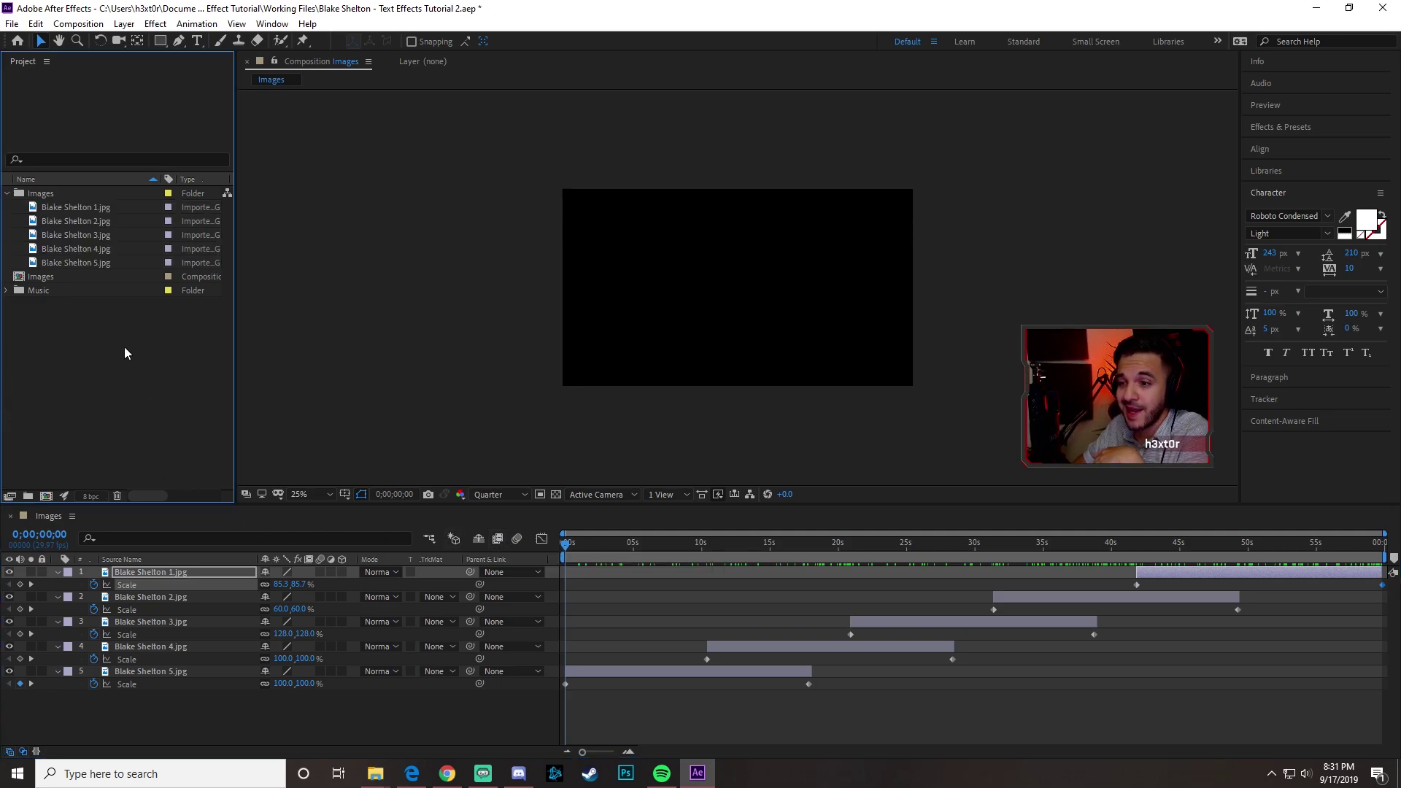
left_click(7, 194)
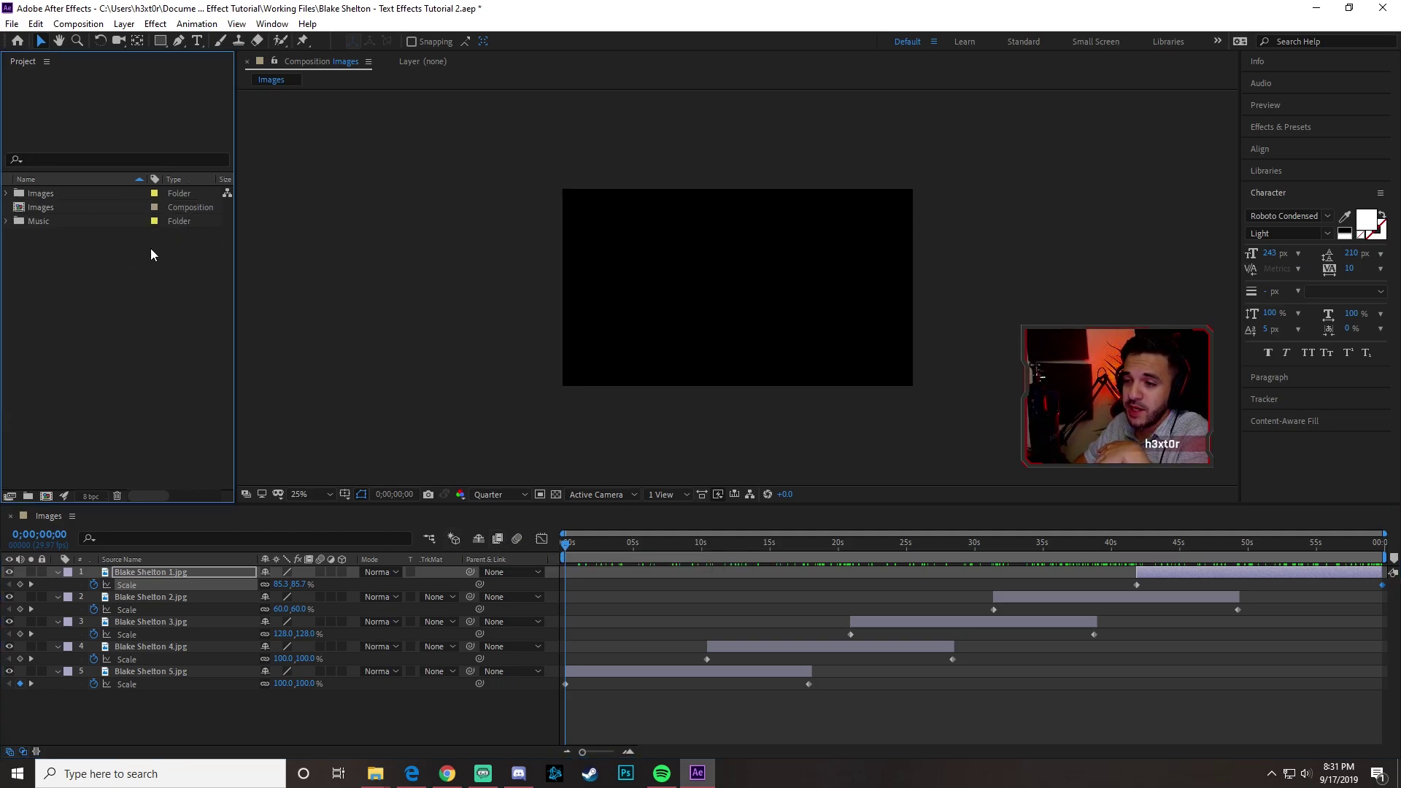
right_click(68, 277)
left_click(151, 286)
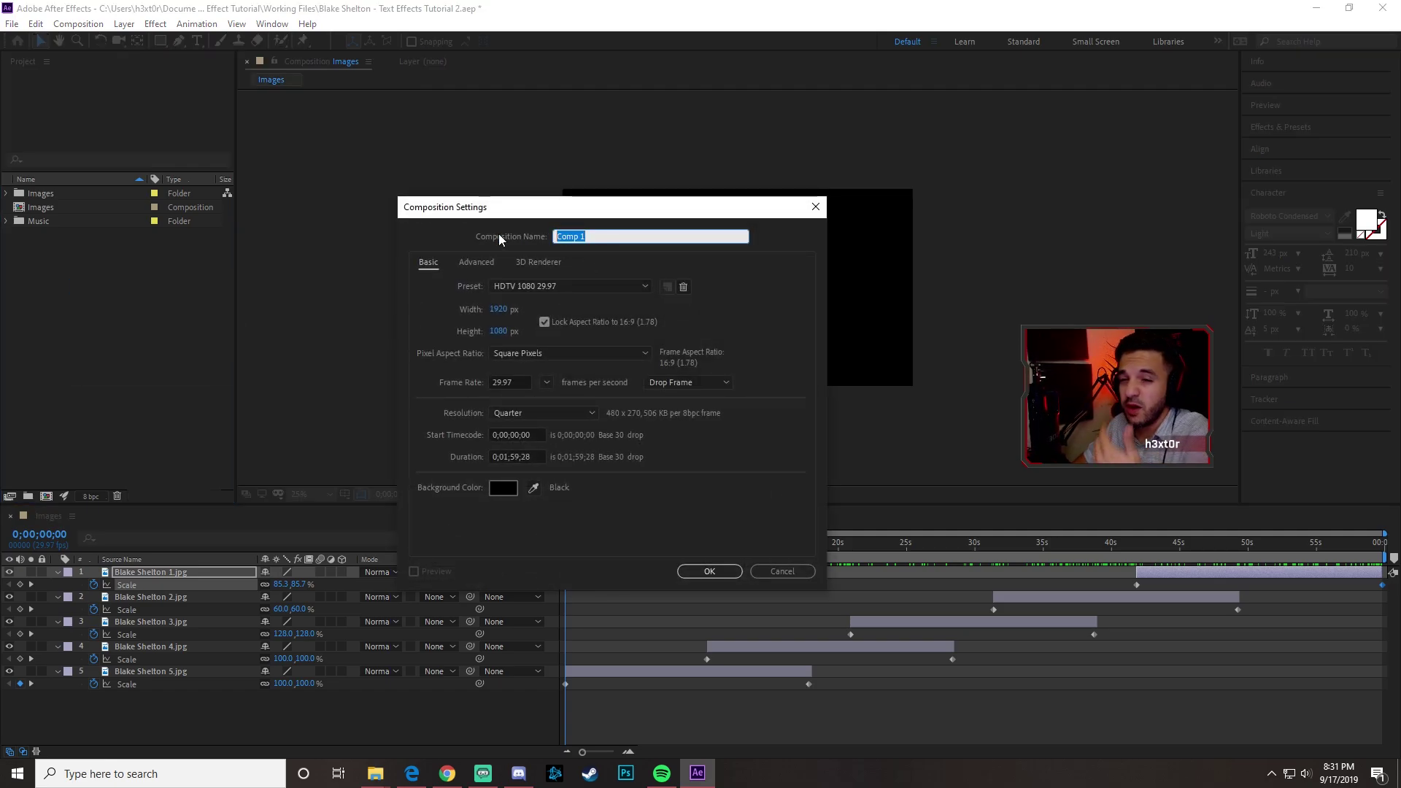
type("Text")
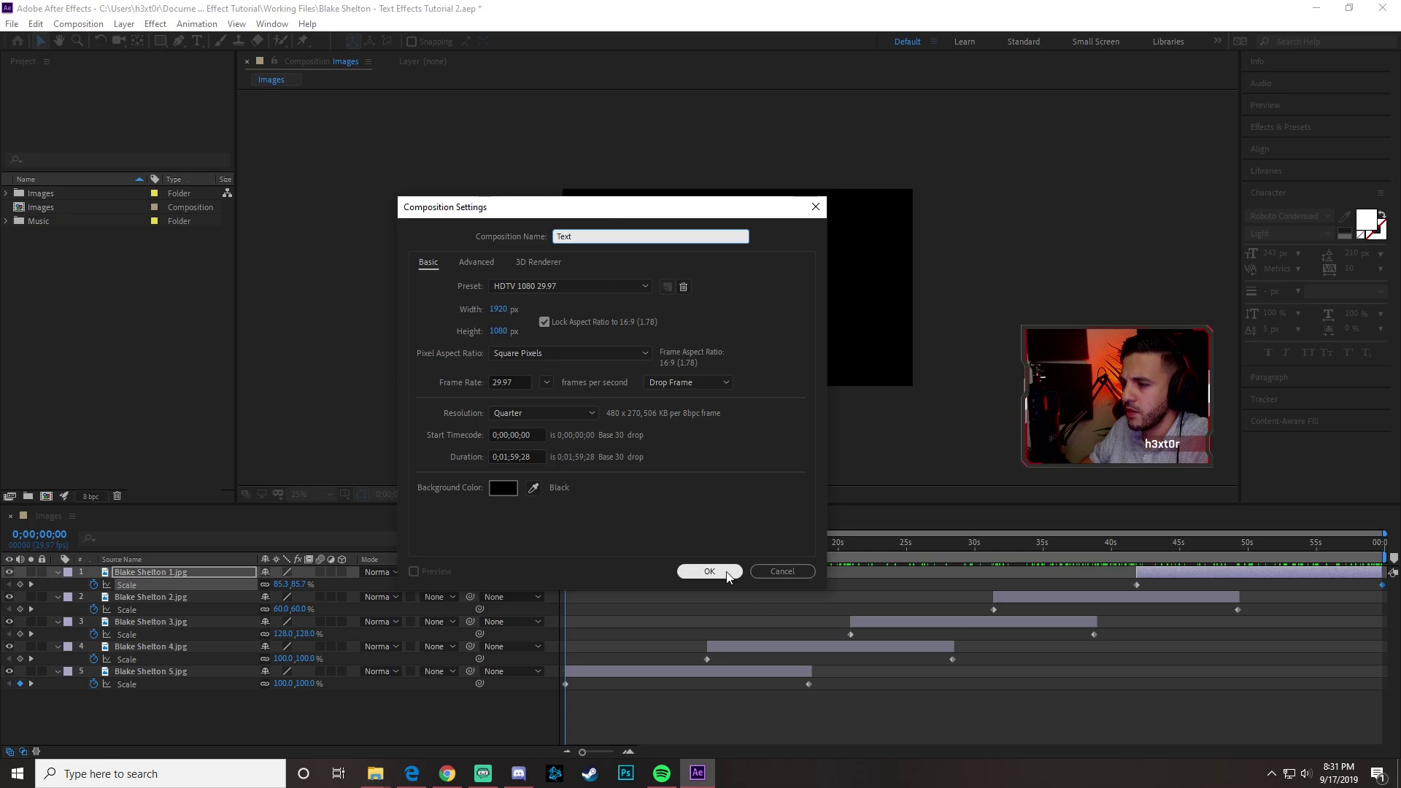
left_click(689, 571)
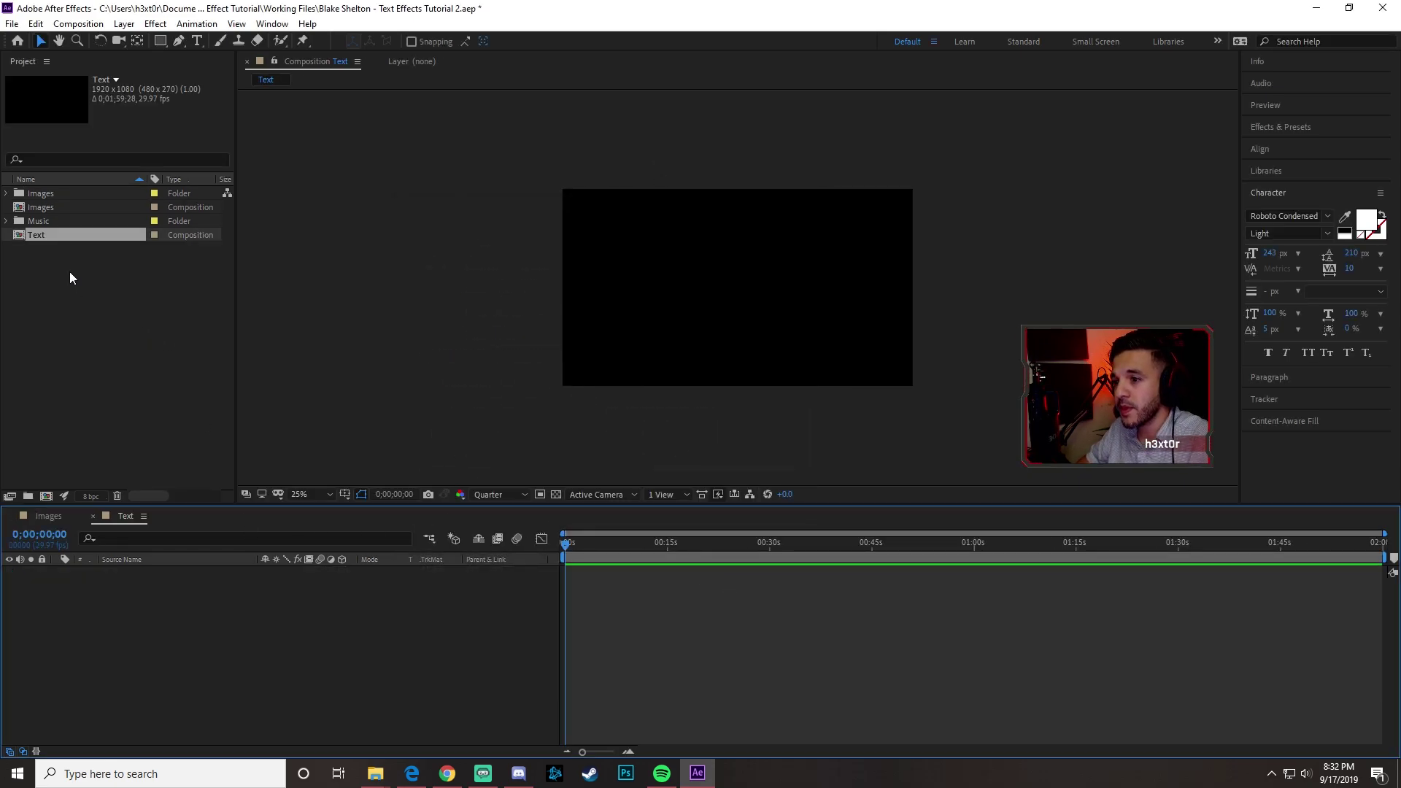
- Nest the Images composition in the Text composition and trim Text to the end of the nested layer, at about one minute
left_click(64, 209)
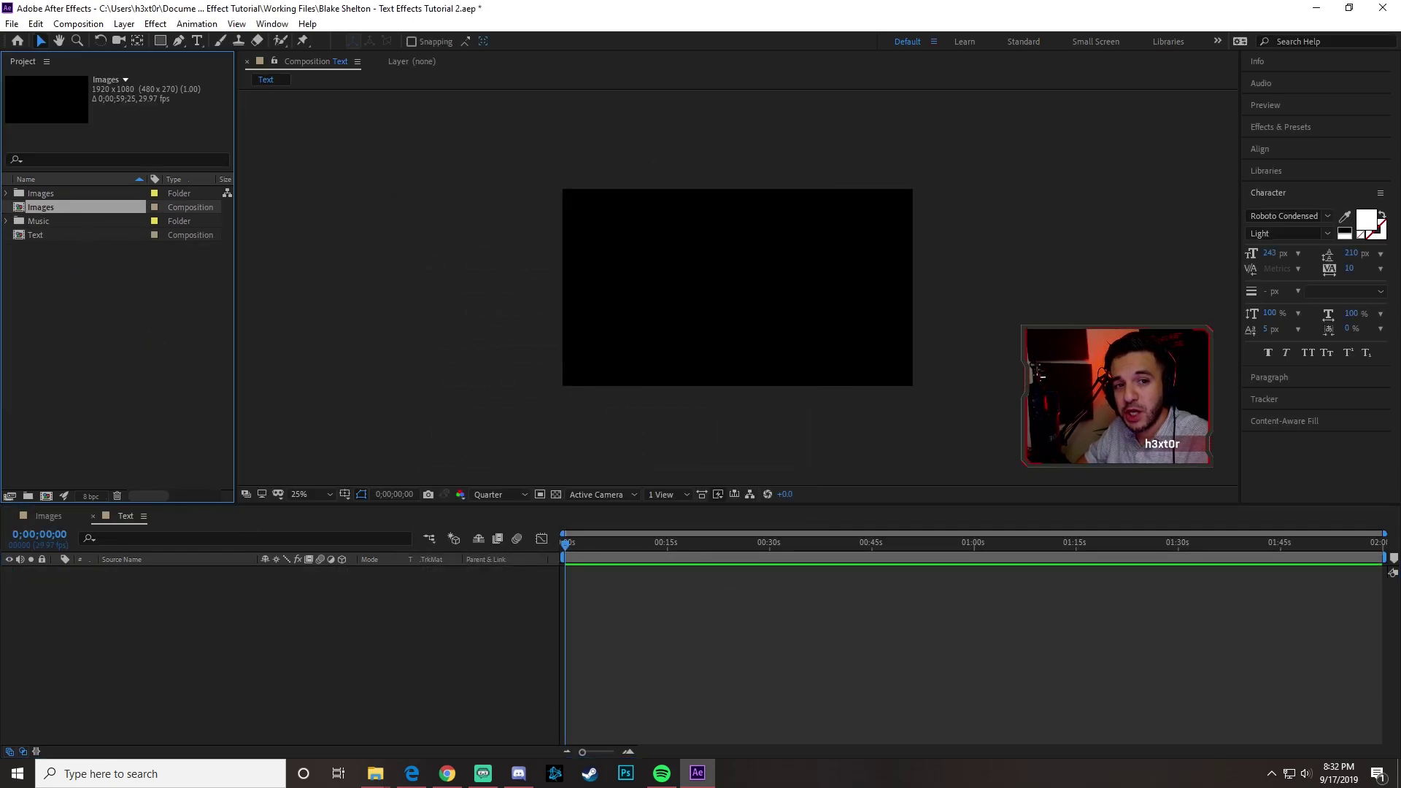
left_click_drag(21, 211, 64, 655)
left_click(65, 655)
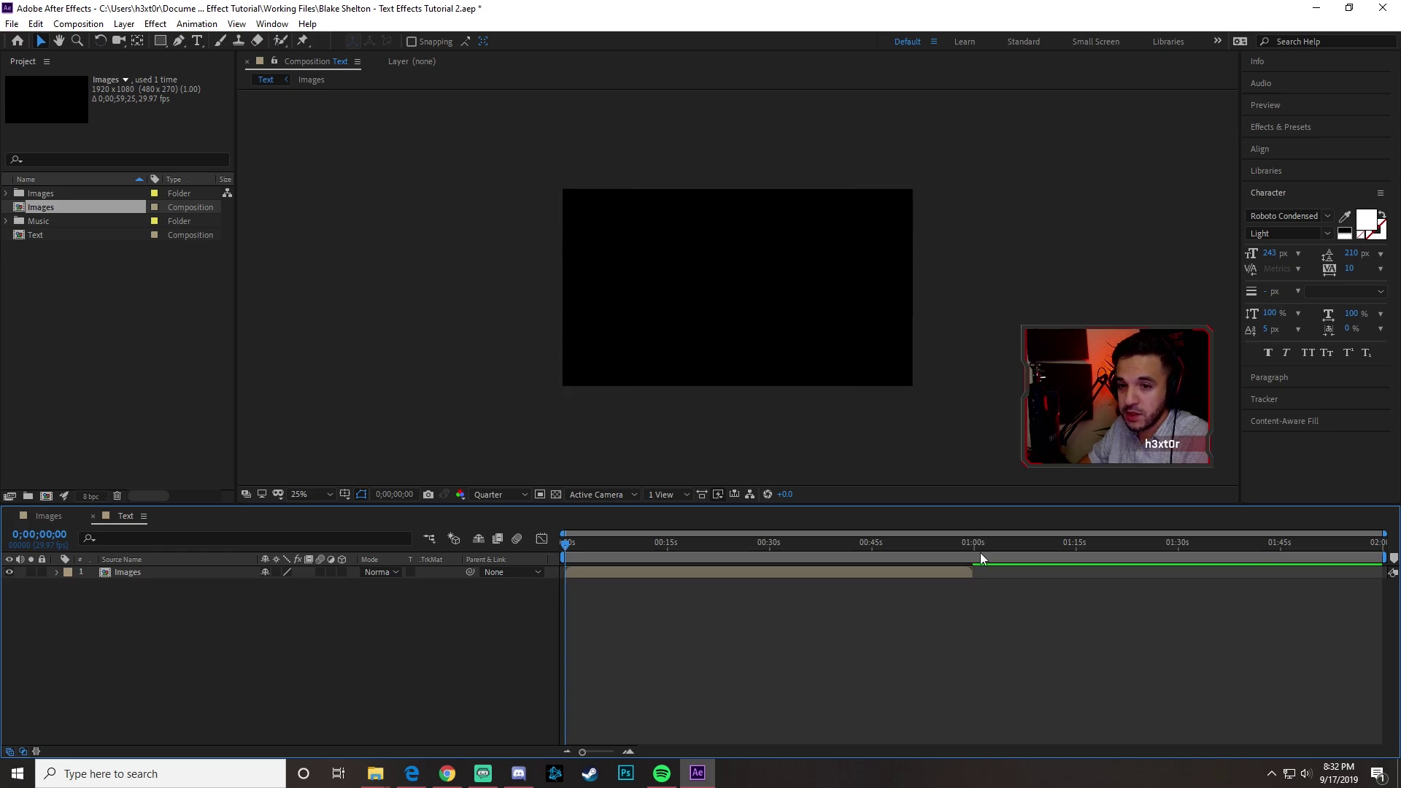
mouse_move(1384, 557)
left_mouse_down()
mouse_move(1377, 576)
mouse_move(979, 605)
left_mouse_up()
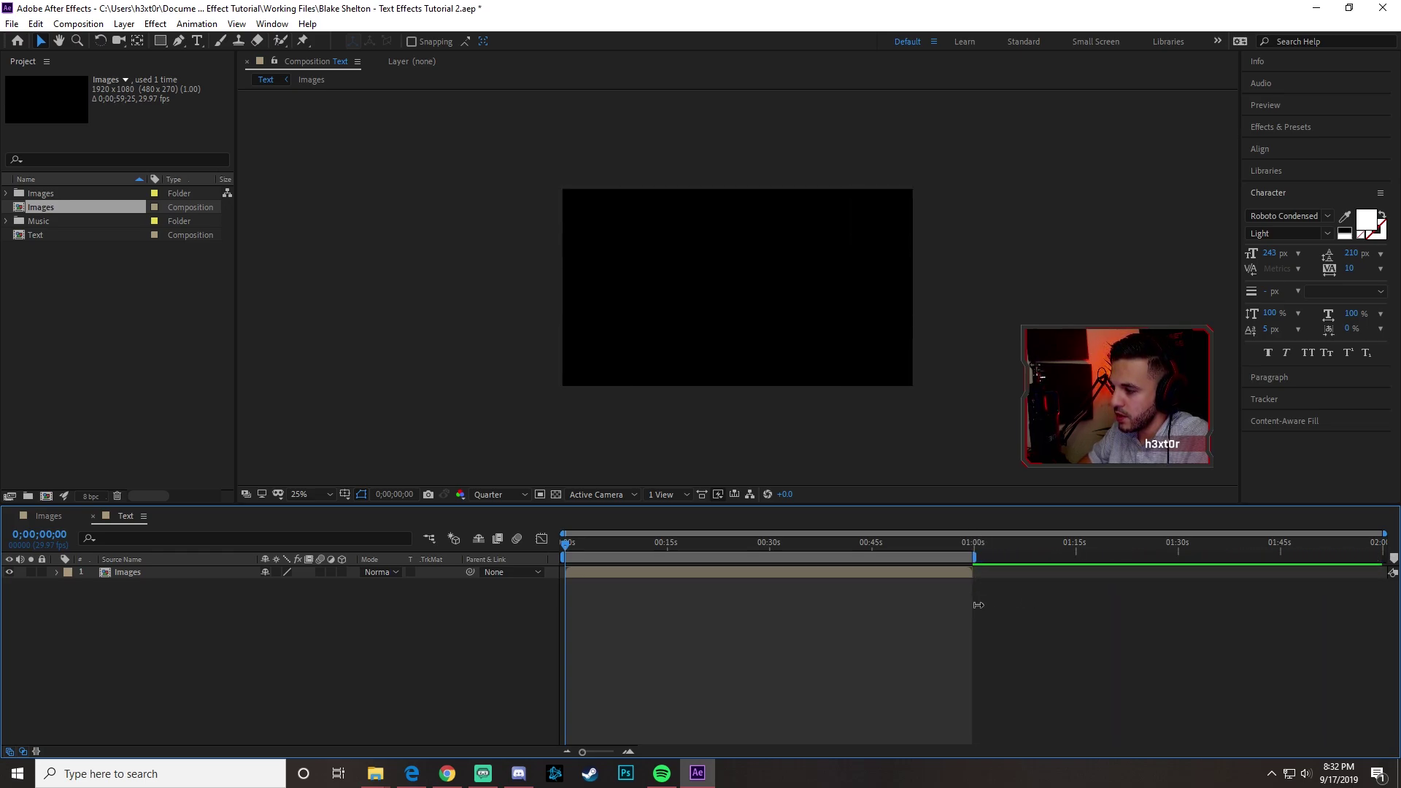
right_click(933, 556)
left_click(990, 598)
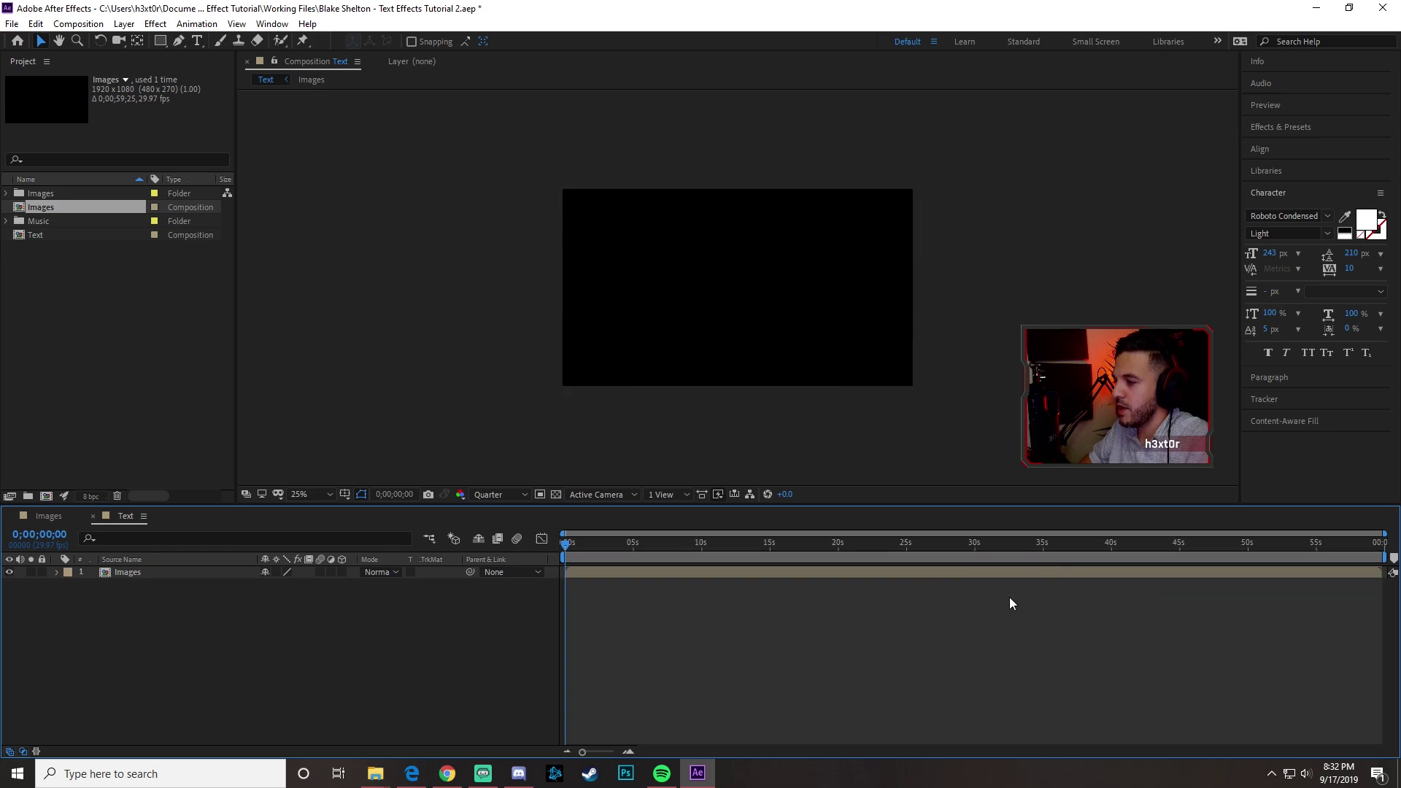
- Scrub the Text composition from its start to 0;00;22;24 to check the nested slideshow
left_click(156, 398)
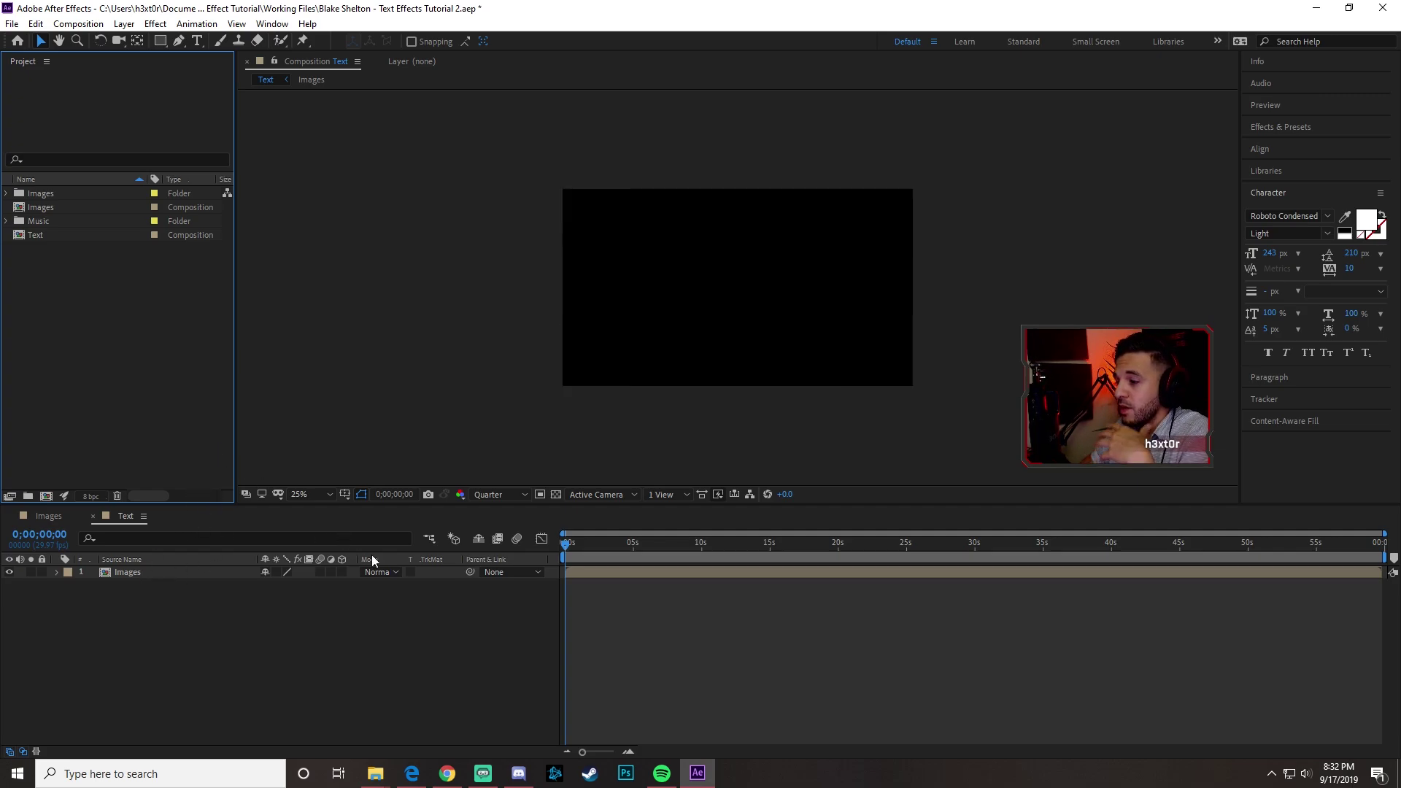
left_click_drag(568, 545, 876, 534)
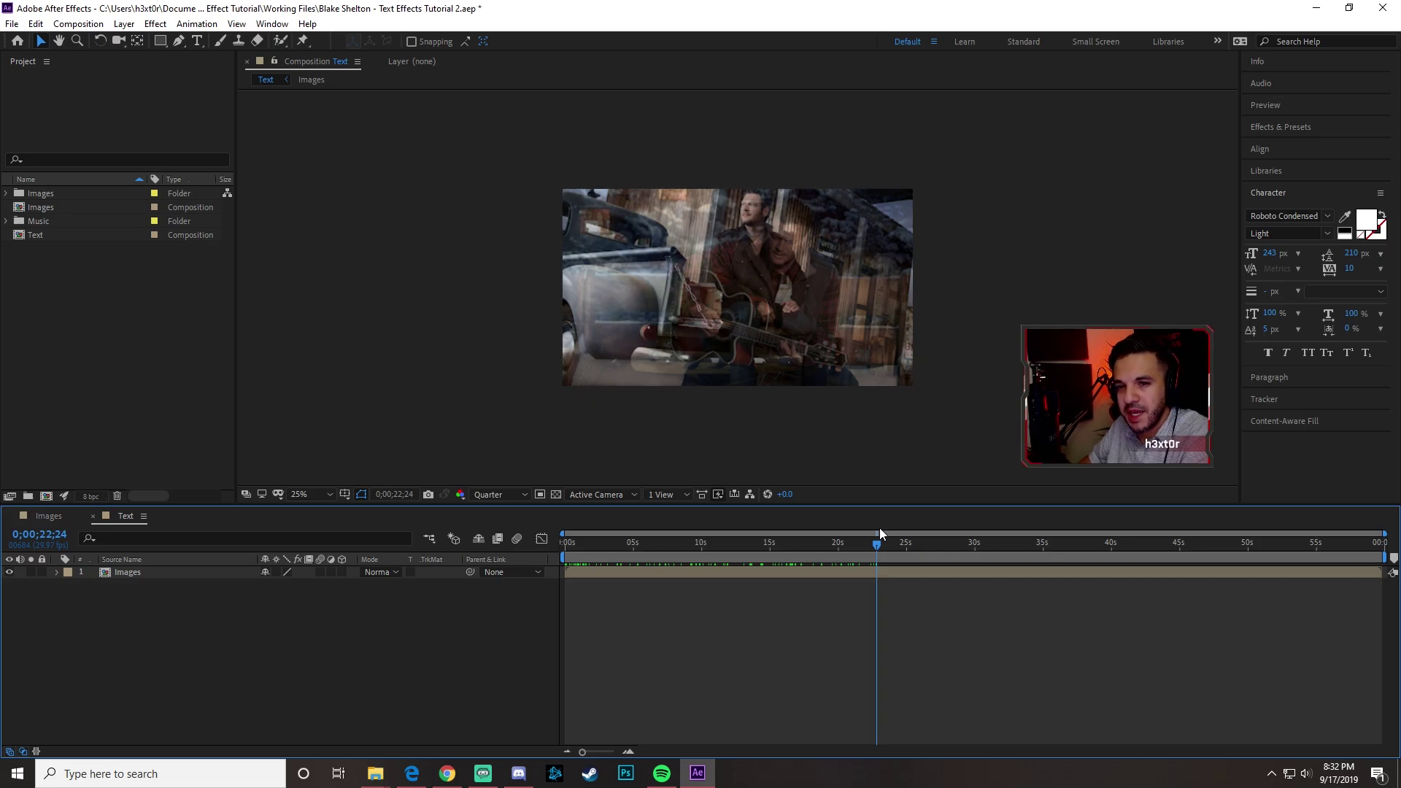
- Return to 0;00;00;00 and create a 1920 × 1080 px solid with colour 131313 in the Text composition
left_click_drag(879, 534, 558, 532)
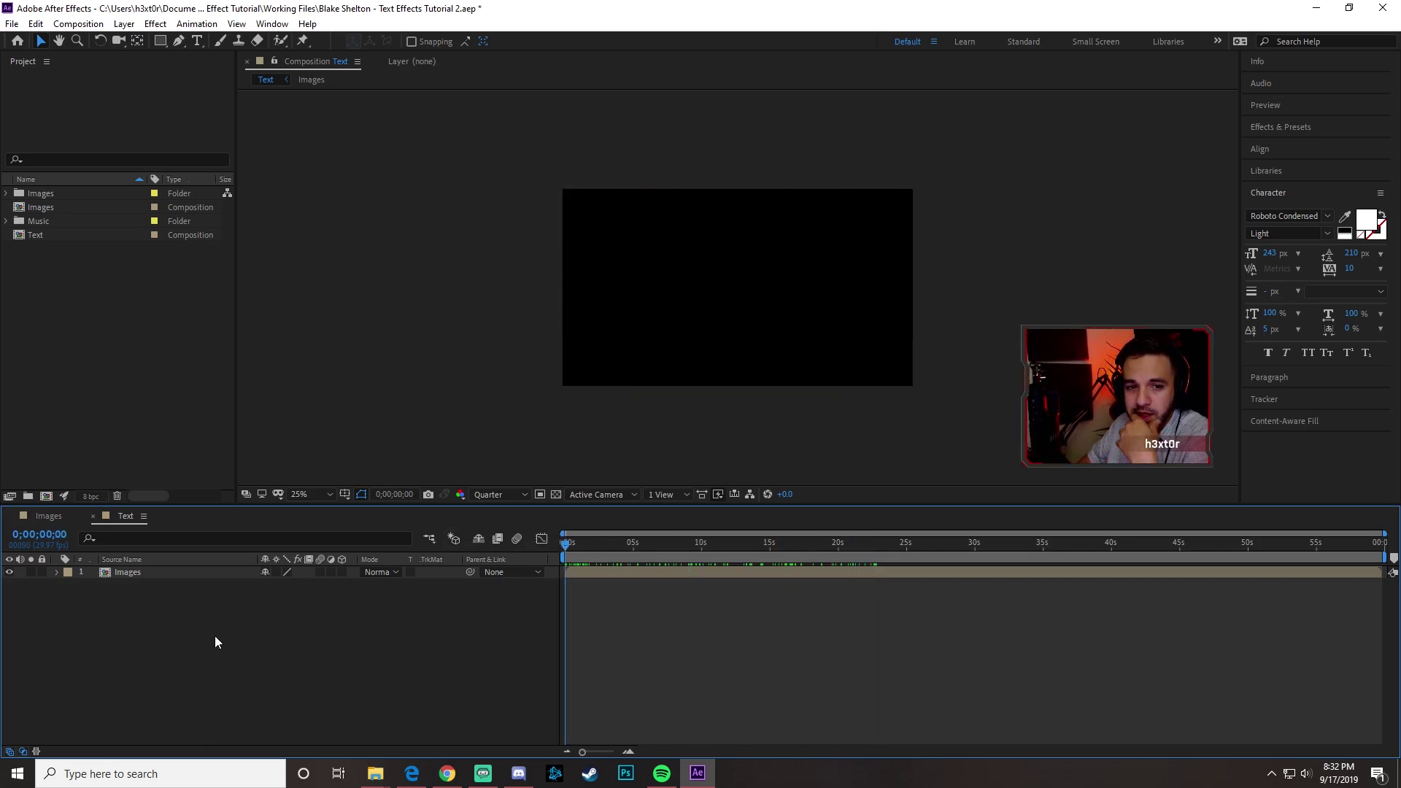
right_click(162, 614)
mouse_move(238, 458)
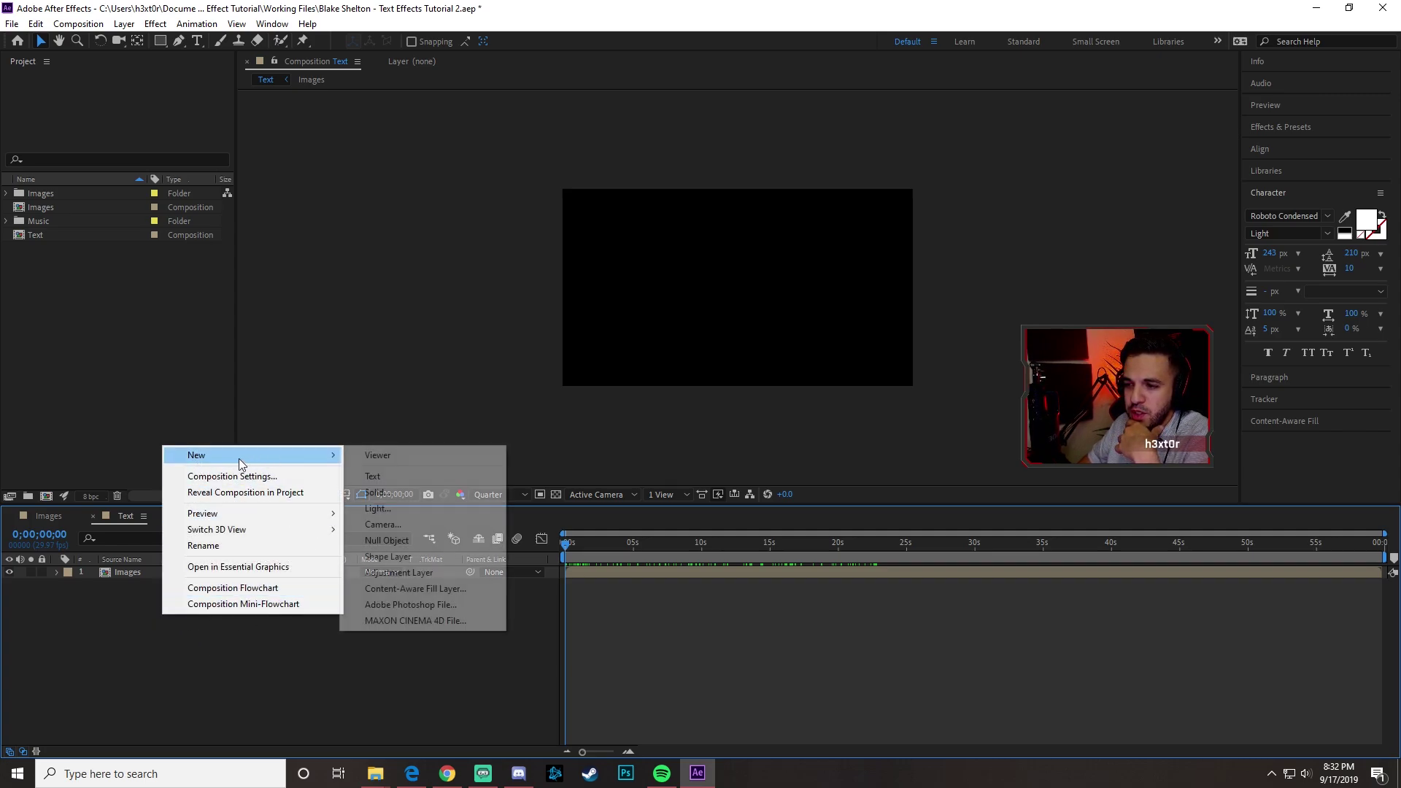
left_click(405, 492)
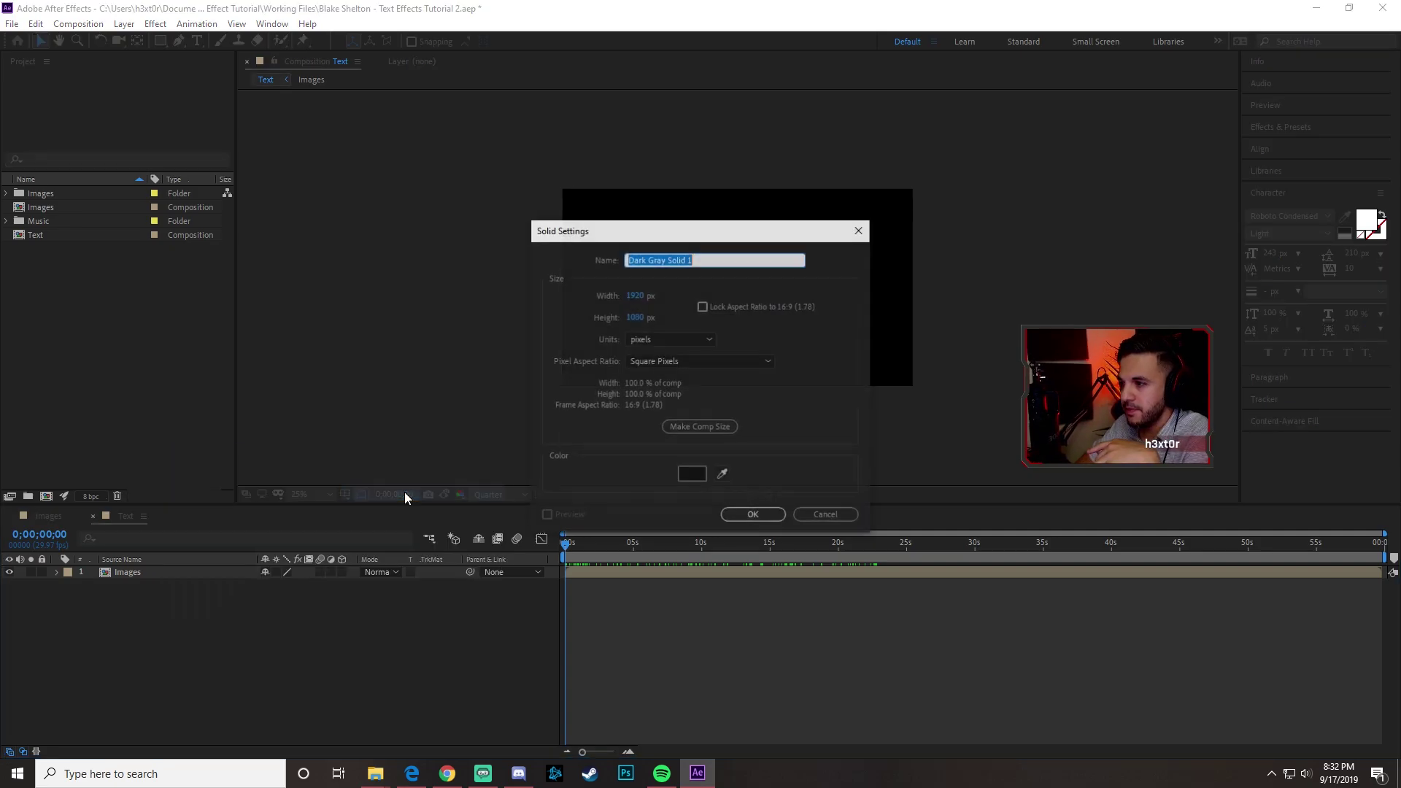
left_click(694, 478)
left_click_drag(772, 572, 703, 619)
left_click_drag(786, 587, 734, 601)
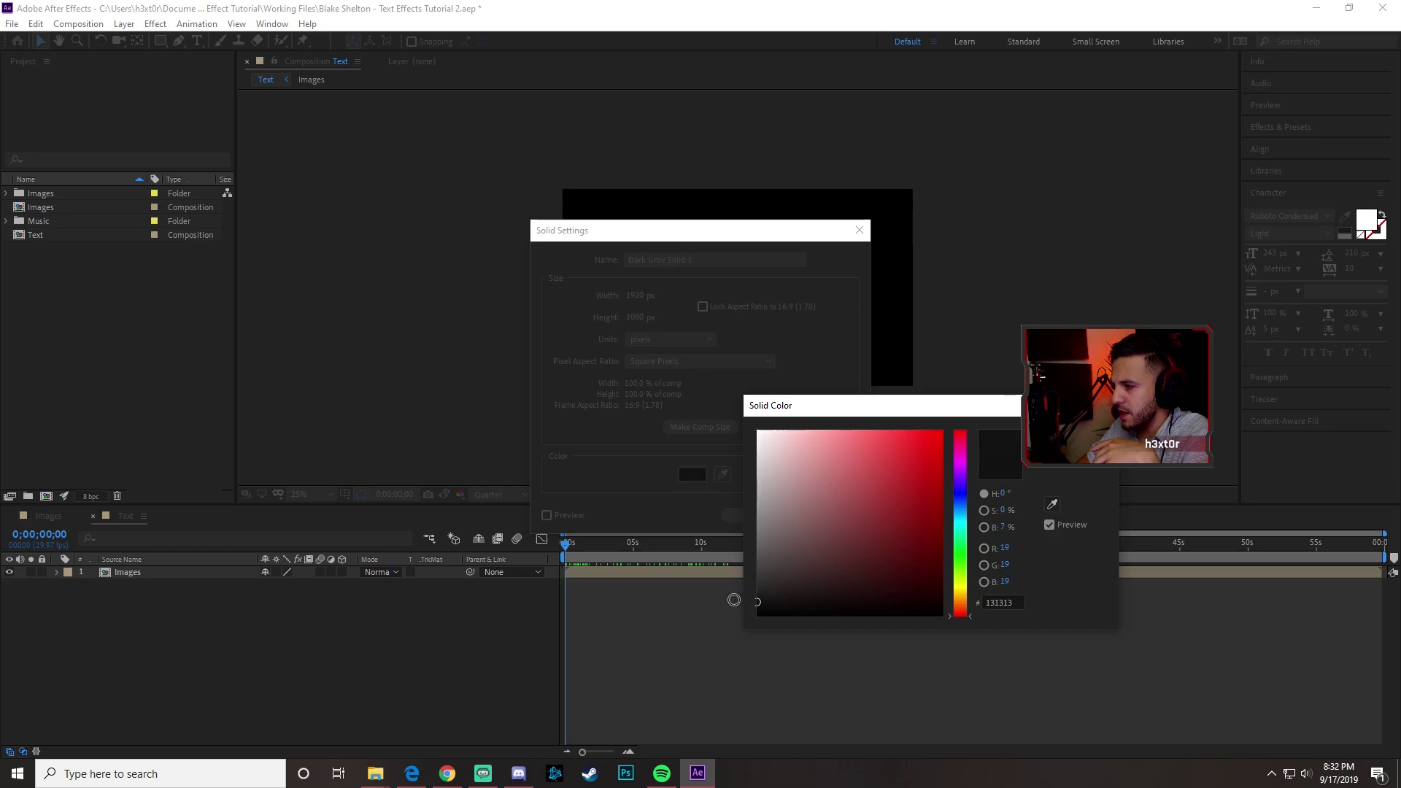
key("Return")
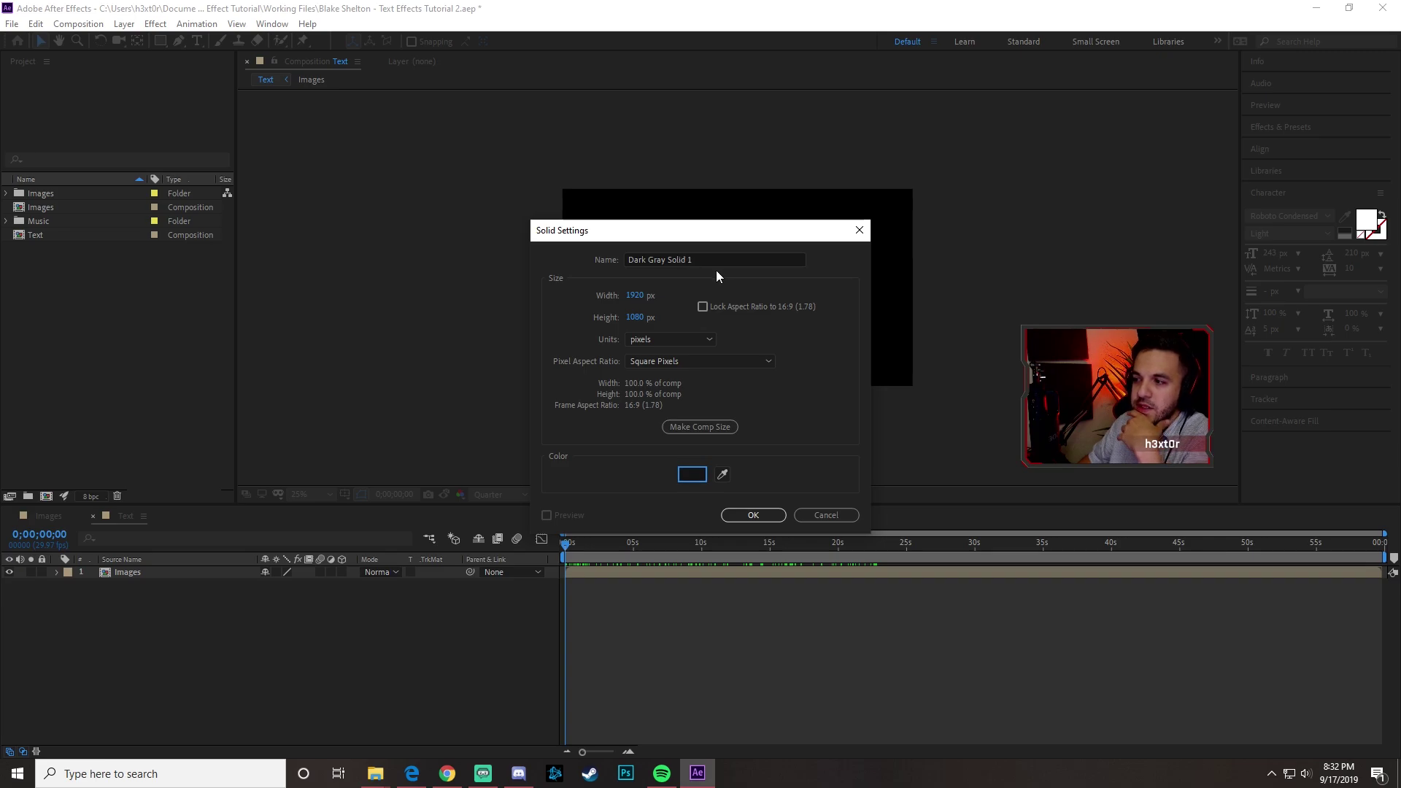
left_click(768, 513)
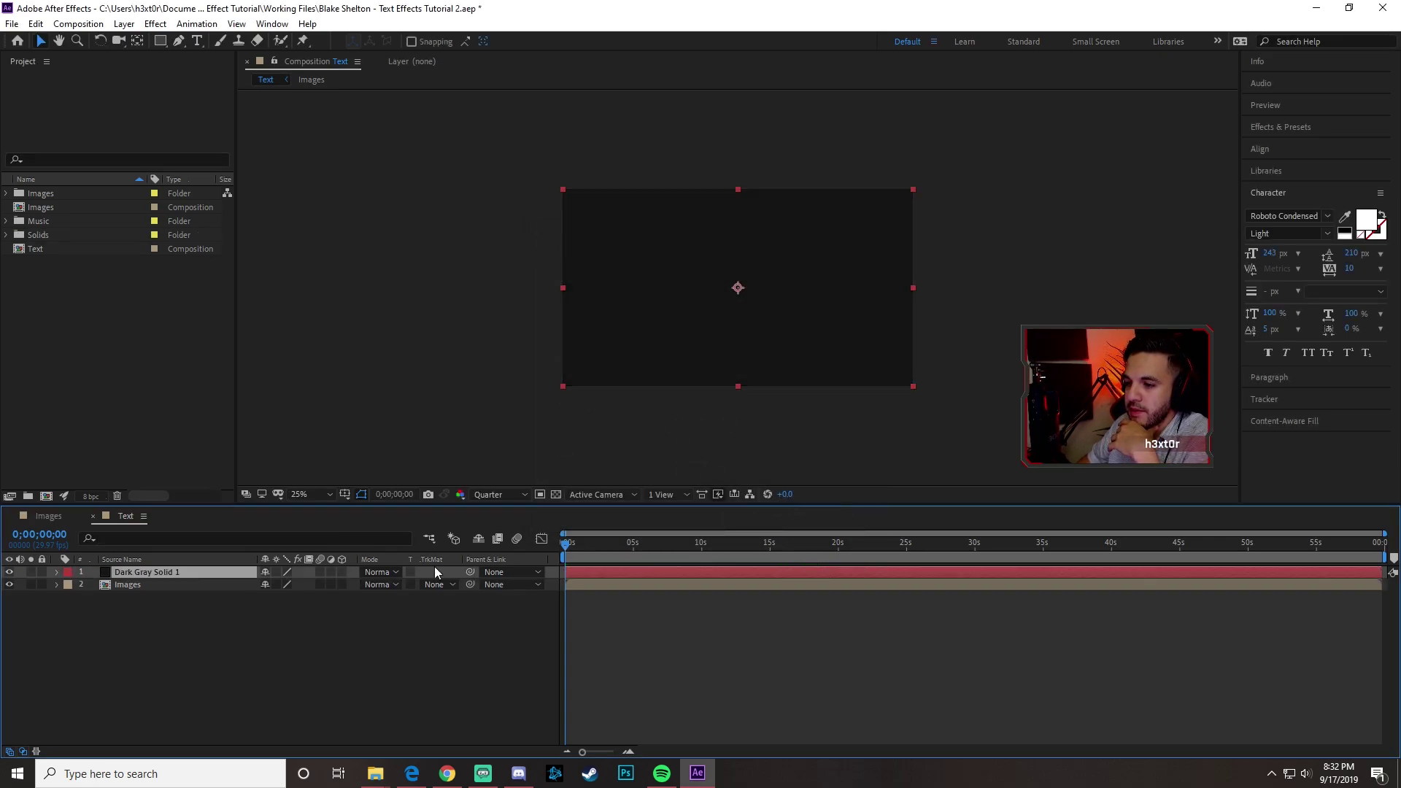
left_click_drag(140, 572, 152, 607)
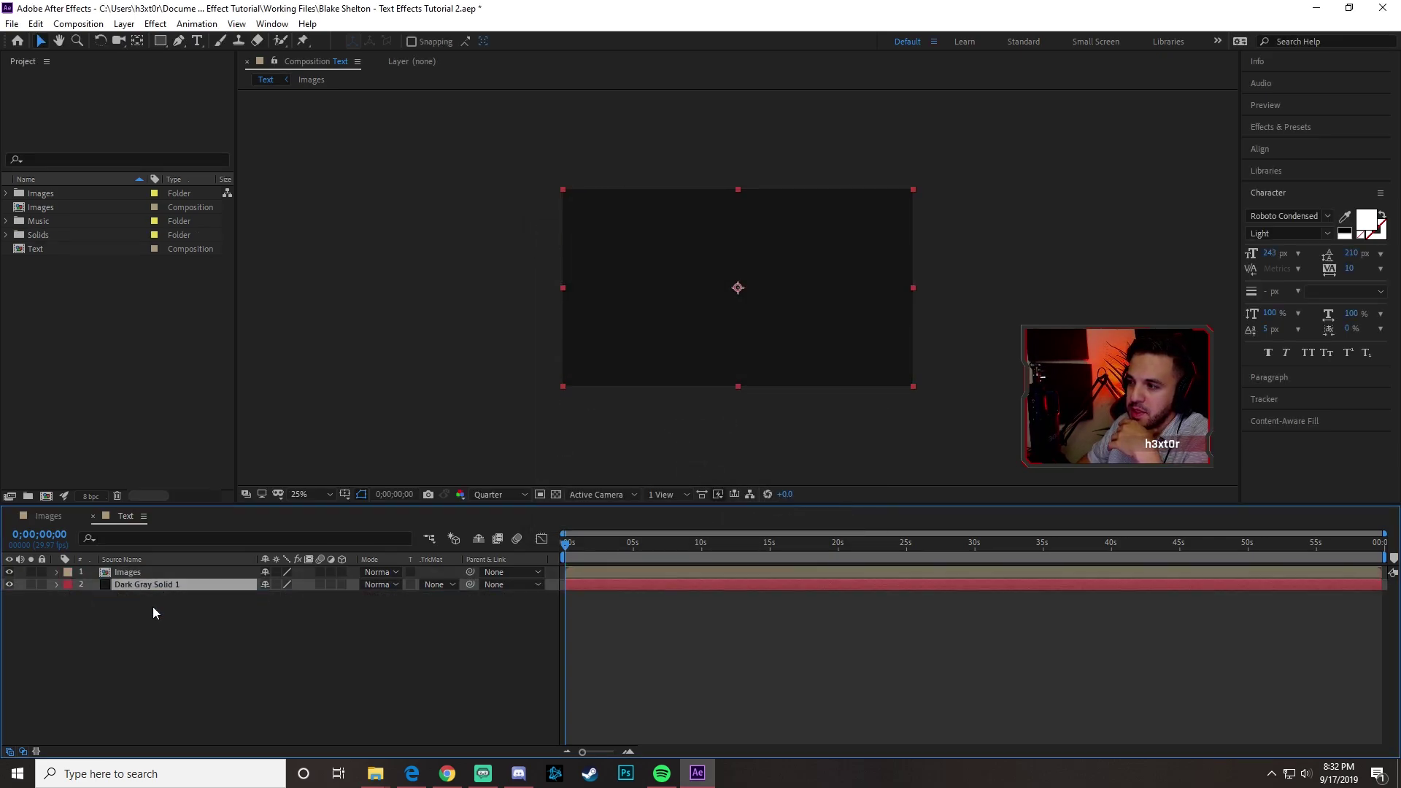
left_click(670, 545)
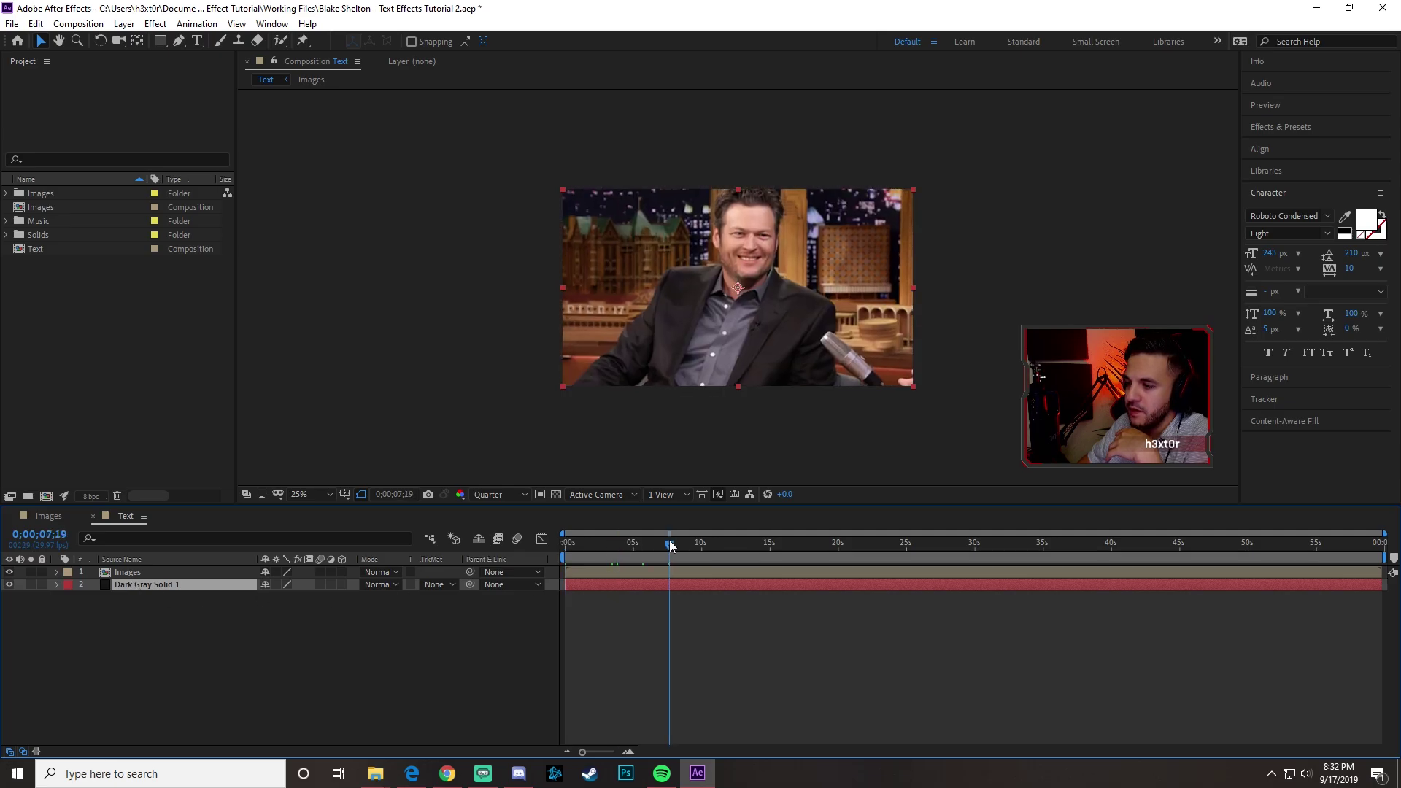
left_click_drag(159, 588, 163, 568)
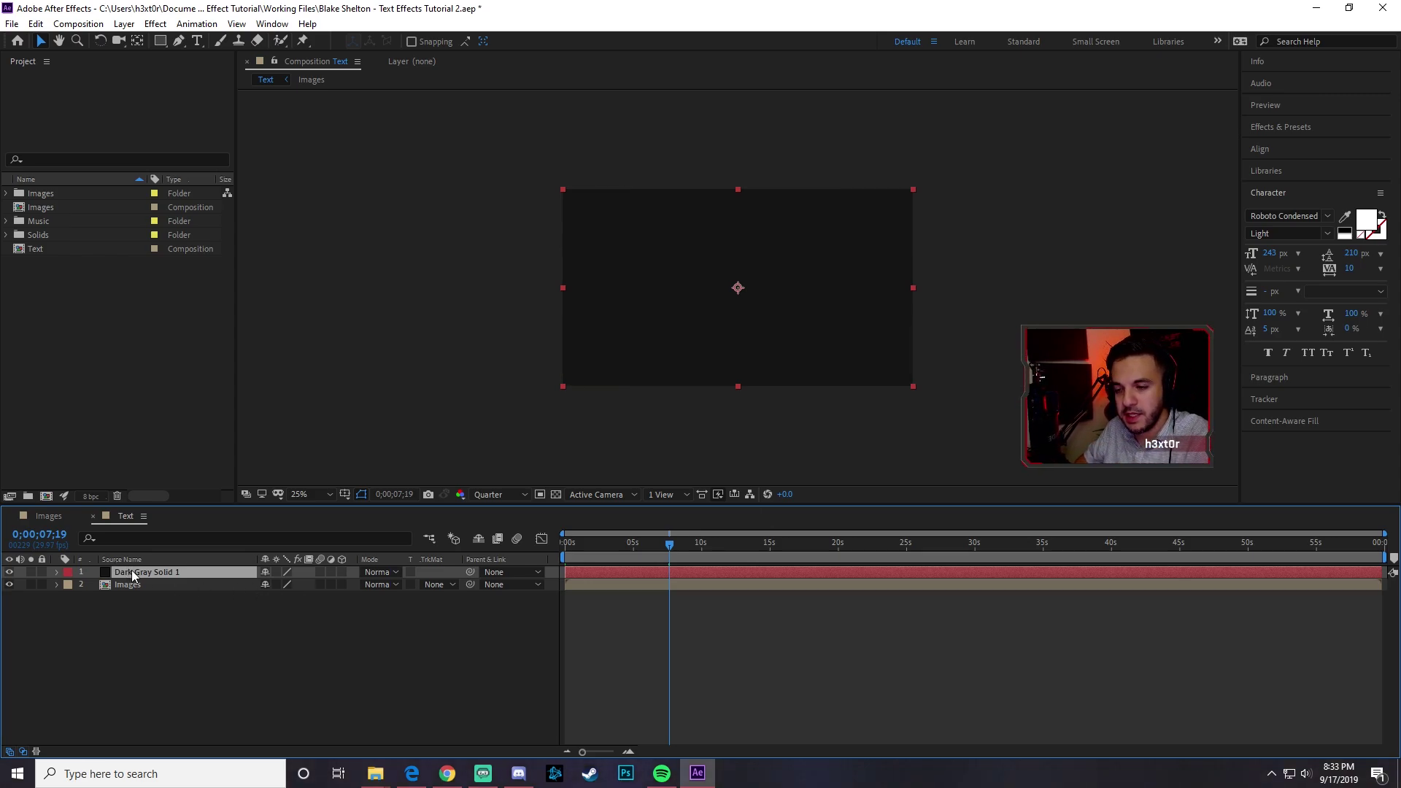
- Set the opacity of the dark gray solid above the Images layer to 40%
key("t")
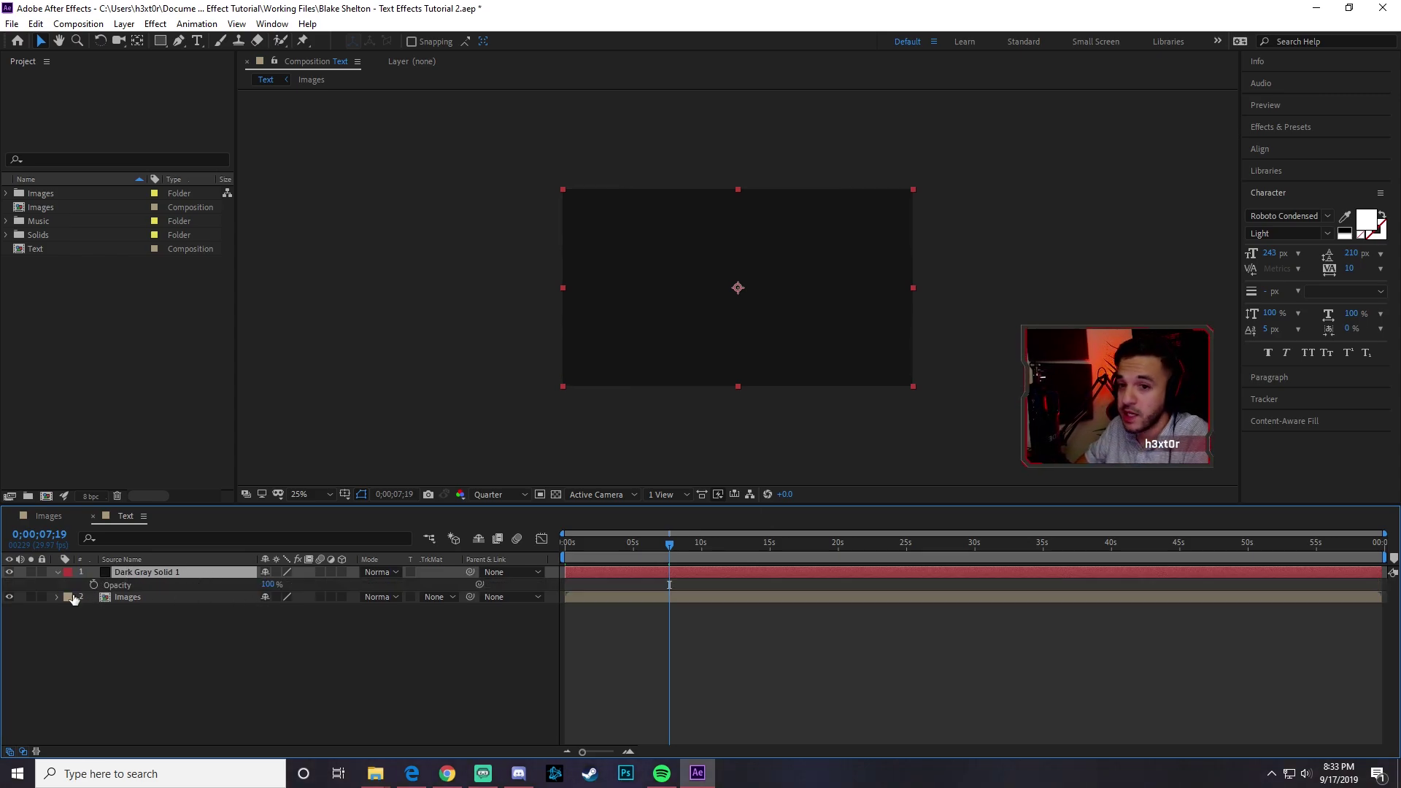
left_click(267, 585)
type("40")
key("Return")
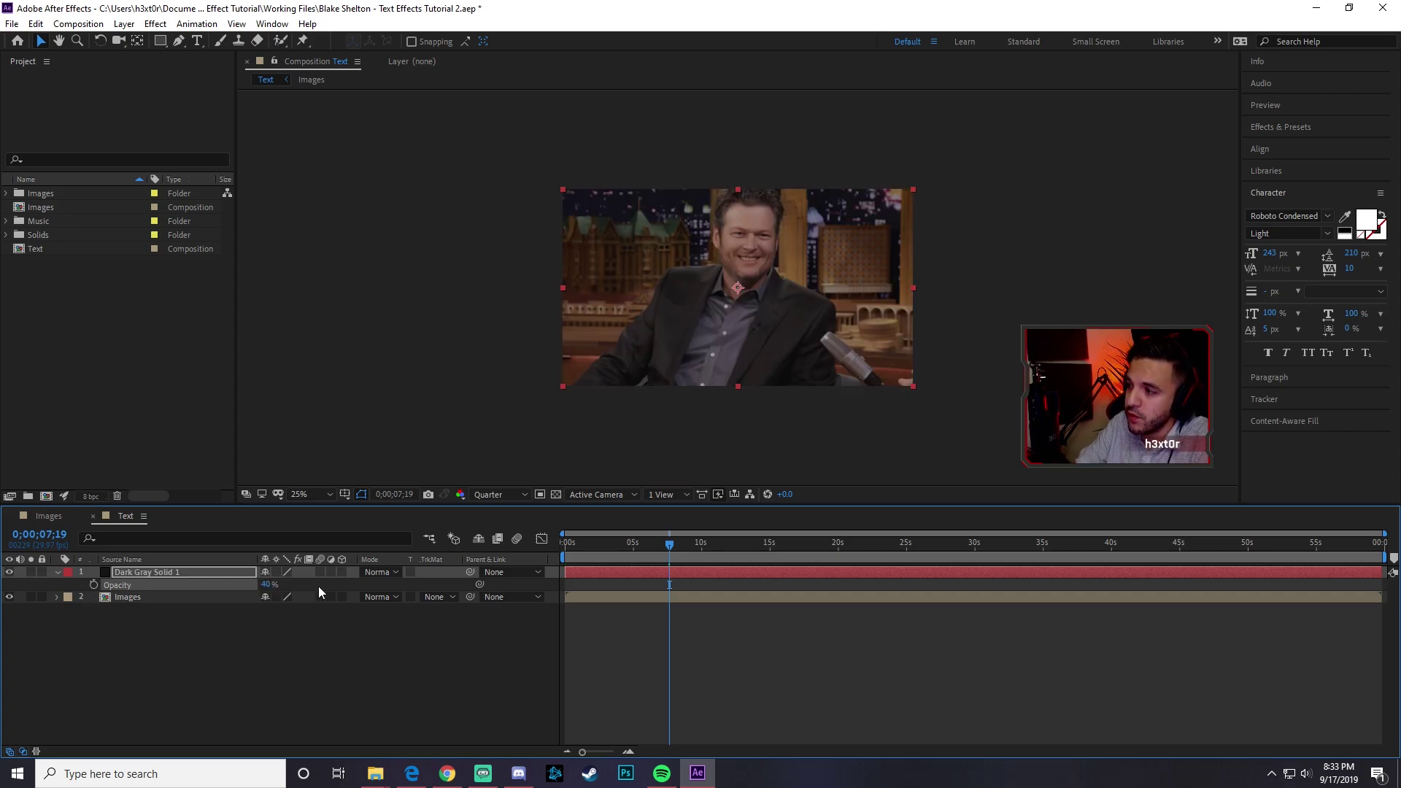
- Compare the slideshow at 0;00;07;29 with the dark gray overlay hidden and shown, leaving the overlay on
mouse_move(669, 546)
left_mouse_down()
mouse_move(566, 549)
mouse_move(673, 549)
left_mouse_up()
left_click(10, 572)
left_click(10, 572)
left_click(10, 572)
left_click(10, 572)
left_click(9, 572)
left_click(9, 572)
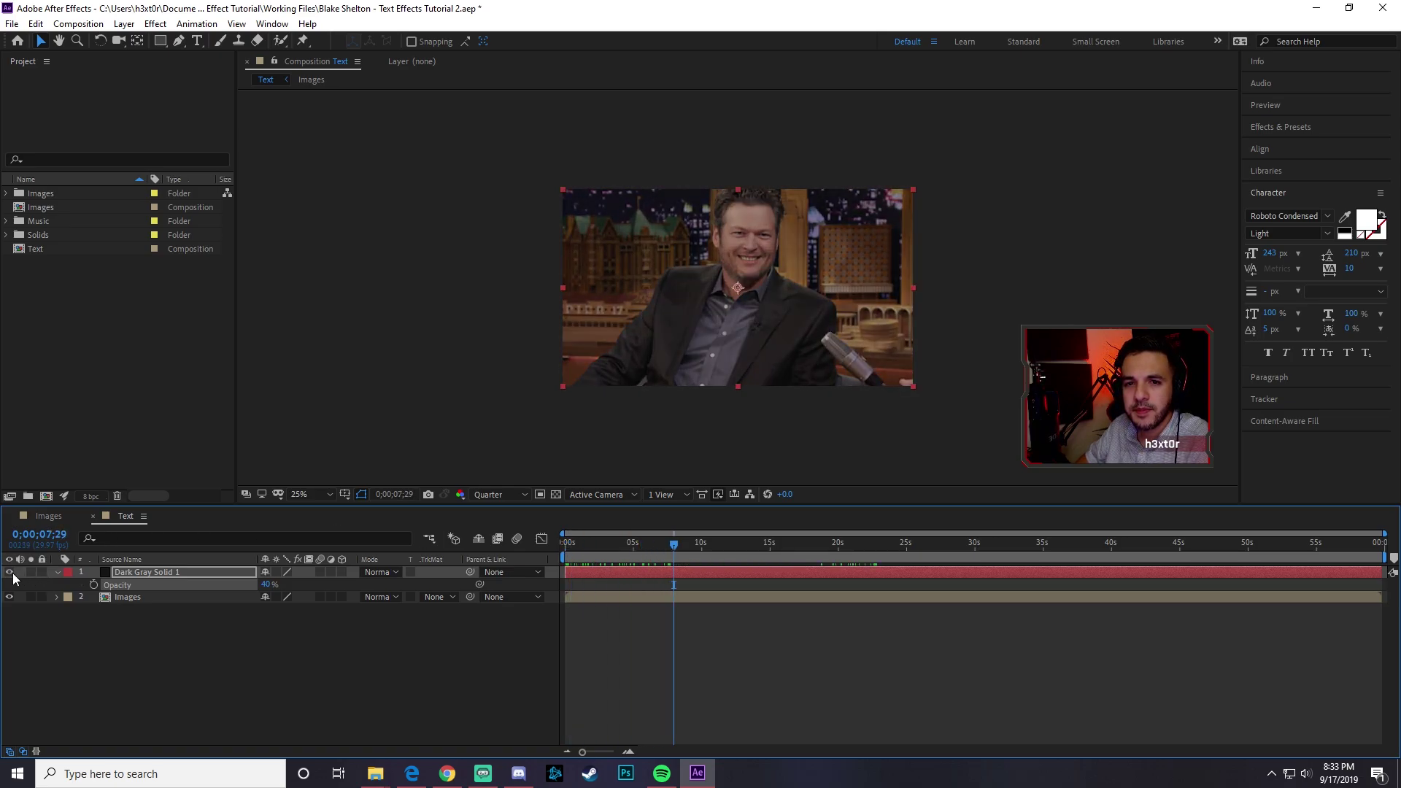
- Try 60% opacity on the dark gray solid, check the slideshow at 0;00;27;14, and restore the opacity to 40%
left_click(267, 585)
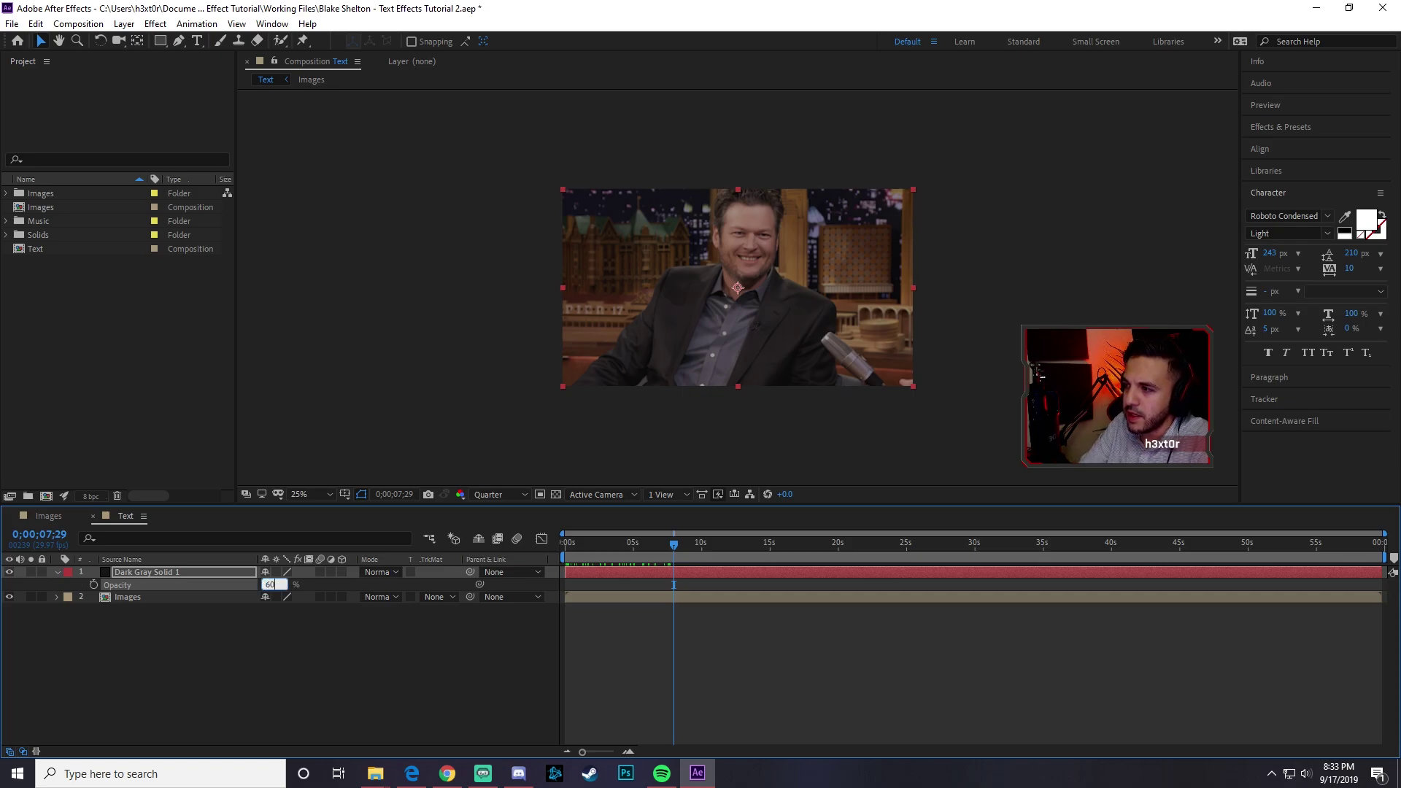
key("Return")
left_click(787, 546)
left_click_drag(795, 546, 940, 546)
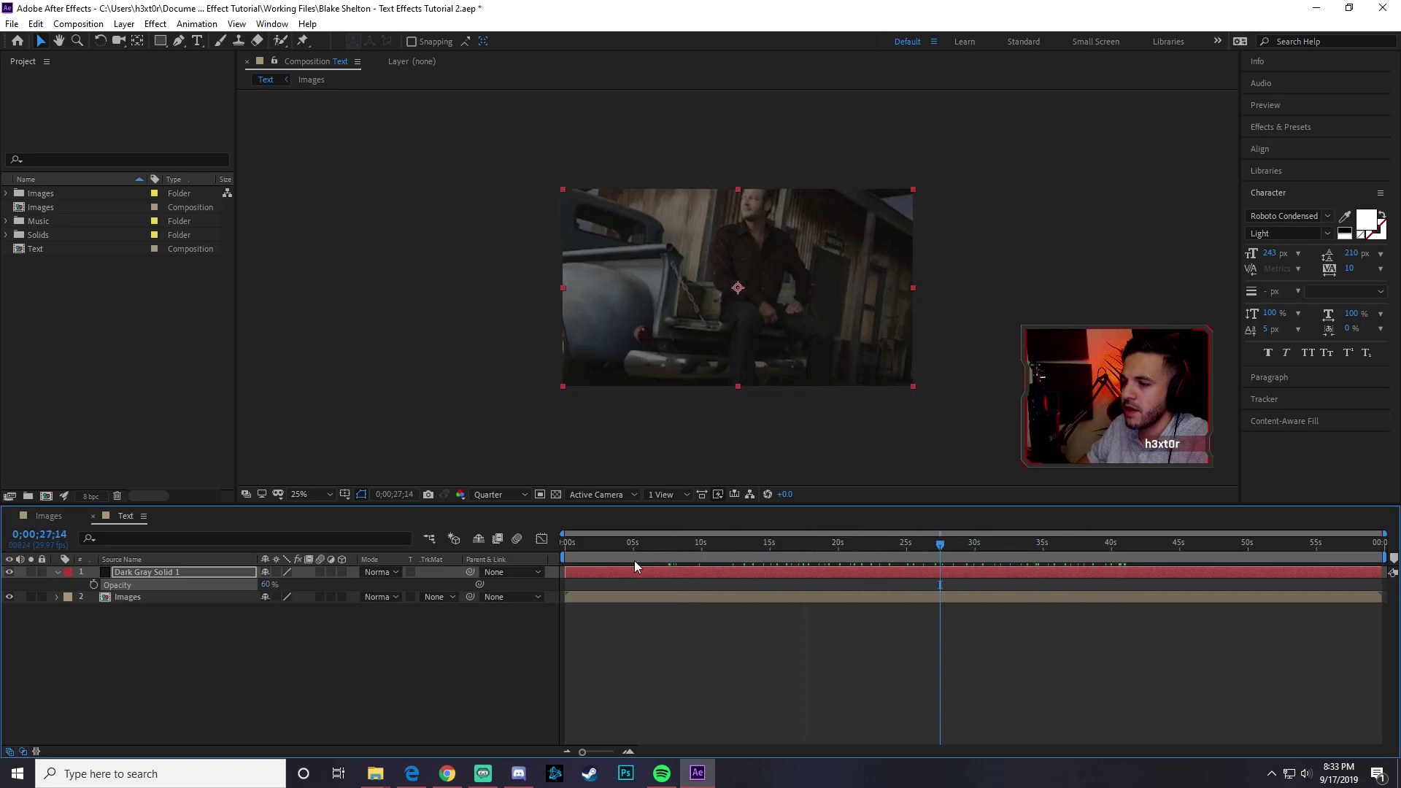
left_click(269, 584)
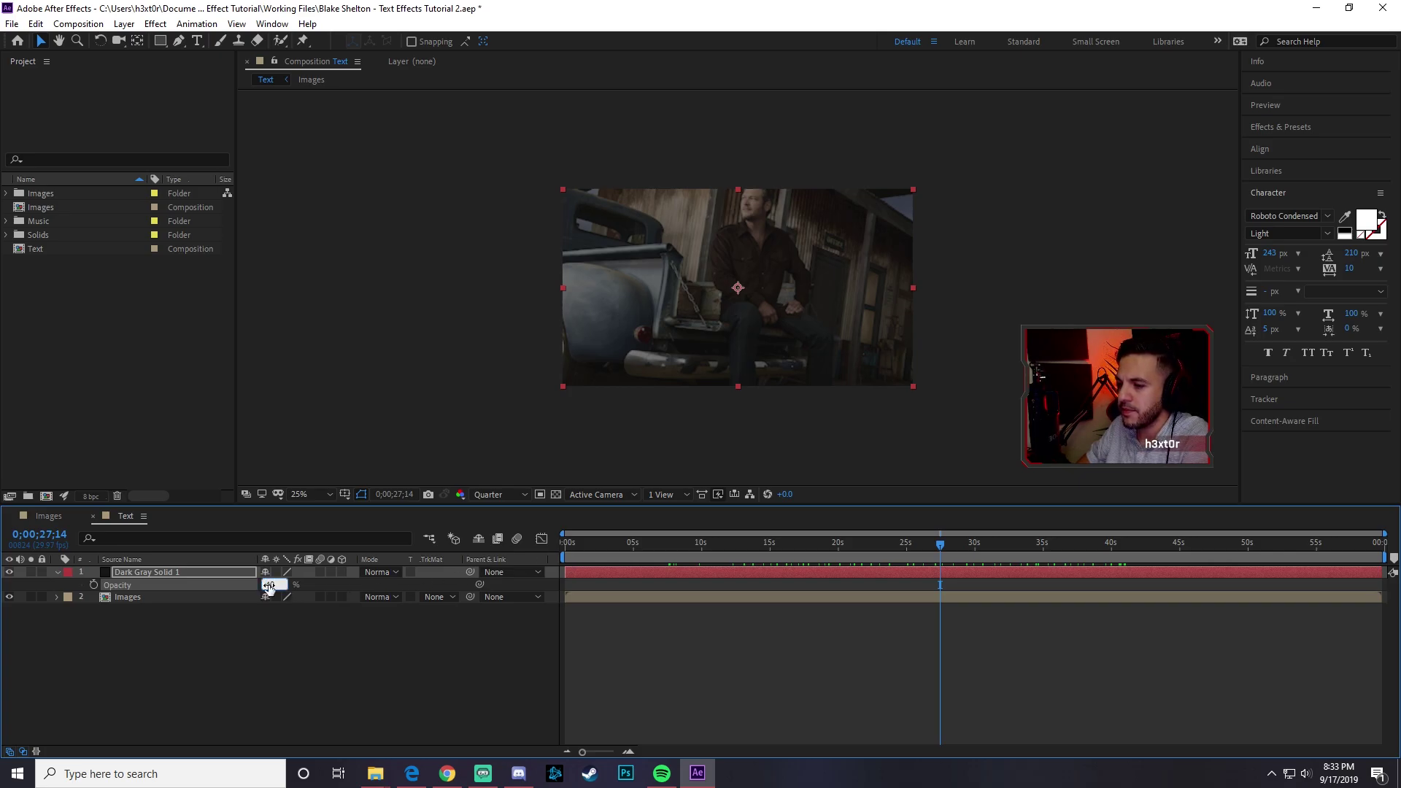
type("40")
key("Return")
- Return the playhead to 0;00;00;00, deselect the dark gray solid, and collapse its opacity property
left_click_drag(730, 546, 474, 554)
key("F2")
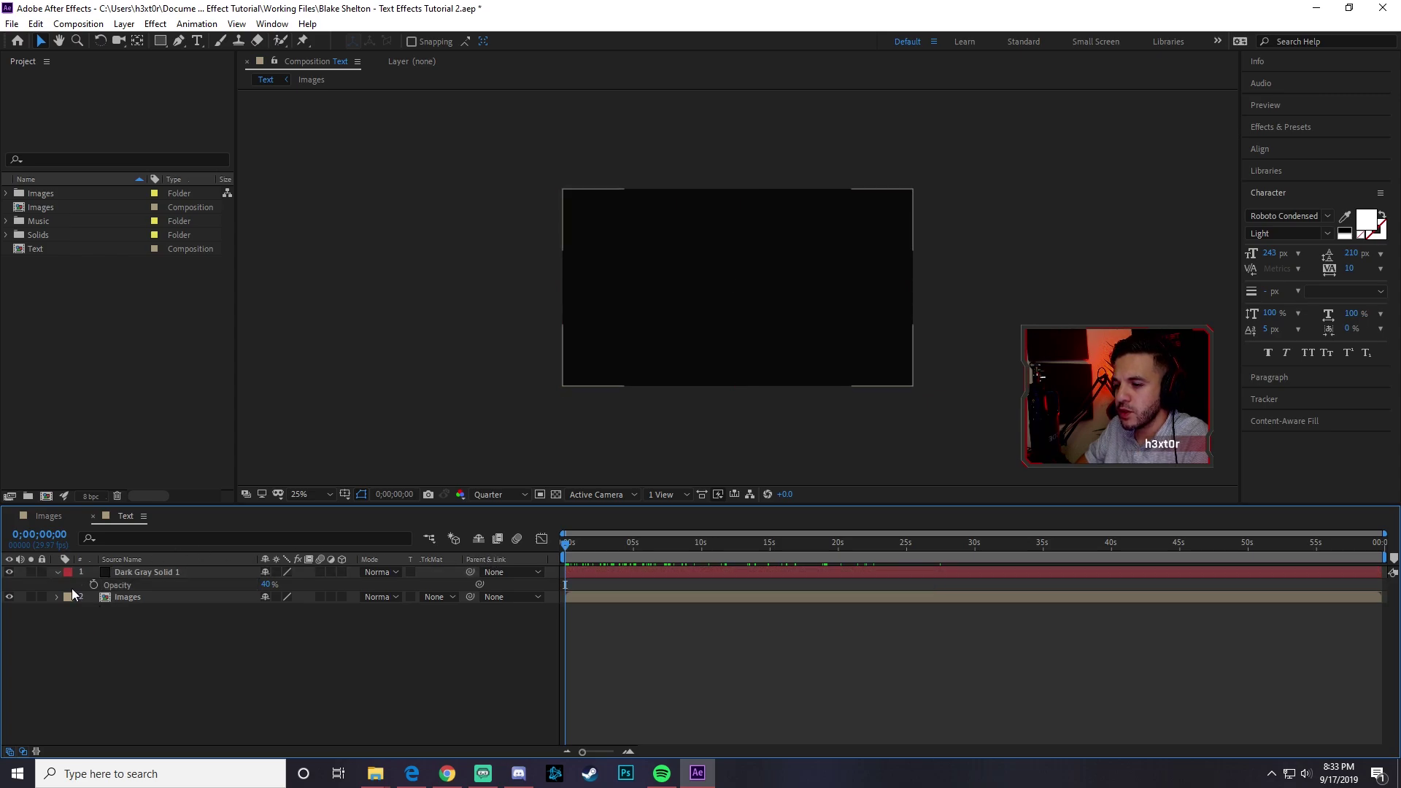
left_click(58, 573)
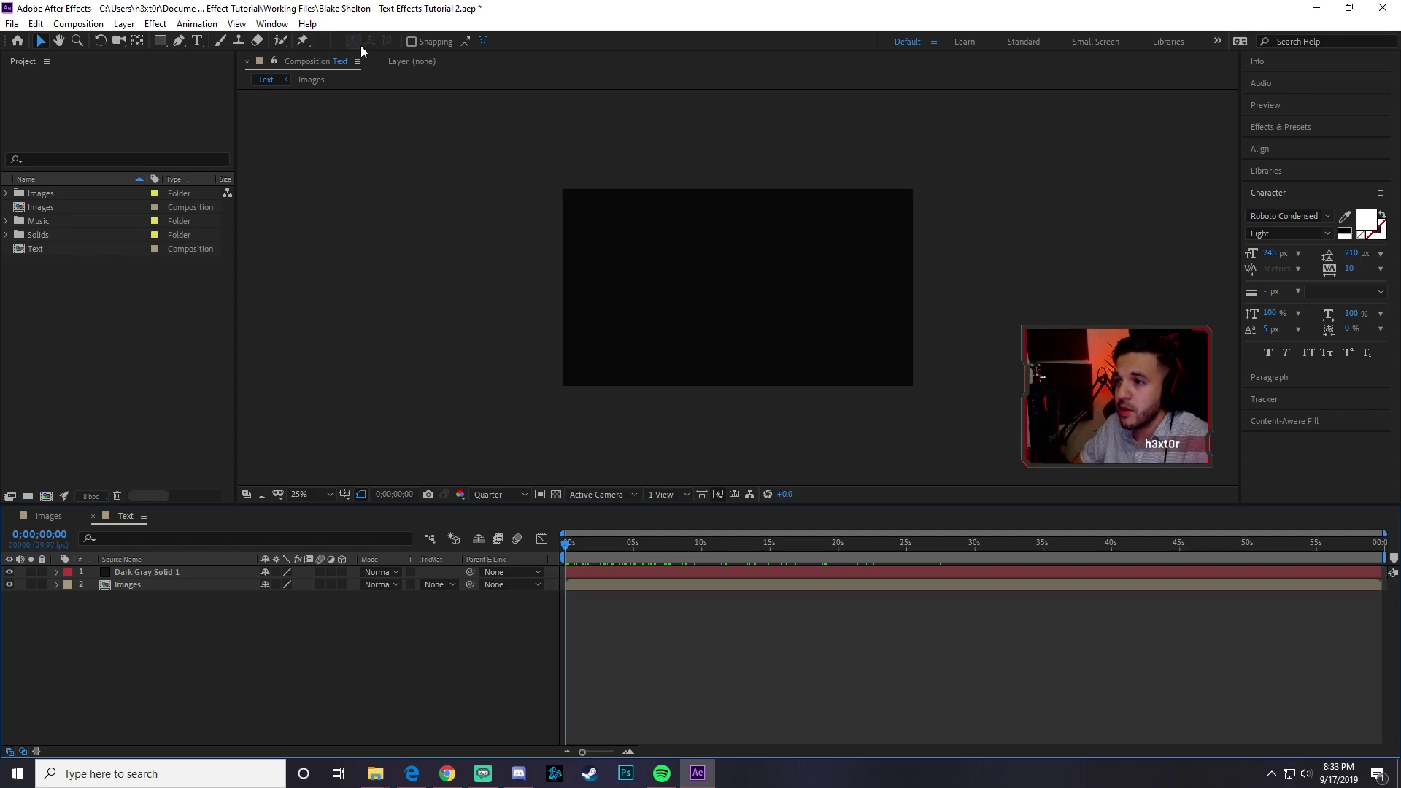
- Add a text layer reading BLAKE SHELTON over the darkened slideshow in the Text composition
left_click(197, 41)
left_click(660, 295)
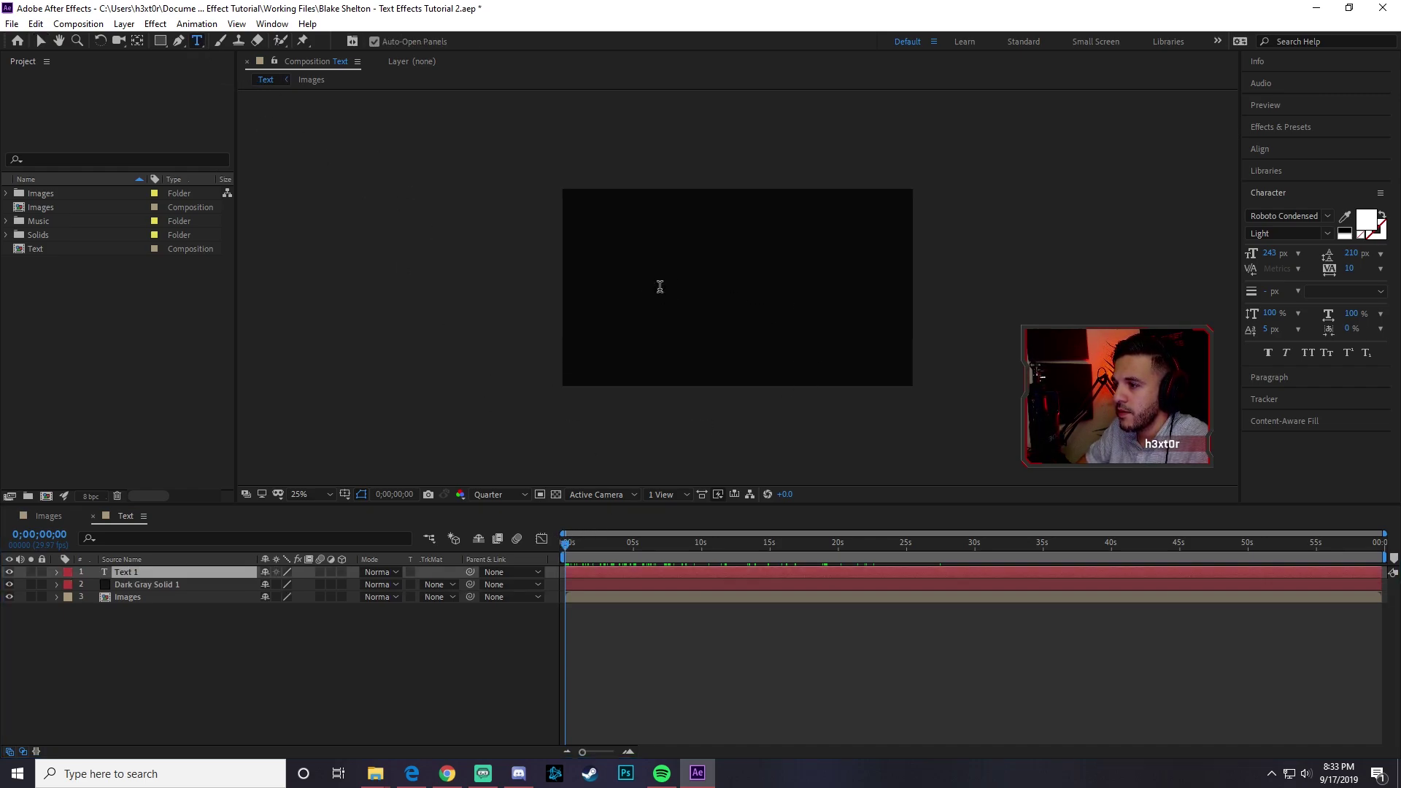
type("BLAK")
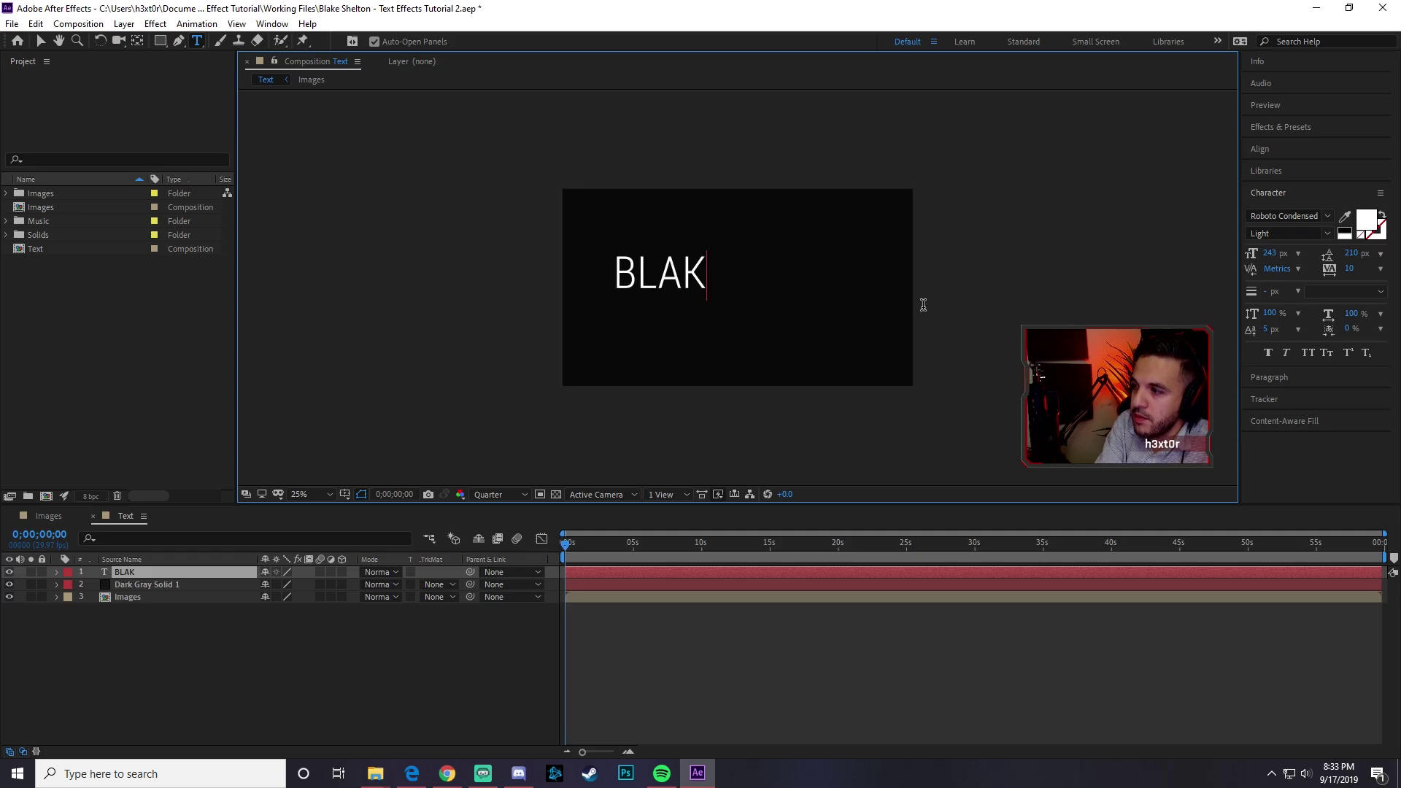
type("E SHELTON")
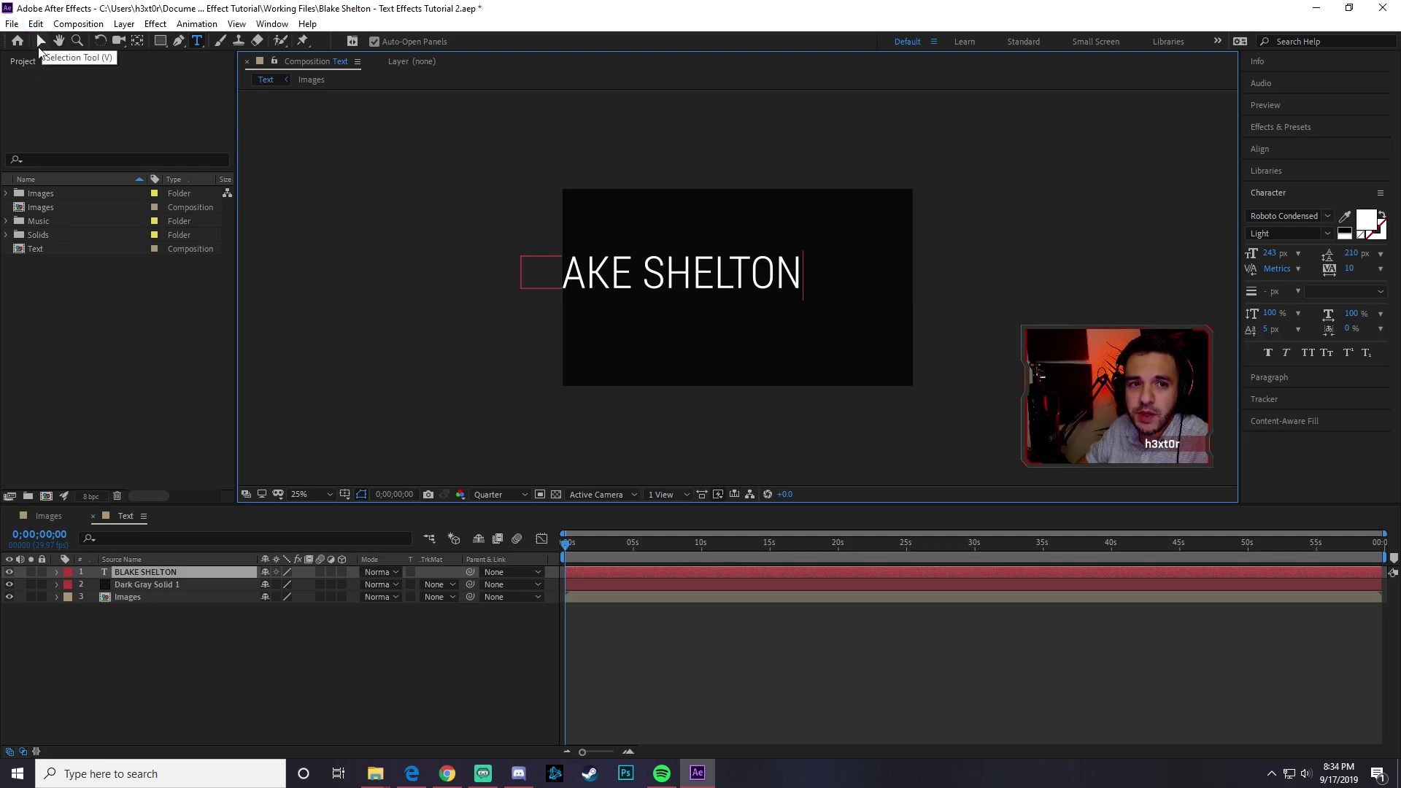
- Move the BLAKE SHELTON title to the centre of the frame and deselect it, keeping the playhead at the start
left_click(41, 45)
left_click_drag(650, 275, 723, 278)
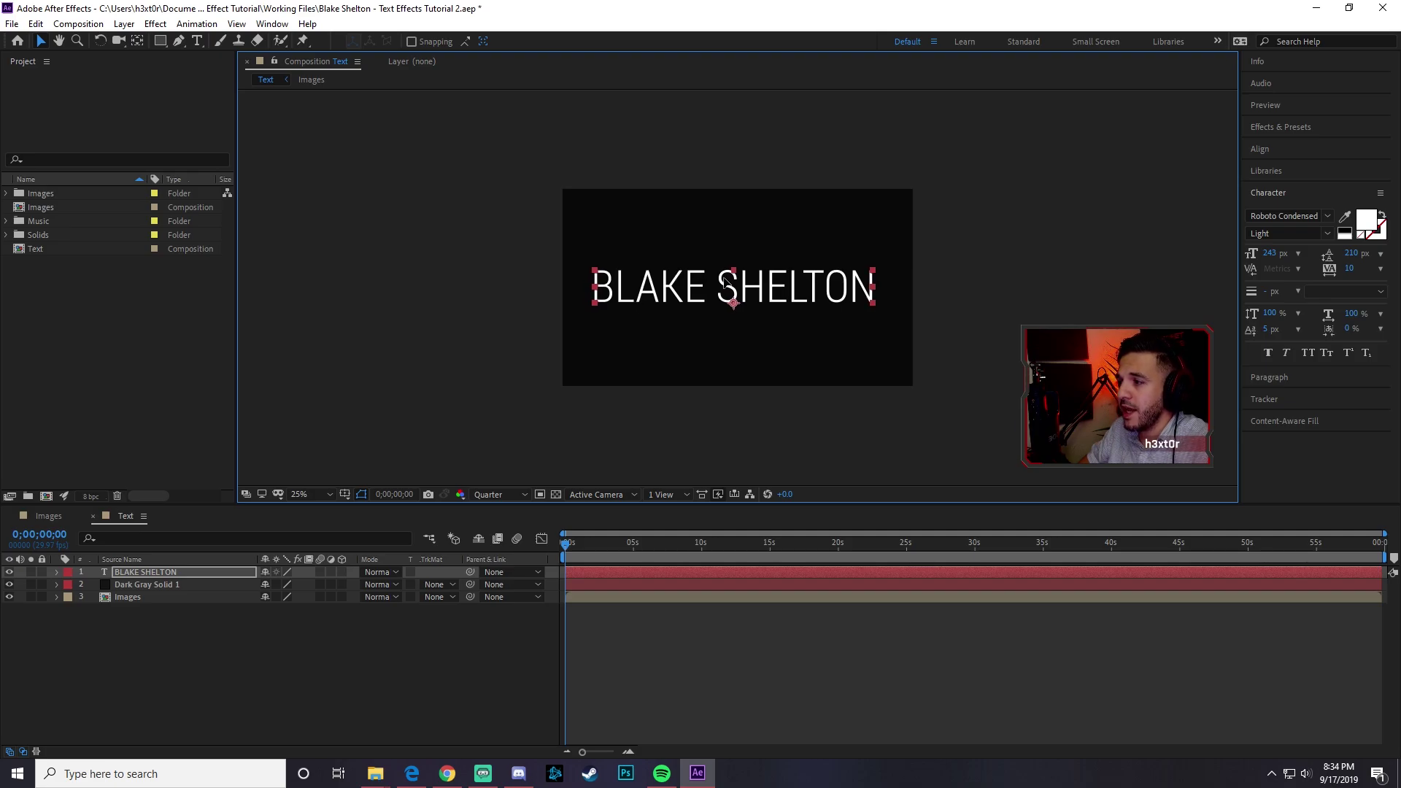
left_click_drag(726, 284, 730, 284)
left_click_drag(586, 540, 519, 530)
left_click(475, 328)
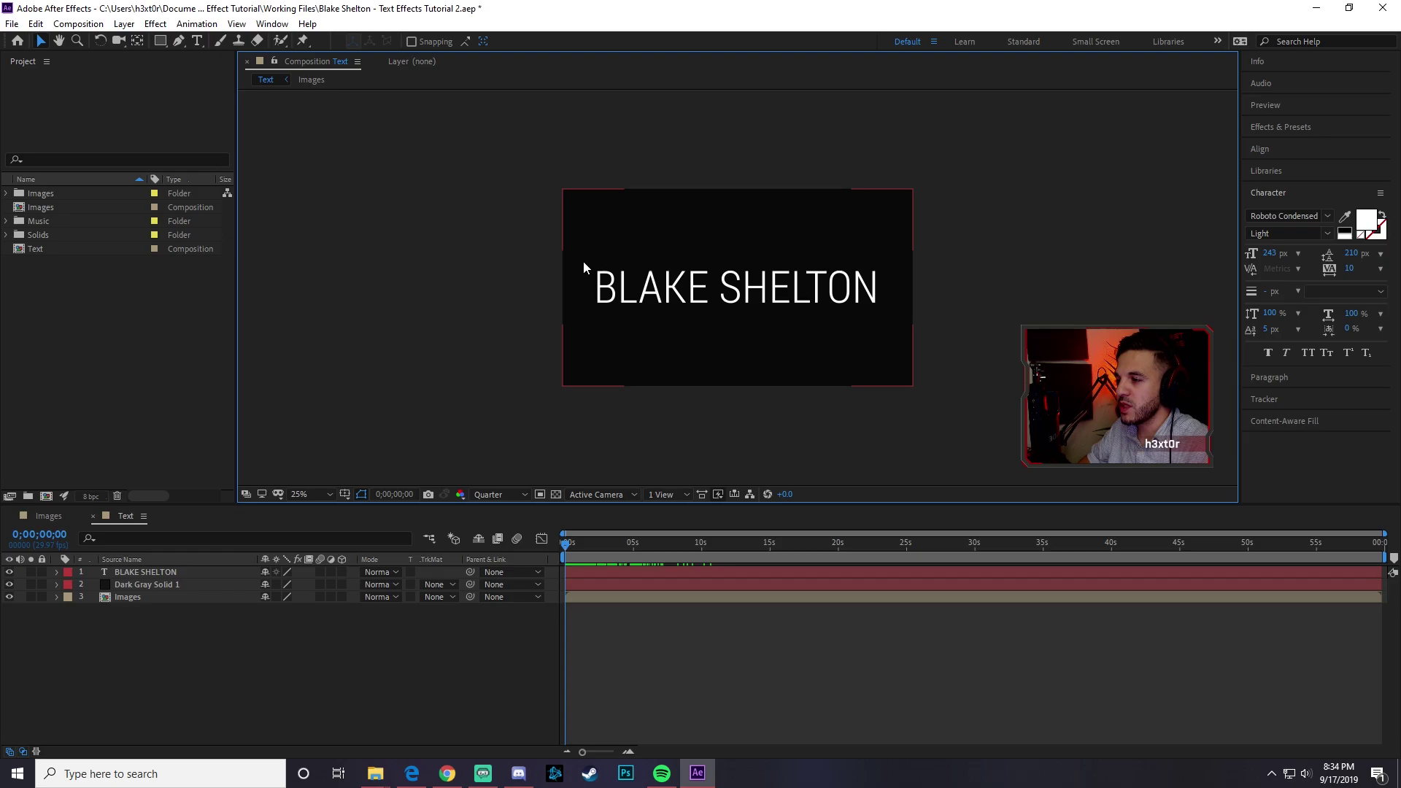
- Examine the BLAKE SHELTON title's character settings and browse the list of available fonts without changing the typeface
left_click(854, 307)
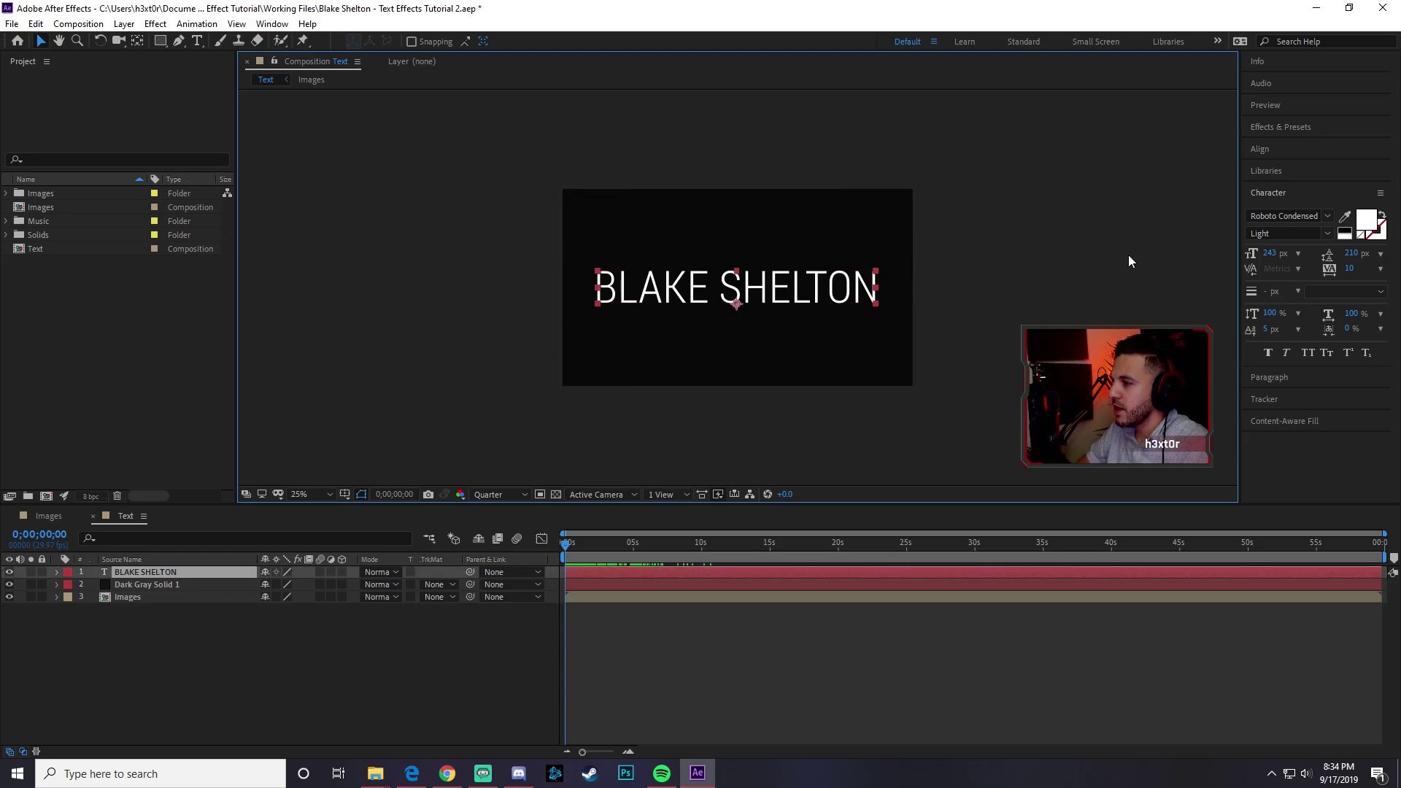
left_click(1330, 217)
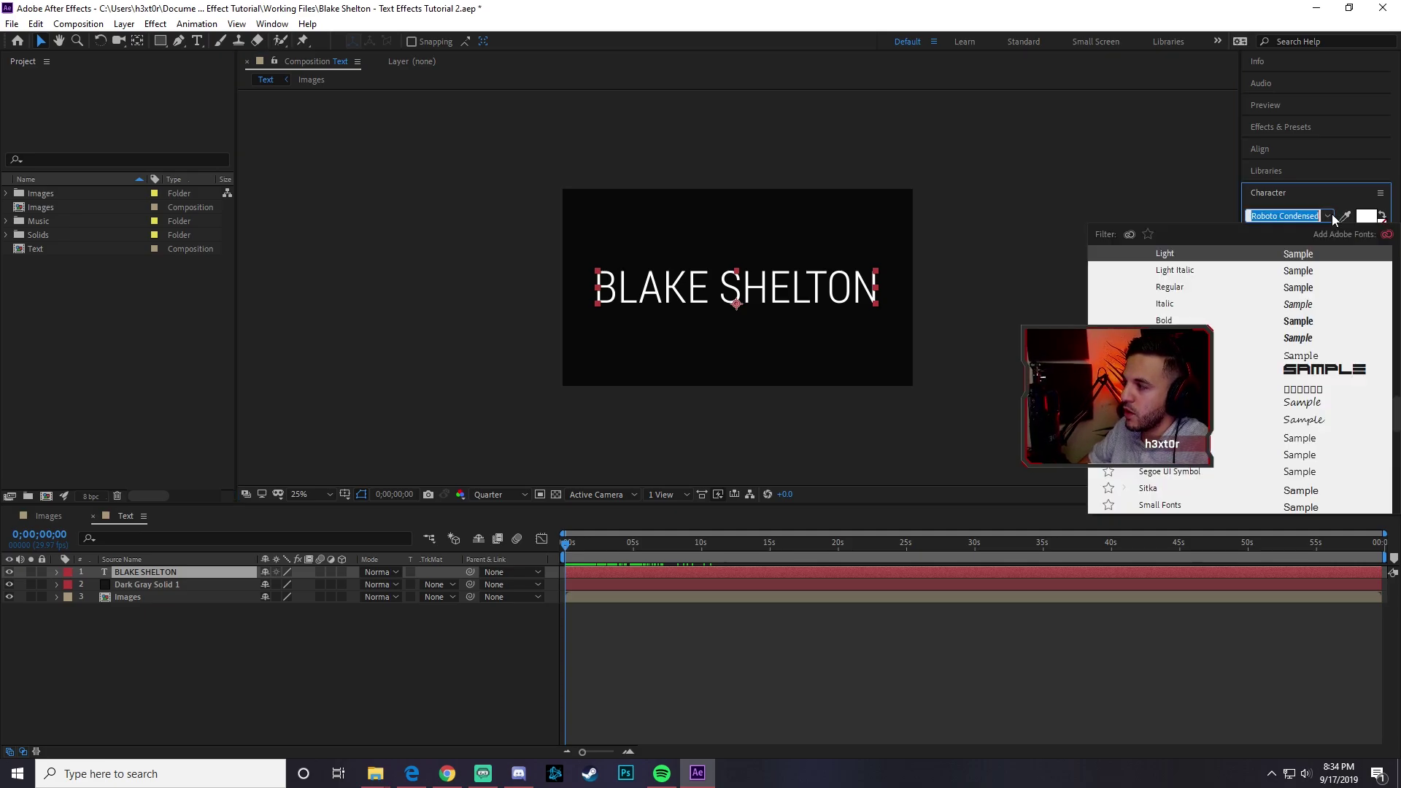
scroll(1303, 279, "up", 5)
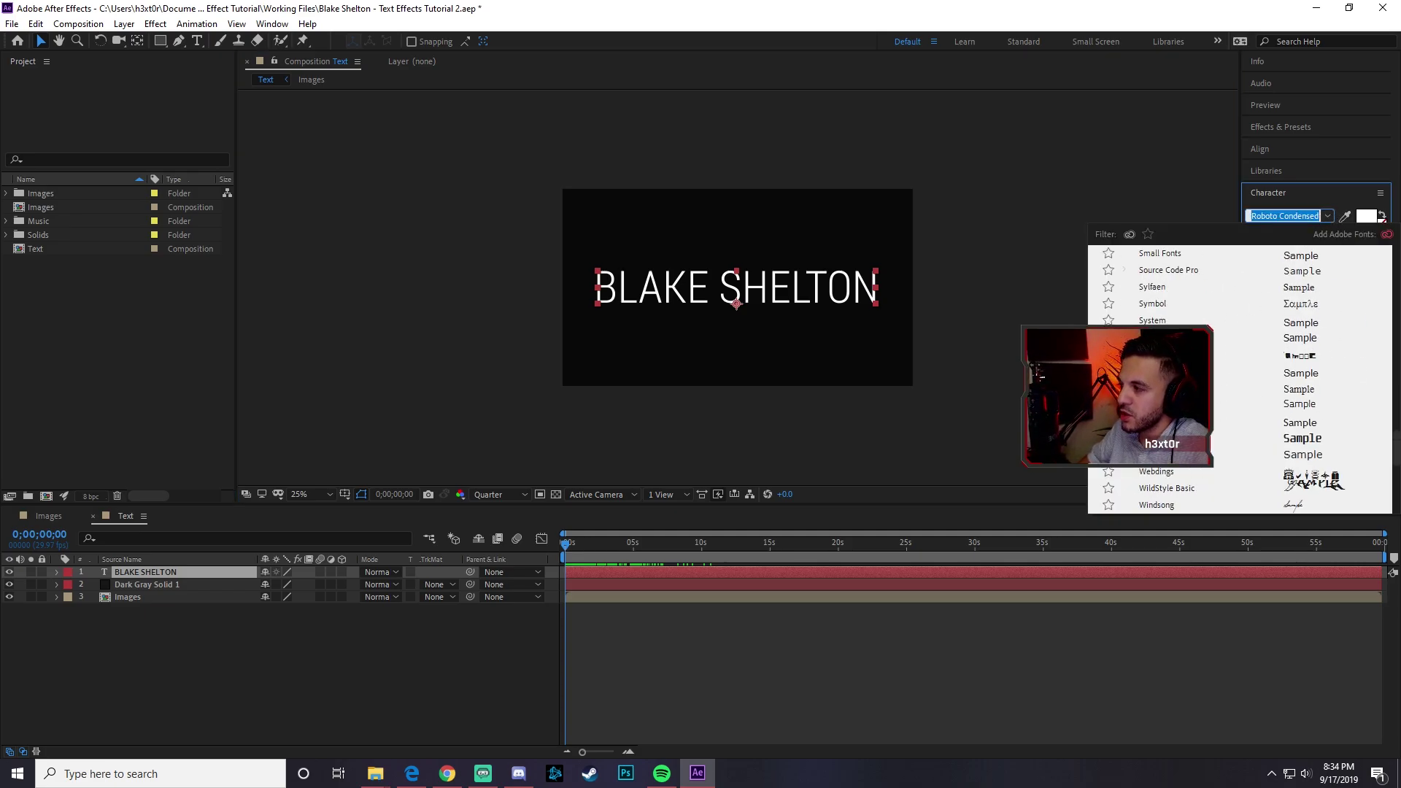
left_click(1332, 219)
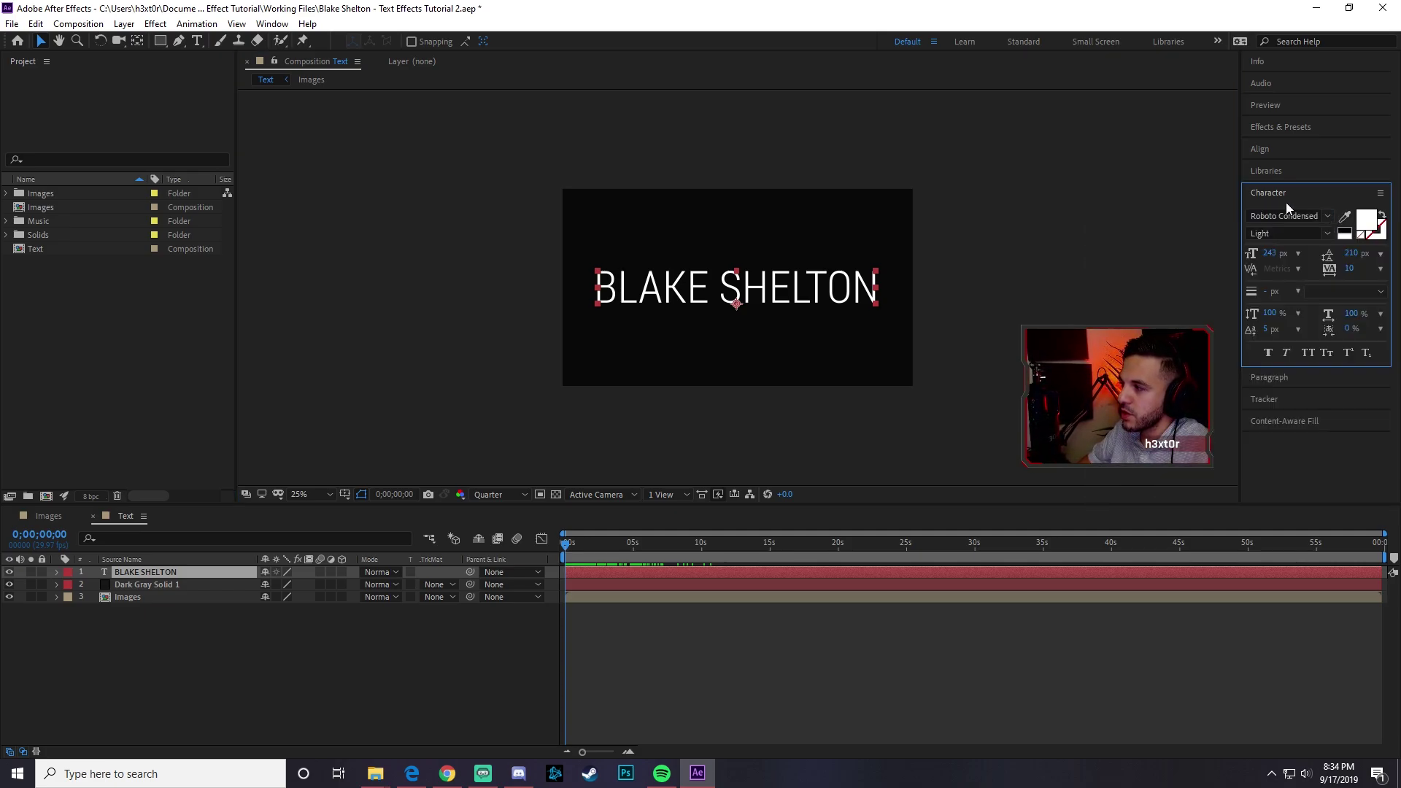
key("grave")
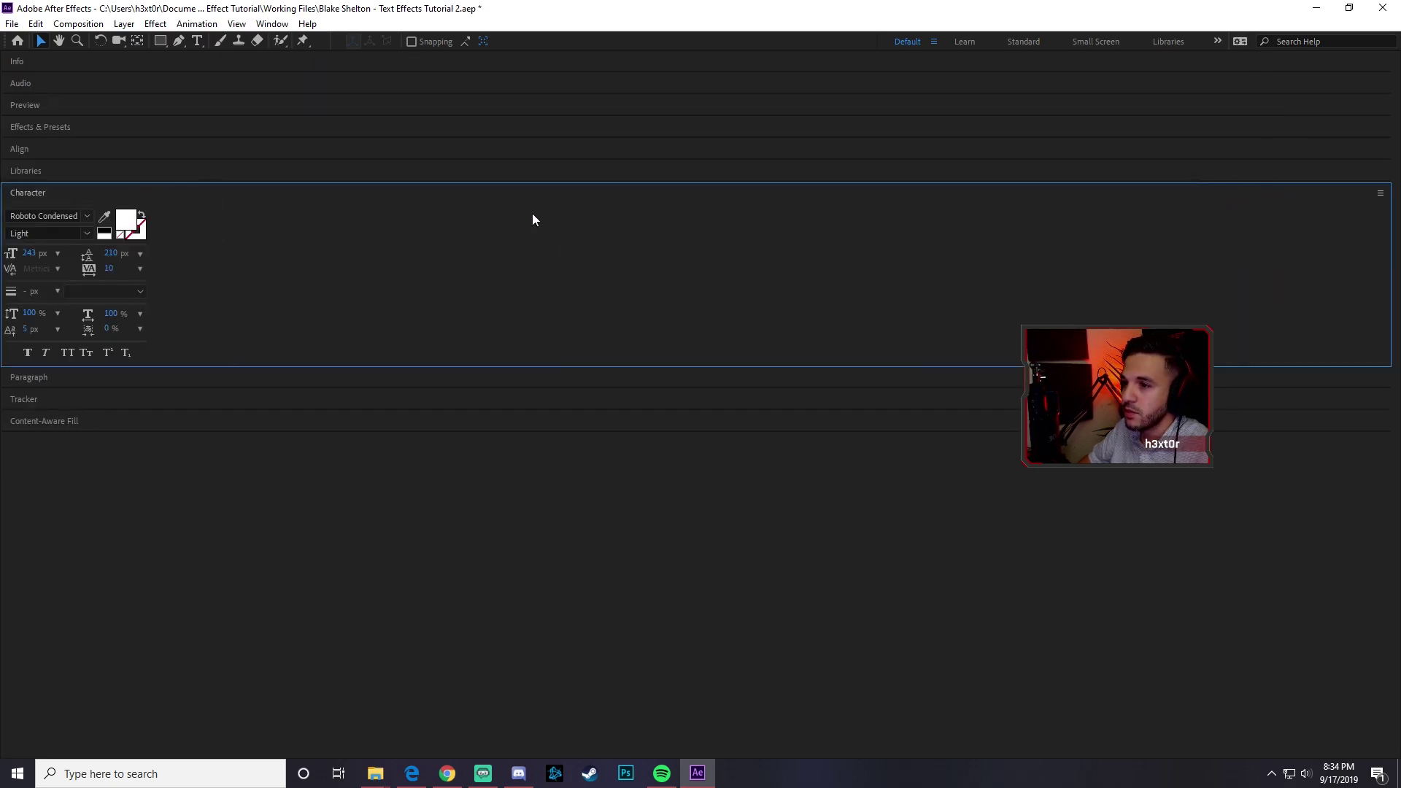
key("grave")
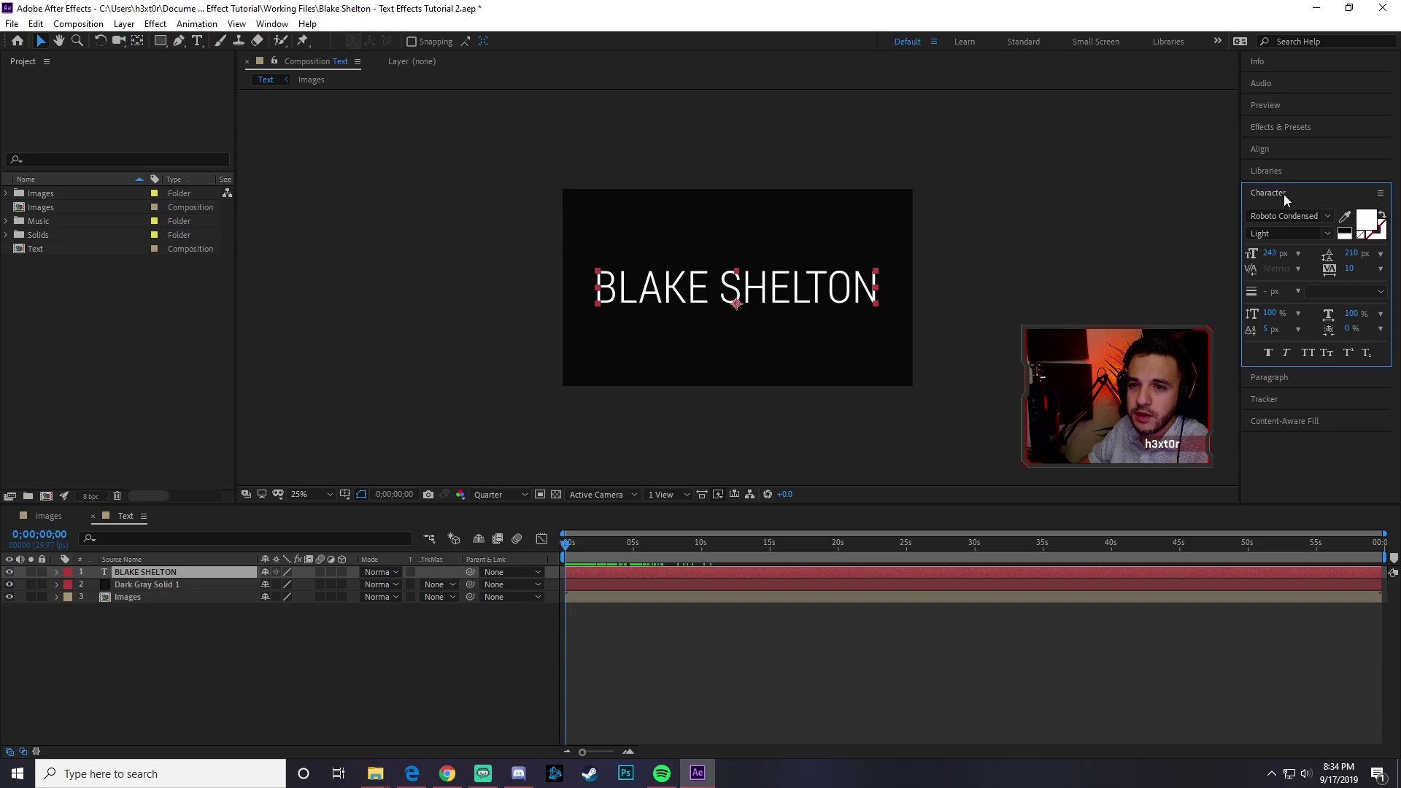
left_click(1326, 217)
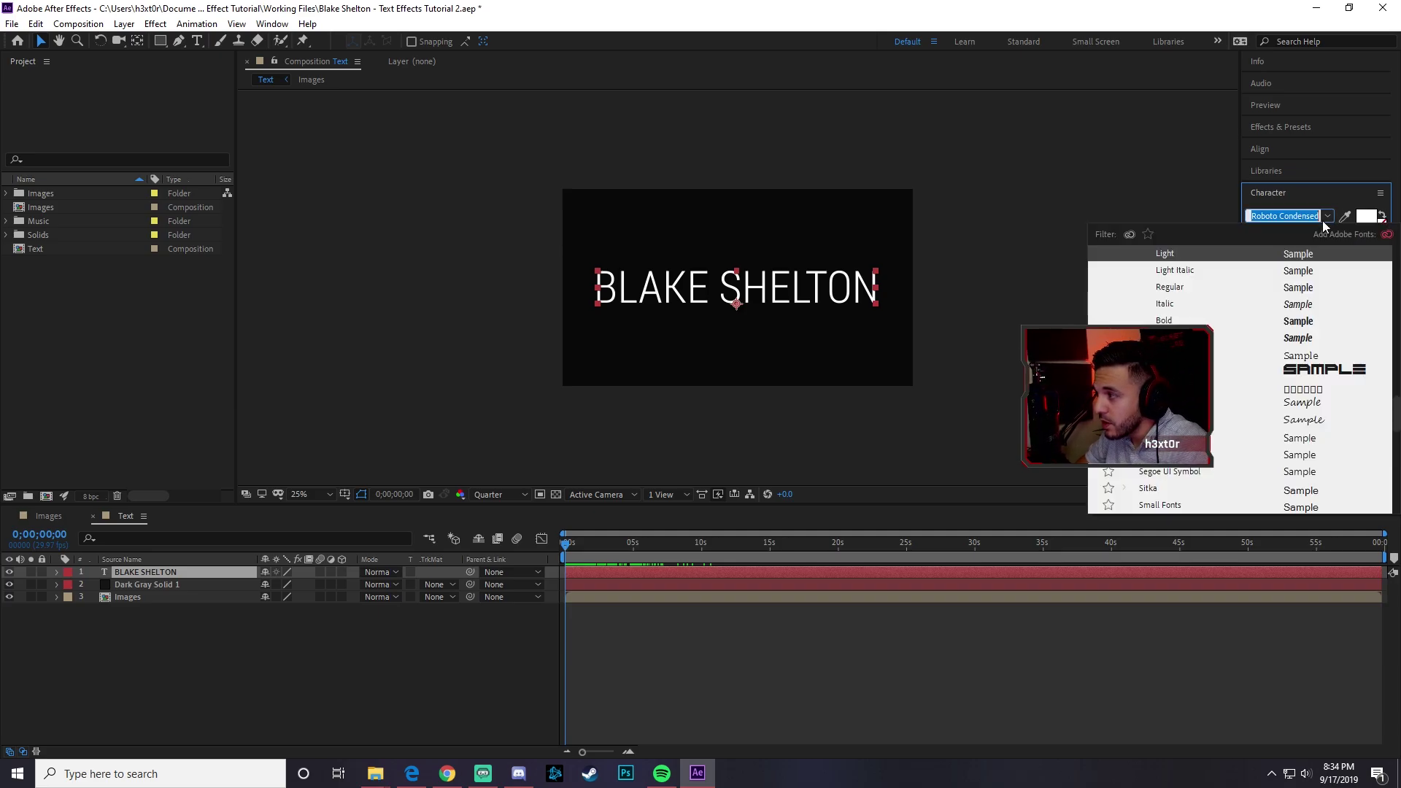
left_click(1331, 192)
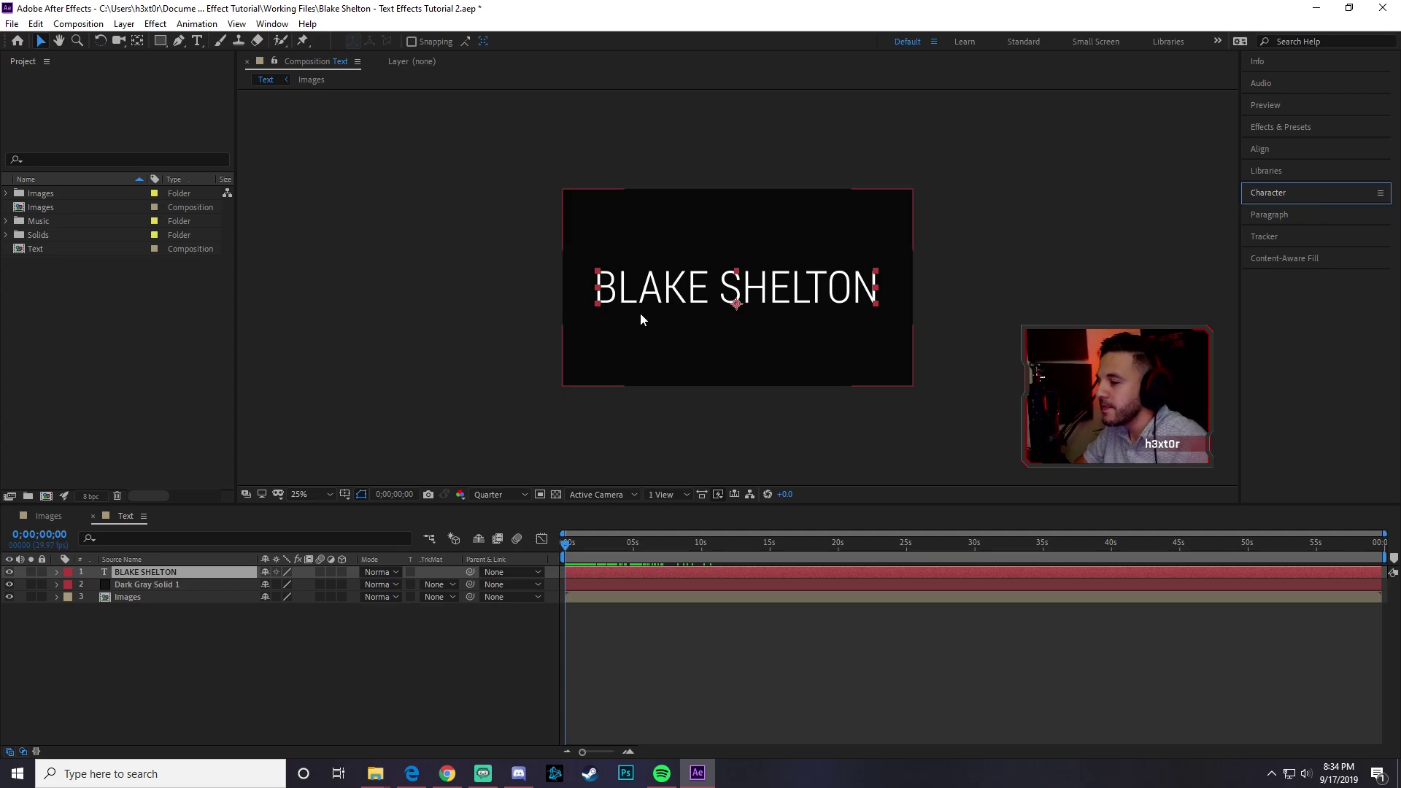
left_click(504, 297)
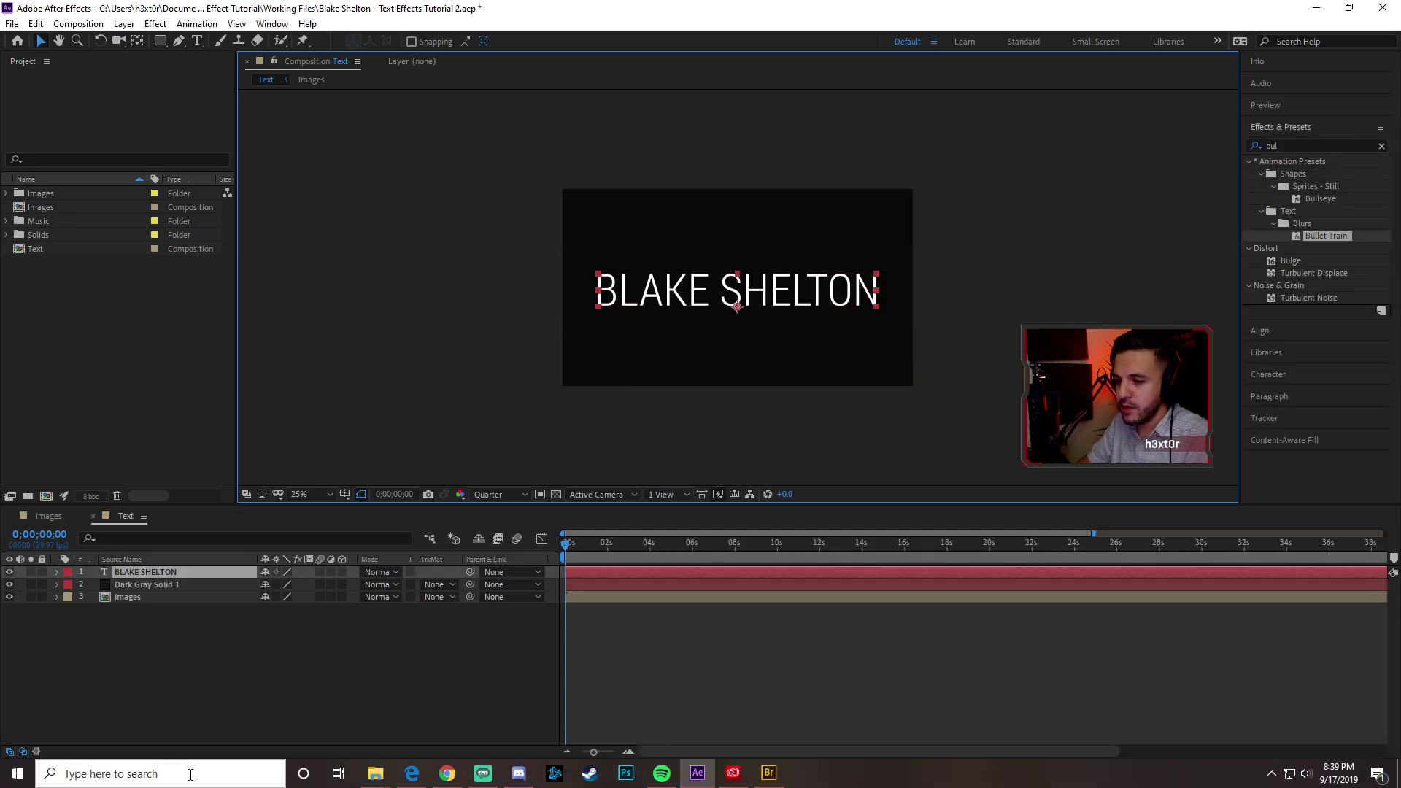
- Open Adobe Bridge and view its Essentials workspace before returning to the Libraries workspace
left_click(155, 774)
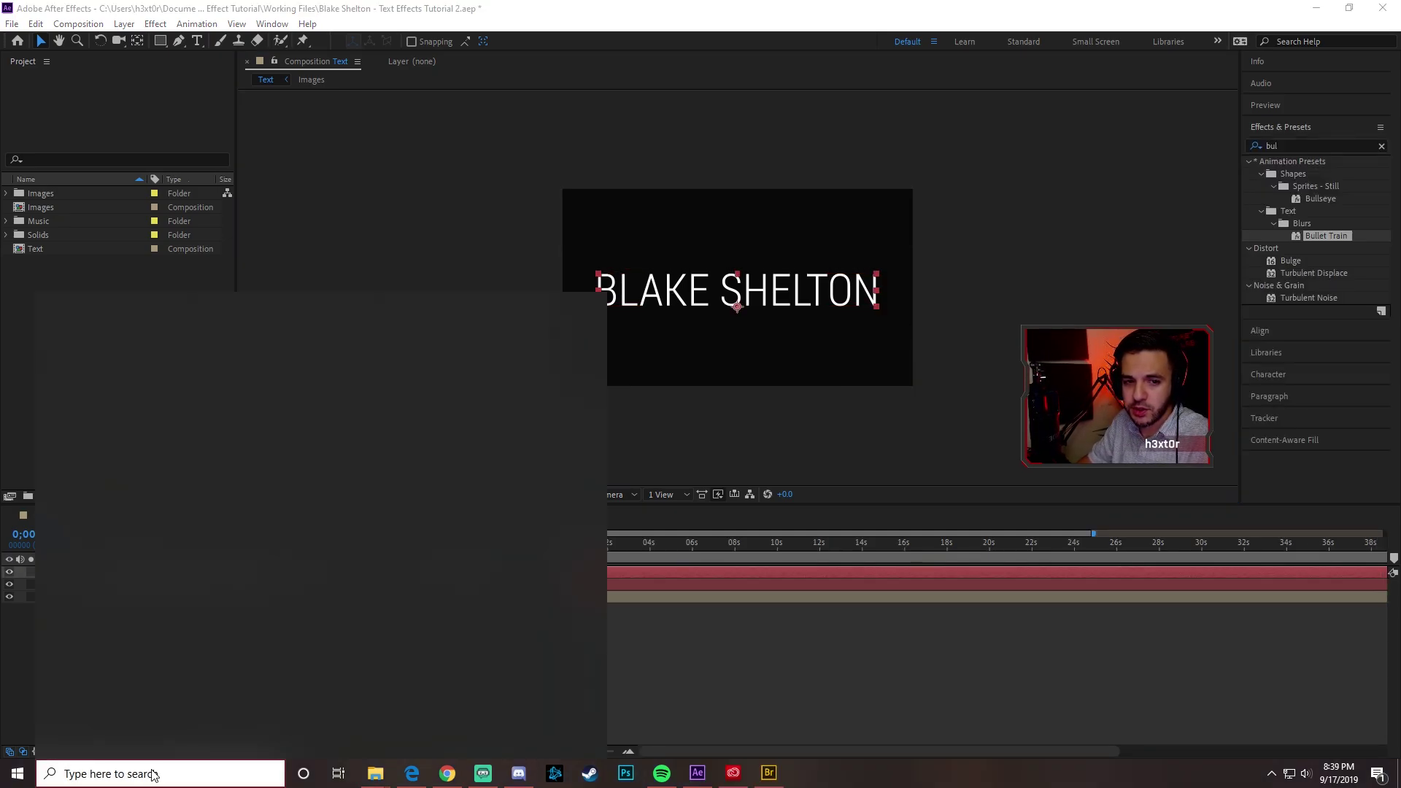
type("brid")
key("Return")
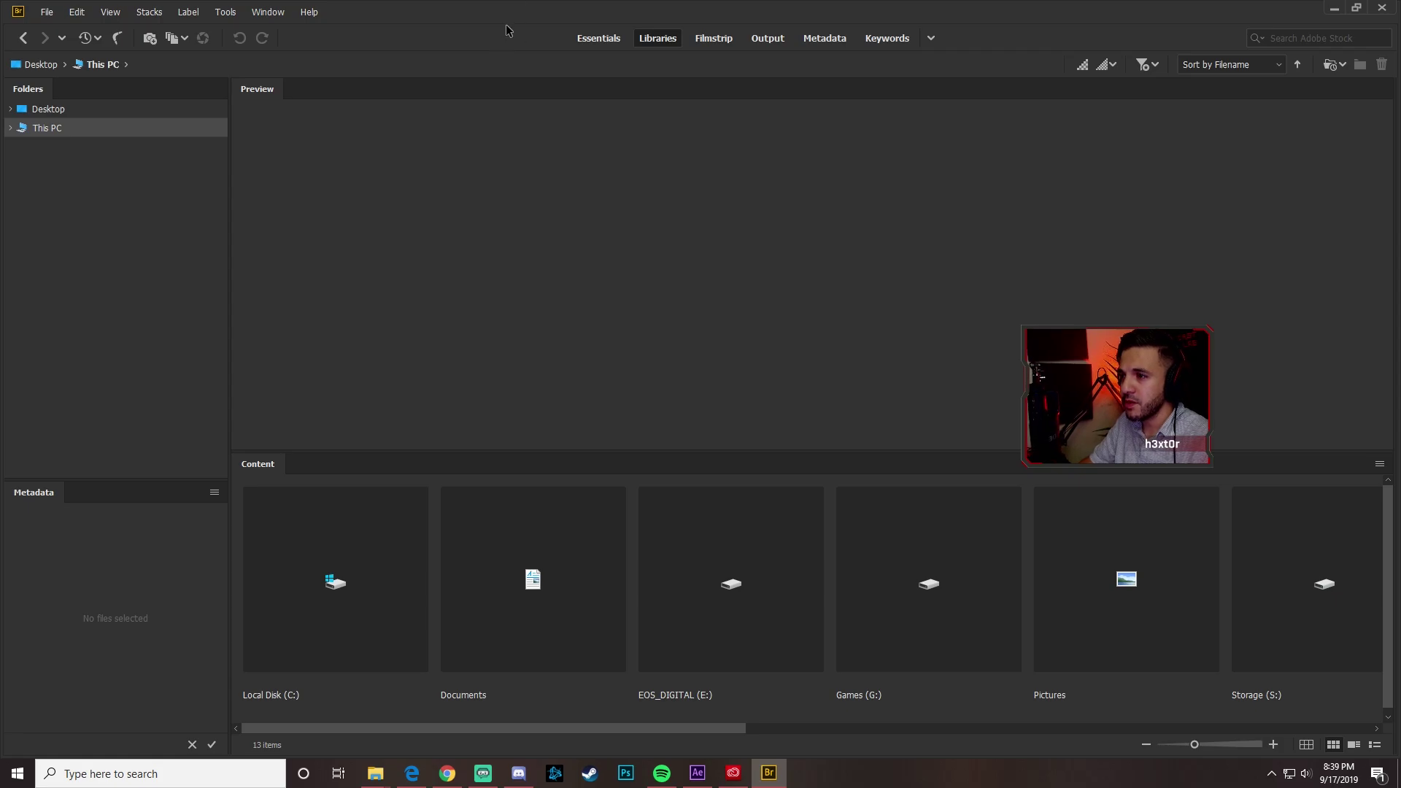
left_click(600, 38)
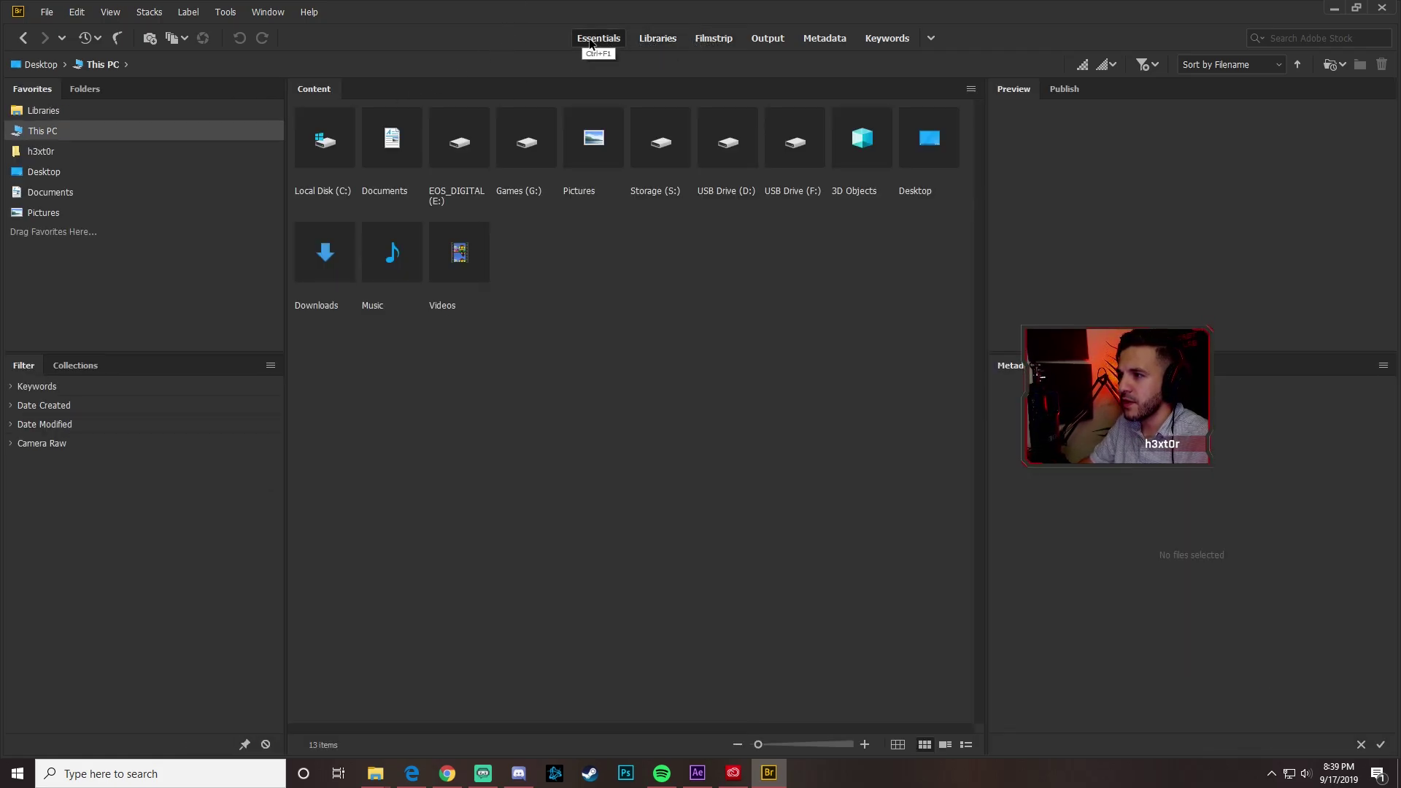
left_click(668, 40)
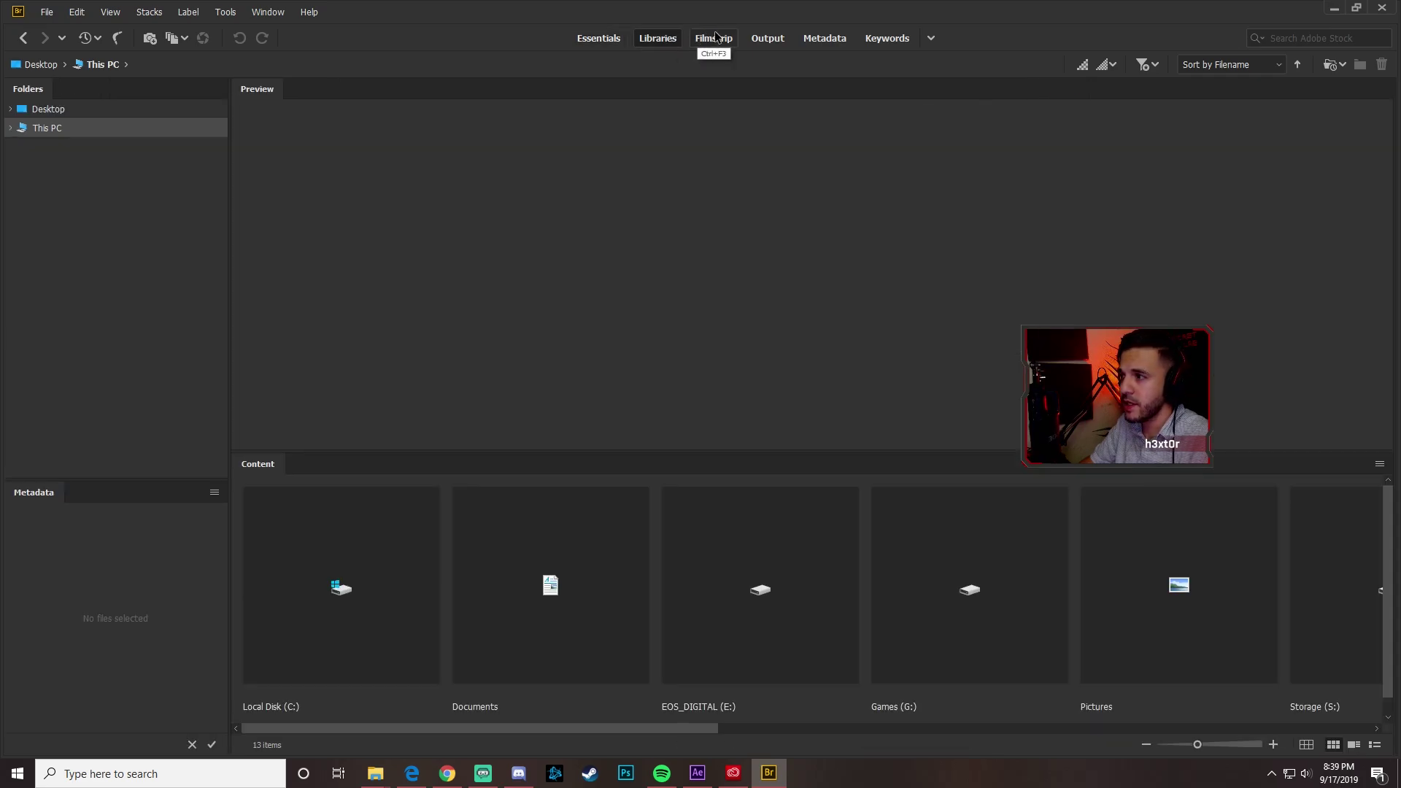
- View the Filmstrip and Output workspaces in Bridge, finishing in the Essentials workspace
left_click(713, 39)
left_click(772, 40)
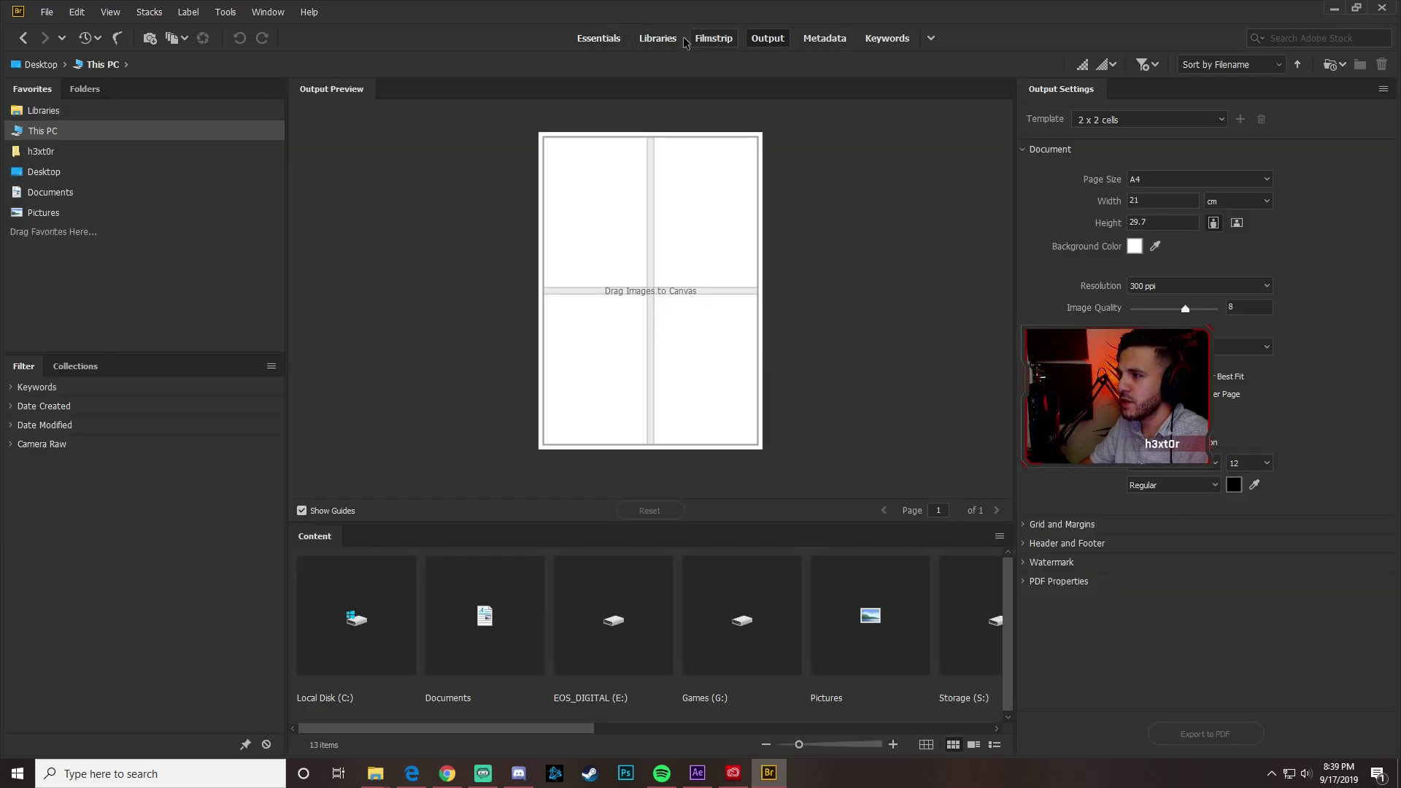
left_click(600, 39)
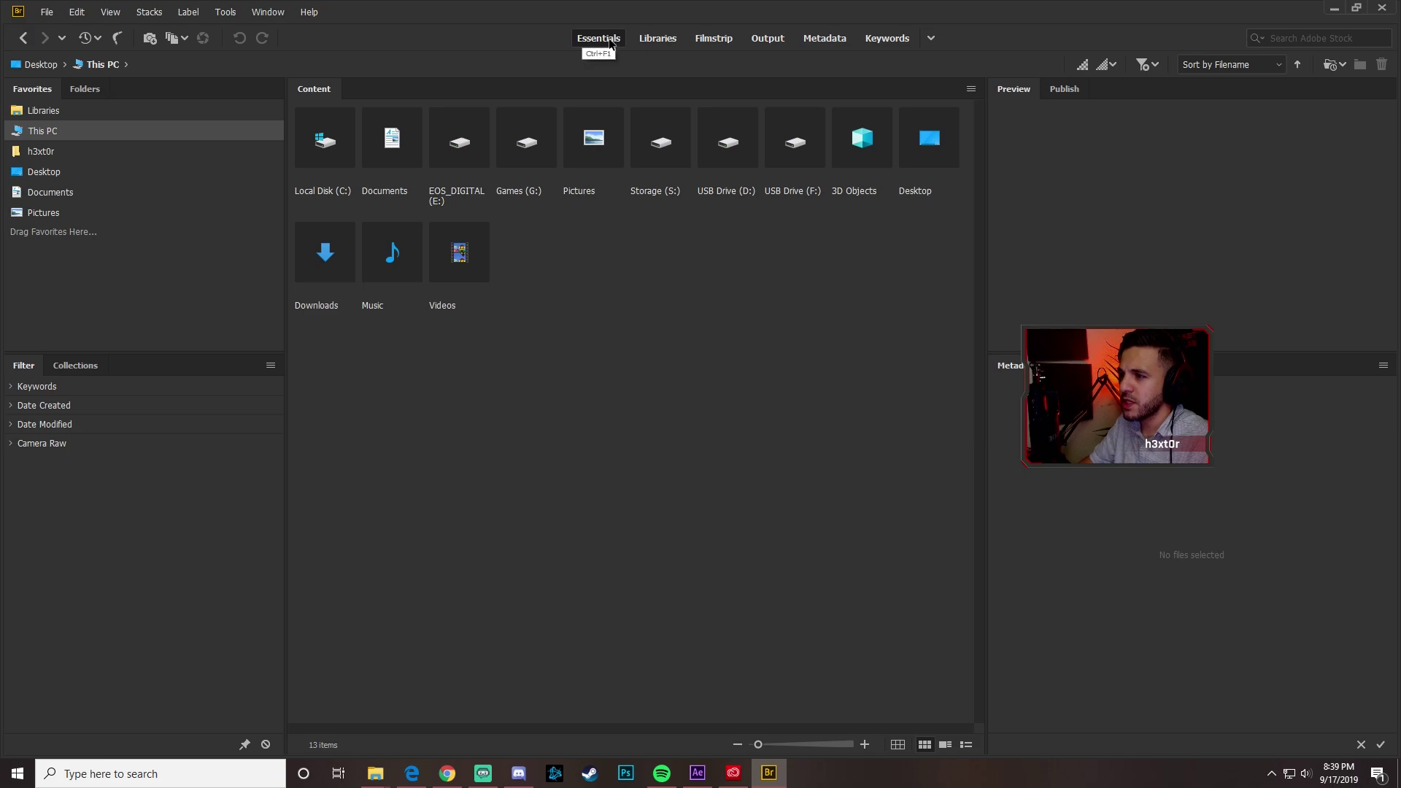
- Browse to Local Disk (C:) > Program Files > Adobe > Adobe After Effects CC 2019 > Support Files
double_click(325, 140)
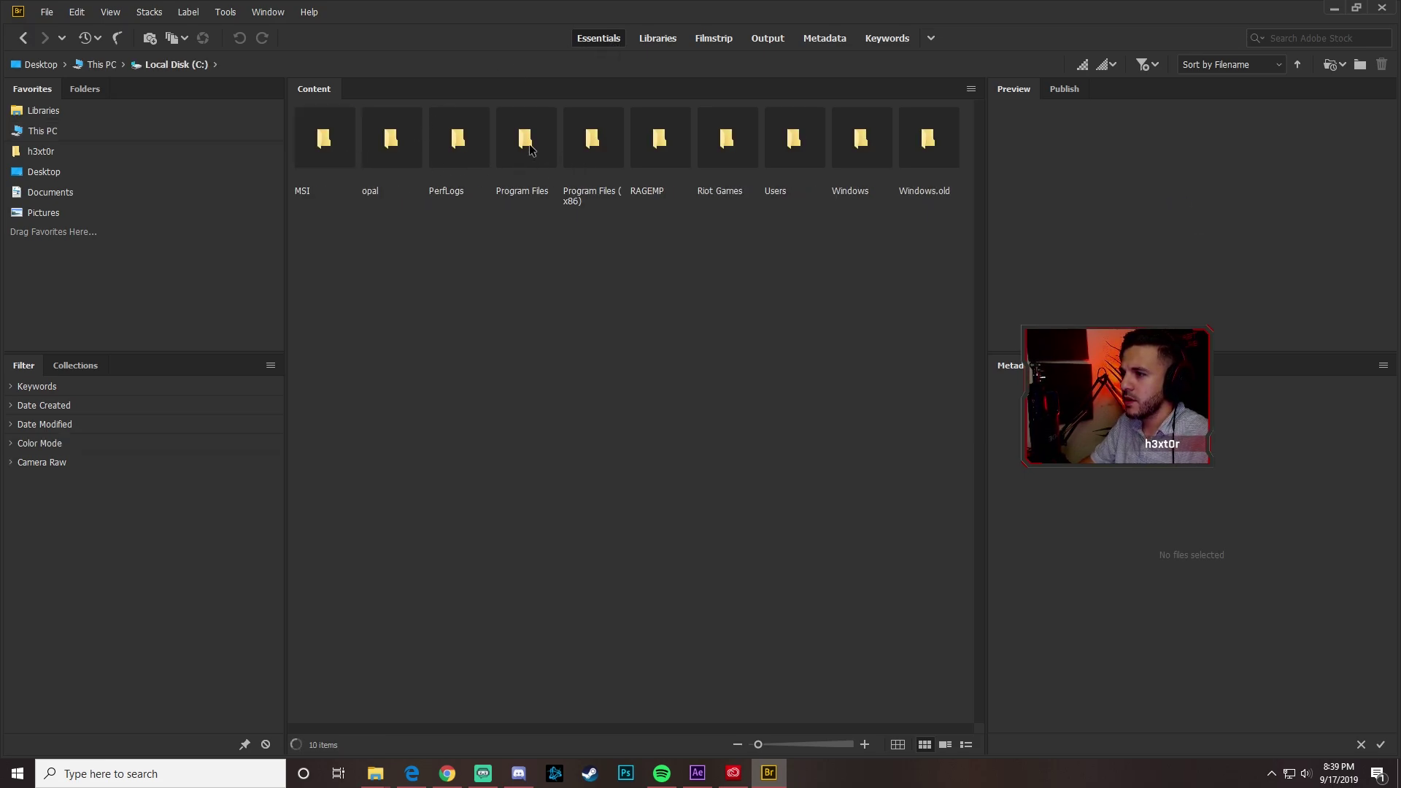
double_click(526, 142)
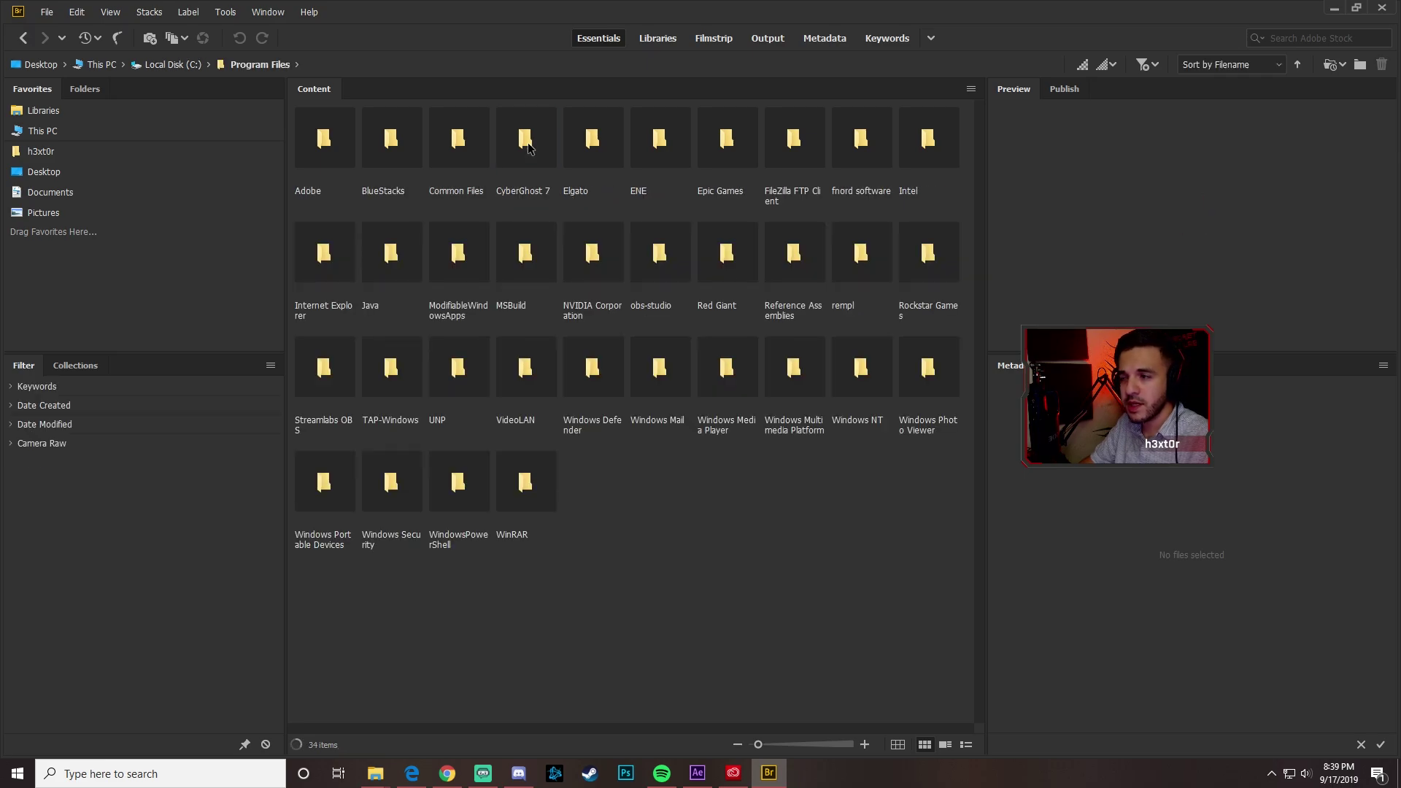
left_click(326, 138)
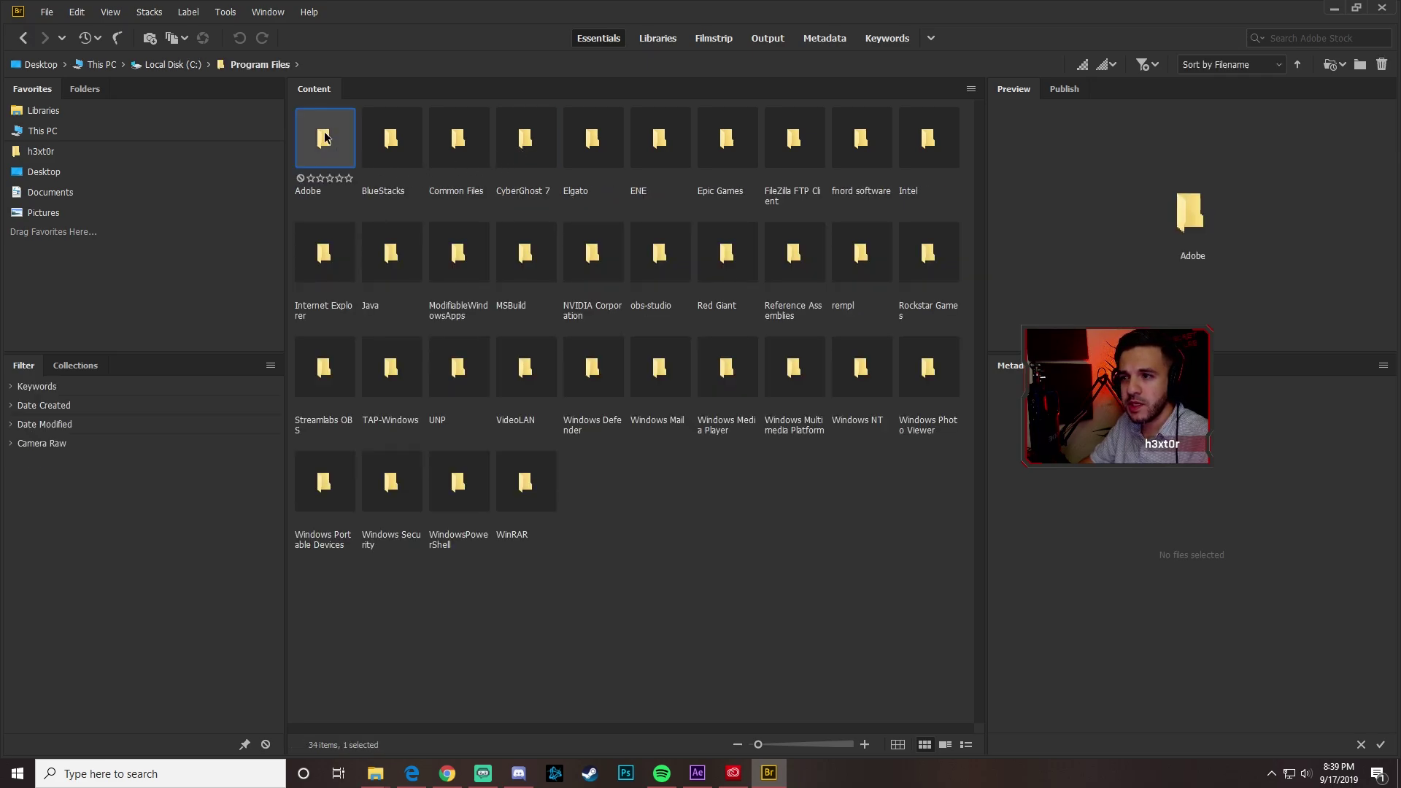
double_click(325, 138)
left_click(334, 130)
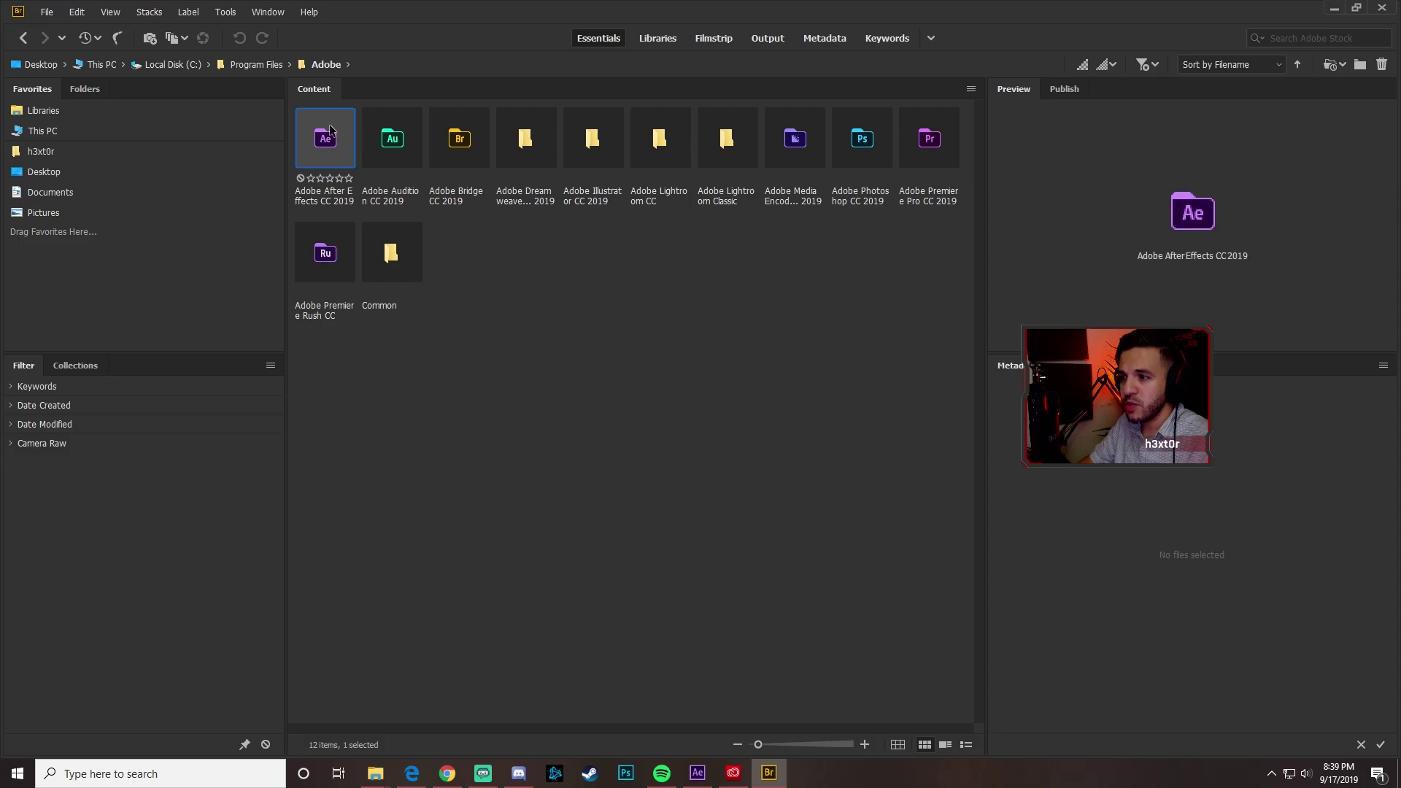
double_click(326, 140)
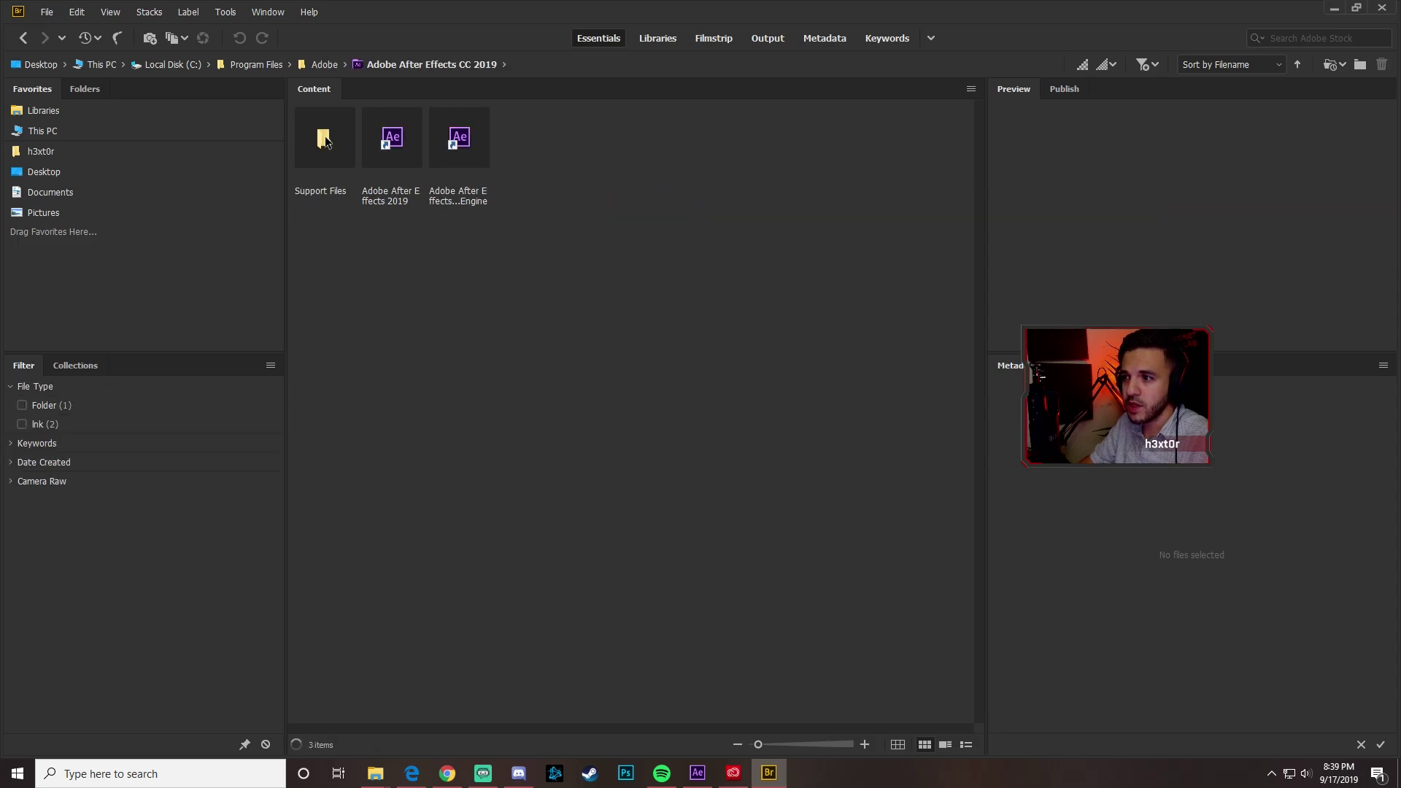
double_click(325, 139)
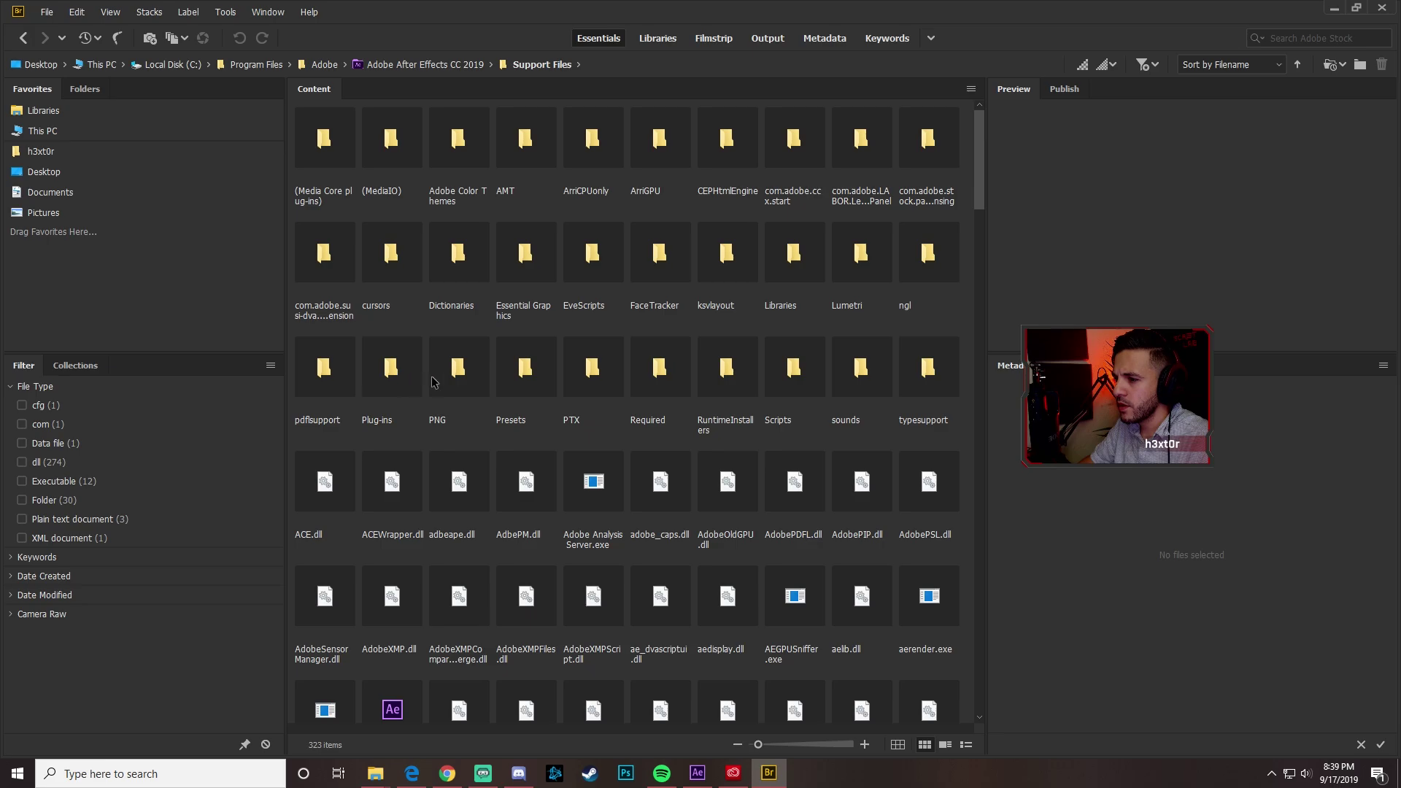
- Open the Blurs text presets folder inside Presets > Text
left_click(529, 371)
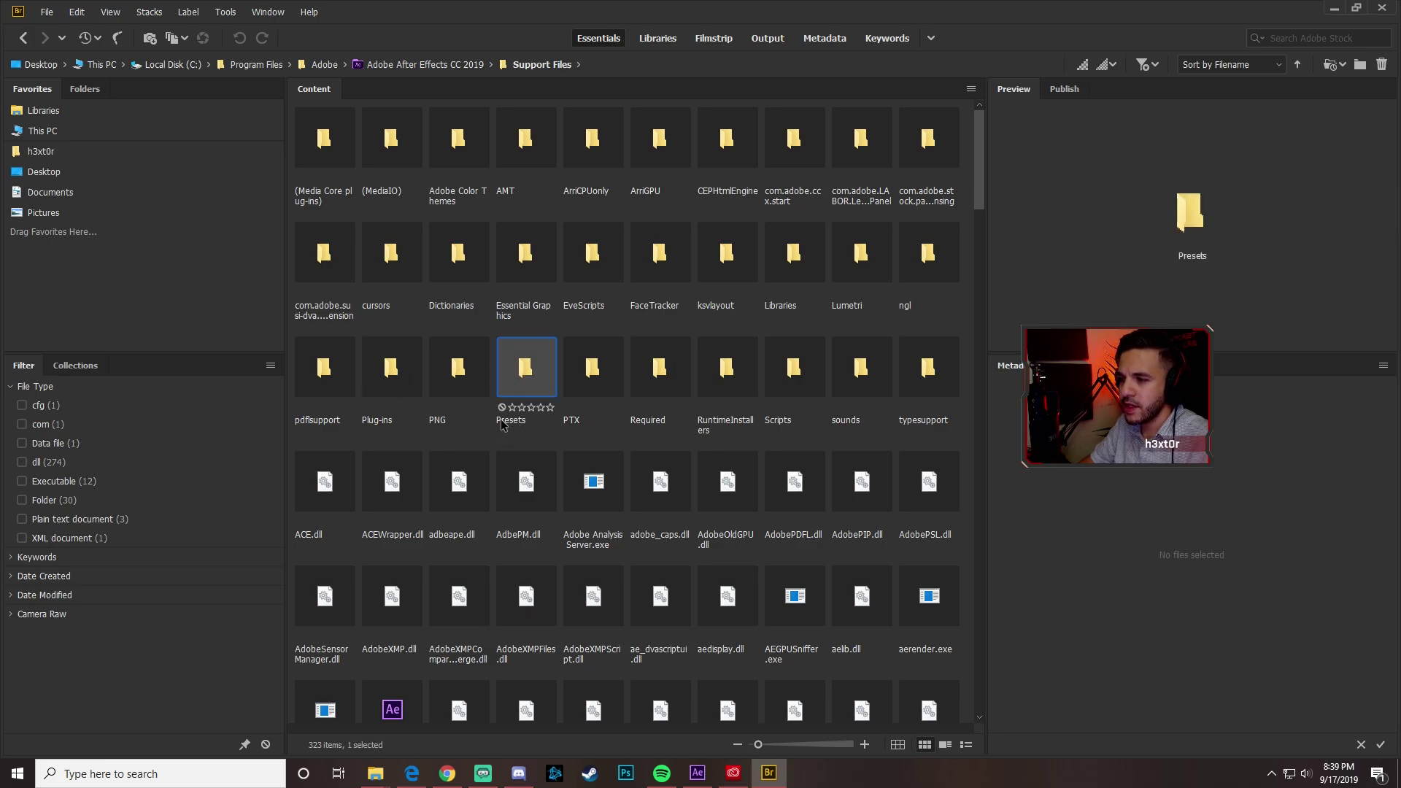
double_click(528, 363)
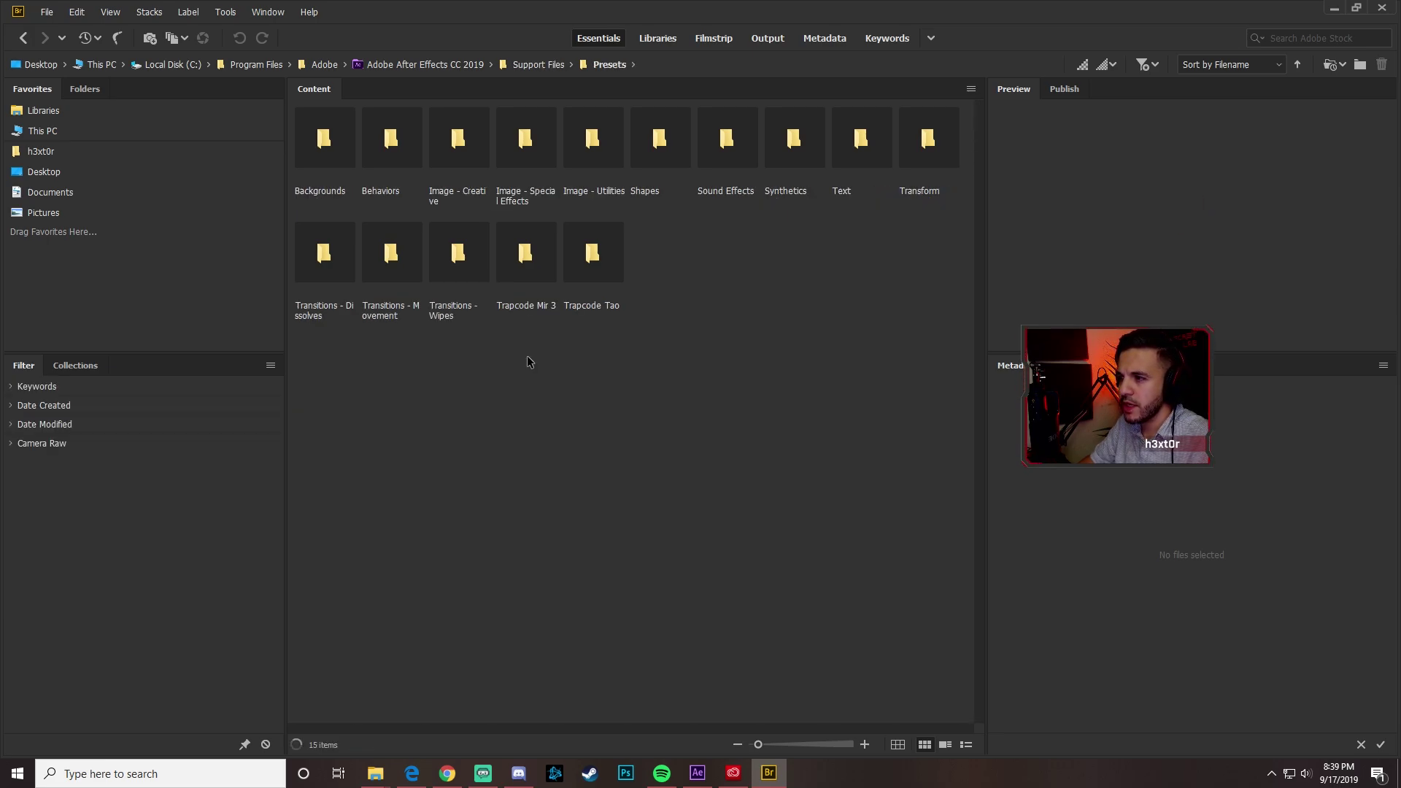
double_click(854, 143)
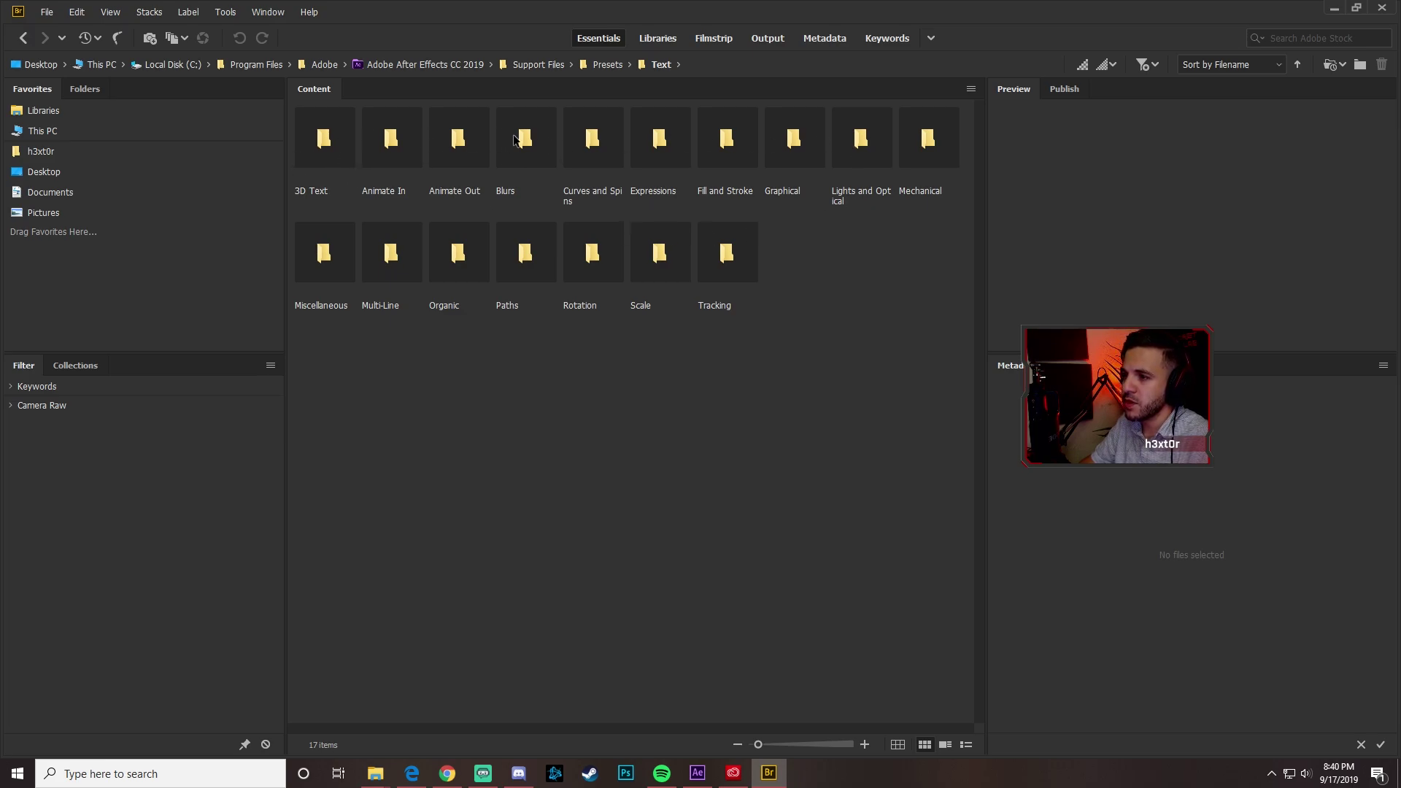
double_click(528, 140)
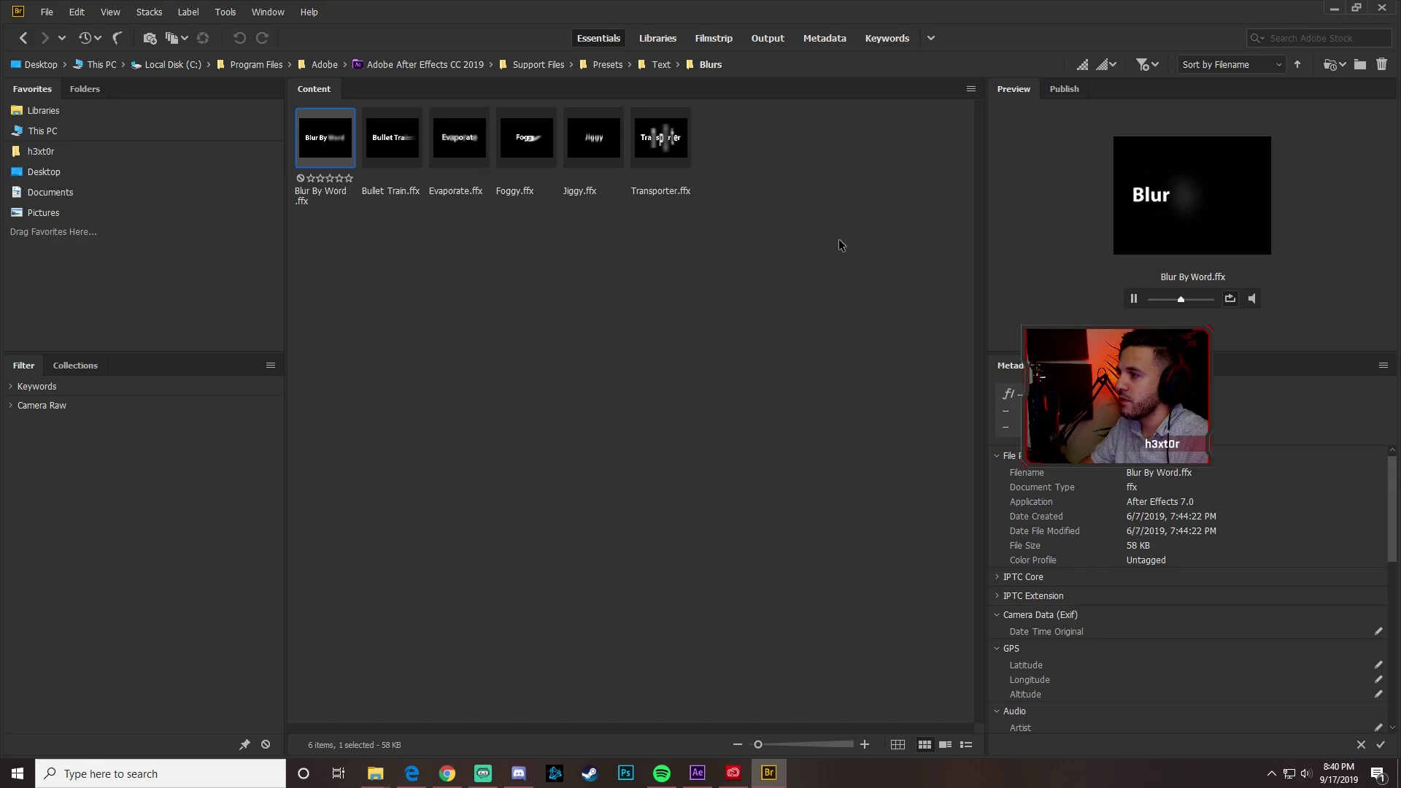
- Preview the Bullet Train and Evaporate animations, comparing the two presets
left_click(398, 153)
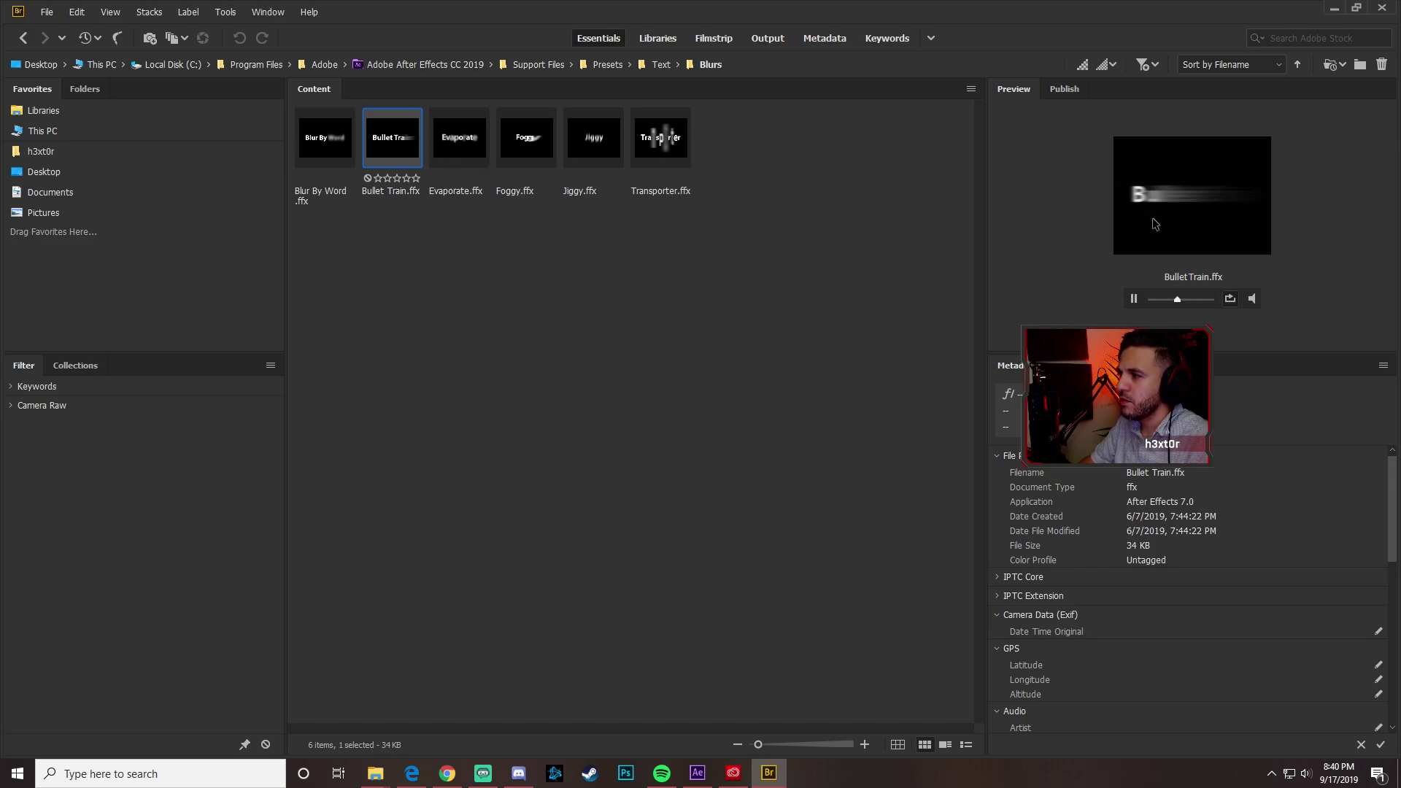
left_click(478, 152)
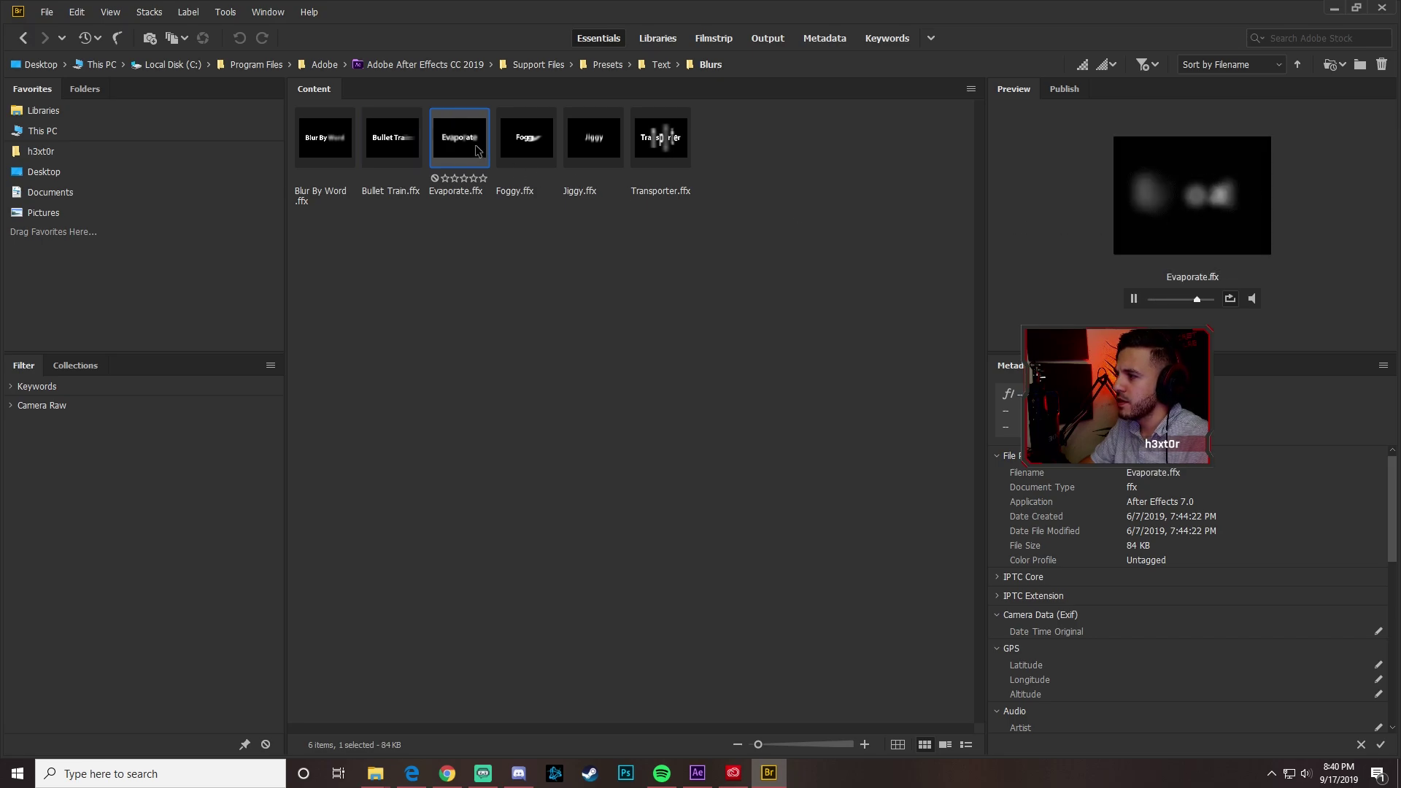
left_click(388, 146)
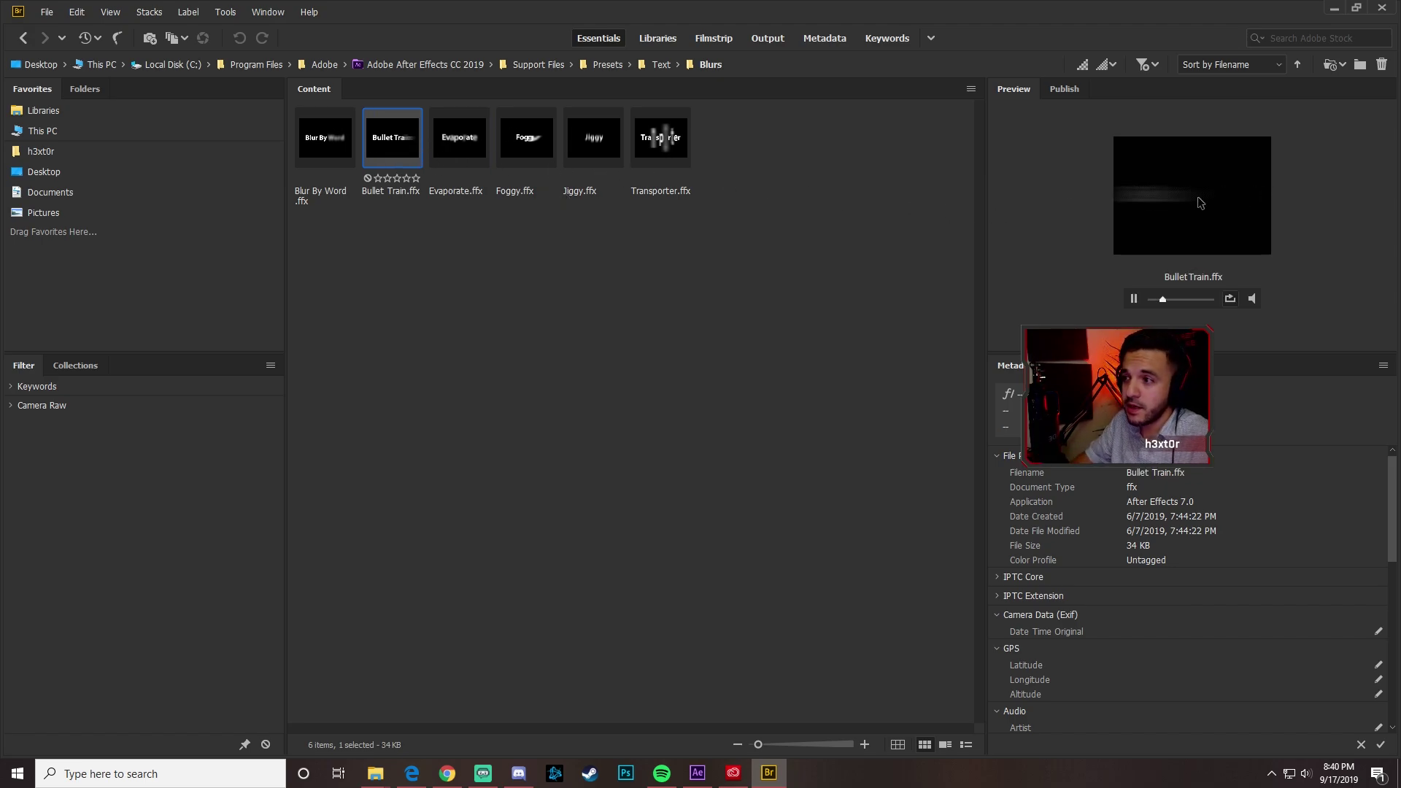
left_click(461, 142)
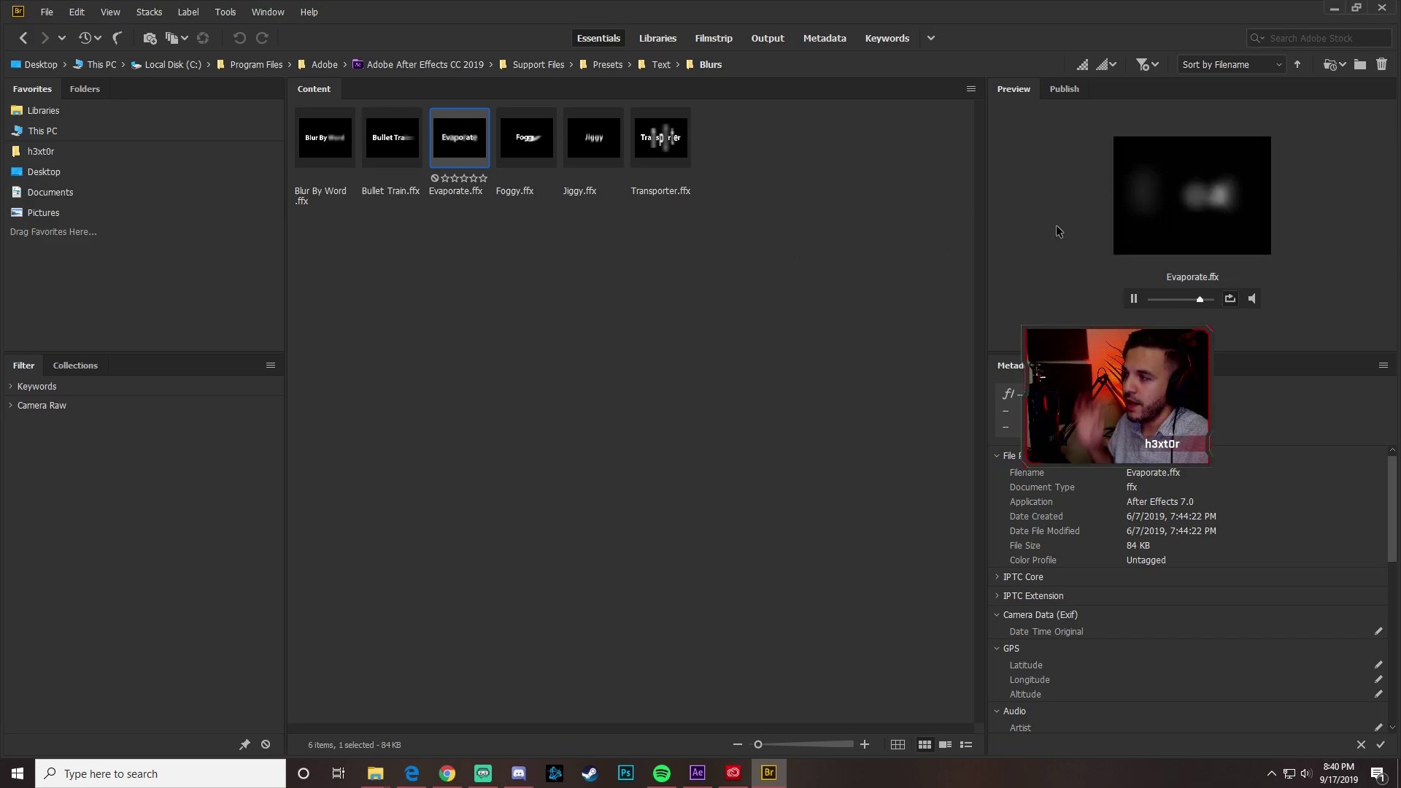
left_click(459, 291)
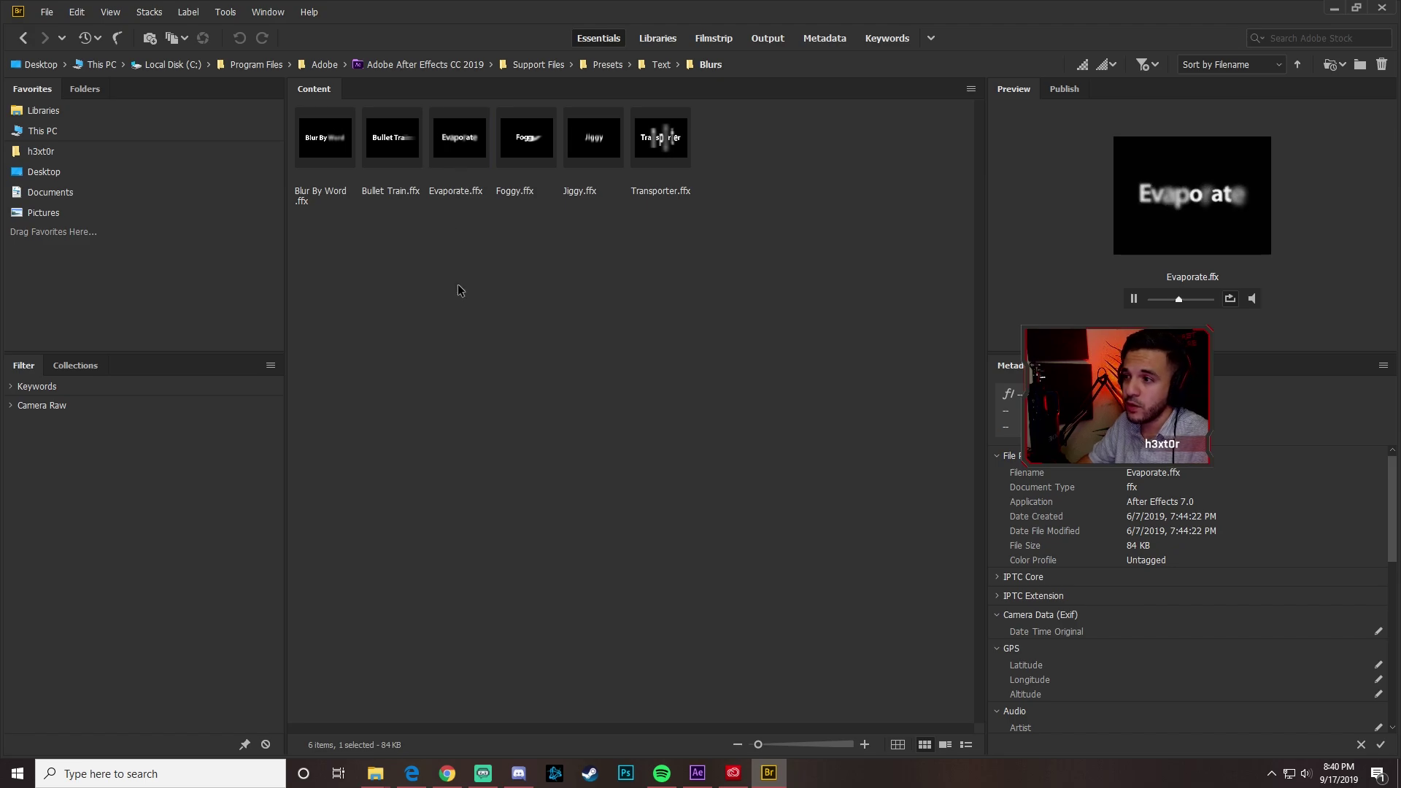
- Switch back to After Effects and set the BLAKE SHELTON text layer's label colour to Purple
left_click(699, 774)
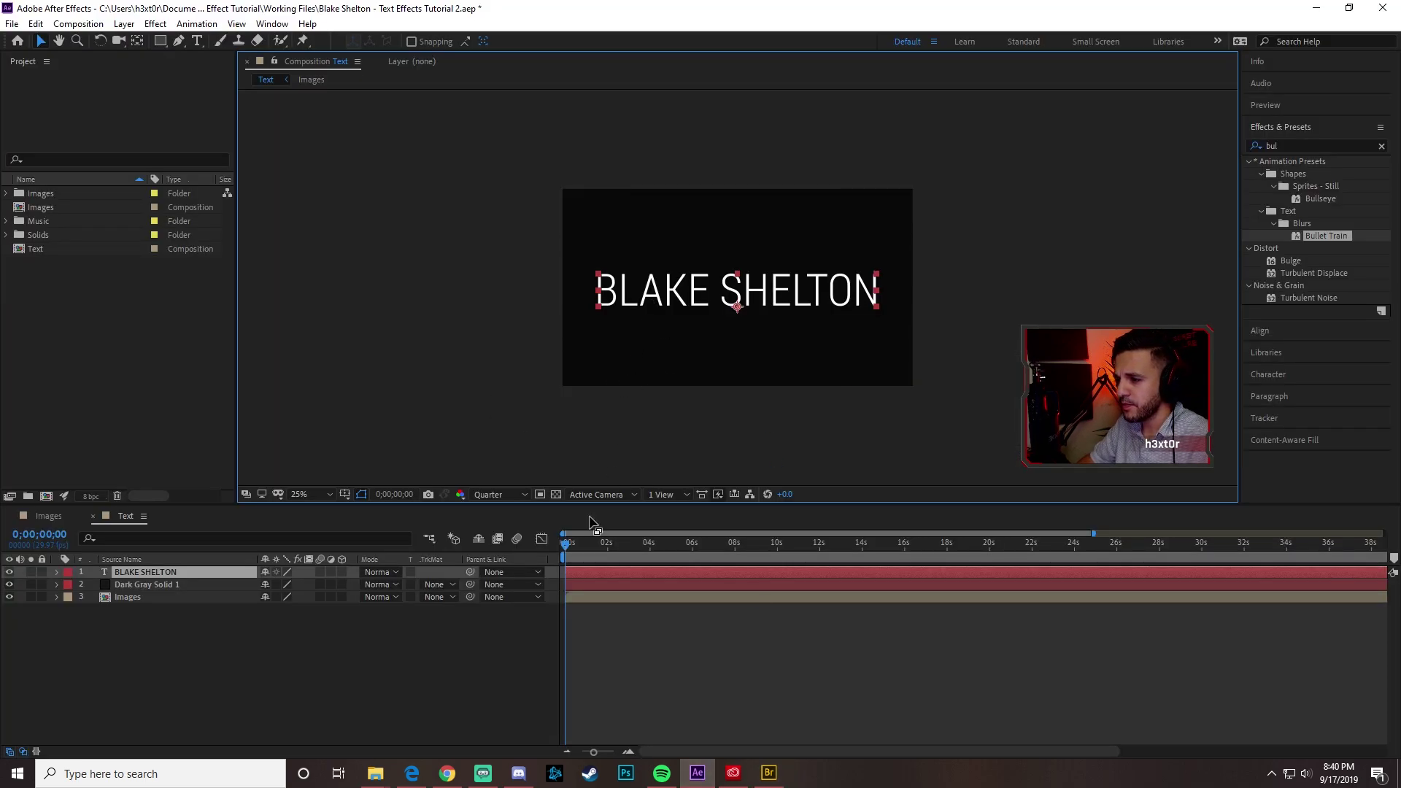
left_click(570, 546)
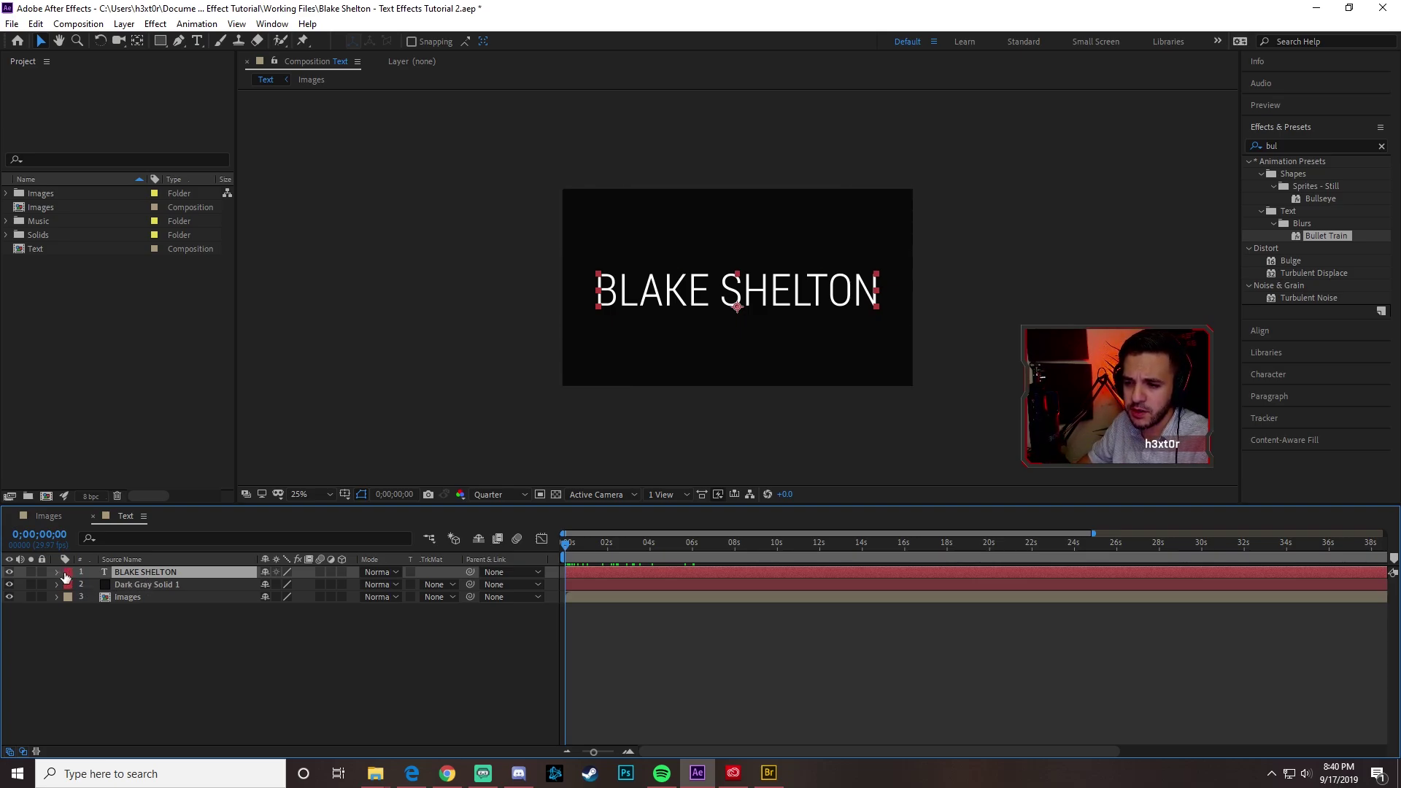
left_click(69, 576)
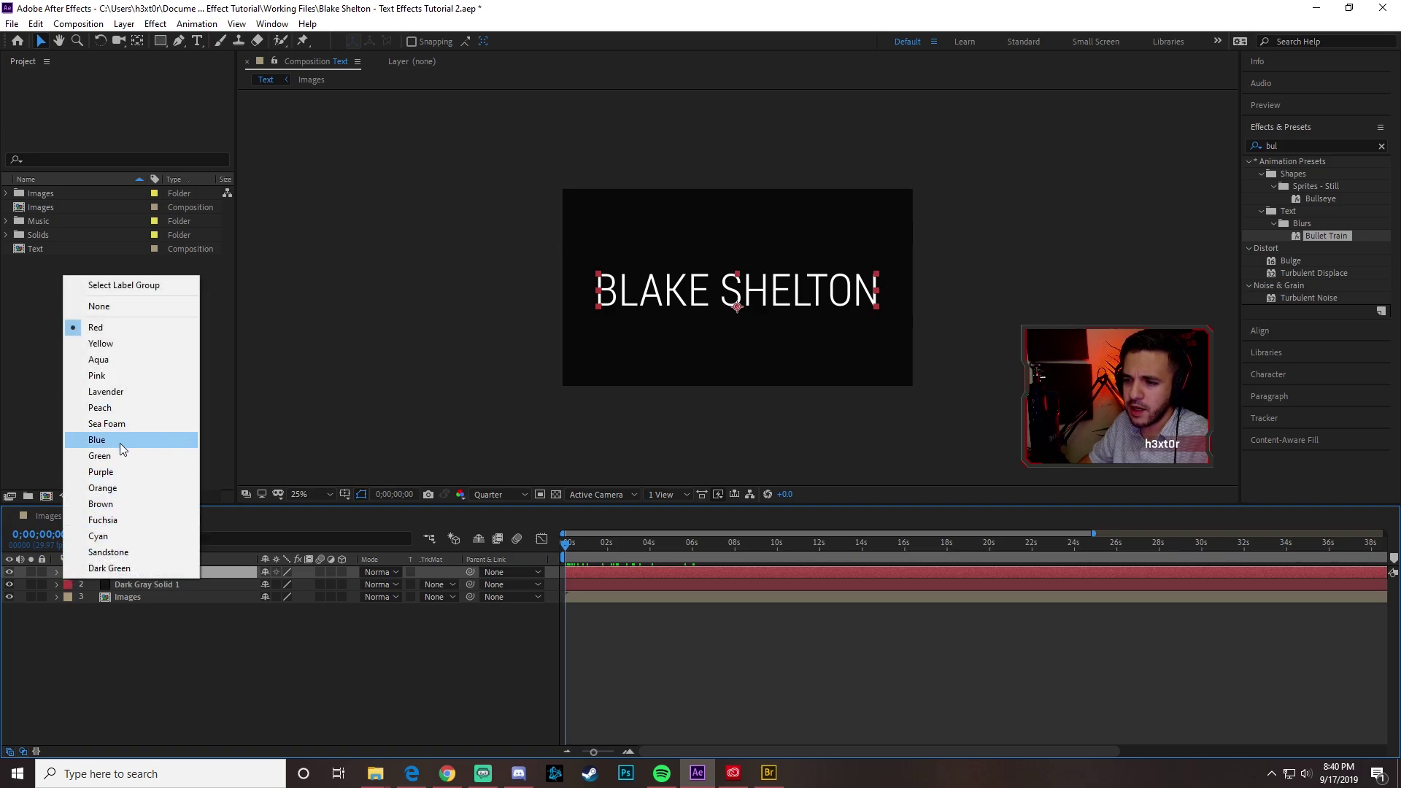
left_click(110, 472)
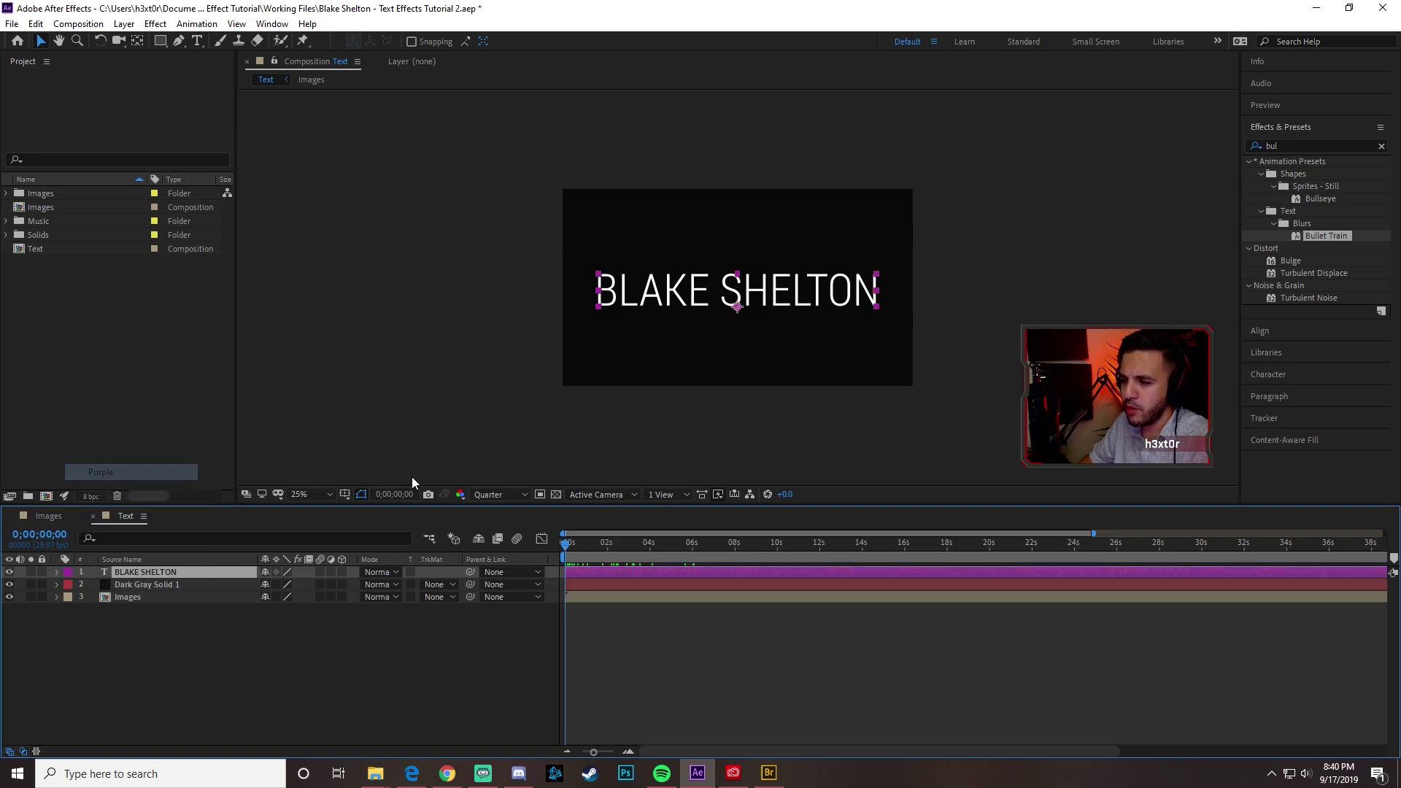
left_click(438, 669)
- Set the label colour of the Dark Gray Solid 1 and Images layers to Yellow
left_click(142, 584)
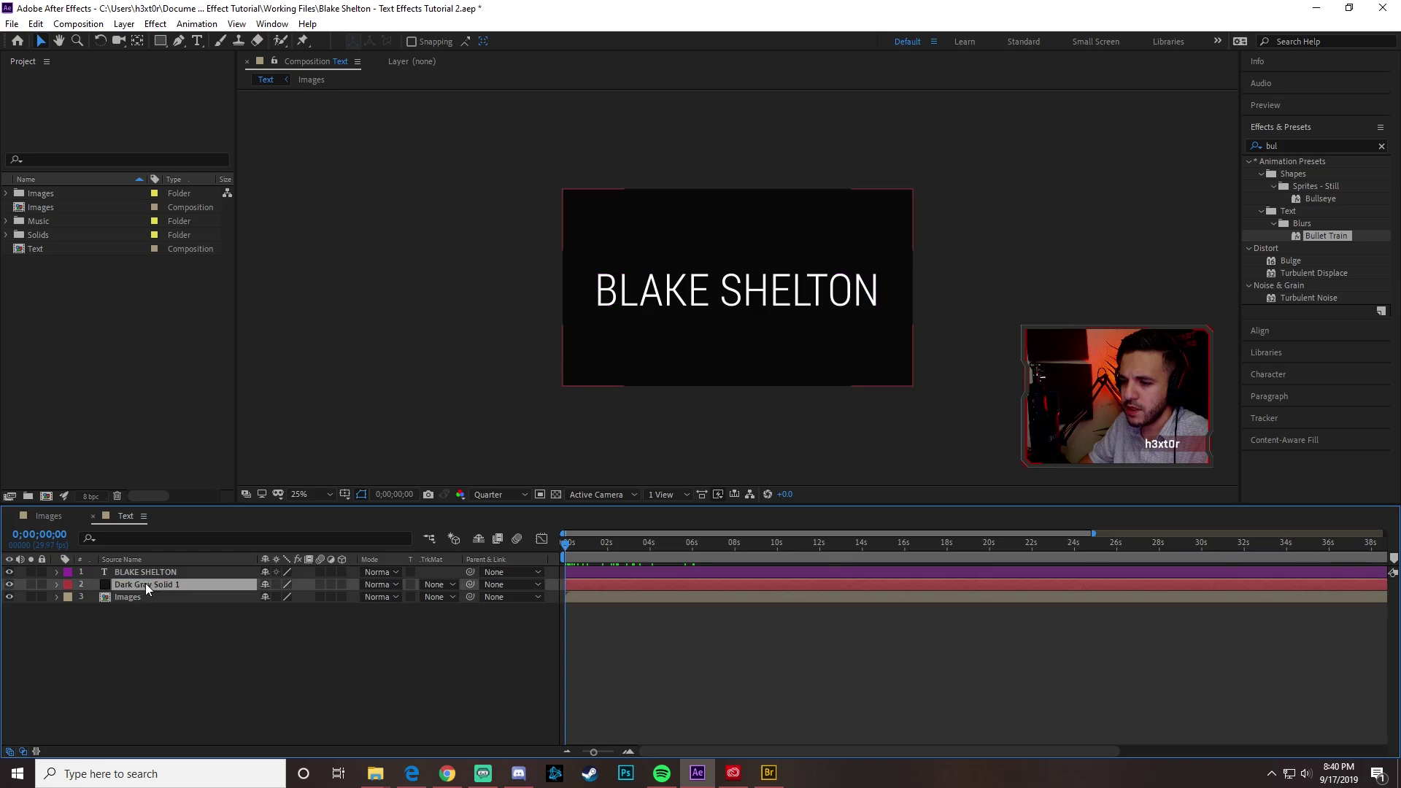
left_click(67, 585)
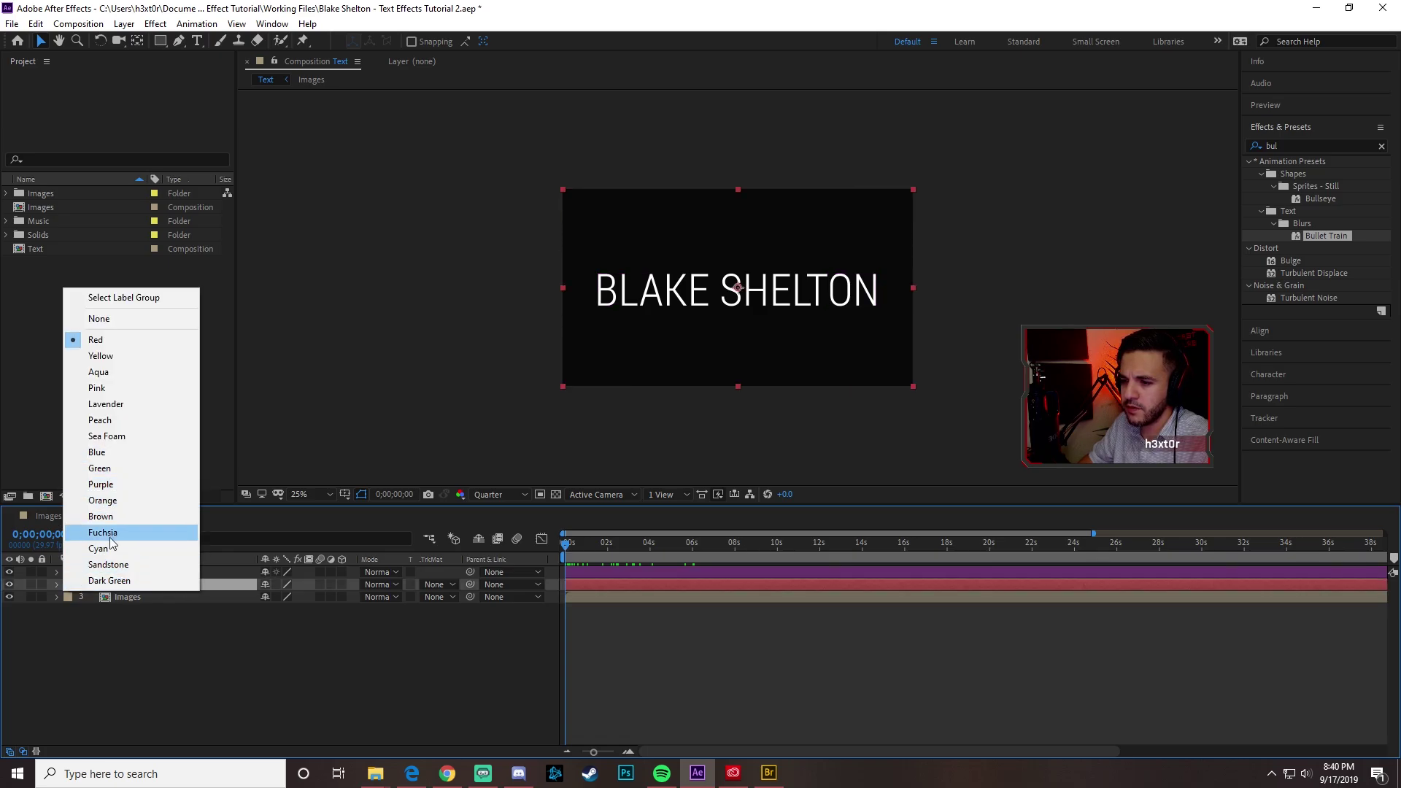
left_click(101, 356)
left_click(128, 597)
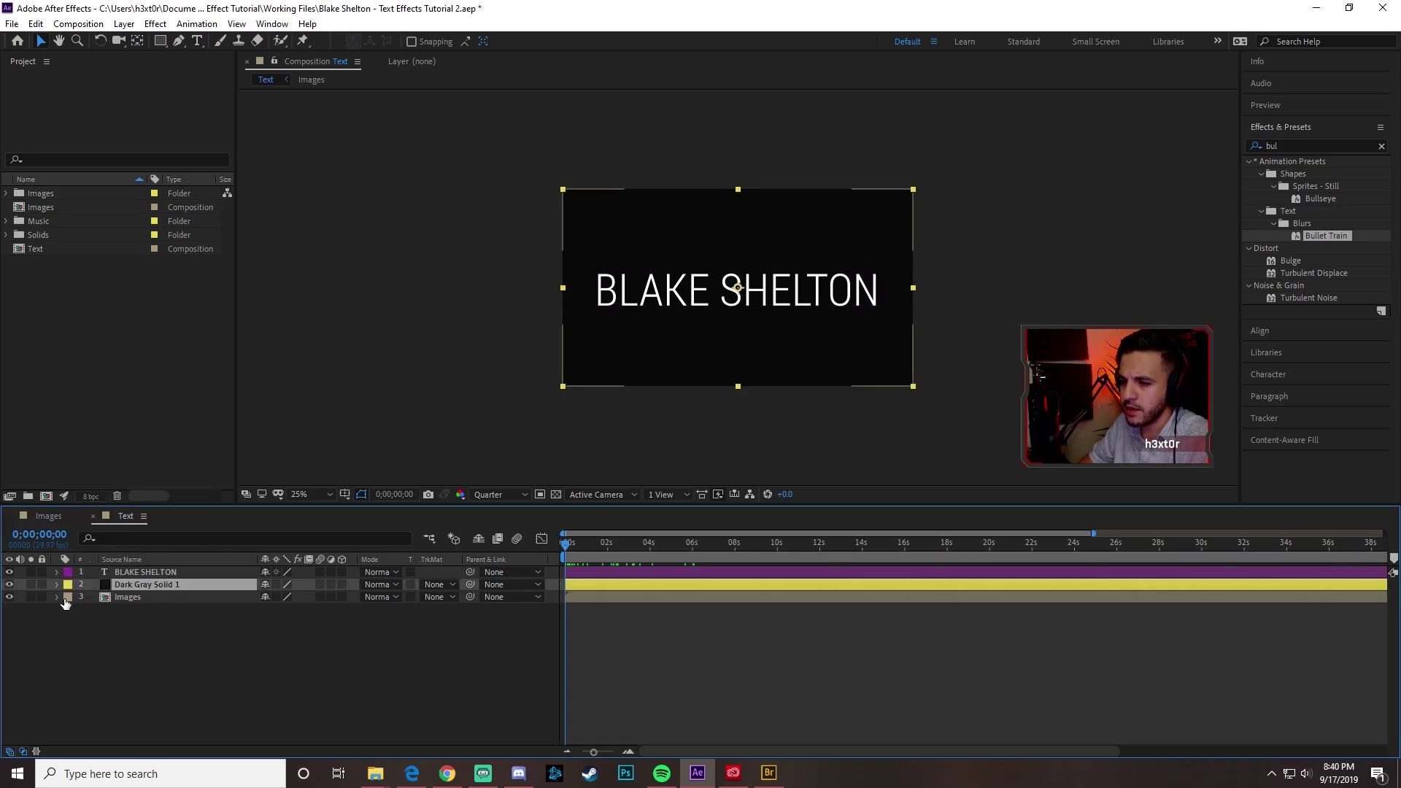
left_click(67, 597)
left_click(100, 368)
left_click(288, 613)
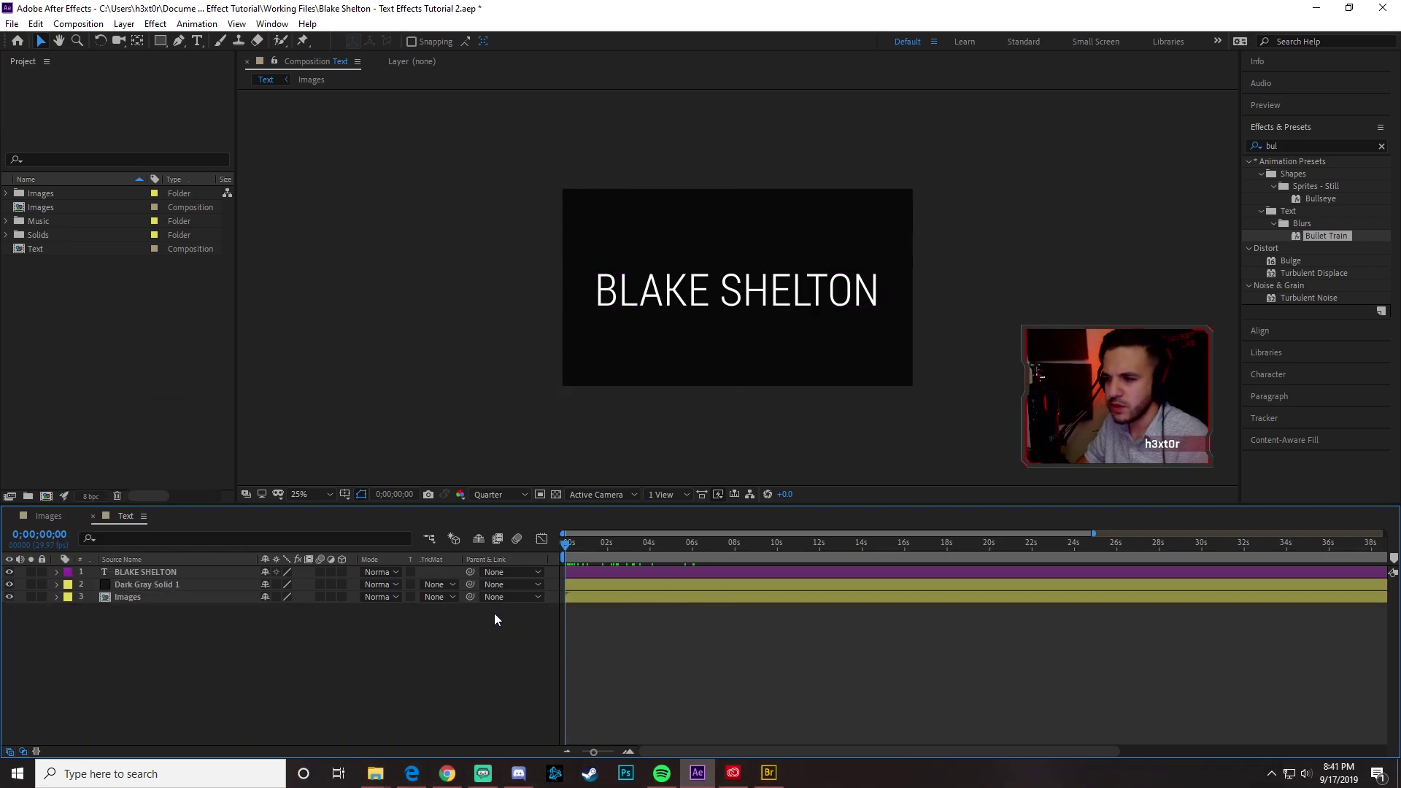
- Find the Bullet Train preset and apply it to the BLAKE SHELTON title at the start of the composition
left_click_drag(568, 546, 499, 554)
left_click(1292, 146)
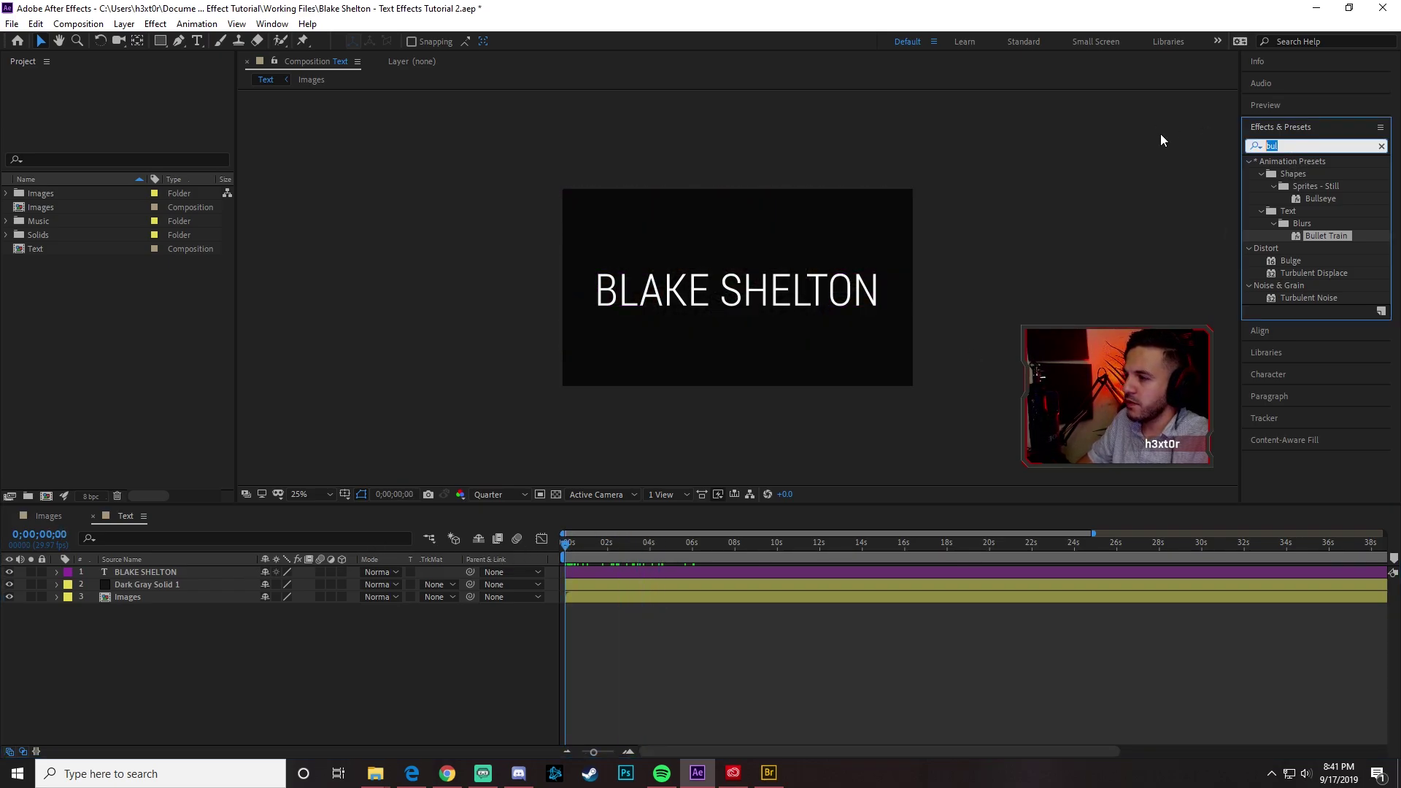
type("bulle")
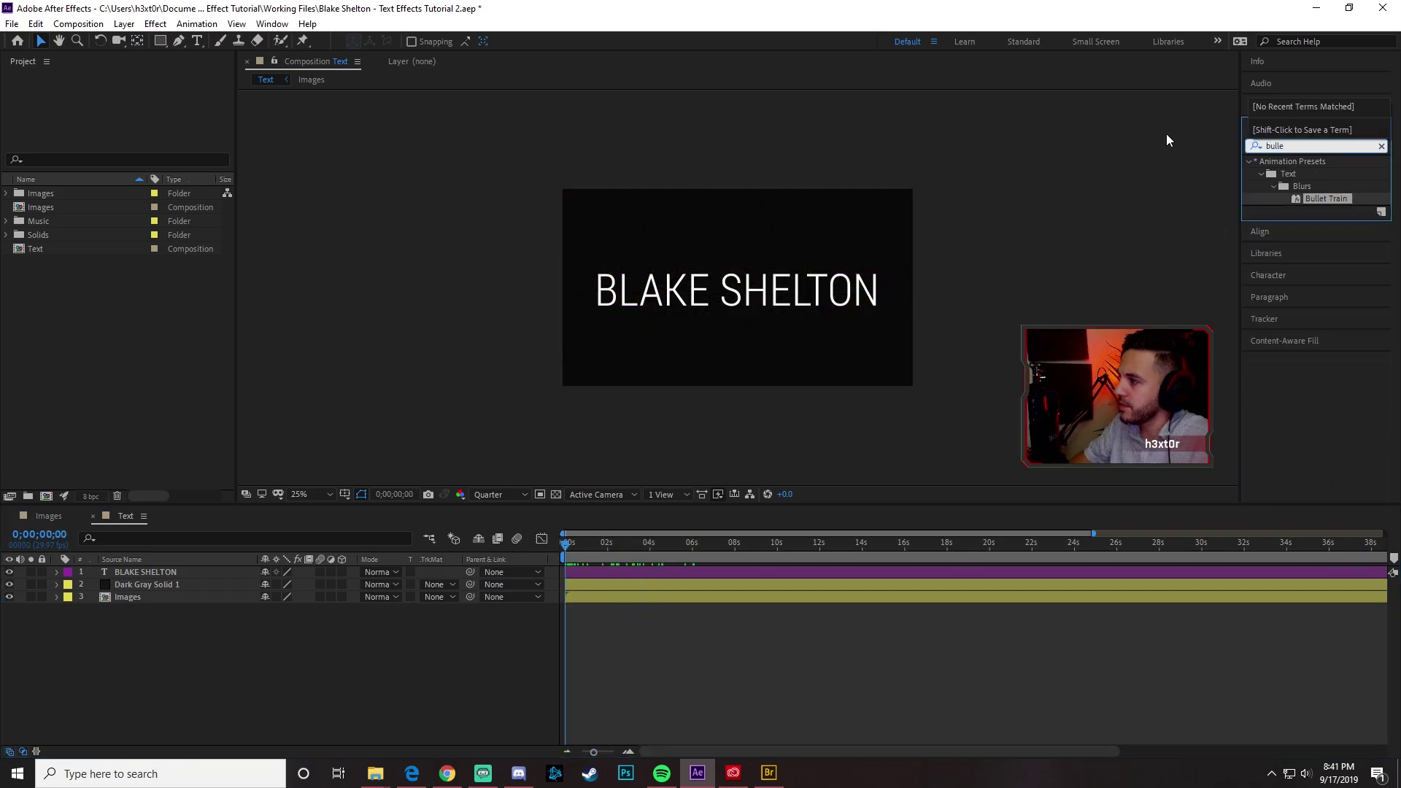
left_click_drag(1301, 205, 729, 296)
- Play the title's intro animation from the start of the composition twice
left_click(568, 544)
key("space")
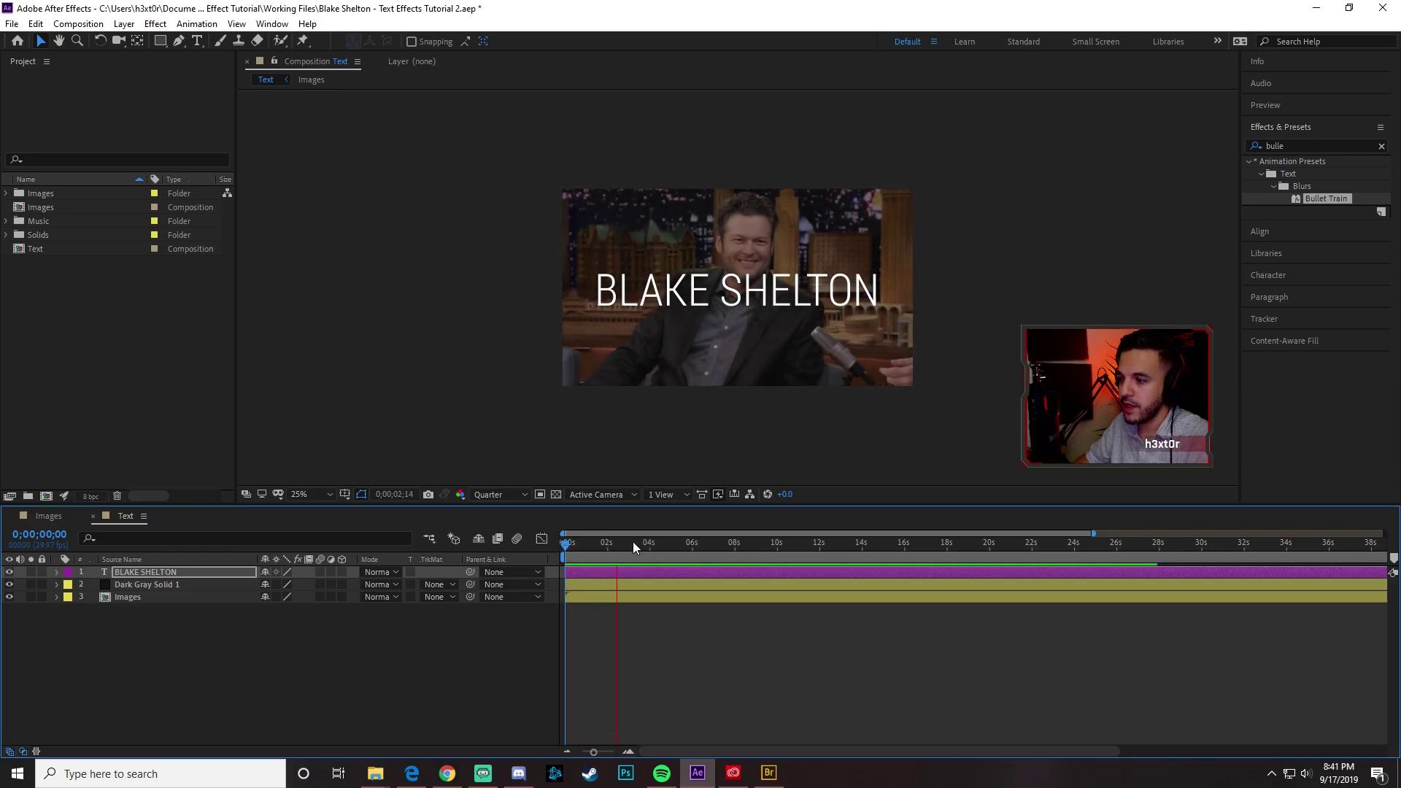
left_click(648, 546)
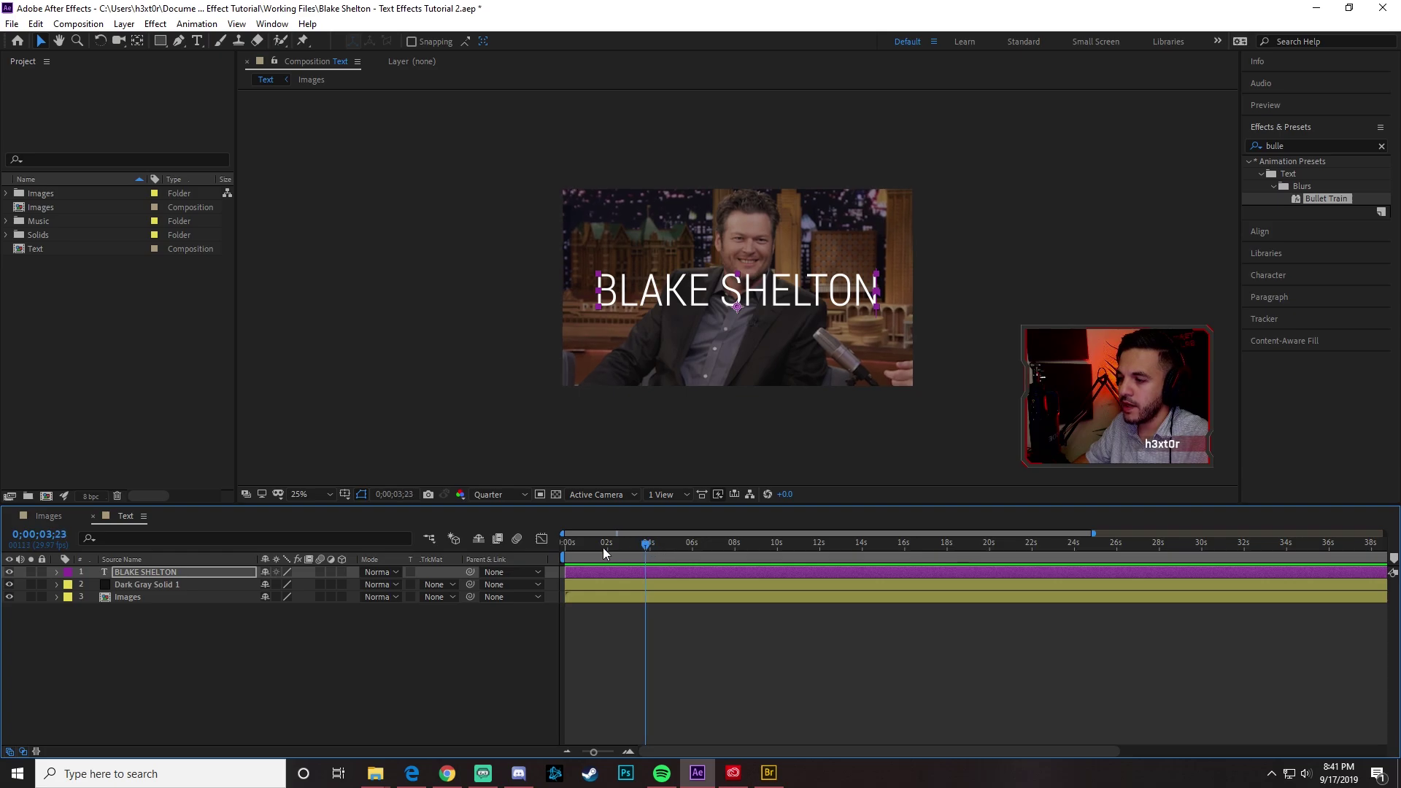
key("Home")
key("space")
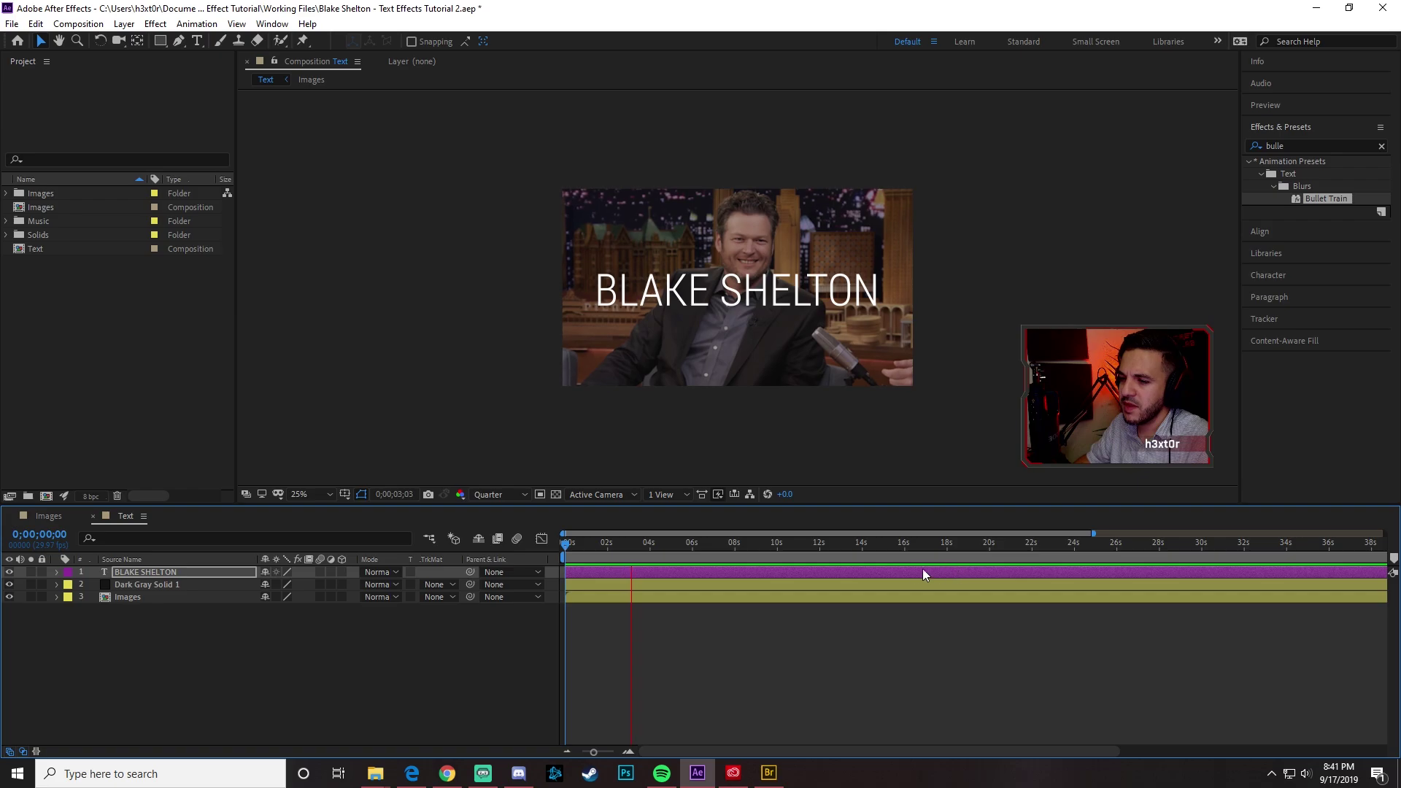
key("space")
- Apply the Evaporate preset to the BLAKE SHELTON title with the playhead at 0;00;04;01
left_click(652, 548)
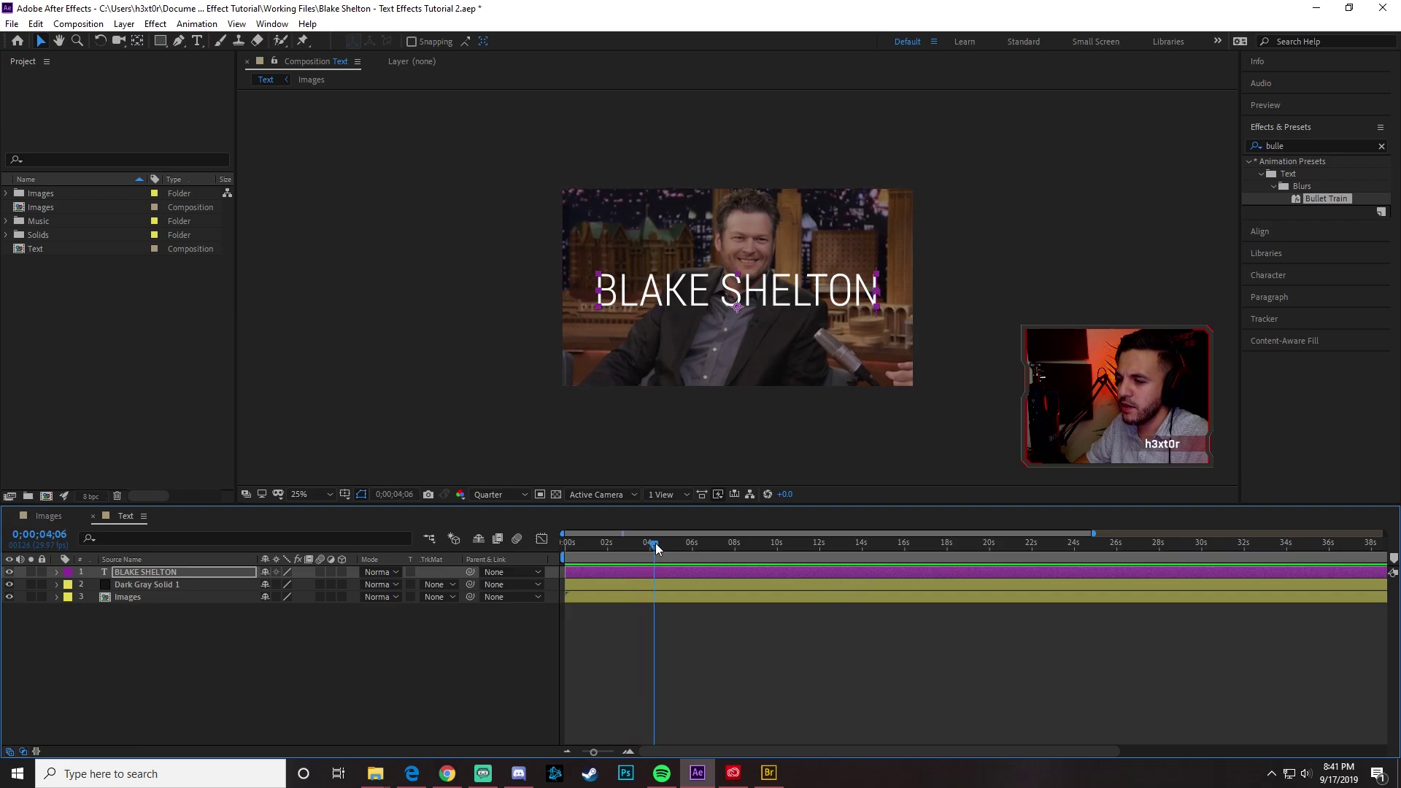
left_click(1254, 146)
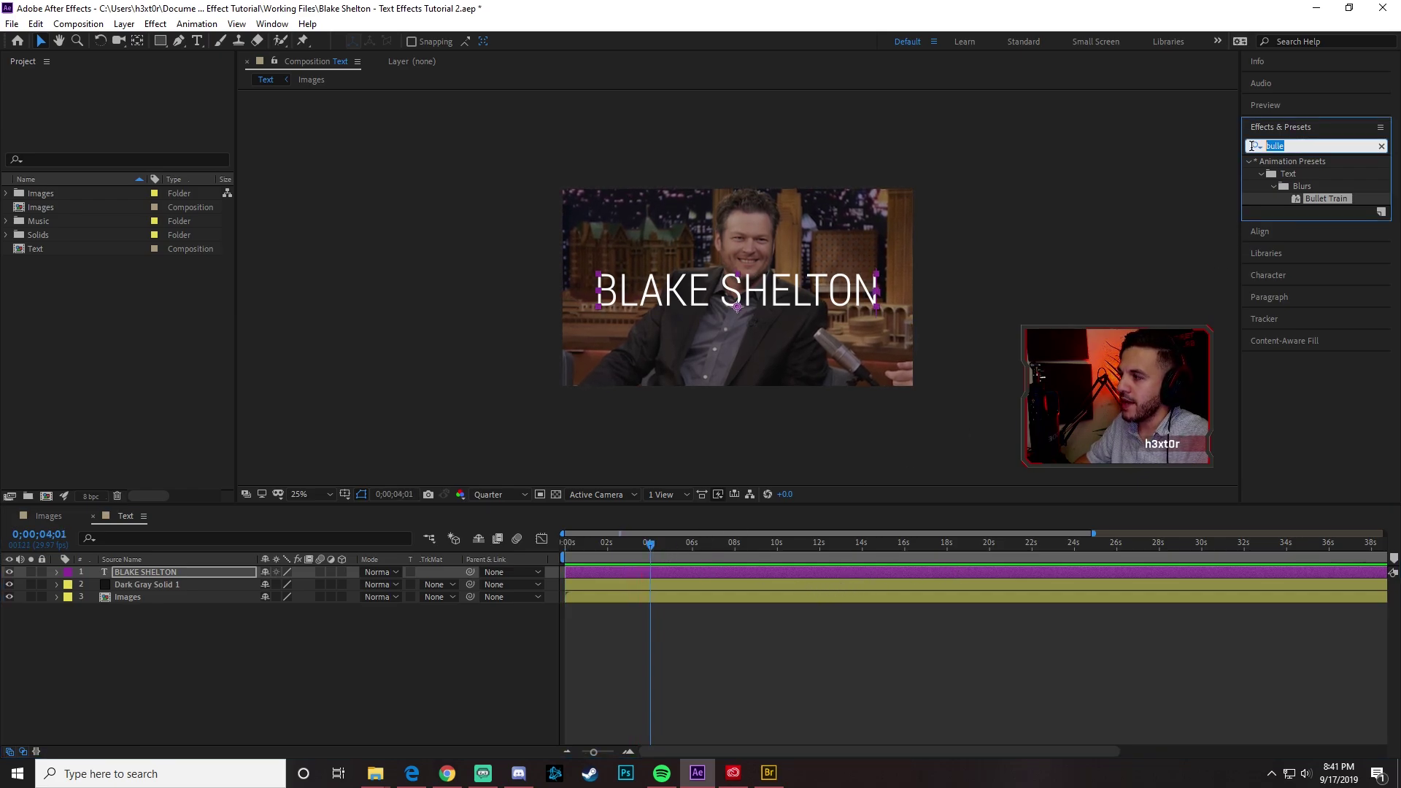
type("eva")
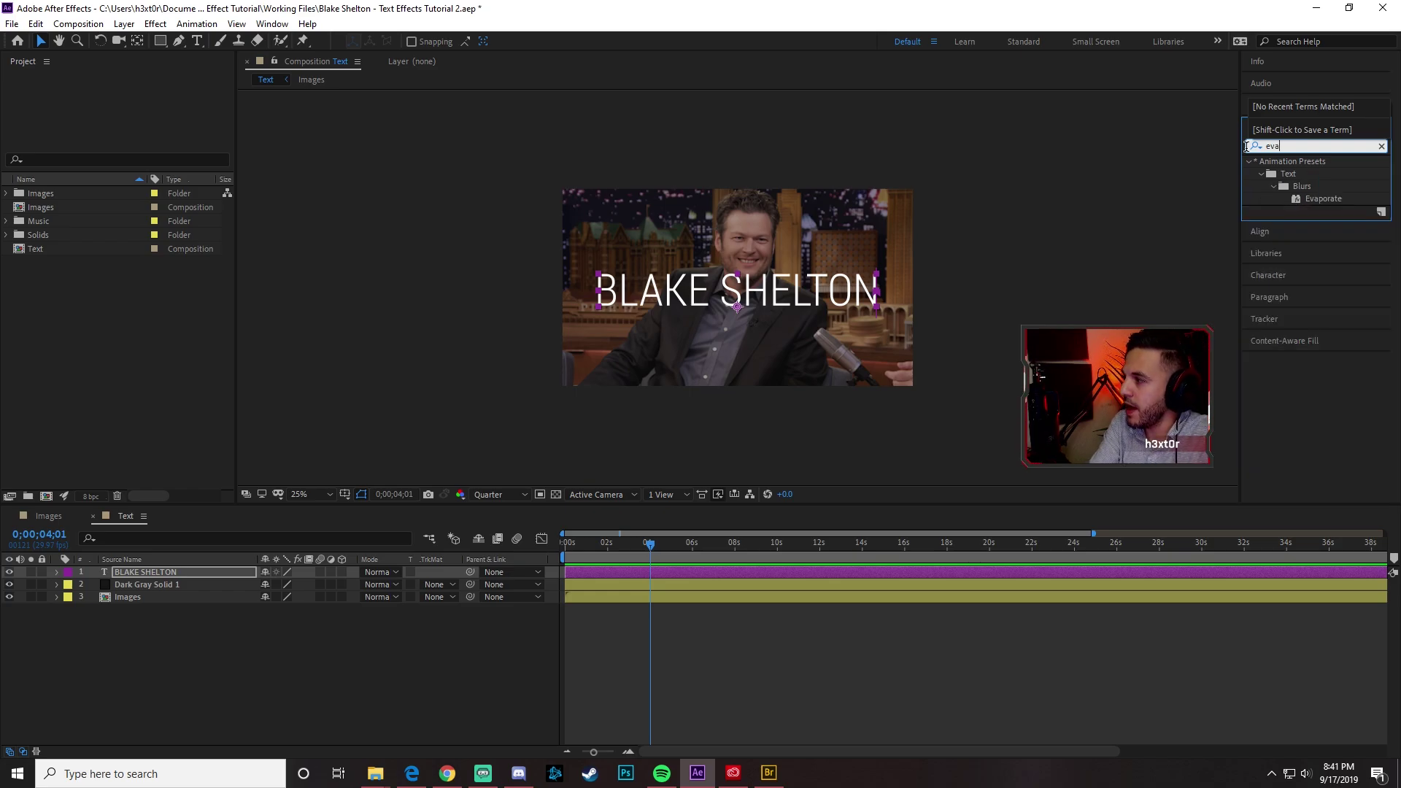
left_click_drag(1322, 198, 653, 571)
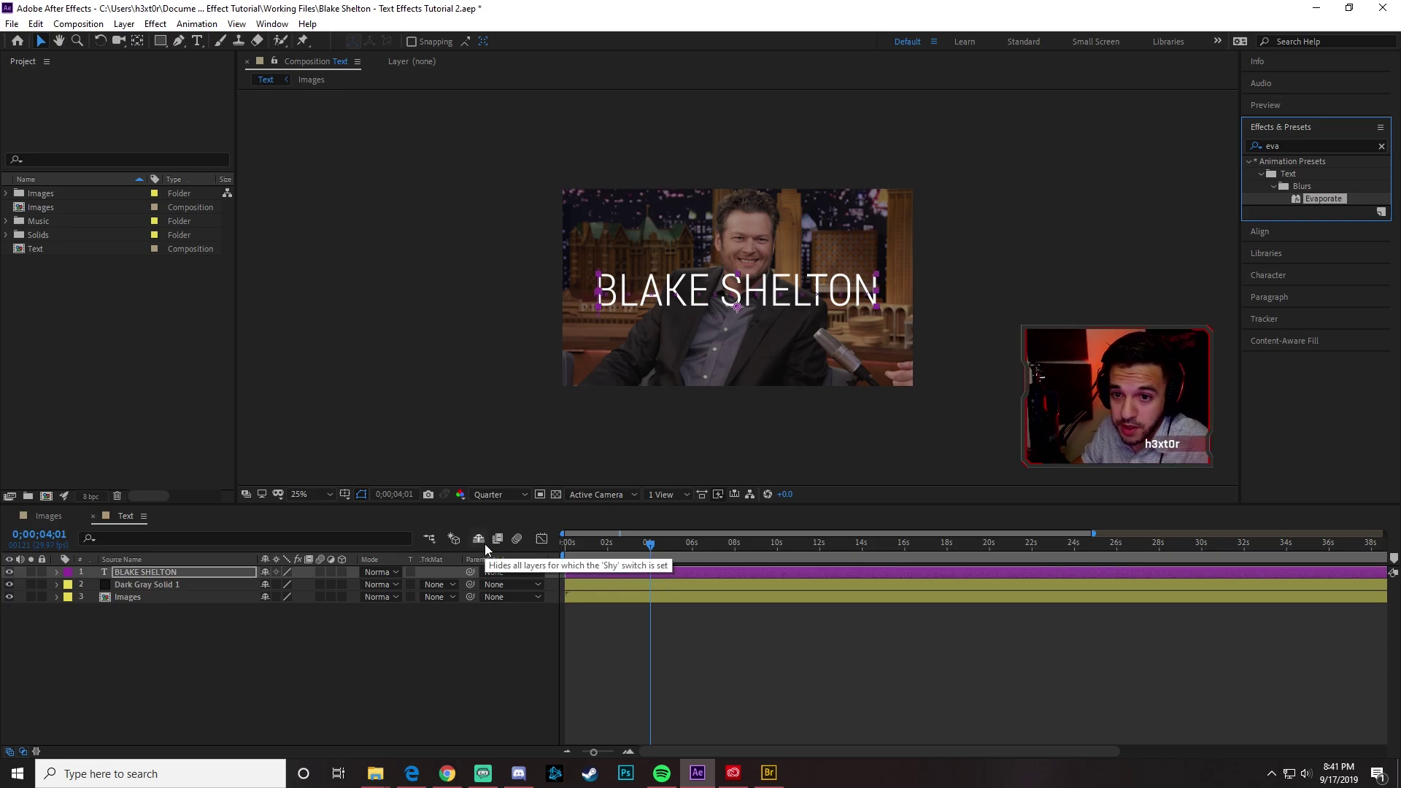
- Reveal the animated properties and keyframes of the BLAKE SHELTON layer, leaving the layer deselected
left_click(618, 572)
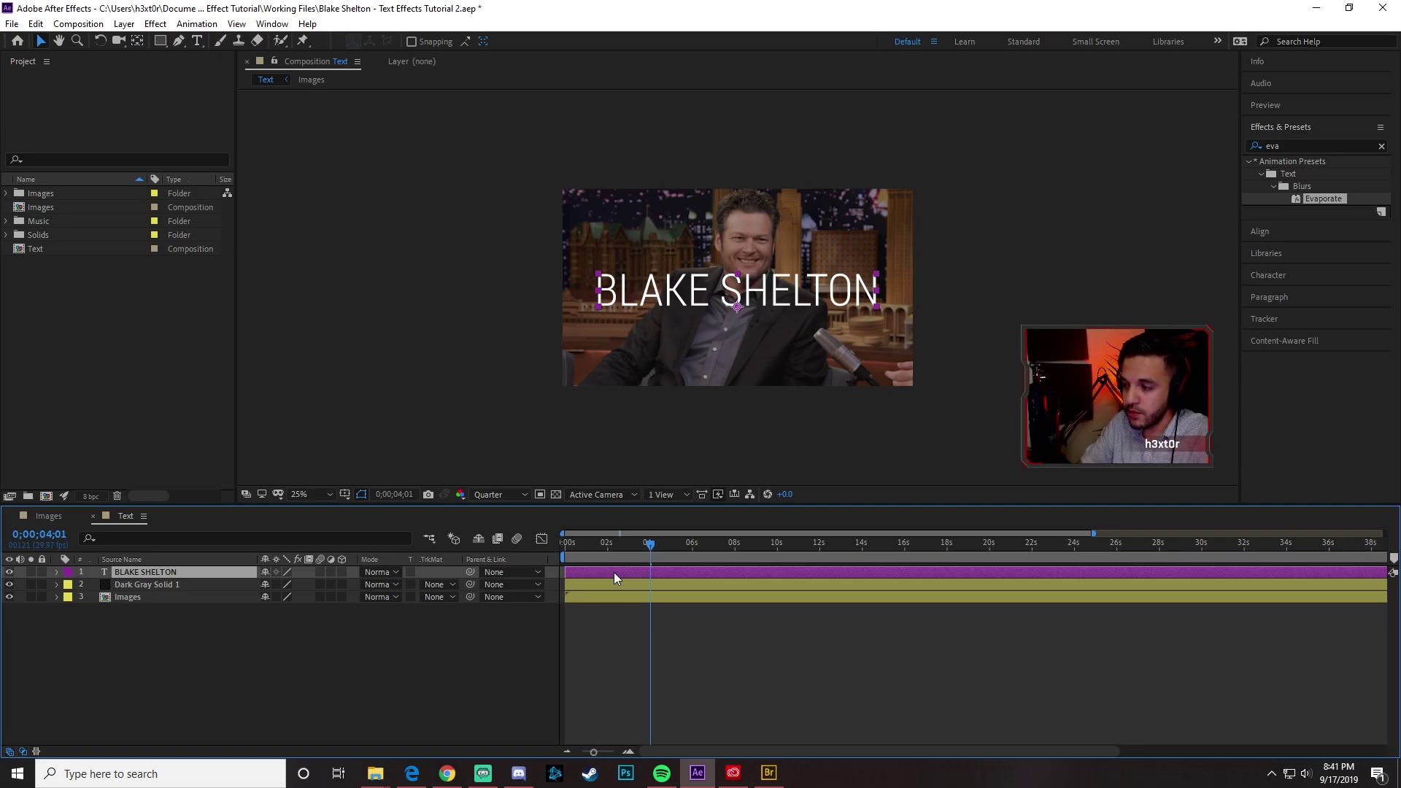
key("u")
left_click(714, 600)
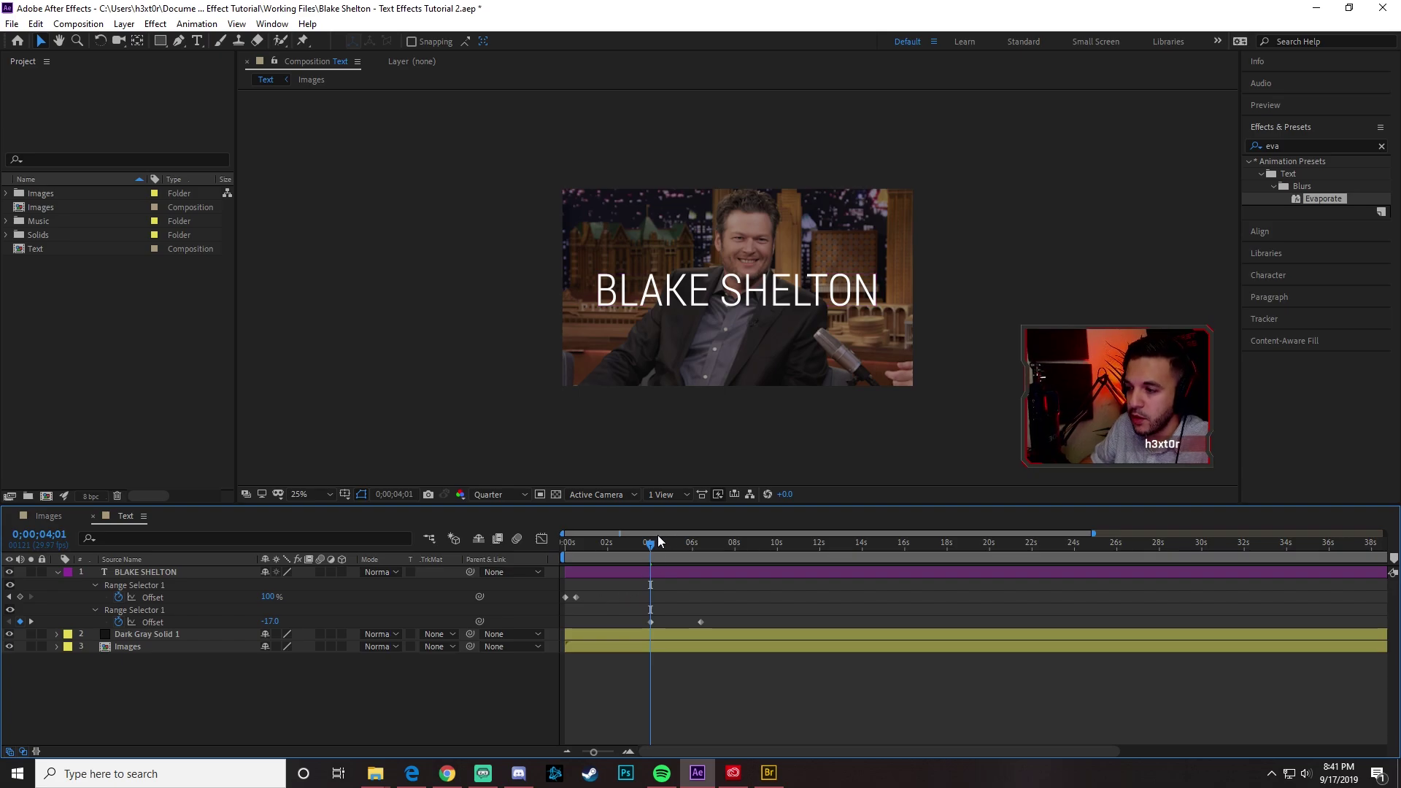
- Preview the BLAKE SHELTON title's reveal from the start and step through the frames around its first Offset animation's end
left_click_drag(652, 549, 566, 548)
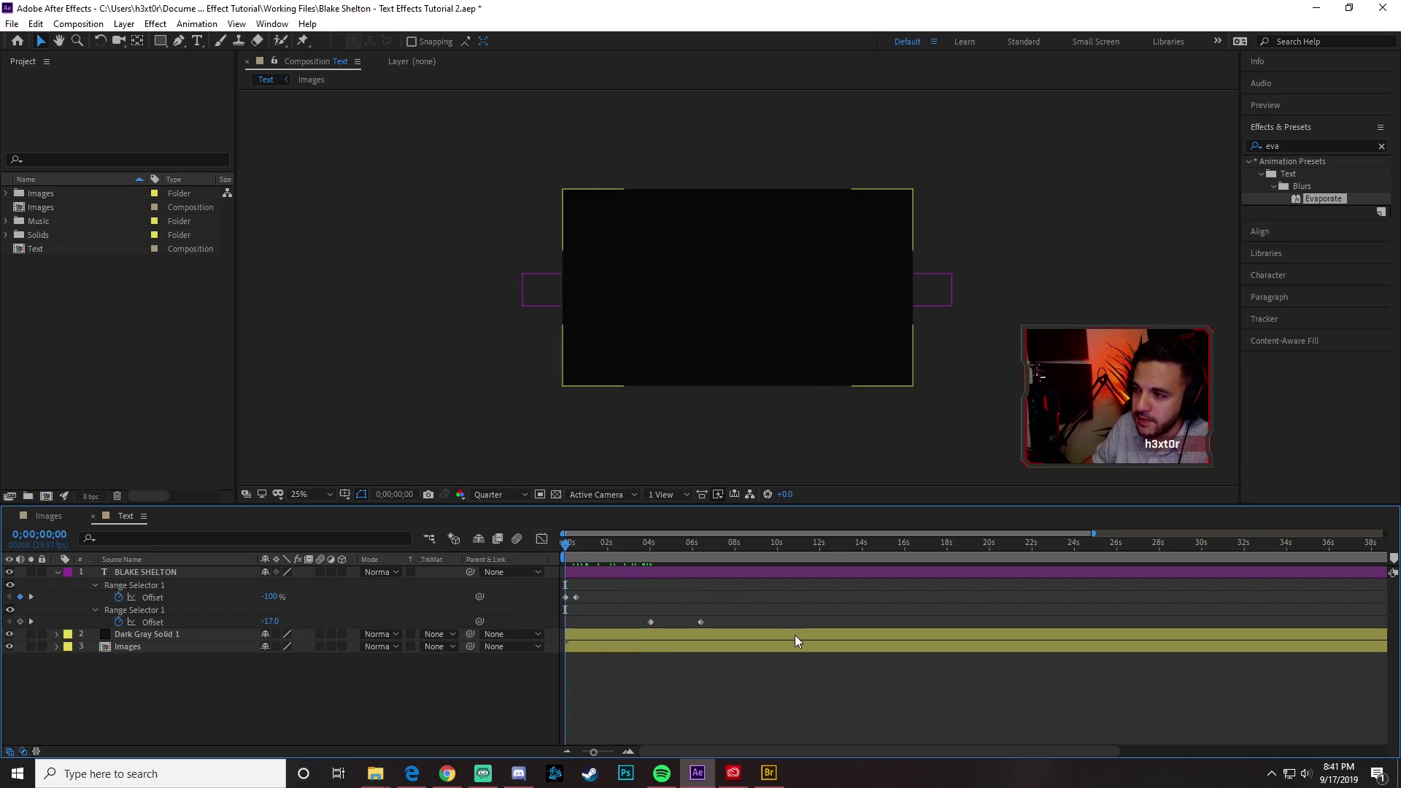
key("space")
left_click(577, 551)
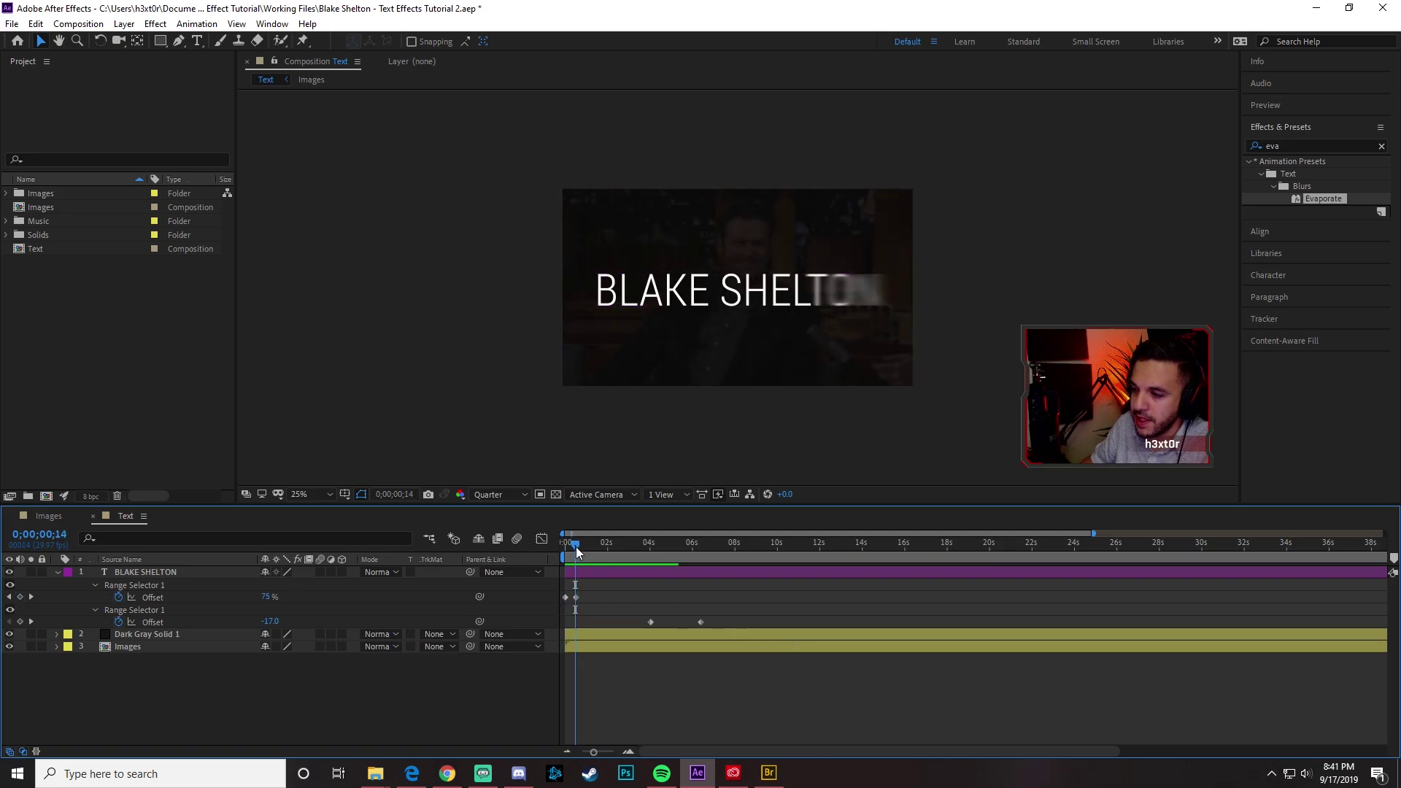
left_click(577, 551)
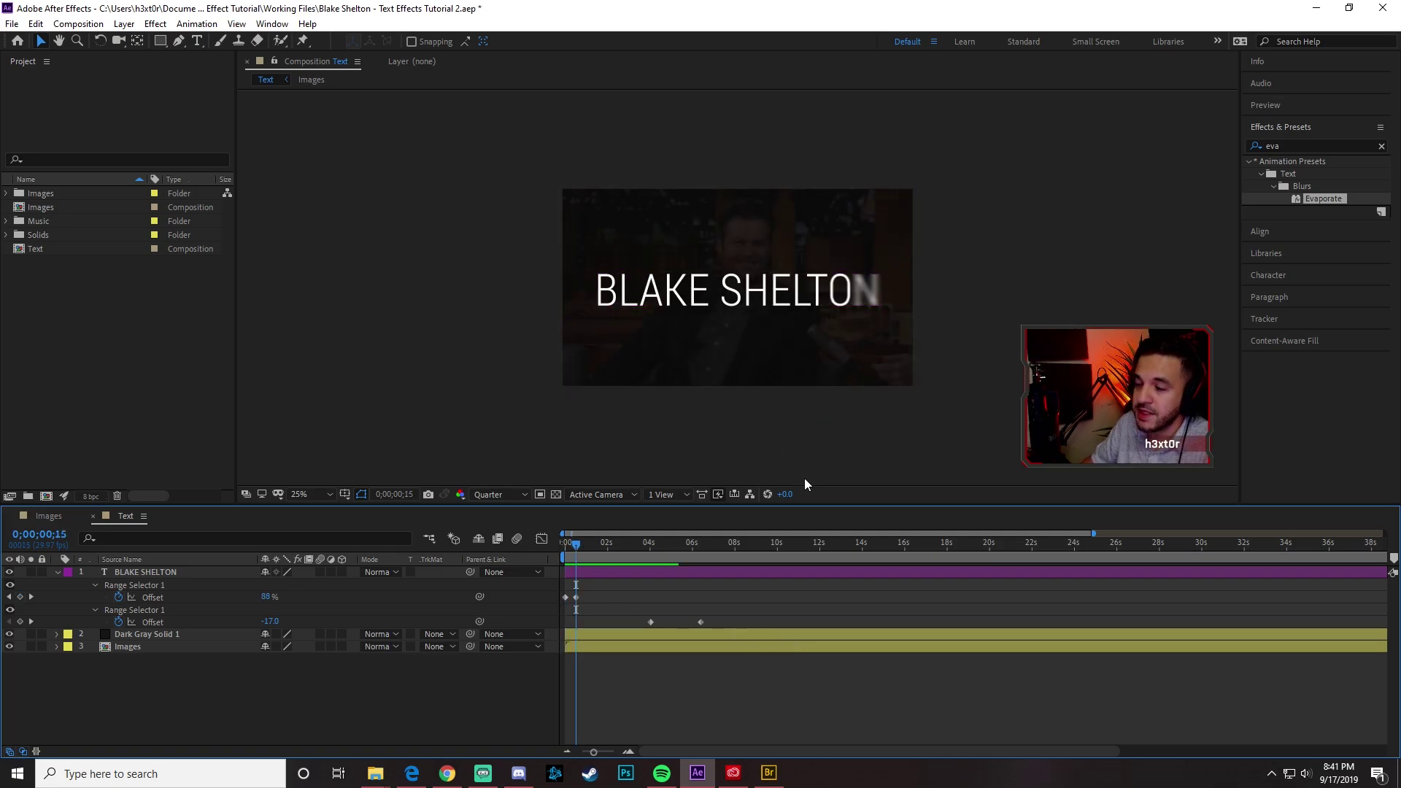
key("Page_Down")
key("Page_Down")
key("Page_Down")
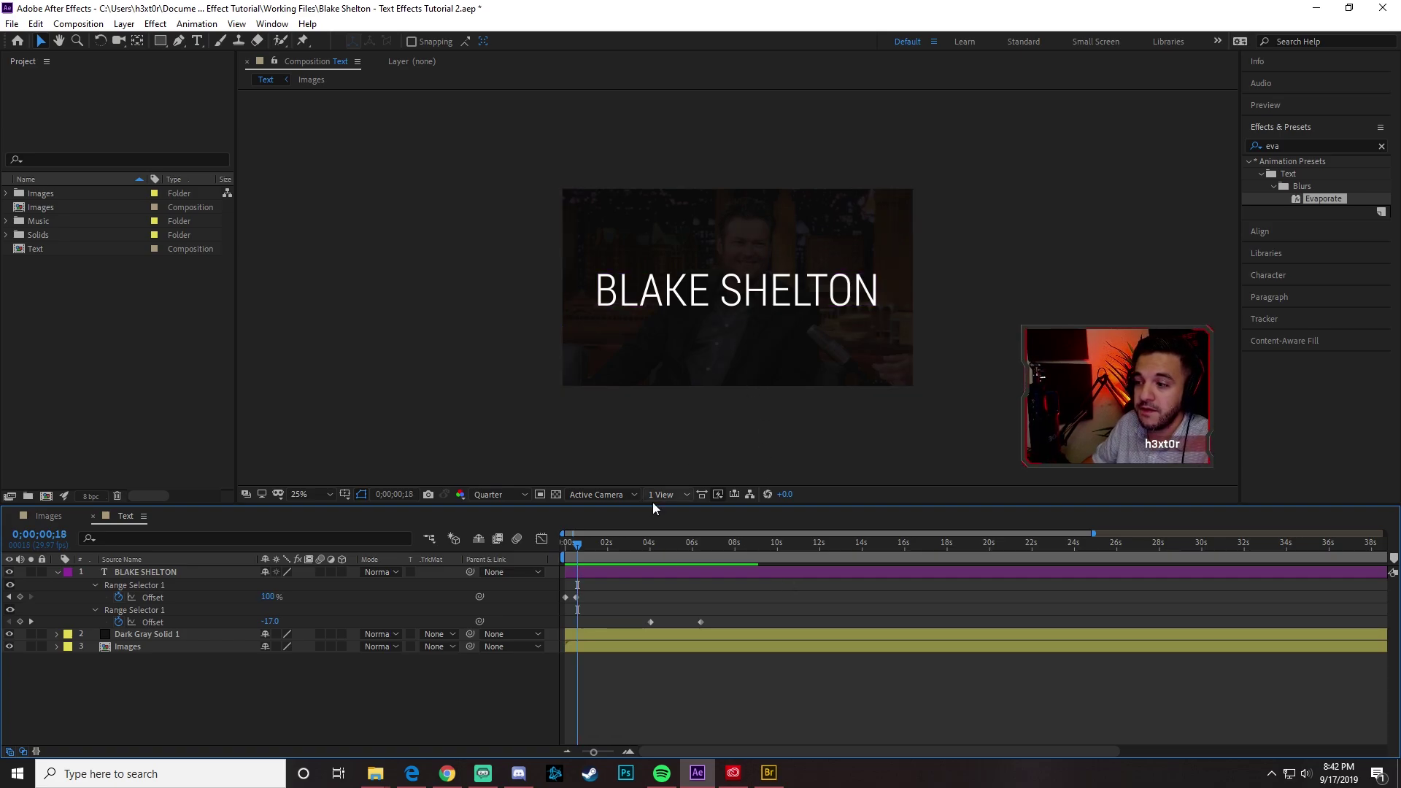
left_click(568, 544)
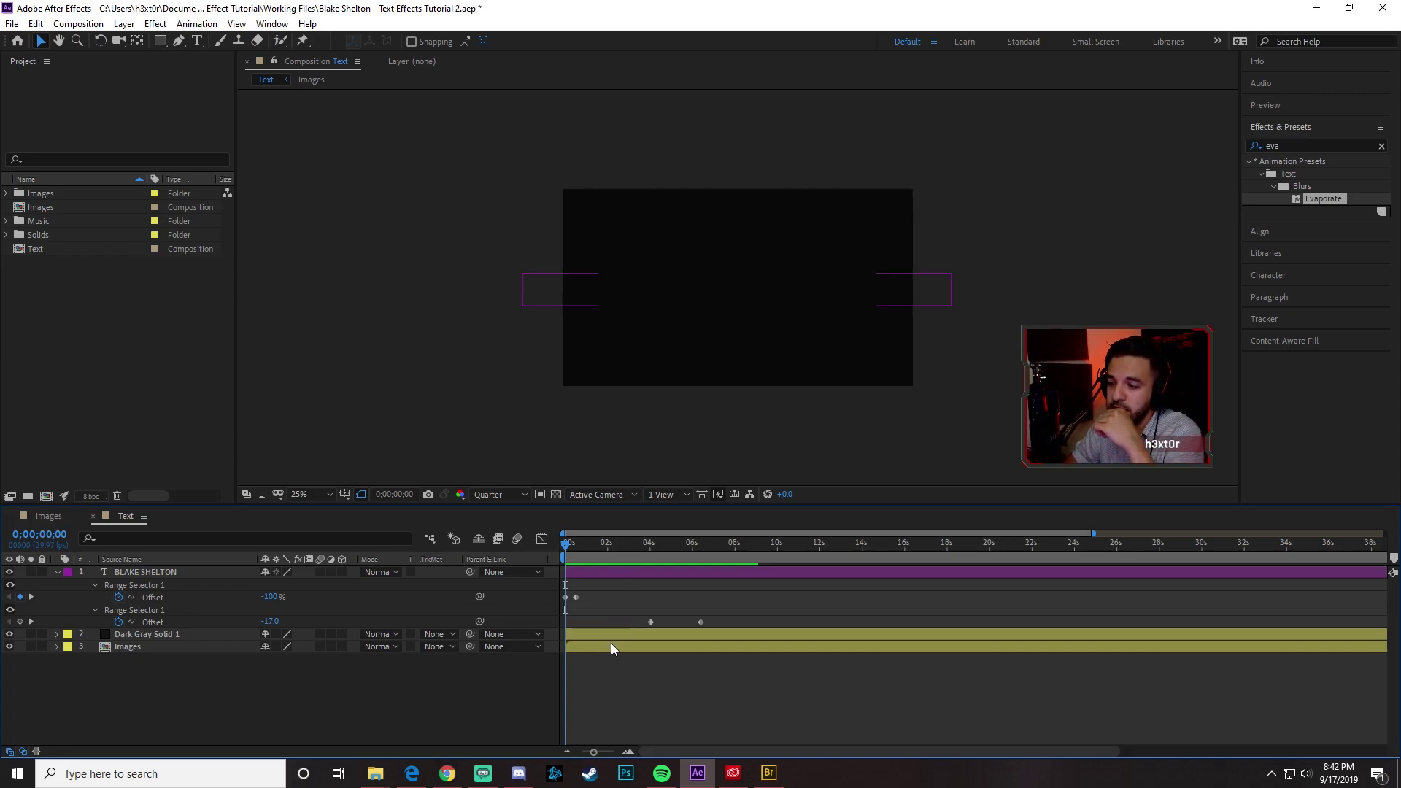
- Try moving the first Range Selector's ending Offset keyframe to just before 3 seconds, preview the slower reveal, and undo the move
left_click_drag(593, 752, 610, 751)
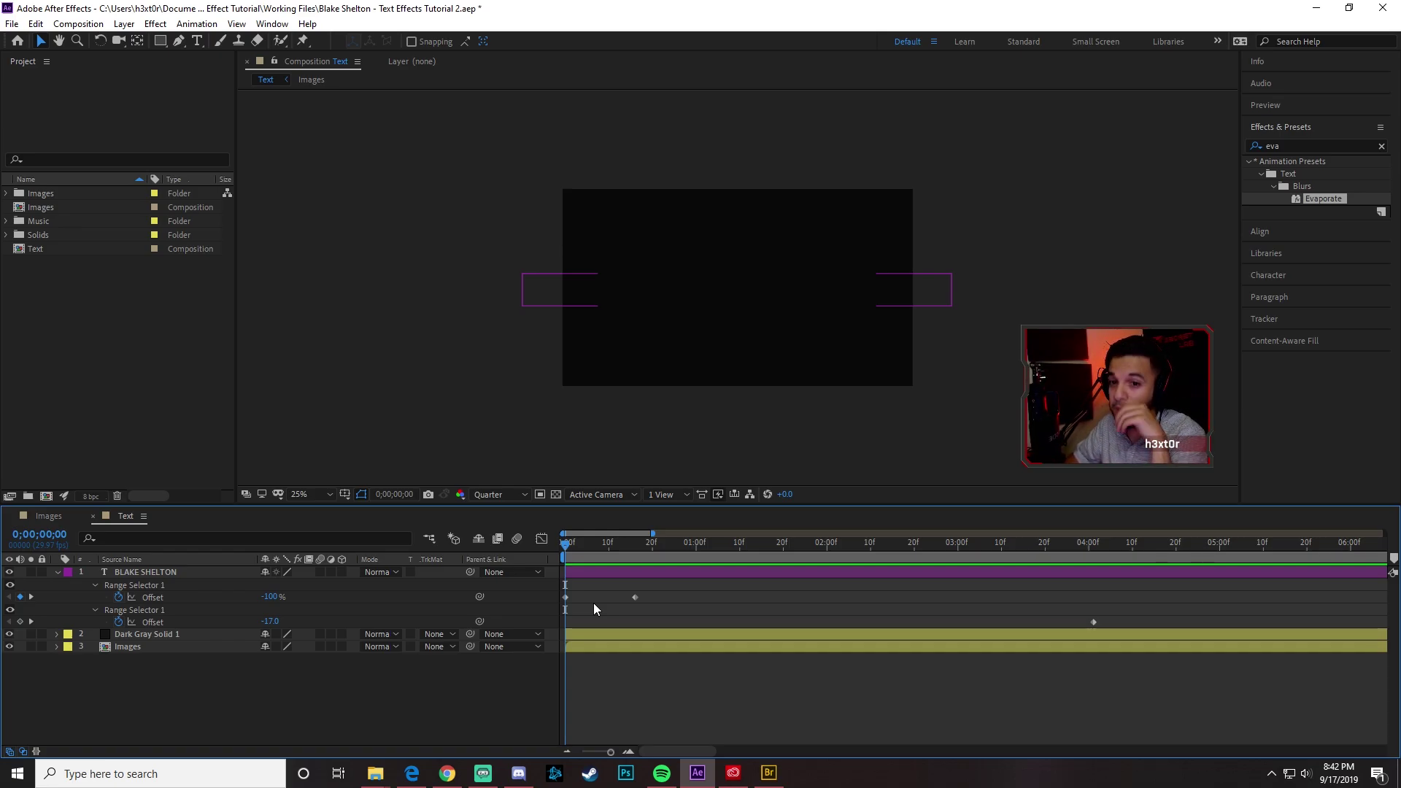
left_click_drag(622, 587, 948, 596)
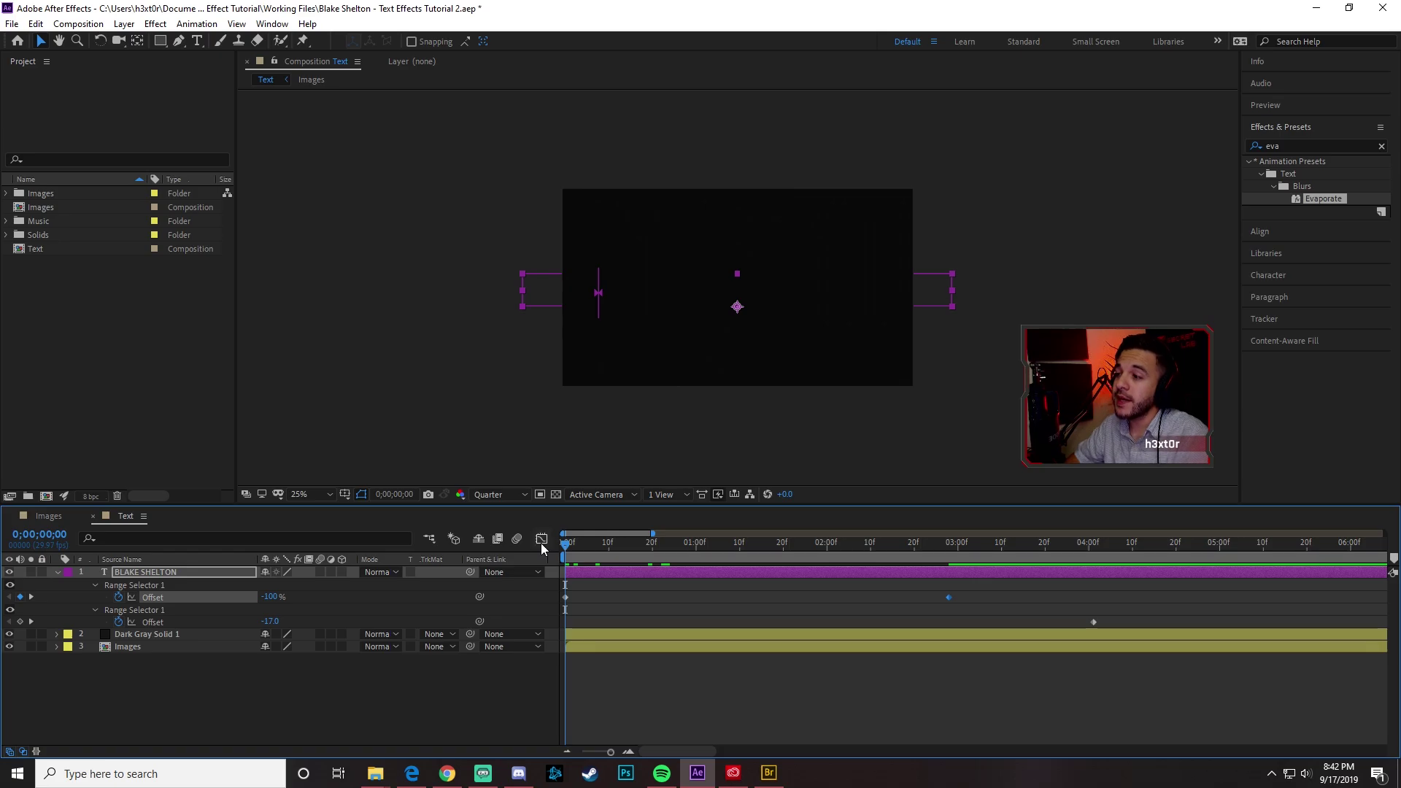
key("space")
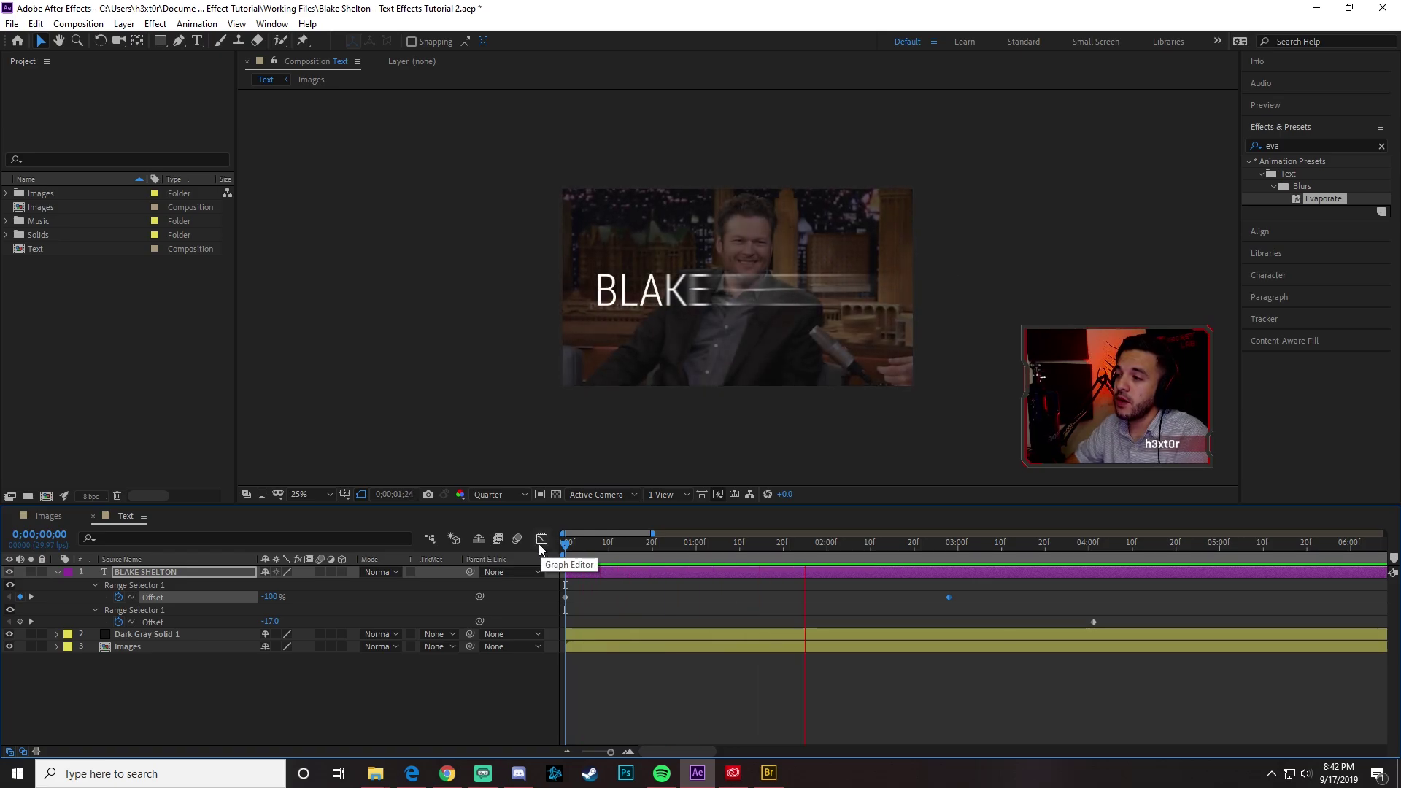
key("space")
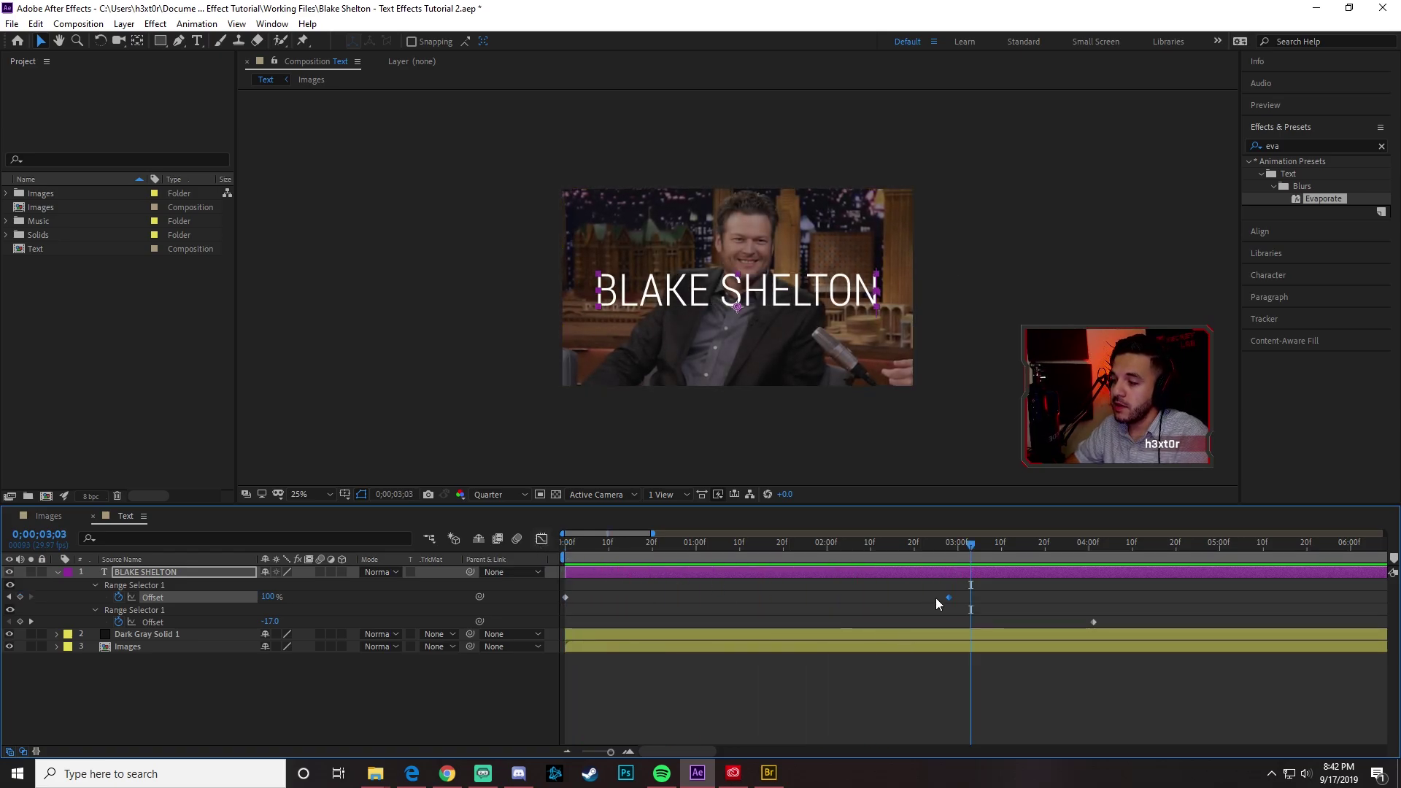
key("ctrl+z")
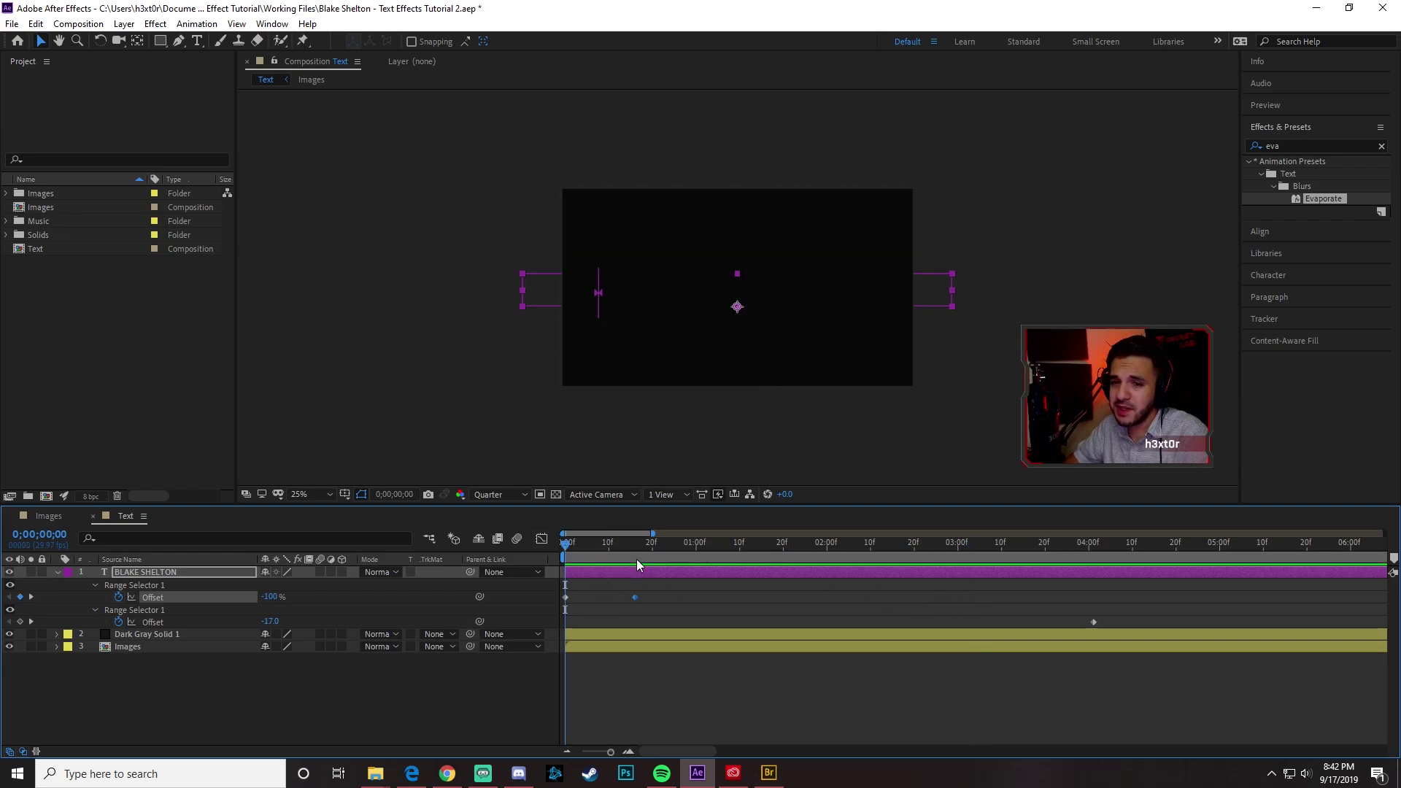
- Retime the second Range Selector's Offset keyframes to about 5 s and 7.5 s, and play the composition from the start
key("space")
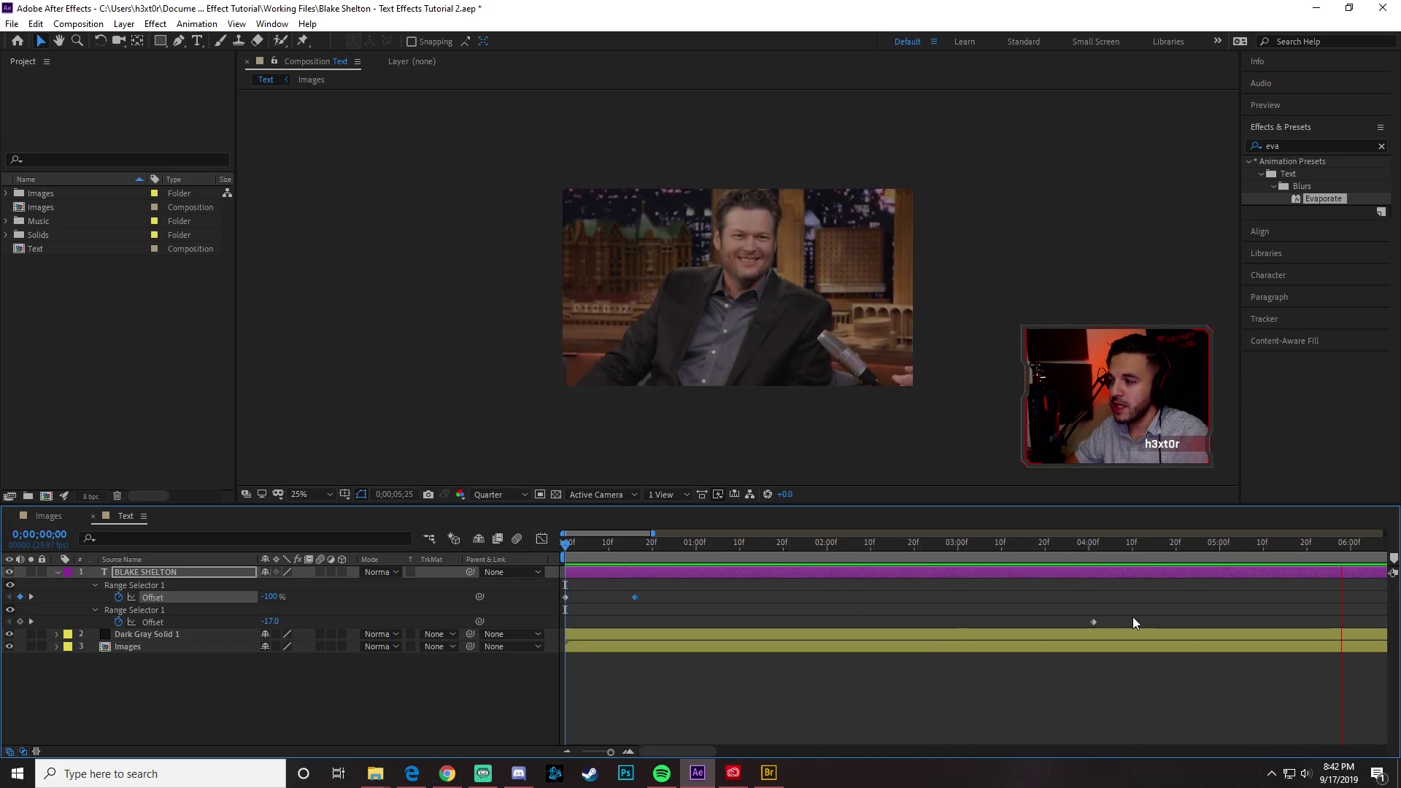
left_click_drag(607, 753, 587, 752)
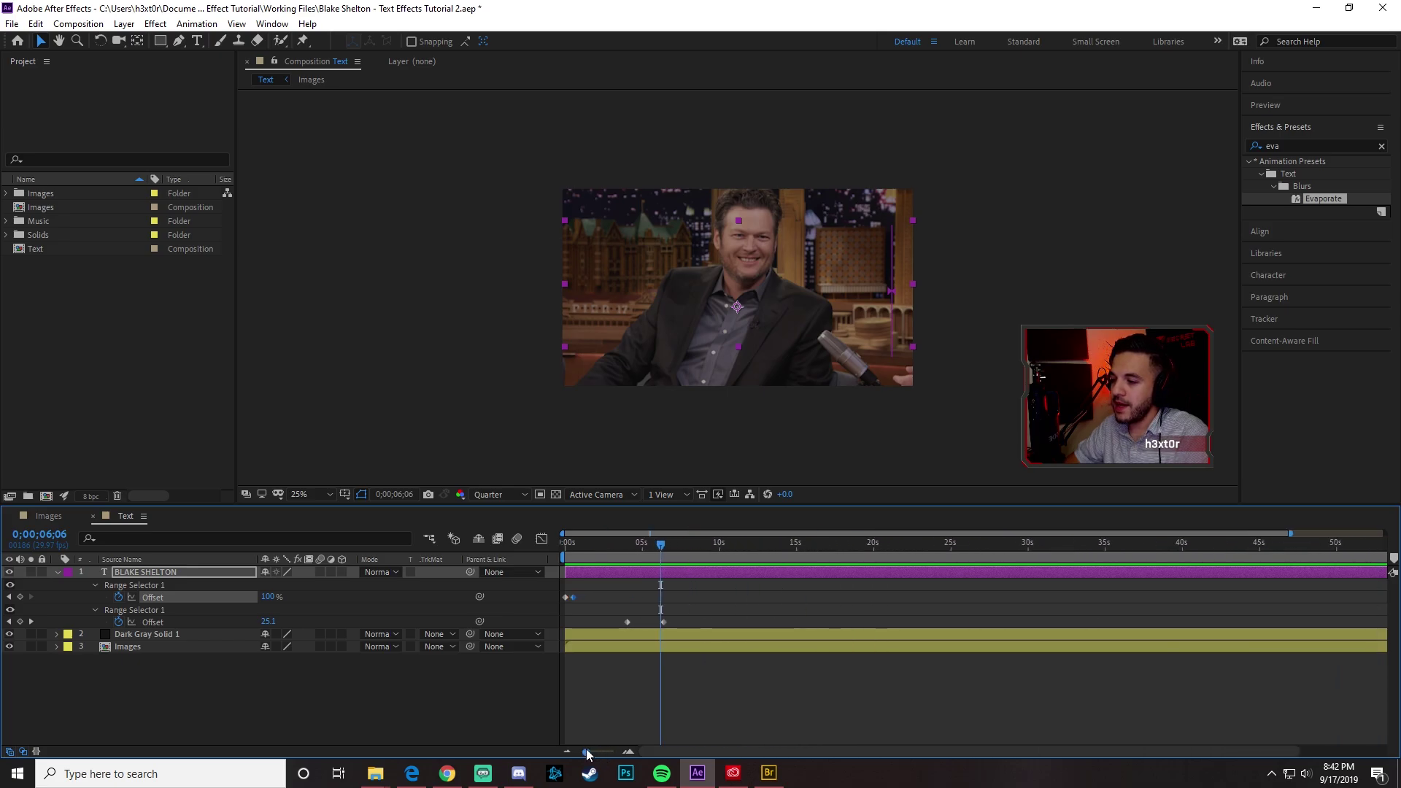
left_click_drag(610, 602, 704, 621)
left_click(693, 615)
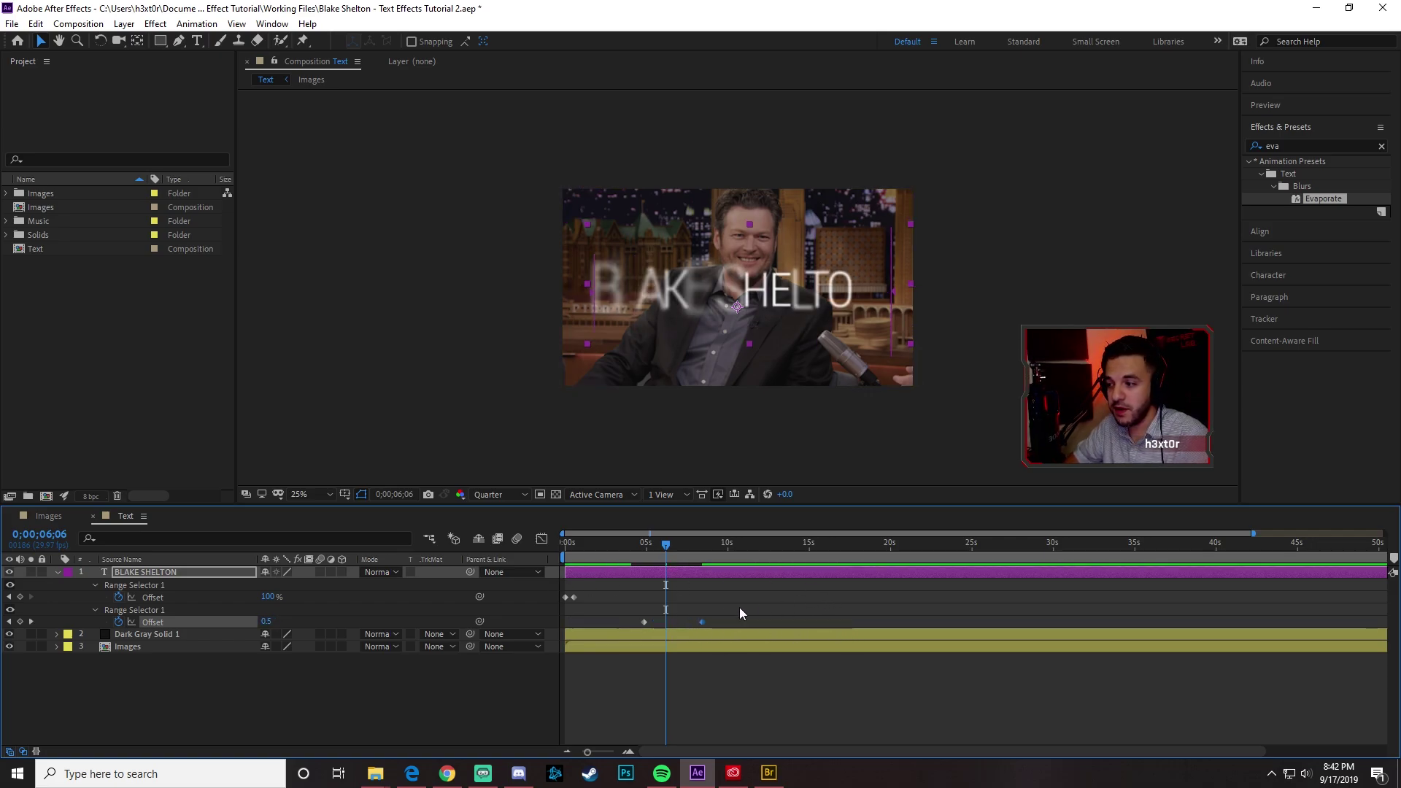
left_click_drag(695, 622, 686, 624)
left_click_drag(666, 543, 559, 546)
key("space")
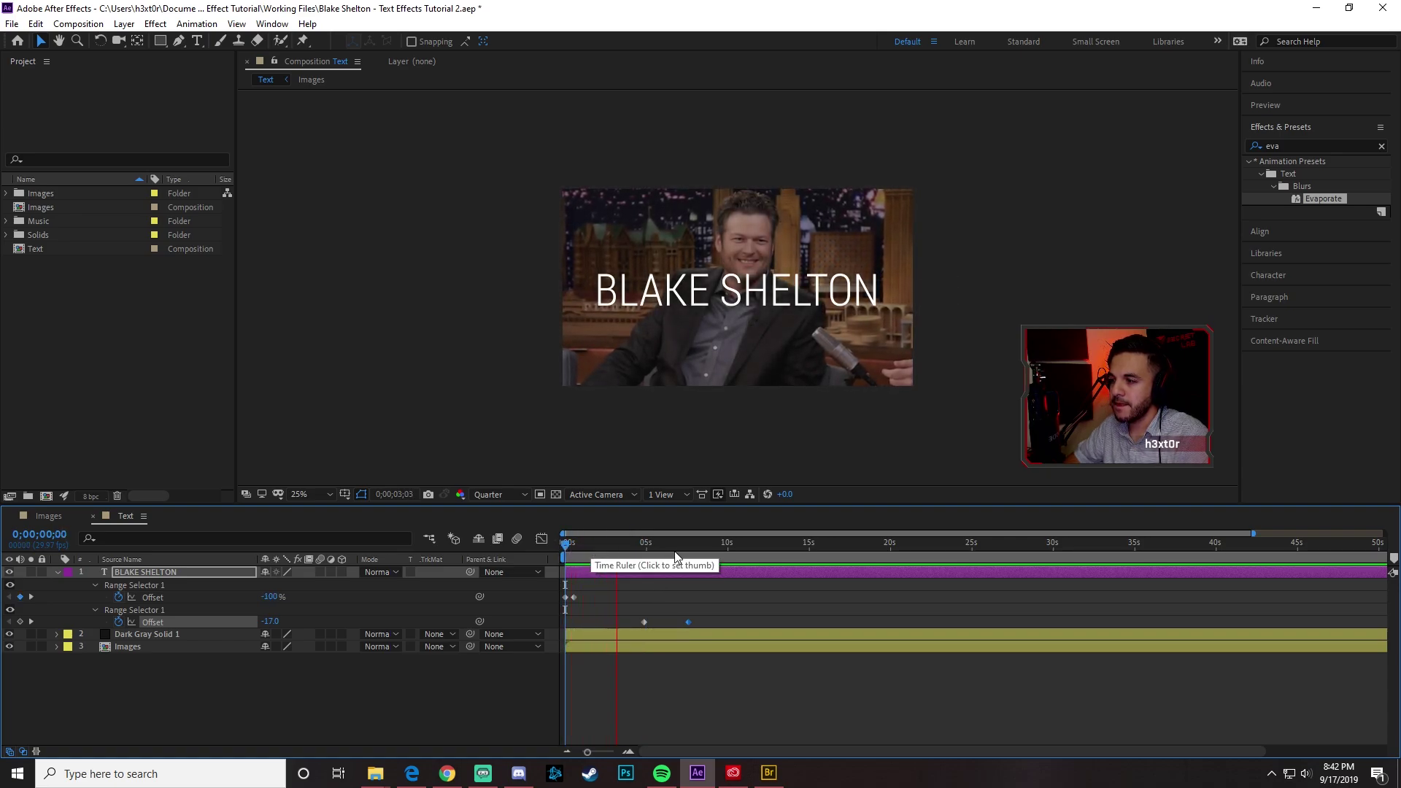
- Shift both keyframes of the second Range Selector's Offset earlier so they start at about 0;00;02;25, and preview the result
left_click_drag(621, 546, 611, 547)
left_click_drag(643, 621, 611, 619)
key("space")
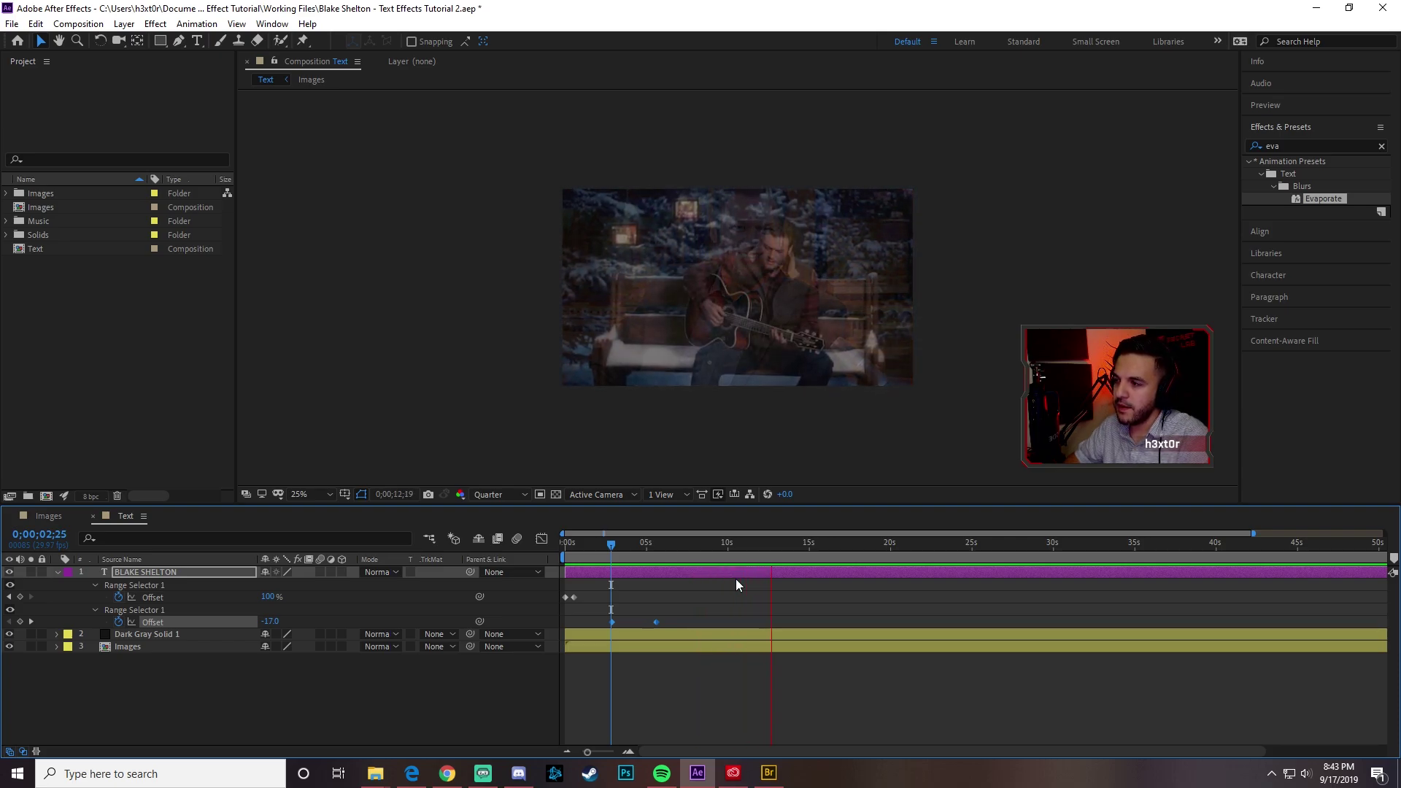
key("space")
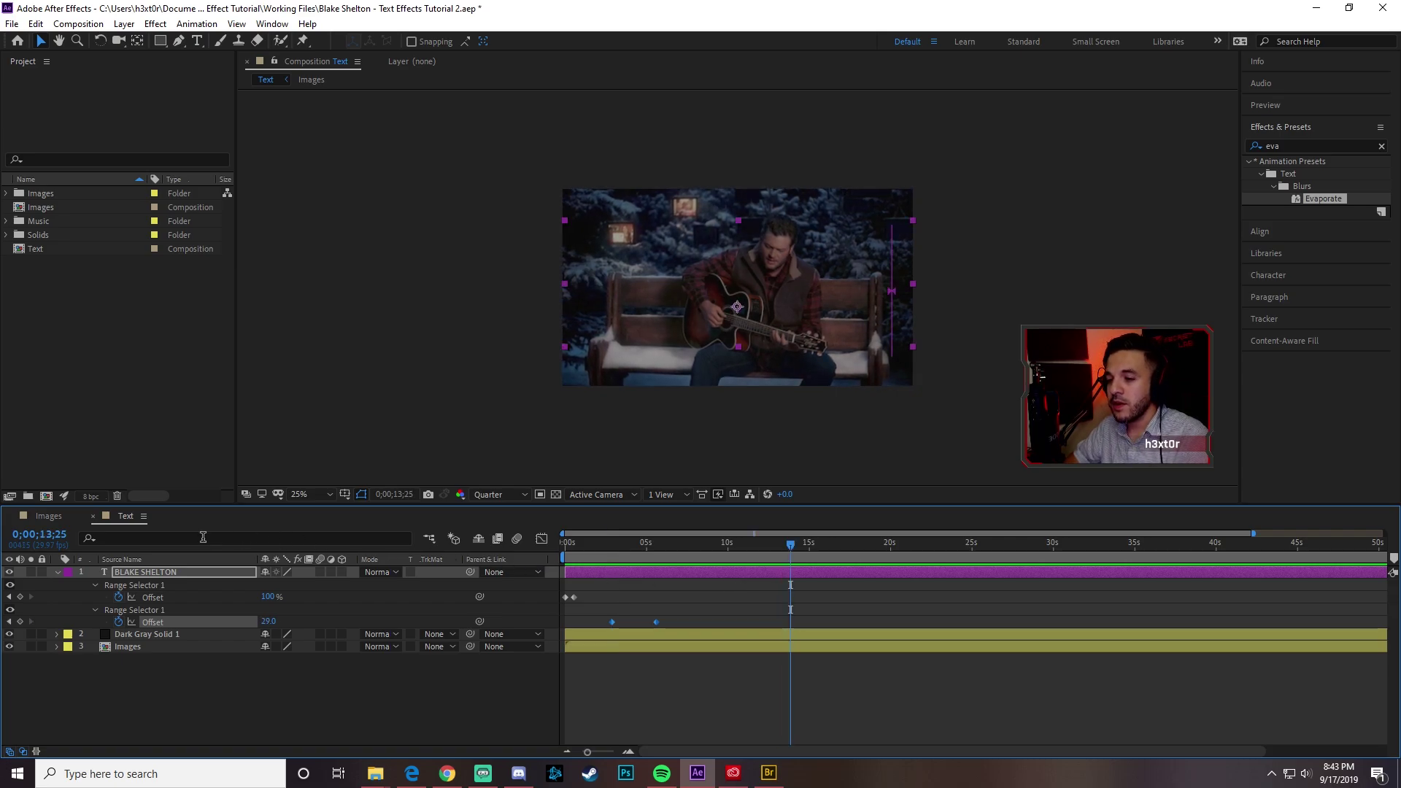
- Collapse the BLAKE SHELTON layer and add the Official Audio MP3 from the Music folder beneath the Images layer
left_click(57, 572)
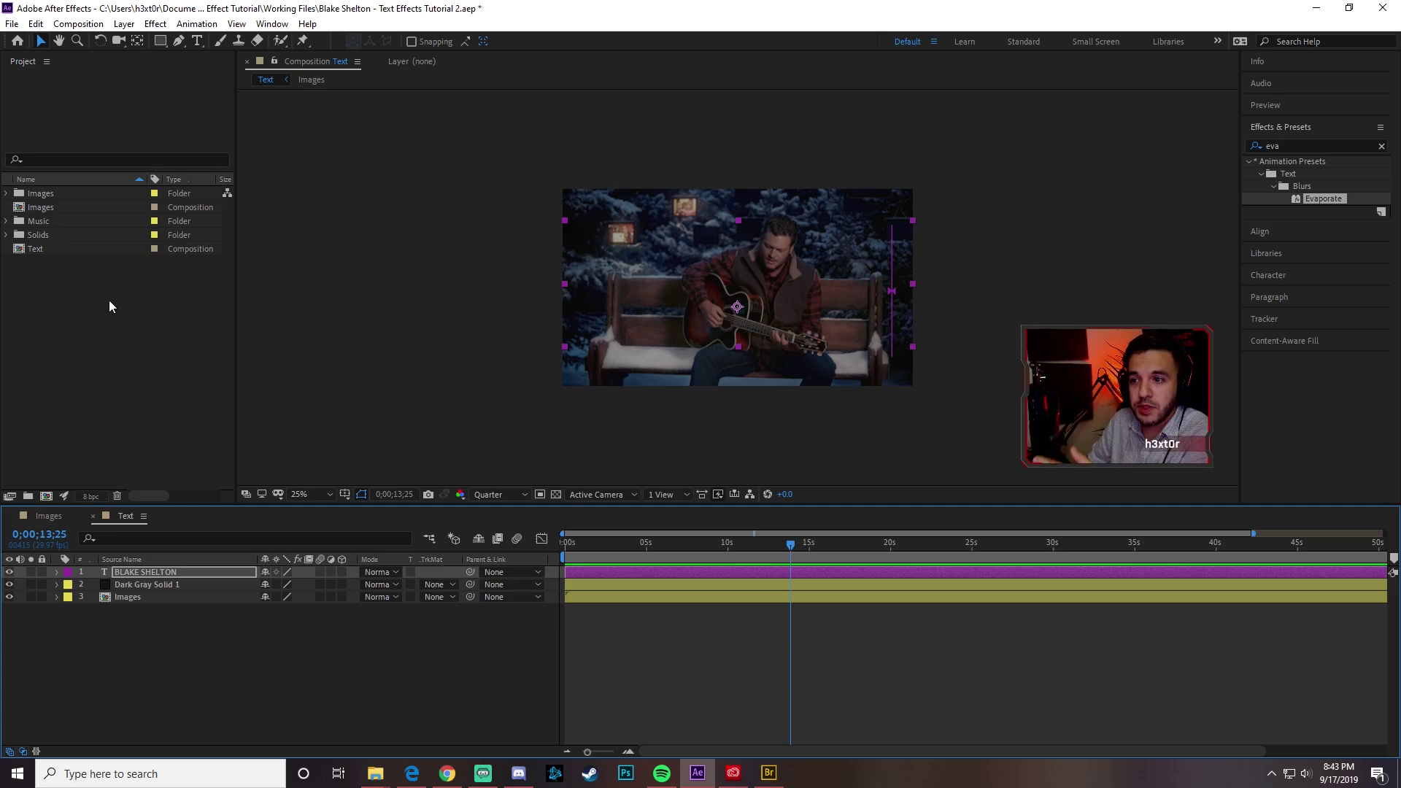
left_click(7, 221)
left_click_drag(50, 235, 97, 659)
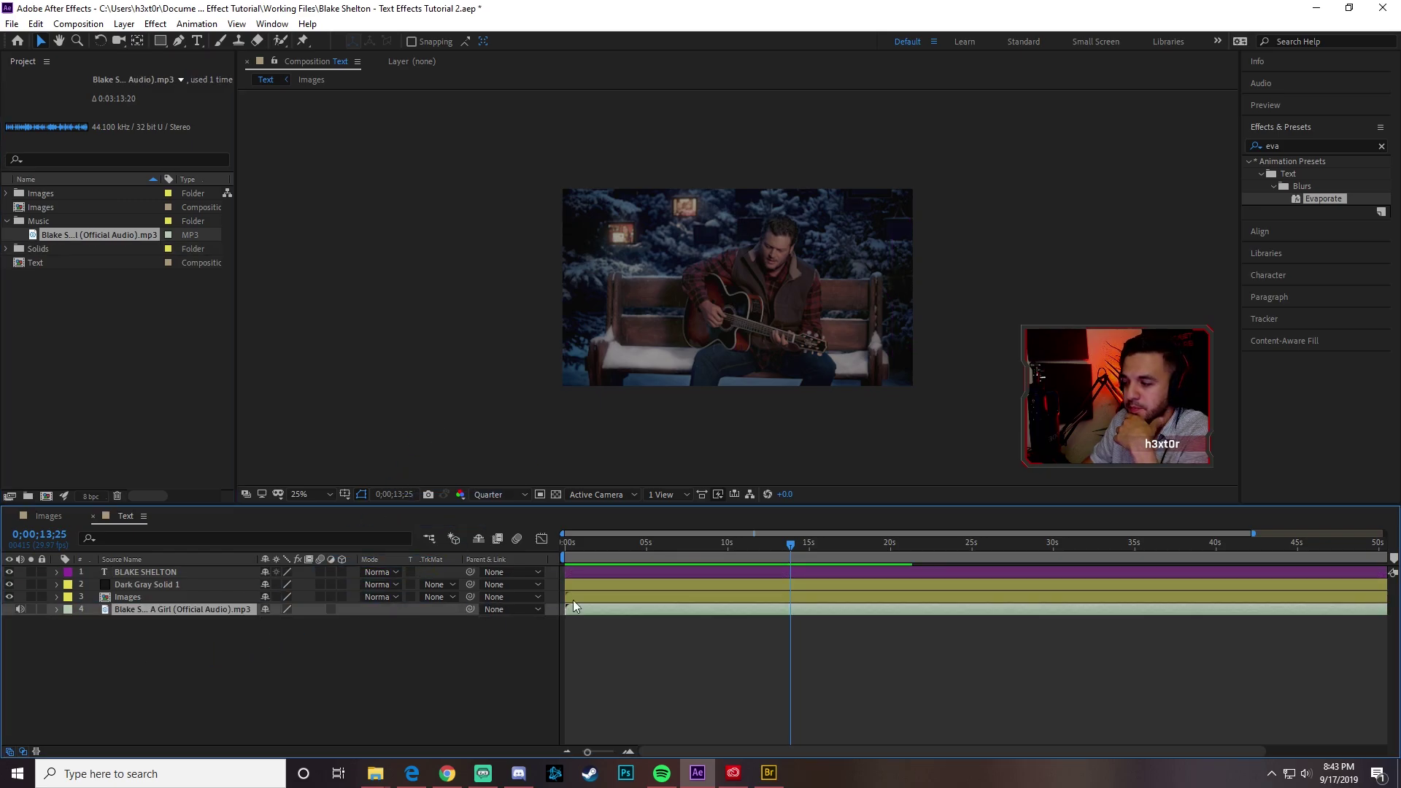
- Examine the audio layer's waveform and preview the composition with the music from the start
left_click_drag(790, 544, 542, 561)
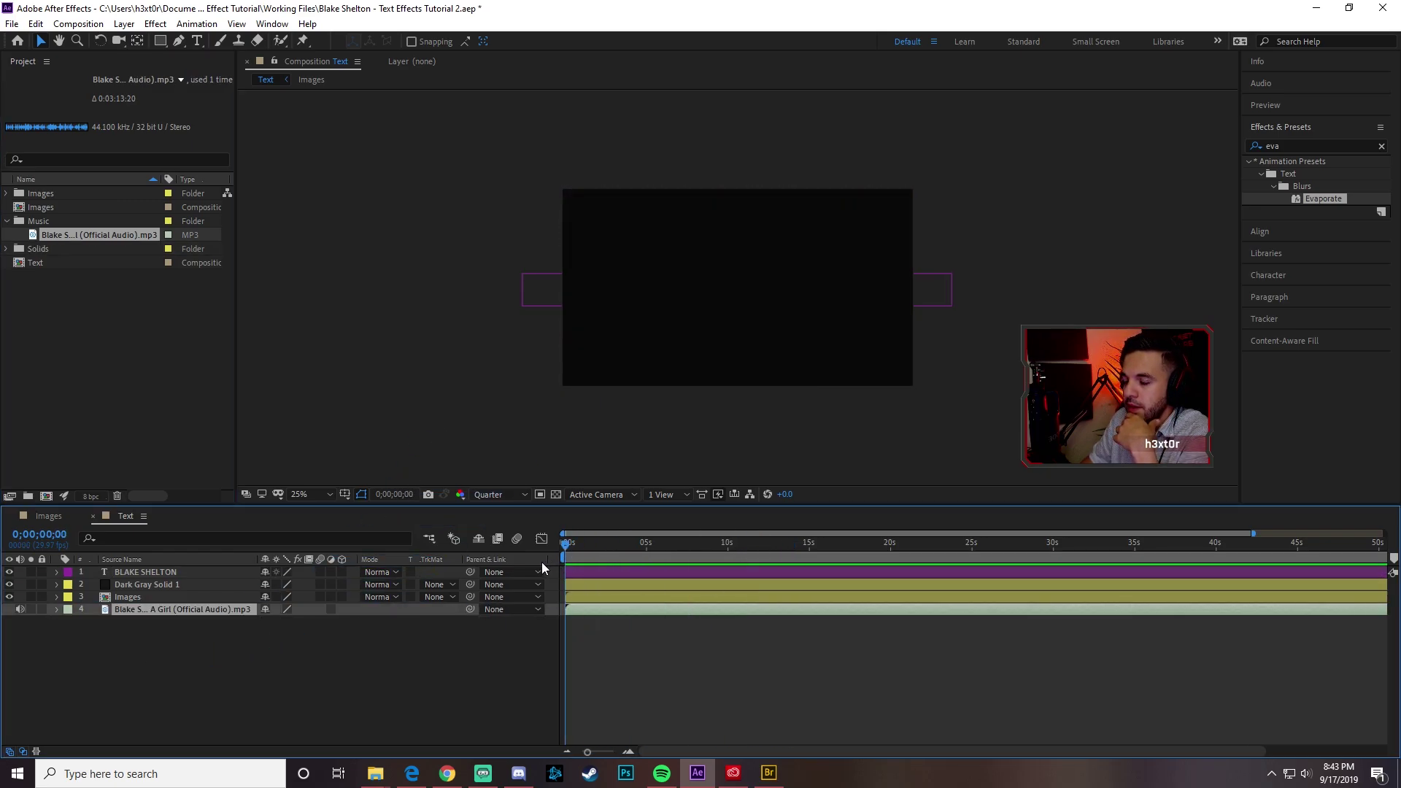
left_click(69, 622)
left_click(84, 647)
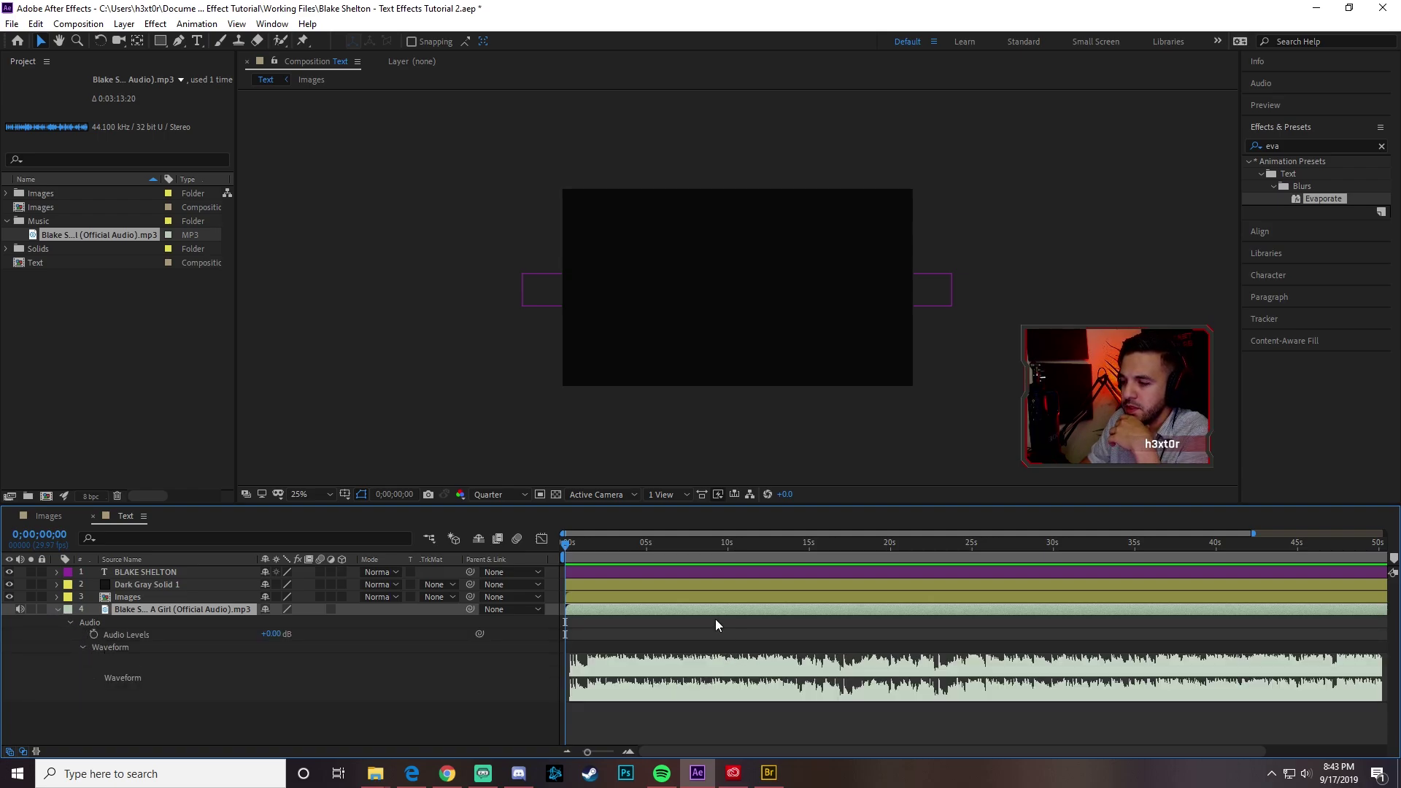
left_click(59, 609)
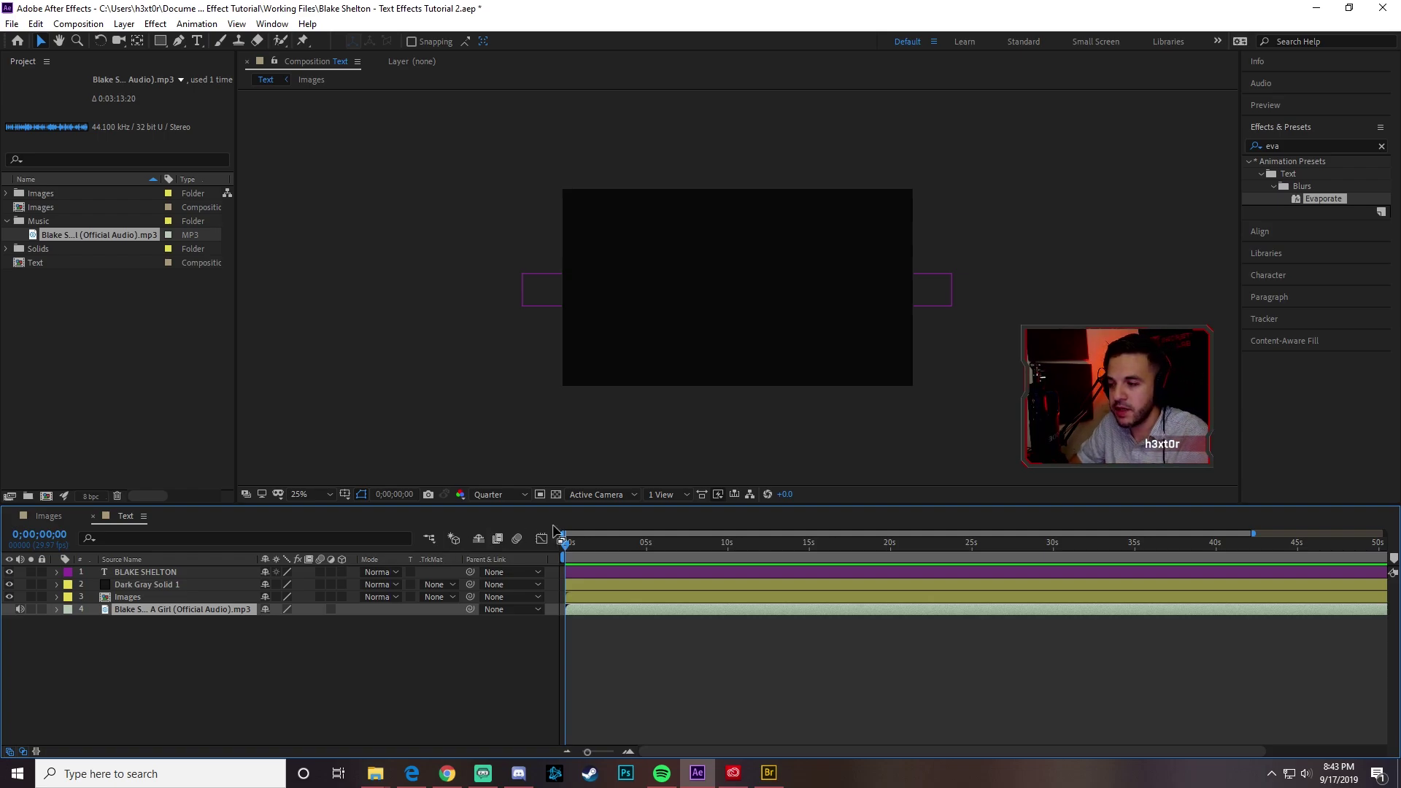
key("space")
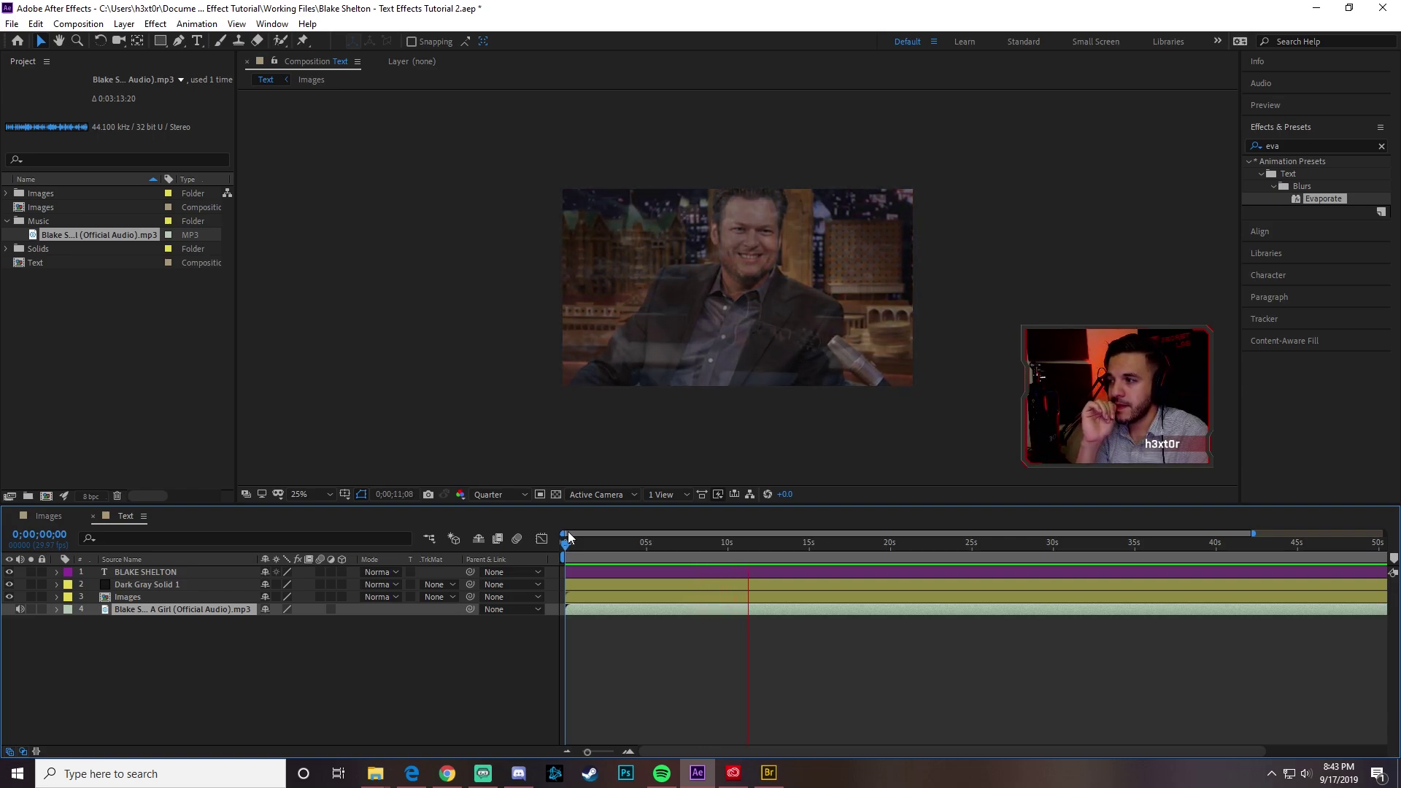
key("space")
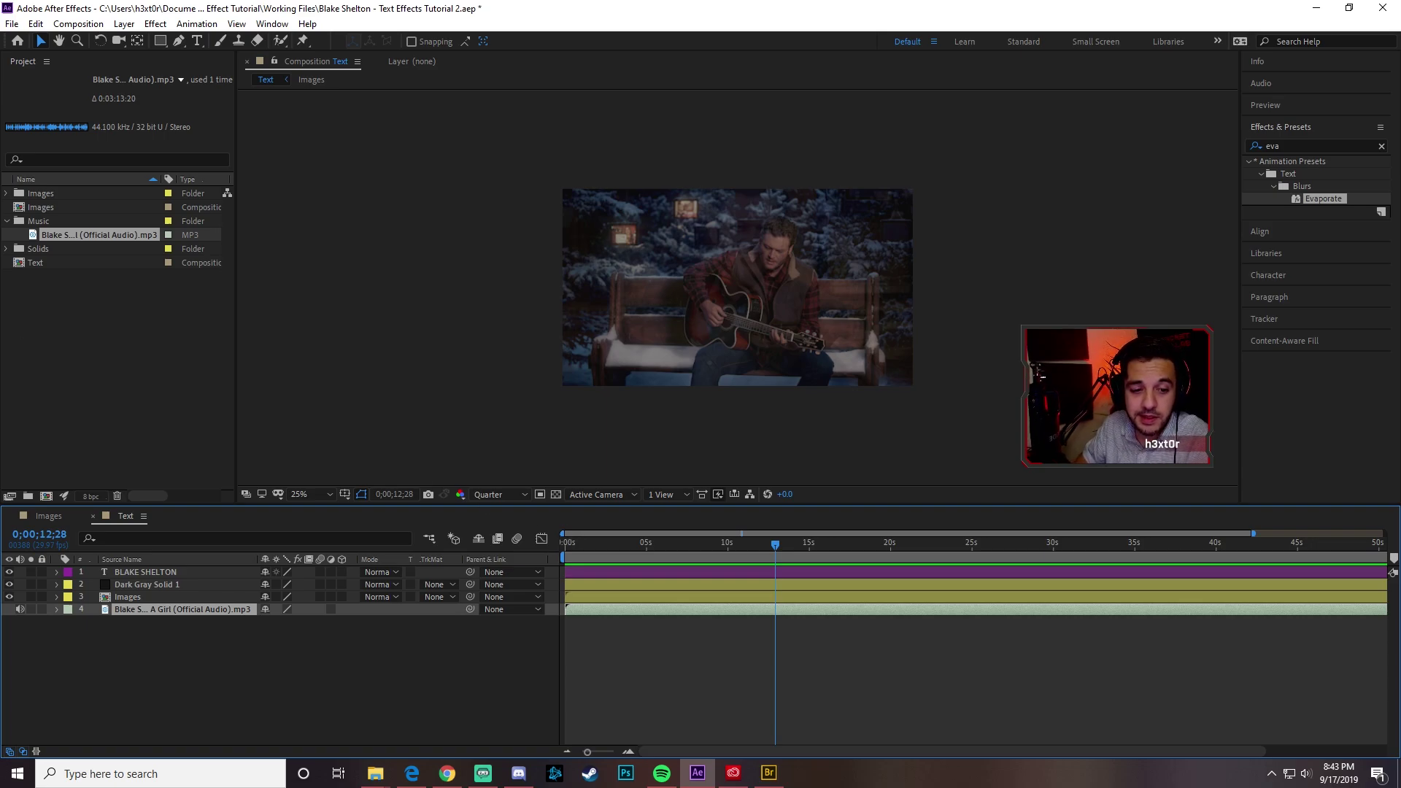
- Switch to Chrome, copy the lyric line "Sometimes I'm the guy with the boys kicking it back", and return to After Effects
key("alt+Tab")
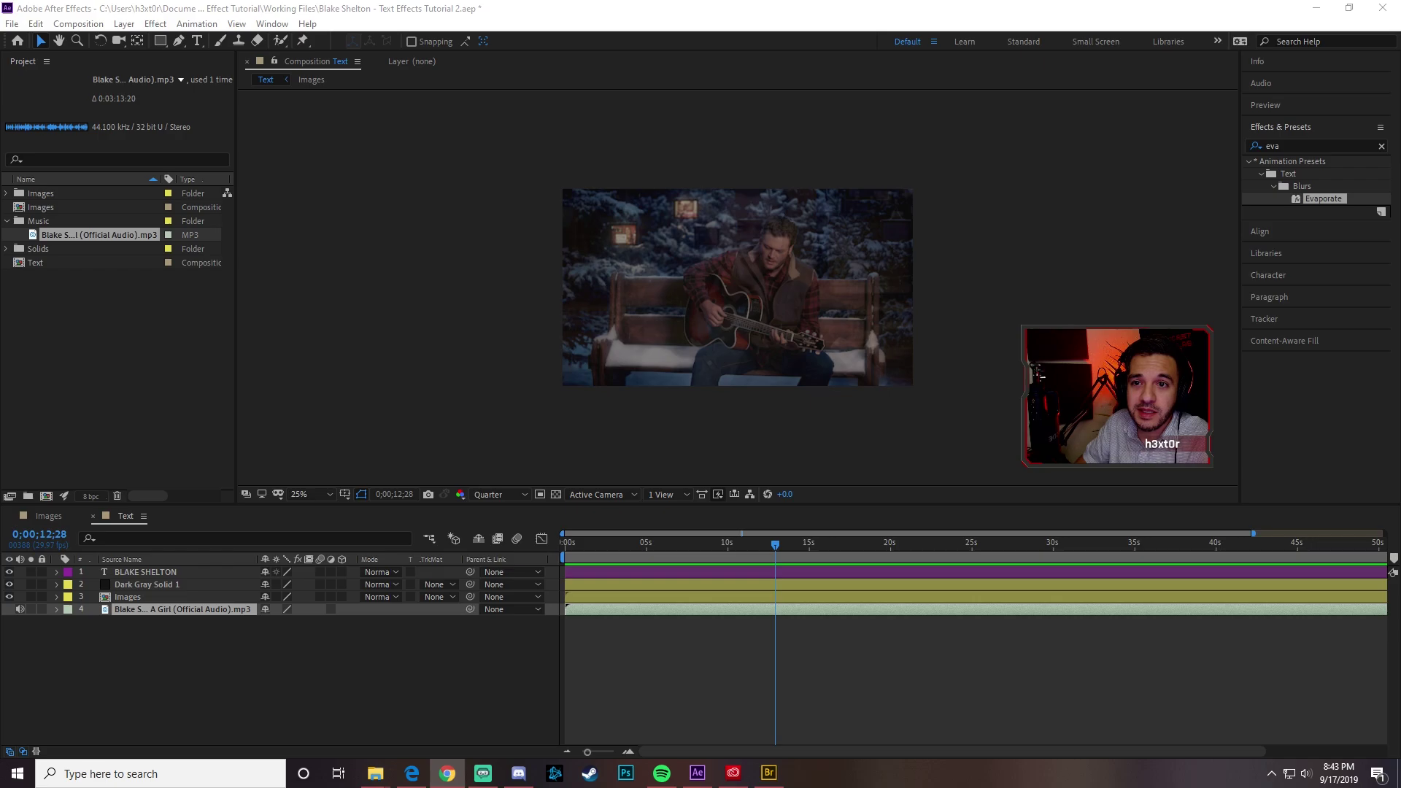
left_click(447, 773)
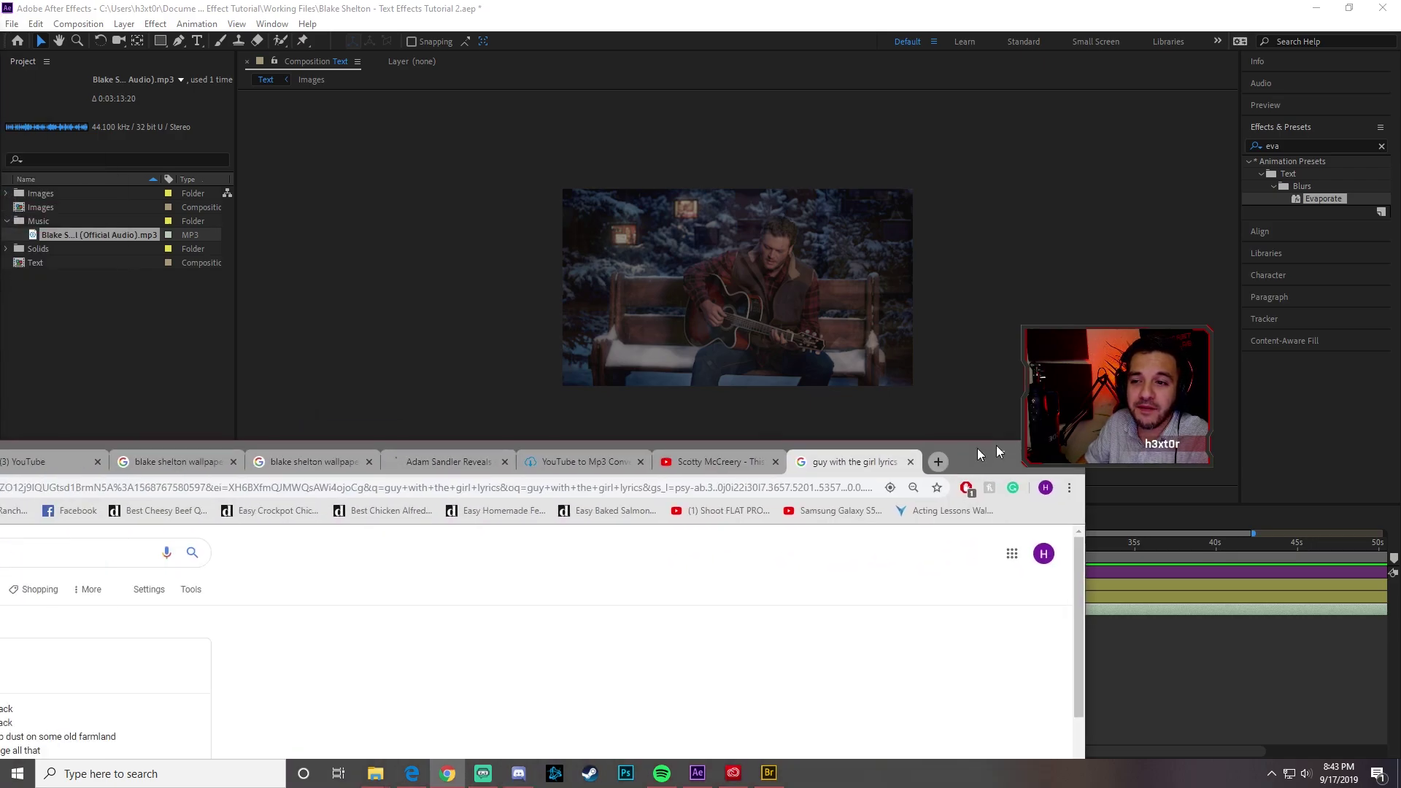
left_click_drag(949, 9, 1393, 3)
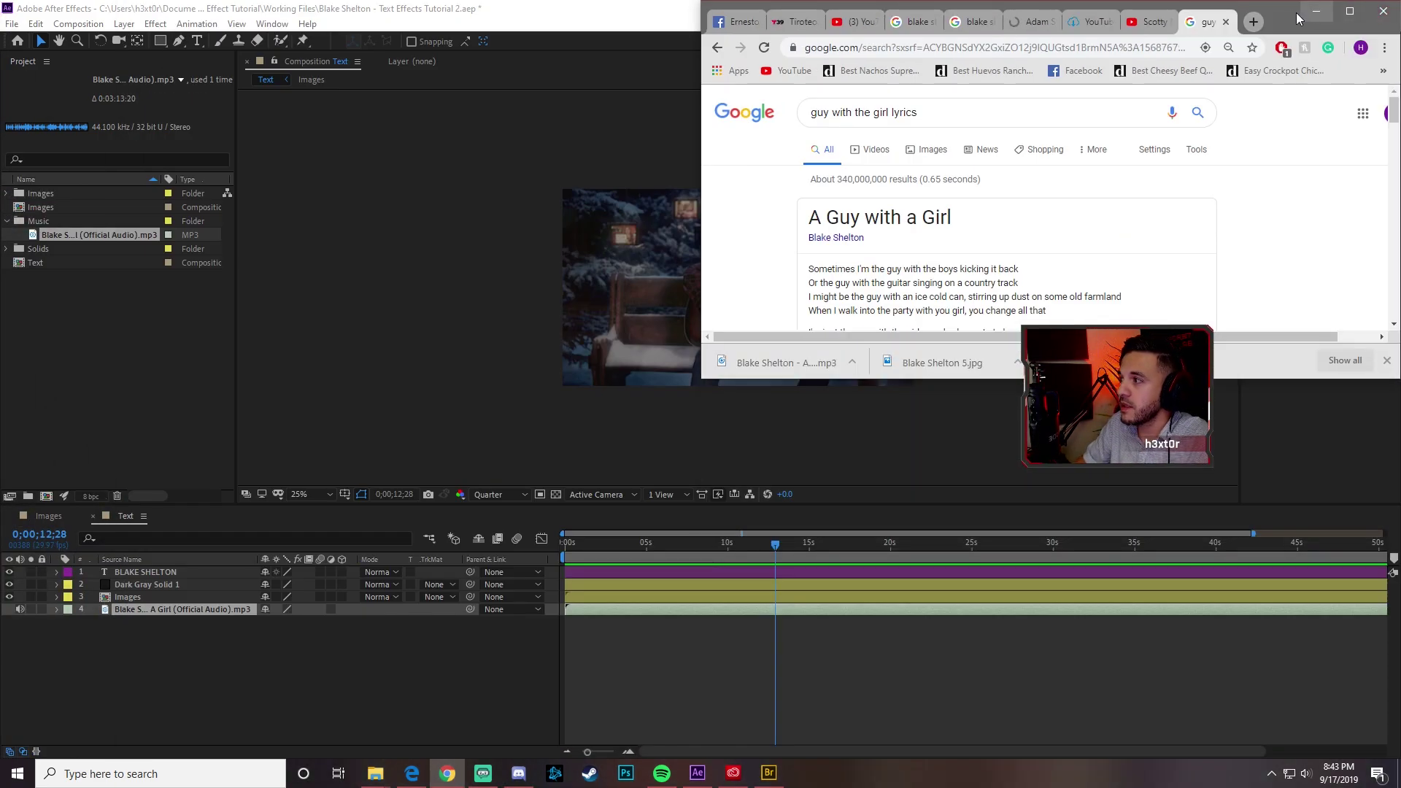
left_click_drag(1297, 11, 1270, 2)
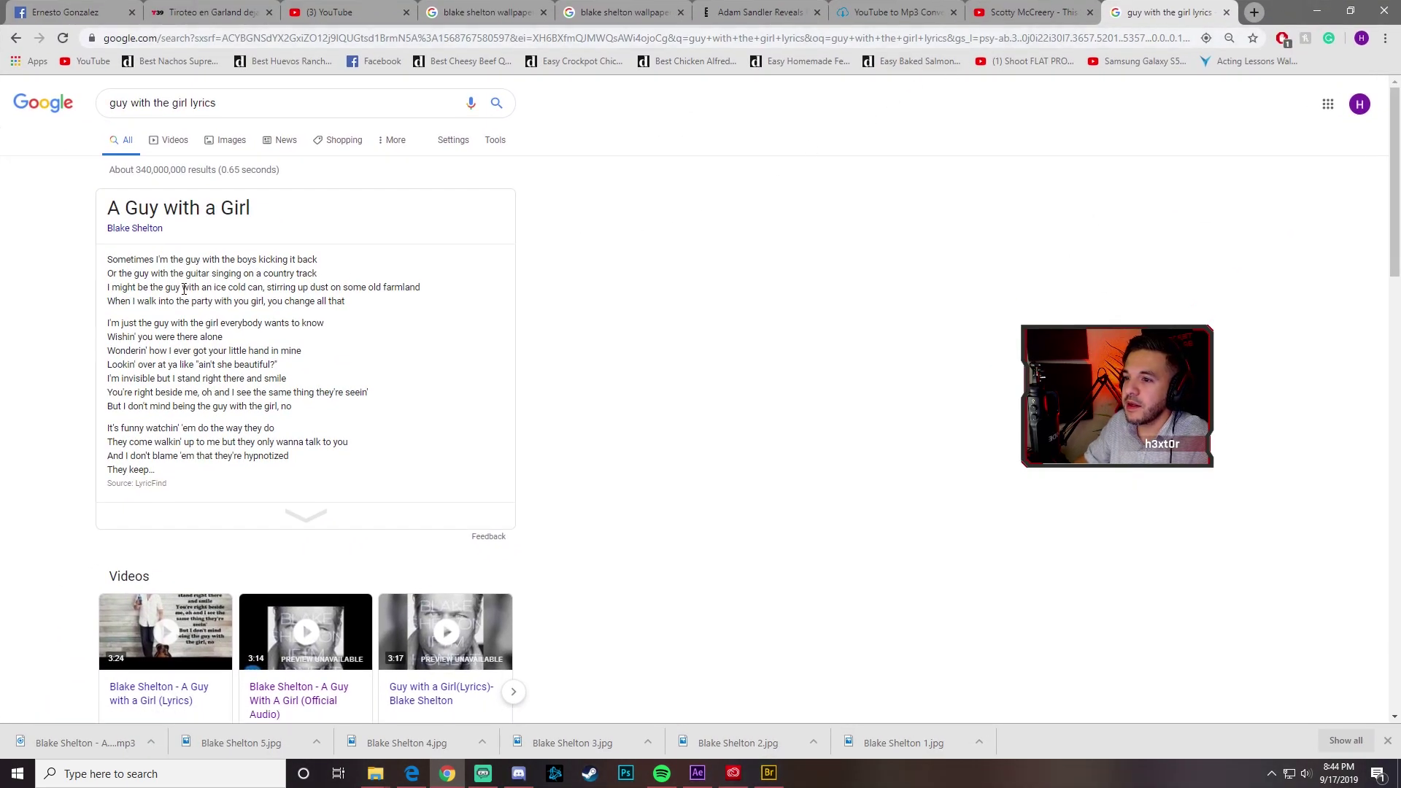
left_click_drag(108, 259, 321, 265)
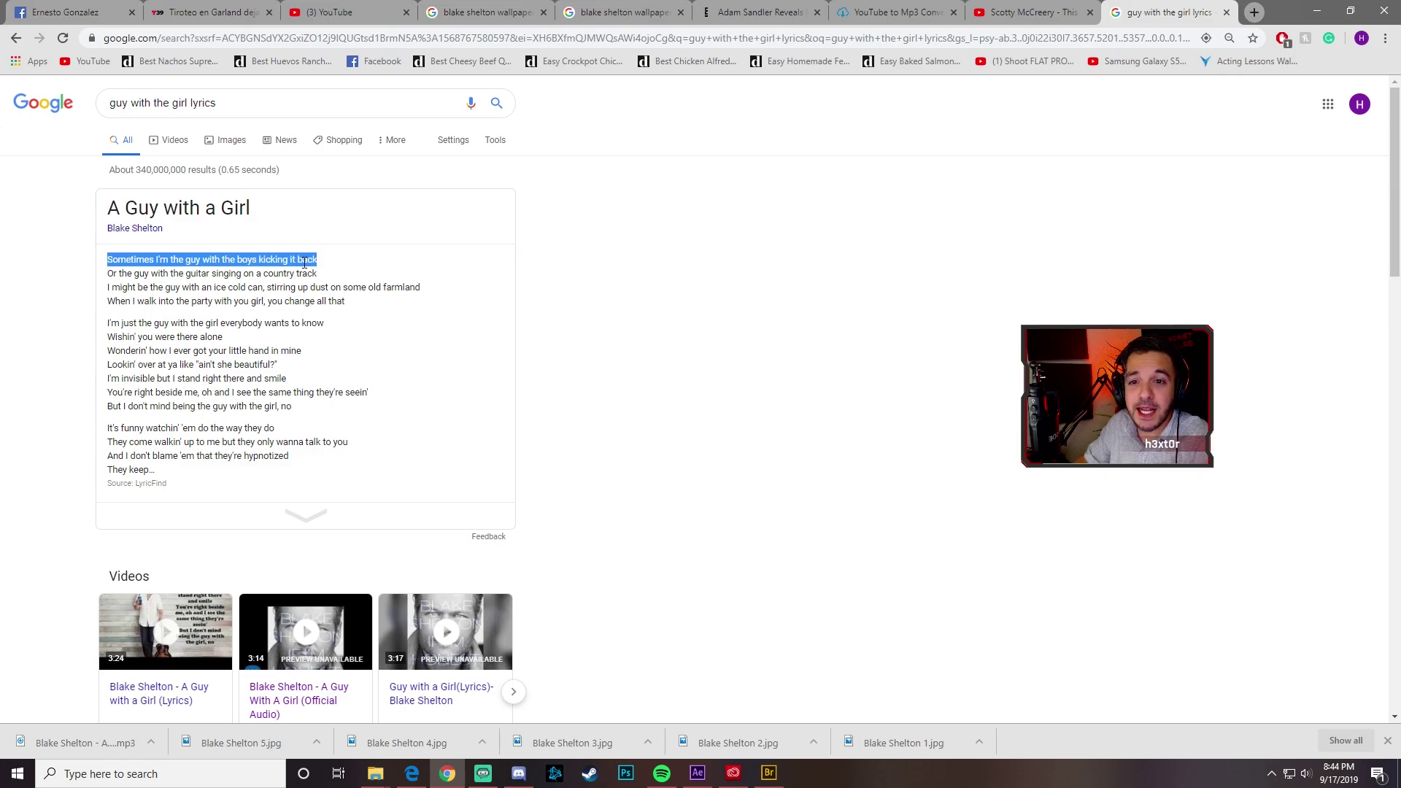
right_click(305, 263)
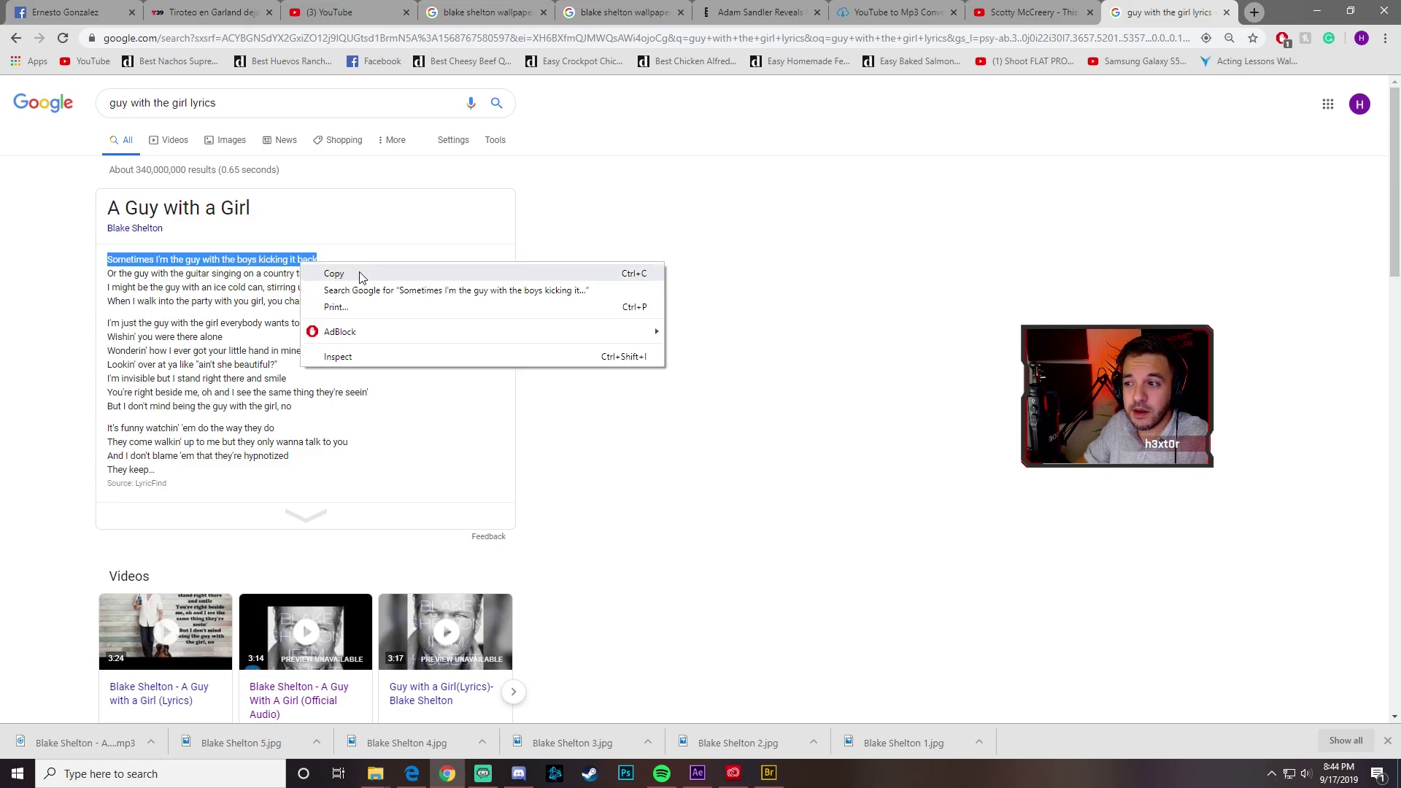
left_click(360, 274)
left_click(1317, 10)
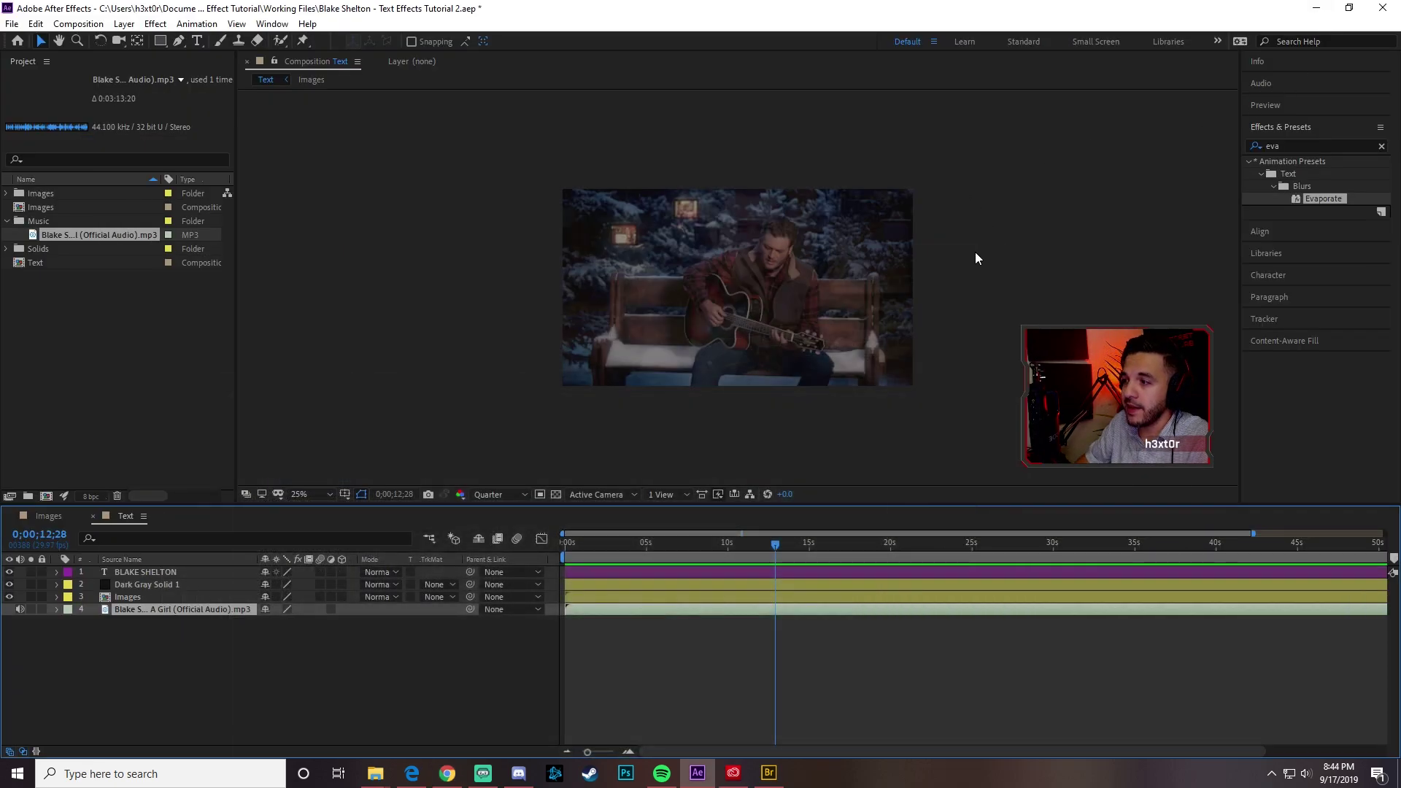
- Lock the BLAKE SHELTON layer and paste the copied lyric line into a new text layer over the image
left_click(199, 41)
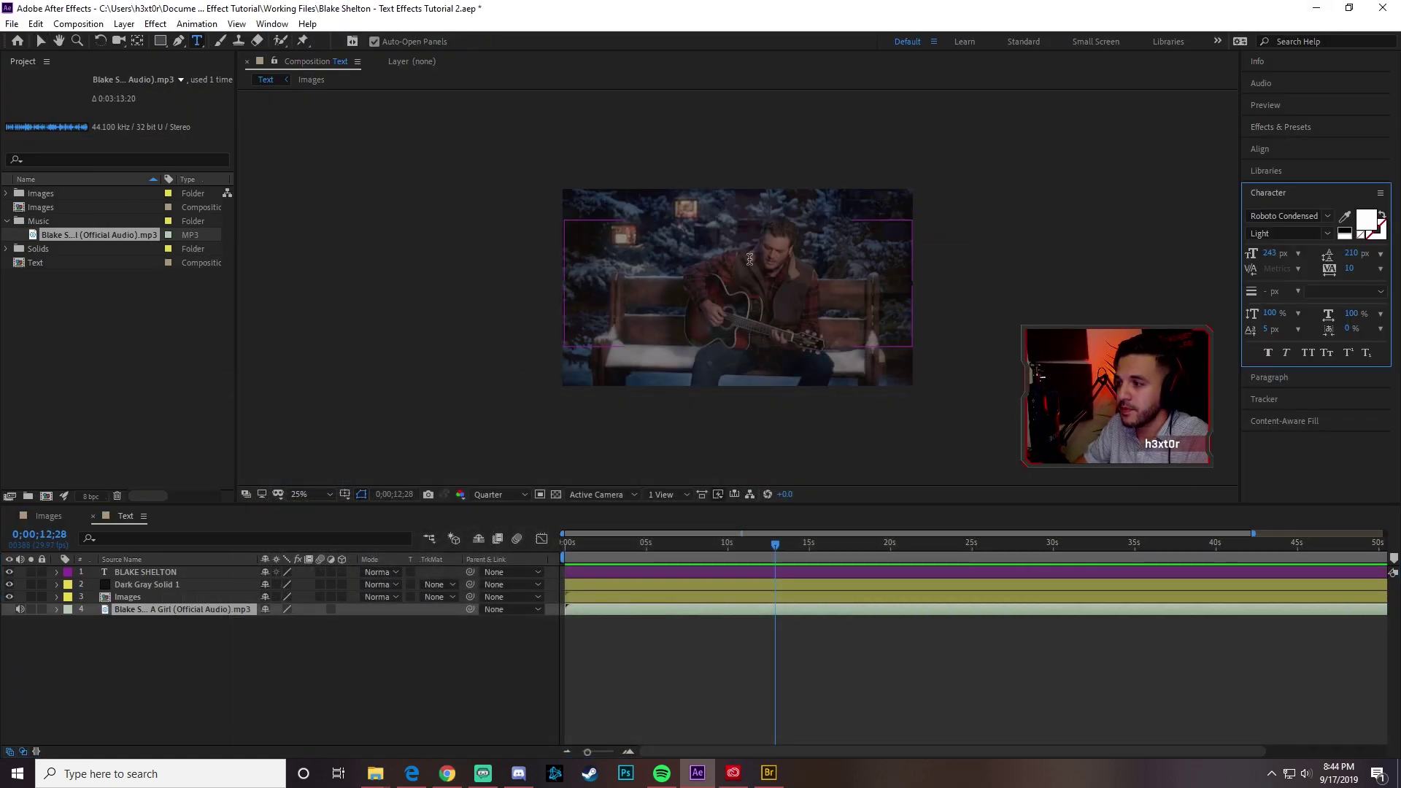
left_click(129, 573)
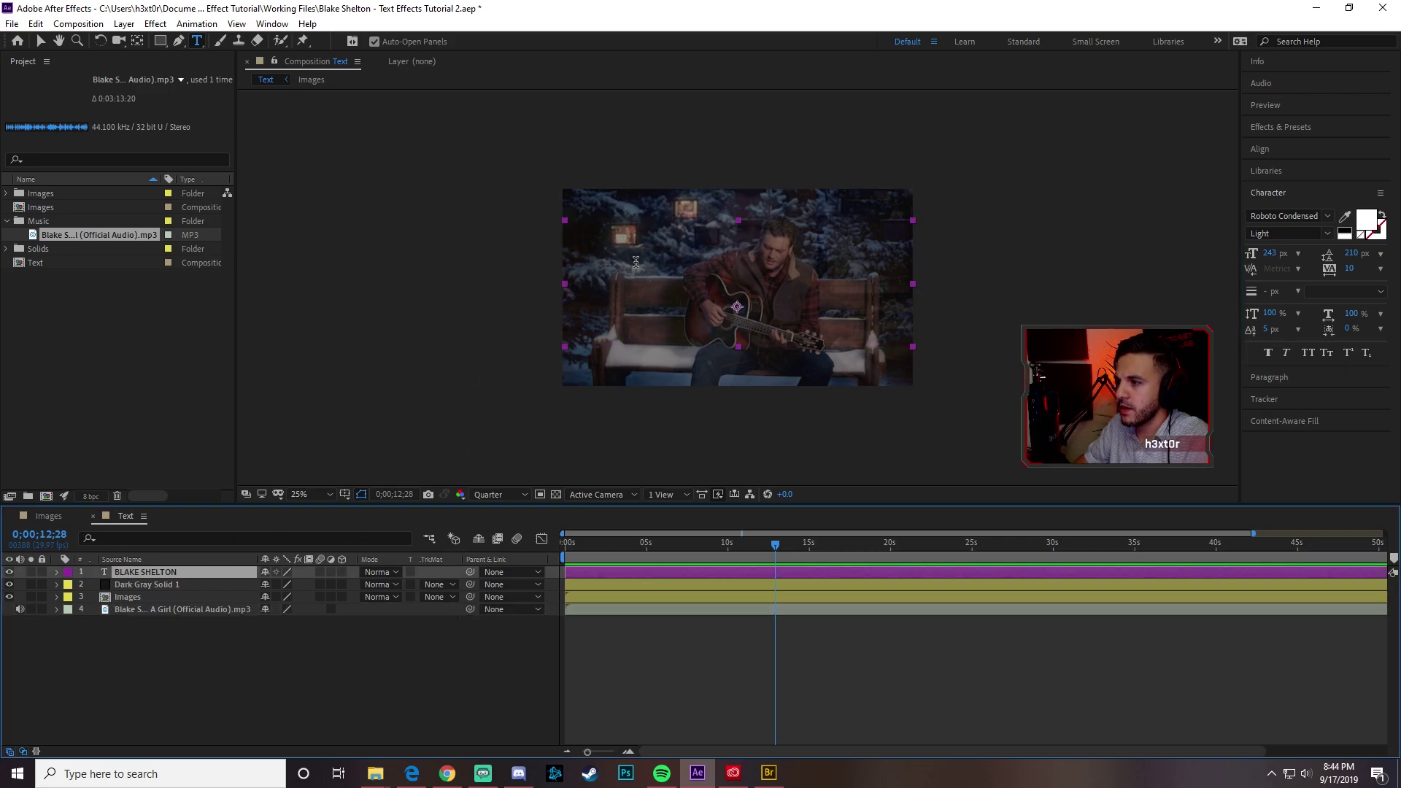
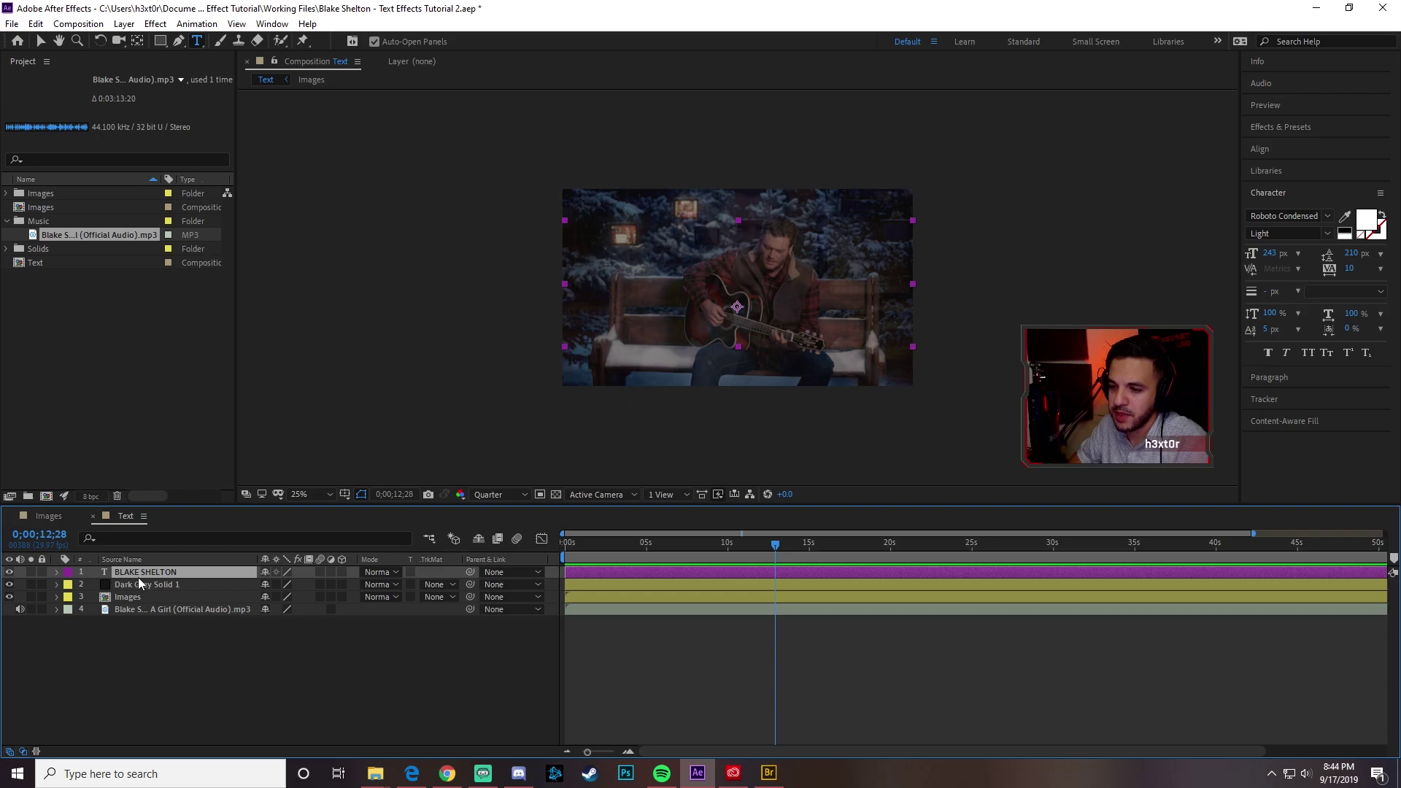
left_click(42, 571)
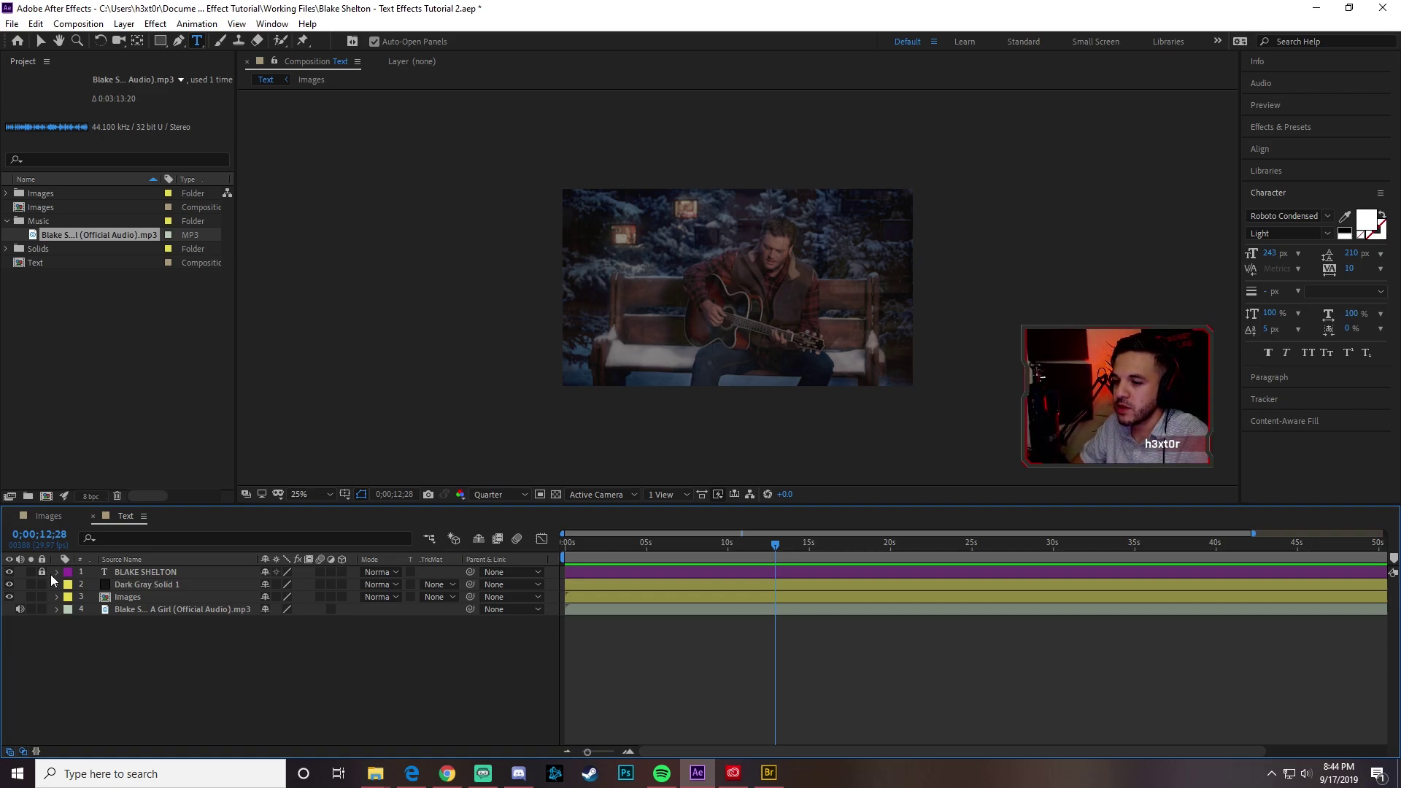
left_click(610, 296)
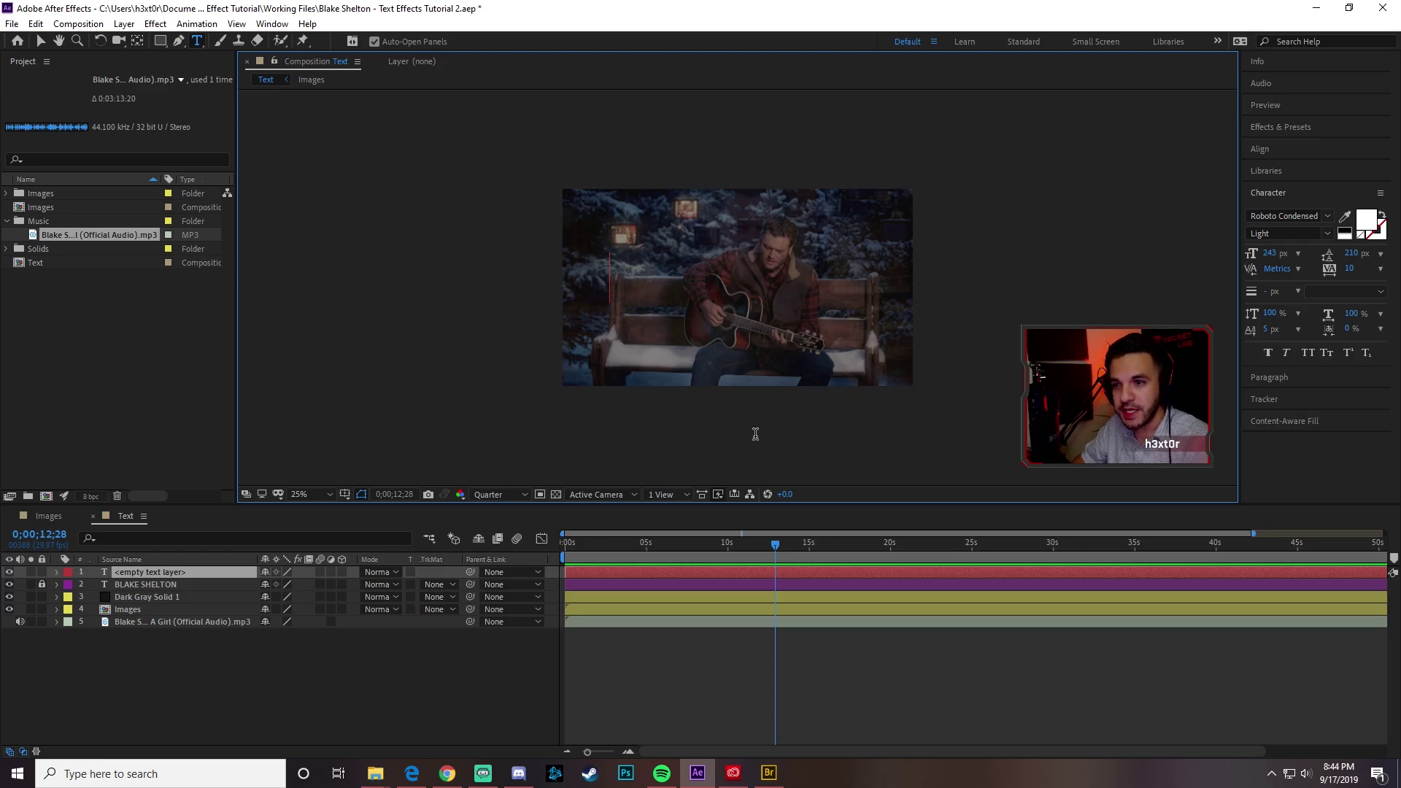
key("ctrl+v")
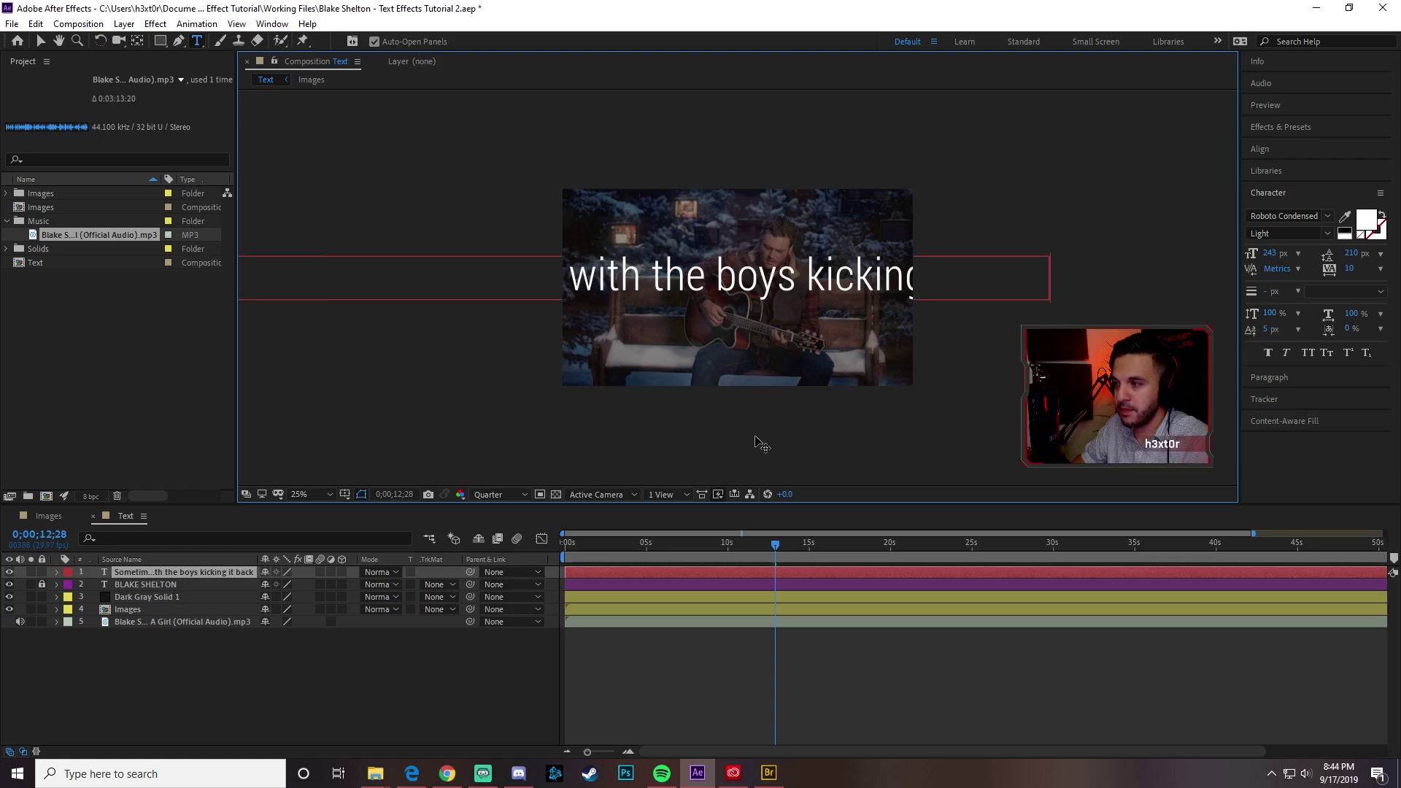
- Select the whole lyric line and reduce its font size to 116 px
left_click(690, 285)
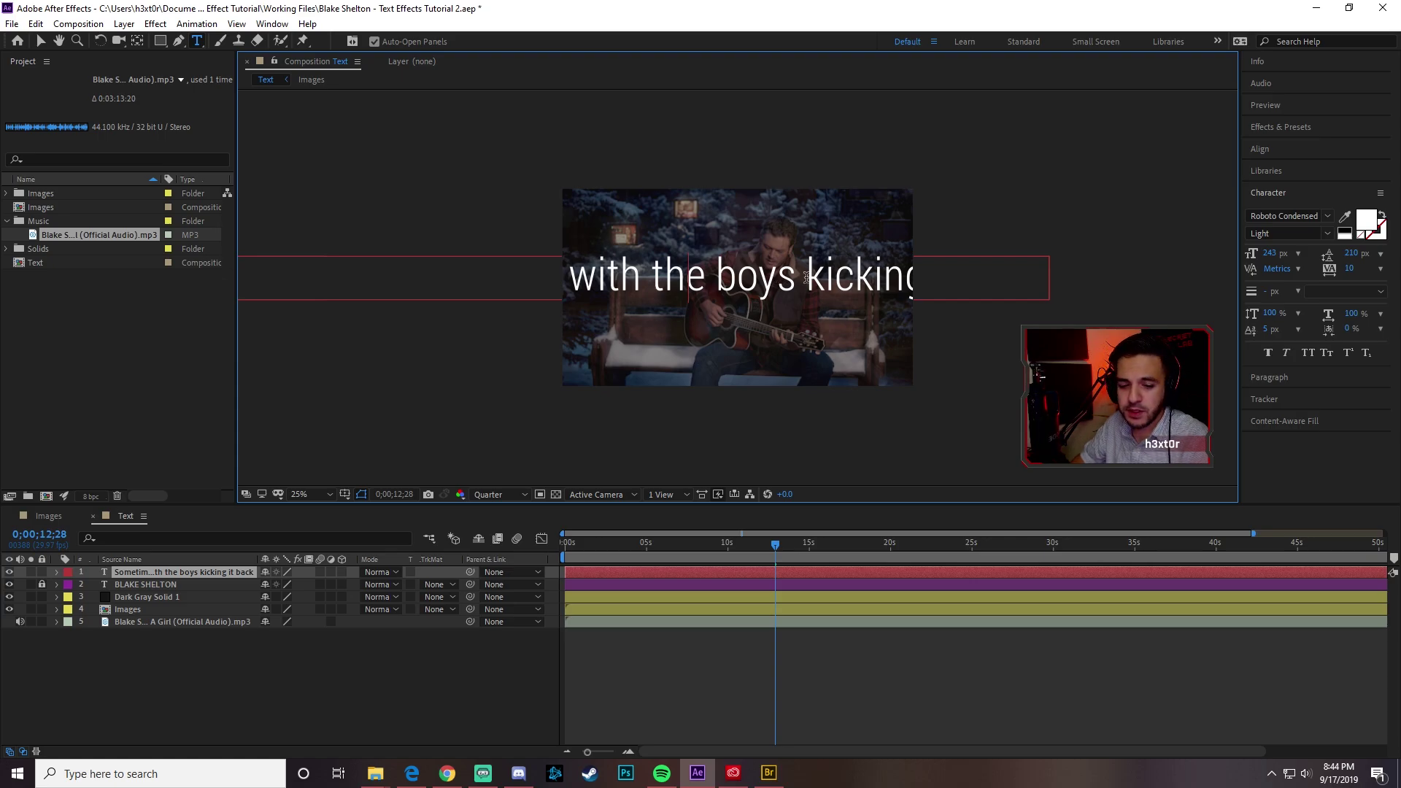
left_click_drag(639, 288, 714, 295)
left_click(714, 294)
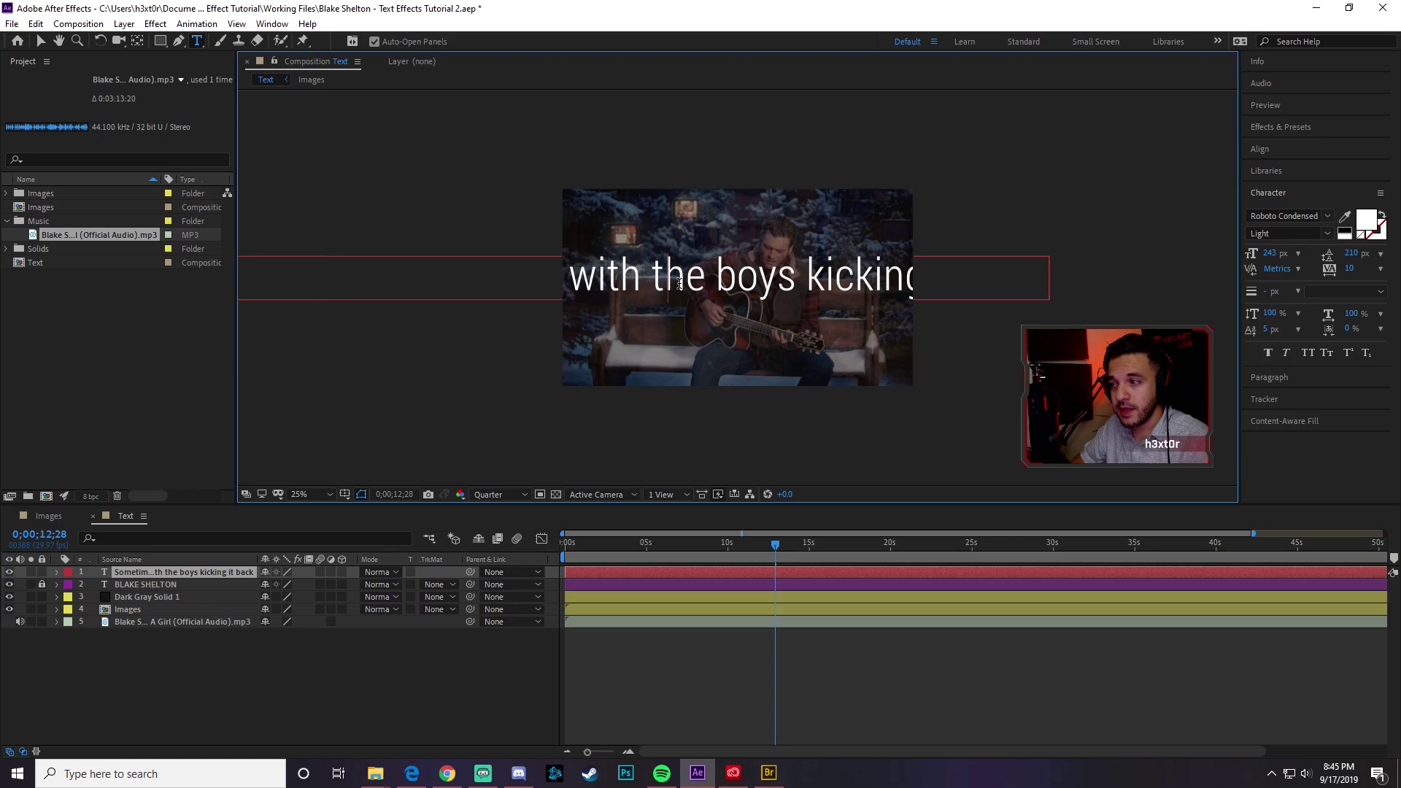
triple_click(679, 285)
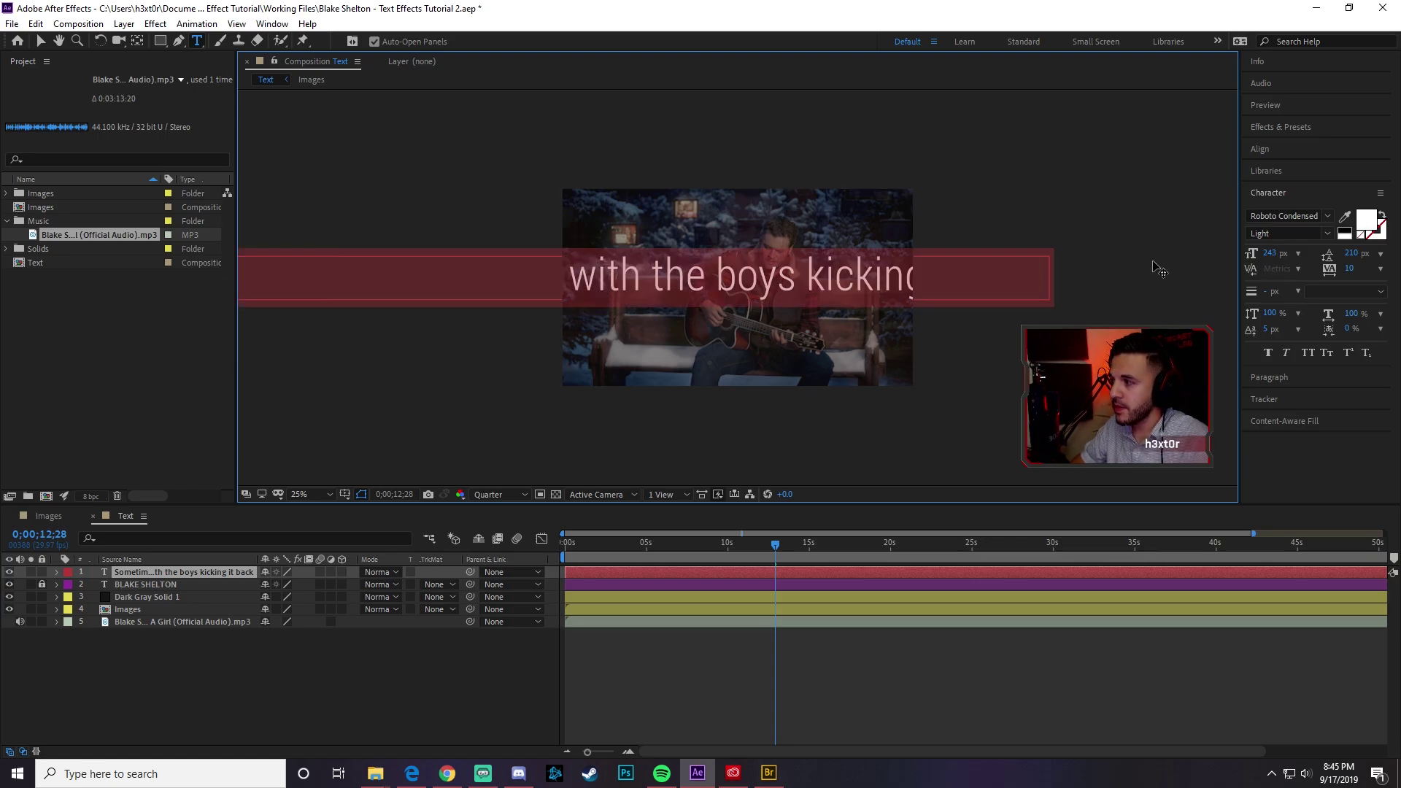
left_click(1269, 253)
left_click_drag(1269, 254, 1180, 255)
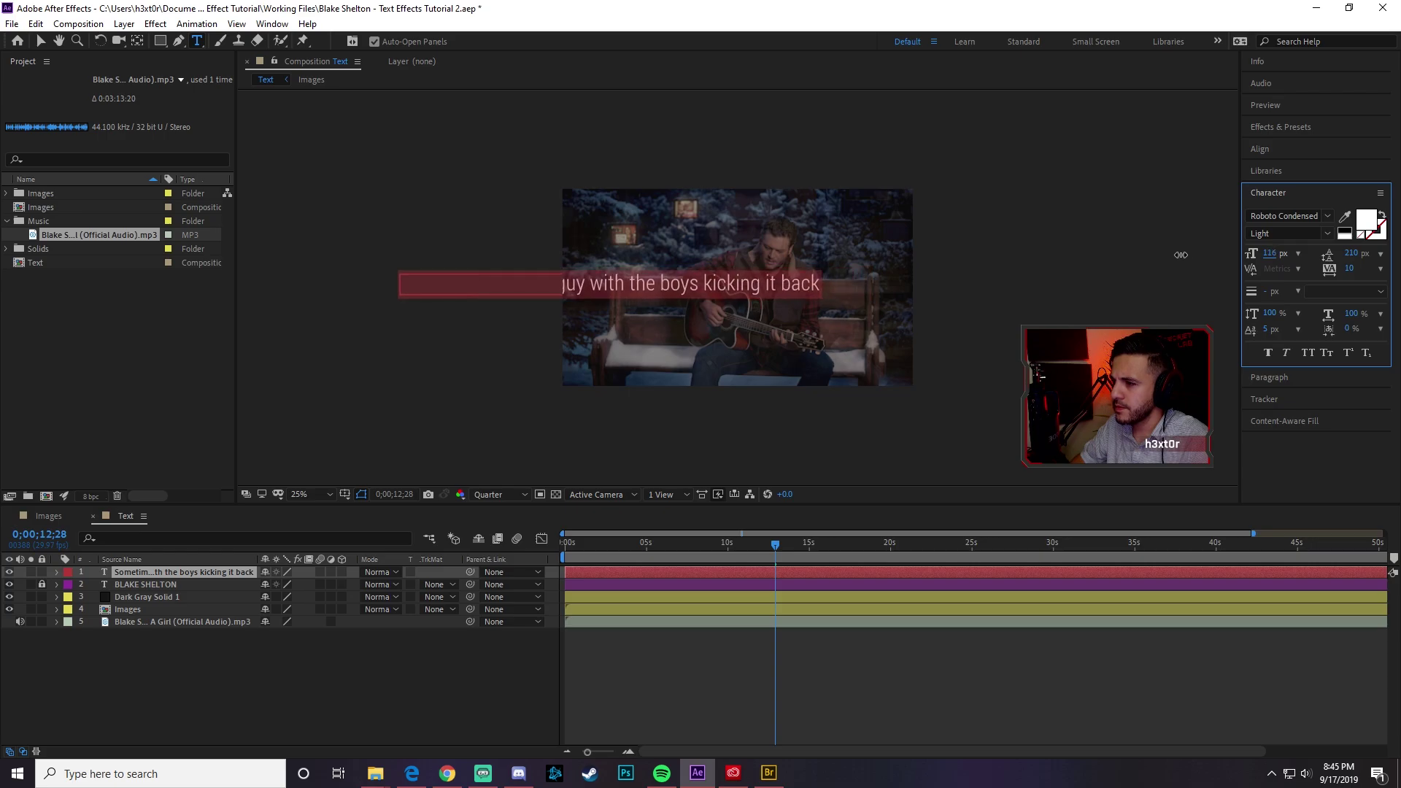
- Change the lyric text's font to Closeness Regular
left_click(1328, 217)
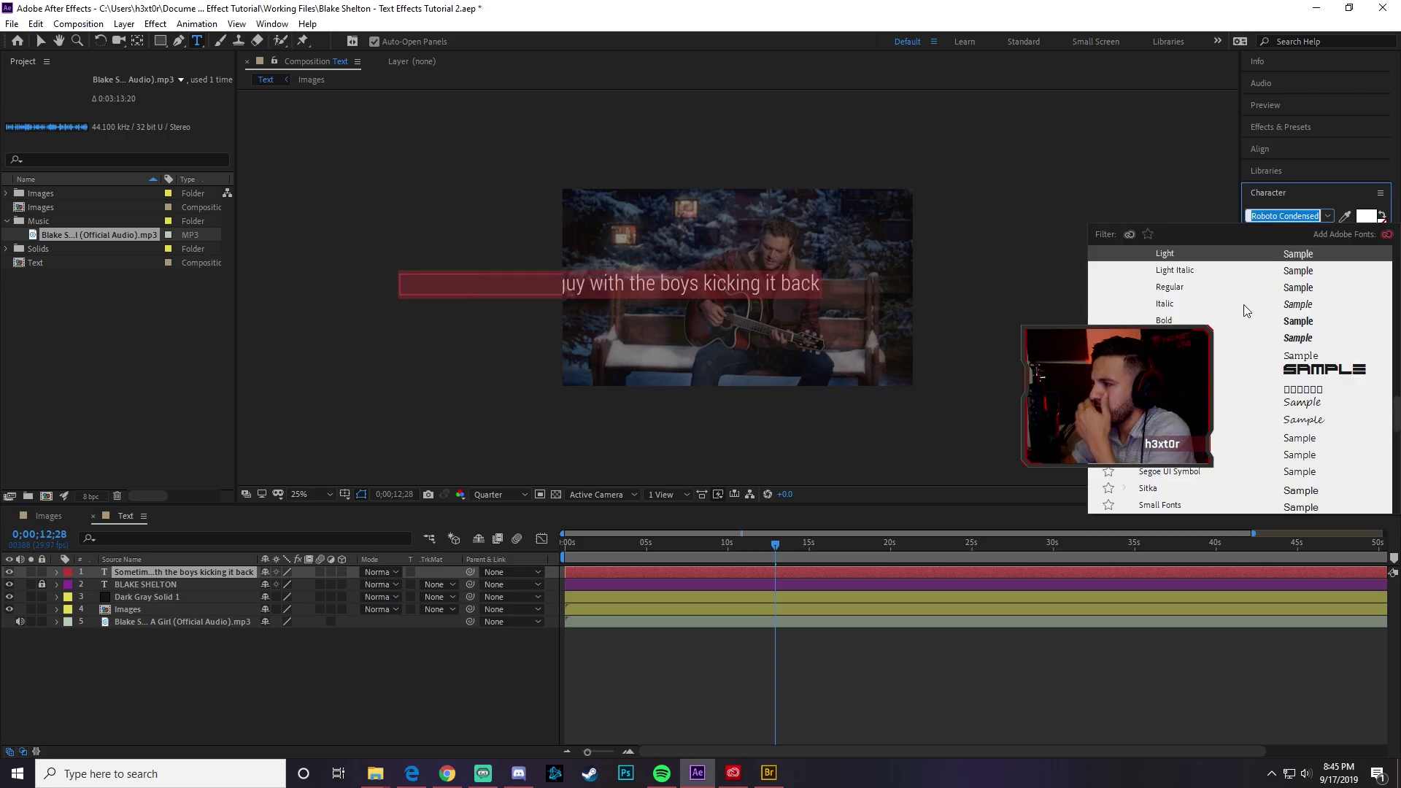
scroll(1236, 366, "up", 2)
scroll(1236, 365, "up", 5)
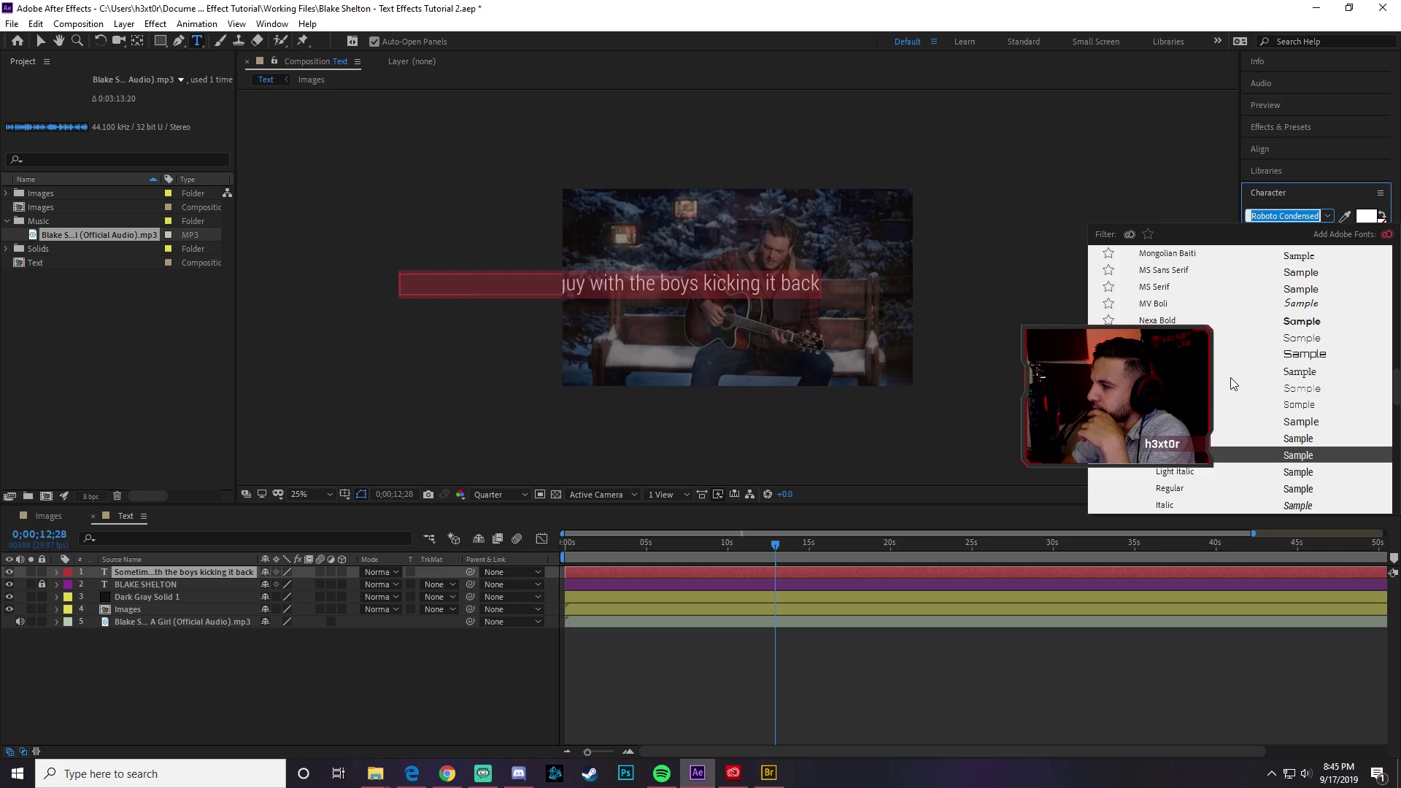
scroll(1224, 369, "up", 3)
scroll(1224, 369, "up", 6)
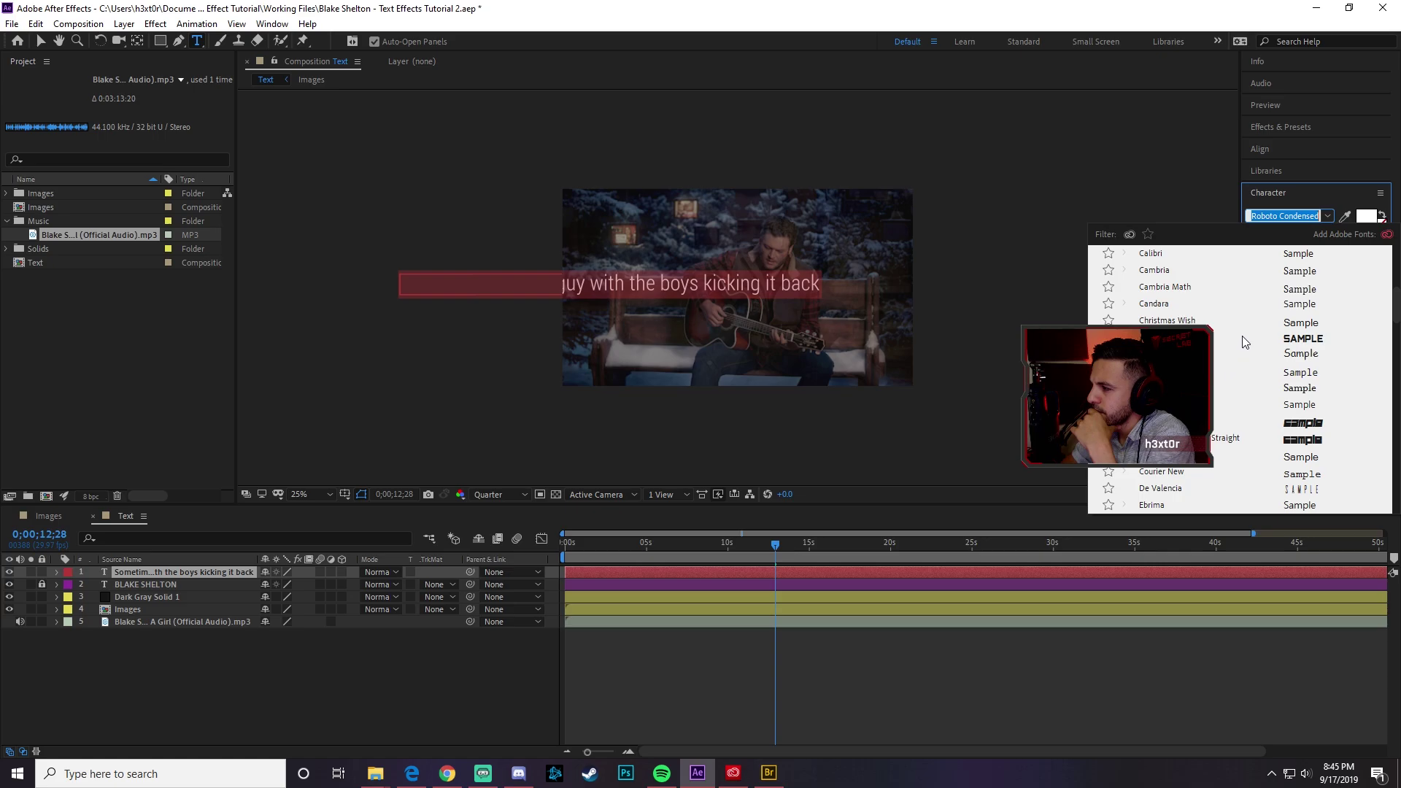
left_click(1242, 339)
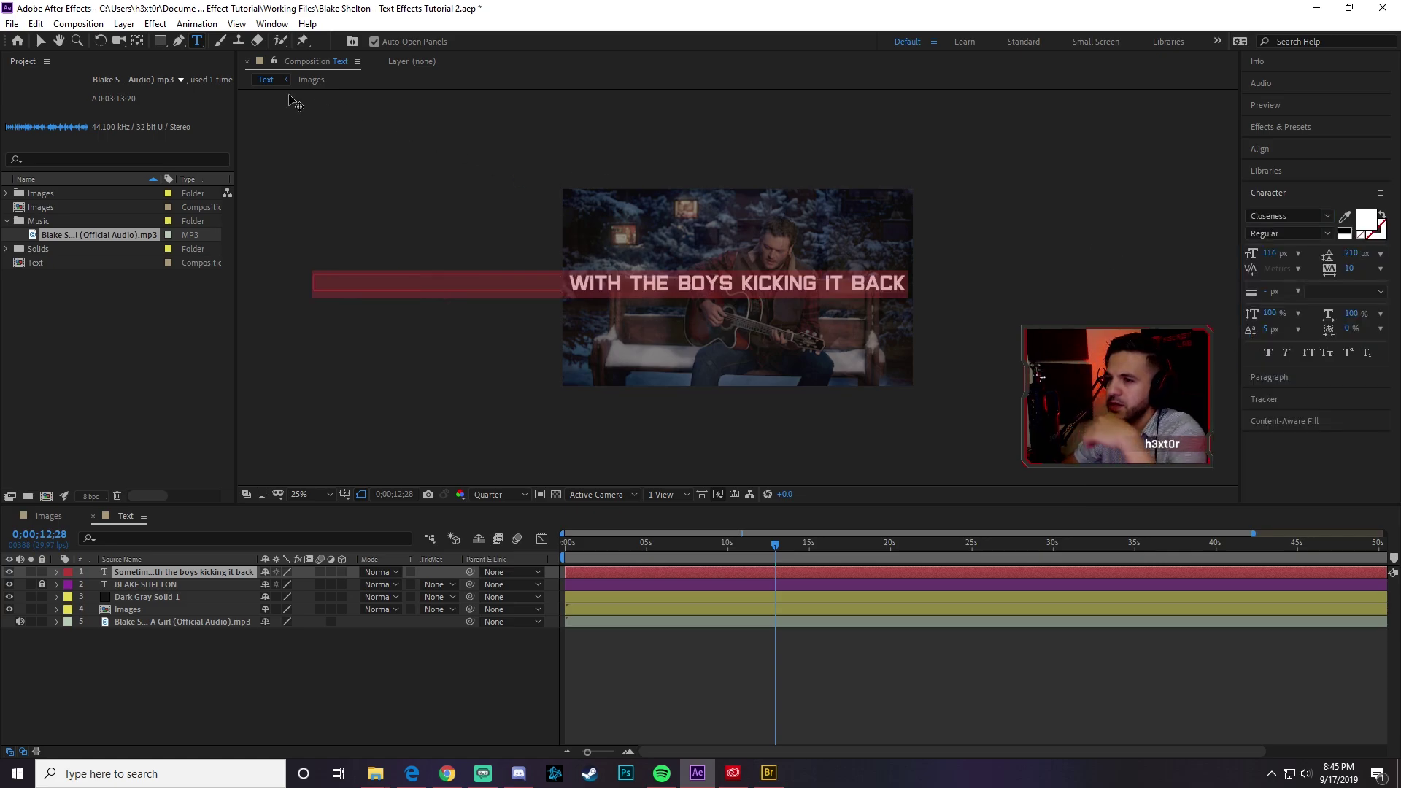
- Move the lyric text so its opening word starts just inside the left edge of the frame
left_click(41, 42)
left_click_drag(666, 283, 925, 255)
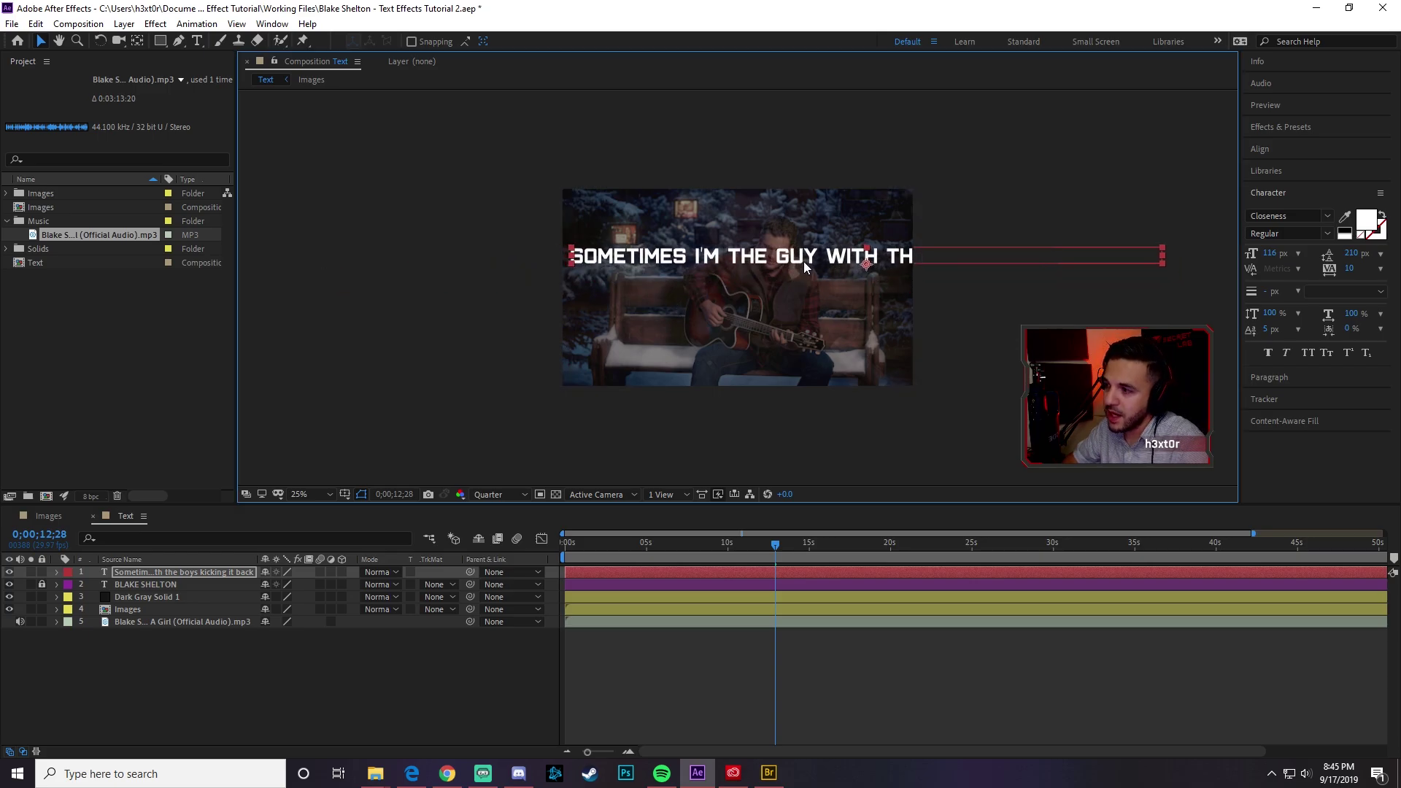
key("t")
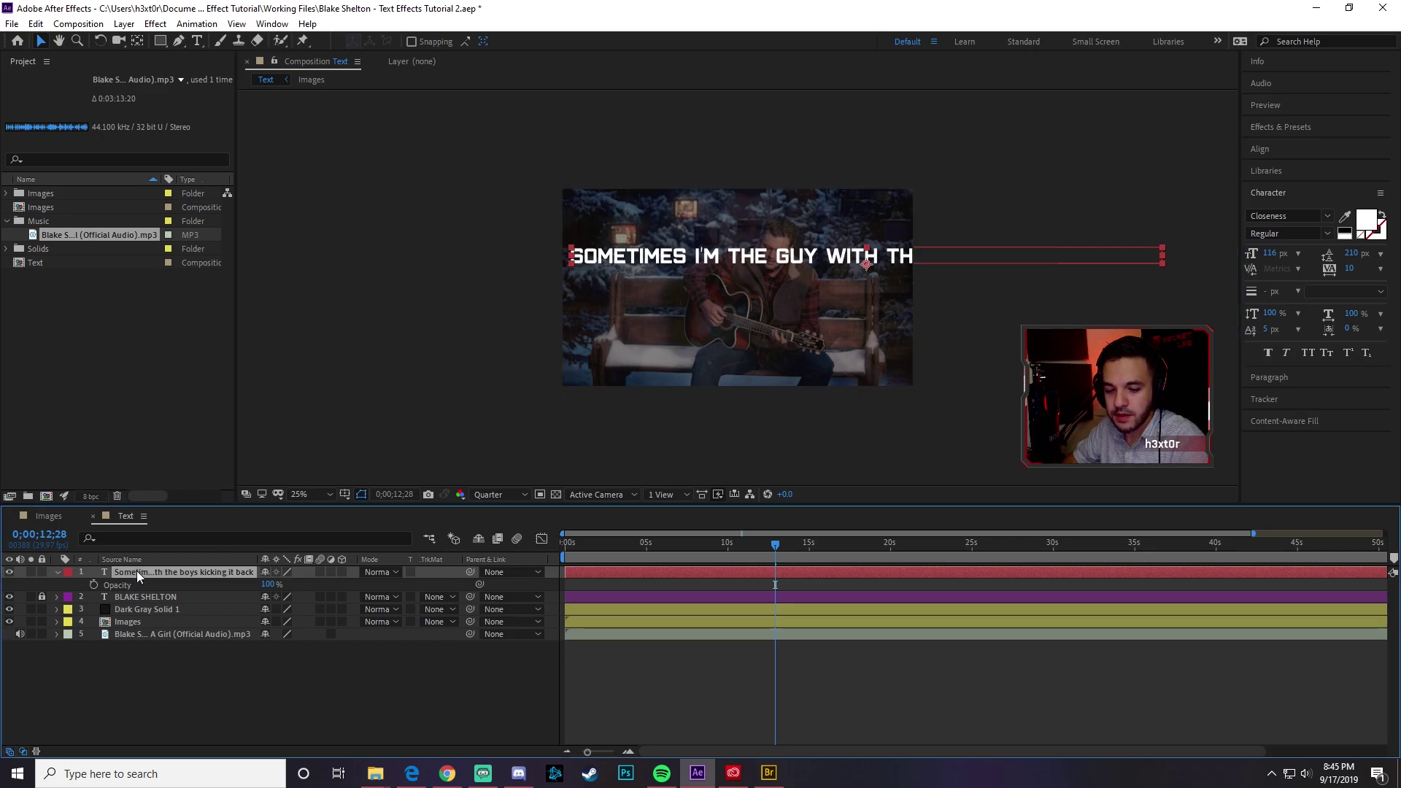
key("t")
- Break the lyric into two lines before "with the boys" and center it horizontally within the frame
left_click(197, 42)
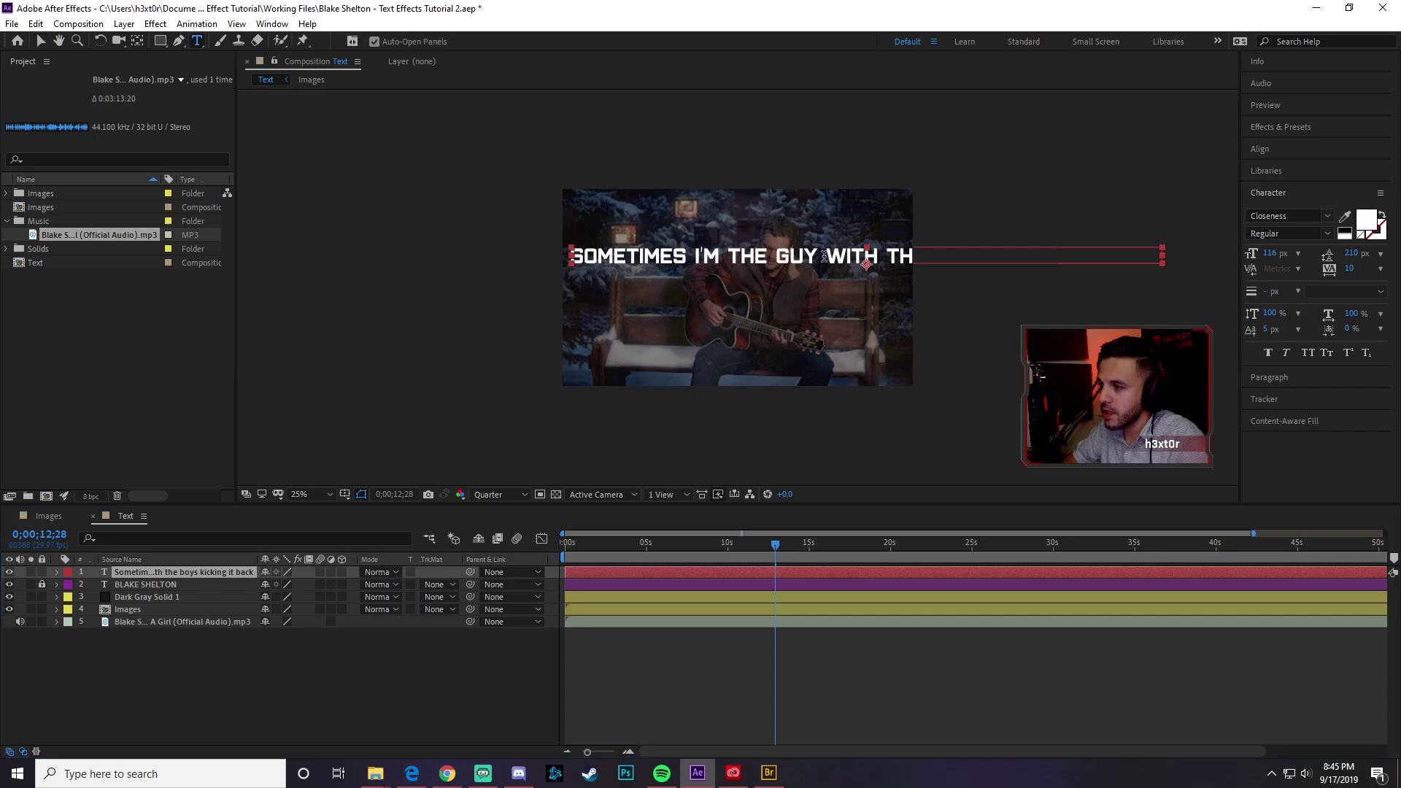
left_click(856, 257)
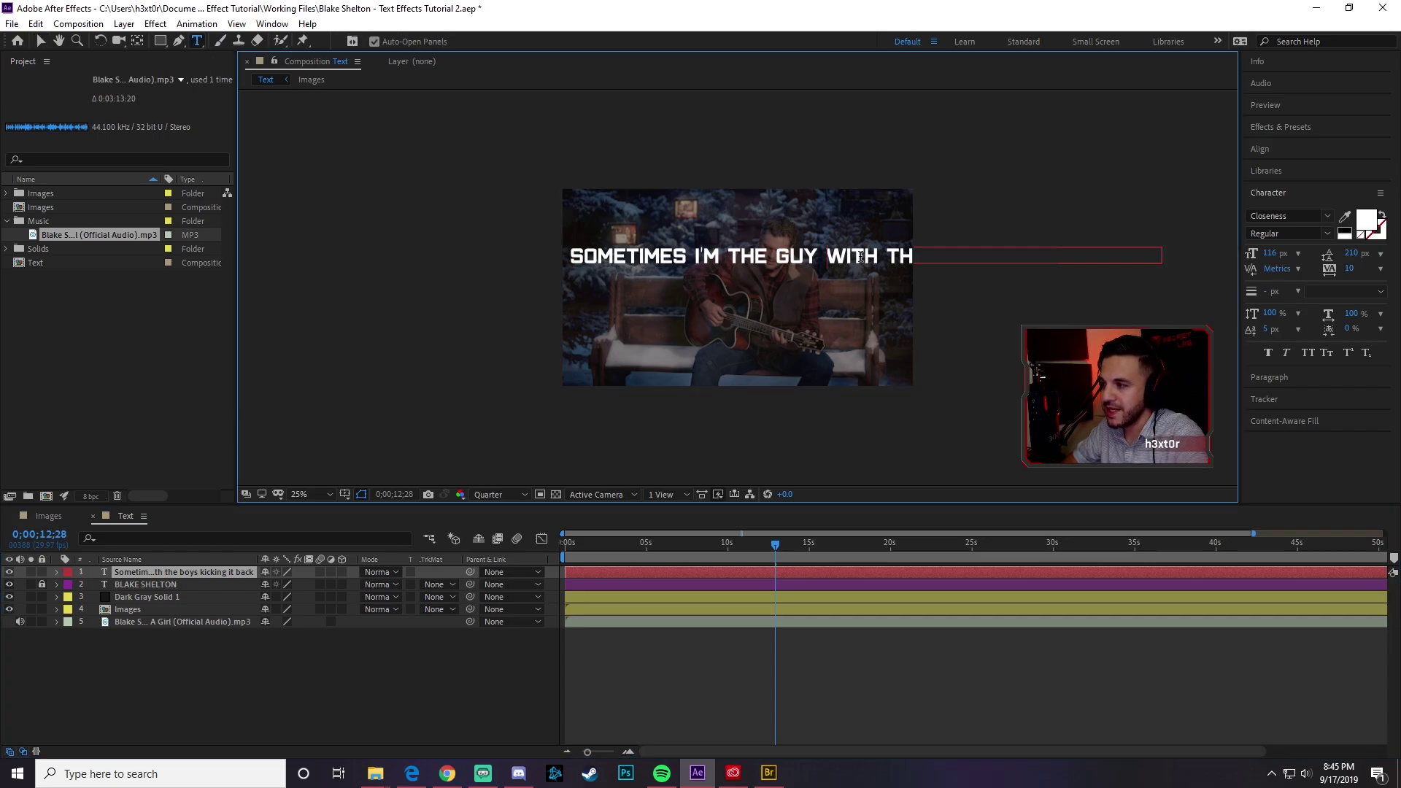
key("Return")
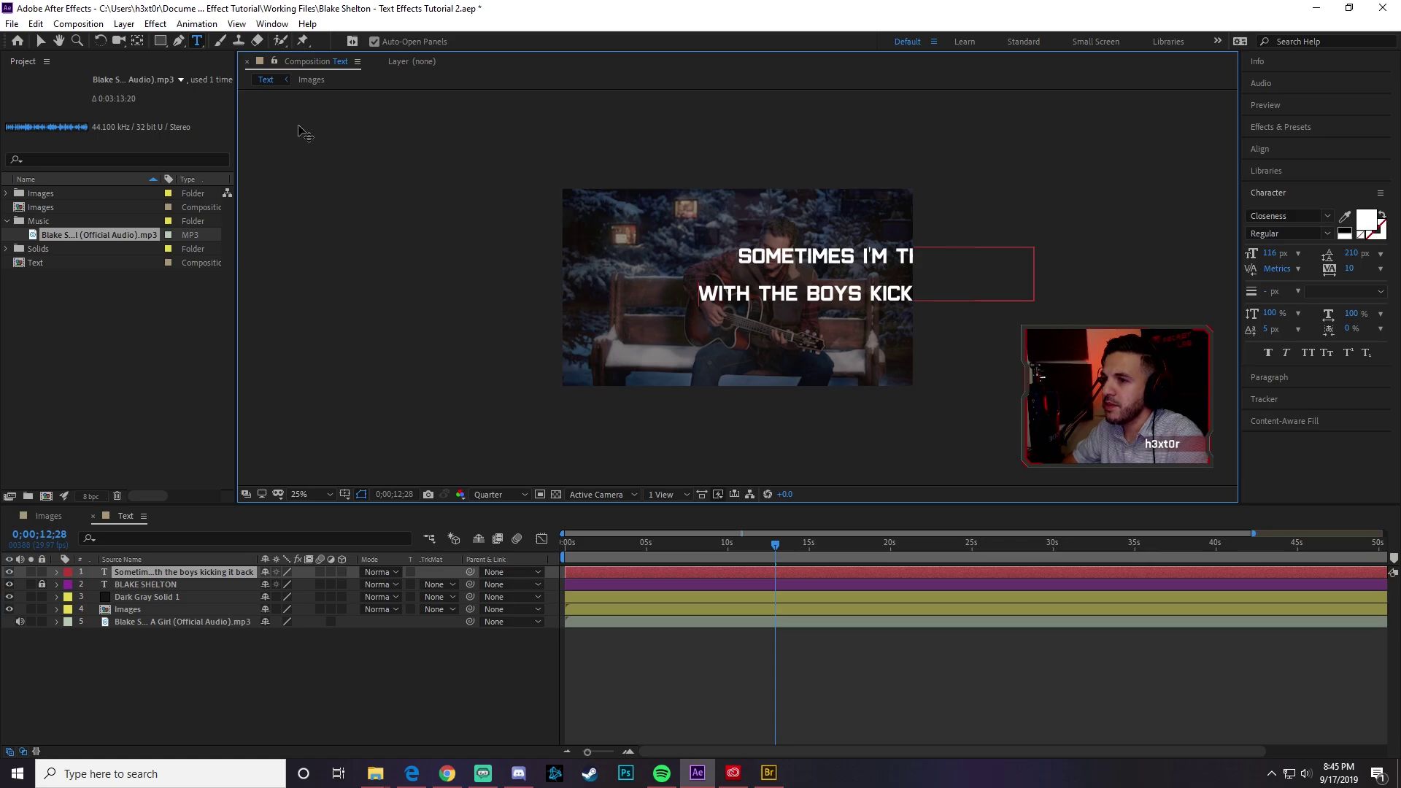
left_click(41, 42)
left_click_drag(823, 260, 704, 251)
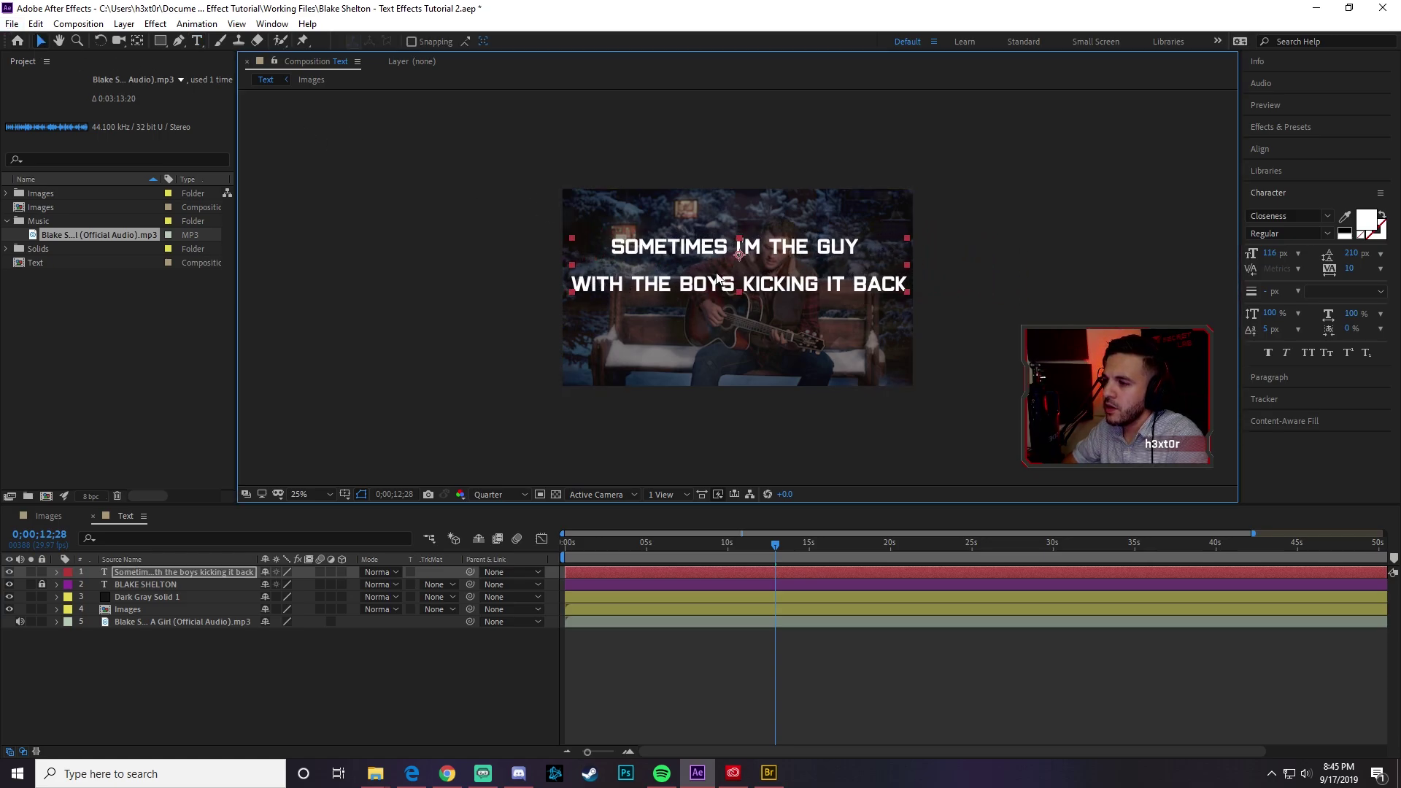
- Try extra line breaks before "kicking it back" and "I'm the guy", and remove both again
left_click(198, 40)
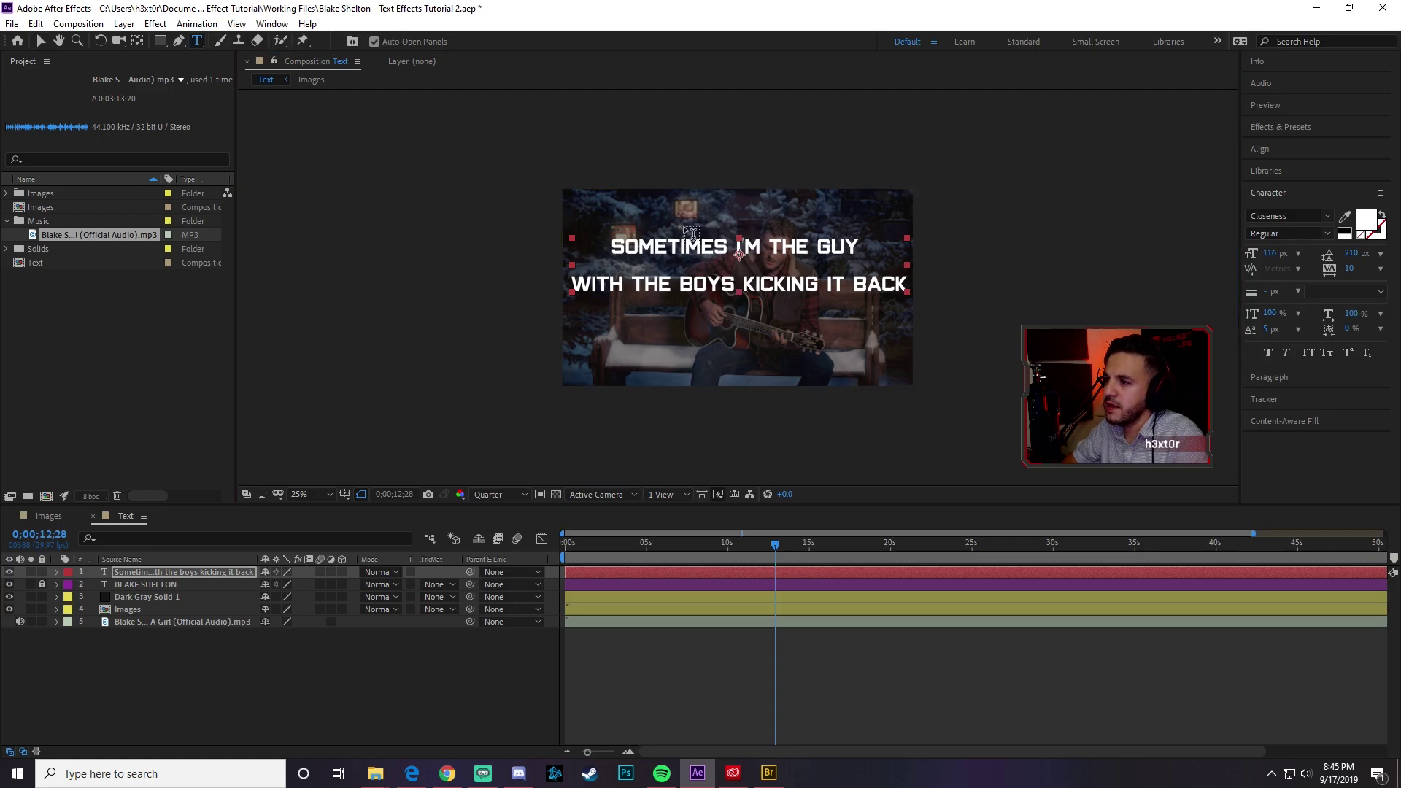
left_click(744, 283)
key("Return")
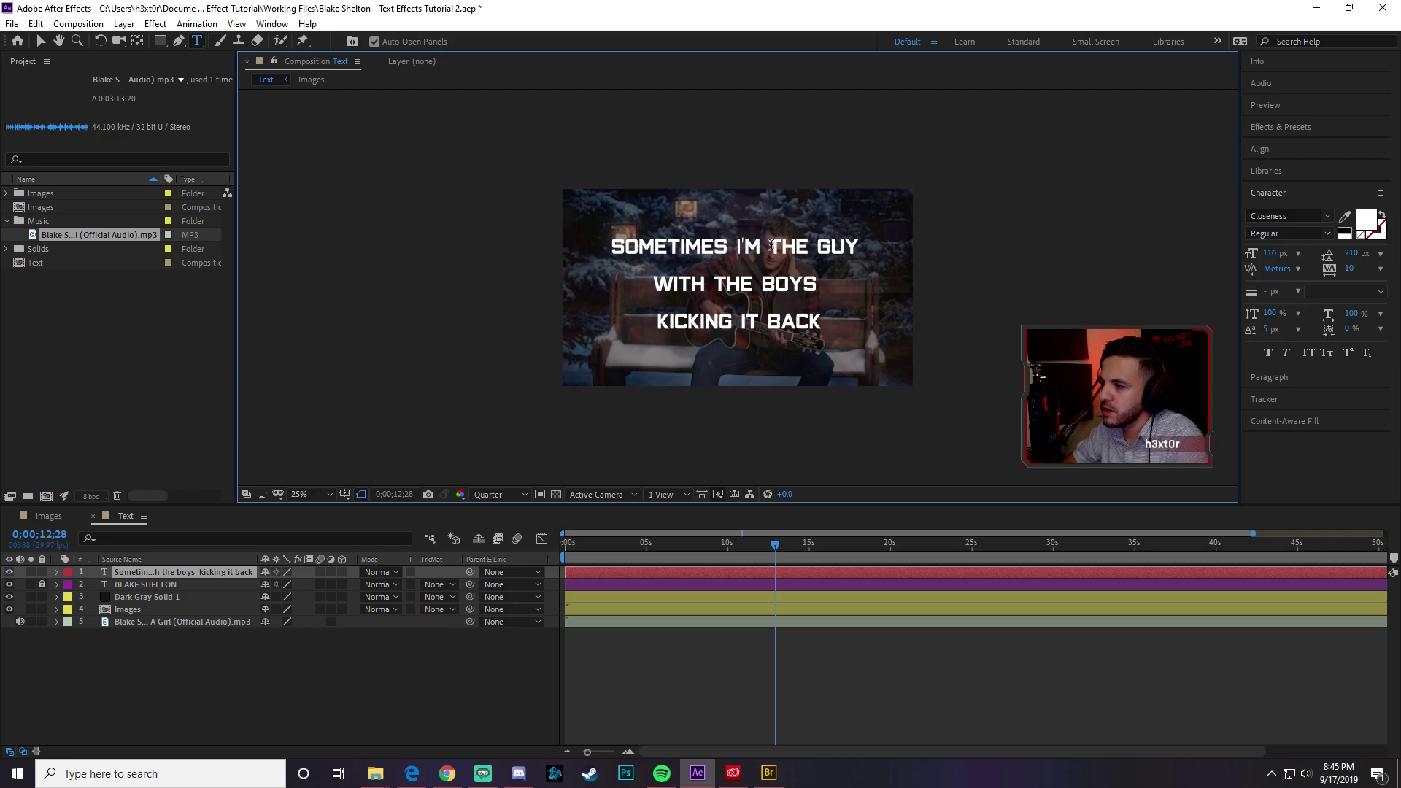
key("Return")
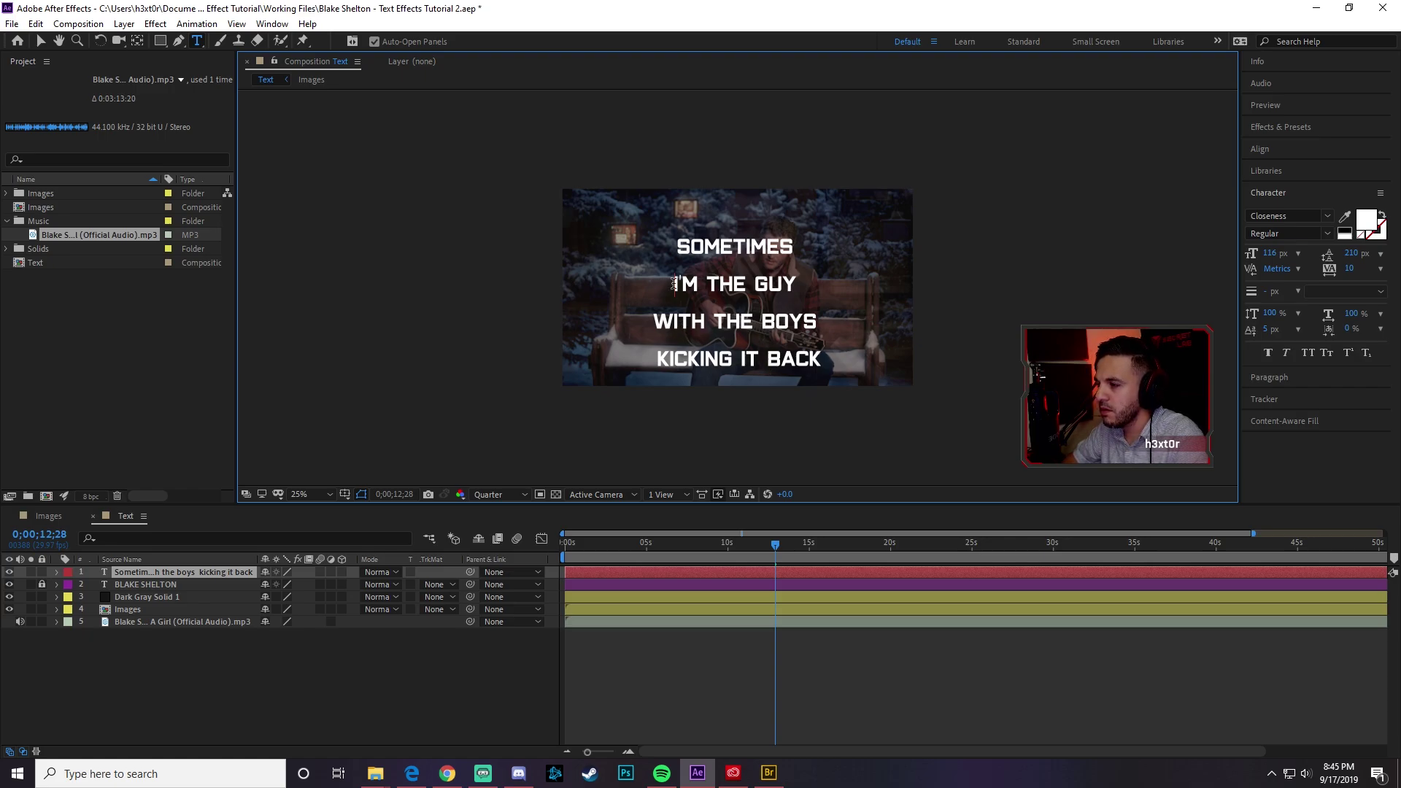
key("BackSpace")
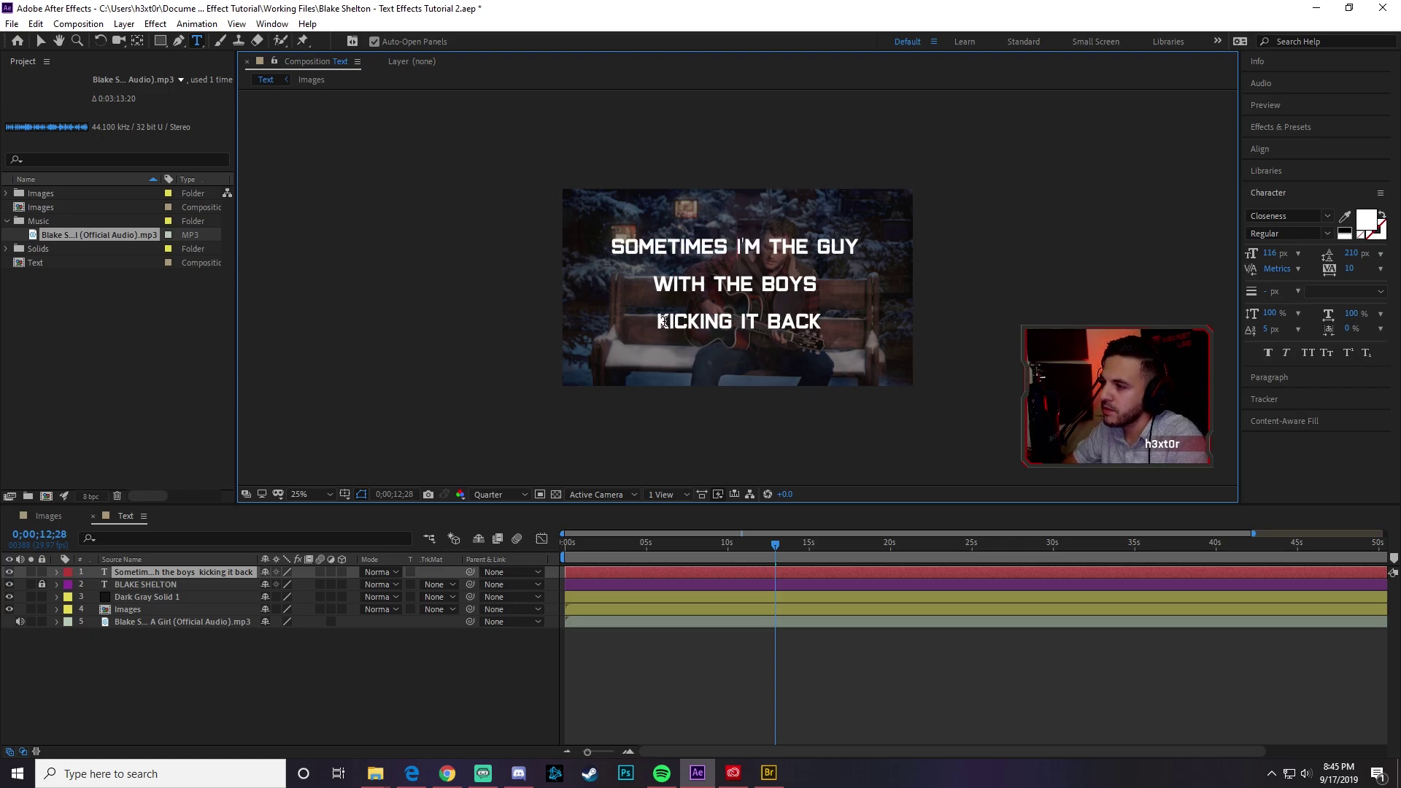
key("BackSpace")
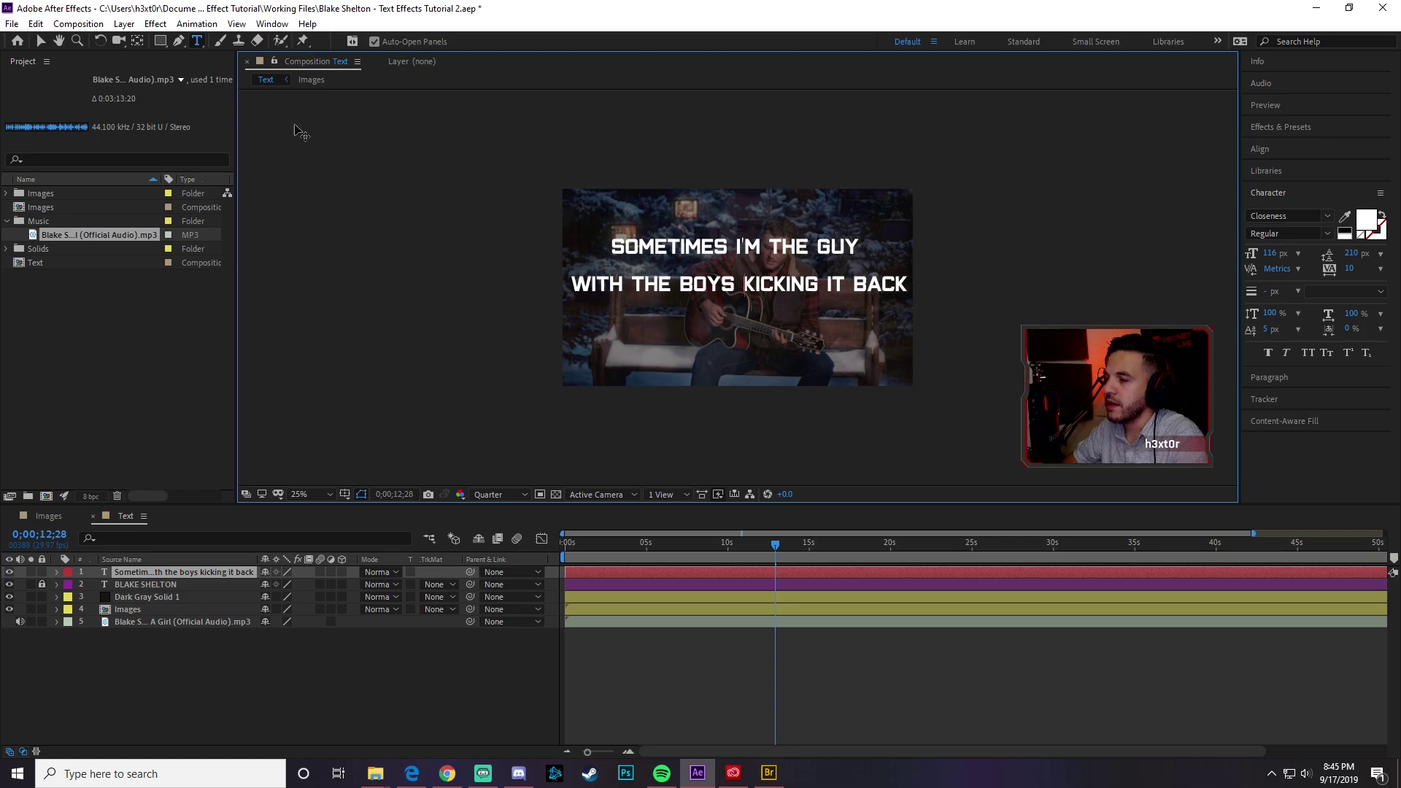
- Move the two-line lyric down to the lower part of the frame and deselect it
left_click(41, 42)
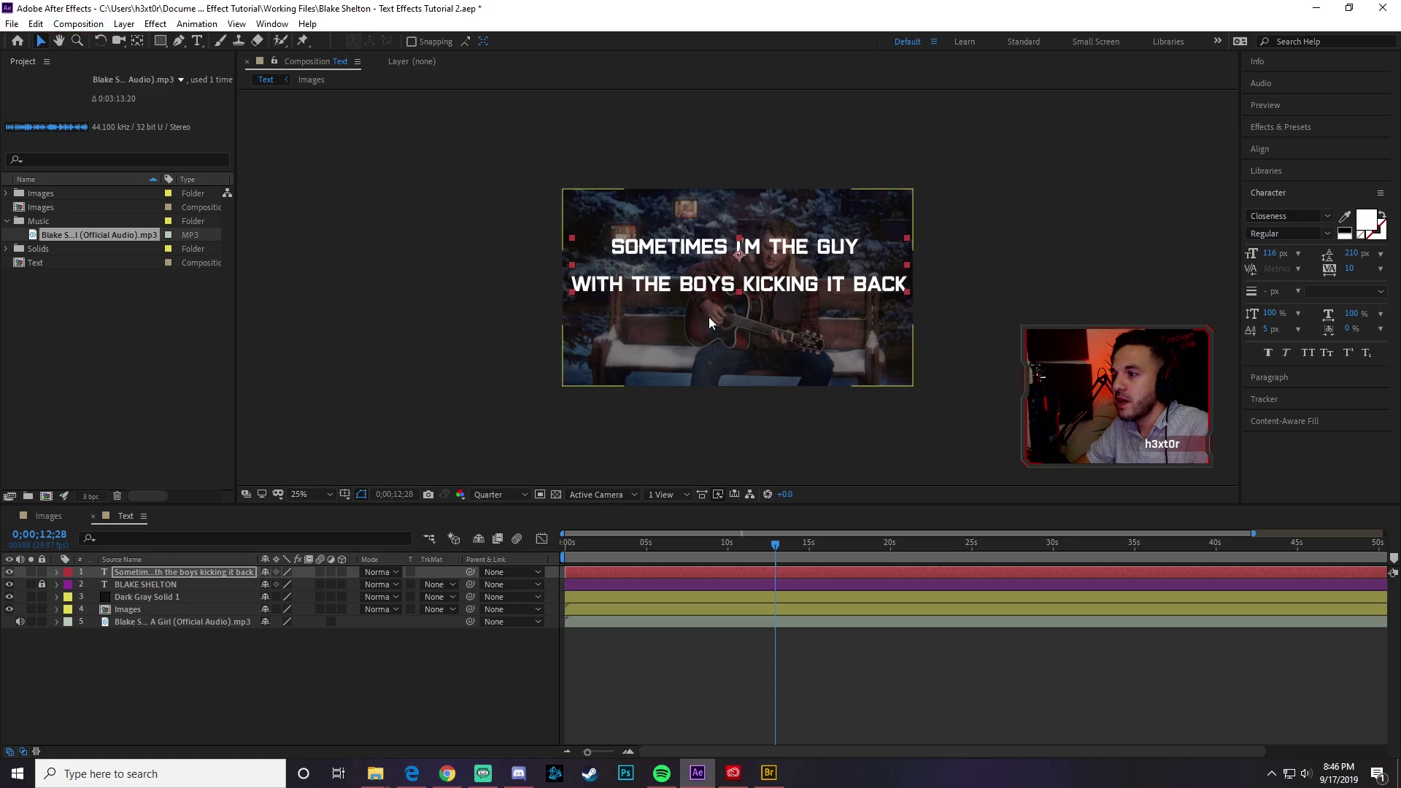
left_click_drag(683, 248, 697, 330)
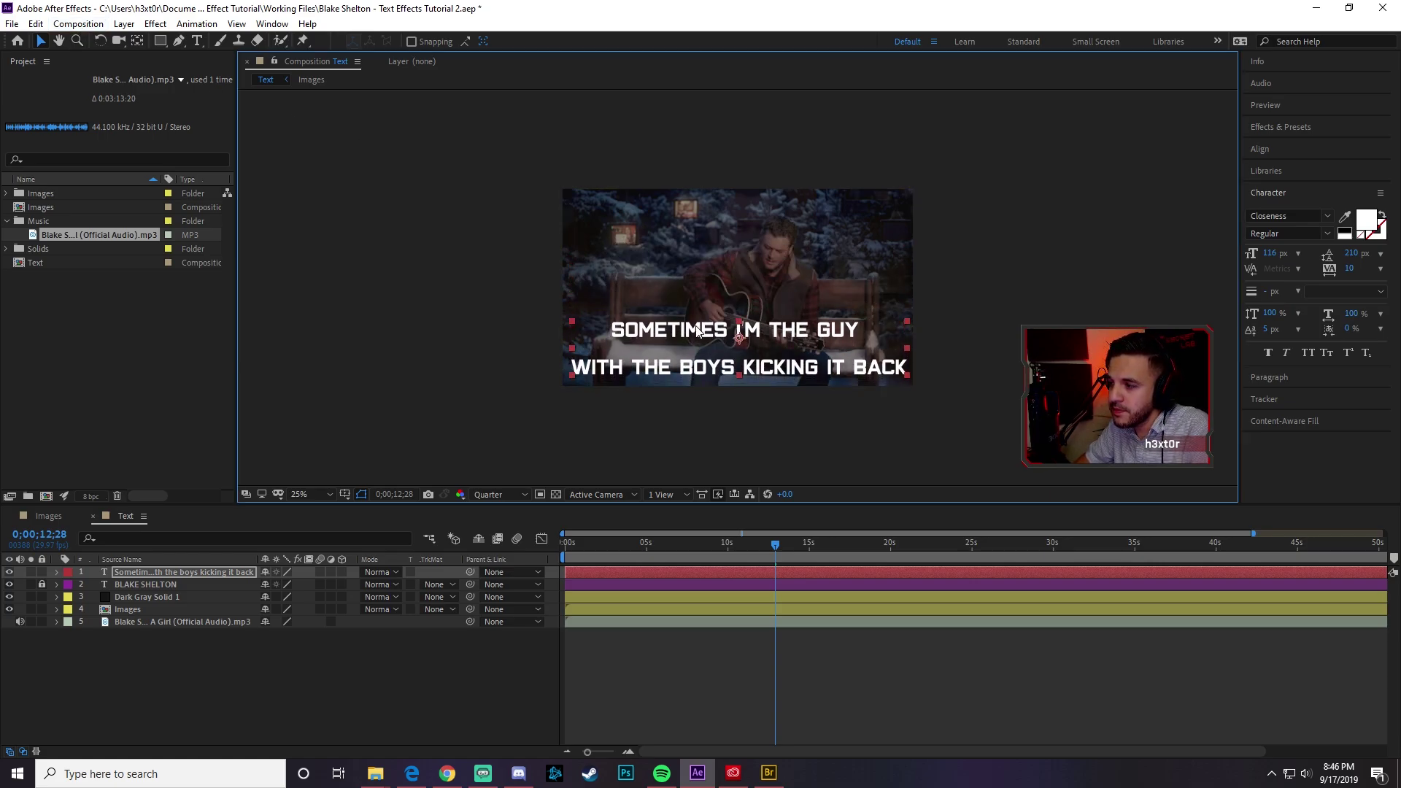
left_click(497, 286)
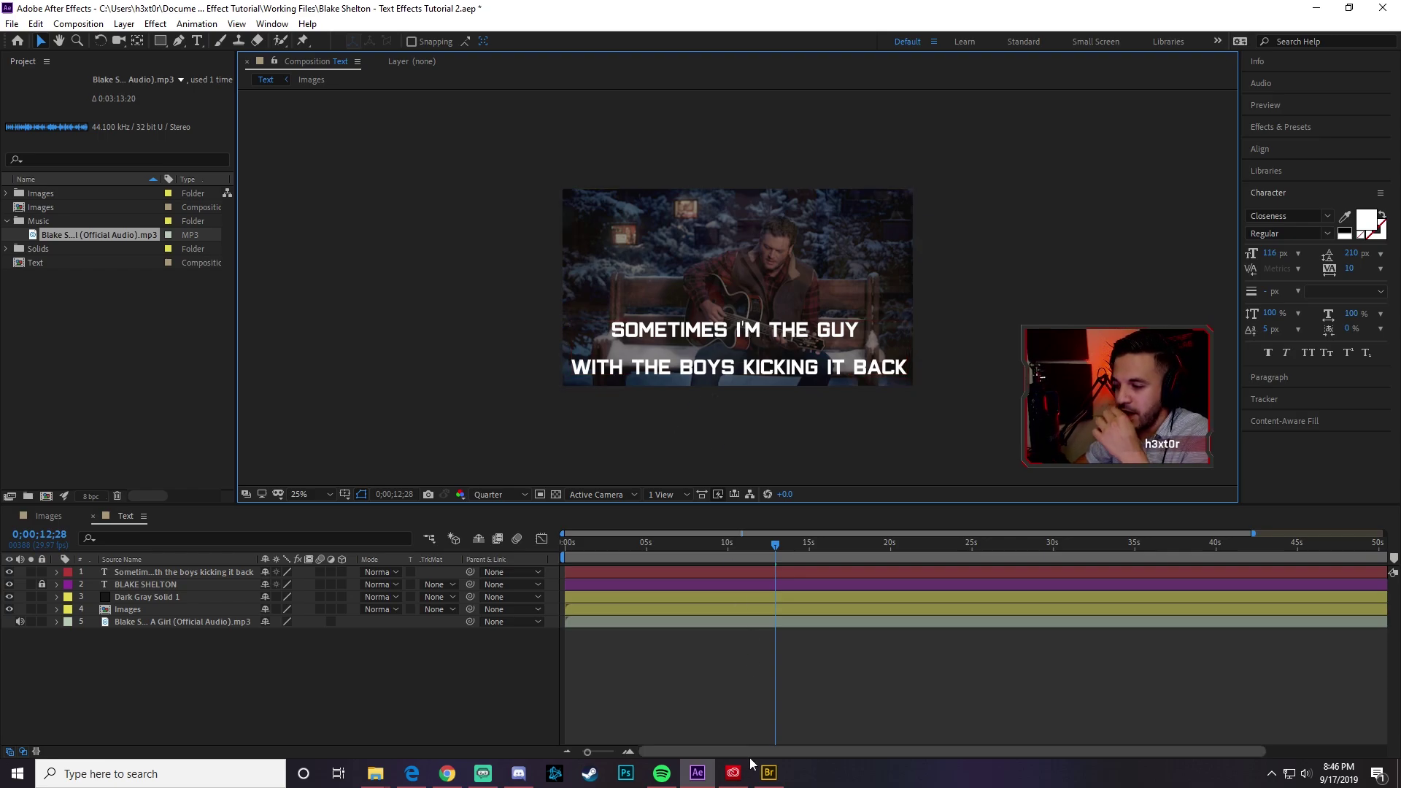
- Switch to Bridge and preview the Center Spiral, Decoder Fade In, Drop In By Character and Espresso Eye Chart presets in Text > Animate In
left_click(769, 772)
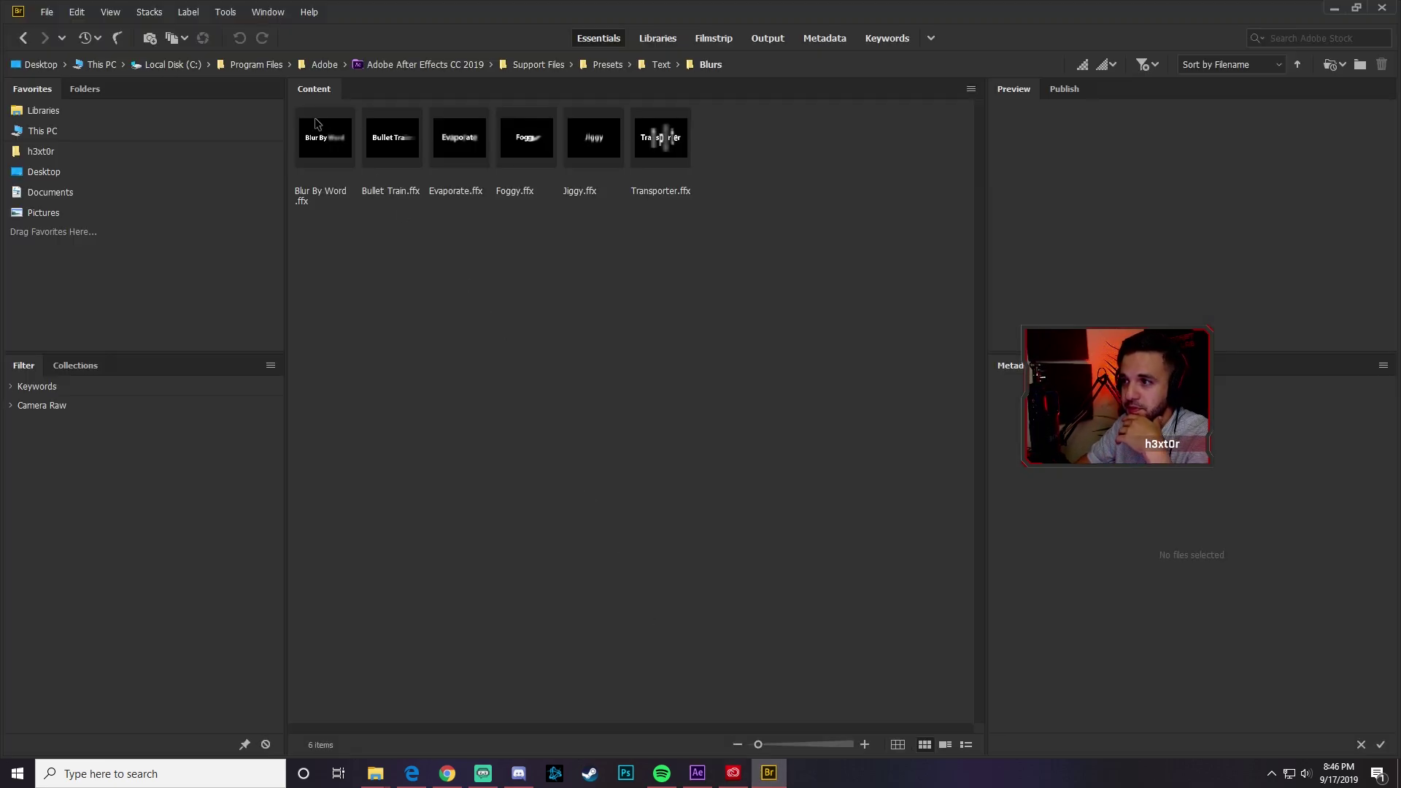
left_click(661, 65)
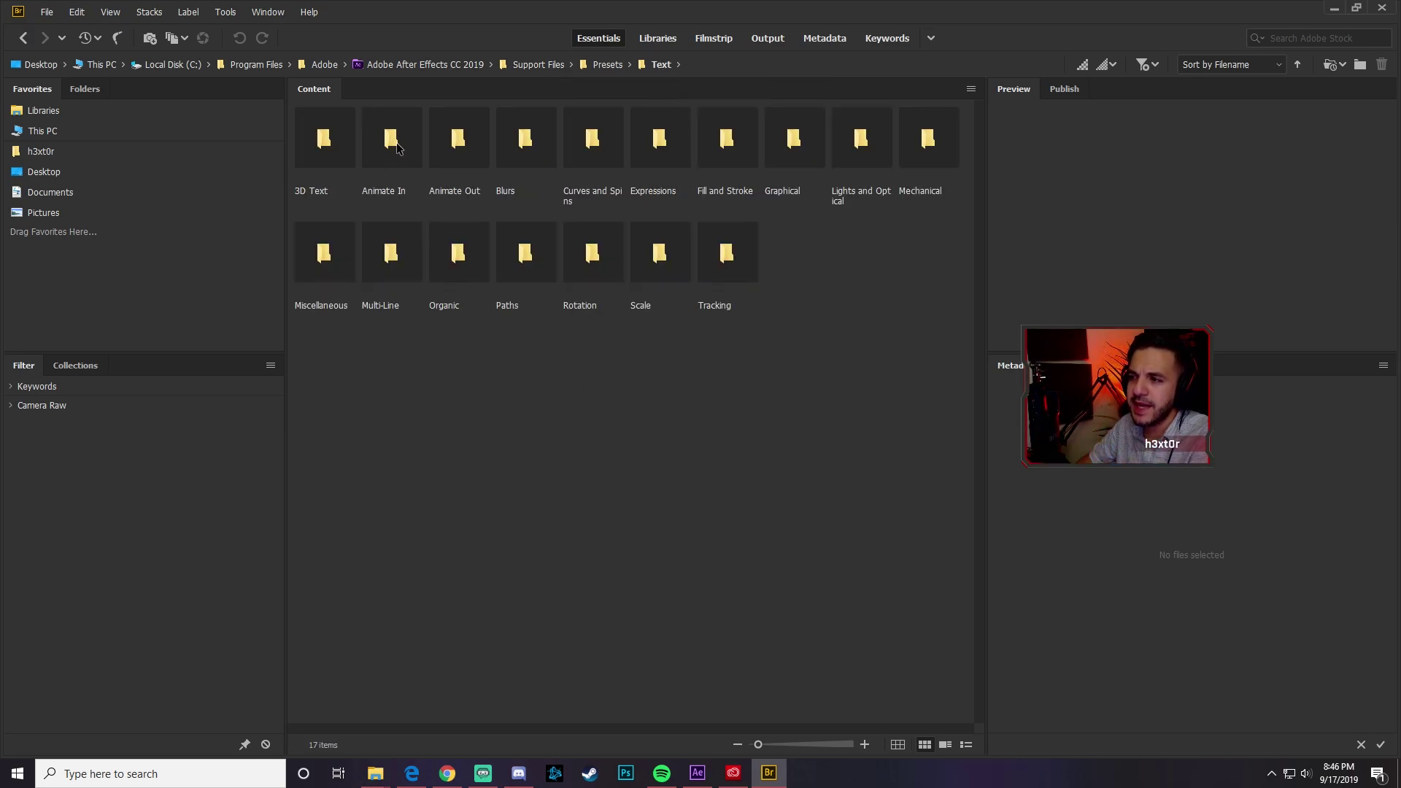
double_click(398, 148)
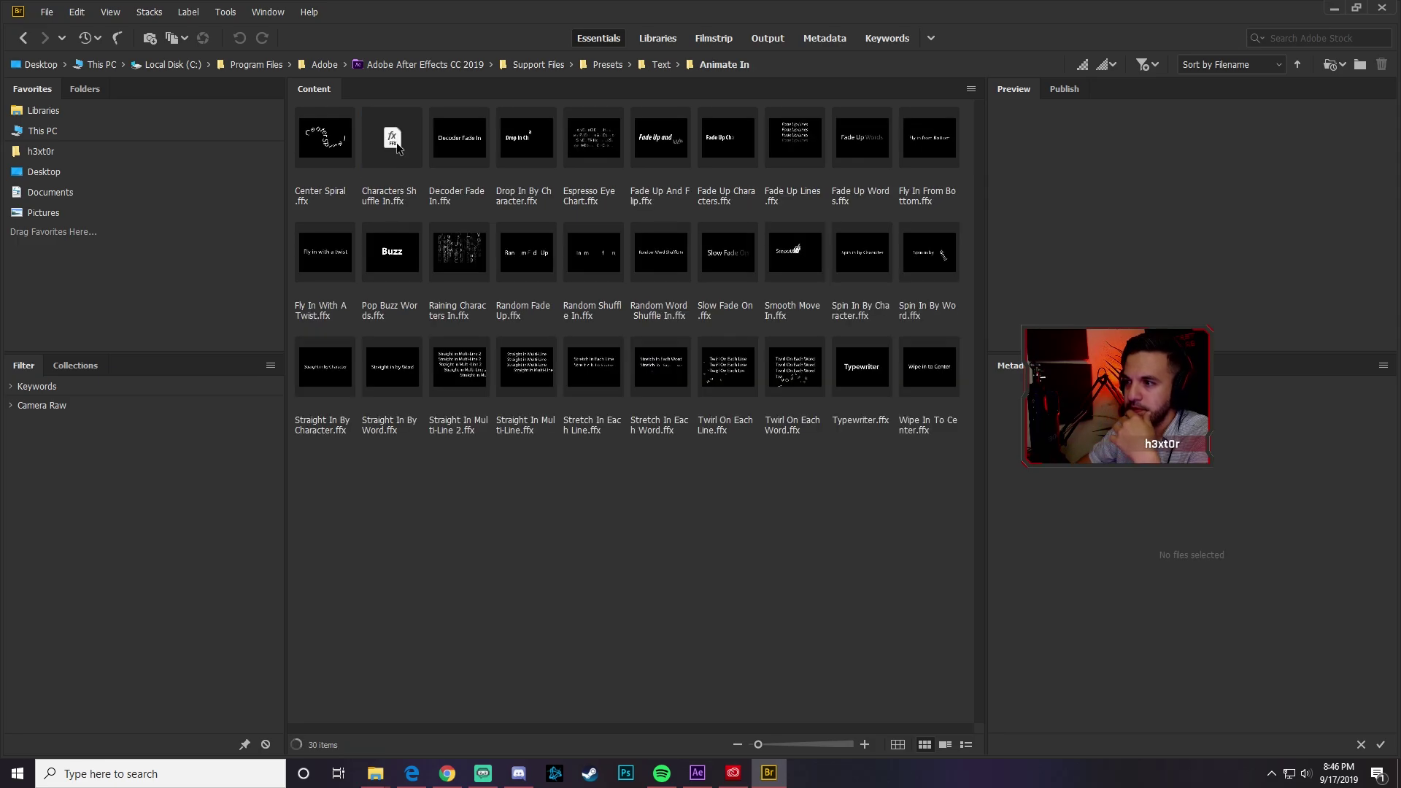
left_click(332, 162)
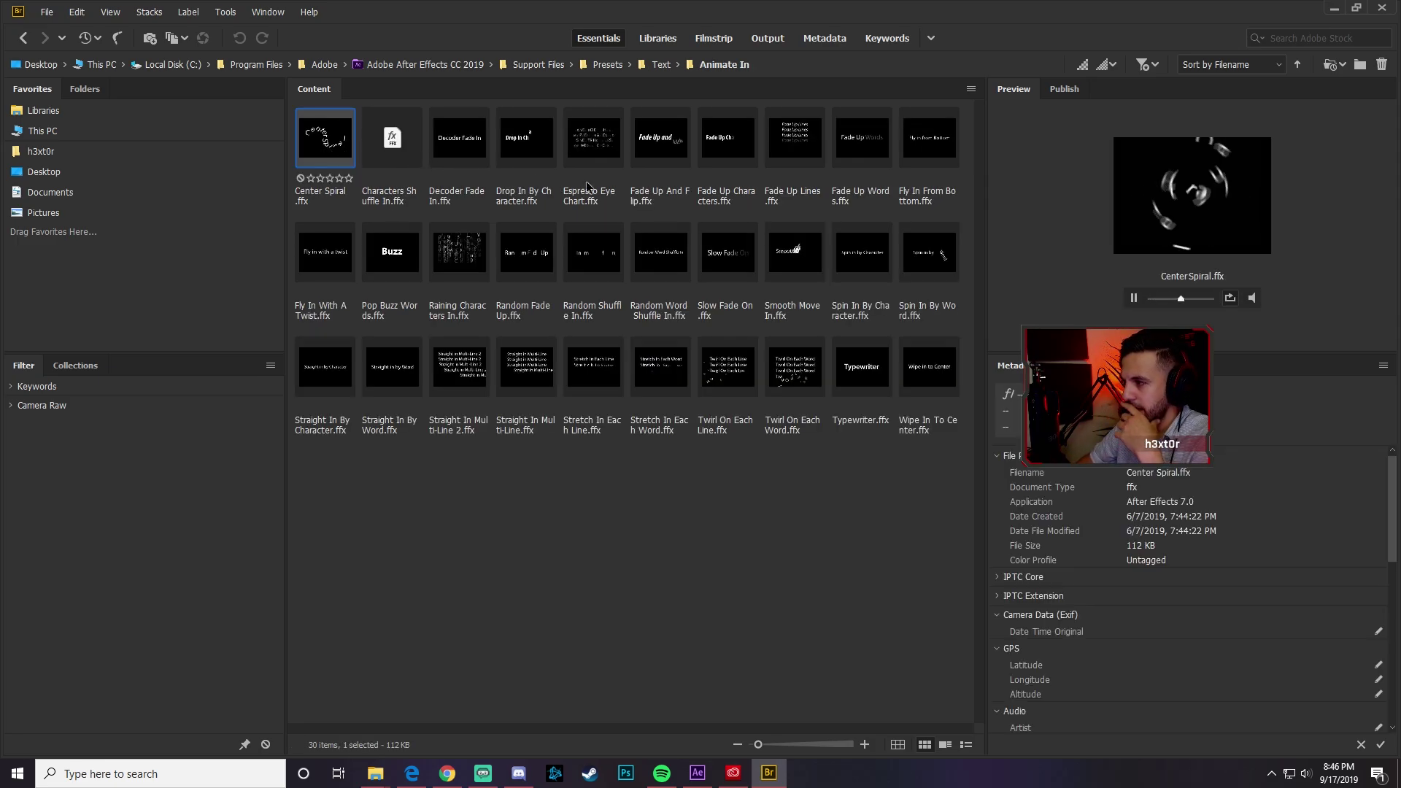
left_click(469, 150)
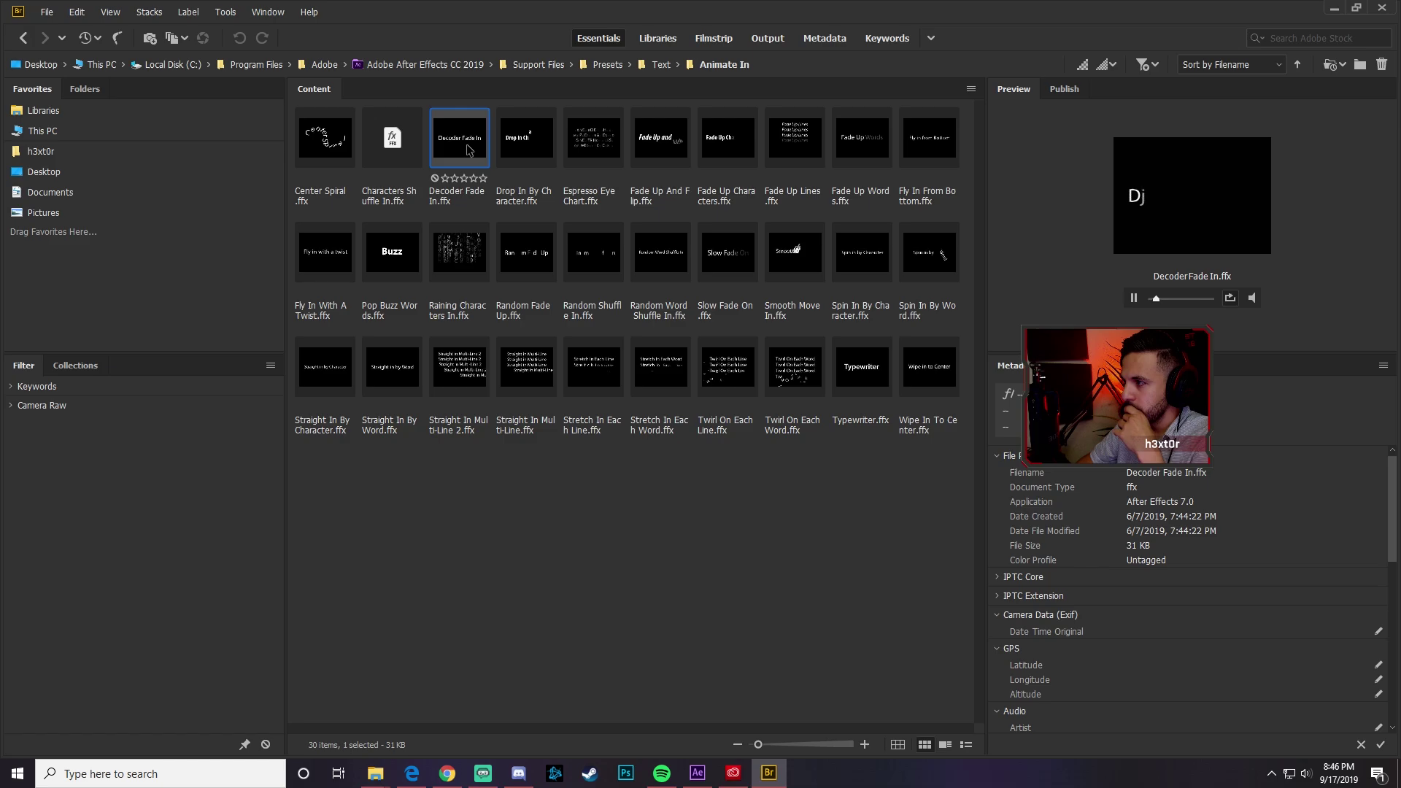
left_click(523, 143)
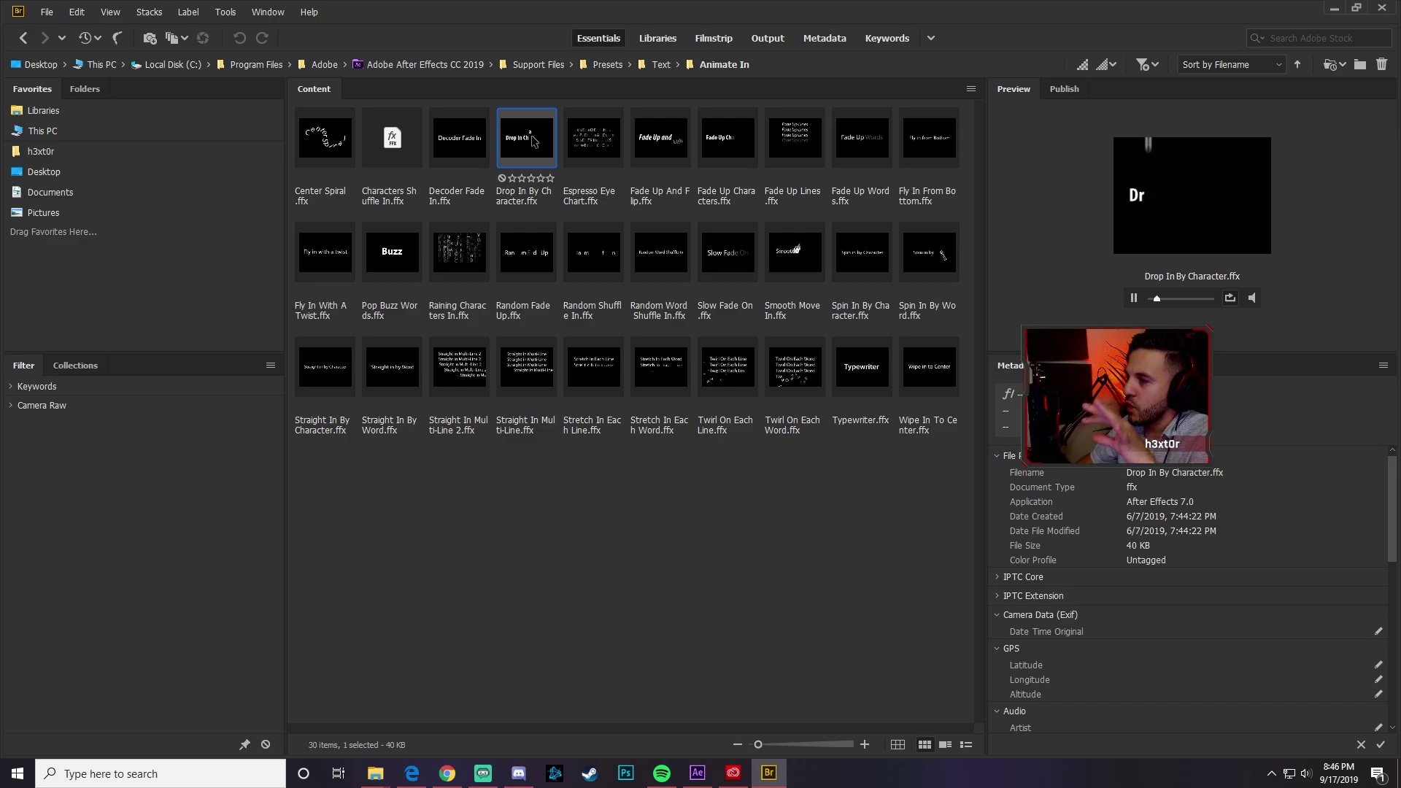
left_click(598, 140)
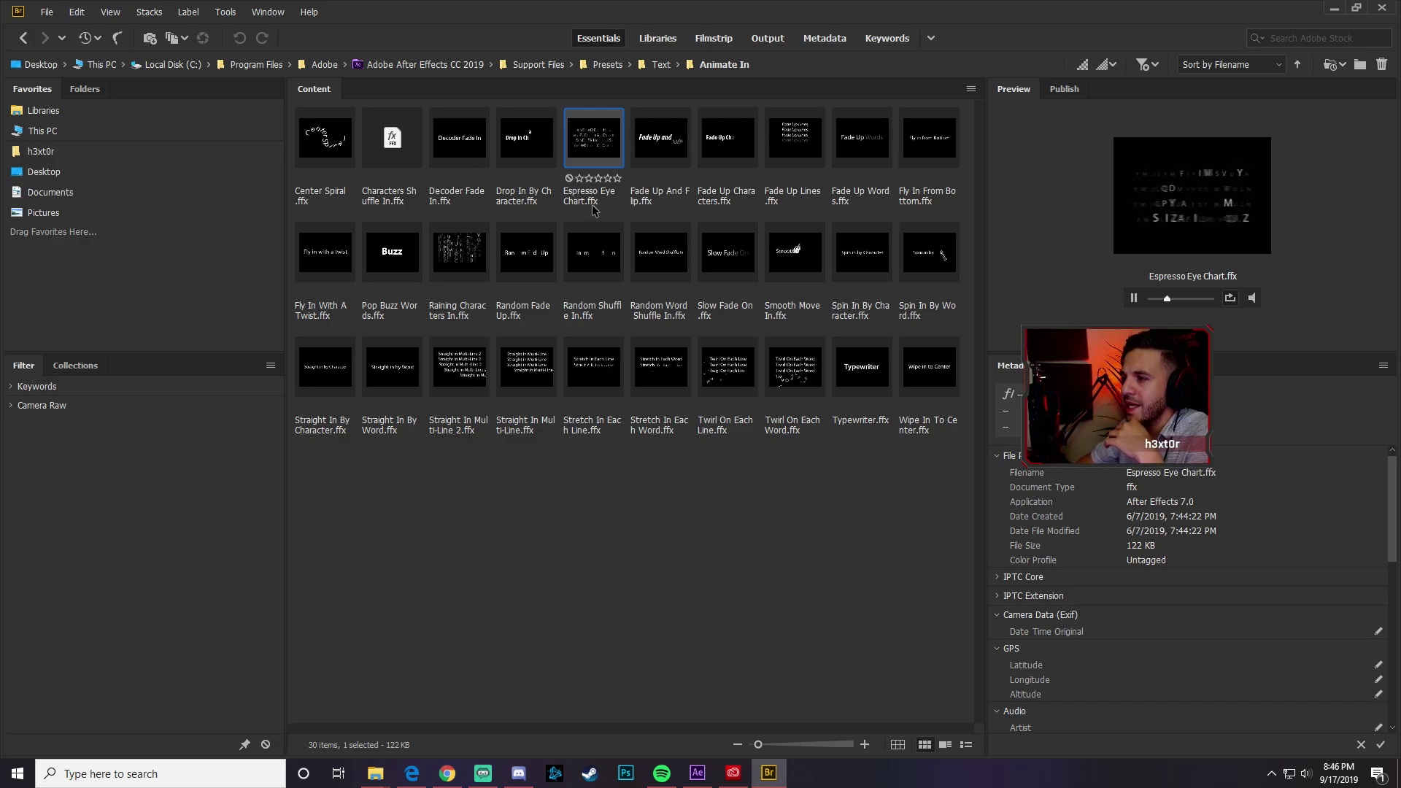
- Switch back to After Effects, search the presets for "espress" and apply Espresso Eye Chart to the two-line lyric text
left_click(699, 779)
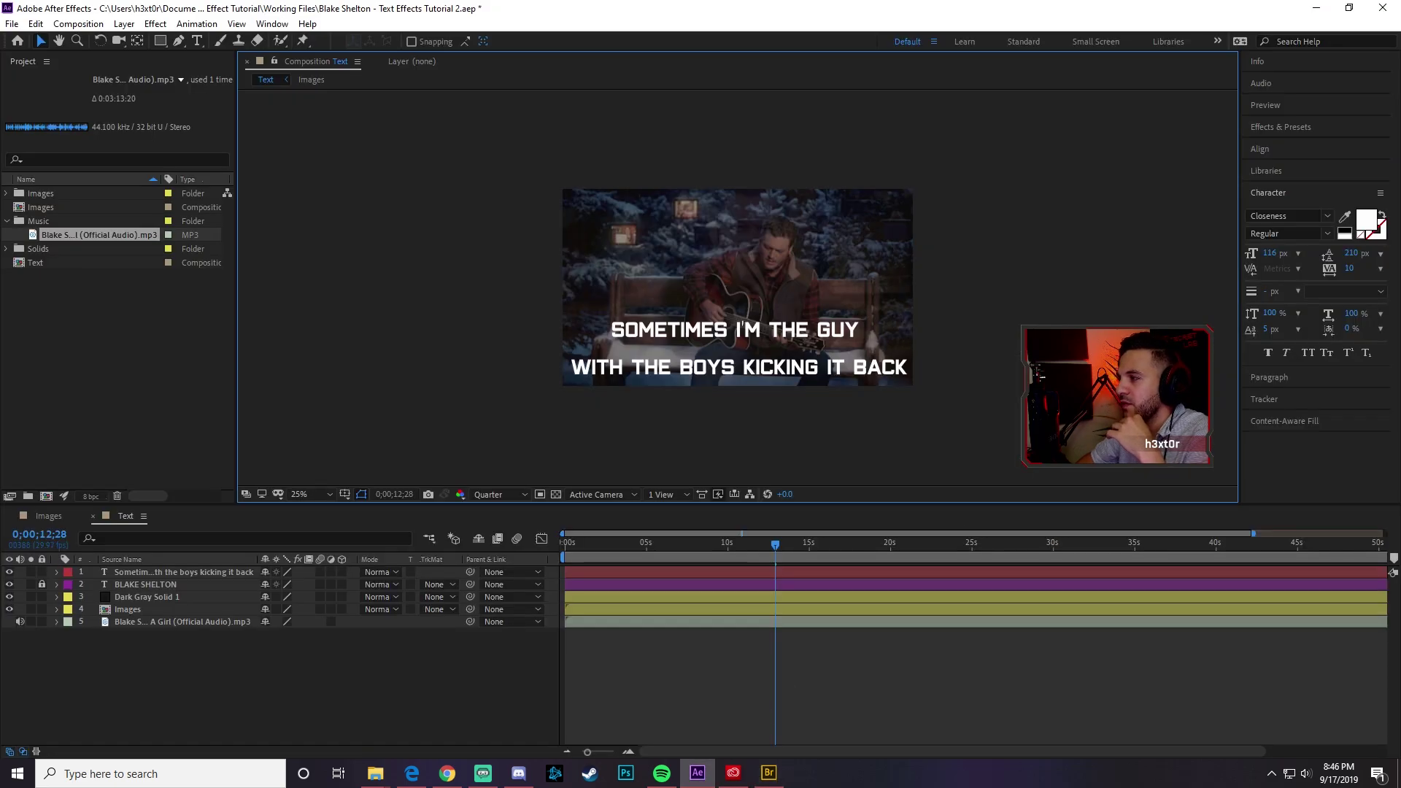
left_click(1294, 216)
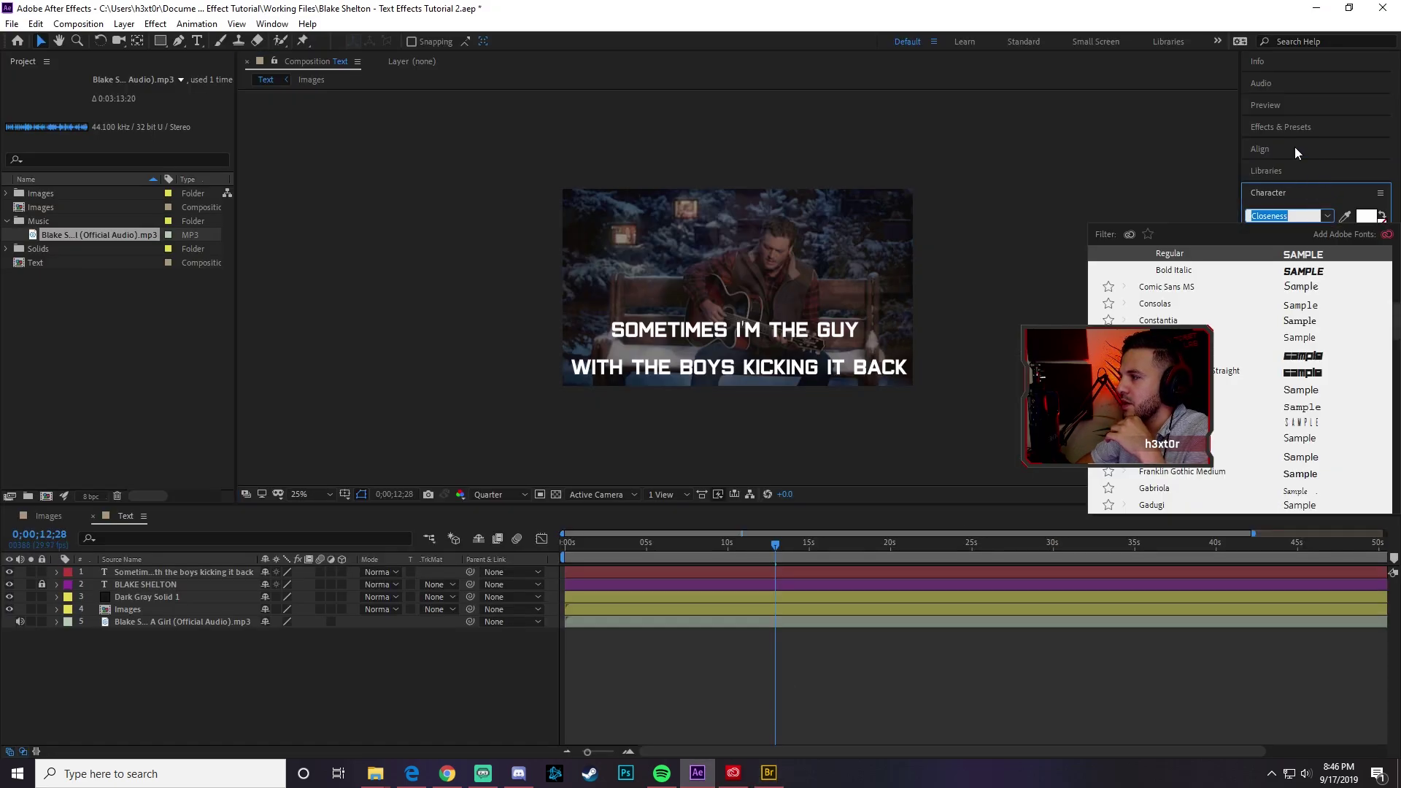
left_click(1283, 129)
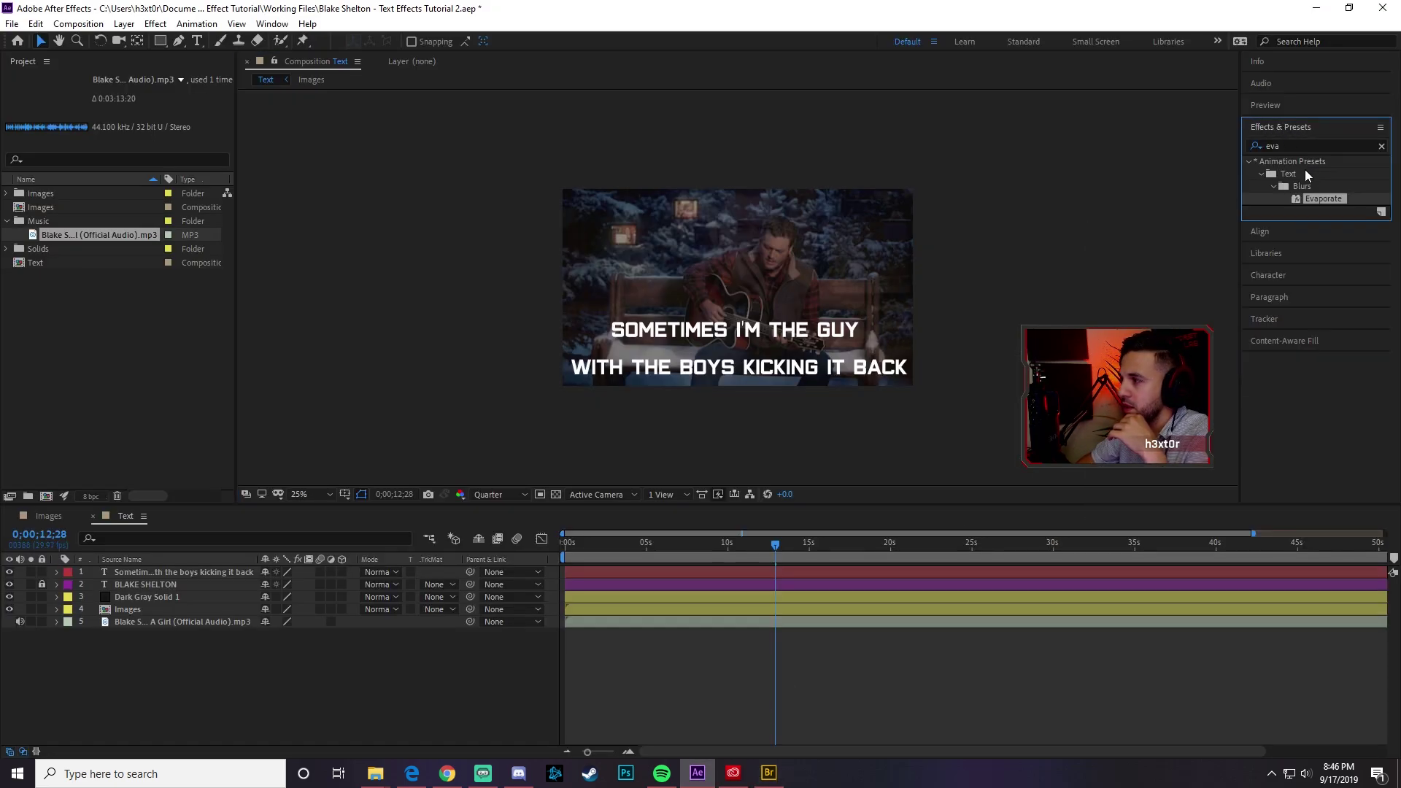
left_click(1285, 146)
type("espress")
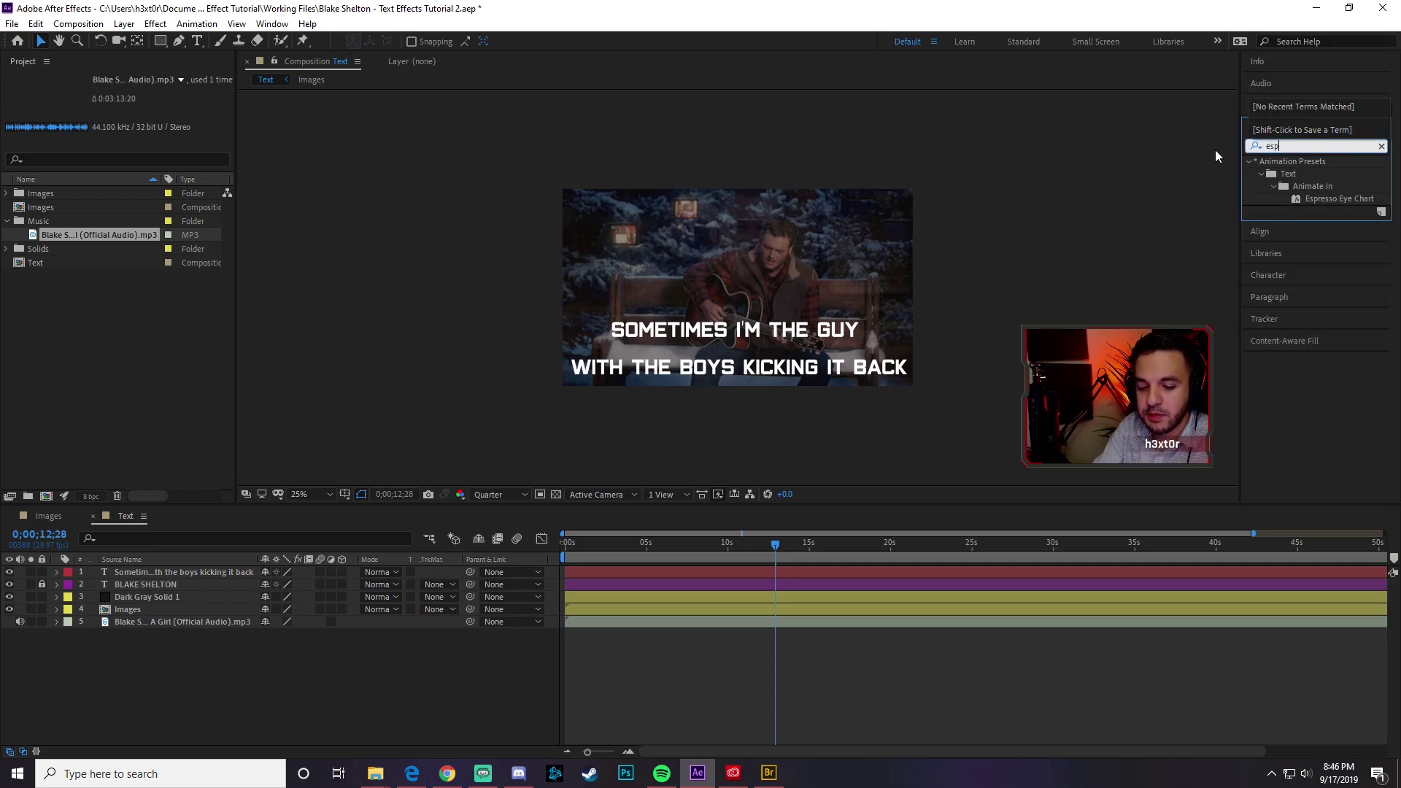
left_click(1299, 201)
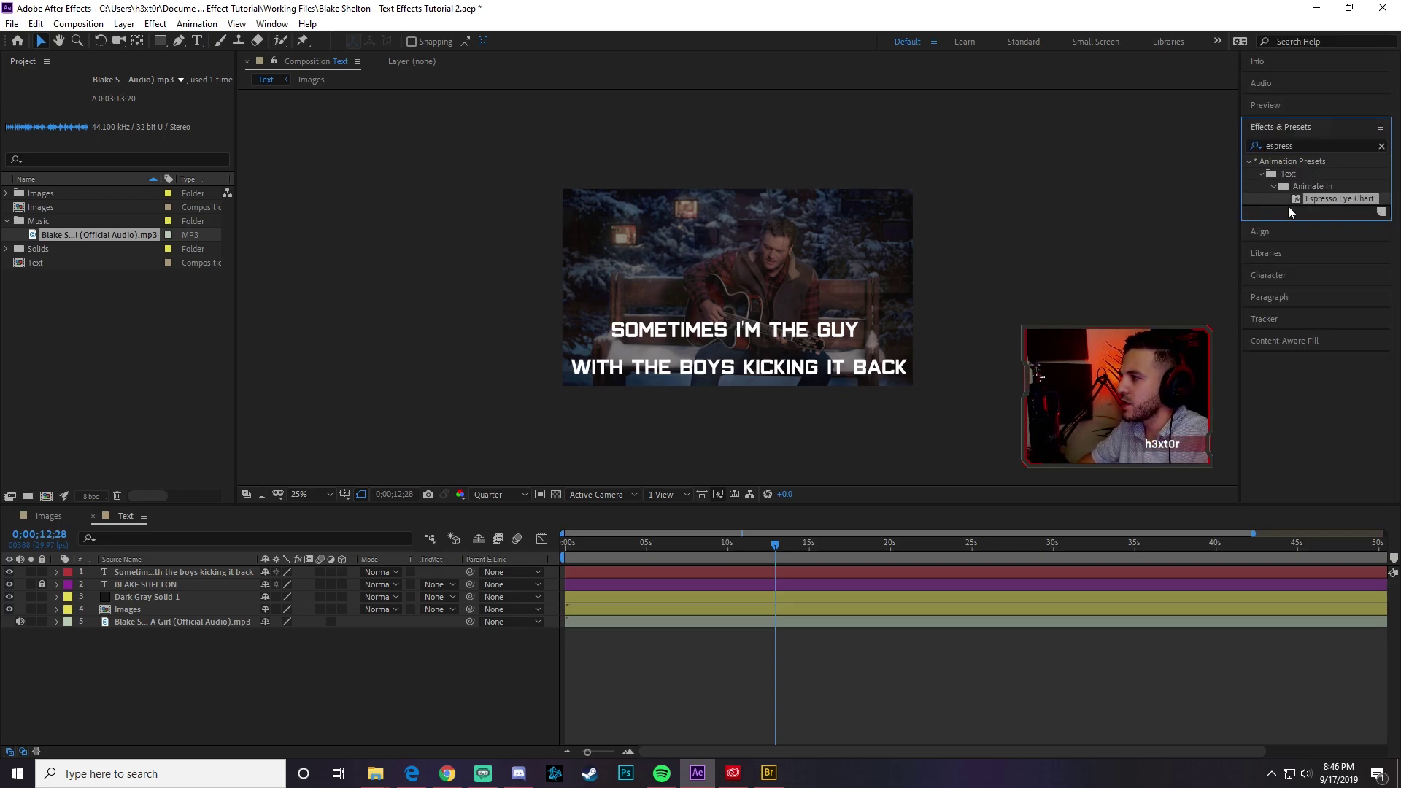
left_click_drag(1335, 197, 698, 330)
left_click_drag(827, 326, 907, 301)
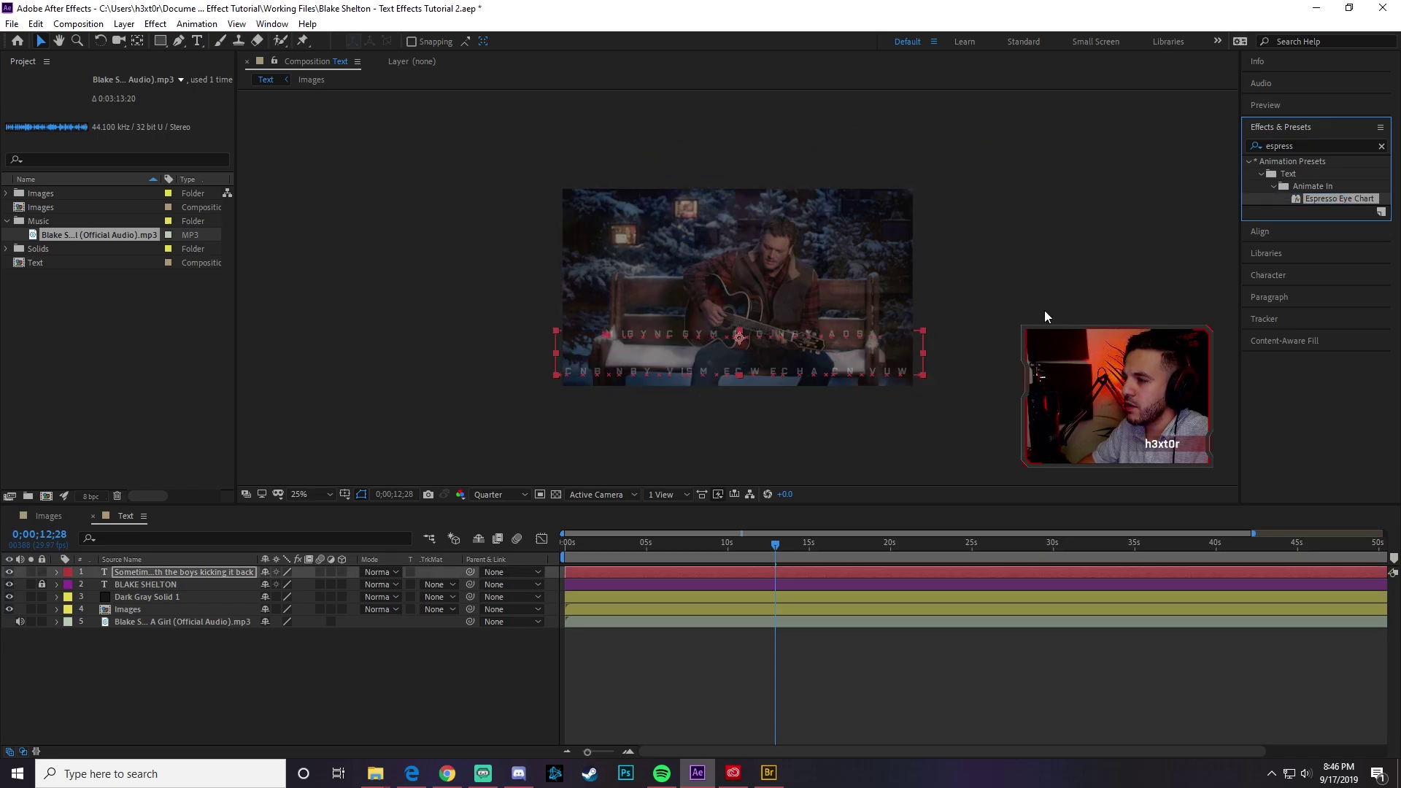
- Check the lyric text from the beginning of the composition and play it back from about 0;00;10;01
left_click_drag(773, 542, 562, 546)
left_click(467, 397)
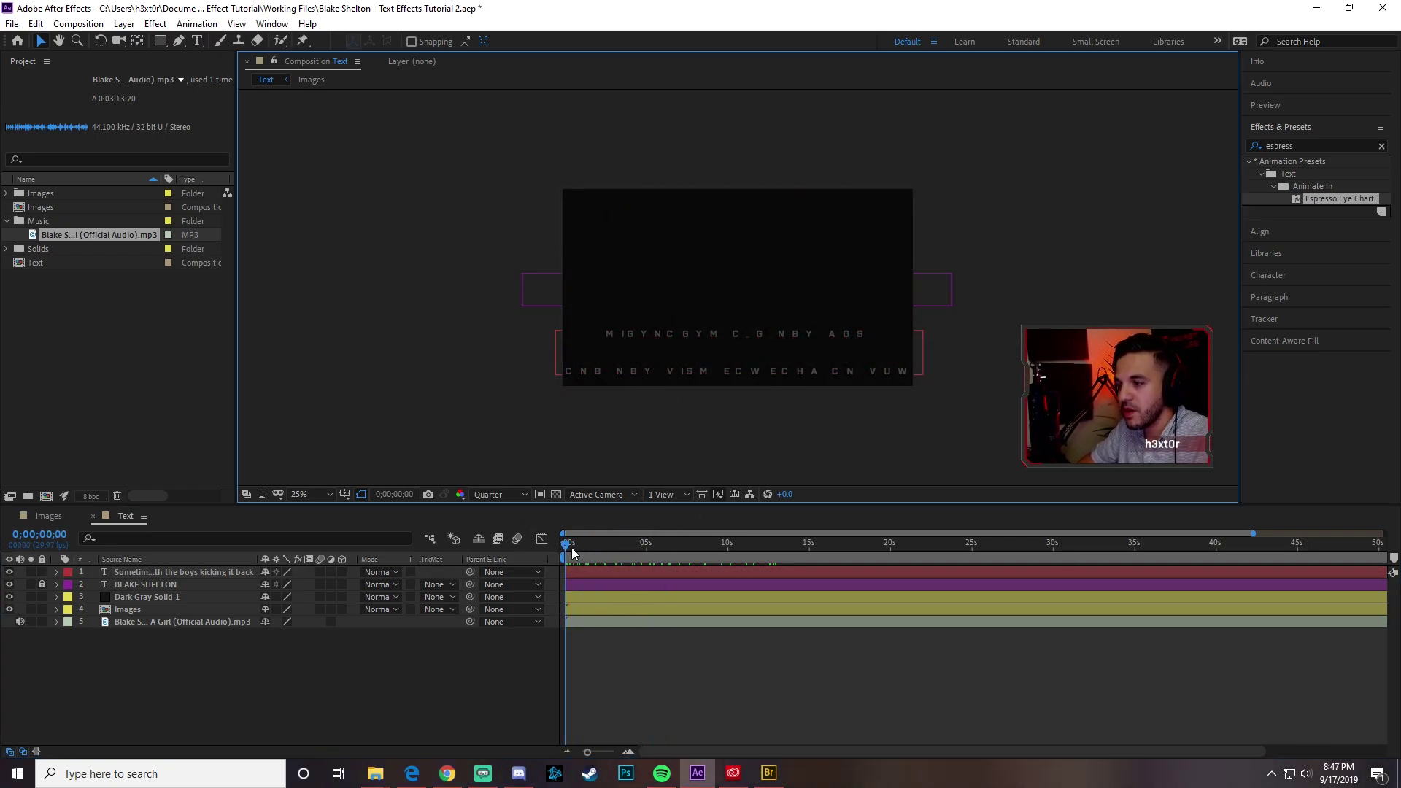
left_click_drag(564, 547, 729, 544)
key("space")
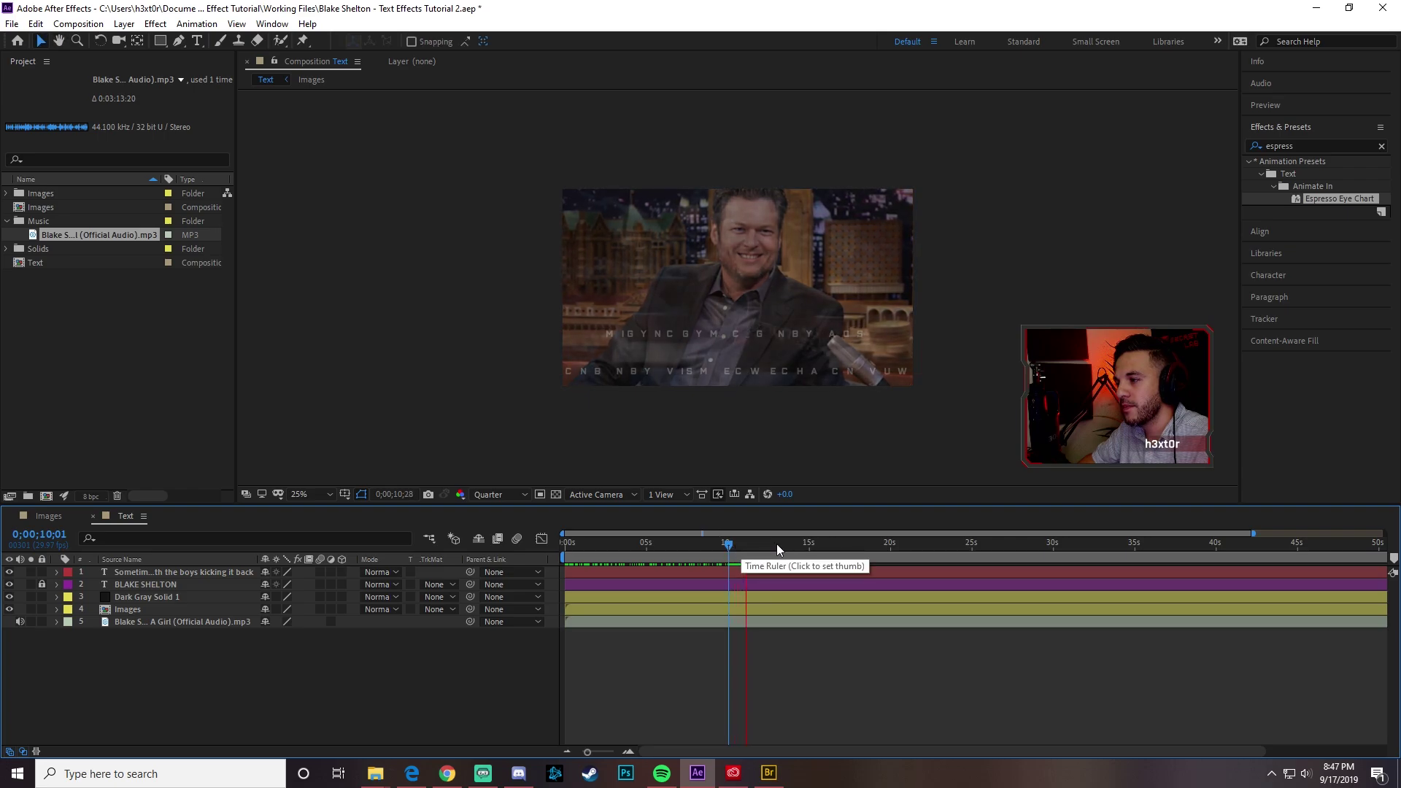
key("space")
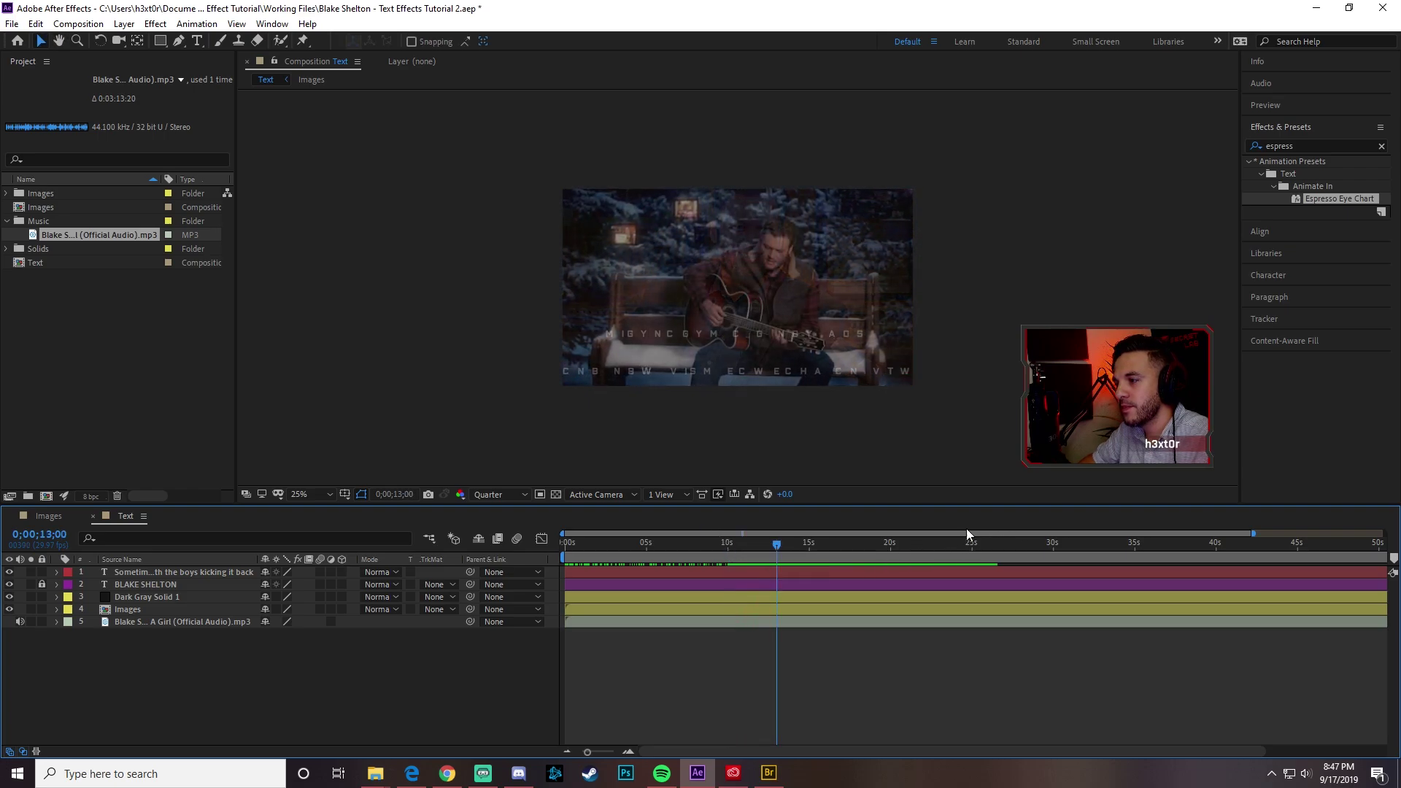
- Trim the start of the lyric layer to 0;00;12;15 and play the composition back from 0;00;08;29
left_click_drag(780, 545, 768, 545)
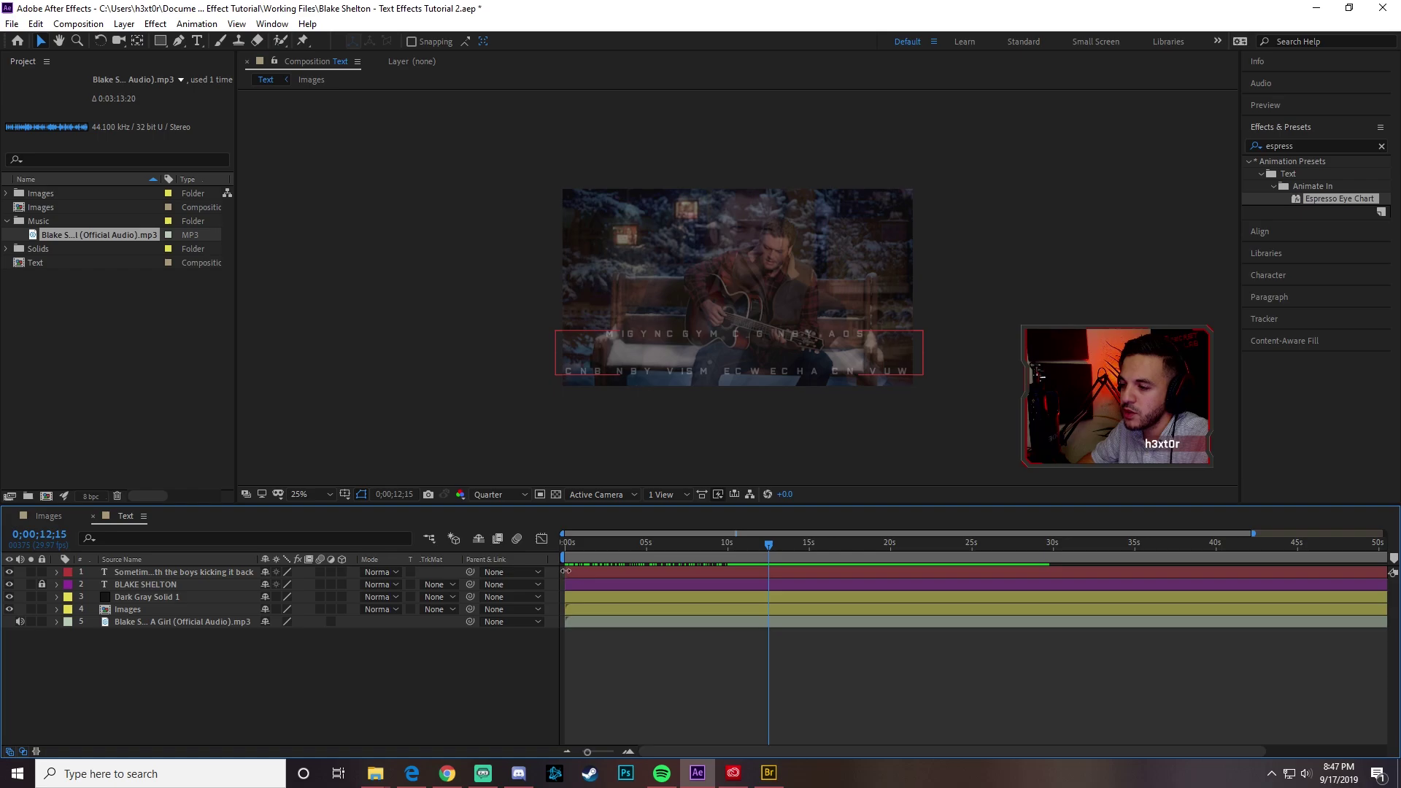
left_click_drag(567, 572, 711, 546)
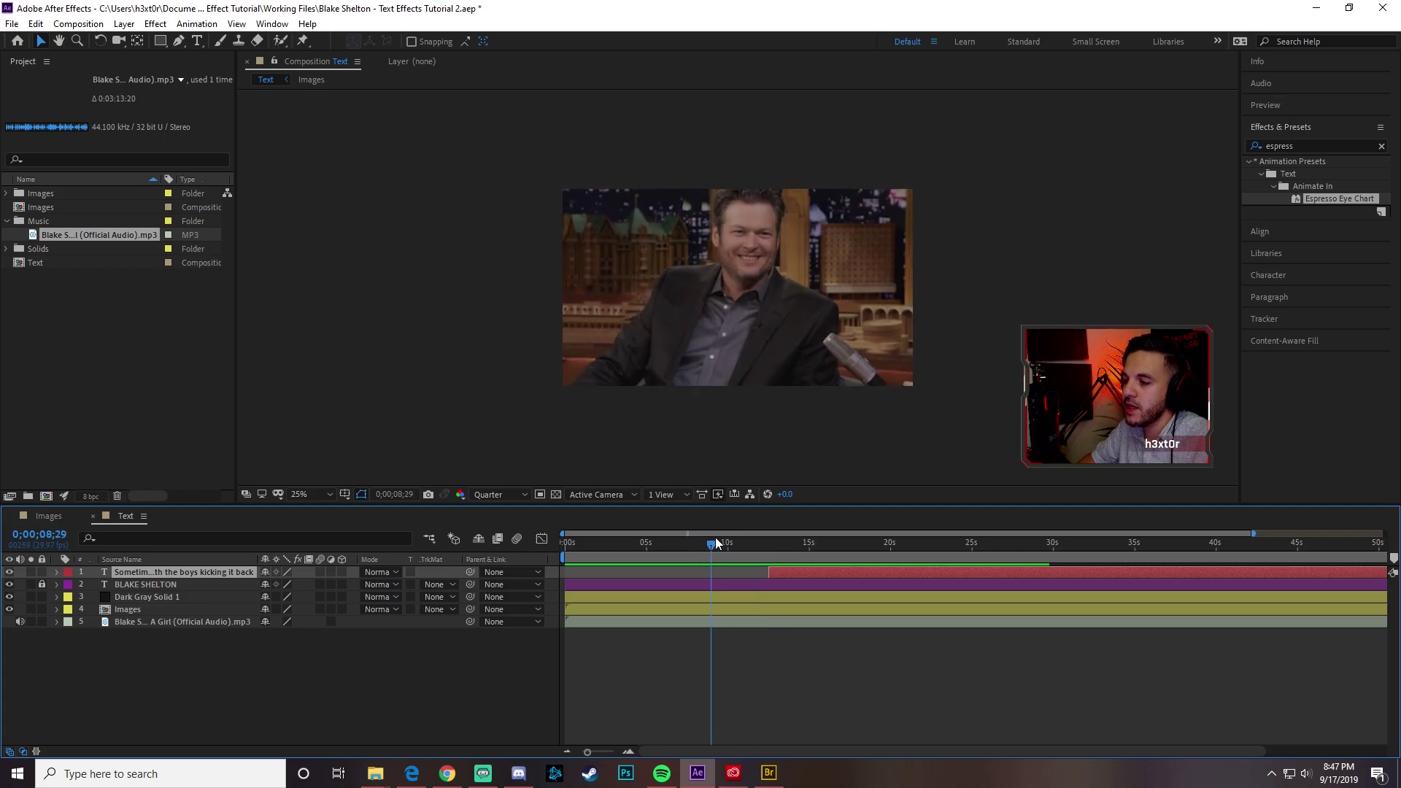
key("space")
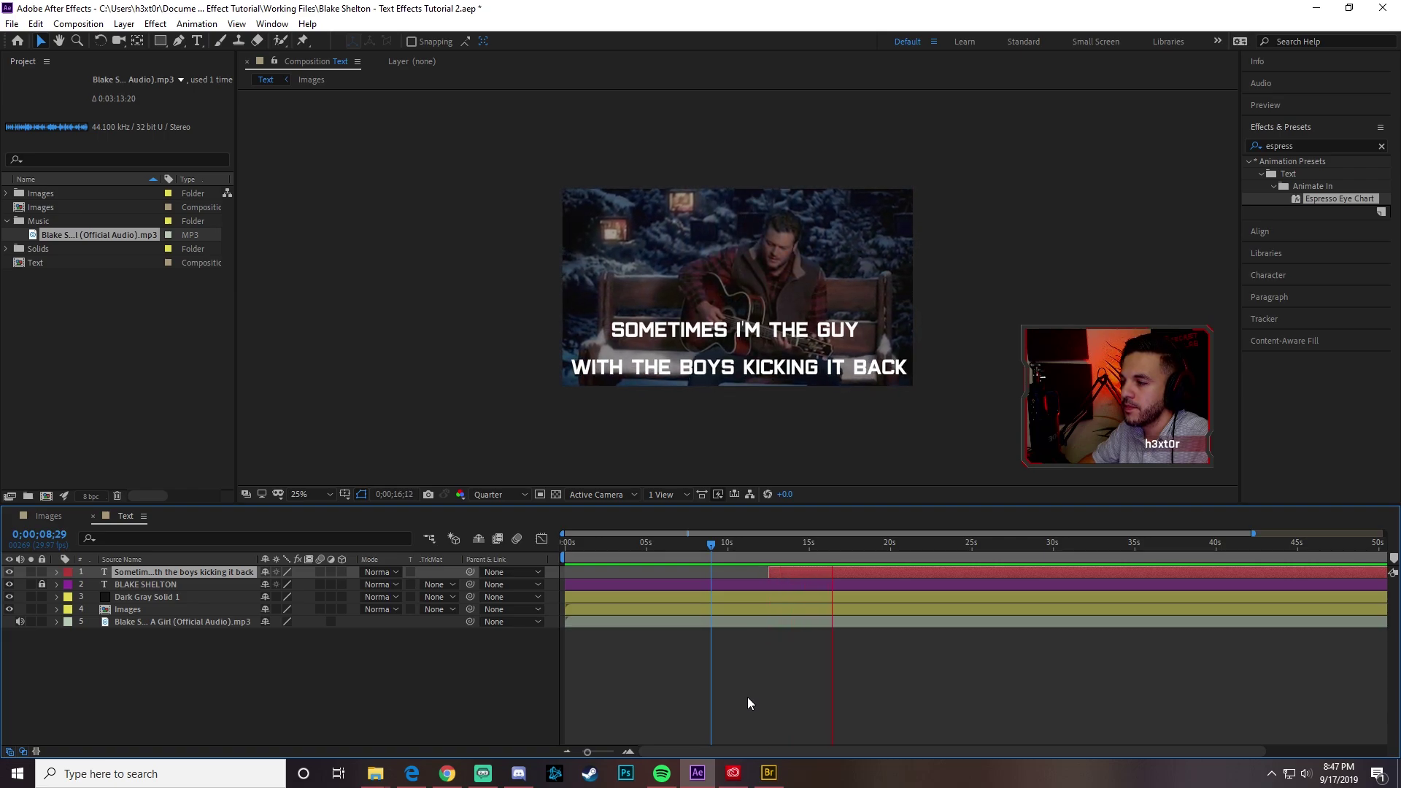
key("space")
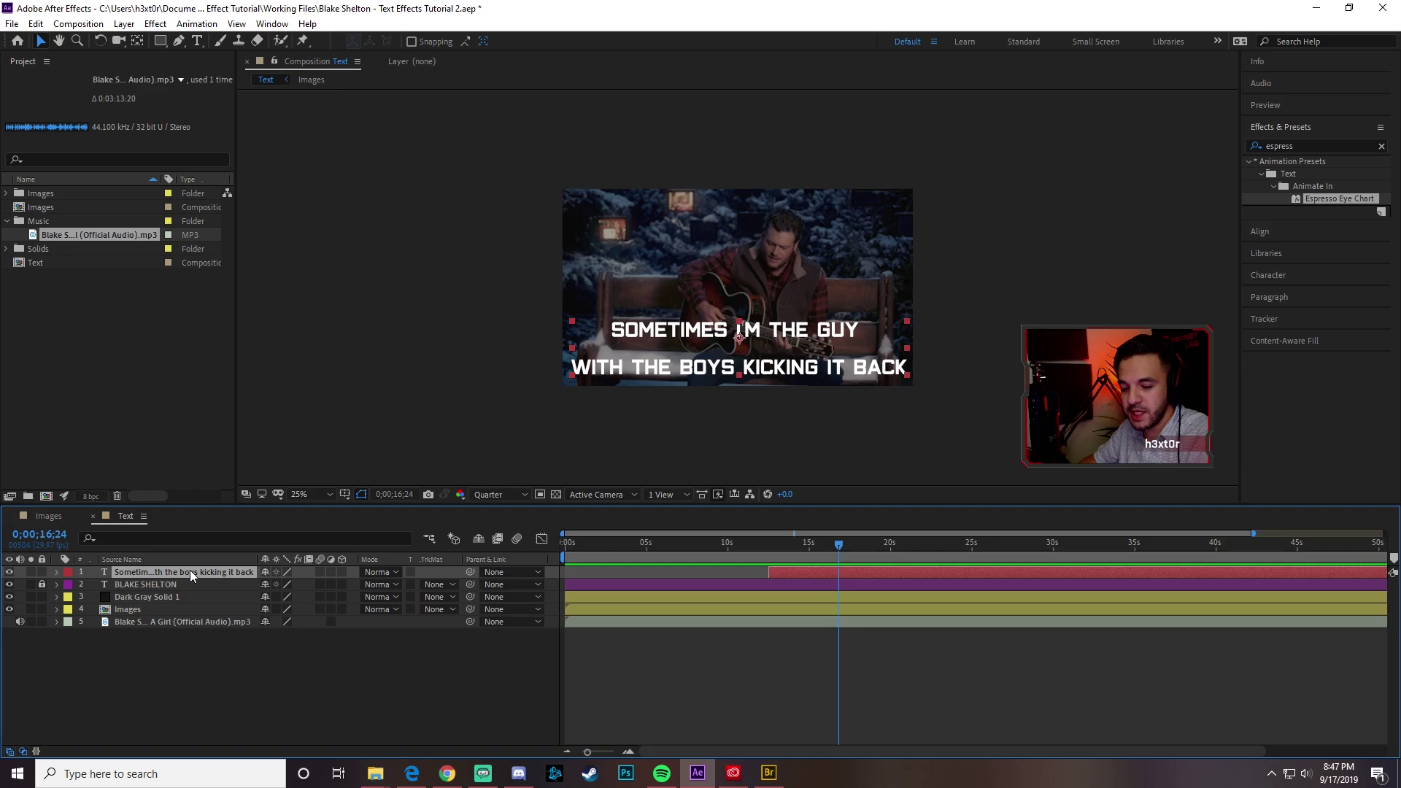
- Move the lyric layer's first Offset keyframe to about 0;00;10;20, play back the result, and extend the layer's start to that keyframe
key("u")
left_click_drag(775, 598, 768, 597)
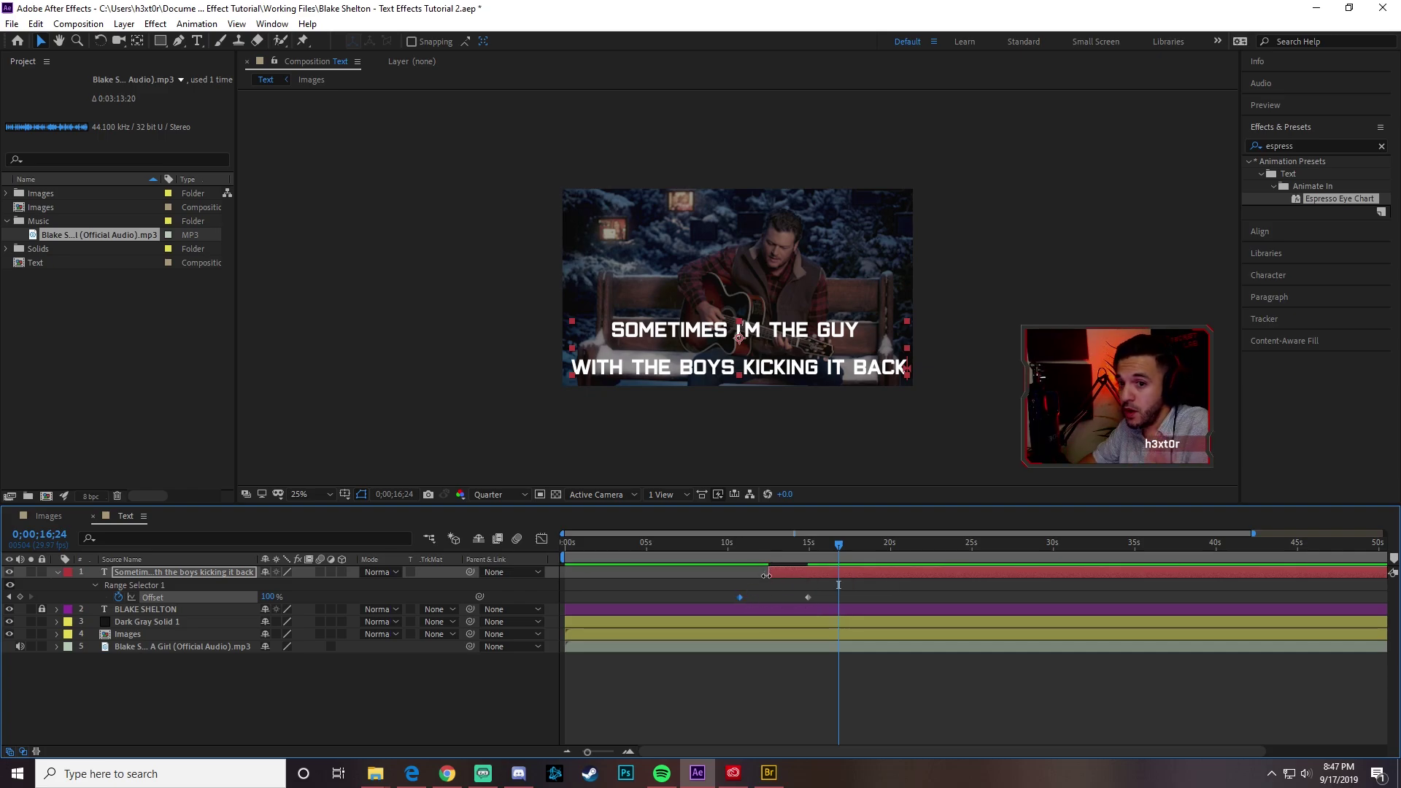
left_click_drag(730, 549, 733, 549)
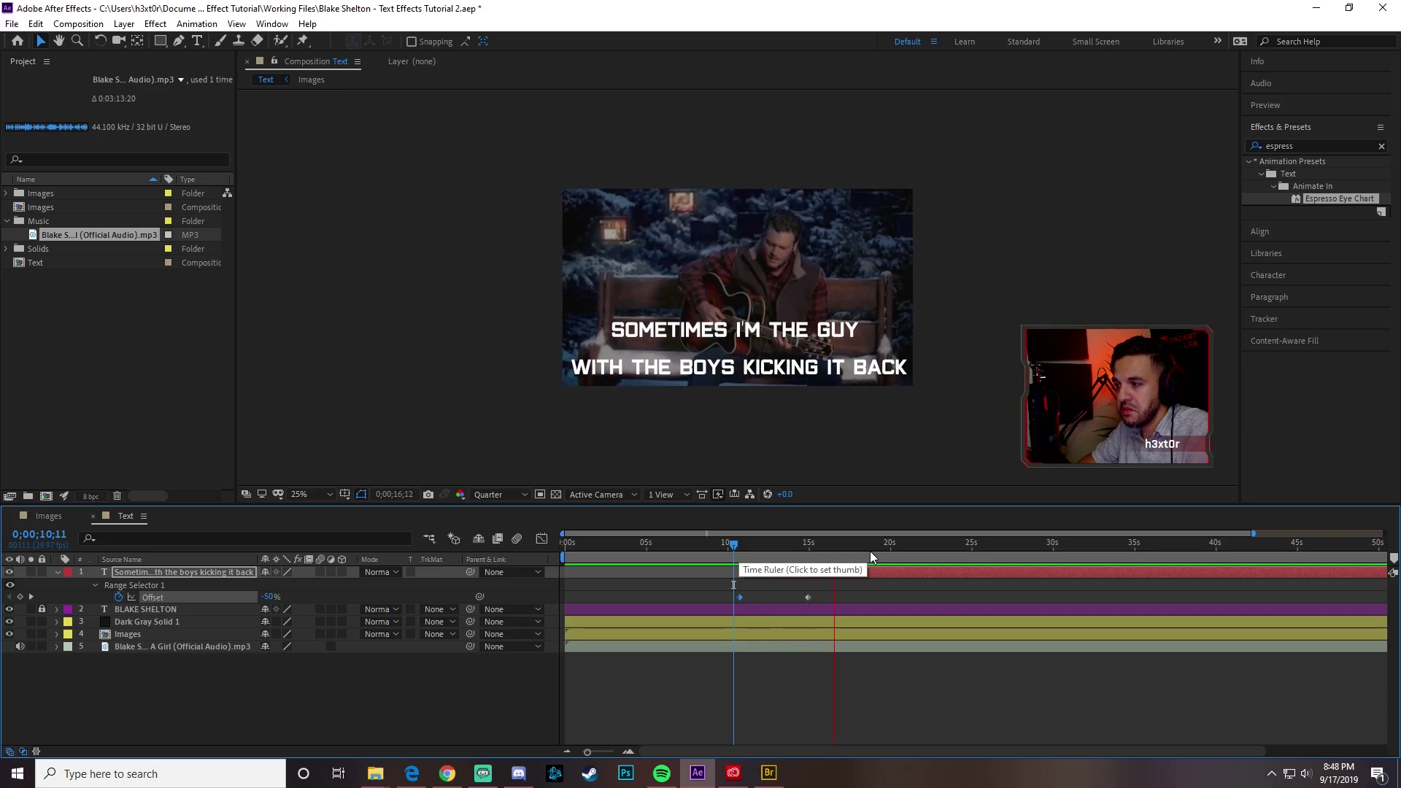
key("space")
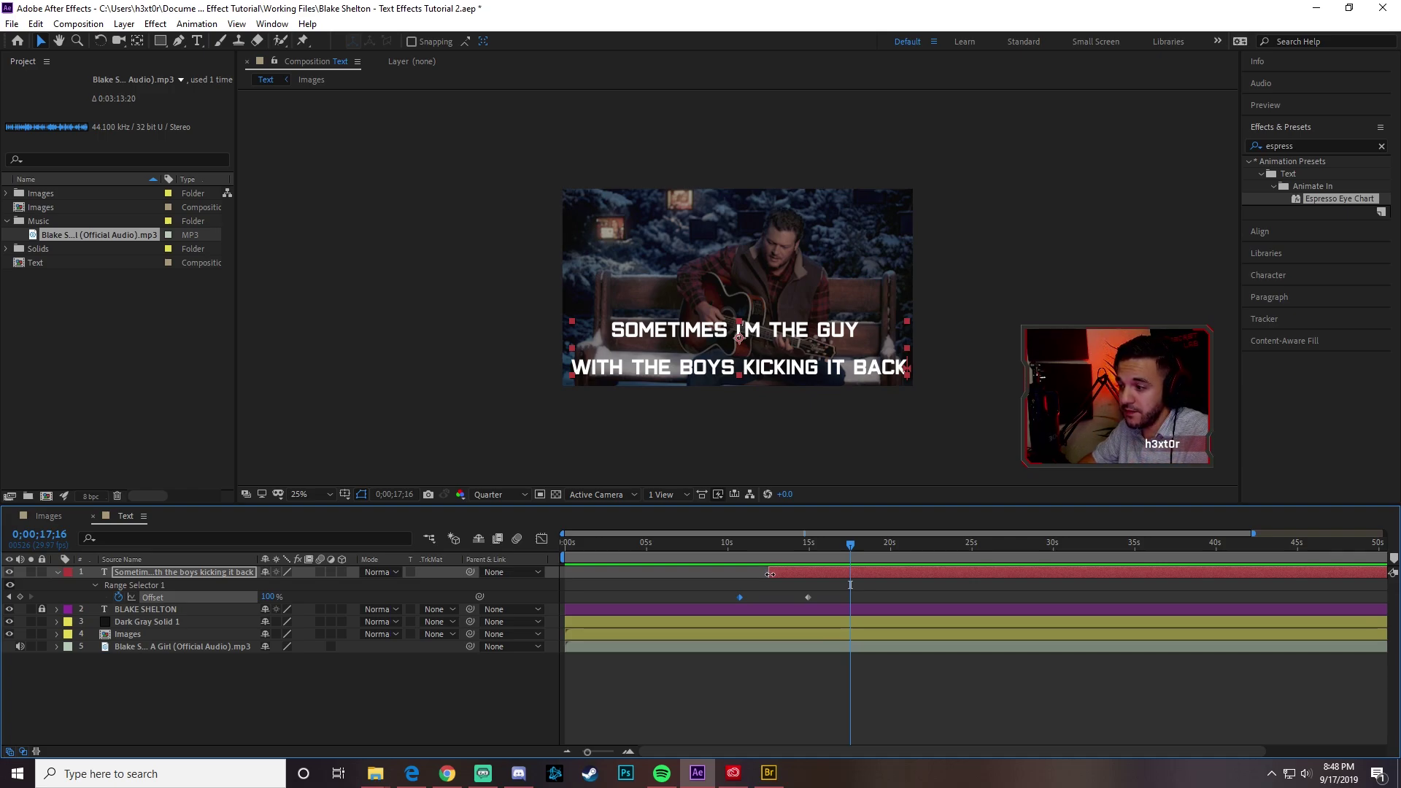
left_click_drag(770, 574, 759, 574)
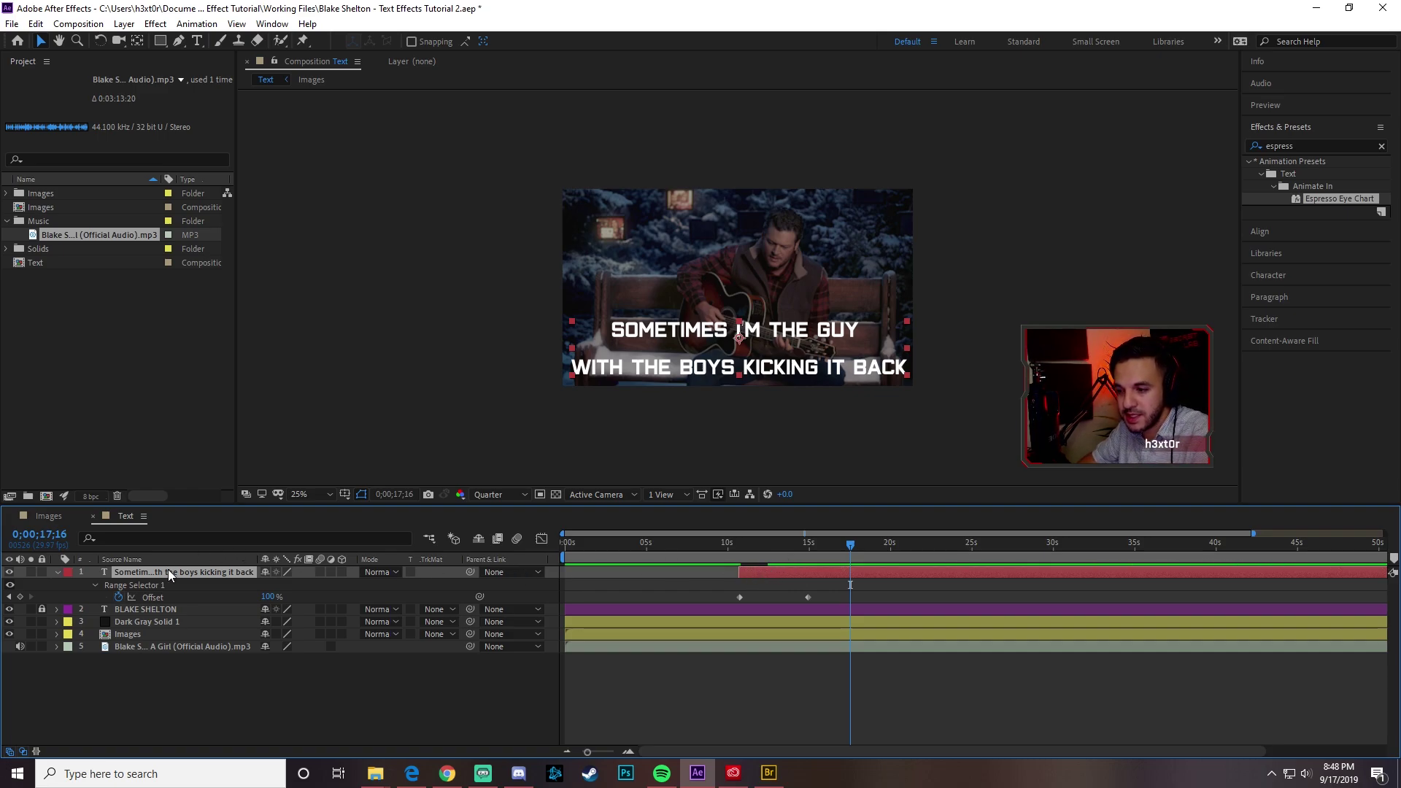
- Add an Opacity keyframe of 0% to the lyric layer at 0;00;10;20, where the layer starts
key("t")
left_click_drag(780, 540, 738, 559)
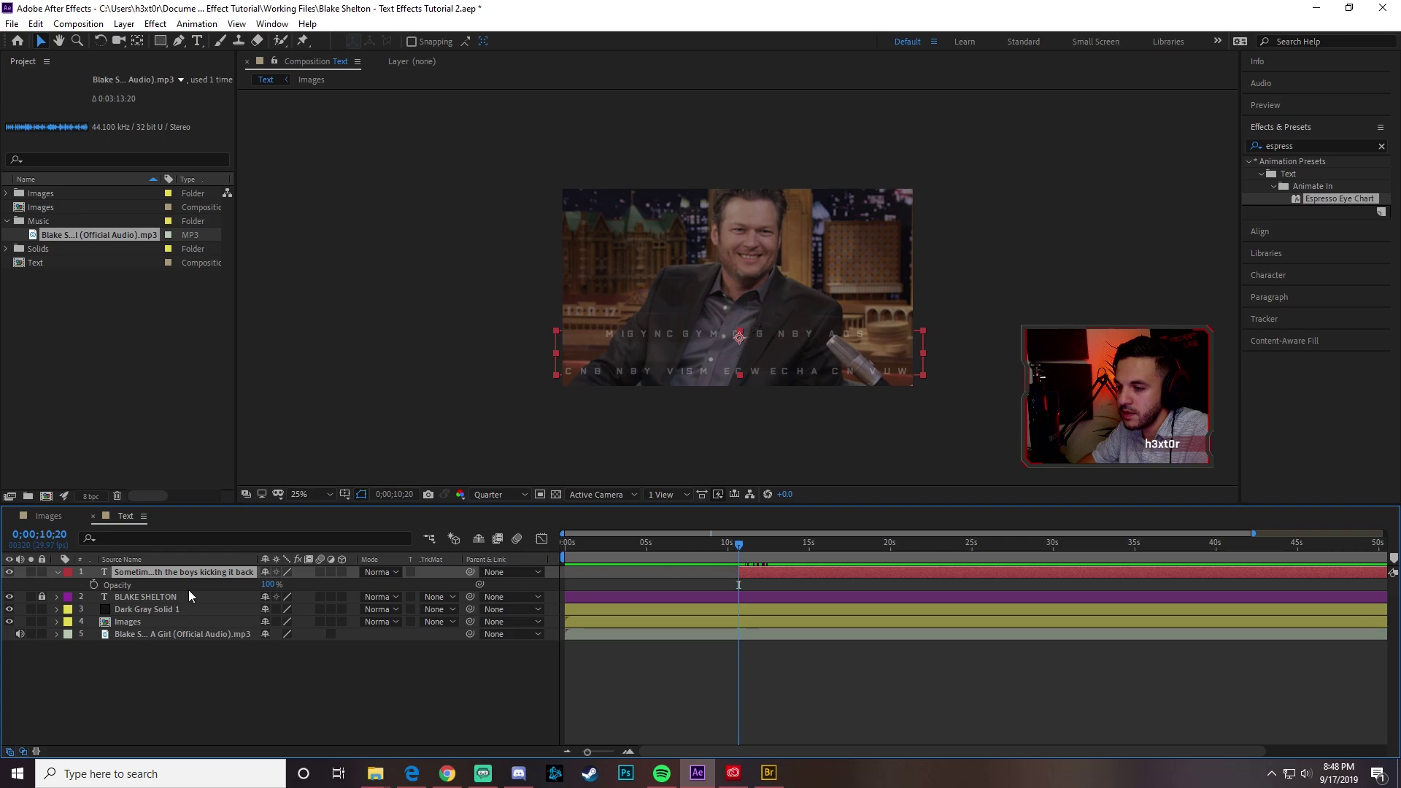
left_click(94, 584)
key("space")
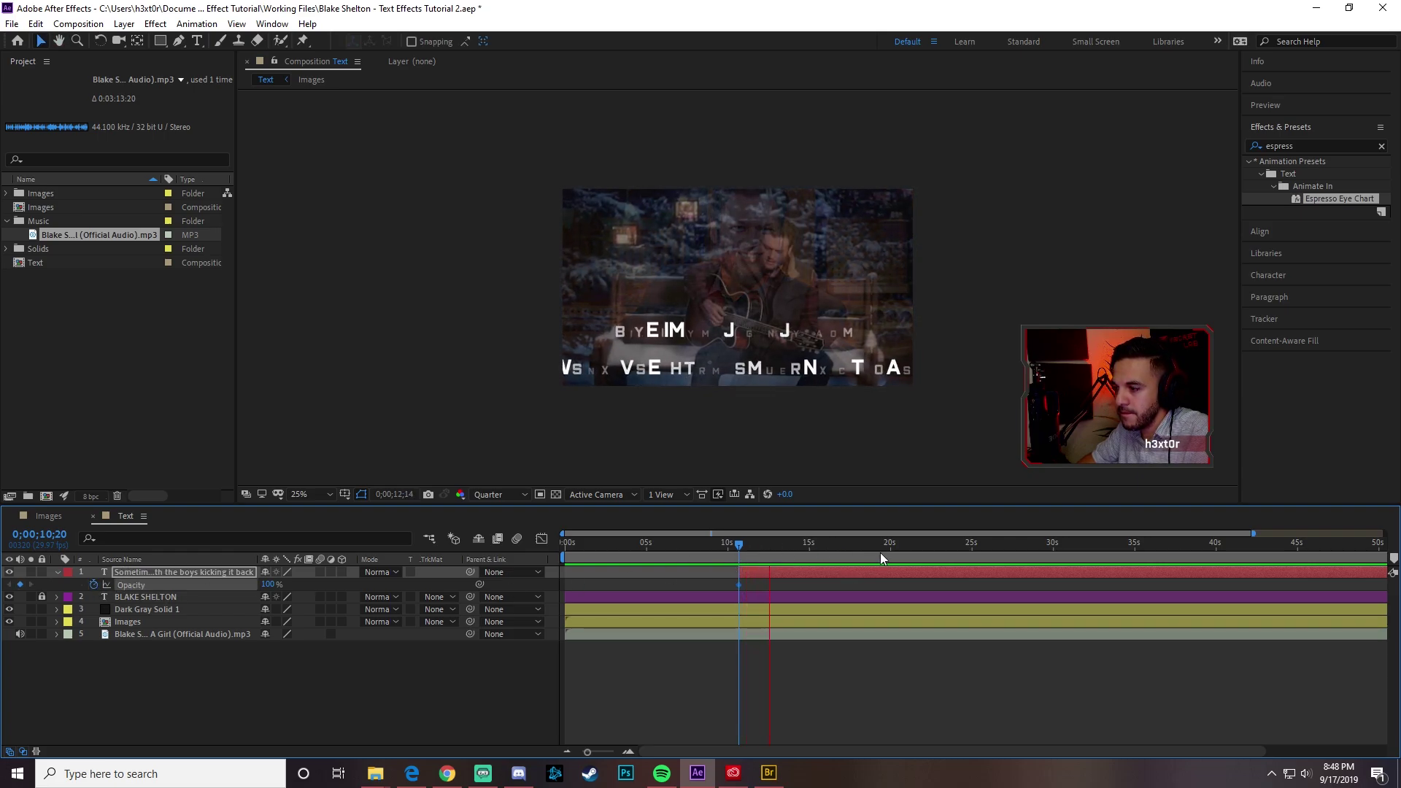
key("space")
left_click_drag(778, 544, 772, 546)
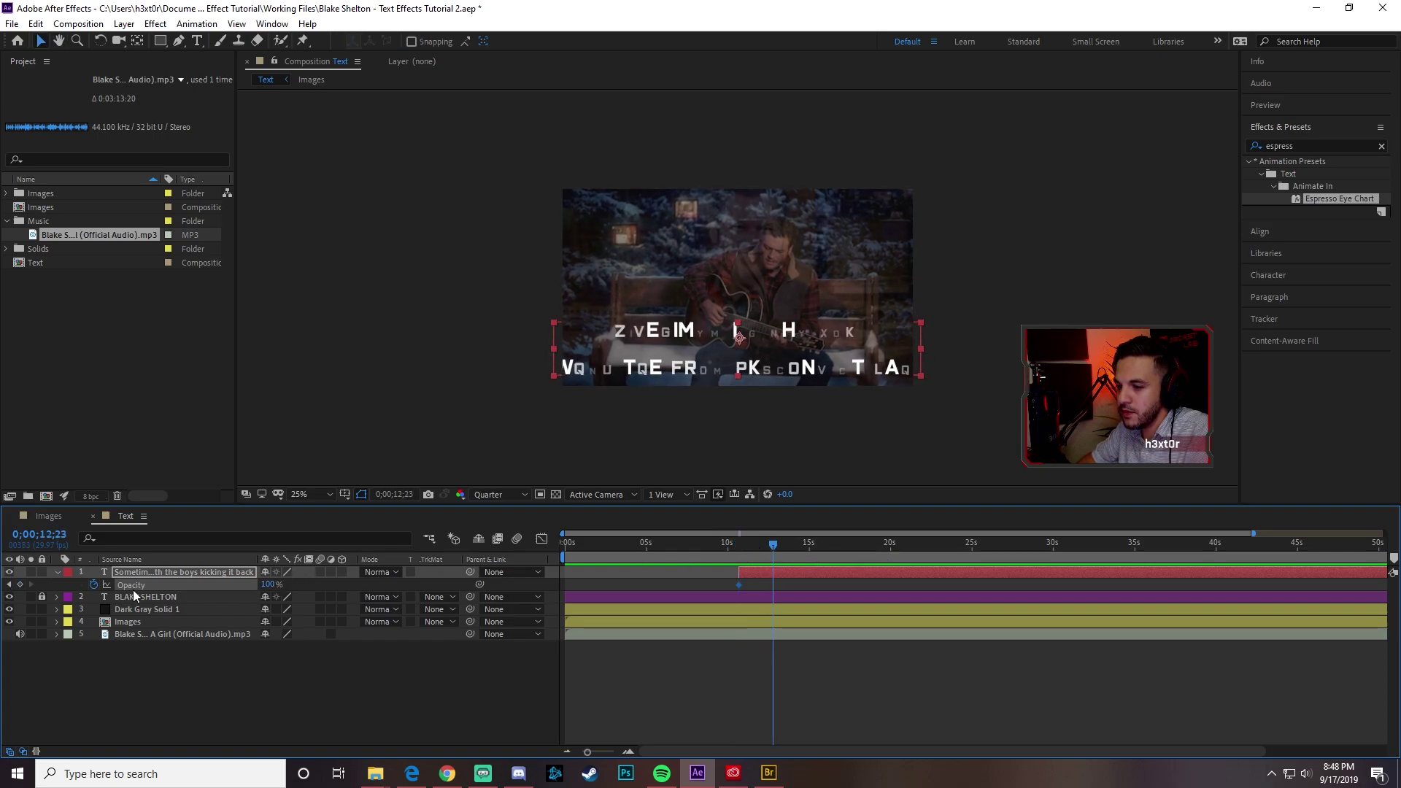
left_click_drag(774, 547, 741, 549)
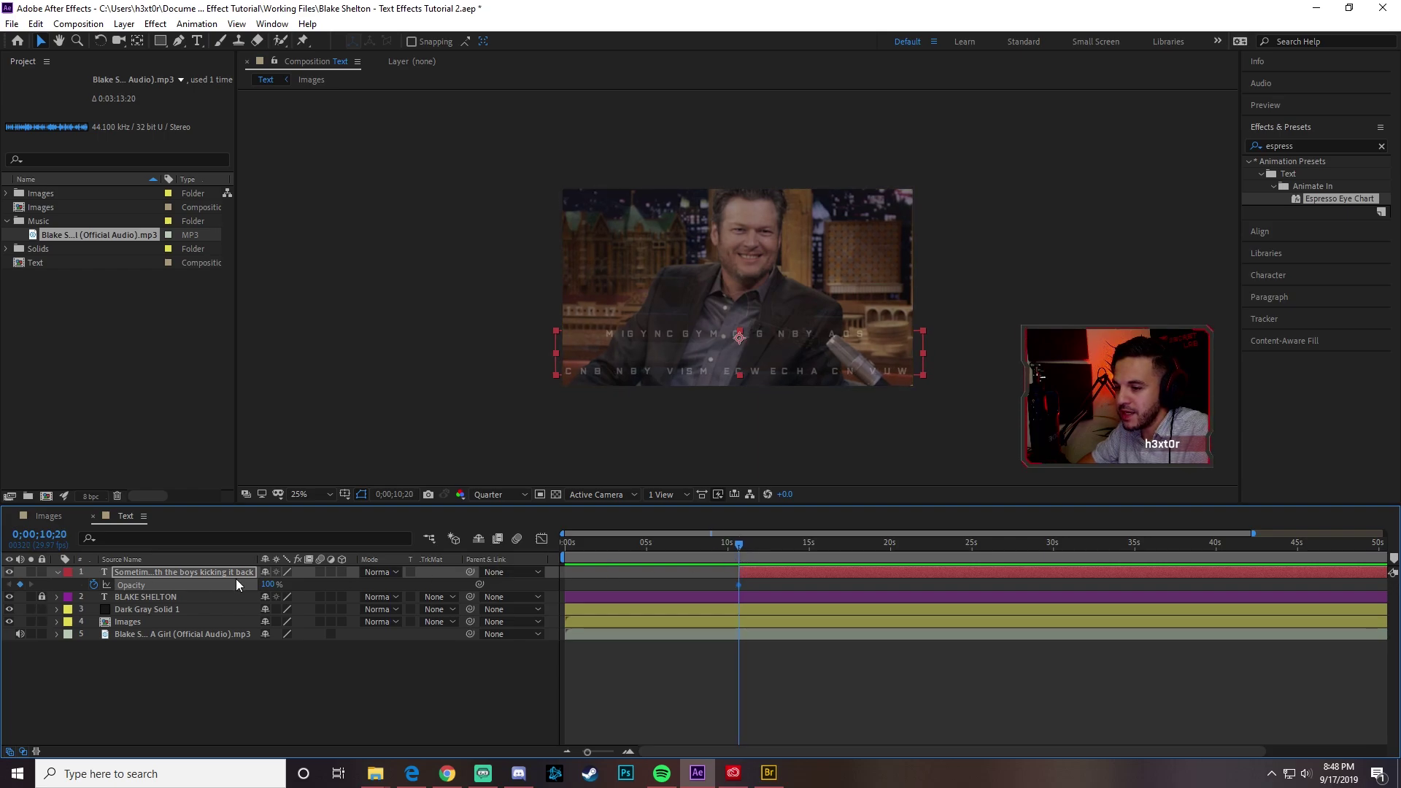
left_click(270, 584)
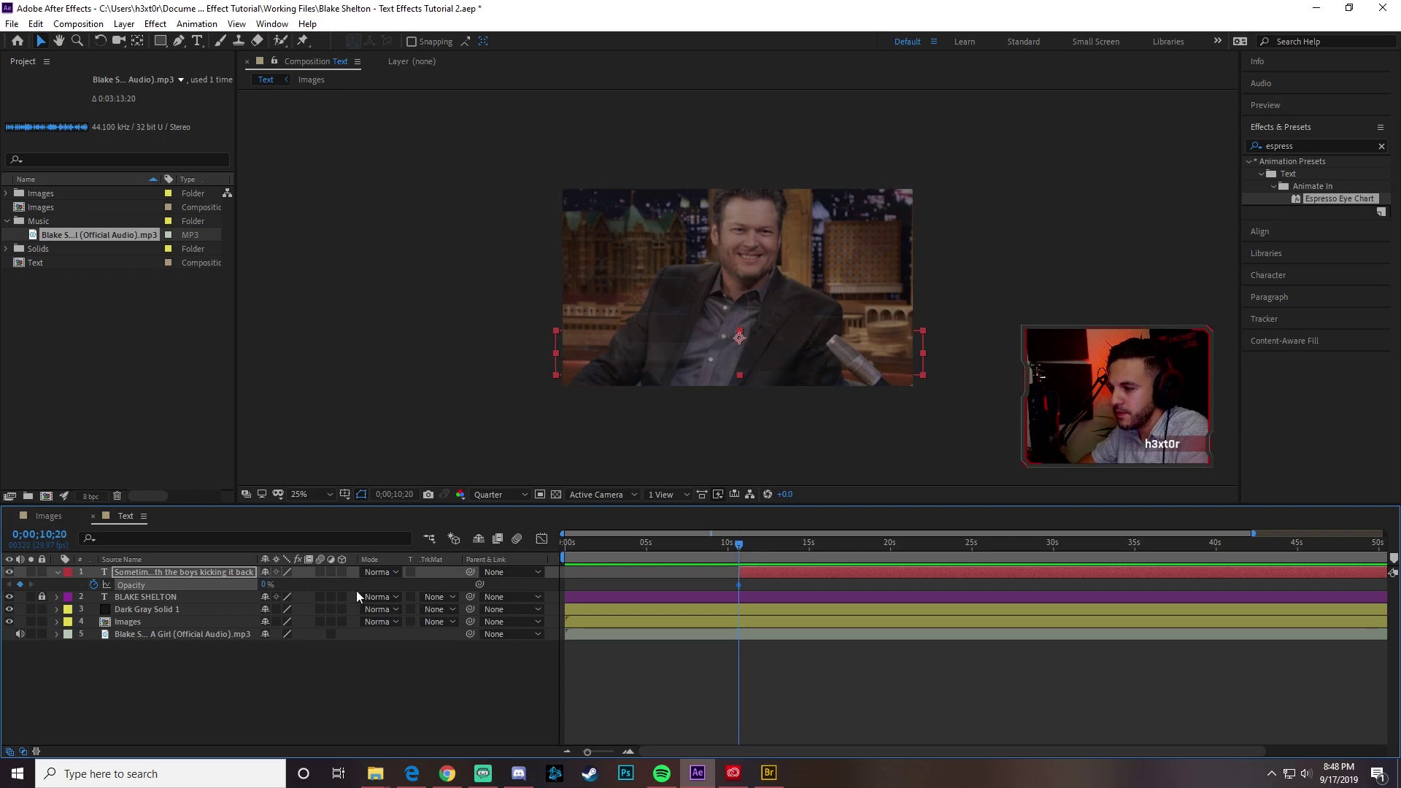
- Play forward to 0;00;12;20 and set the lyric layer's Opacity to 100% there as a second keyframe
key("space")
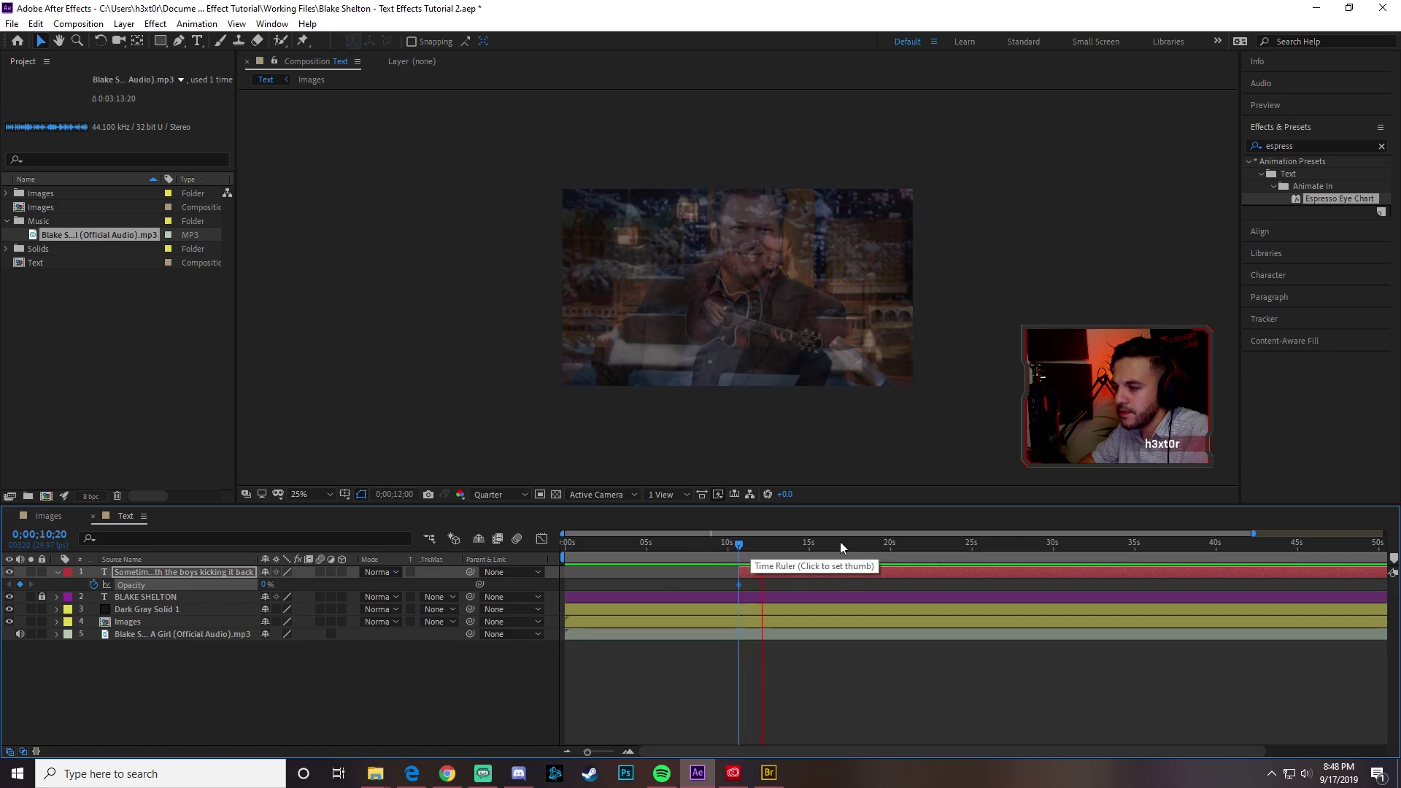
key("space")
left_click(267, 586)
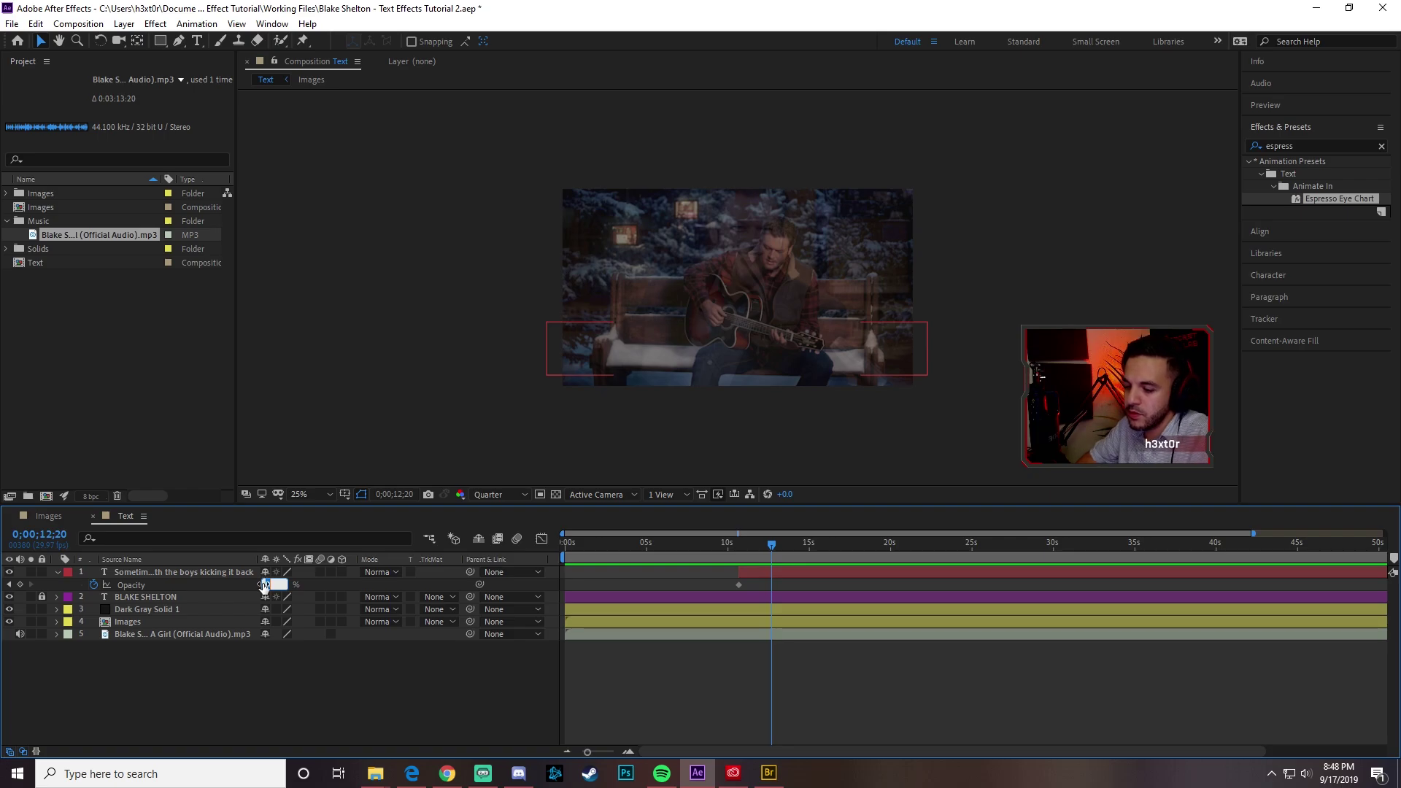
type("100")
key("Return")
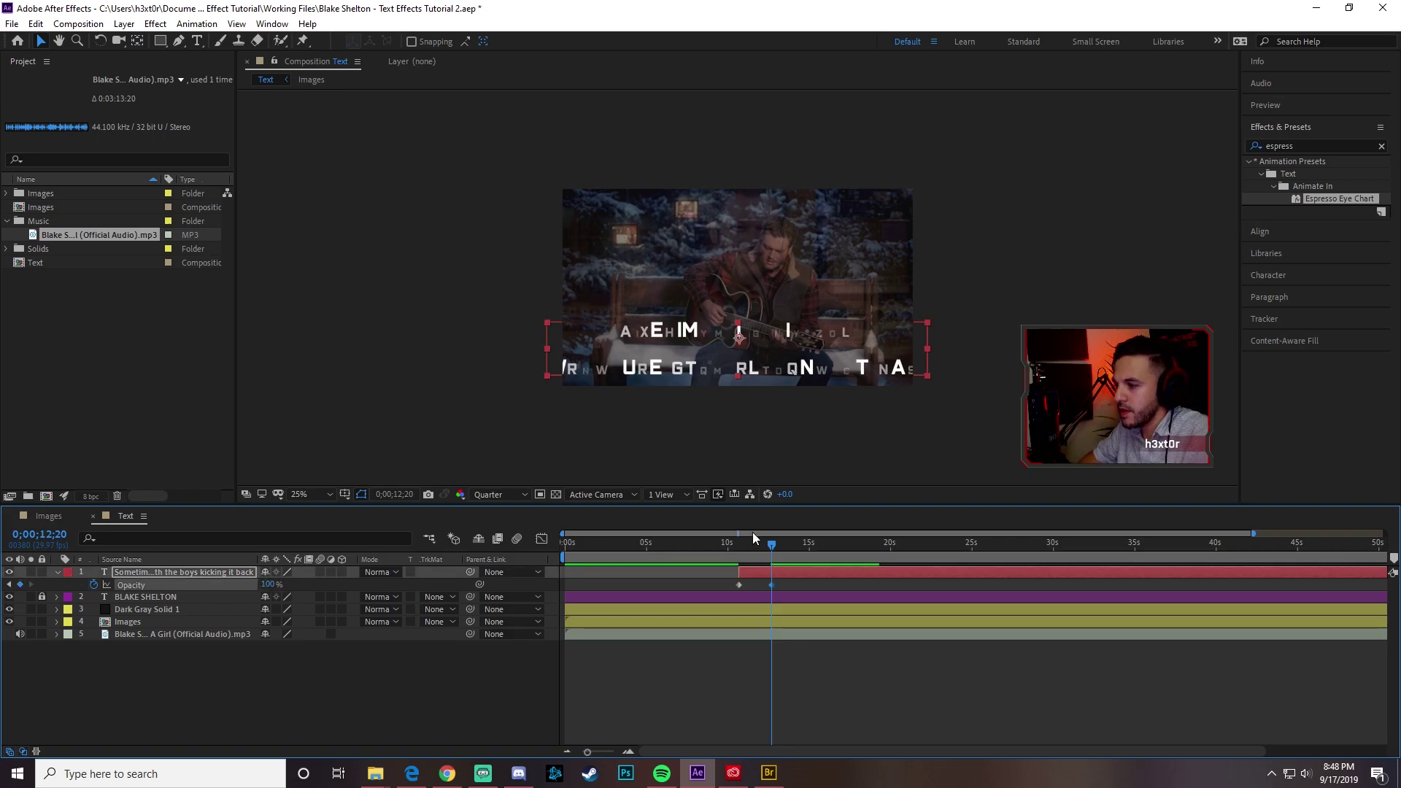
- Play the composition back from 0;00;07;00 to check the lyric's fade-in together with its letter animation
left_click_drag(769, 544, 676, 549)
left_click(675, 550)
key("space")
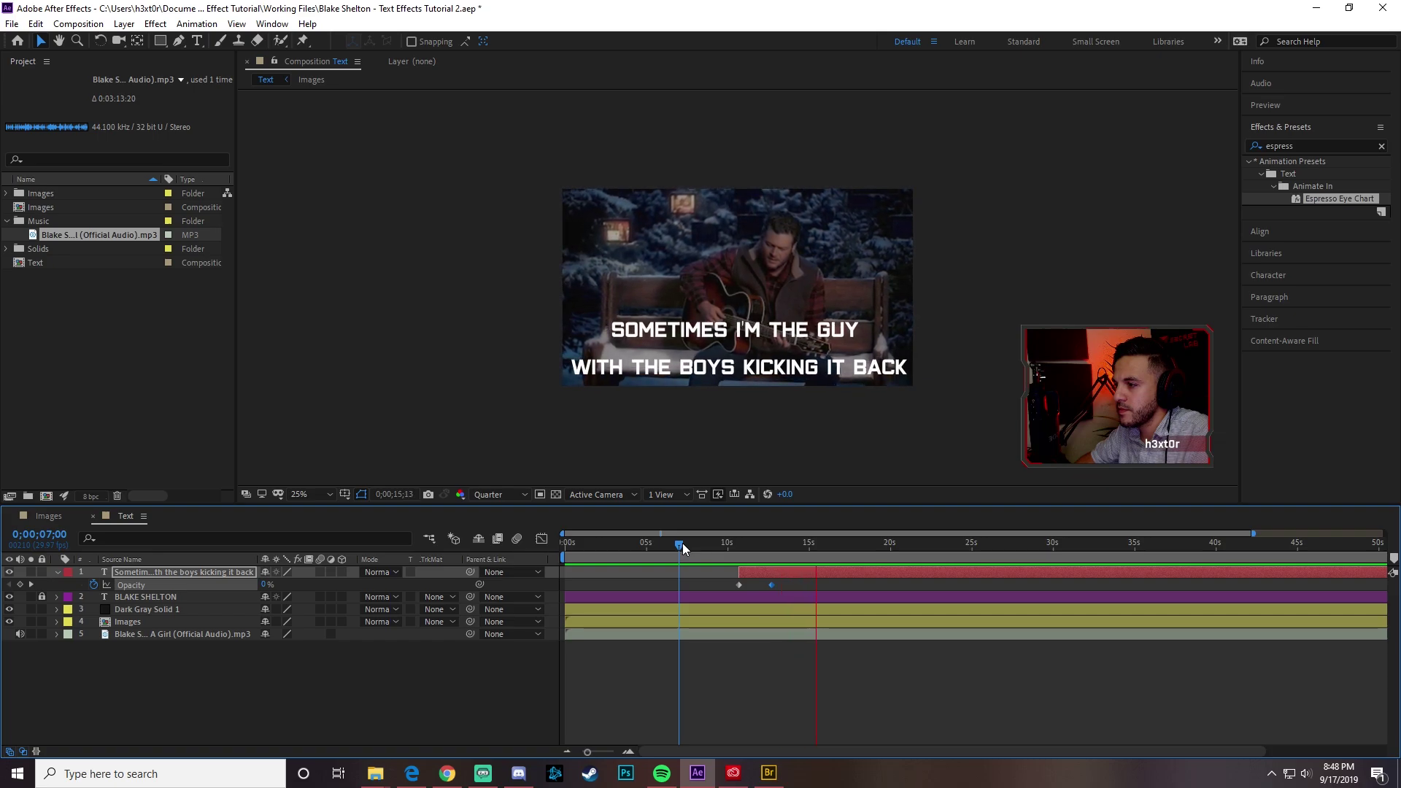
key("space")
- Switch to Bridge, open the Animate Out folder of the text presets and preview Fade Out Slow
left_click(768, 773)
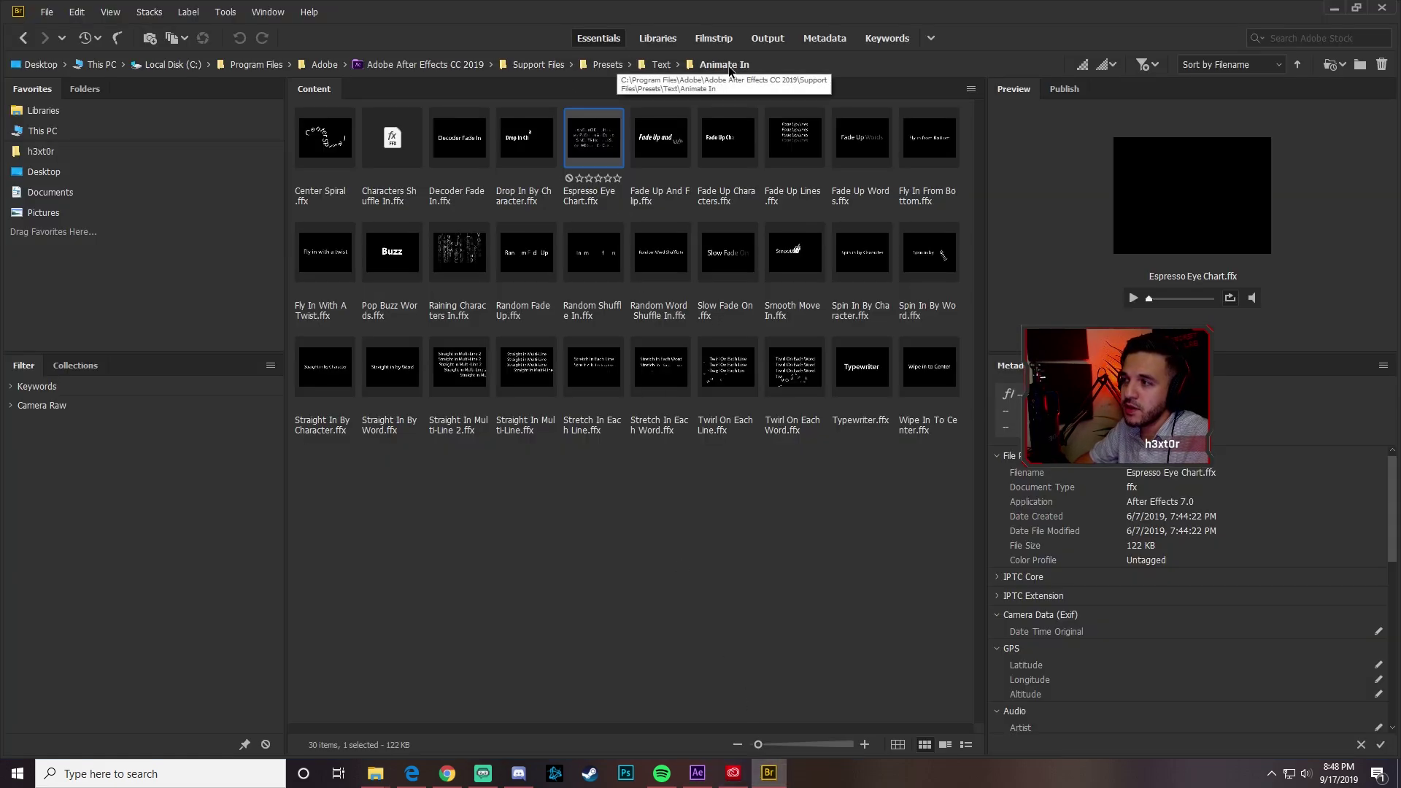
left_click(659, 64)
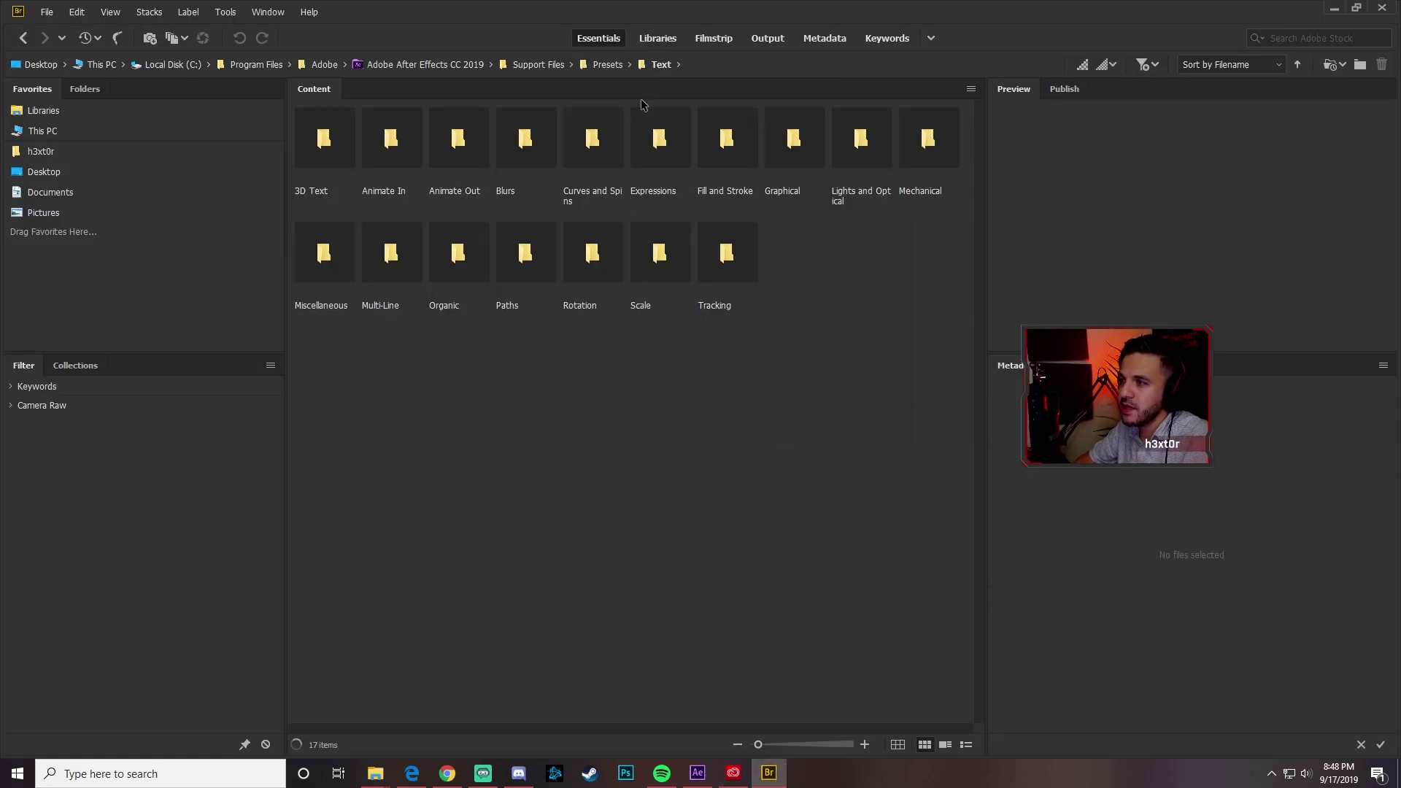
double_click(456, 149)
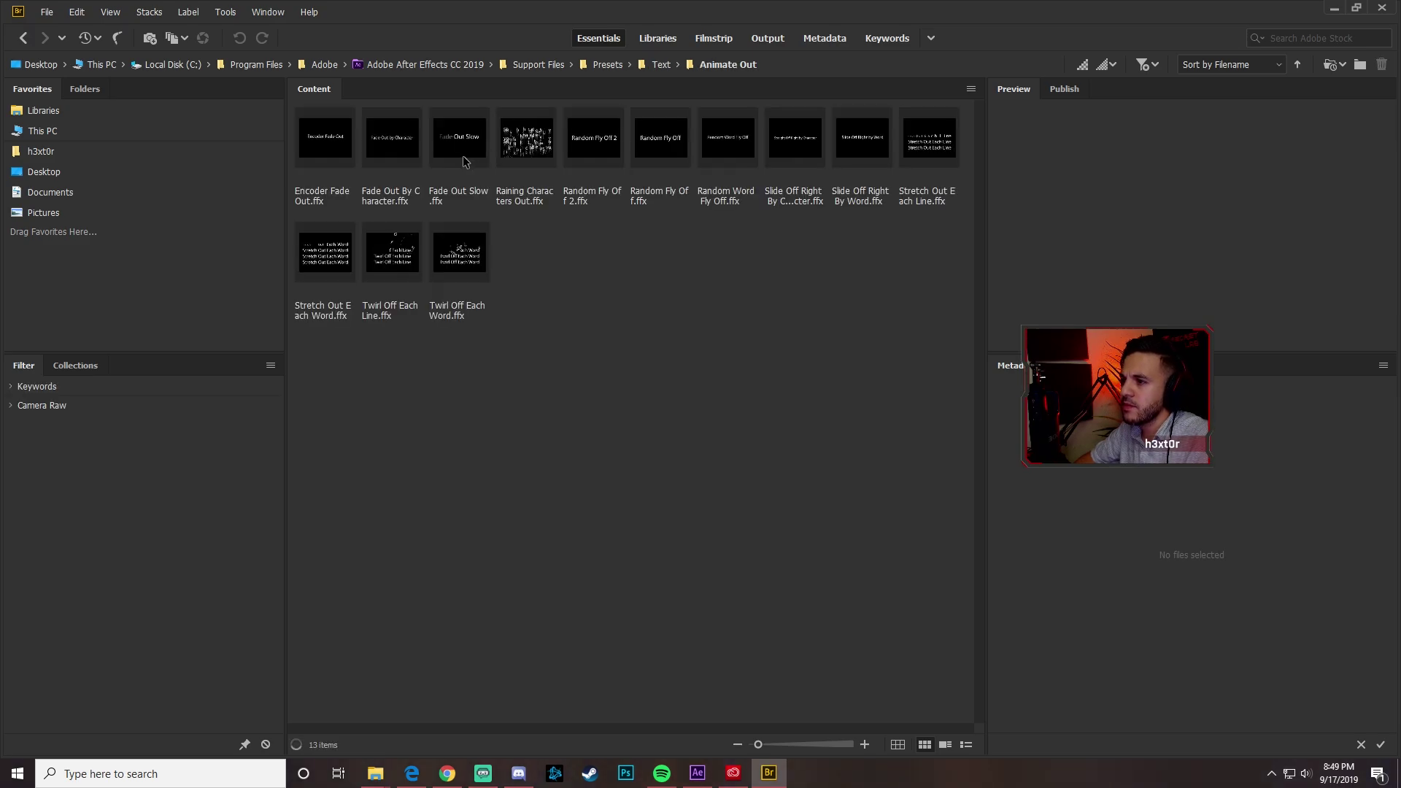
left_click(464, 160)
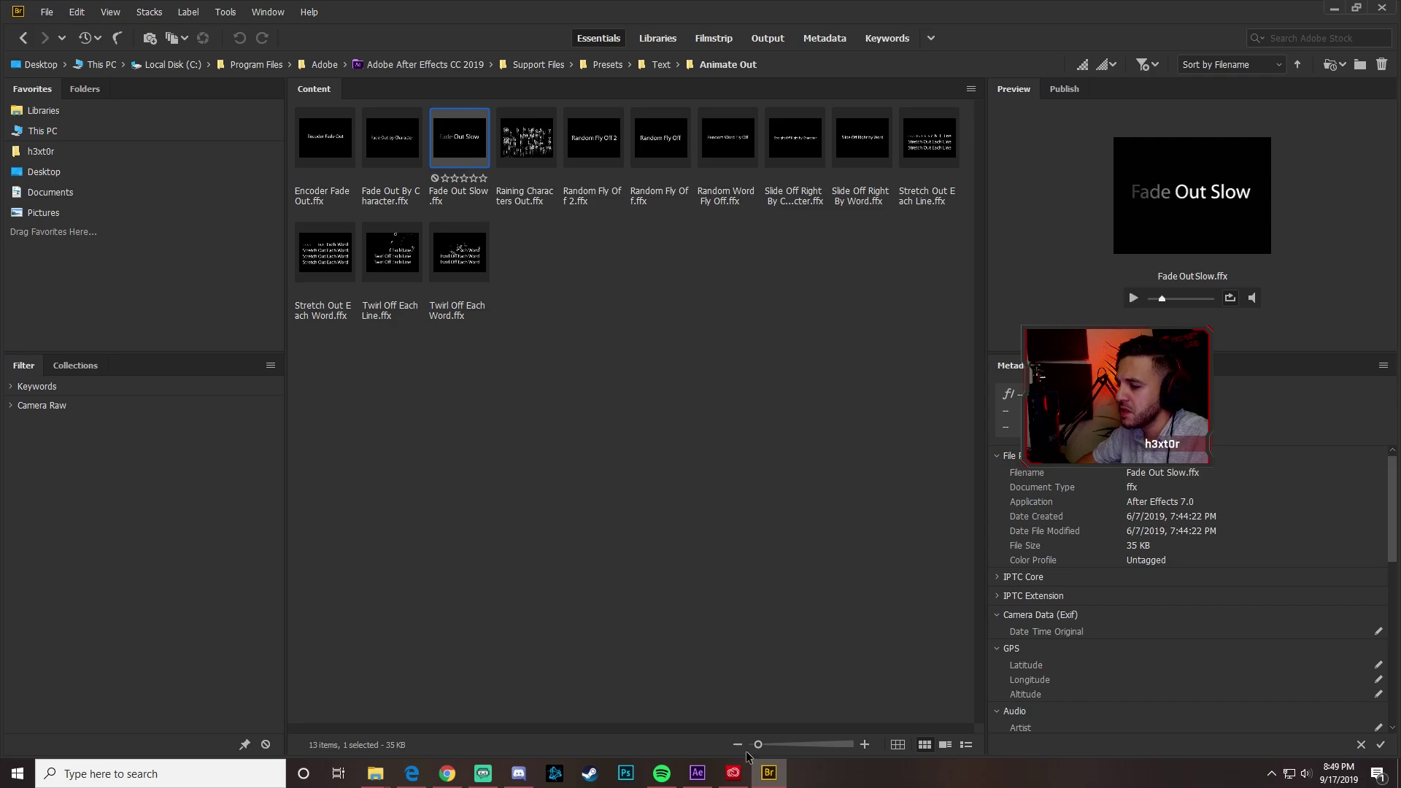
- Return to After Effects, search the effects and presets for "fade out" and pick the Fade Out Slow preset
left_click(697, 773)
left_click(1281, 146)
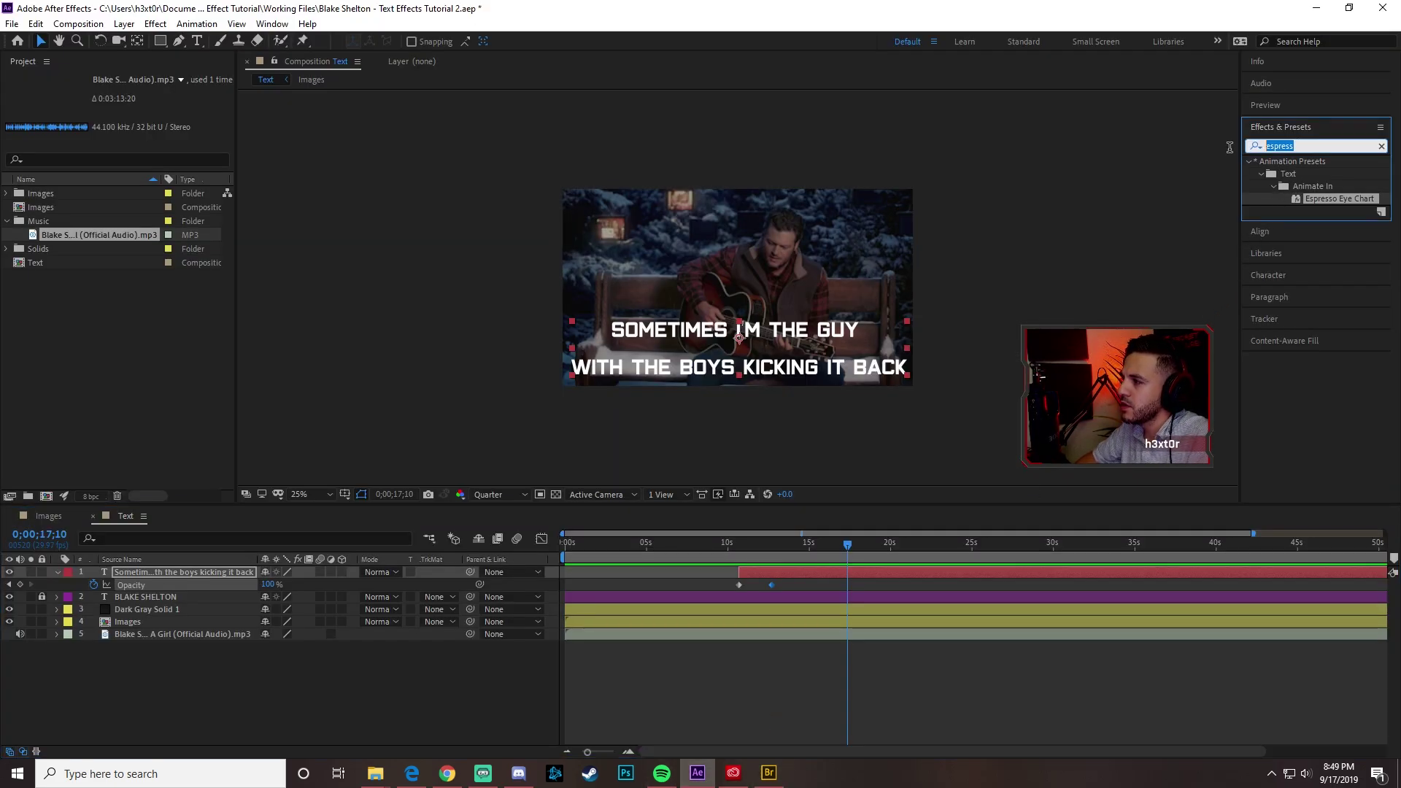
type("fade out")
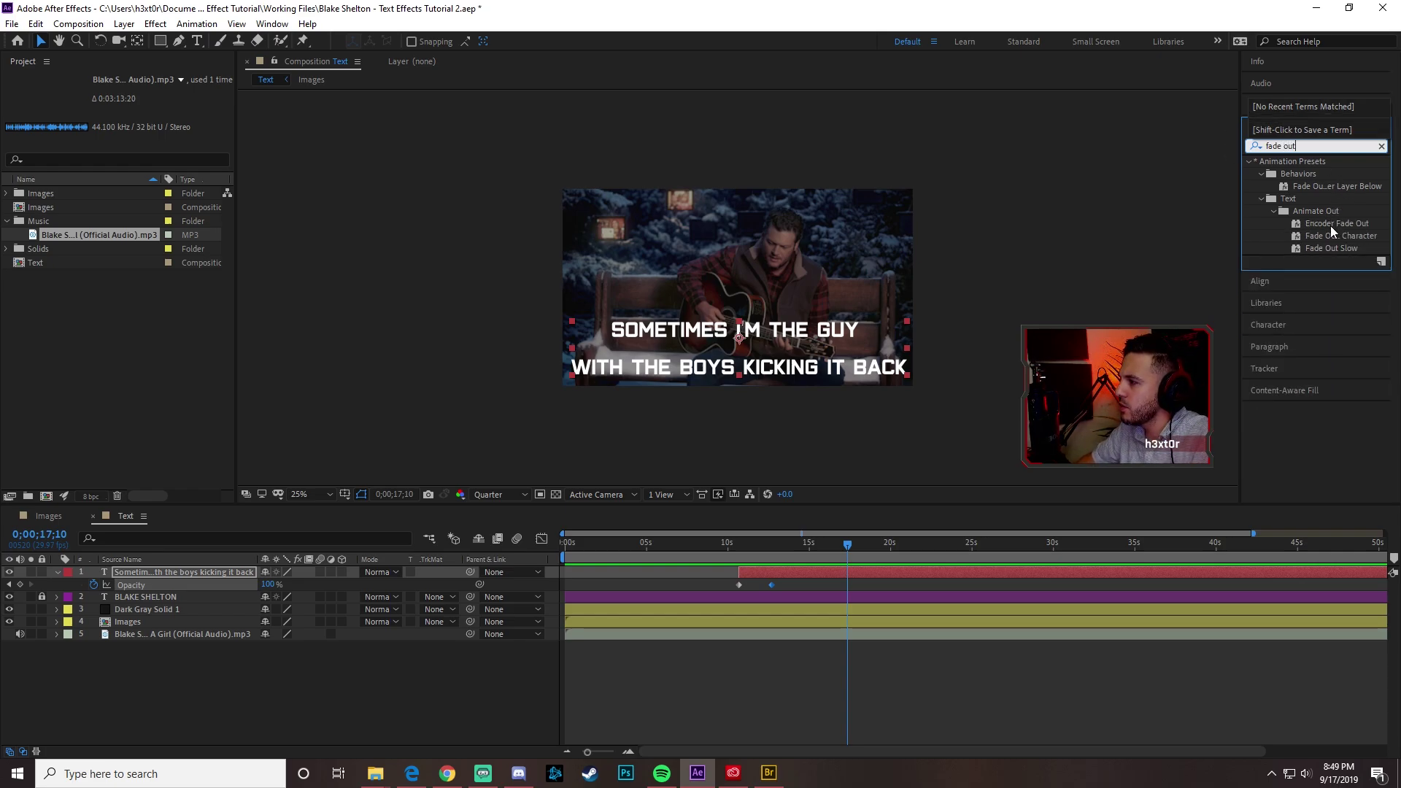
left_click(1335, 248)
mouse_move(1336, 248)
left_mouse_down()
mouse_move(970, 710)
mouse_move(839, 596)
mouse_move(850, 571)
mouse_move(1245, 287)
mouse_move(1336, 249)
left_mouse_up()
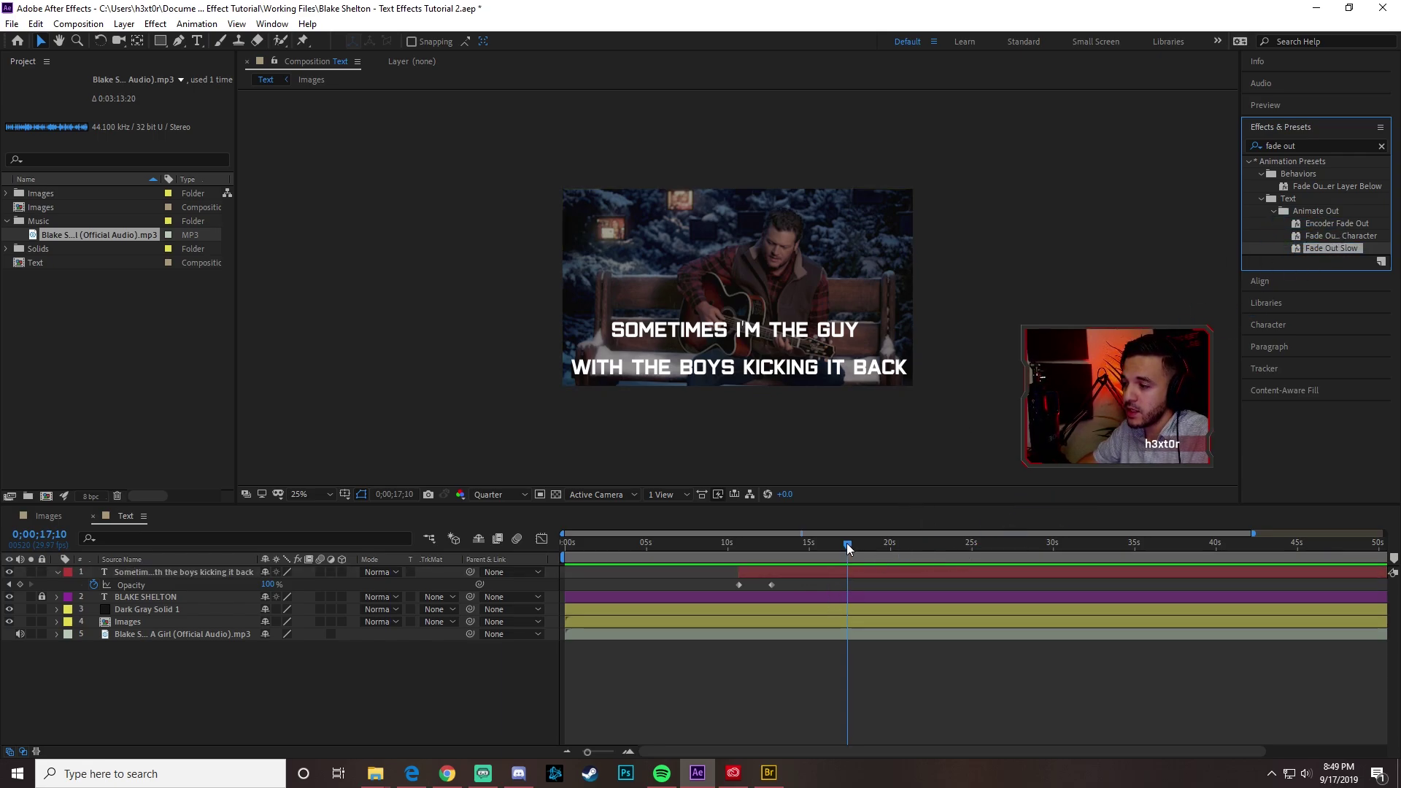
- Play from 0;00;13;15 to 0;00;17;19 and apply the Fade Out Slow preset to the lyric layer there
left_click_drag(846, 544, 784, 546)
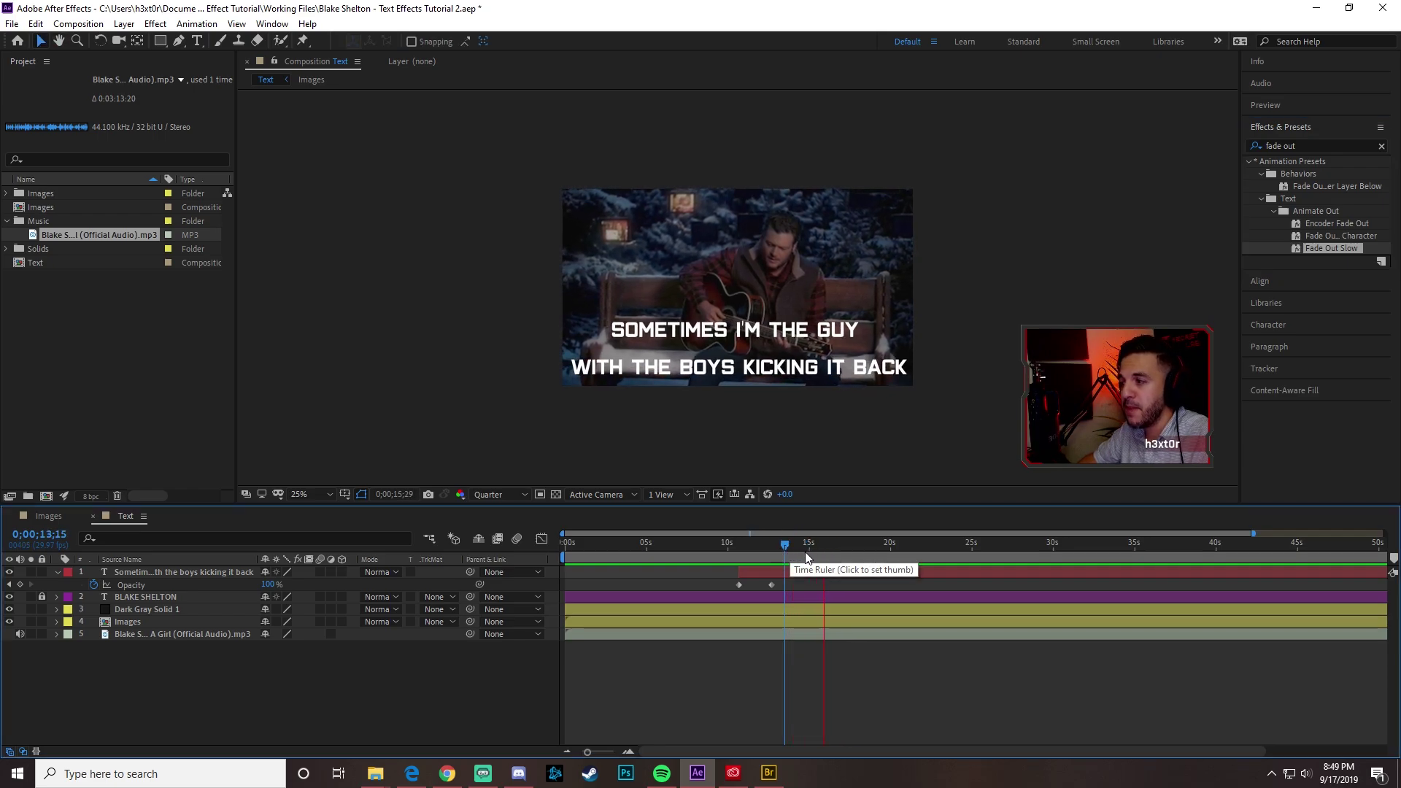
key("space")
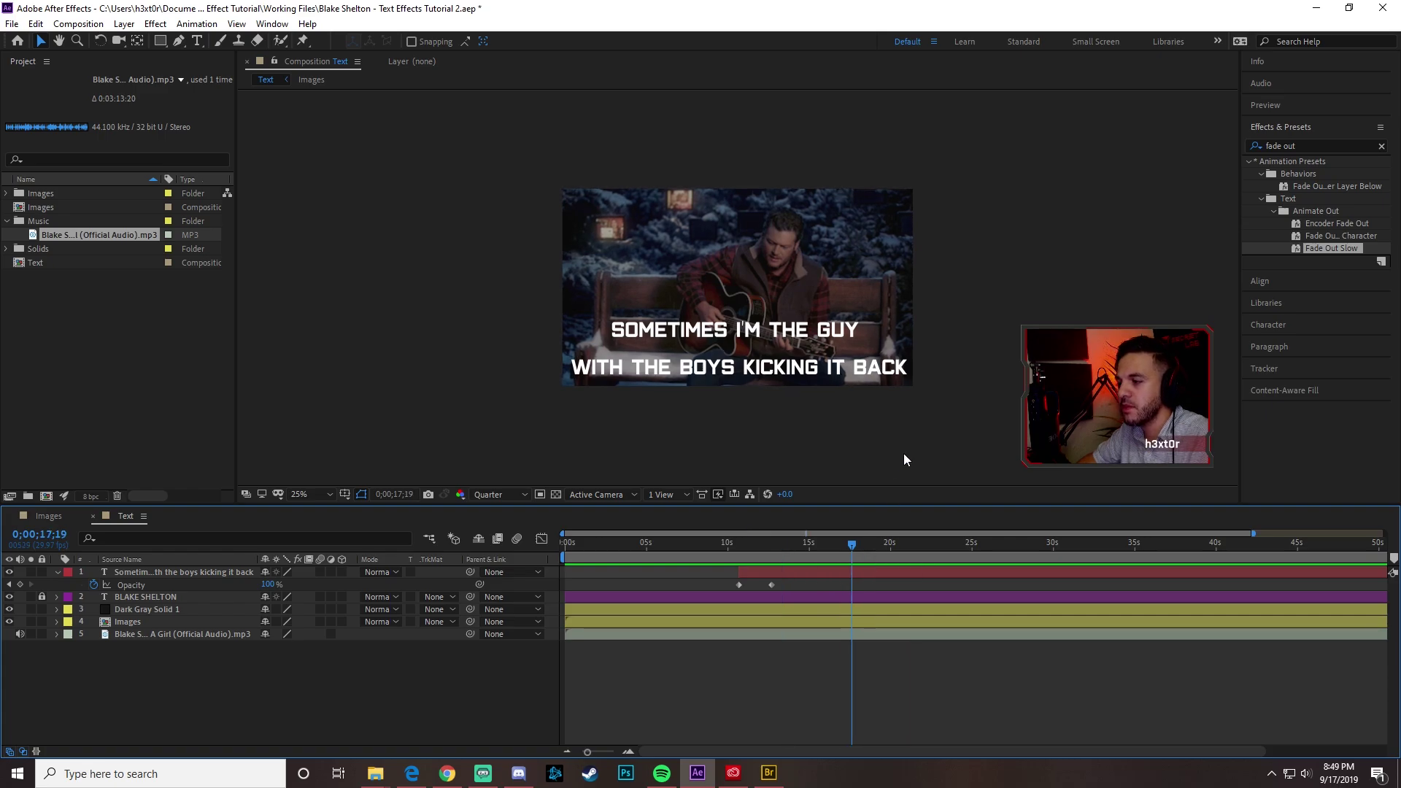
left_click_drag(1318, 249, 855, 570)
- Play the composition on from 0;00;17;19 to check the lyric's fade-out, stopping at 0;00;24;29
key("space")
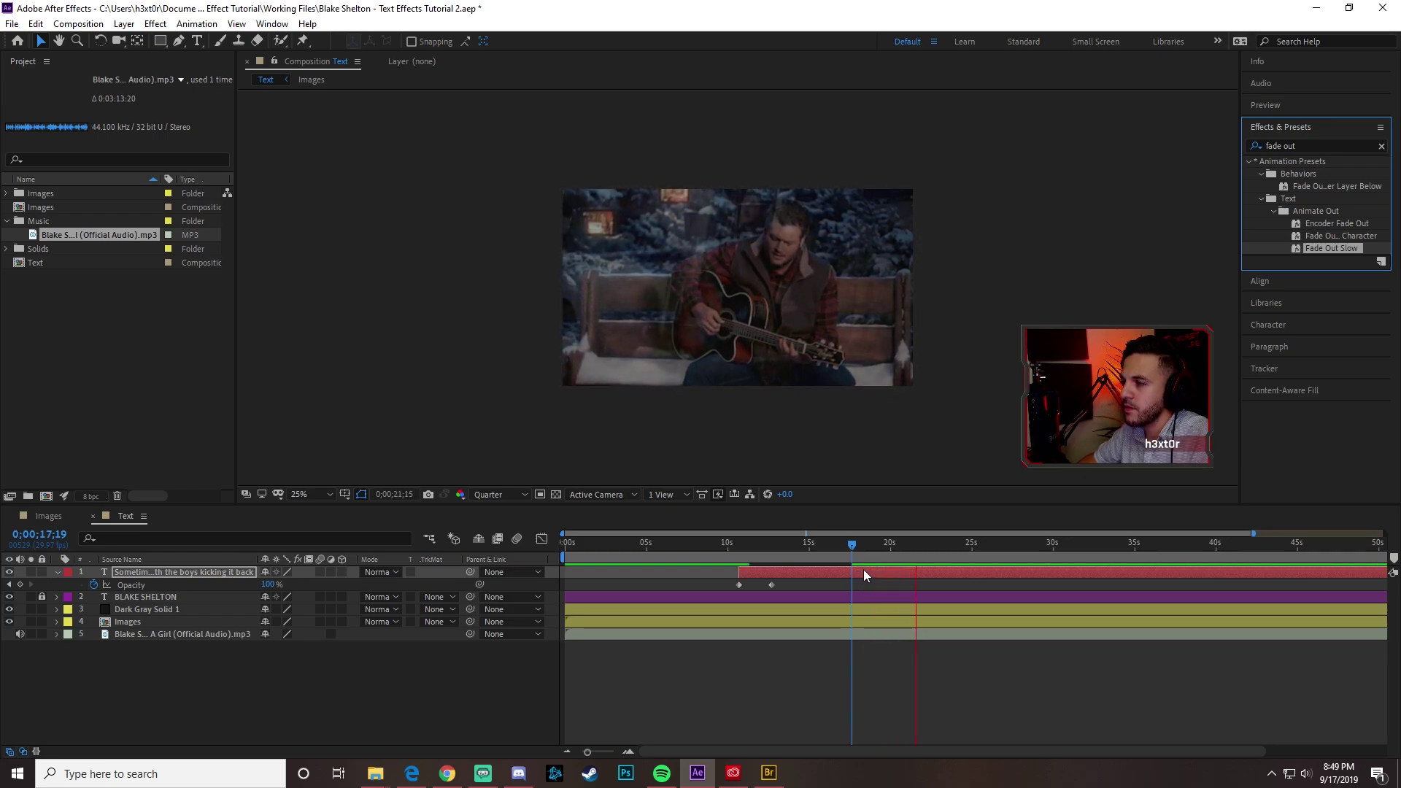
key("space")
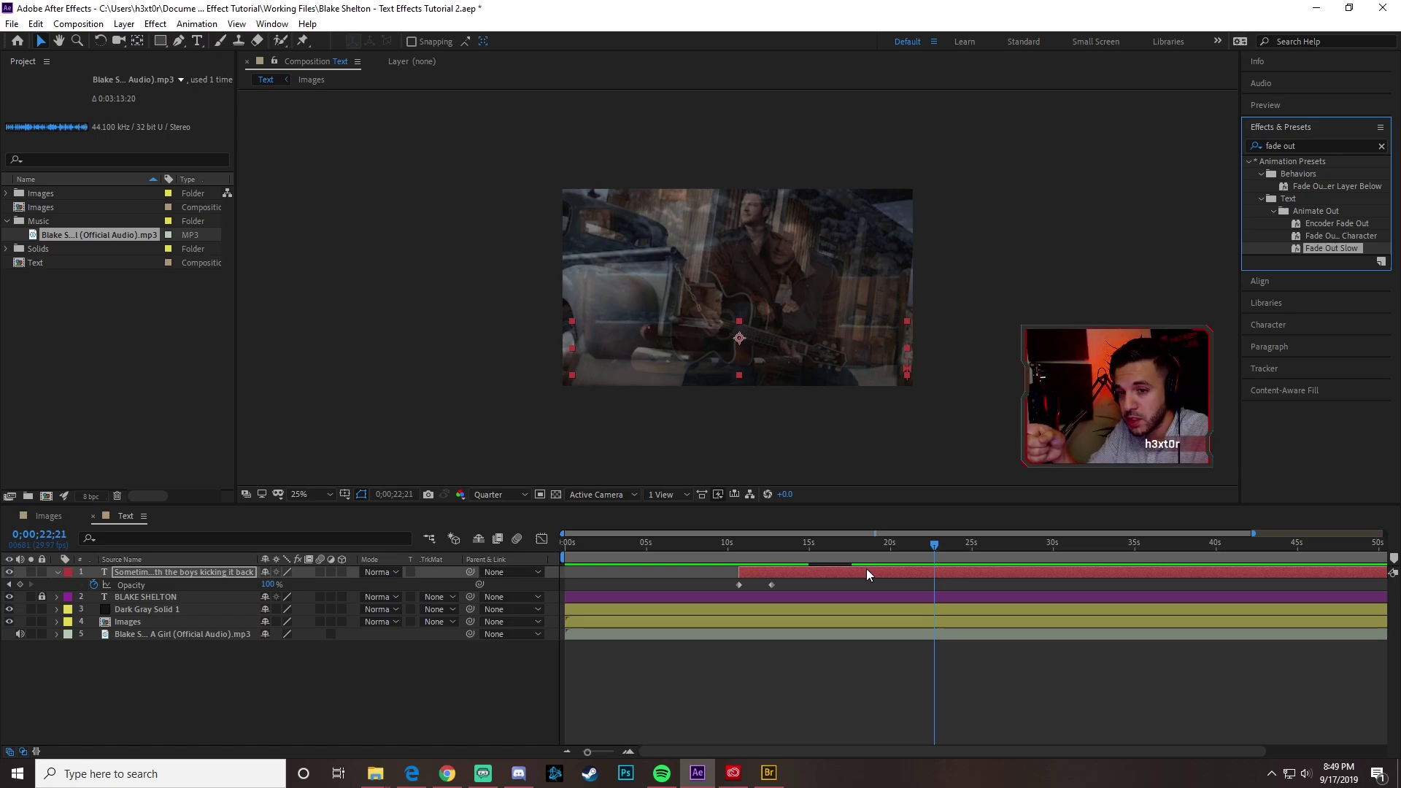
key("space")
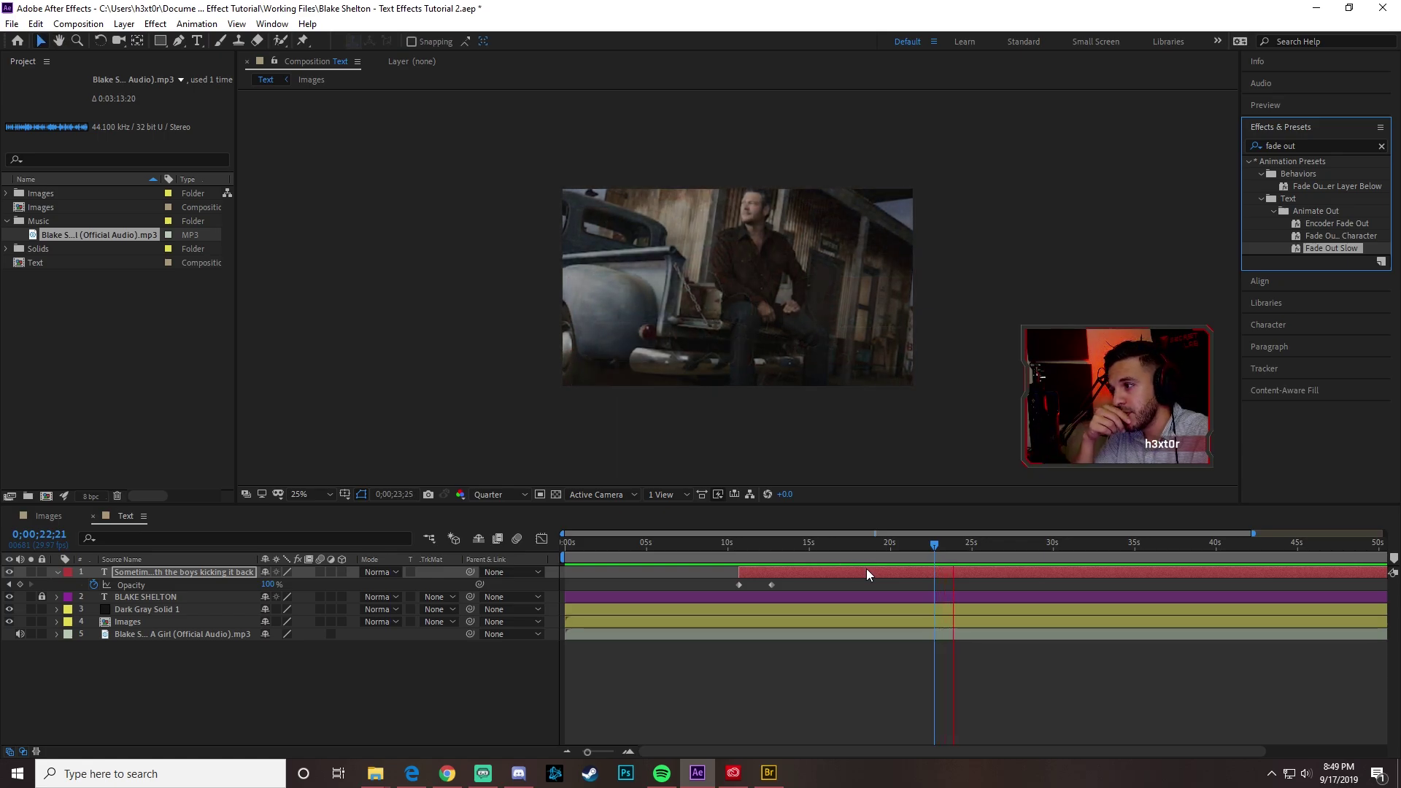
key("space")
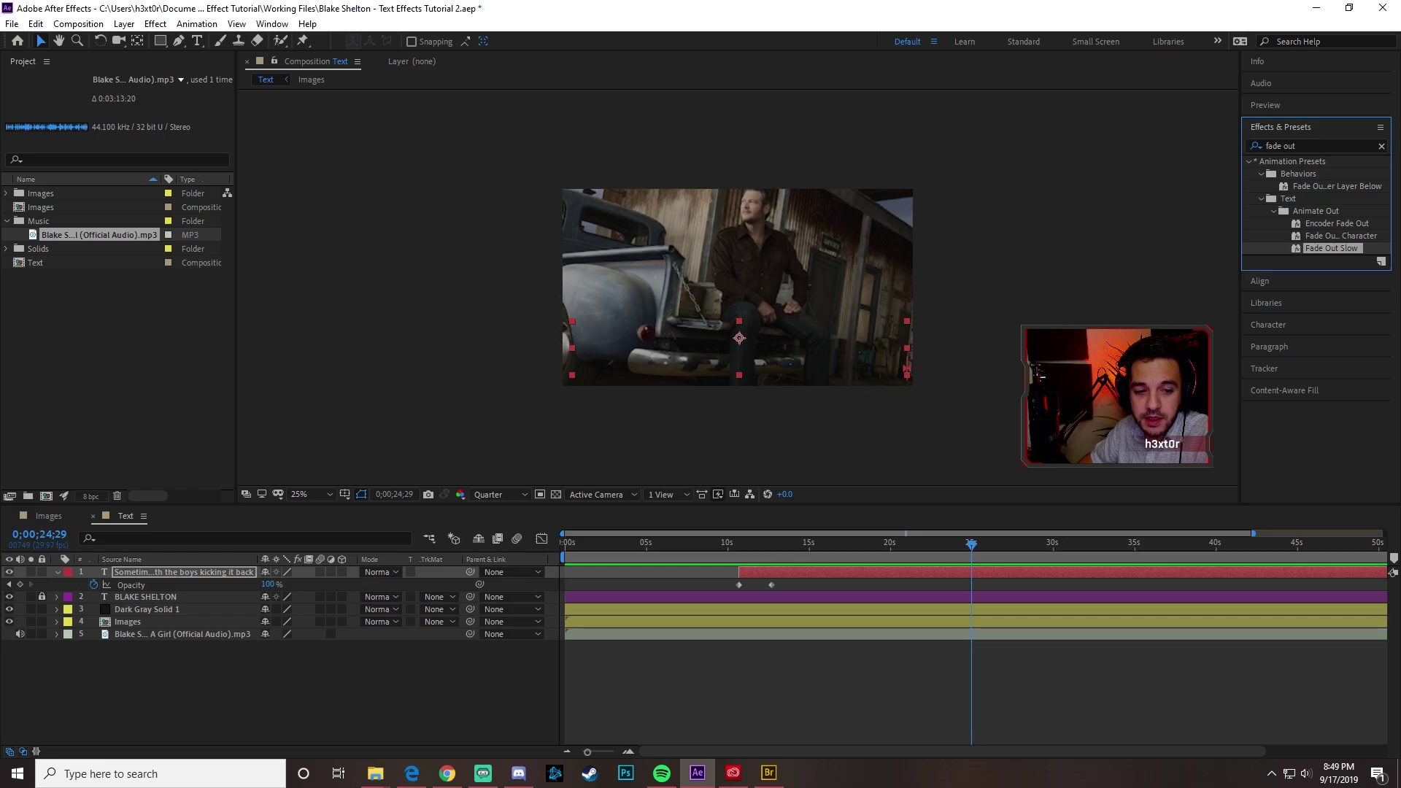
- Copy the lyric line "I might be the guy with an ice cold can, stirring up dust on some old farmland" from the browser and return to After Effects
key("alt+Tab")
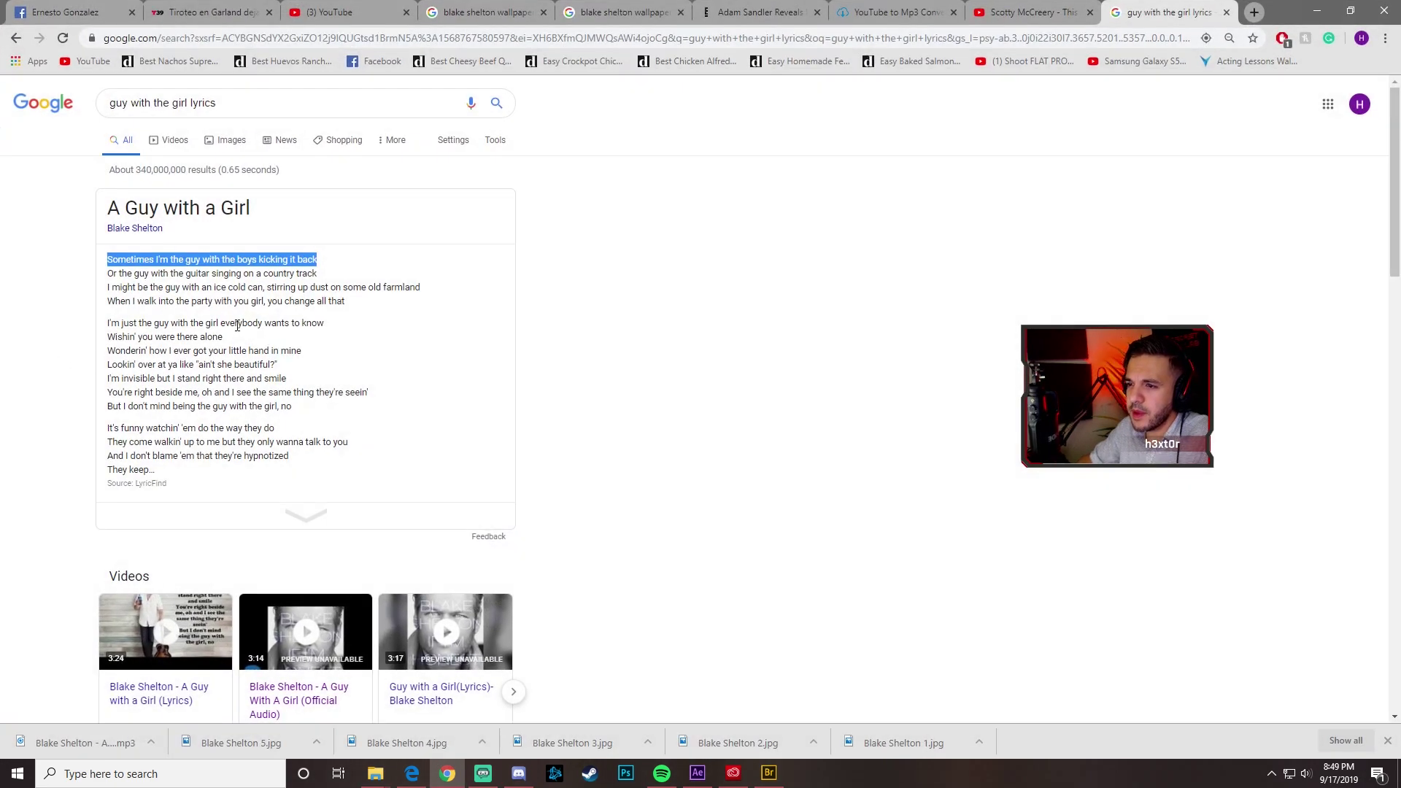
left_click_drag(108, 288, 440, 290)
right_click(412, 289)
left_click(455, 296)
left_click(698, 775)
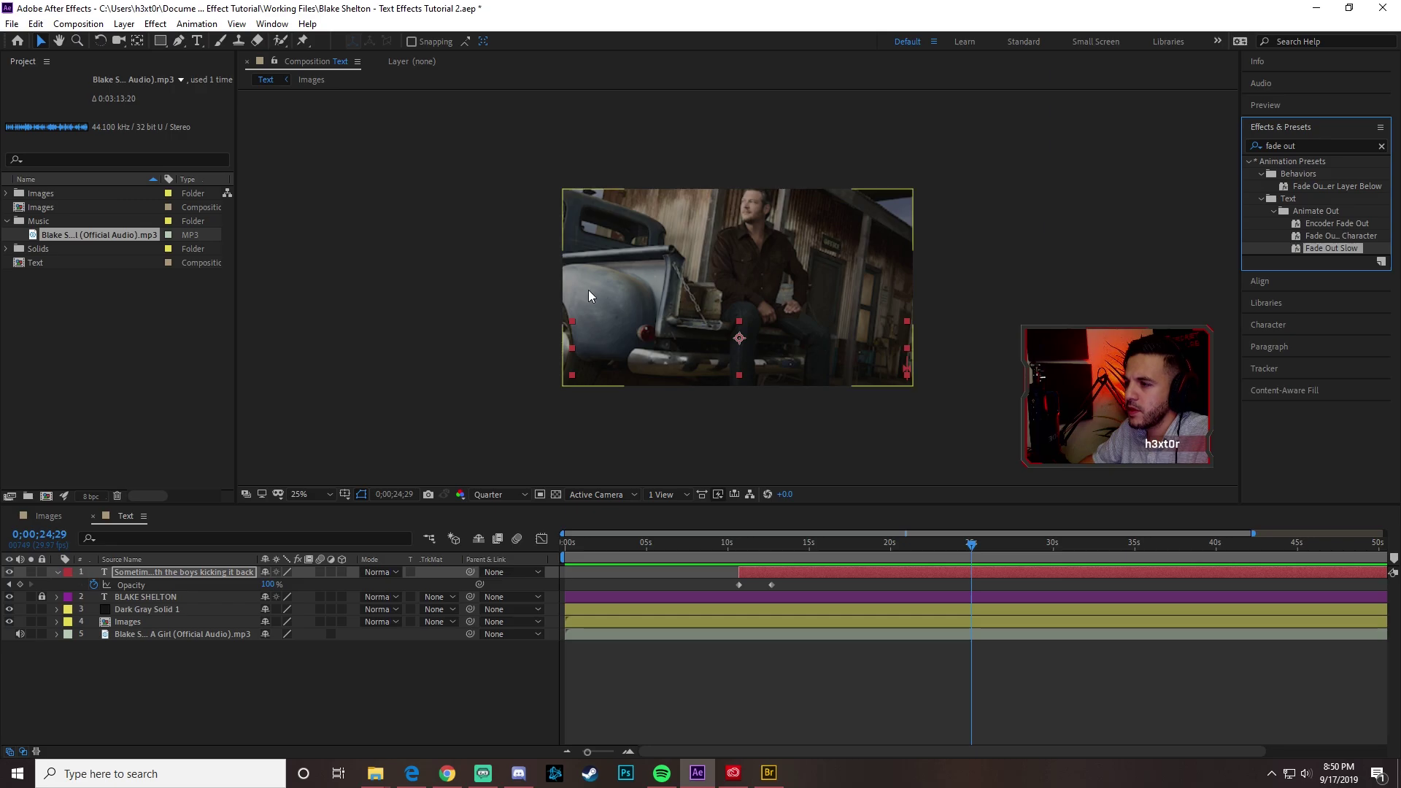
- Lock the first lyric layer and paste the copied lyric line into a new text layer at 0;00;24;29
left_click(41, 571)
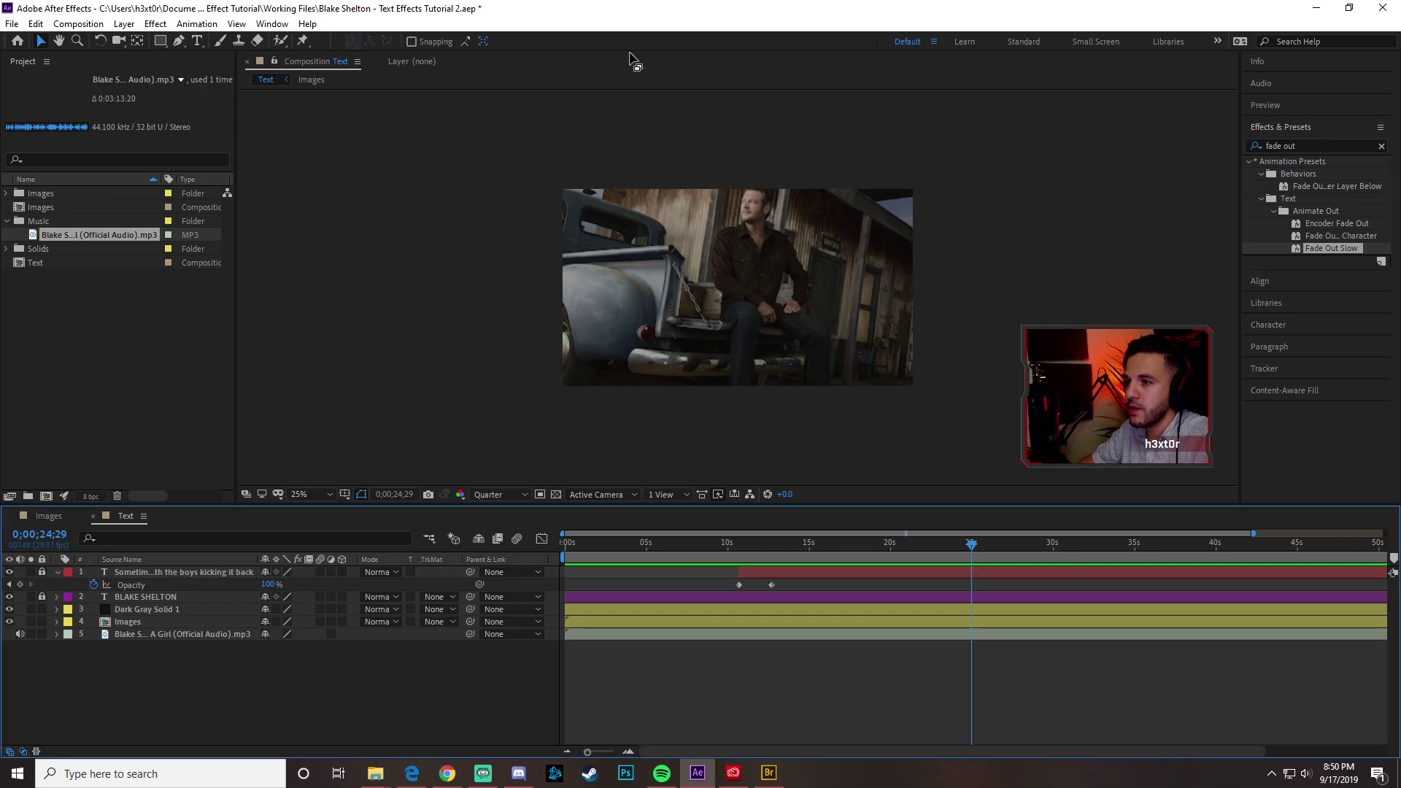
left_click(202, 42)
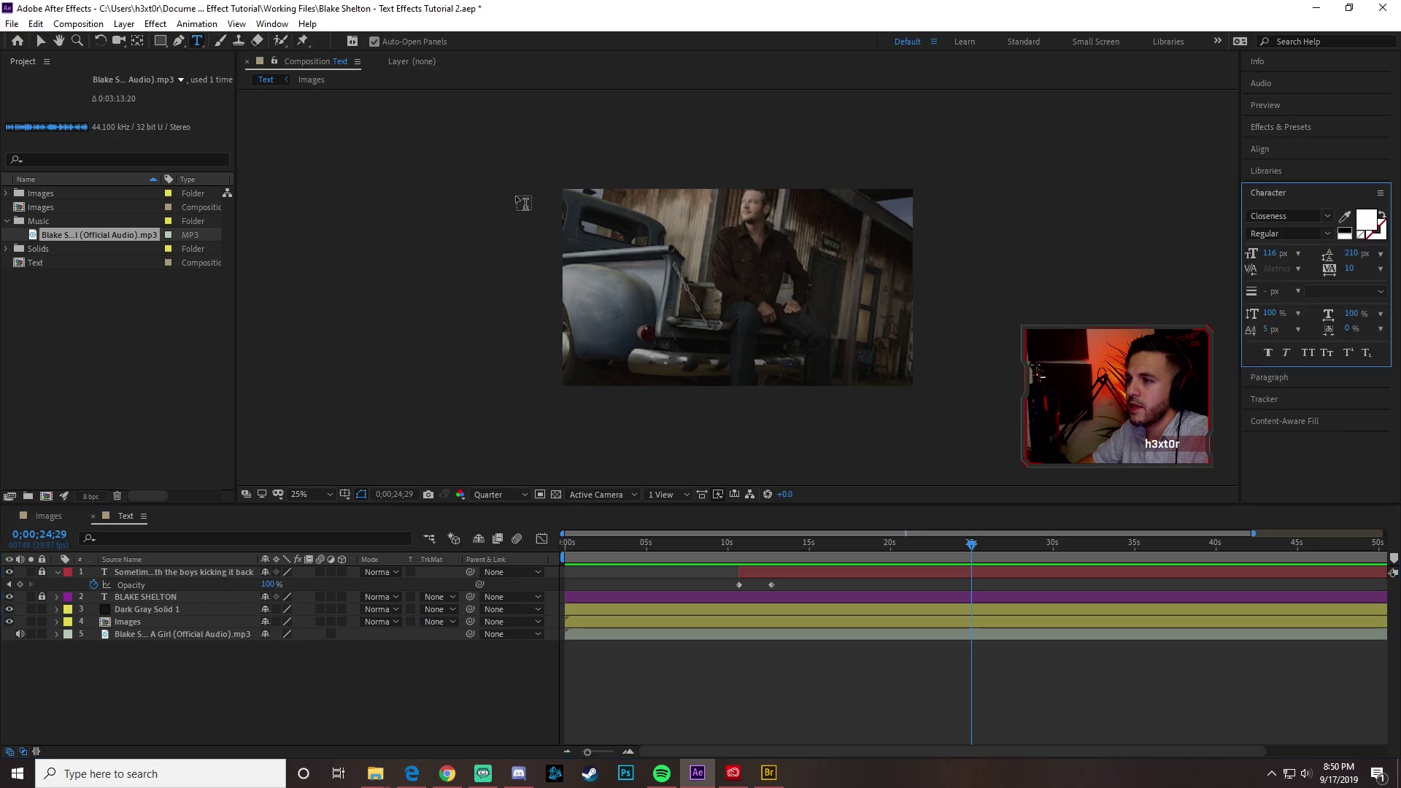
left_click(600, 286)
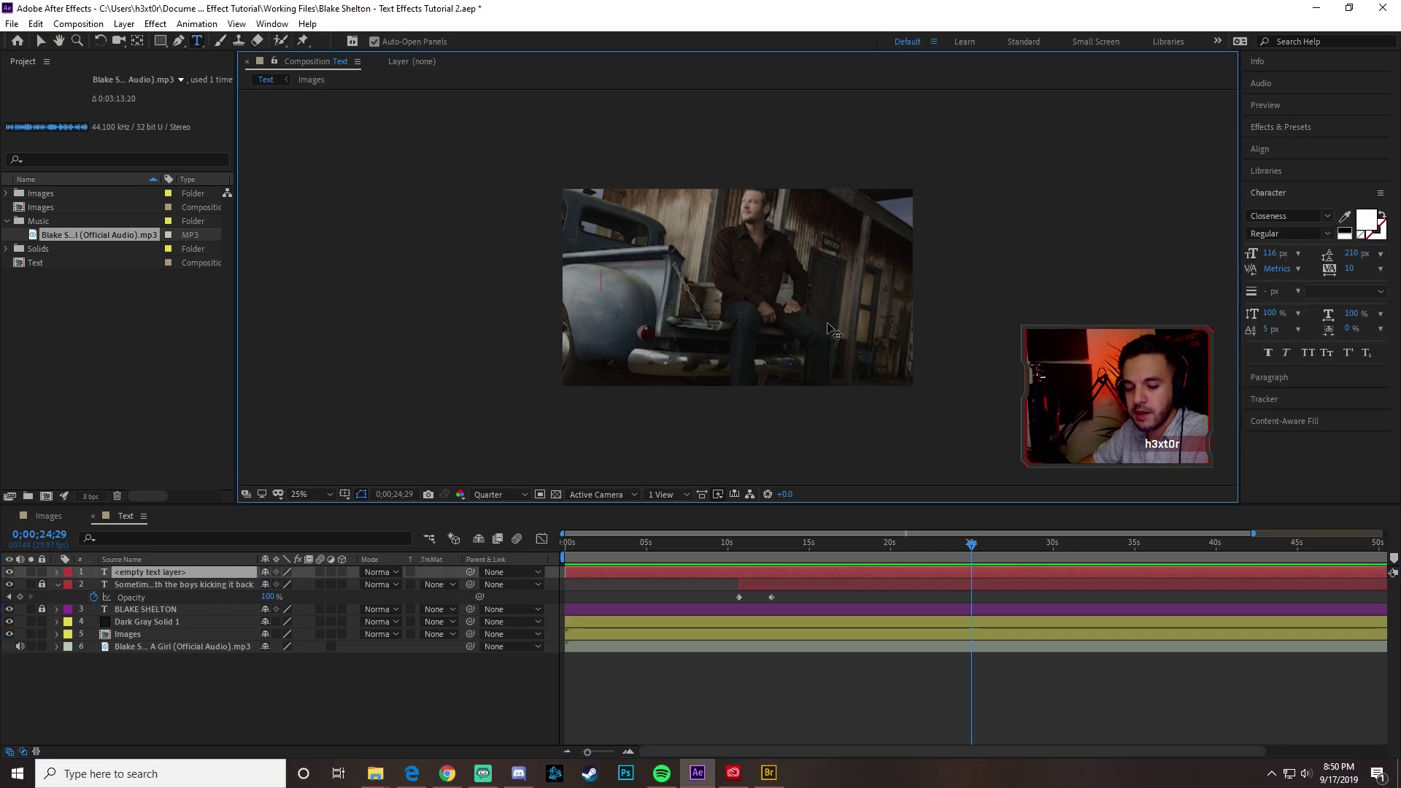
key("ctrl+v")
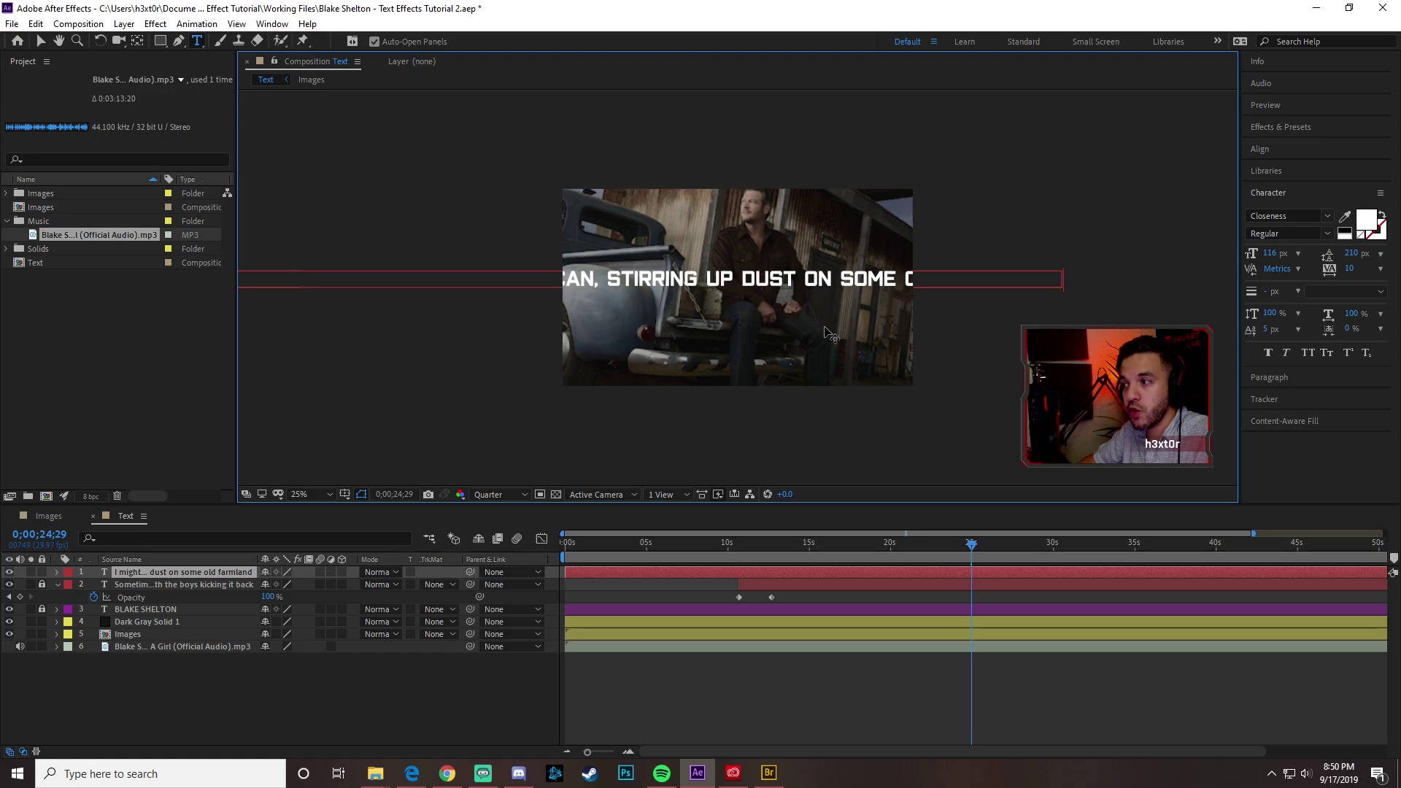
- Change the font of the whole new lyric line to BigNoodleTitling
key("ctrl+a")
left_click(1321, 216)
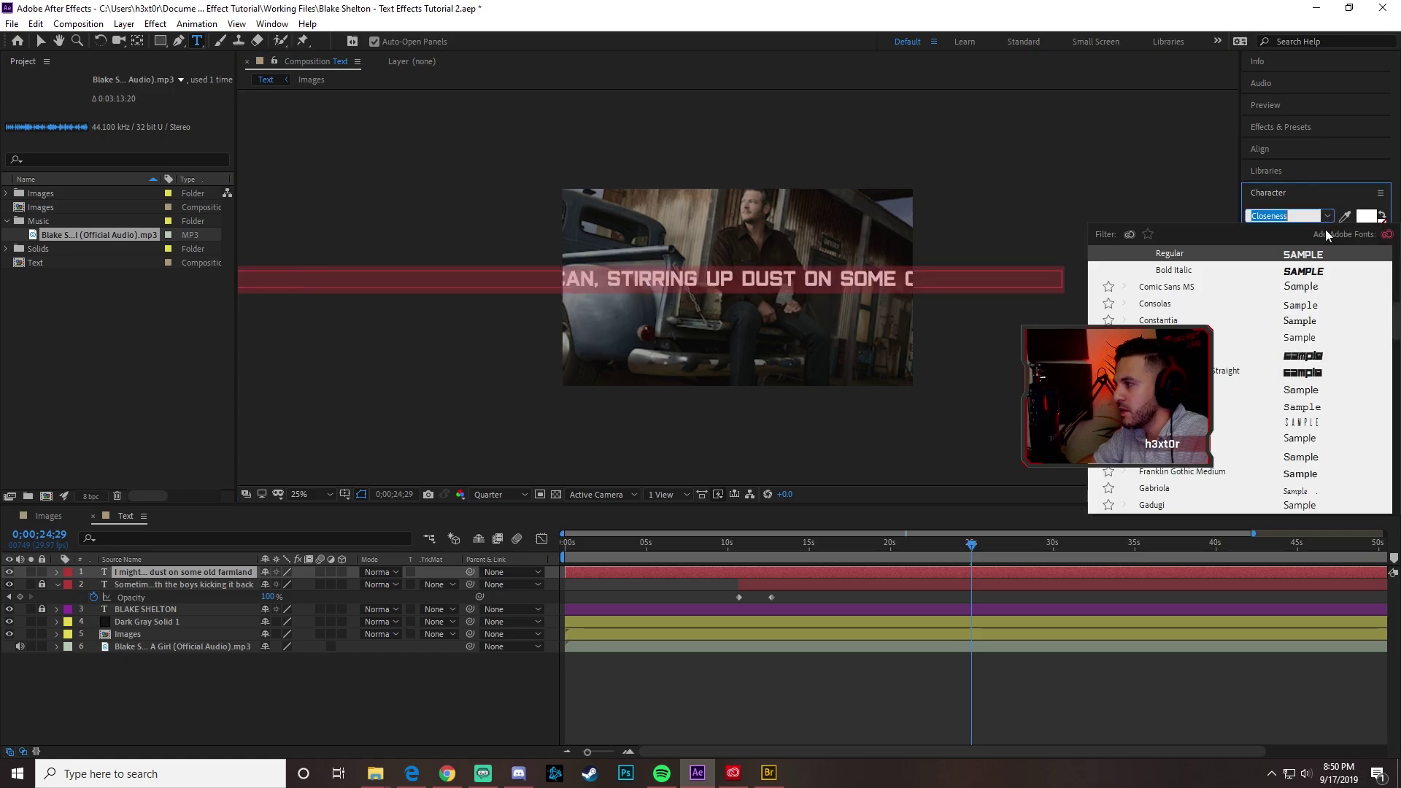
scroll(1277, 305, "up", 2)
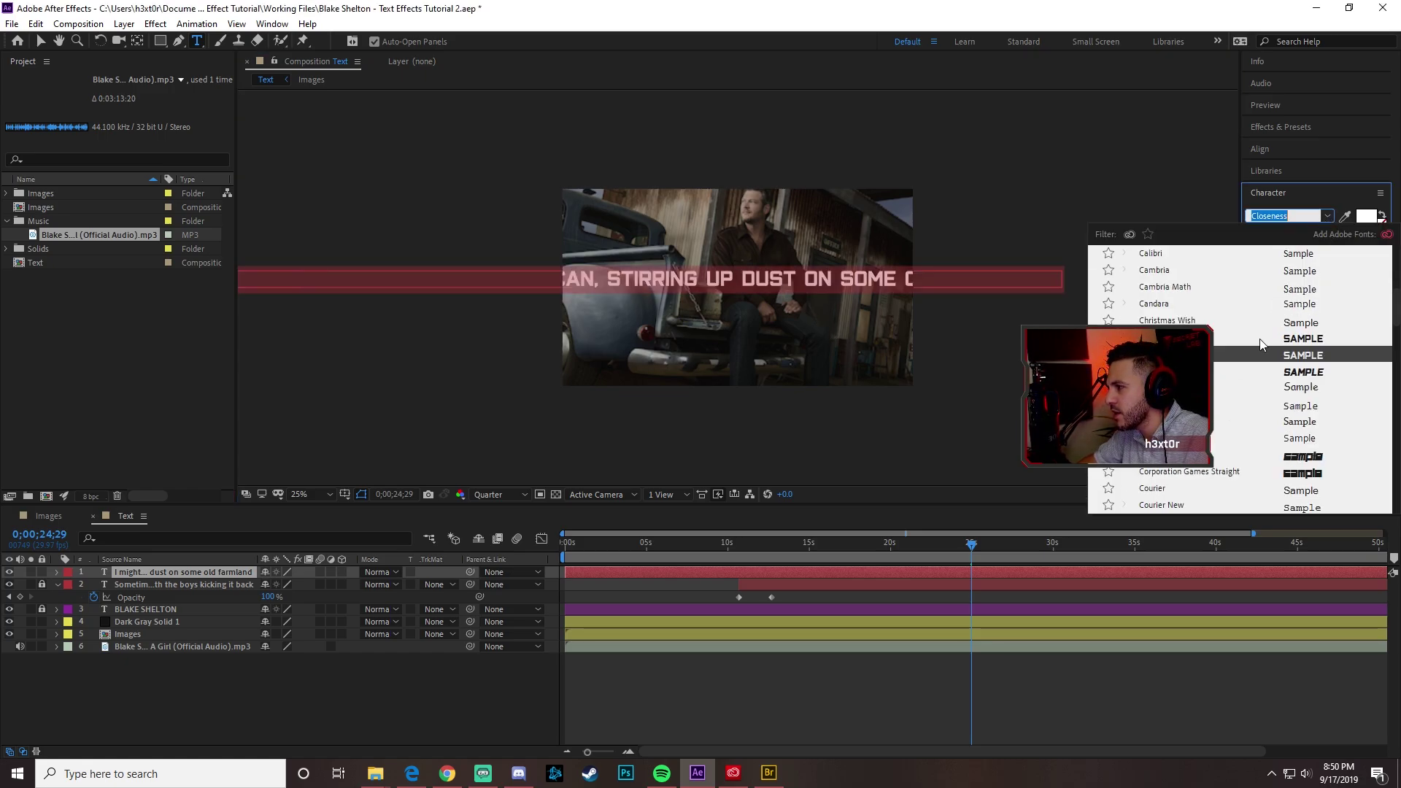
scroll(1262, 345, "up", 5)
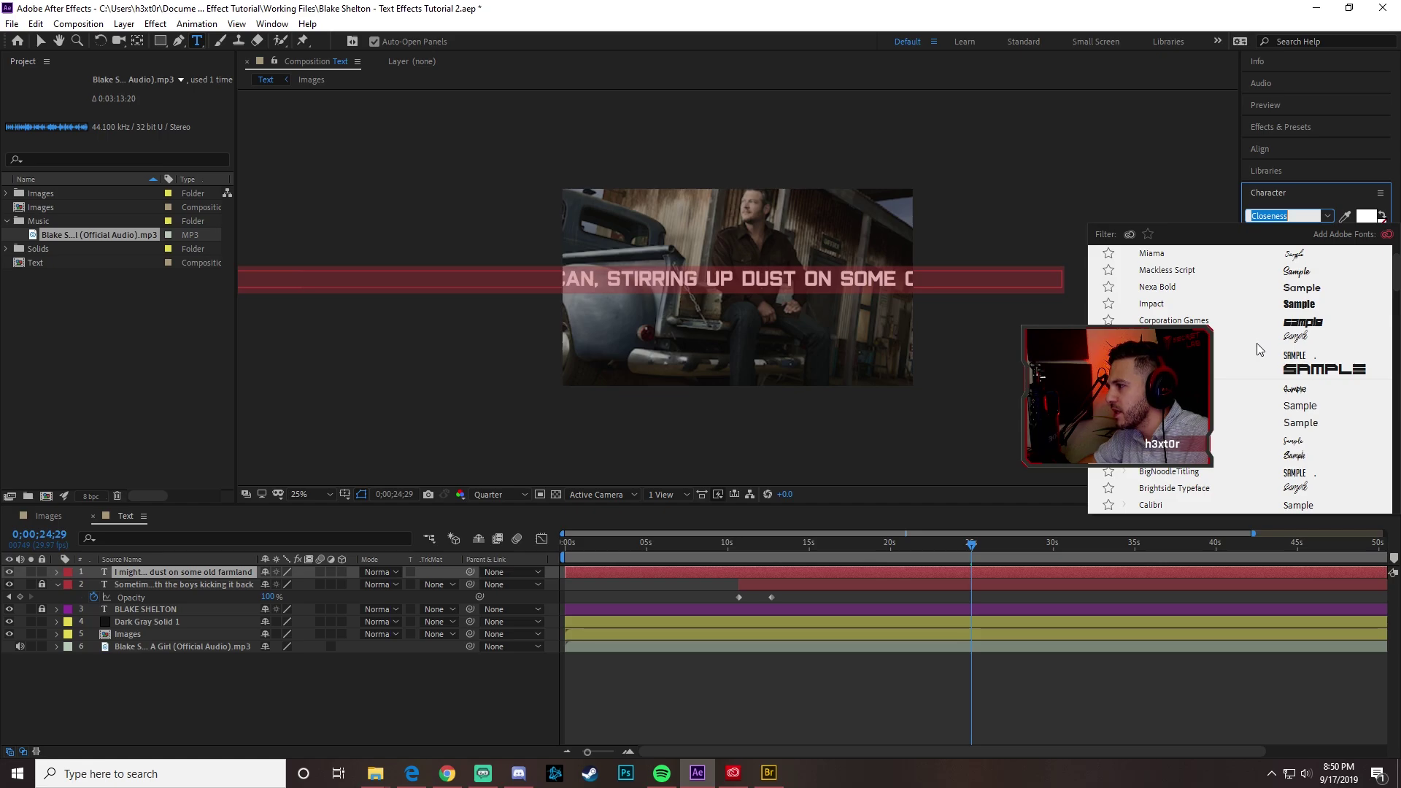
left_click(1204, 473)
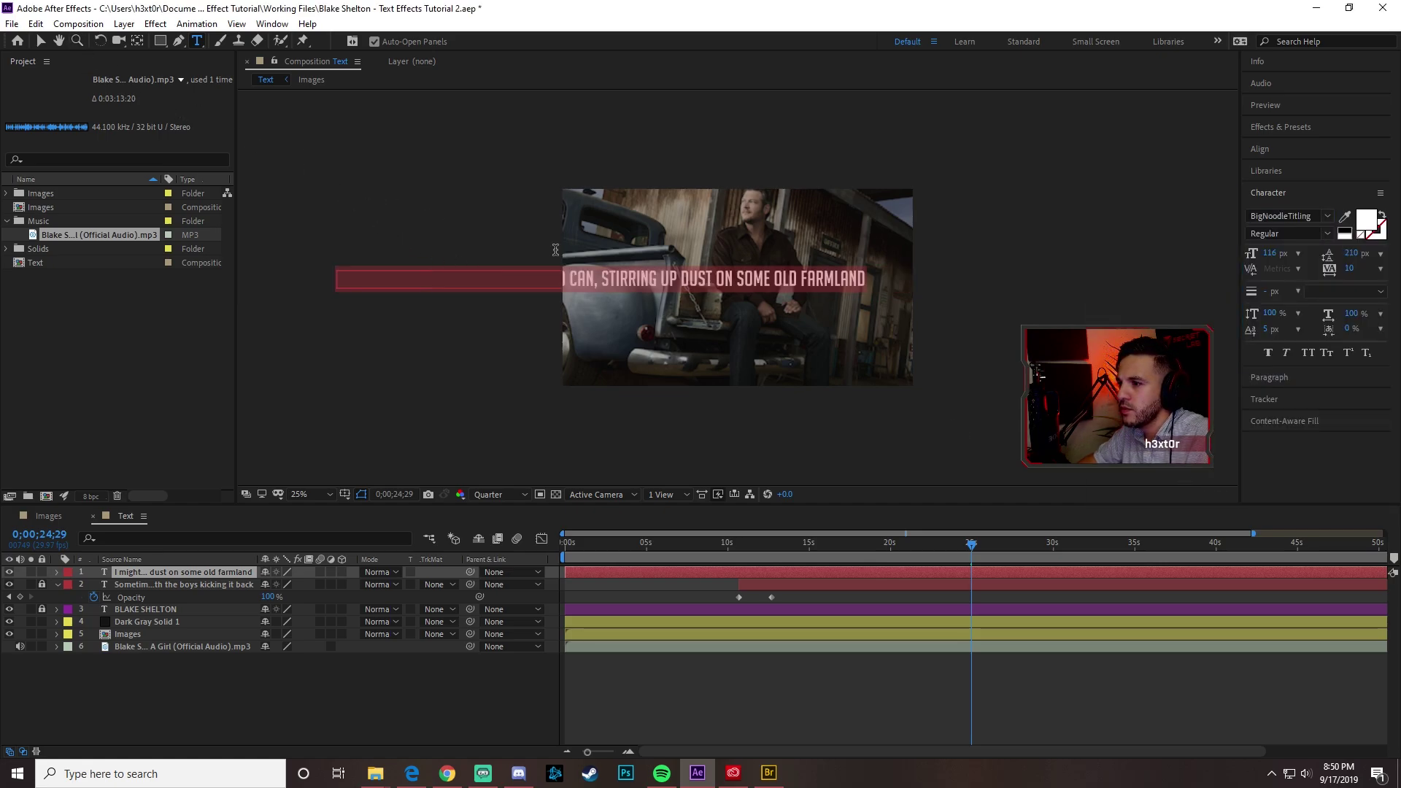
- Break the new lyric into two lines before "stirring" and move the text to the middle of the frame
left_click(610, 279)
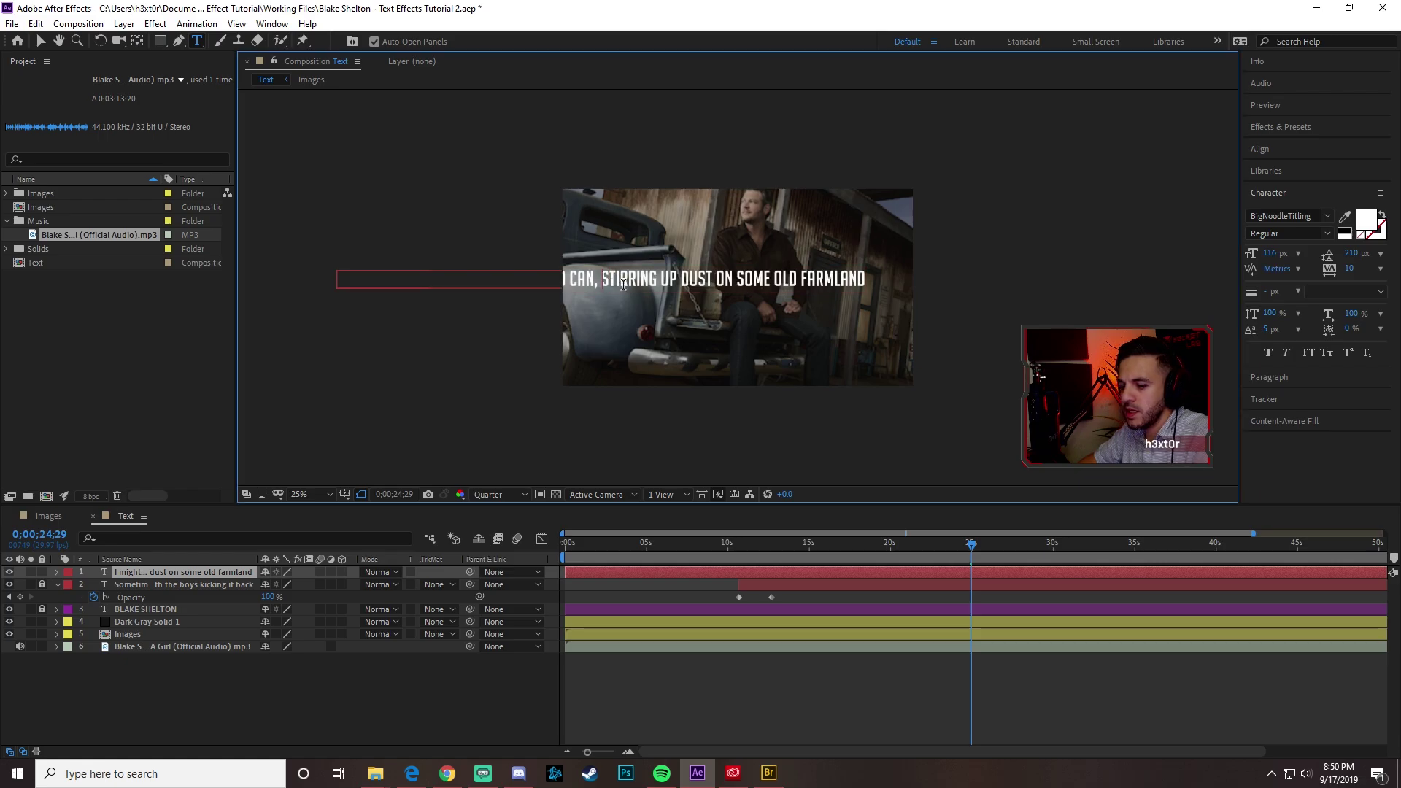
key("Return")
left_click(40, 41)
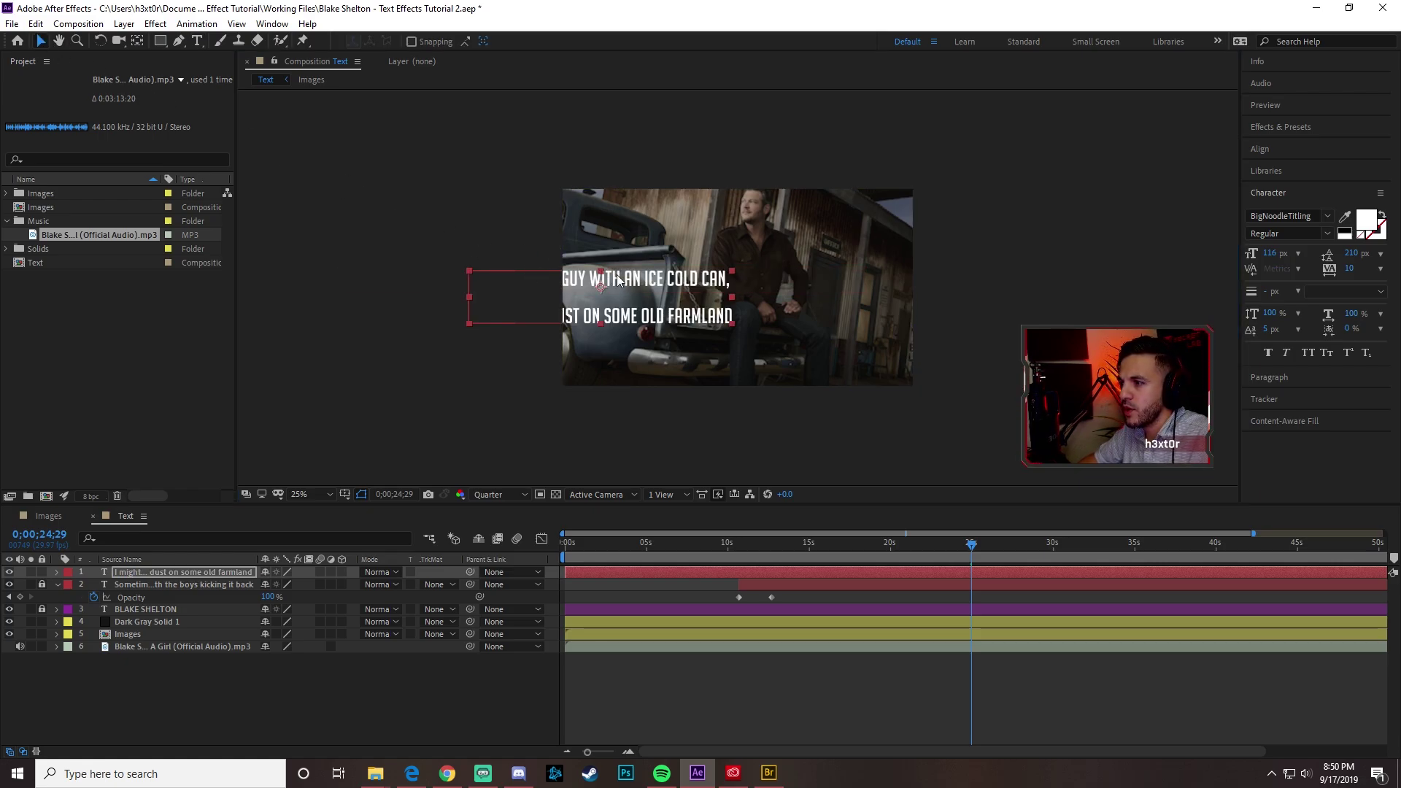
left_click_drag(770, 259, 760, 262)
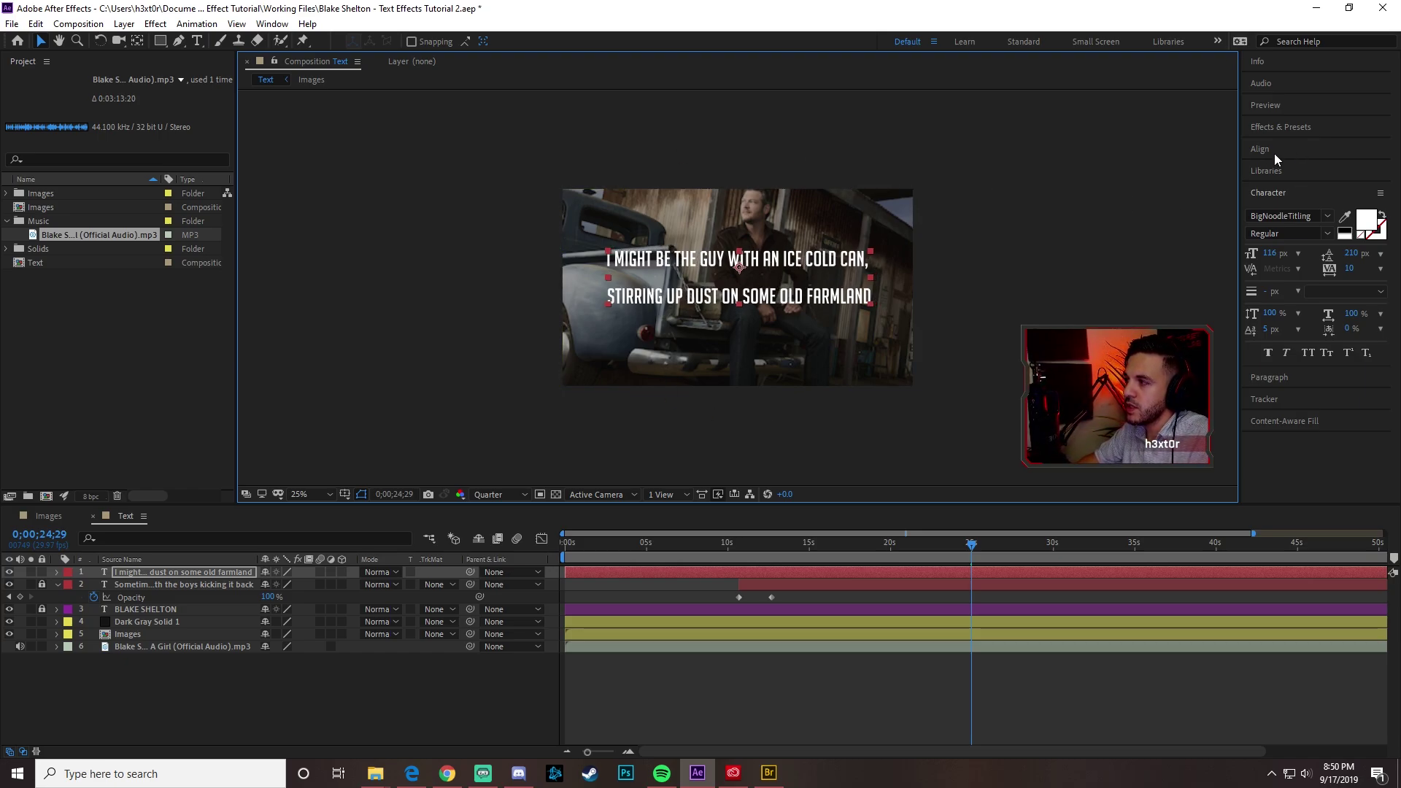
- Try left and right paragraph alignment on the two-line lyric and return it to centred text
left_click(1261, 149)
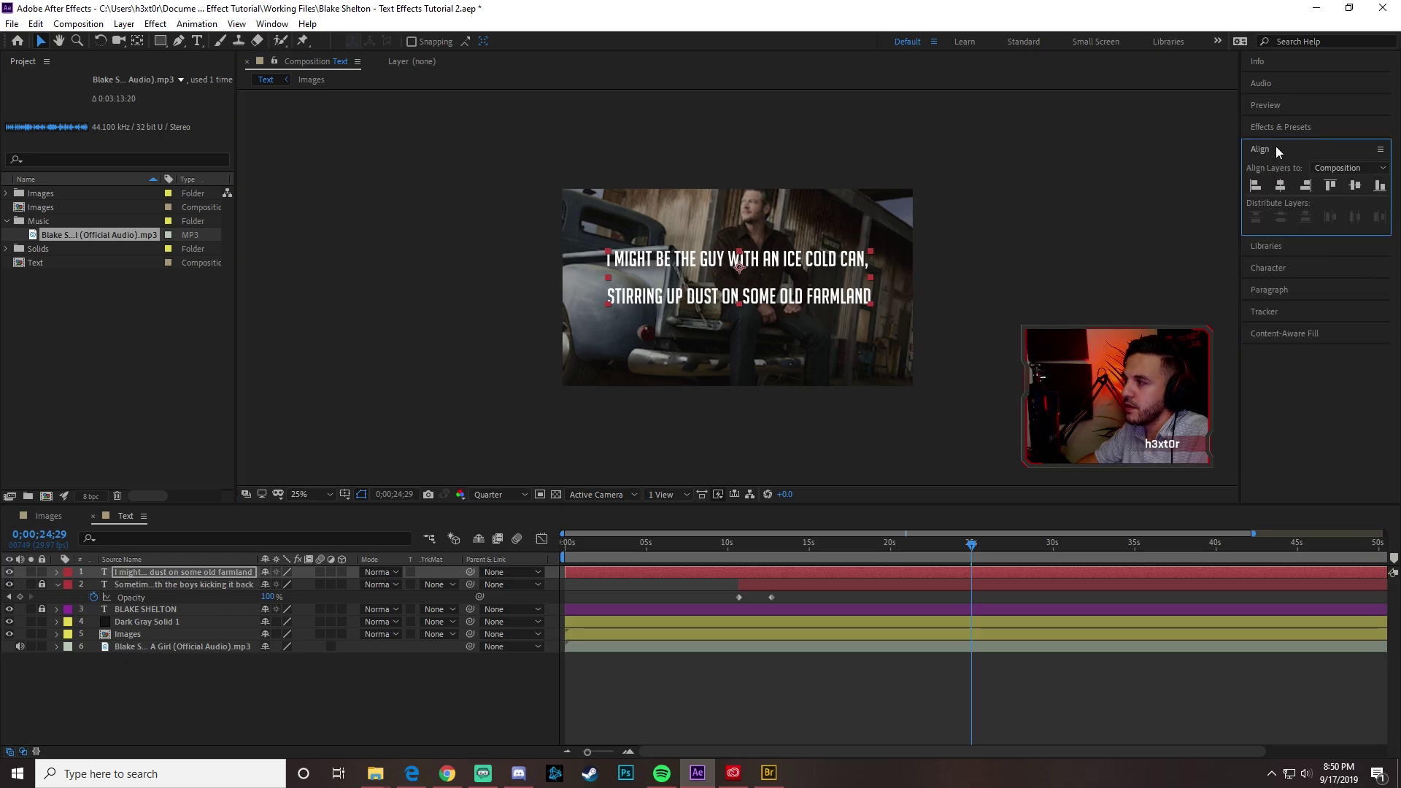
left_click(1276, 151)
left_click(1272, 216)
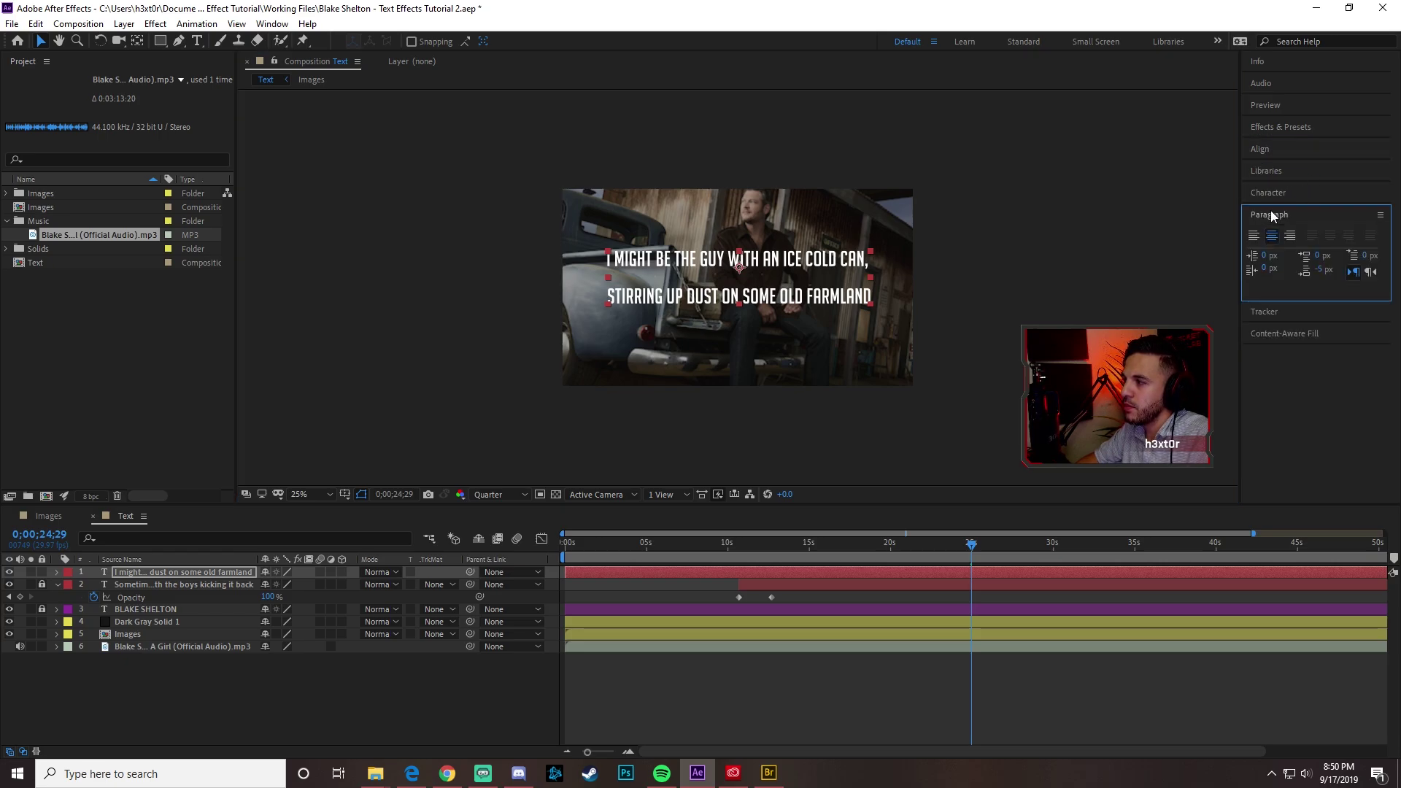
left_click(1253, 235)
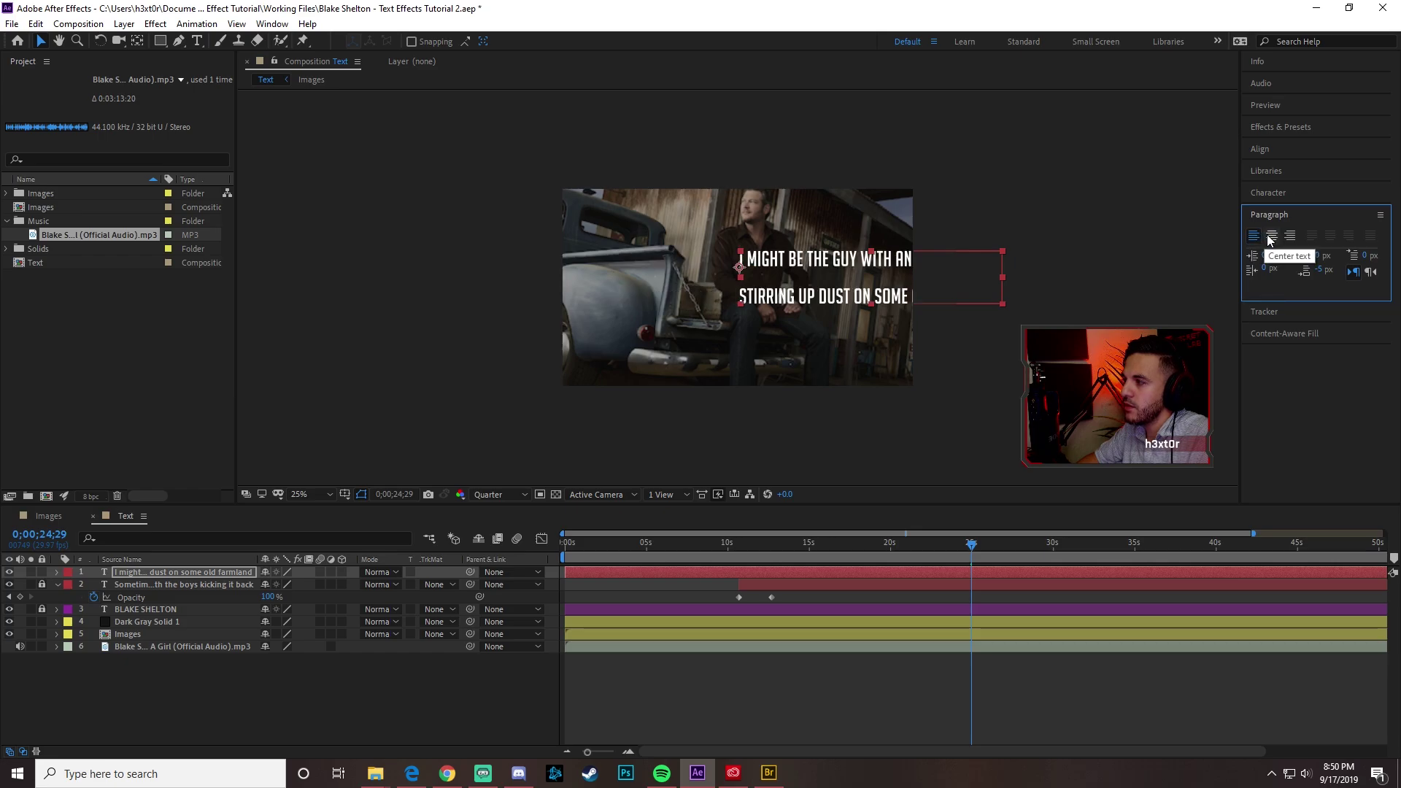
left_click(1271, 236)
left_click(1290, 235)
left_click(1254, 236)
left_click(1272, 237)
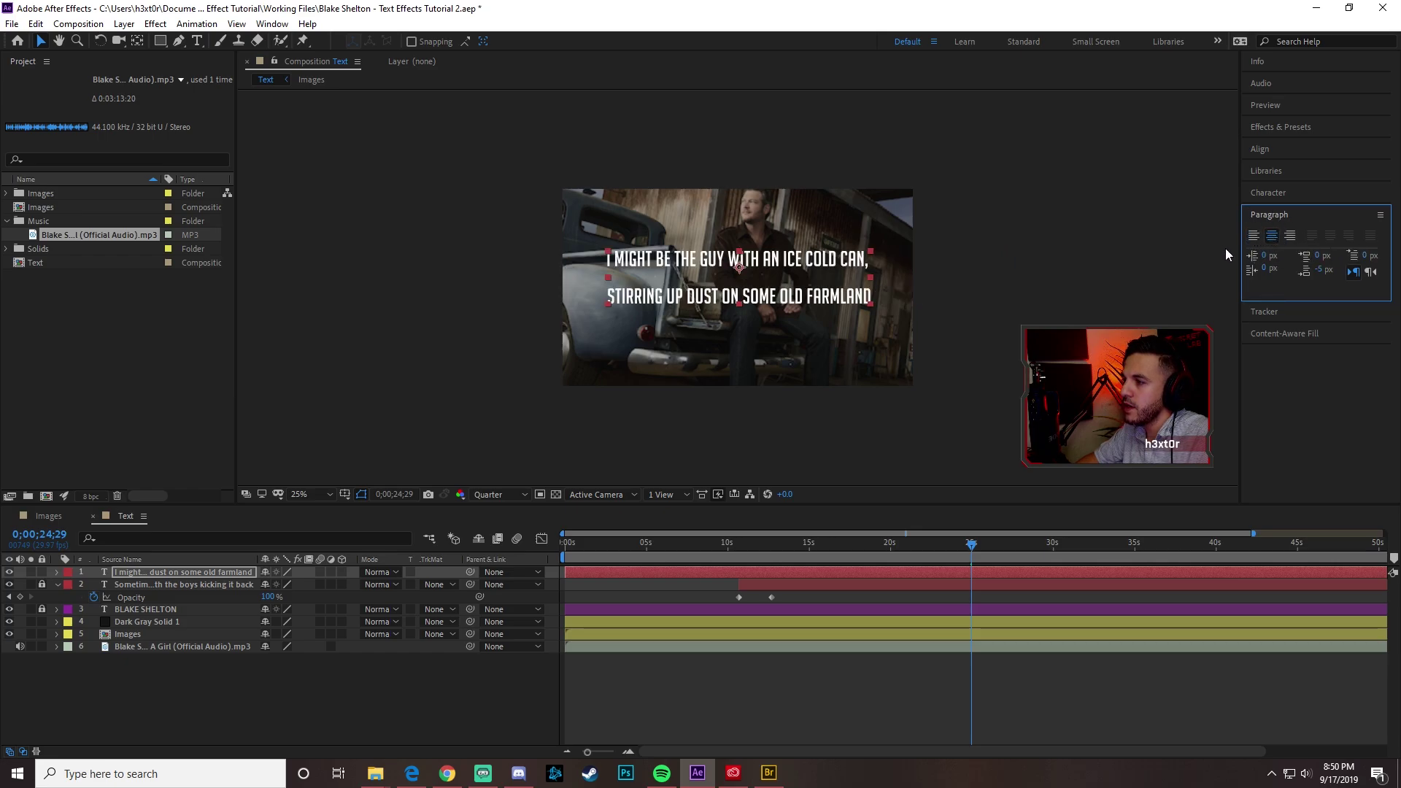
- Move the two-line lyric down to the lower part of the frame, keeping it roughly centred horizontally
left_click(1276, 172)
left_click(1278, 150)
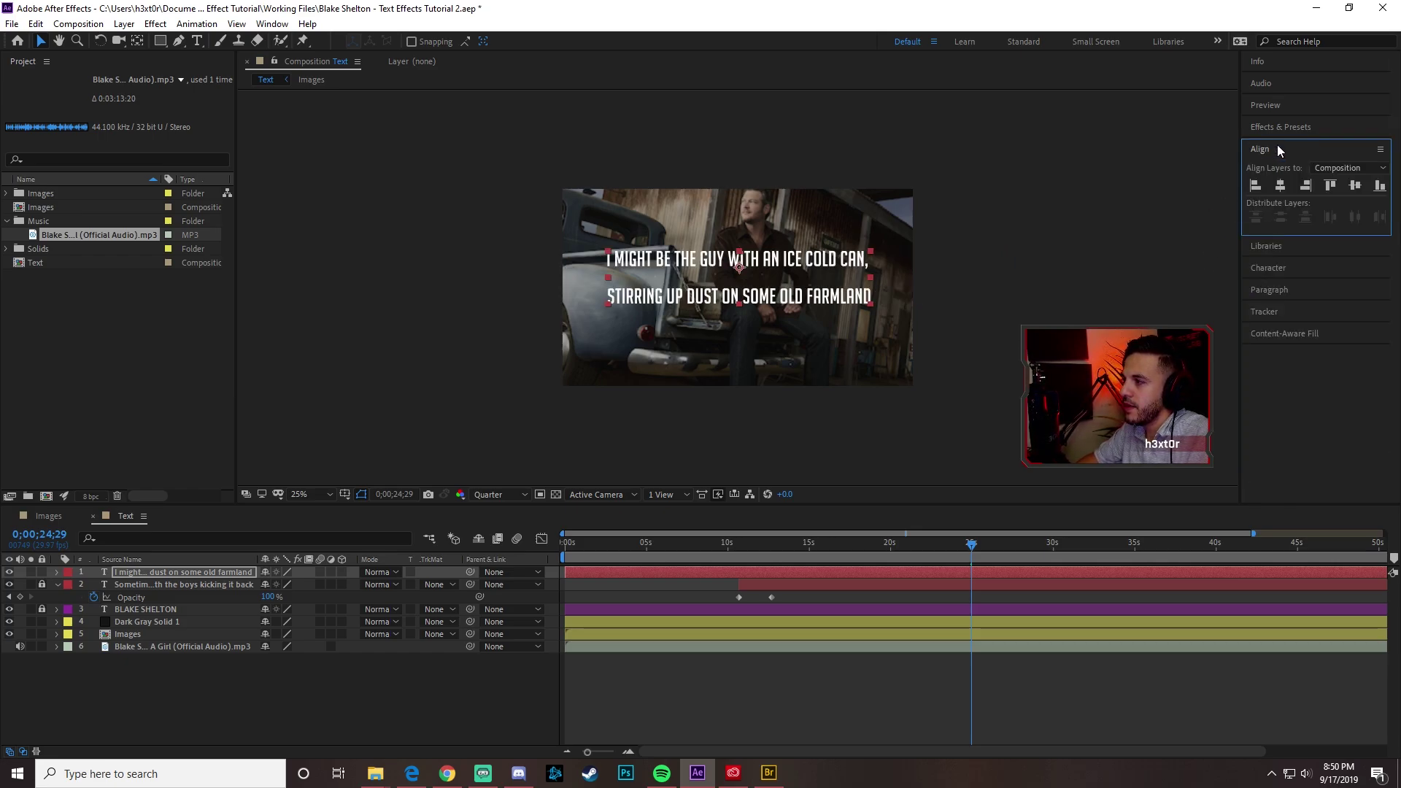
left_click(1270, 270)
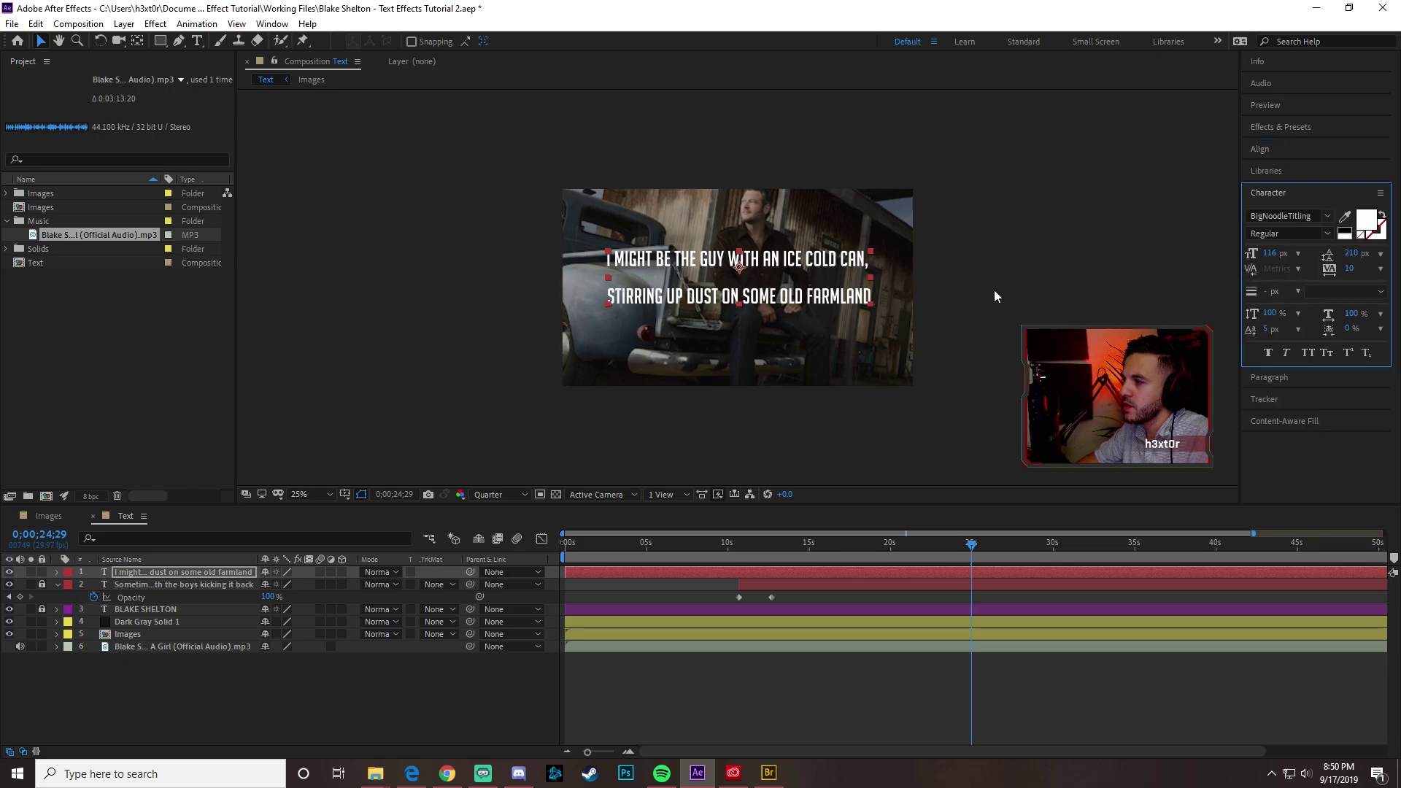
left_click_drag(715, 261, 718, 329)
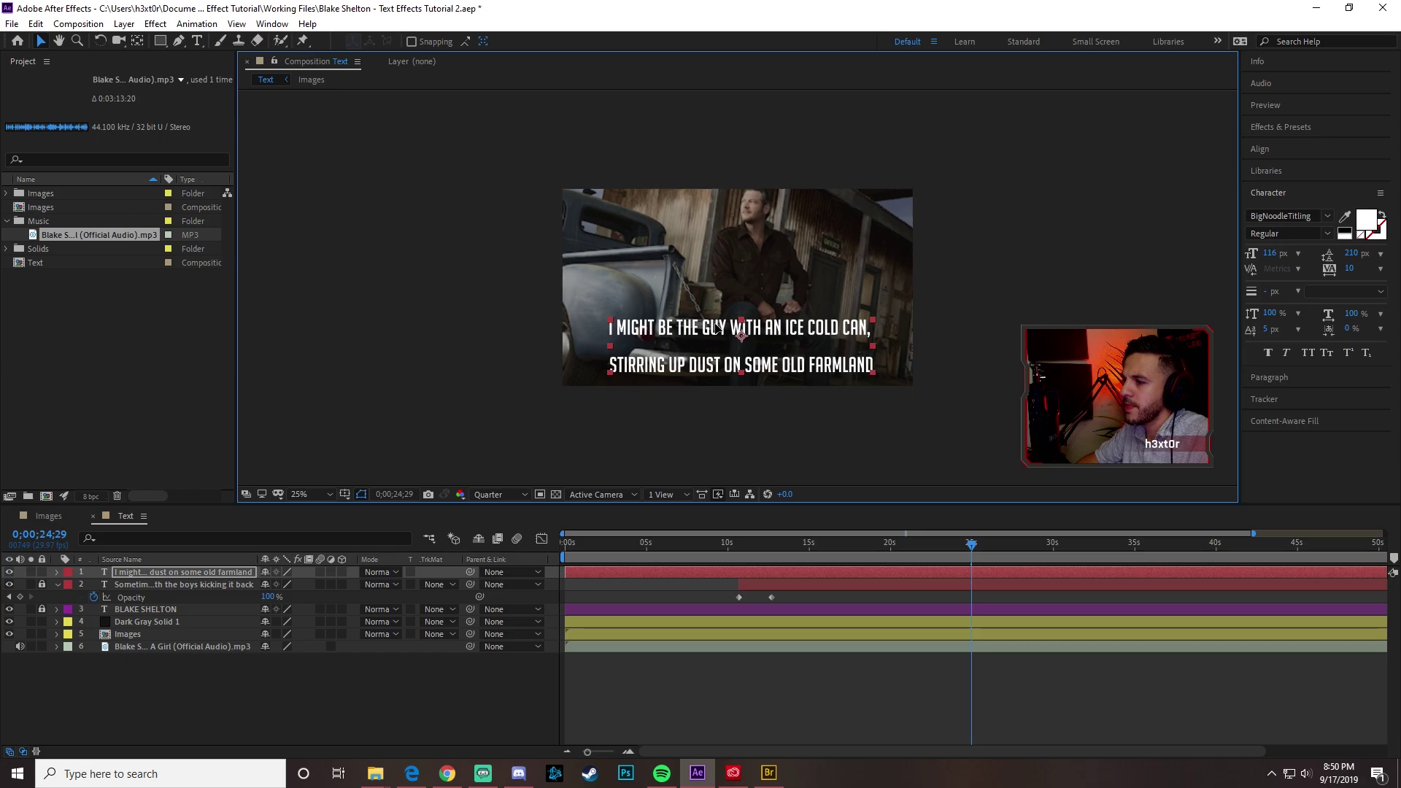
- Switch to Adobe Bridge and preview the flutter, fly-down, bouncing and rotate text presets in the 3D Text folder
left_click(768, 773)
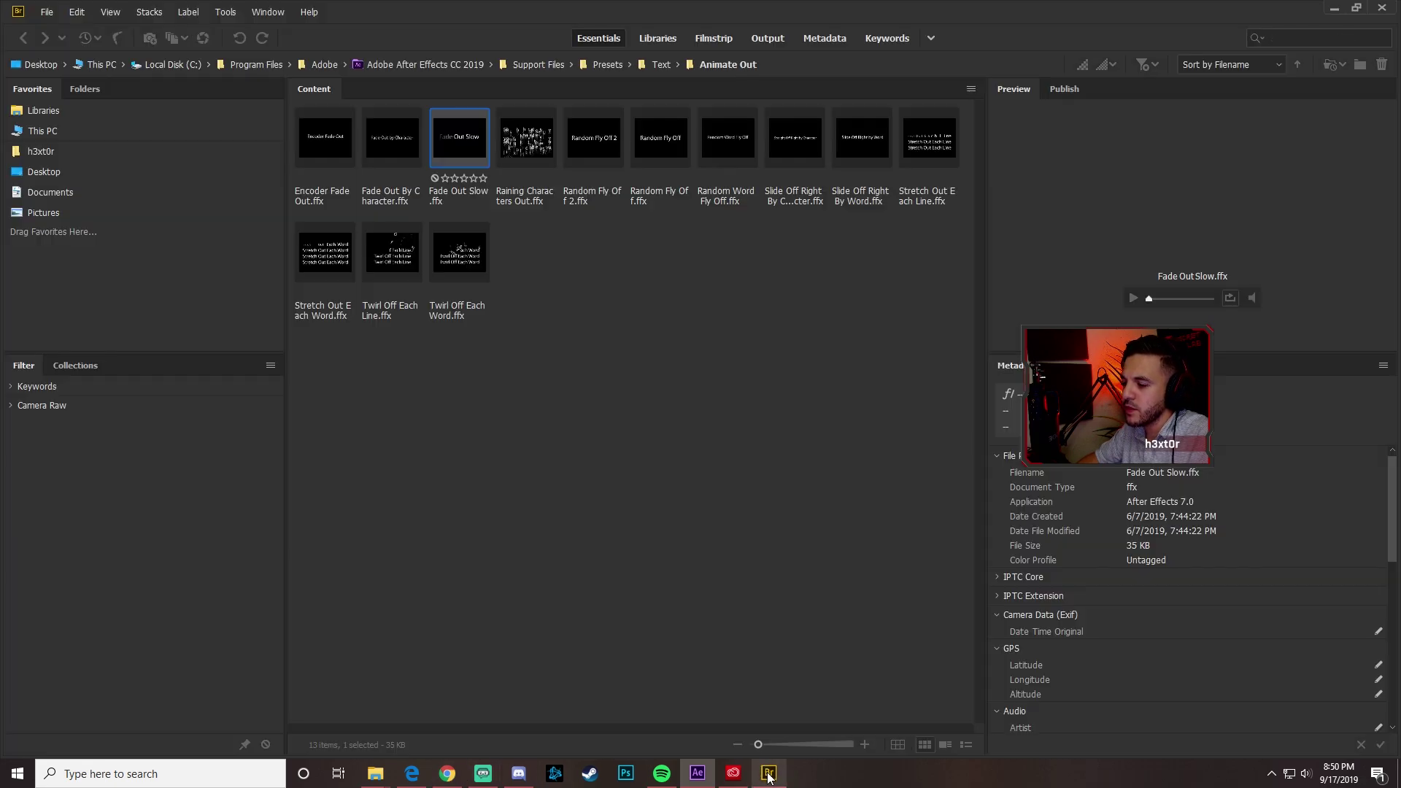
left_click(660, 64)
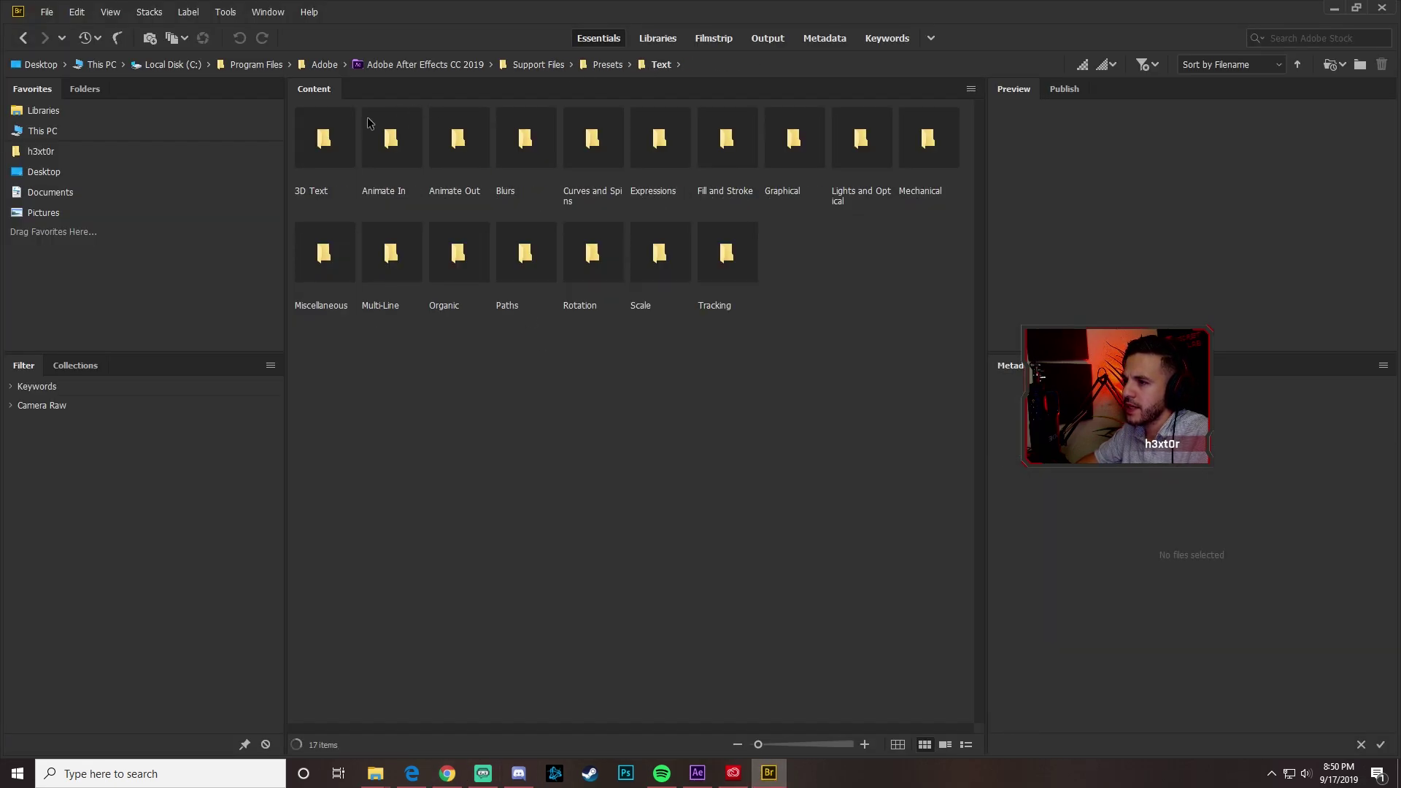
double_click(324, 138)
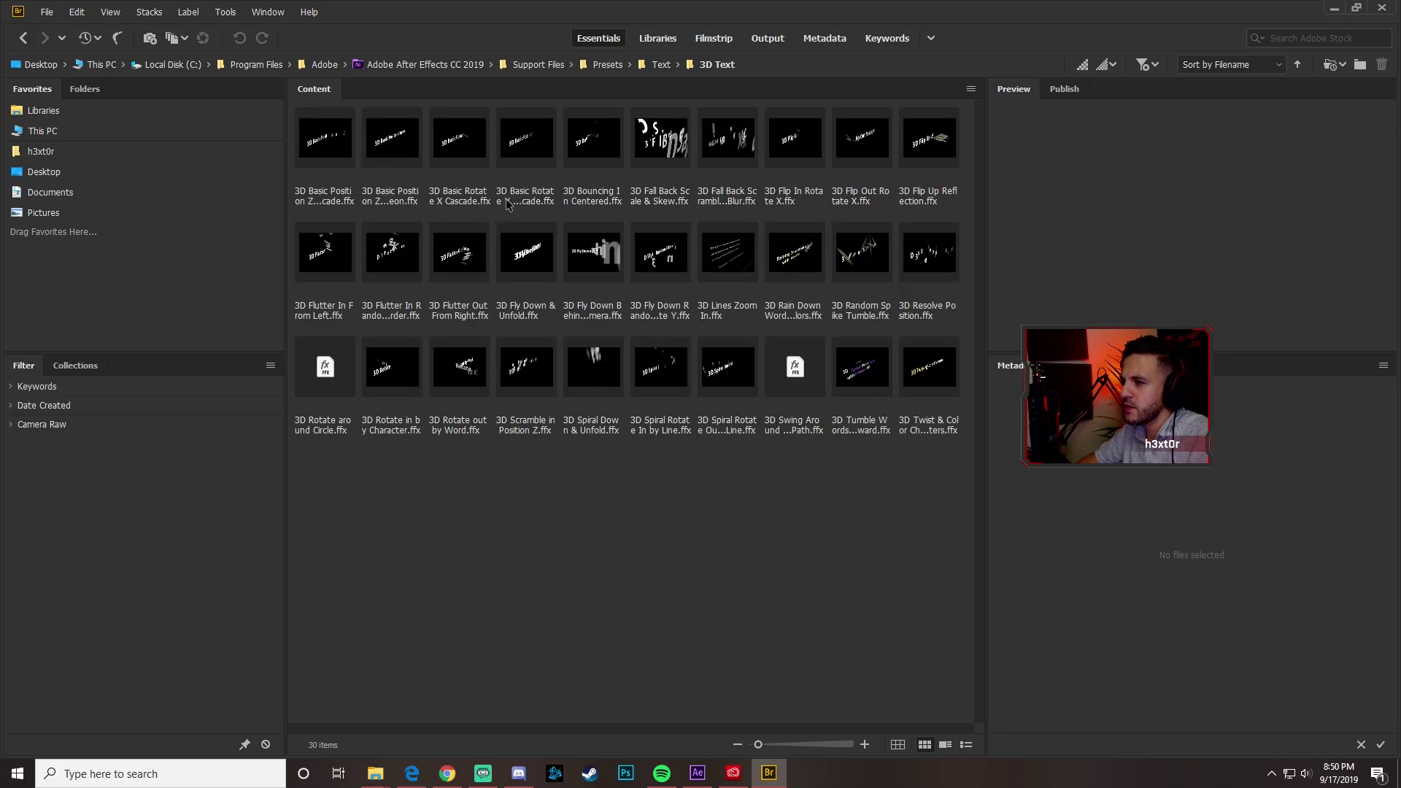
left_click(589, 258)
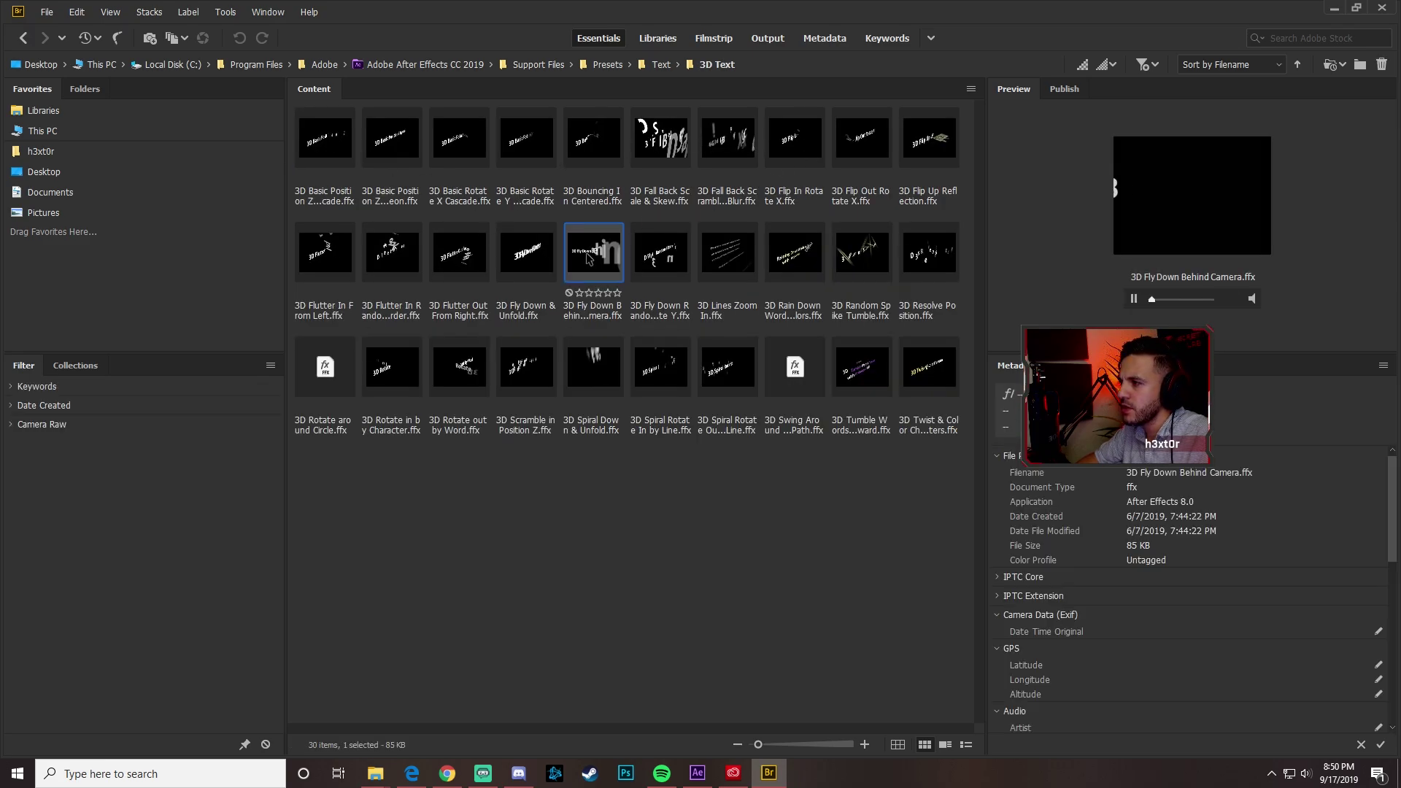
left_click(515, 255)
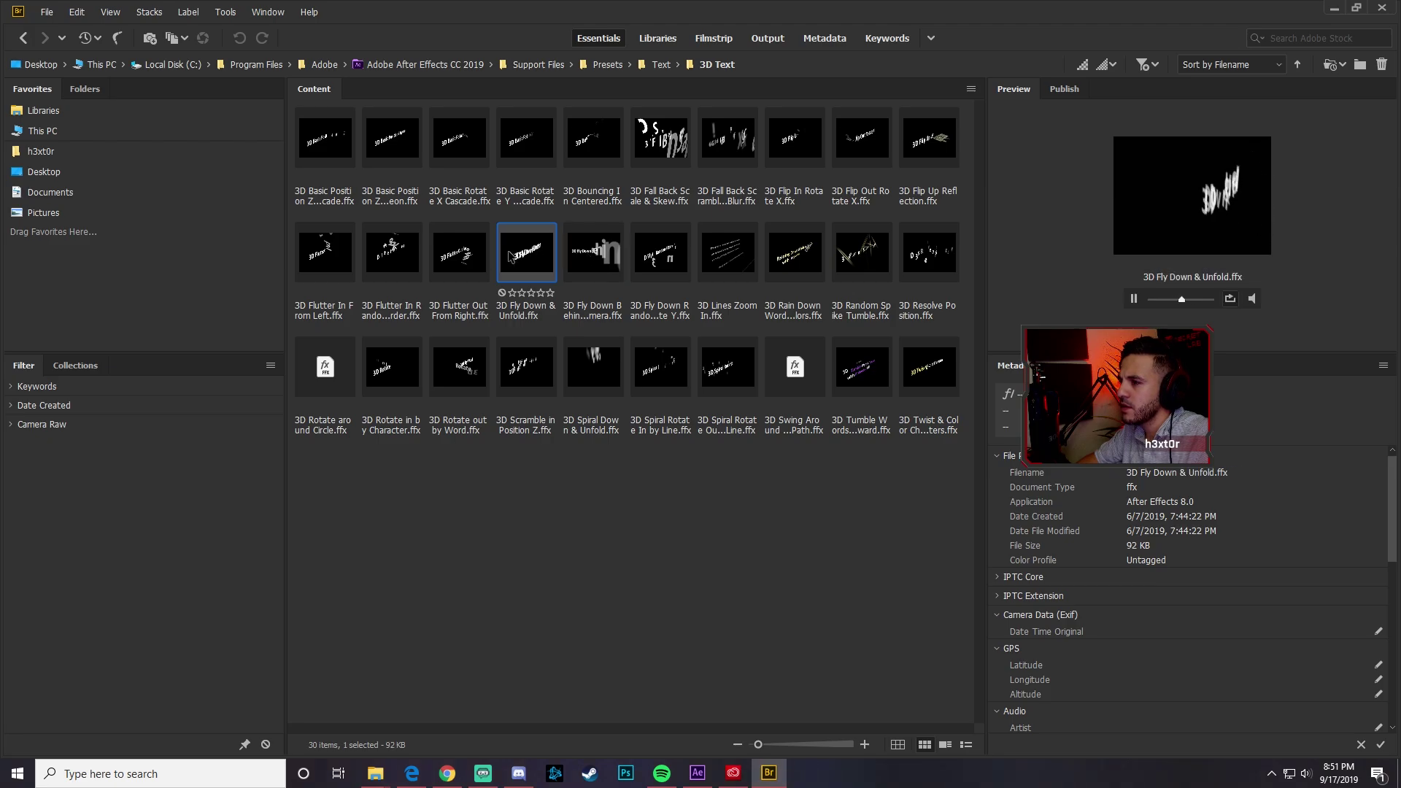
left_click(465, 260)
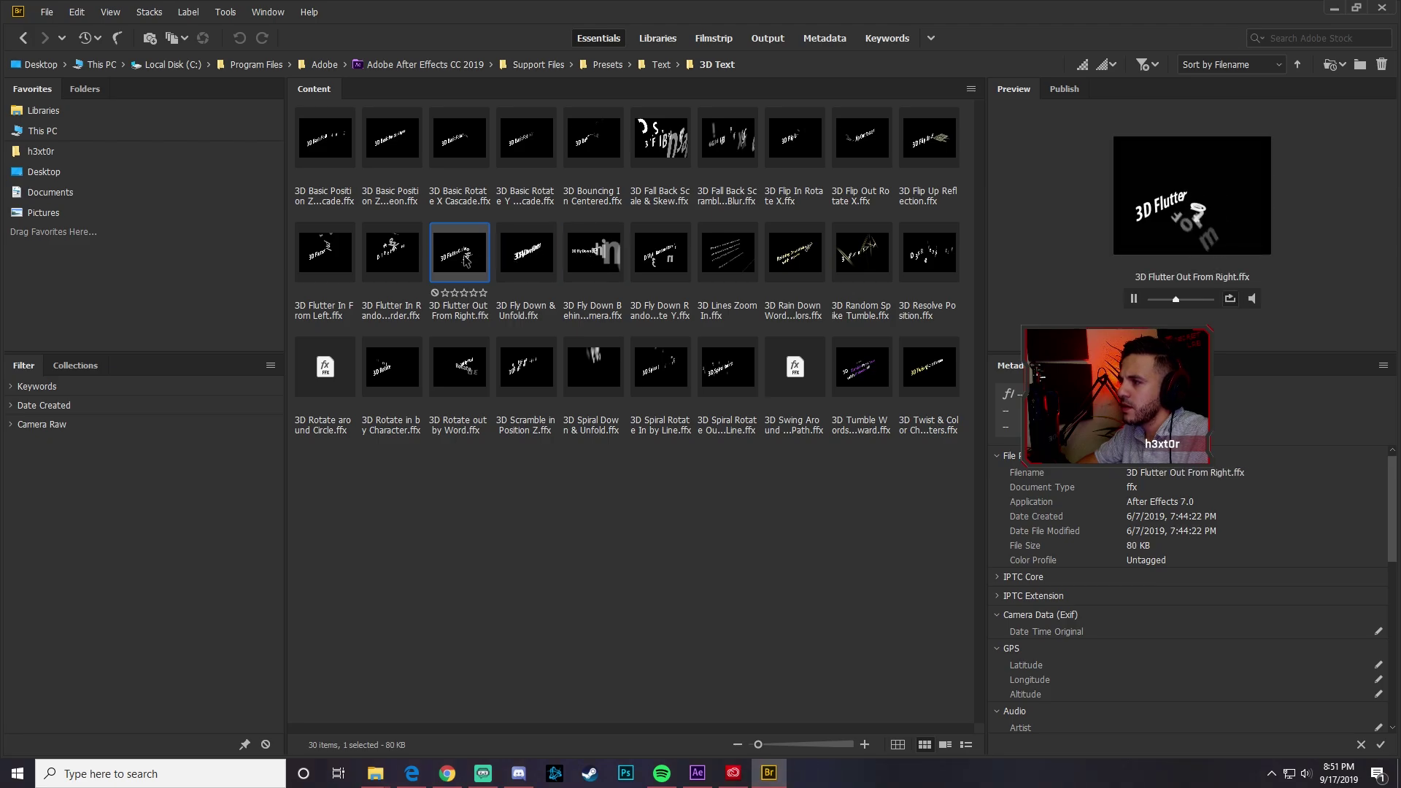
left_click(391, 266)
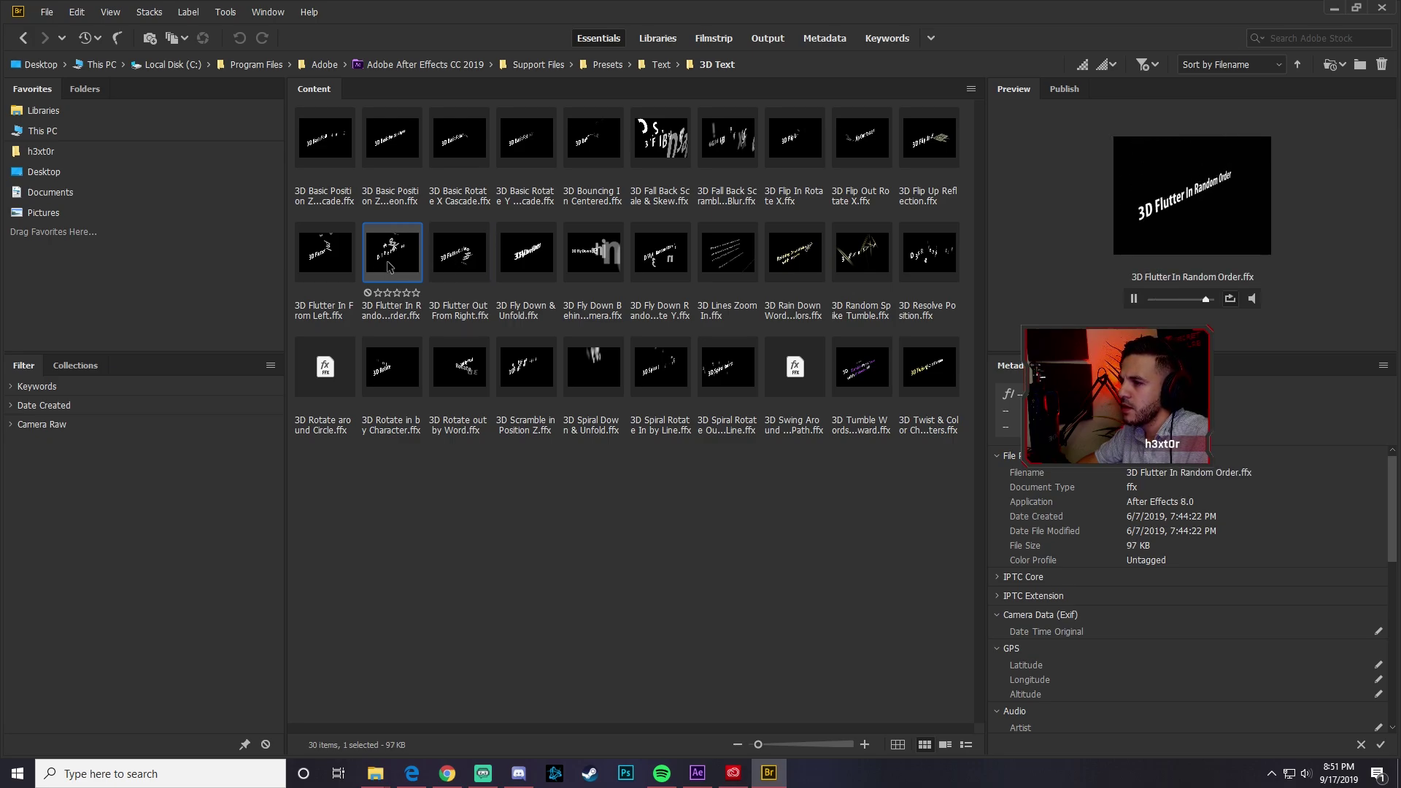
left_click(319, 254)
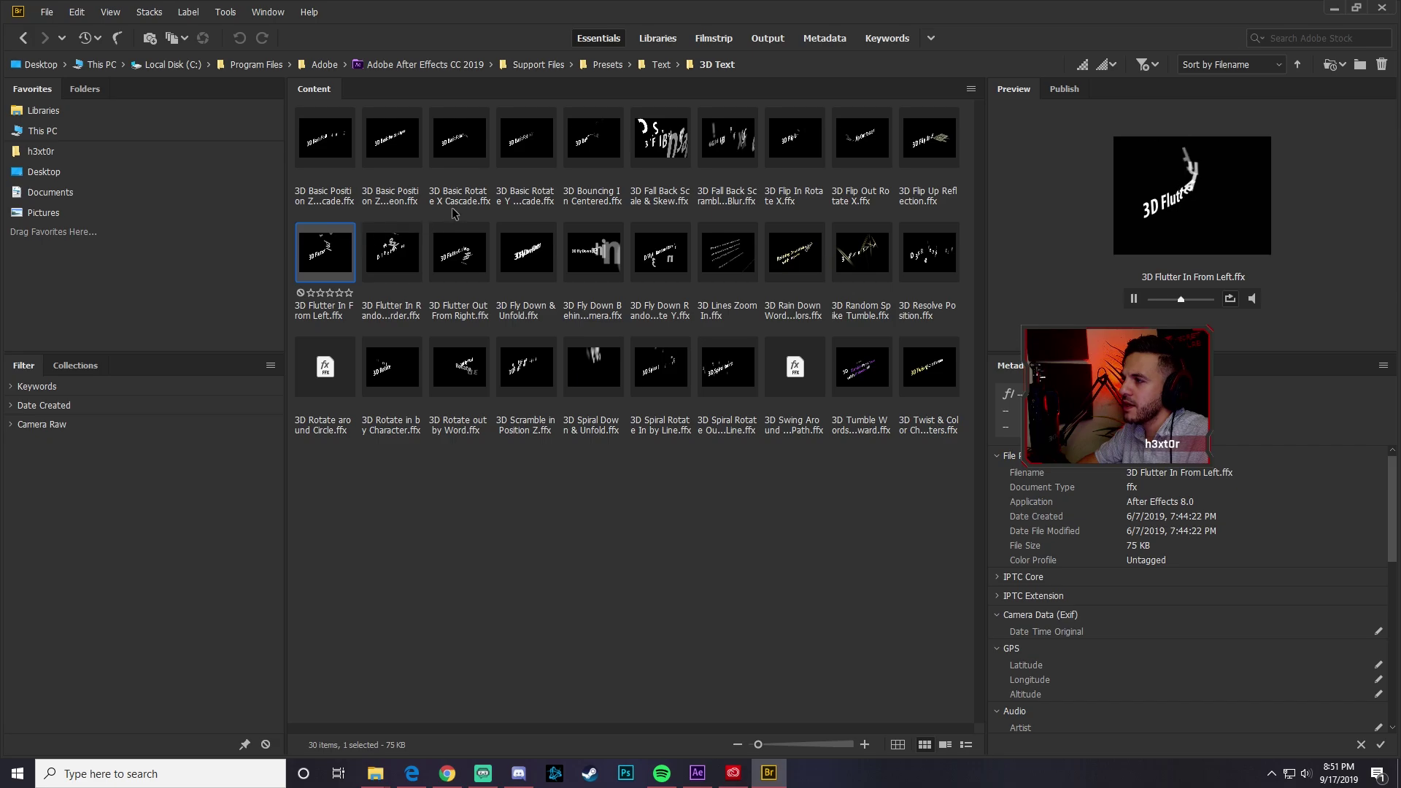
left_click(596, 146)
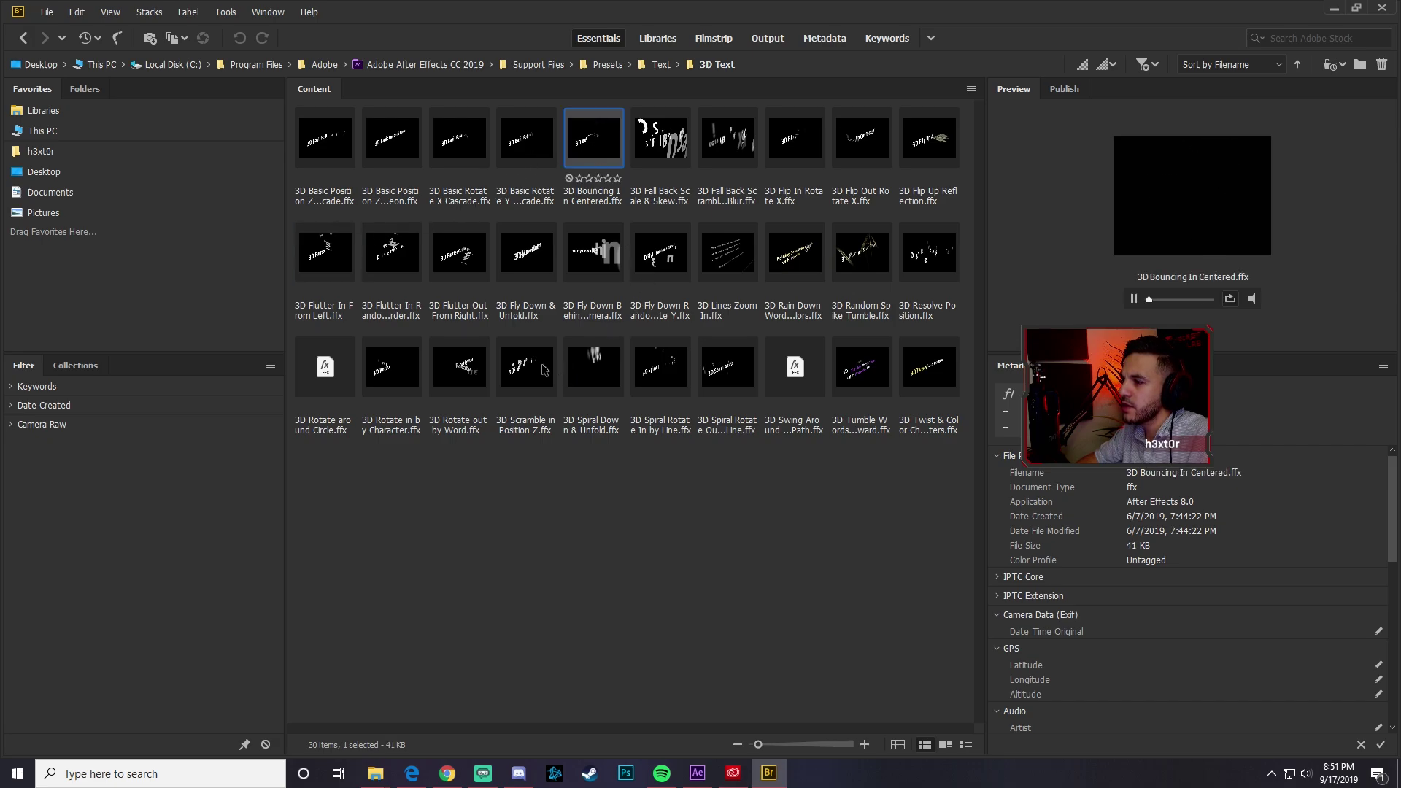
left_click(453, 380)
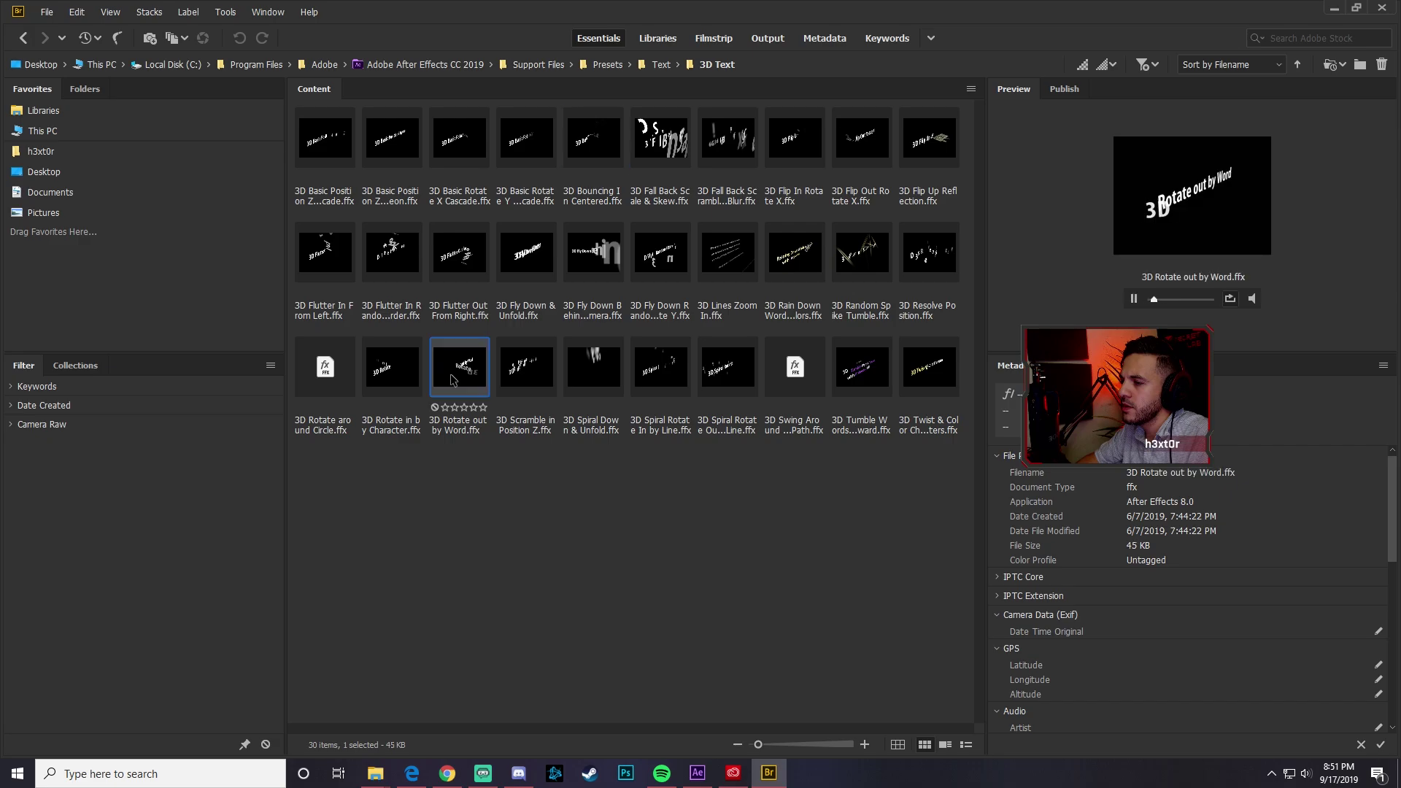
left_click(406, 377)
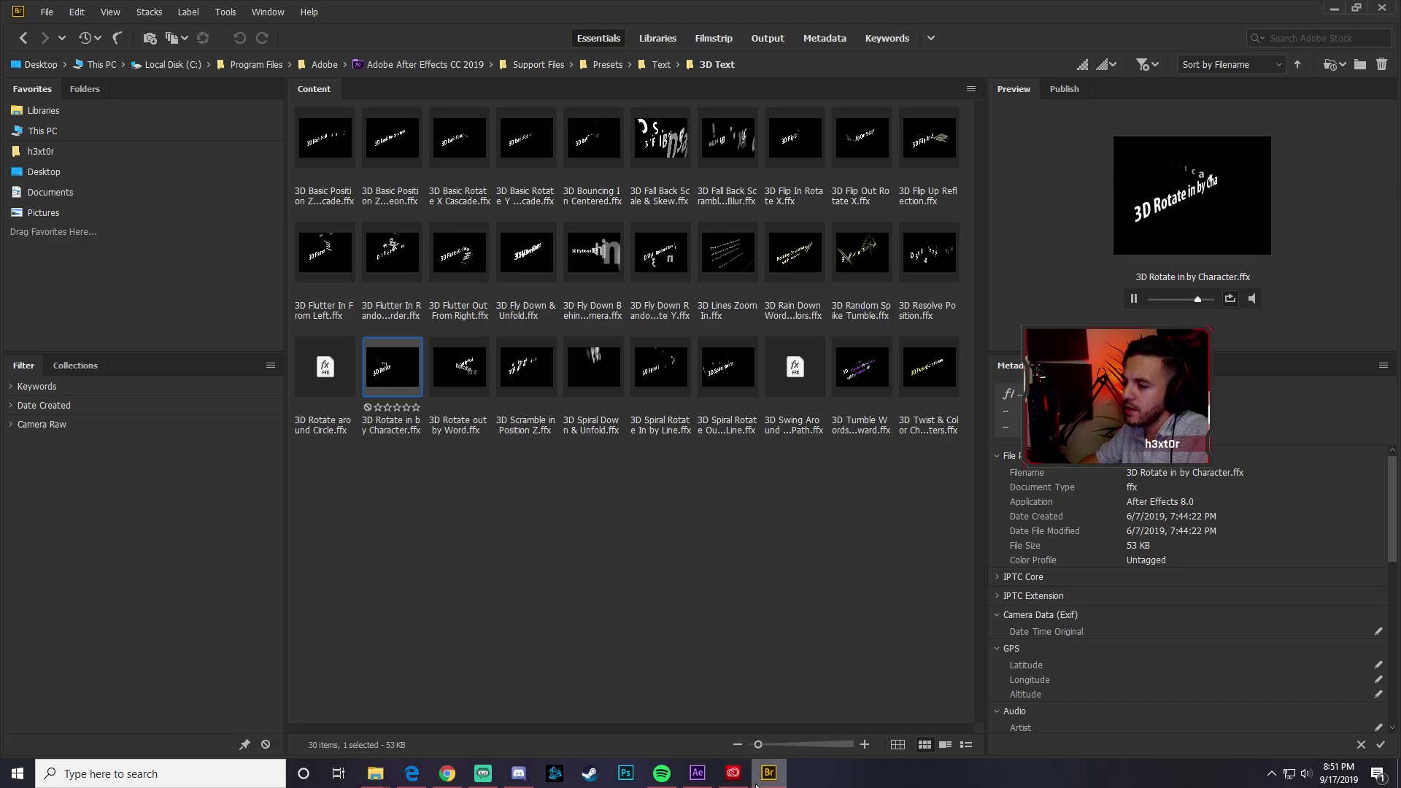
- Switch back to After Effects, search the effects and presets for "3d rota" and pick 3D Rotate out by Word
left_click(696, 775)
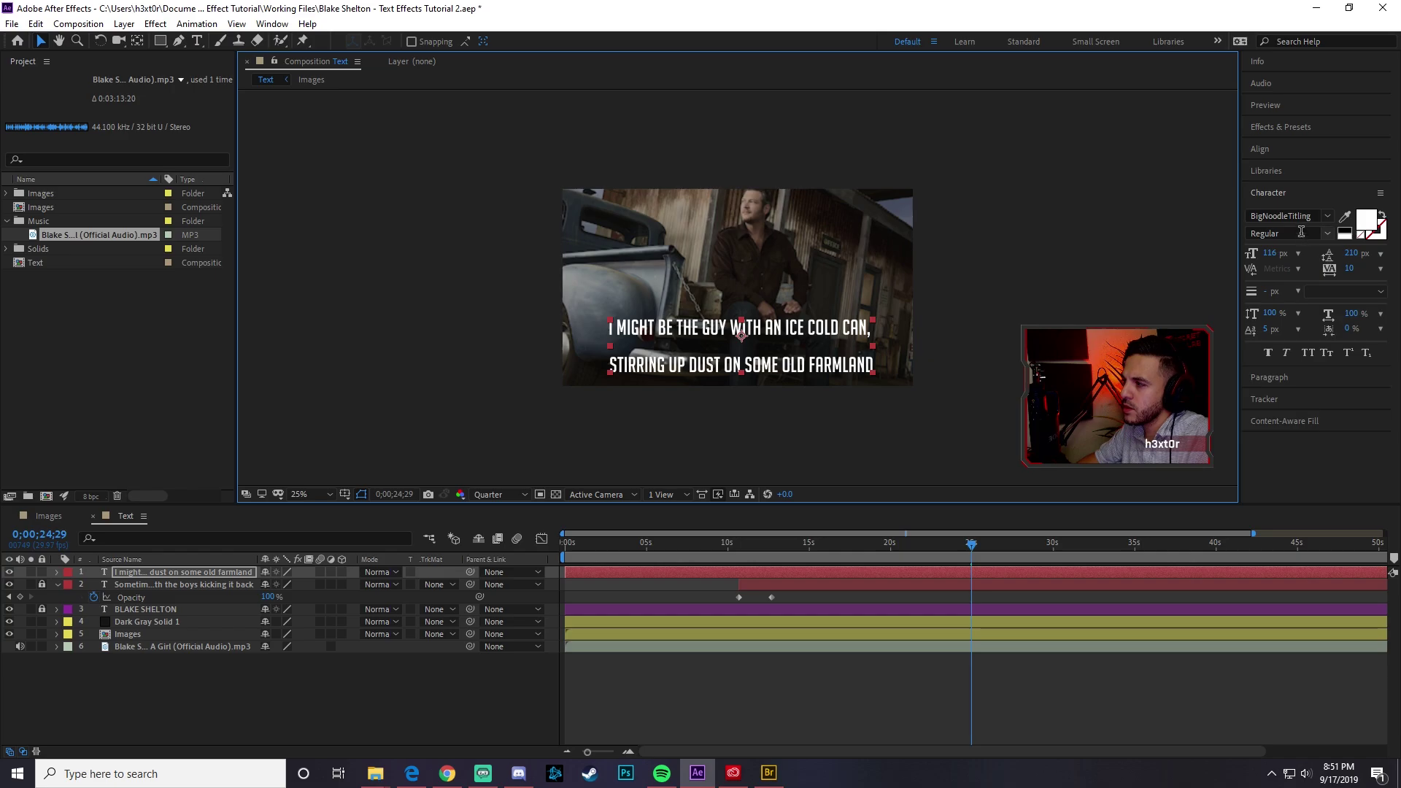
left_click(1289, 128)
left_click_drag(1307, 147, 1226, 161)
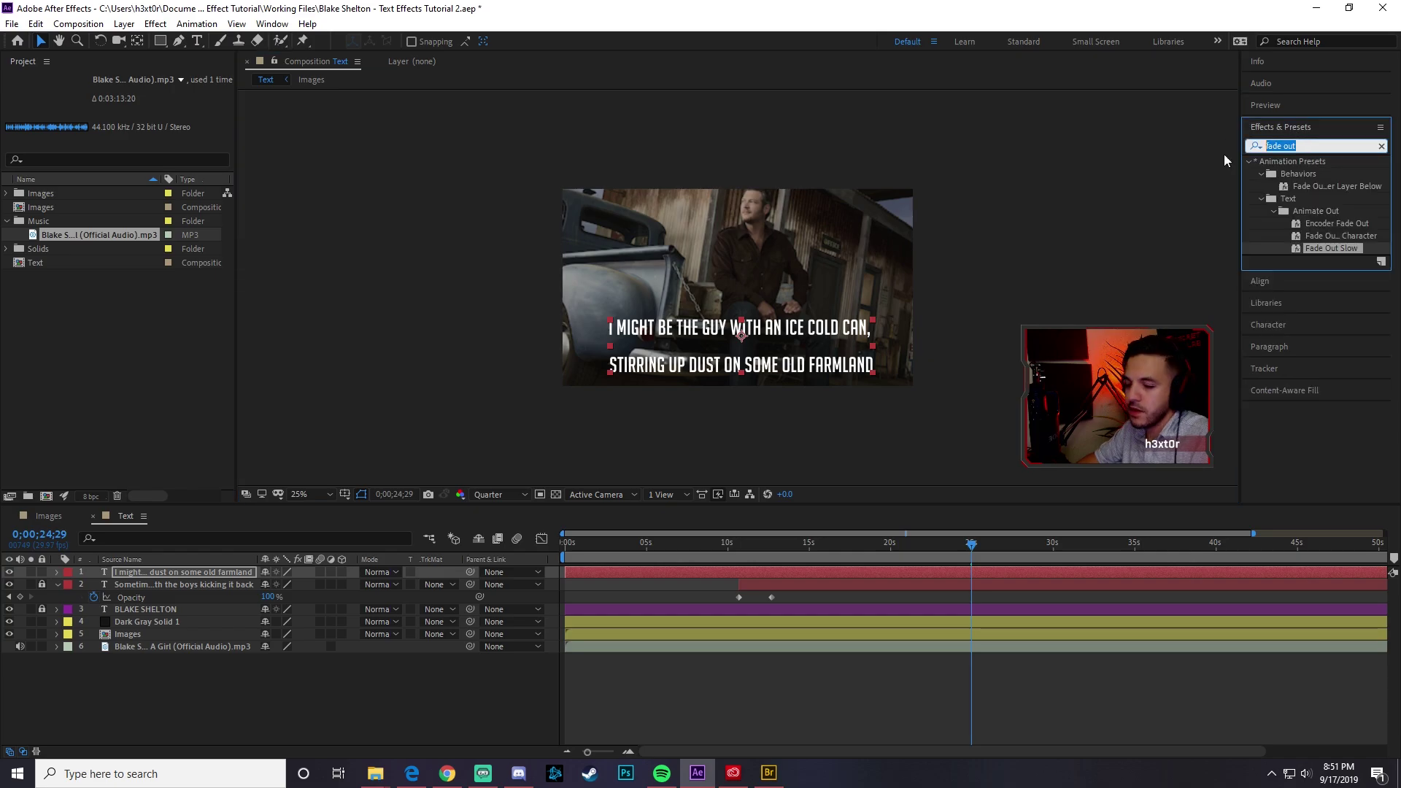
type("3d rota")
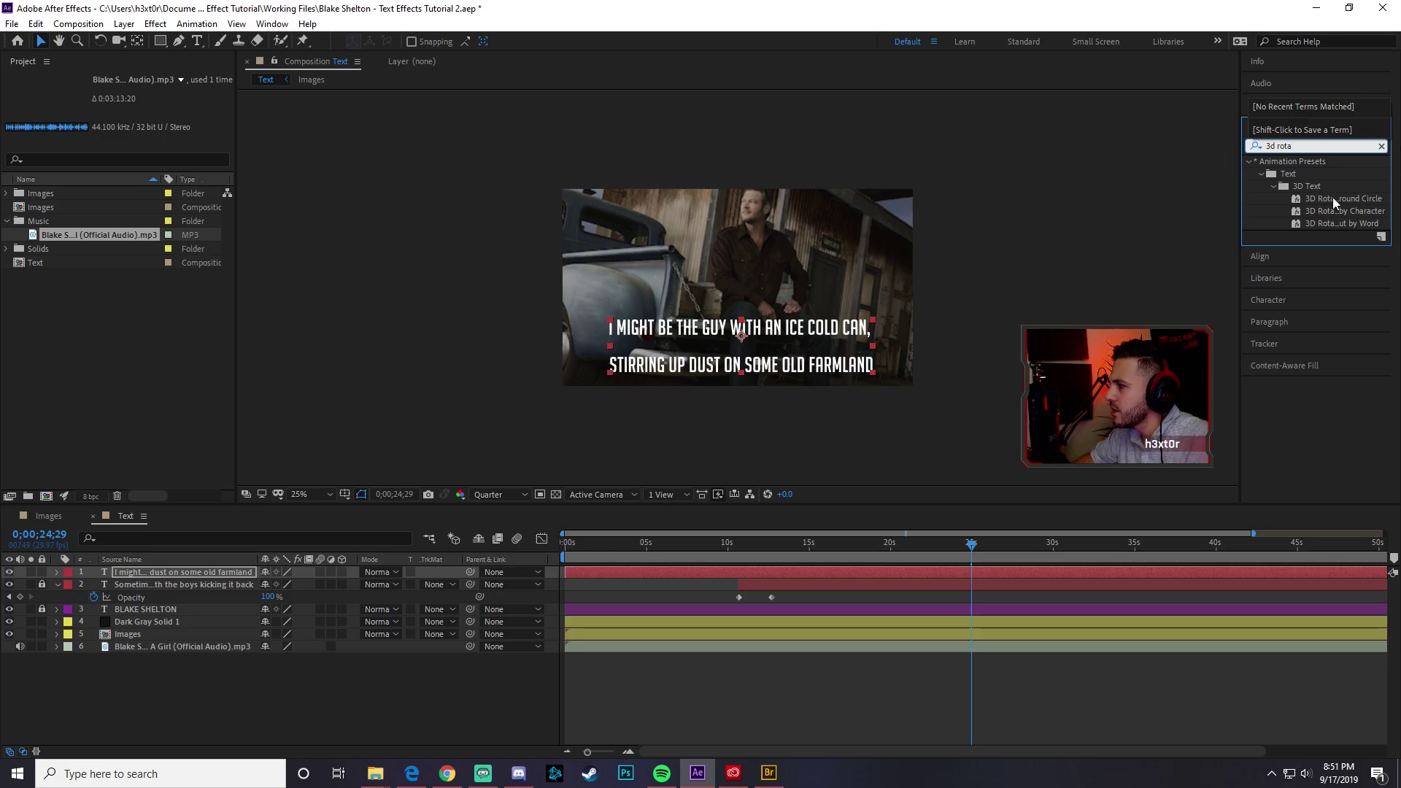
left_click(1326, 224)
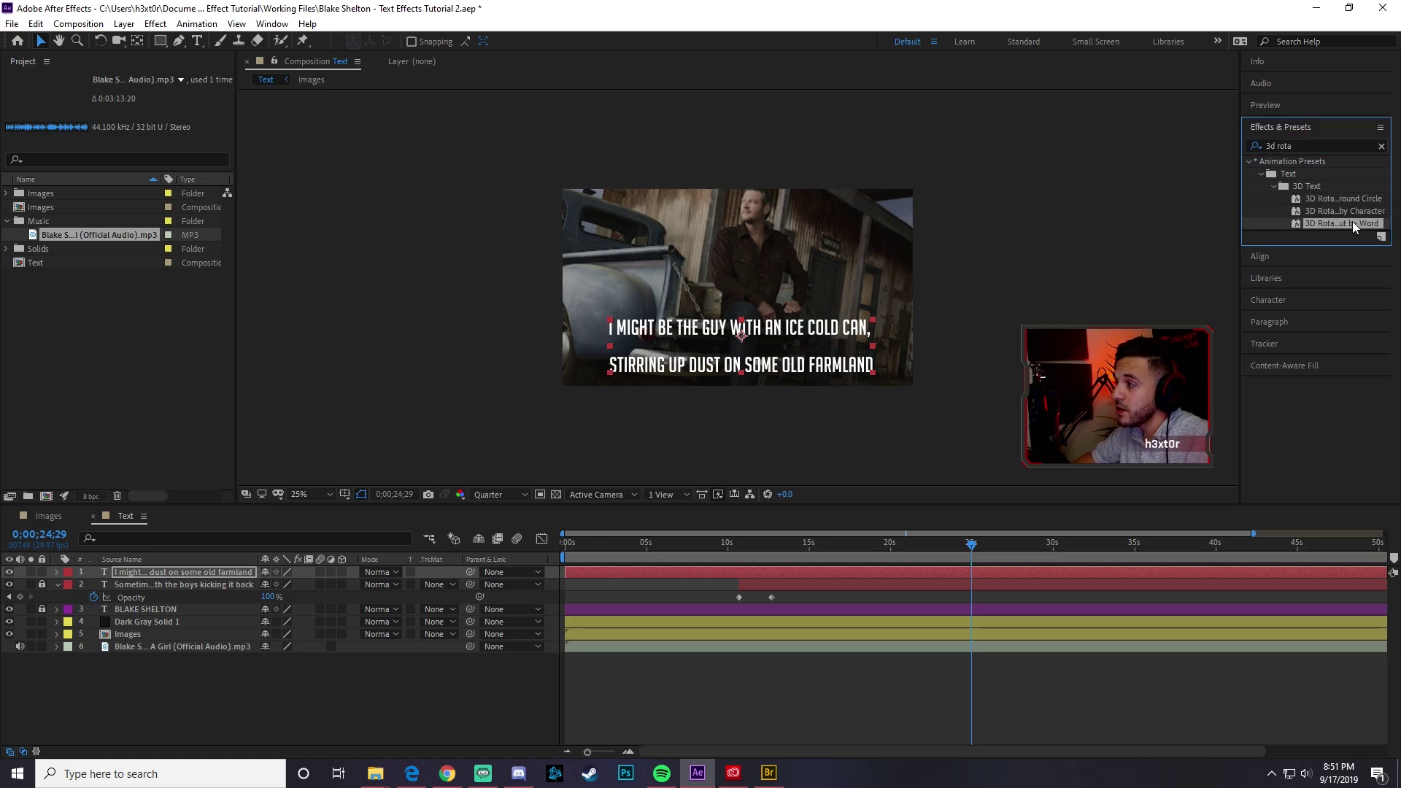
left_click_drag(1325, 224, 1043, 487)
- Play the composition from 0;00;20;12 and set the current time to 0;00;23;17 for the lyric's start
left_click_drag(971, 550, 896, 553)
key("space")
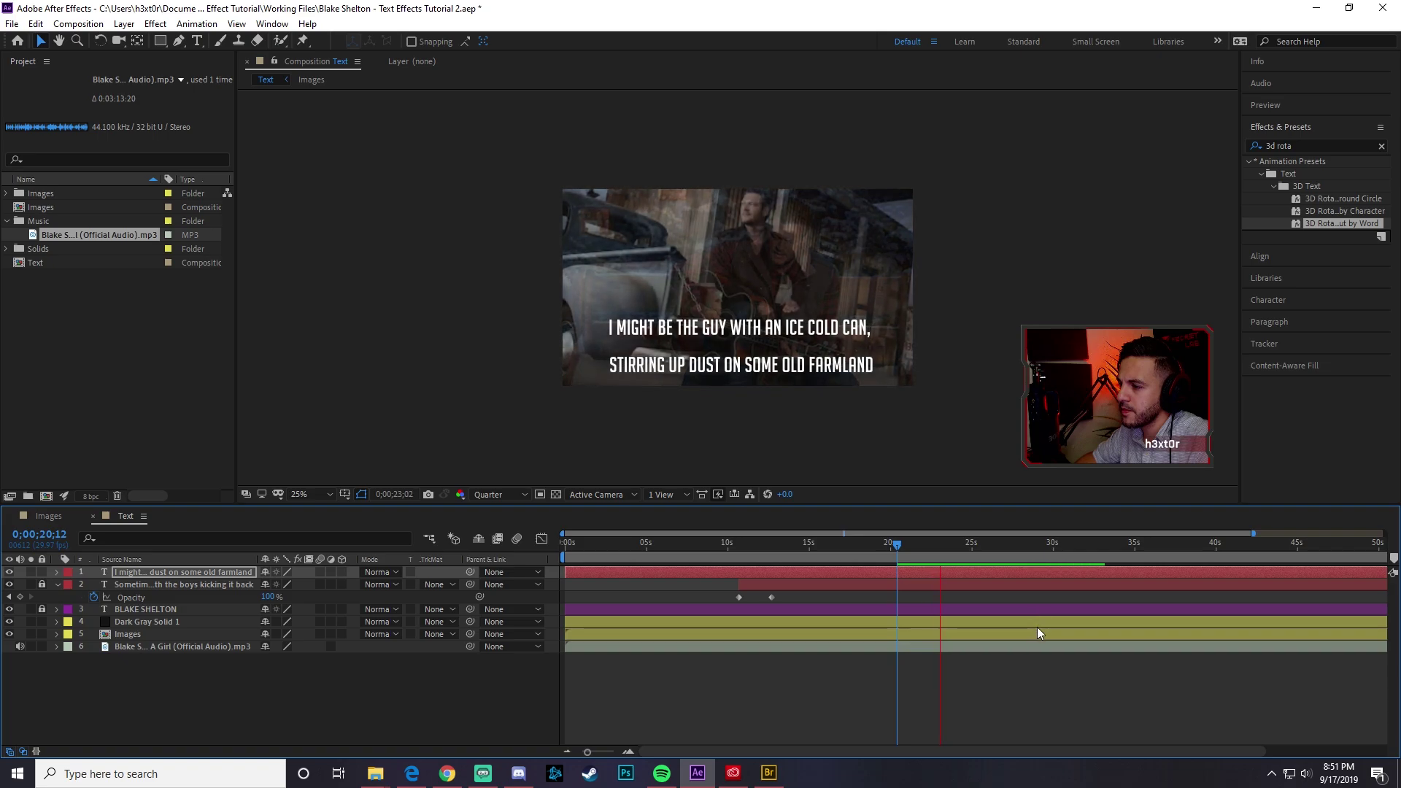
left_click_drag(958, 545, 952, 541)
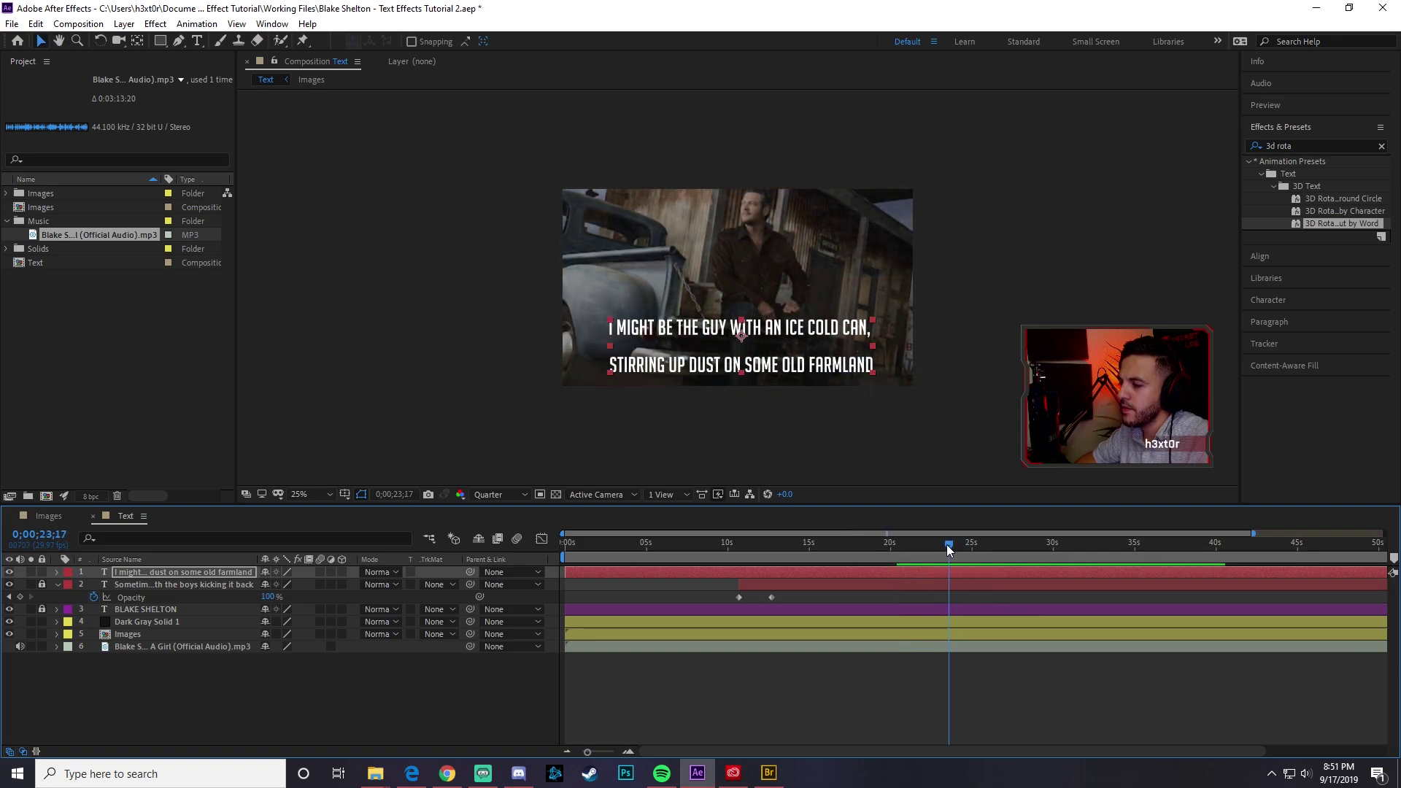
- Try the 3D Rotate out by Word preset on the two-line lyric at 0;00;23;17, preview it and undo it
left_click_drag(1321, 224, 1156, 511)
left_click_drag(735, 370, 734, 367)
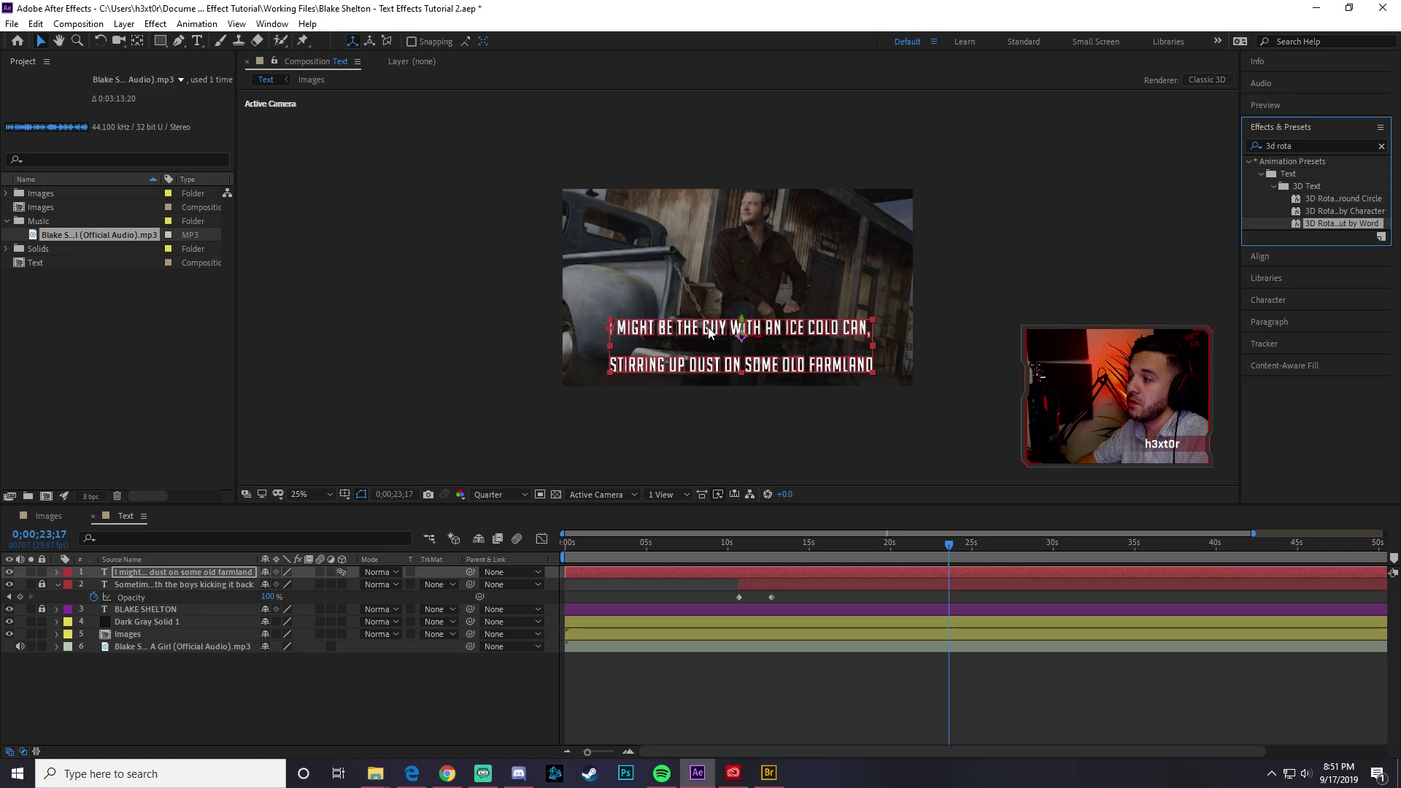
key("space")
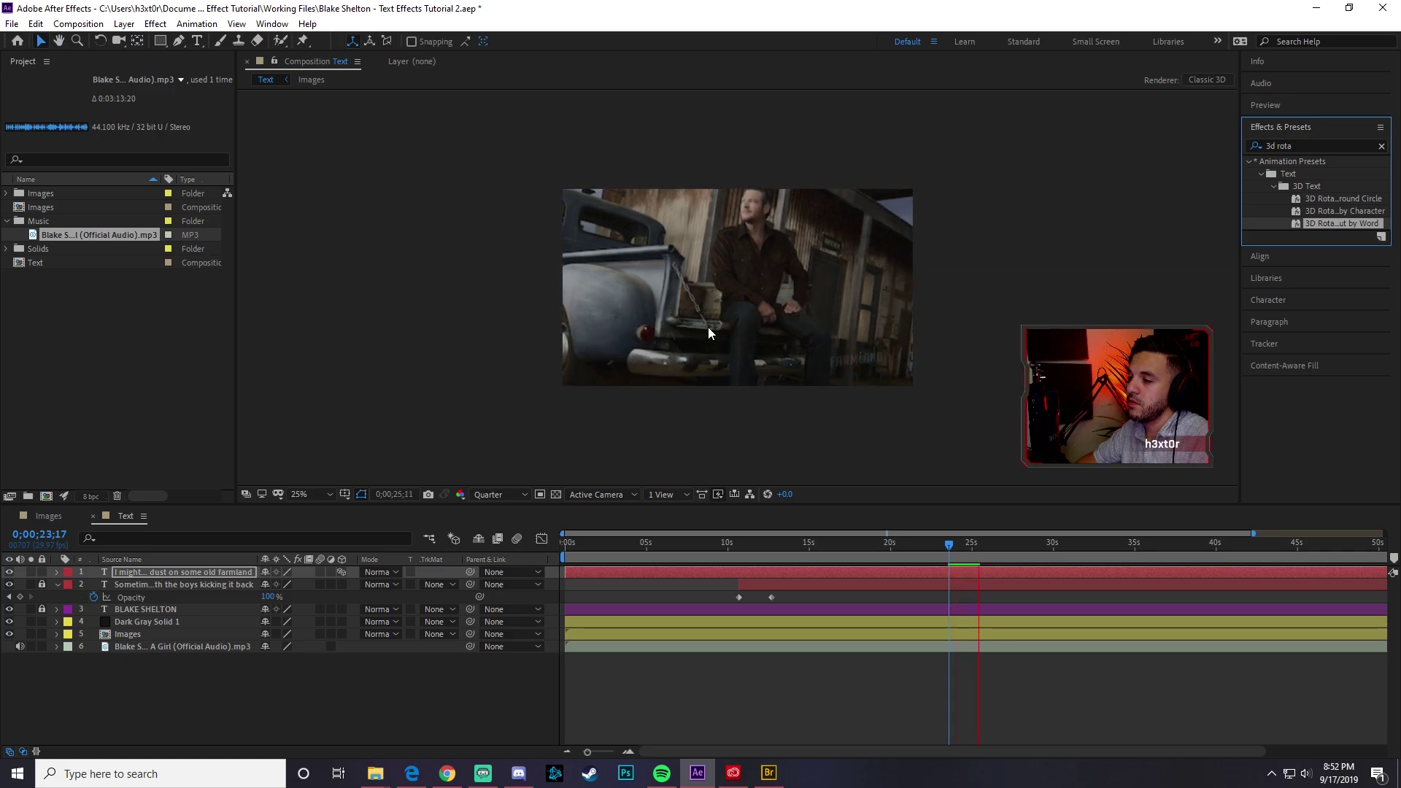
key("space")
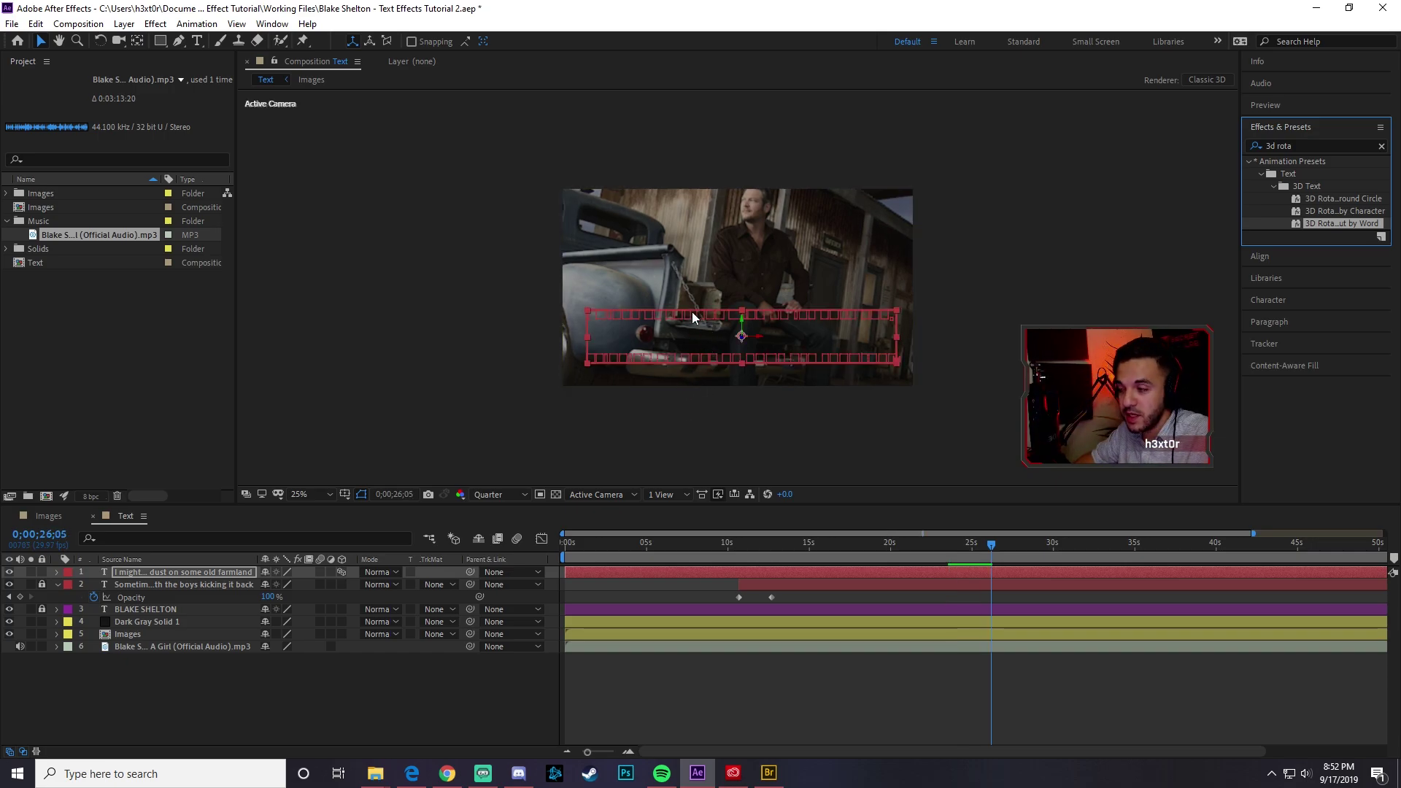
key("space")
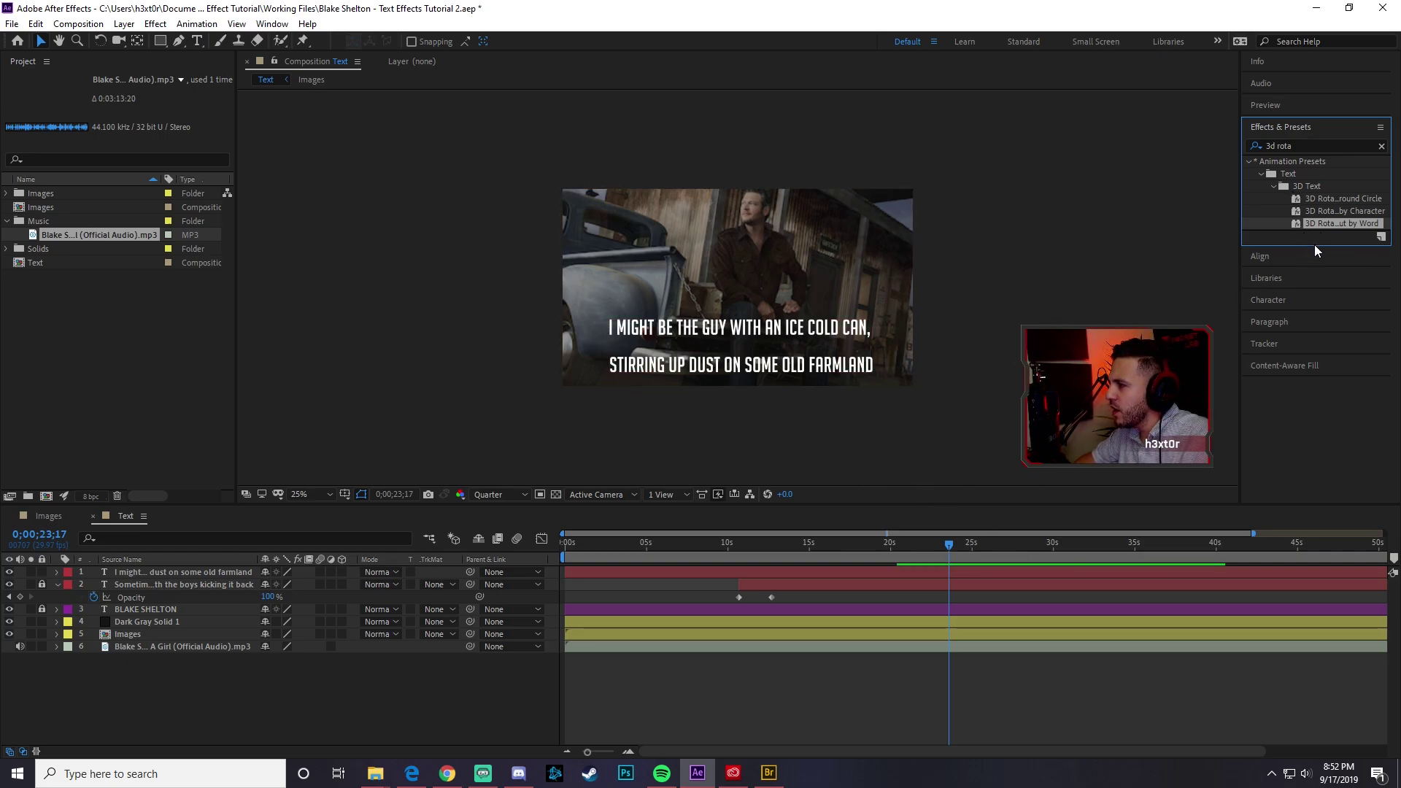
- Widen the presets list, apply 3D Rotate in by Character to the two-line lyric at 0;00;23;17 and preview it
left_click_drag(1242, 199, 1131, 205)
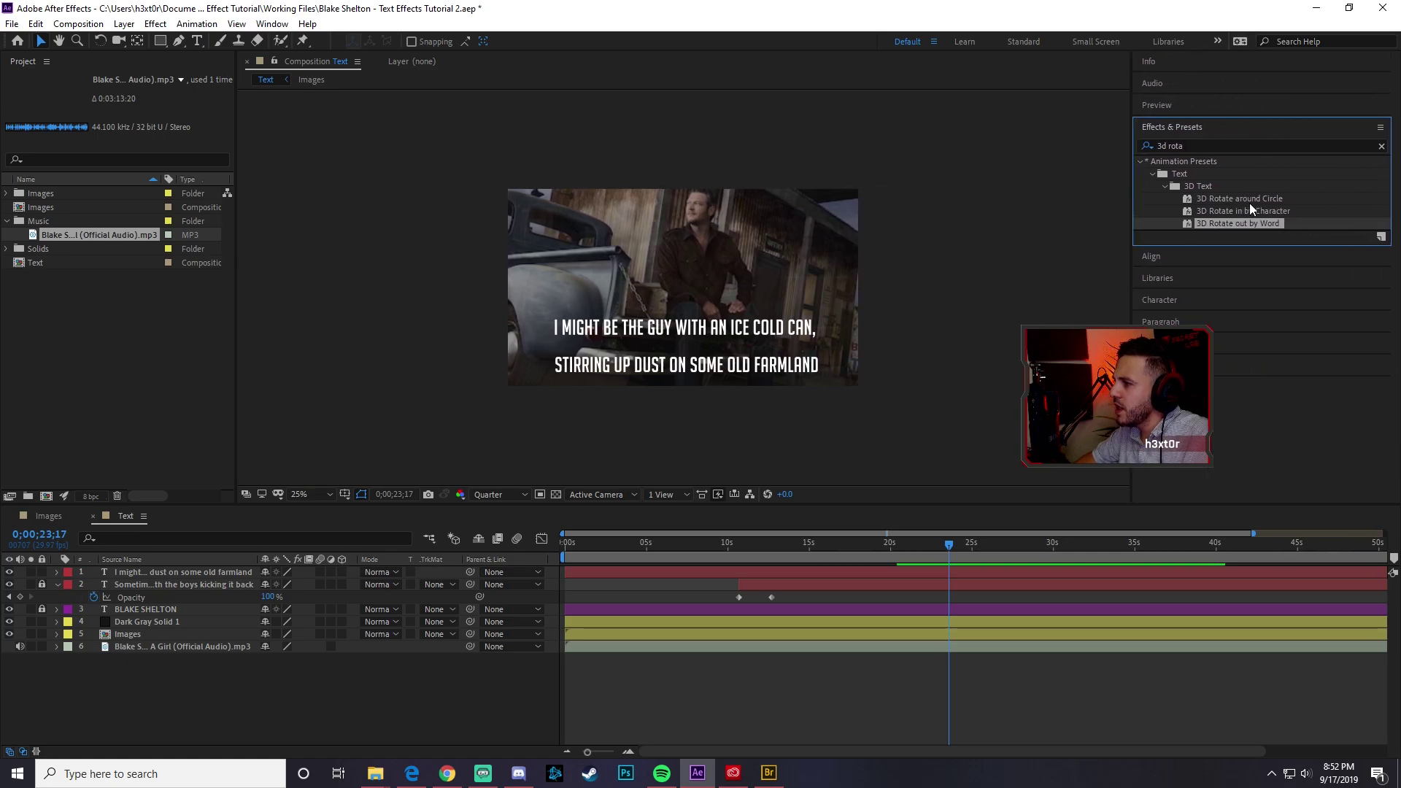
left_click(1197, 144)
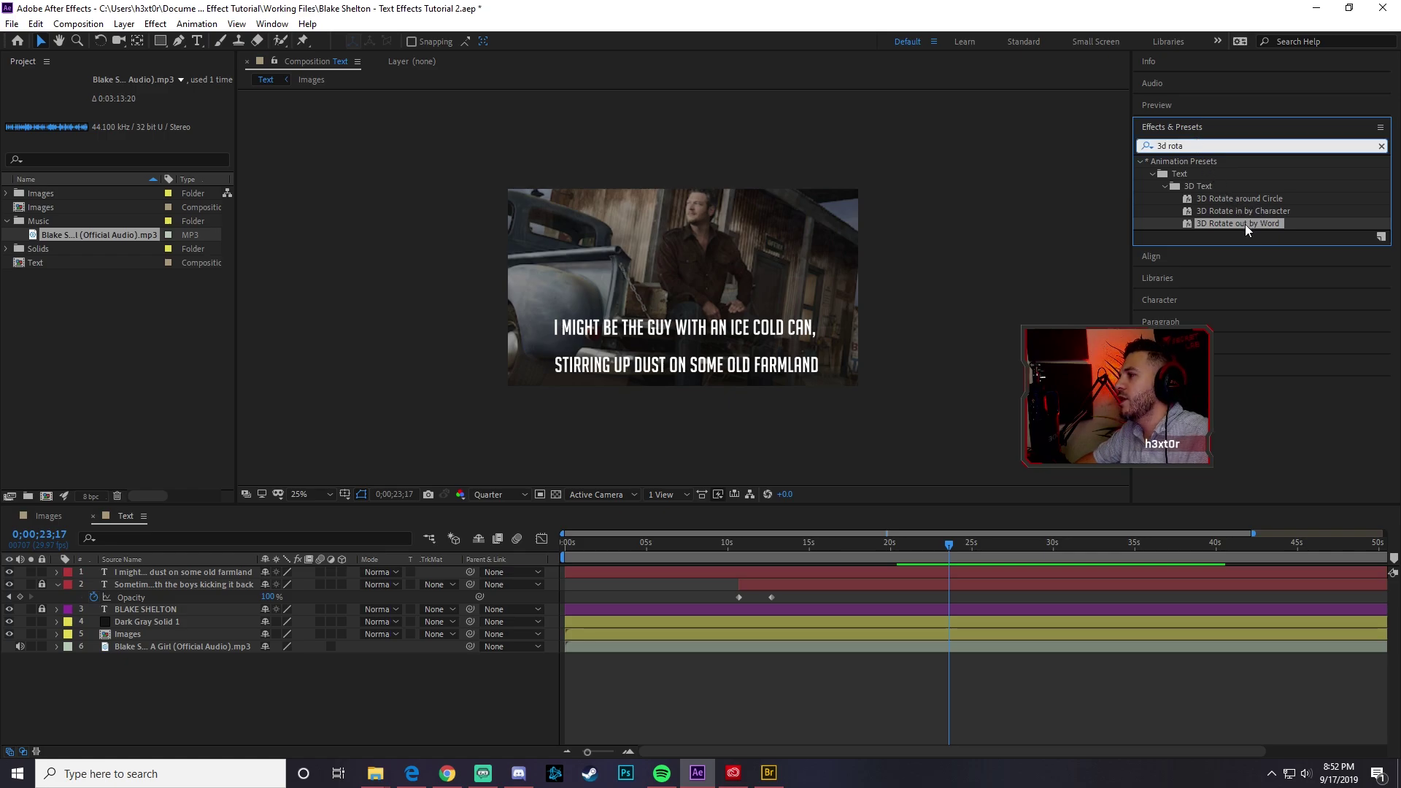
left_click(1227, 210)
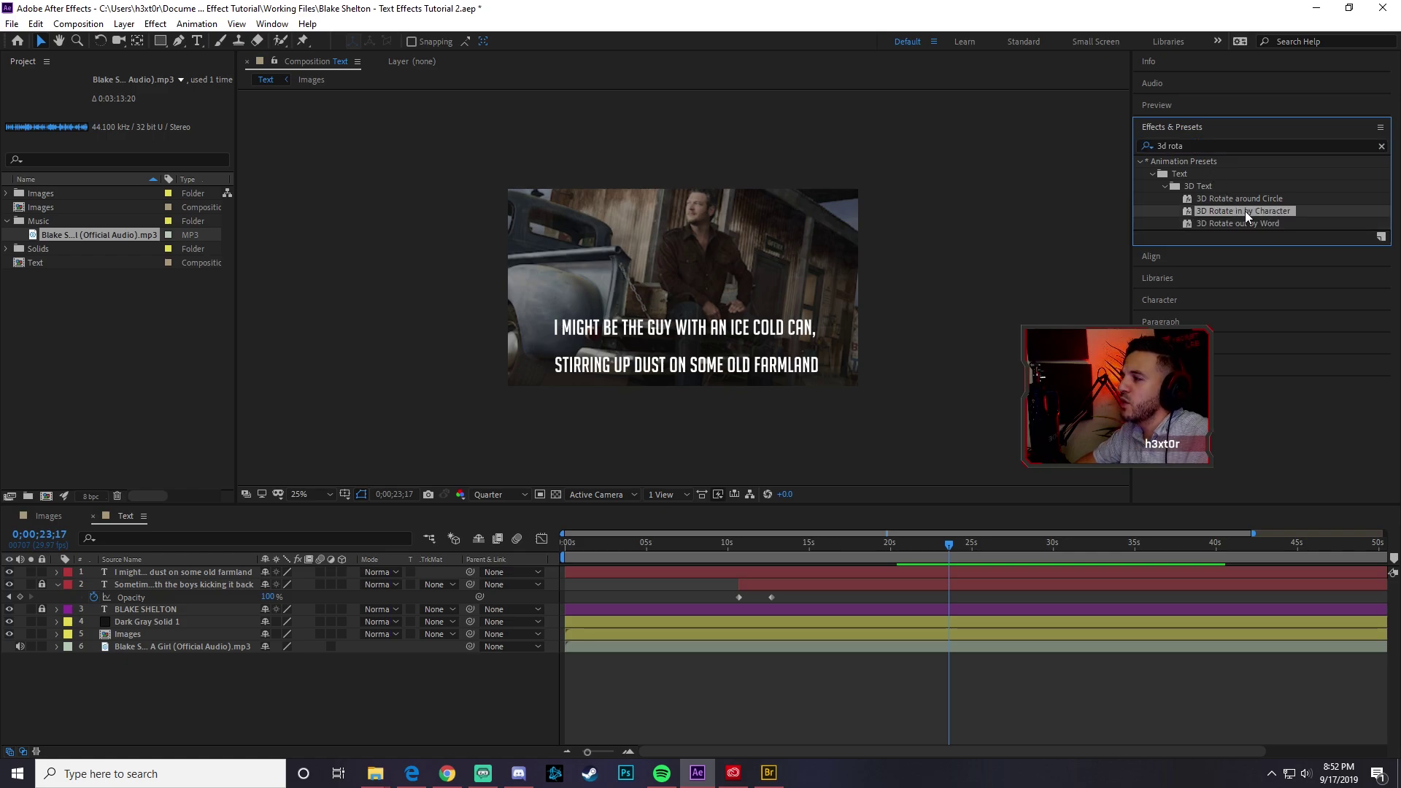
left_click_drag(1245, 212, 955, 567)
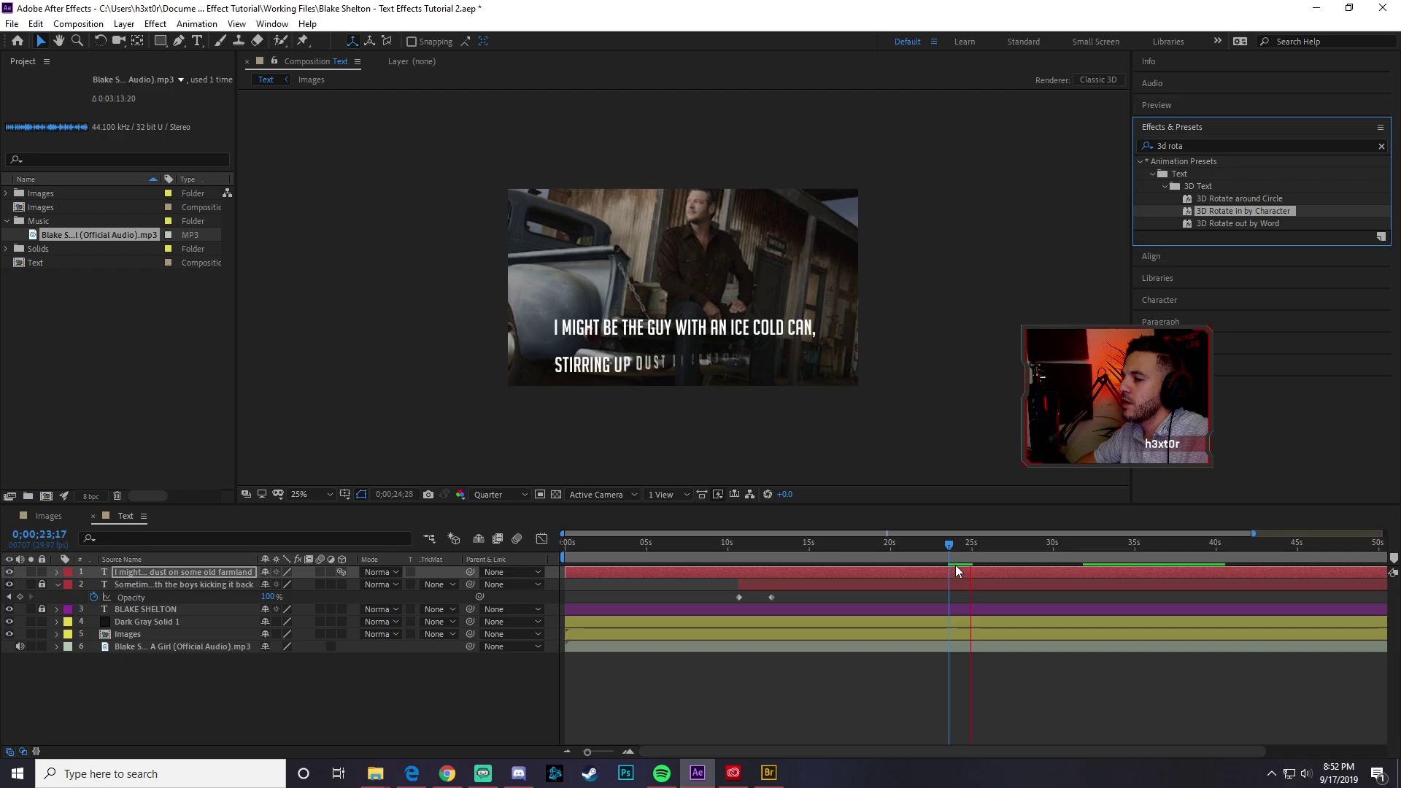
key("space")
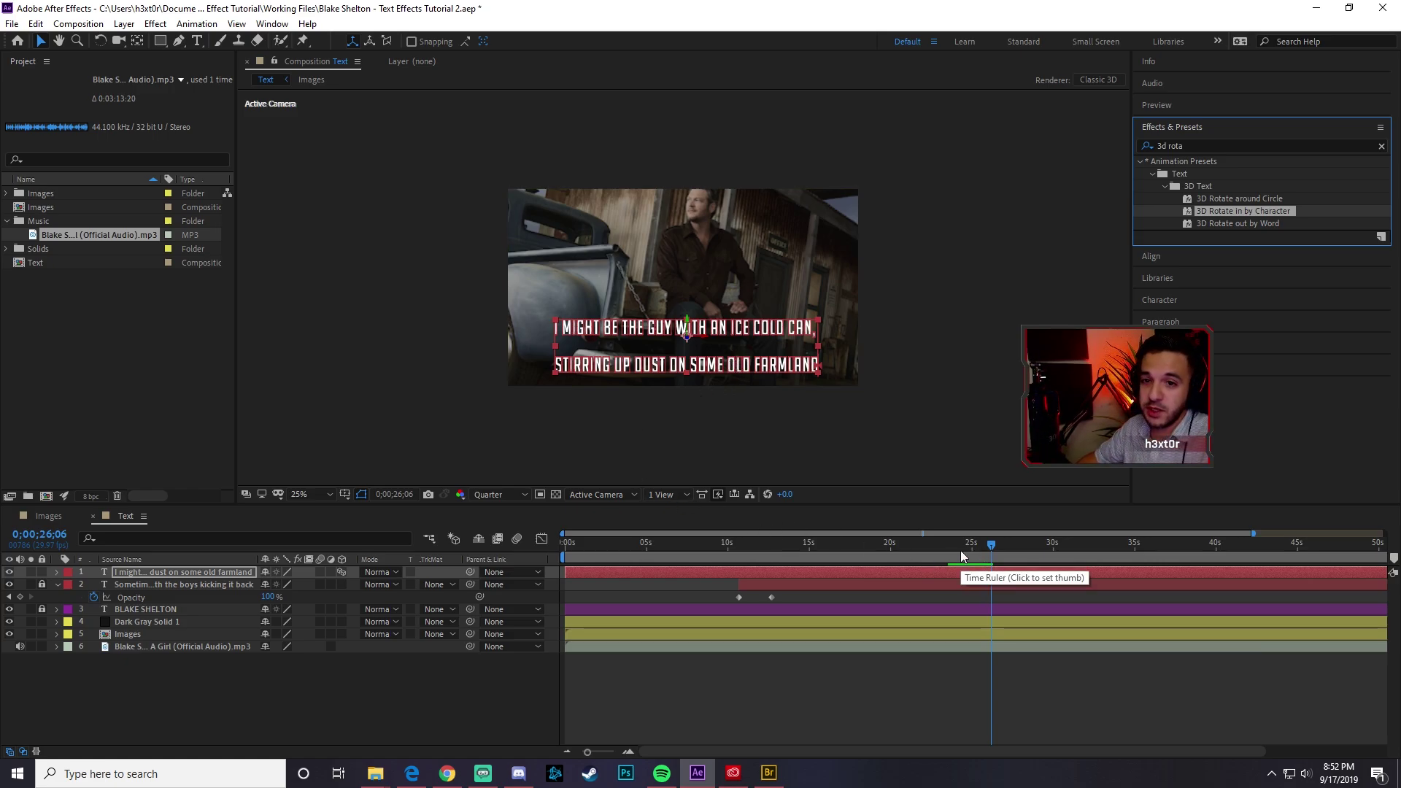
- Reveal the two-line lyric's Offset keyframes, play from 0;00;21;09 and set the current time to 0;00;23;19
left_click(144, 569)
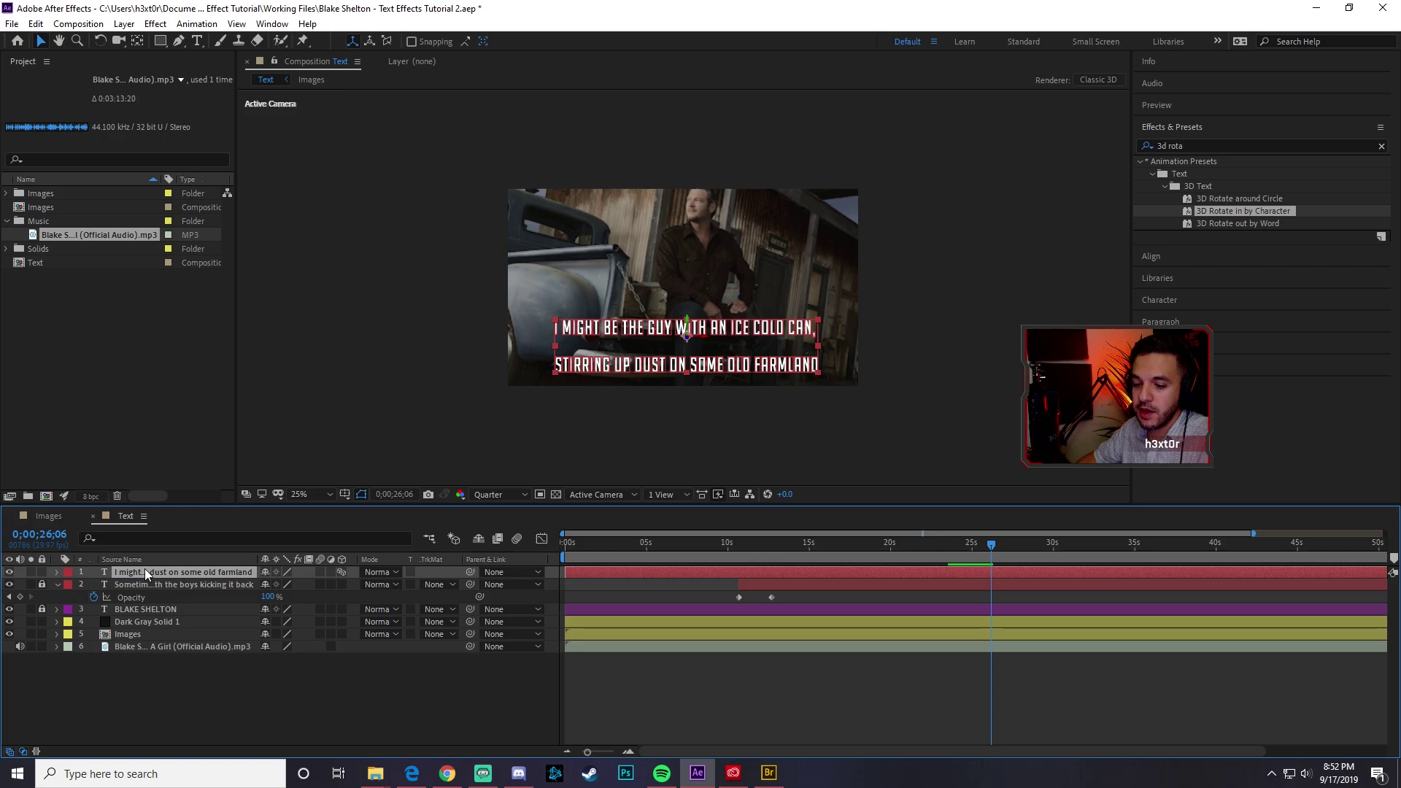
key("u")
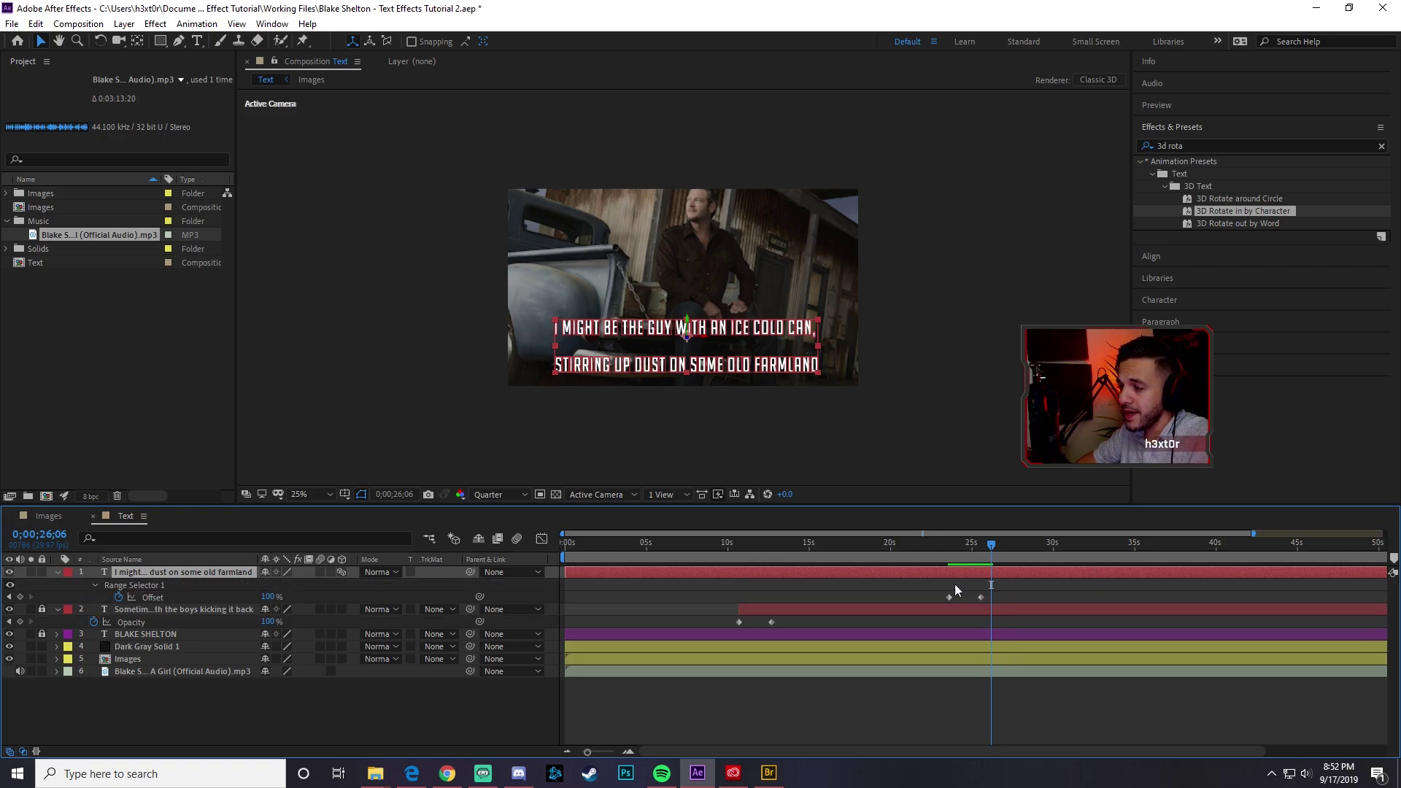
left_click_drag(992, 543, 914, 545)
key("space")
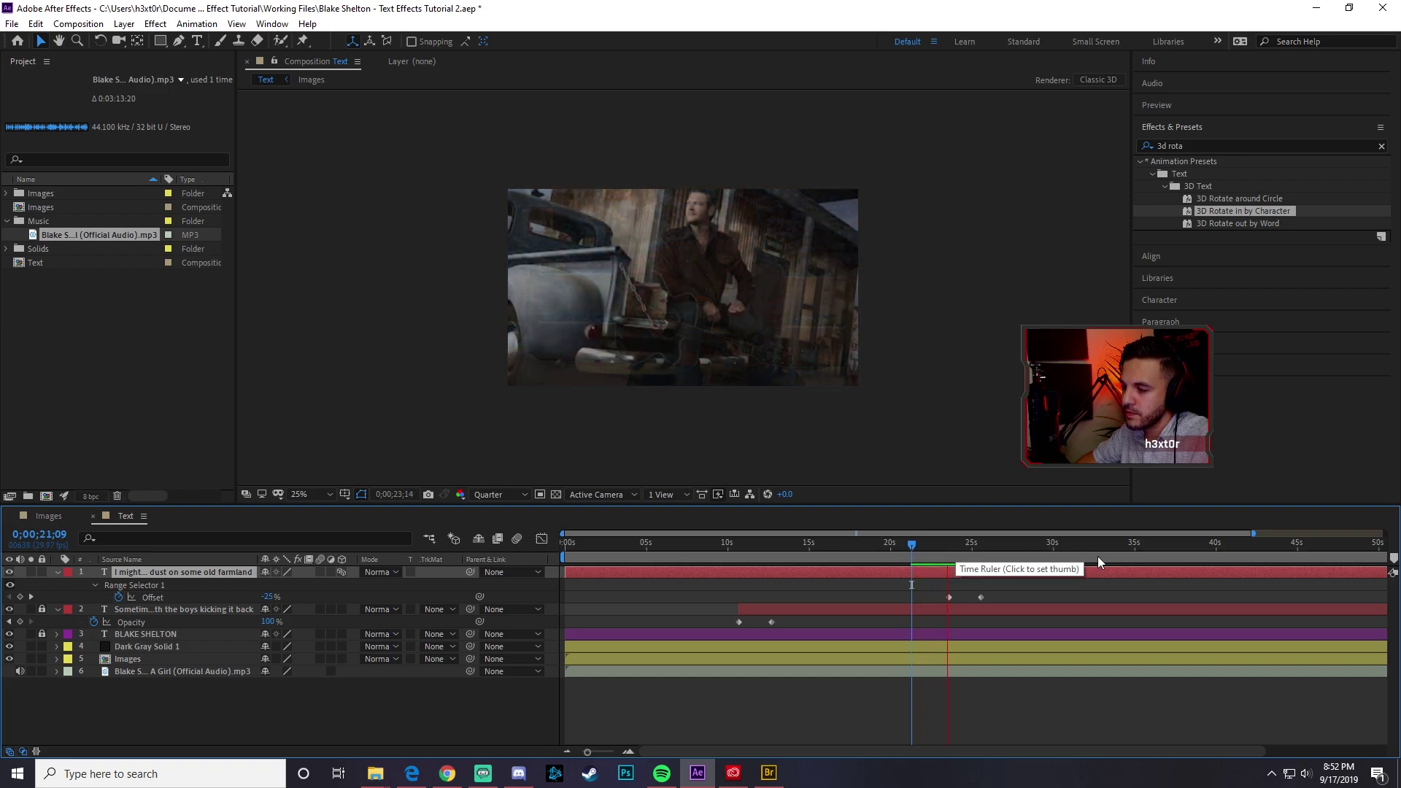
key("space")
left_click_drag(950, 546, 949, 546)
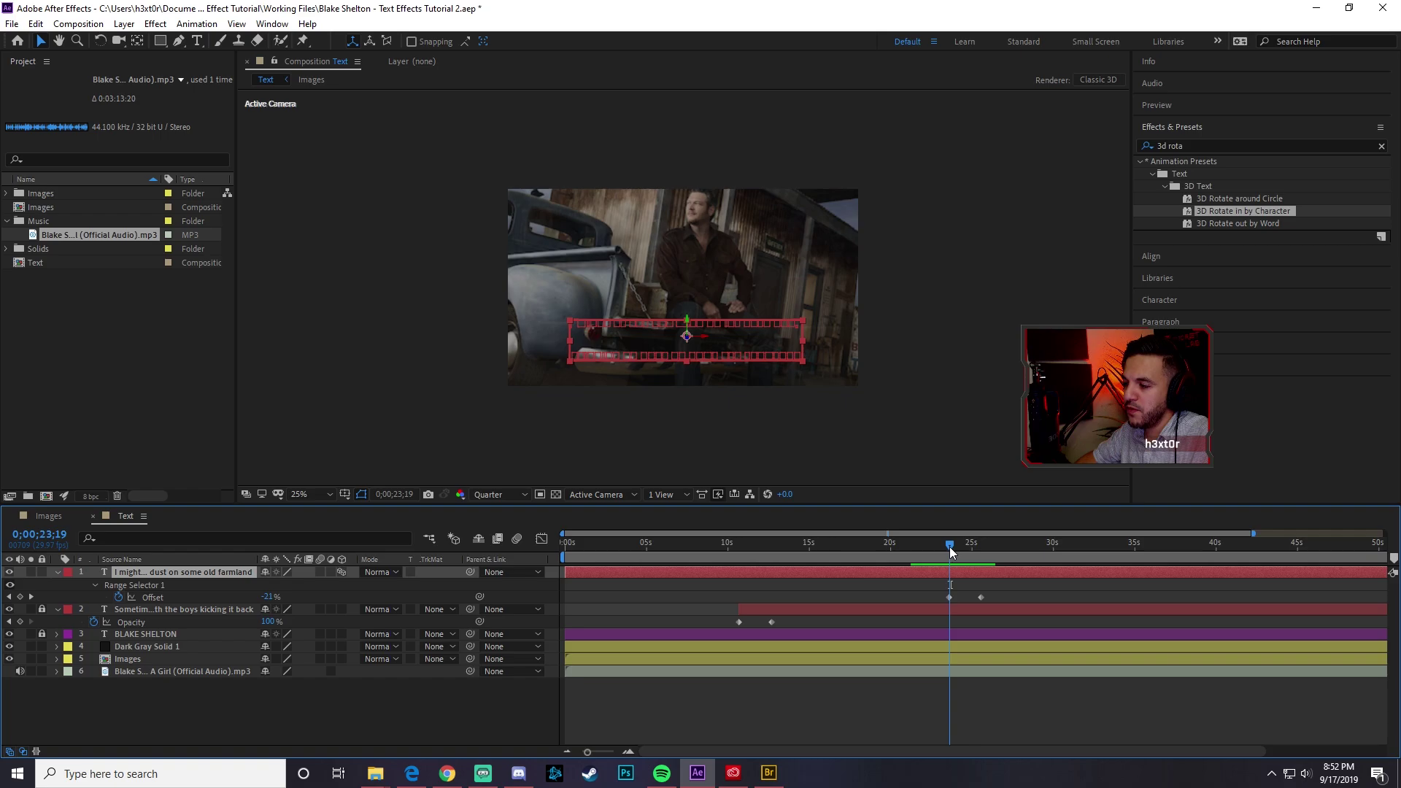
- Move the two-line lyric's ending Offset keyframe to 0;00;29;12 and preview the retimed animation from 0;00;22;23
key("space")
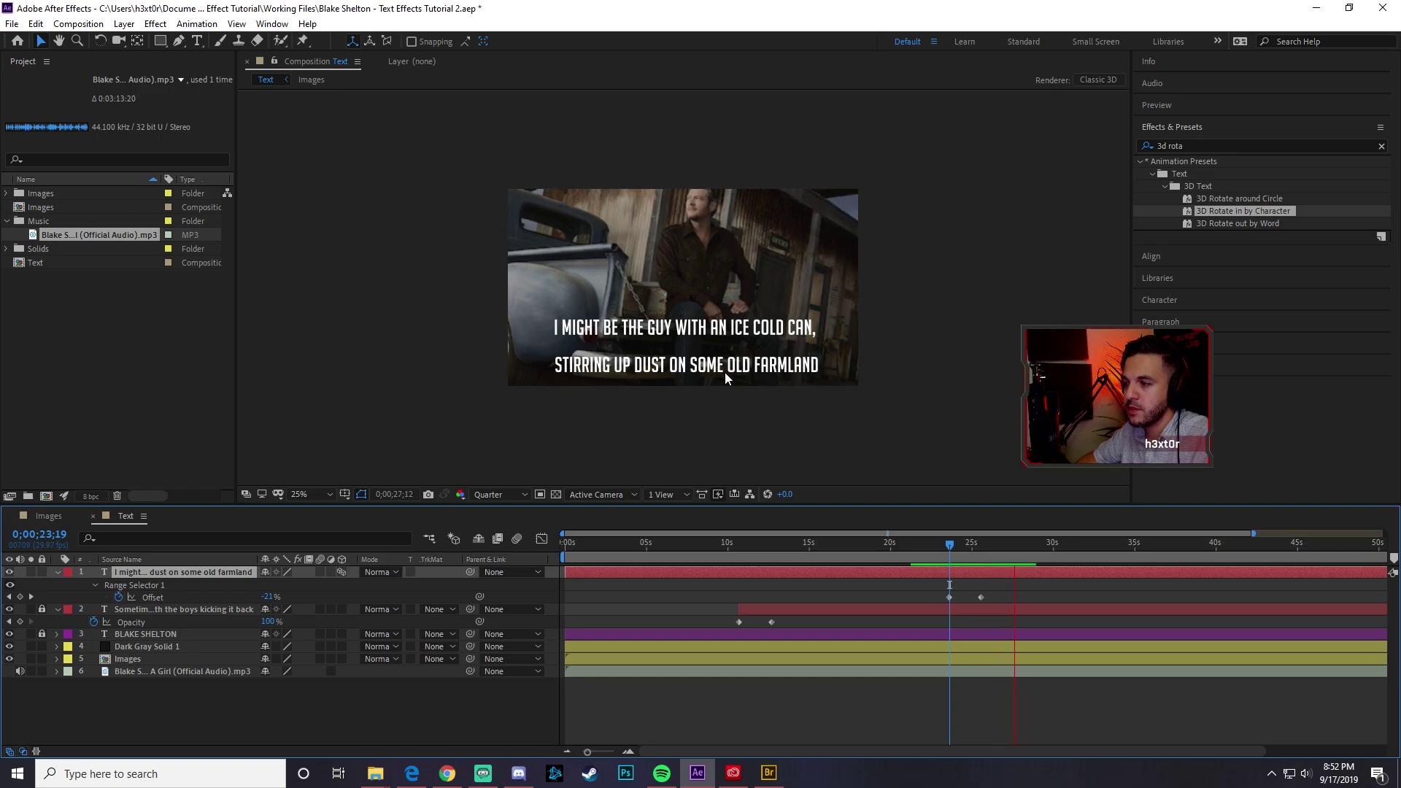
left_click(1042, 546)
left_click(1042, 546)
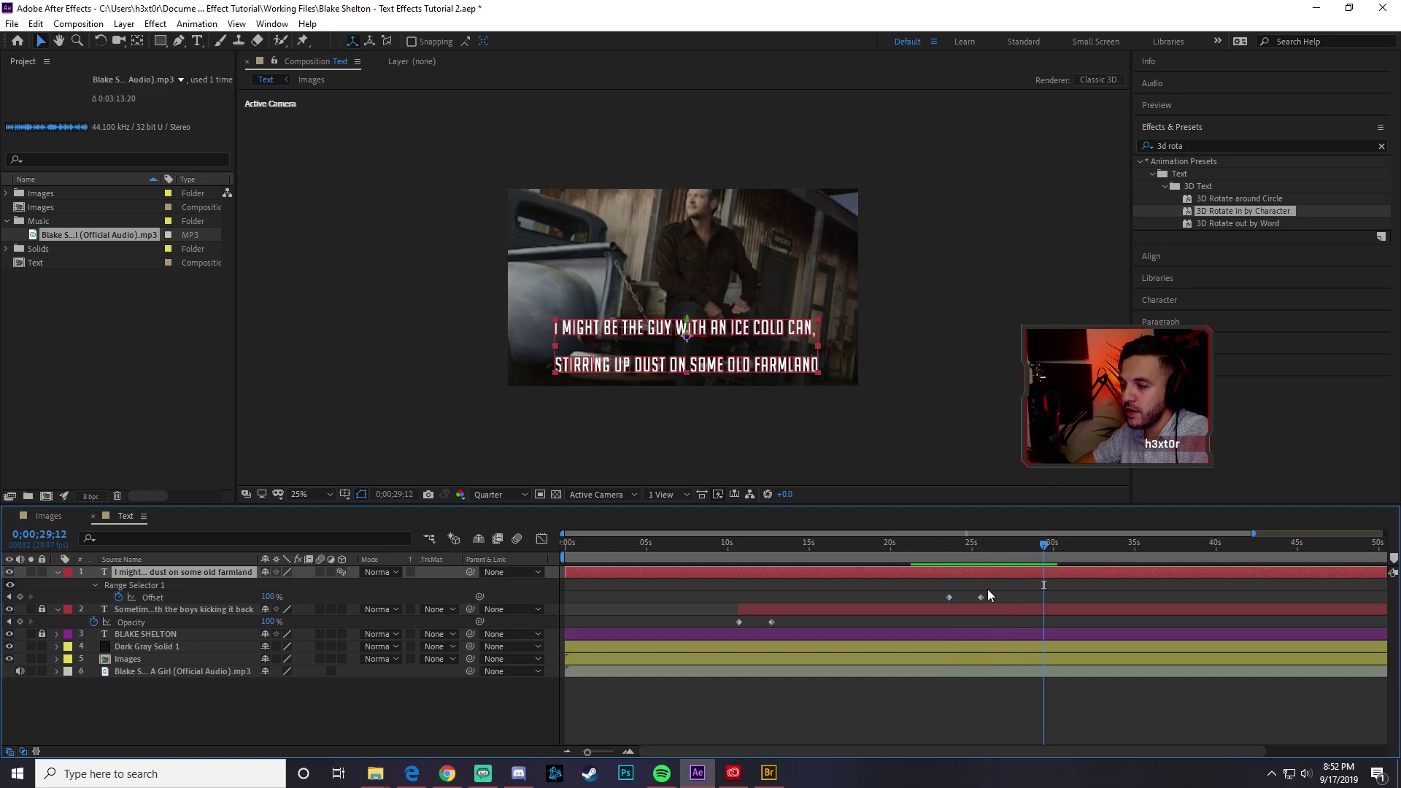
left_click_drag(982, 598, 1044, 598)
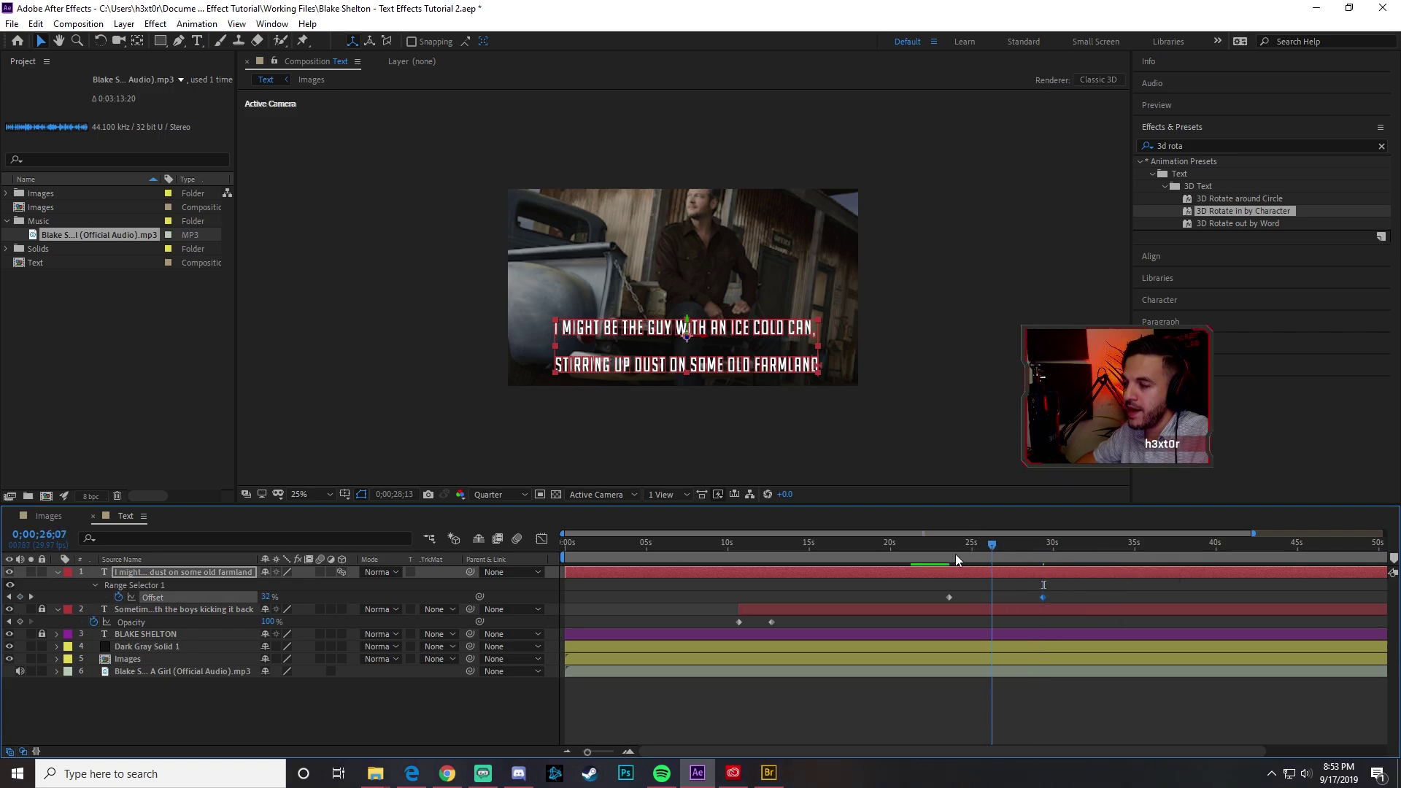
left_click(935, 556)
key("space")
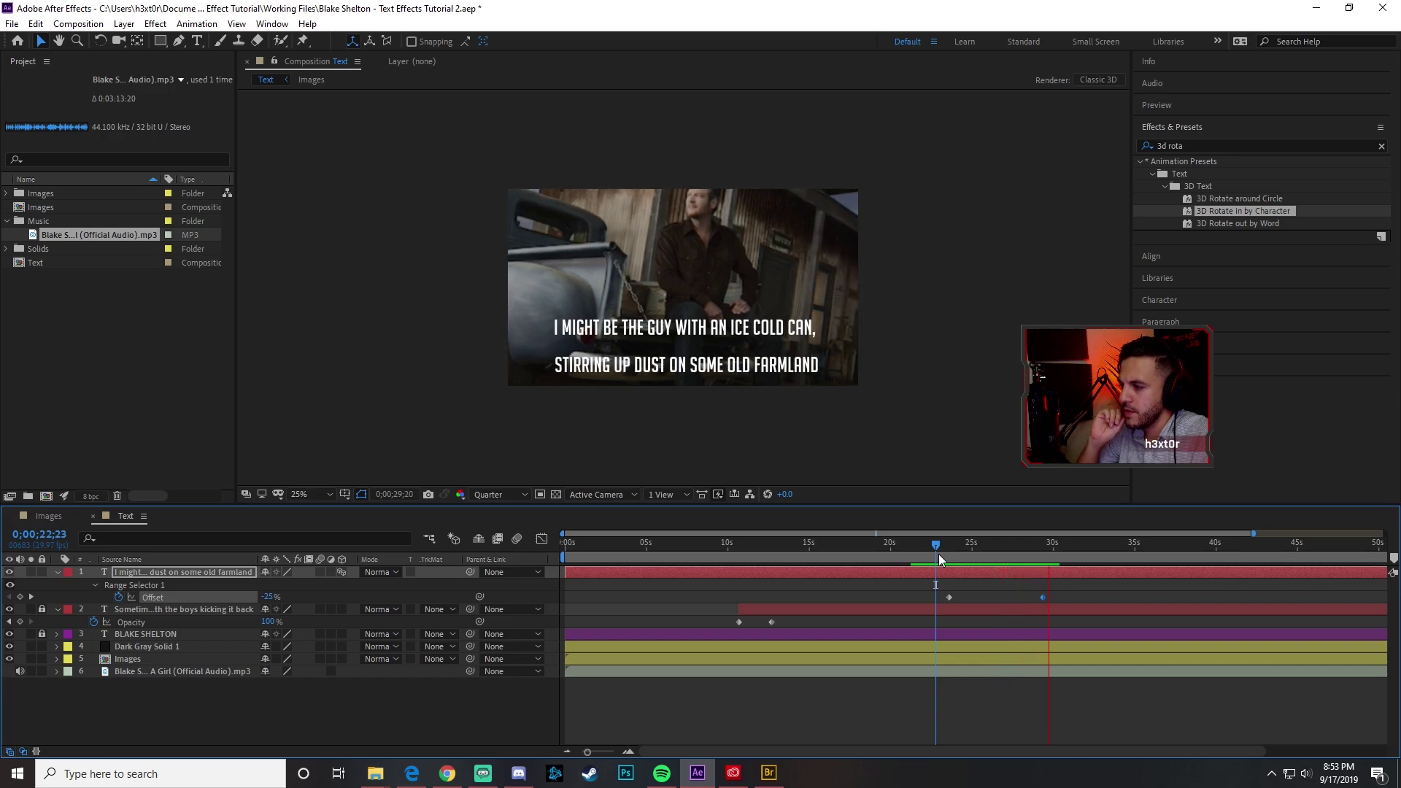
key("space")
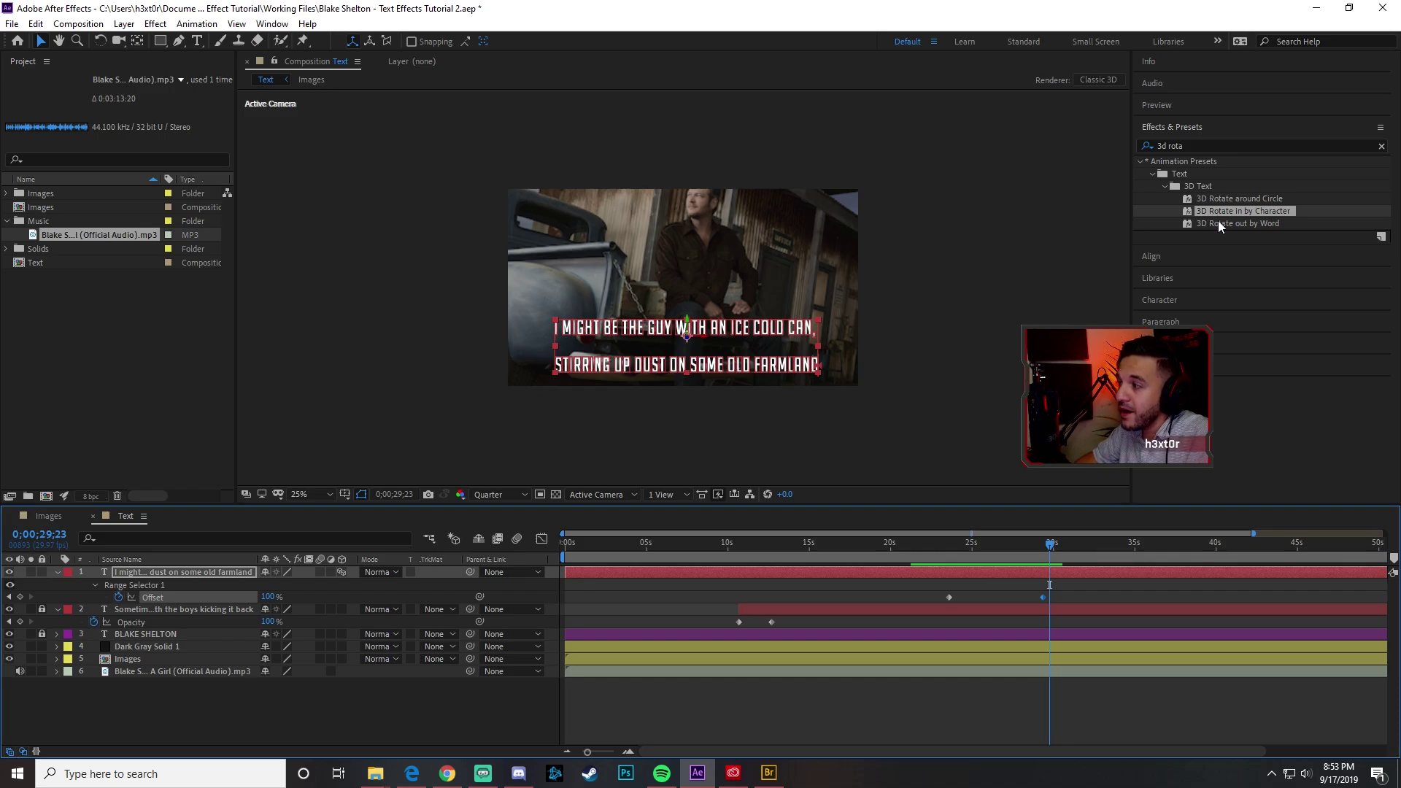
- Apply the 3D Rotate out by Word preset to the two-line farmland lyric at 0;00;26;15 and start a preview
left_click(1249, 223)
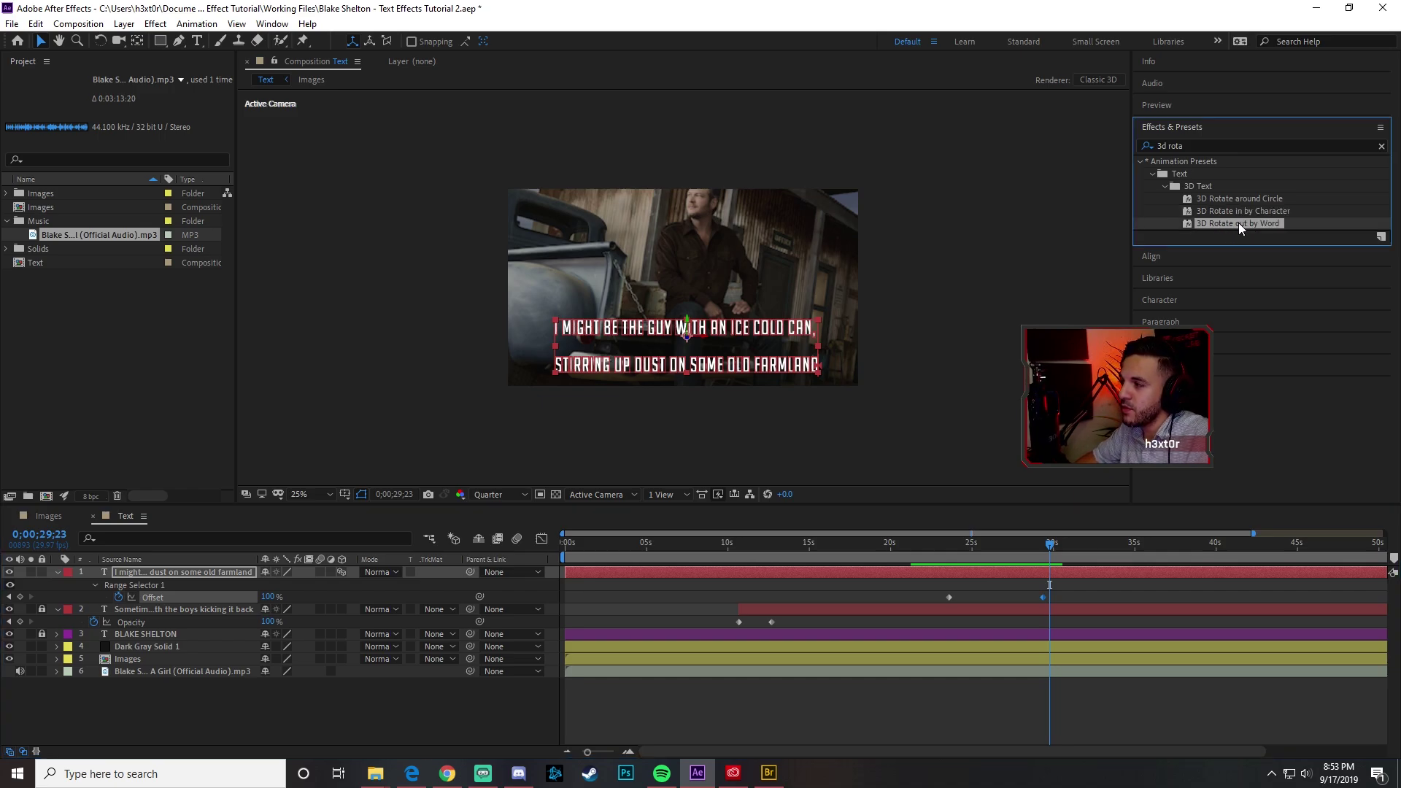
key("shift+Page_Down")
key("shift+Page_Down")
left_click_drag(1245, 226, 1238, 325)
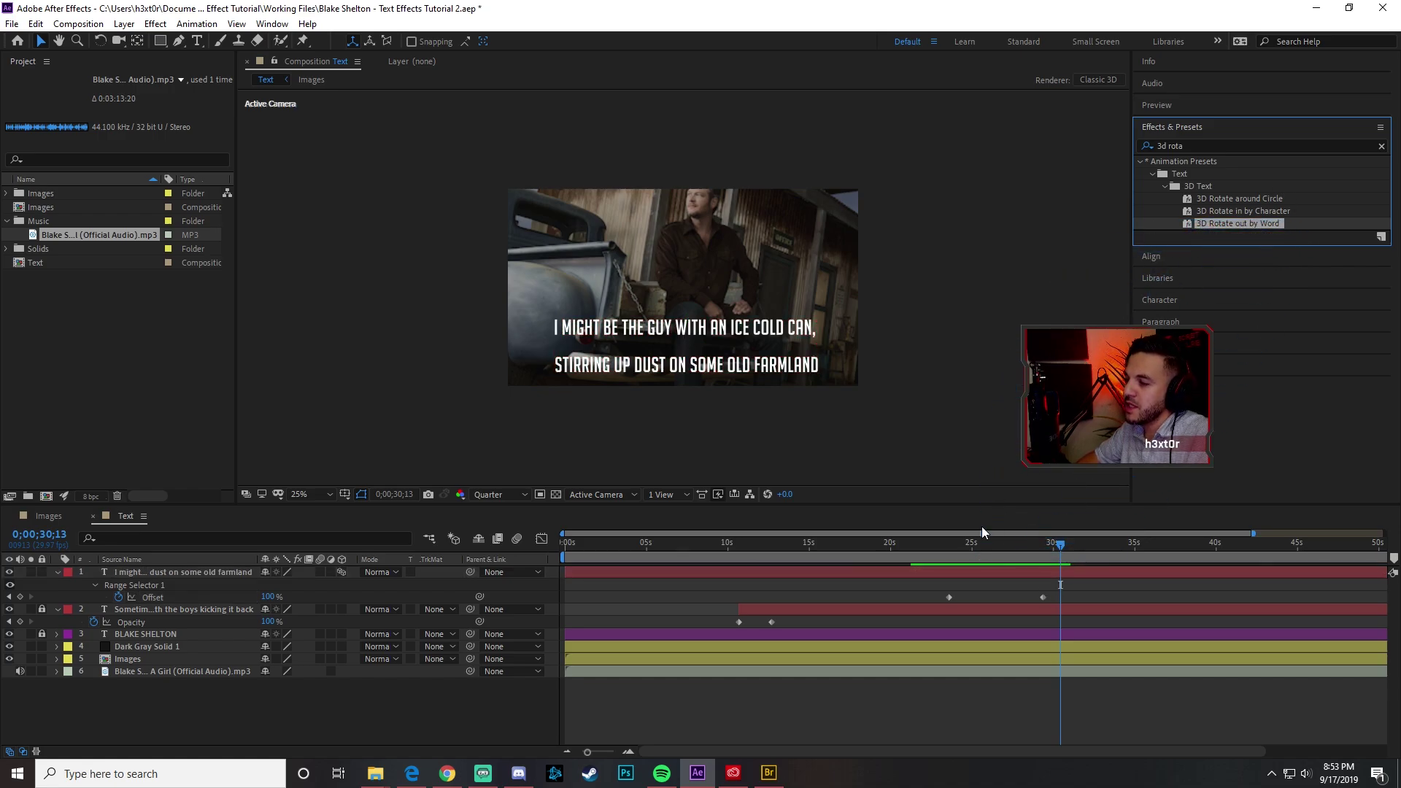
left_click_drag(1058, 546, 993, 546)
left_click_drag(1234, 226, 1017, 571)
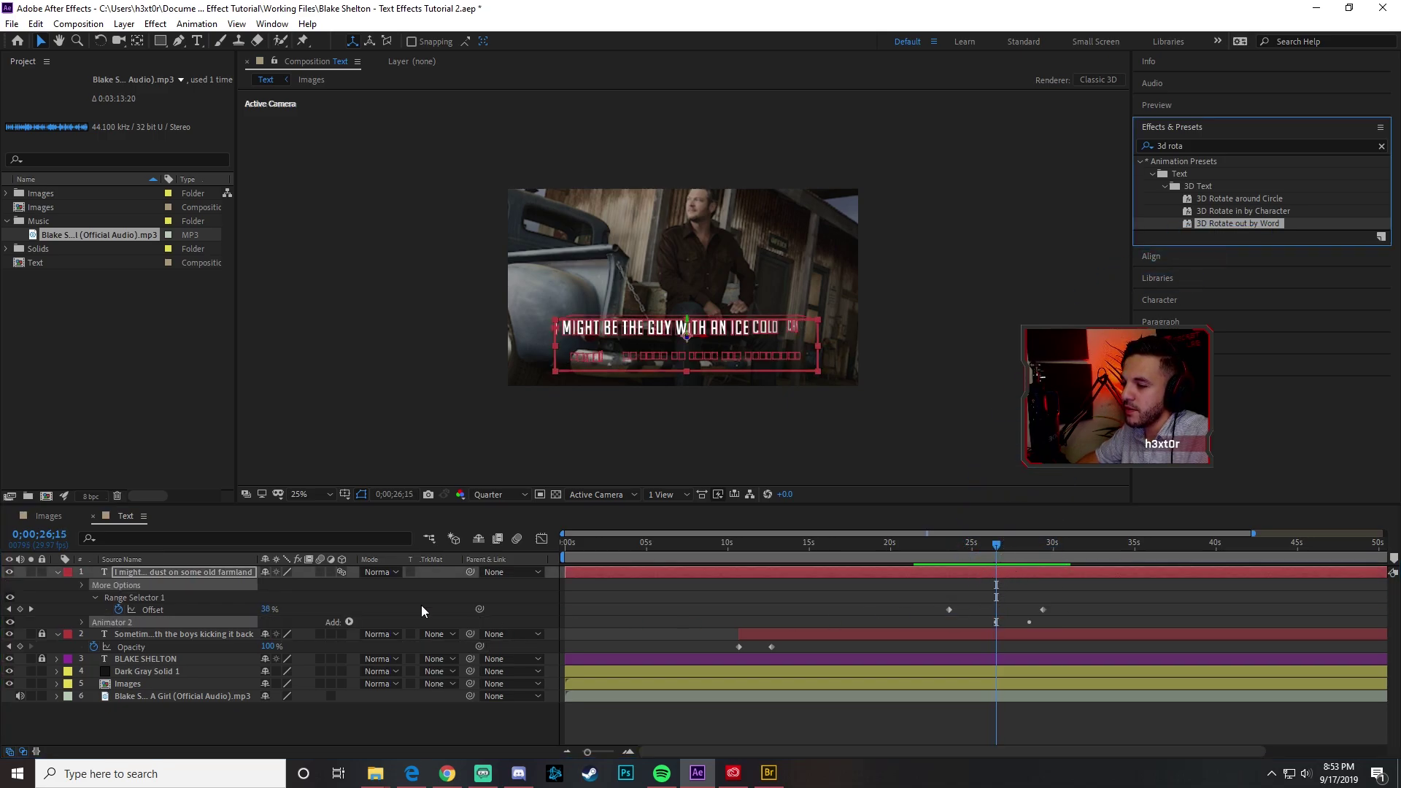
left_click(1131, 603)
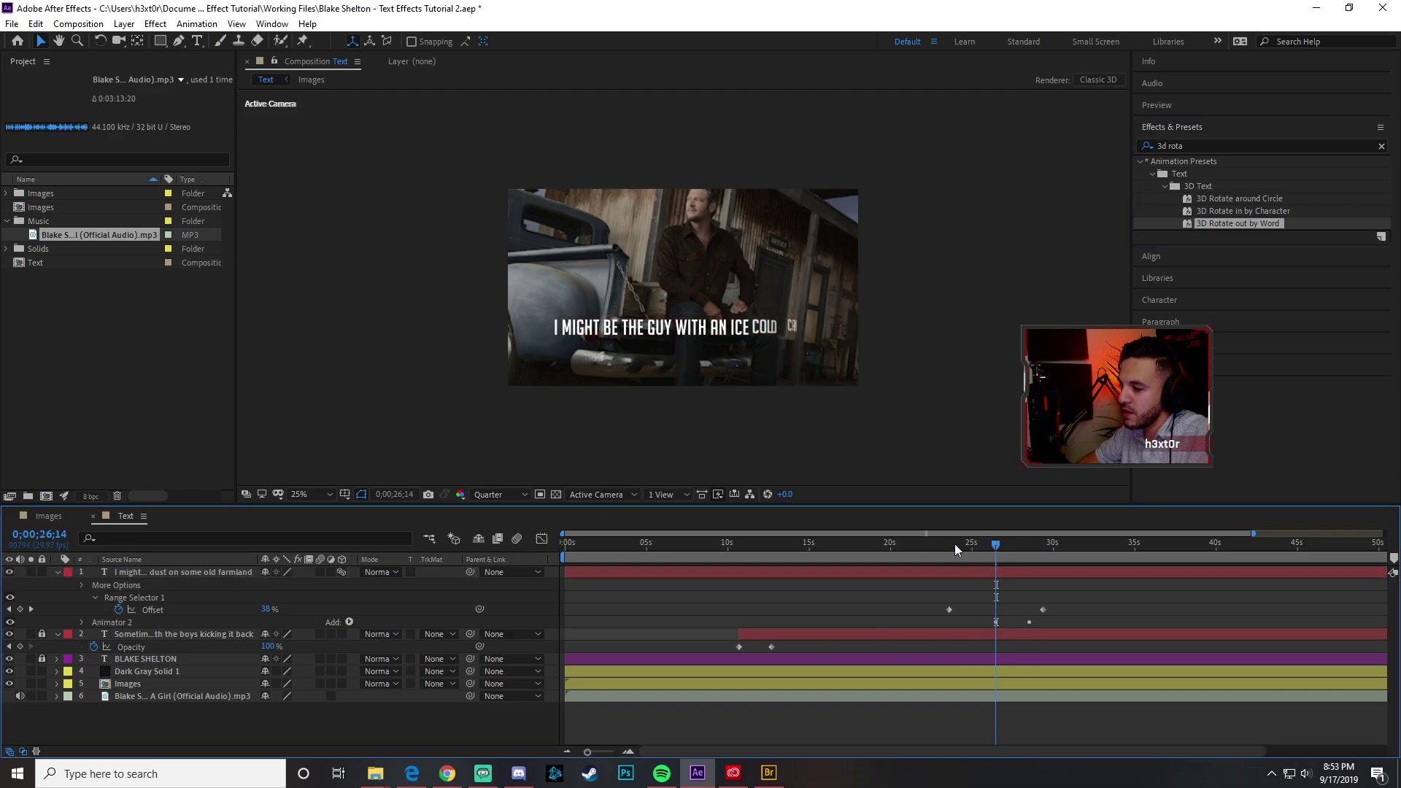
key("space")
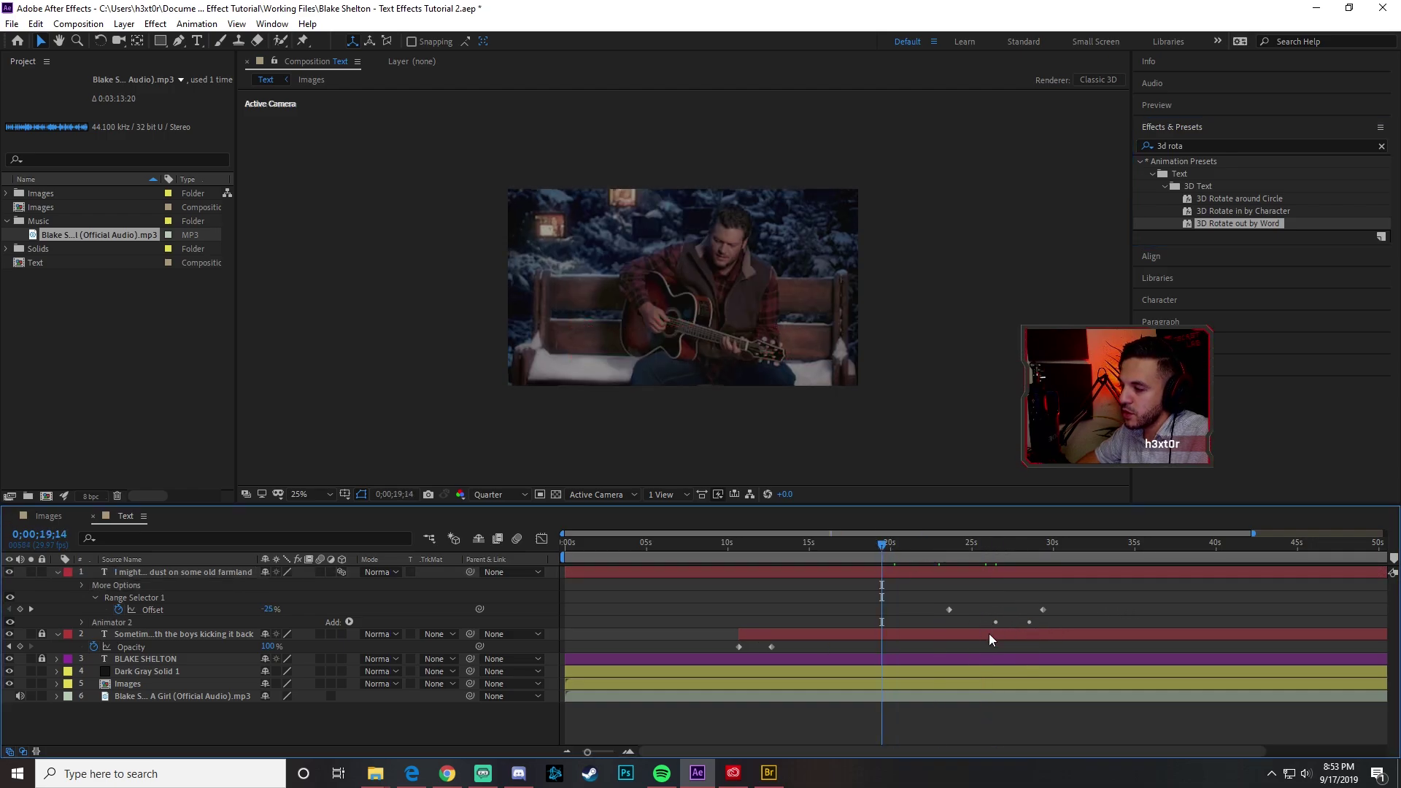
- Reveal all Offset keyframes of the farmland lyric and preview its animation from 0;00;23;07
left_click(178, 572)
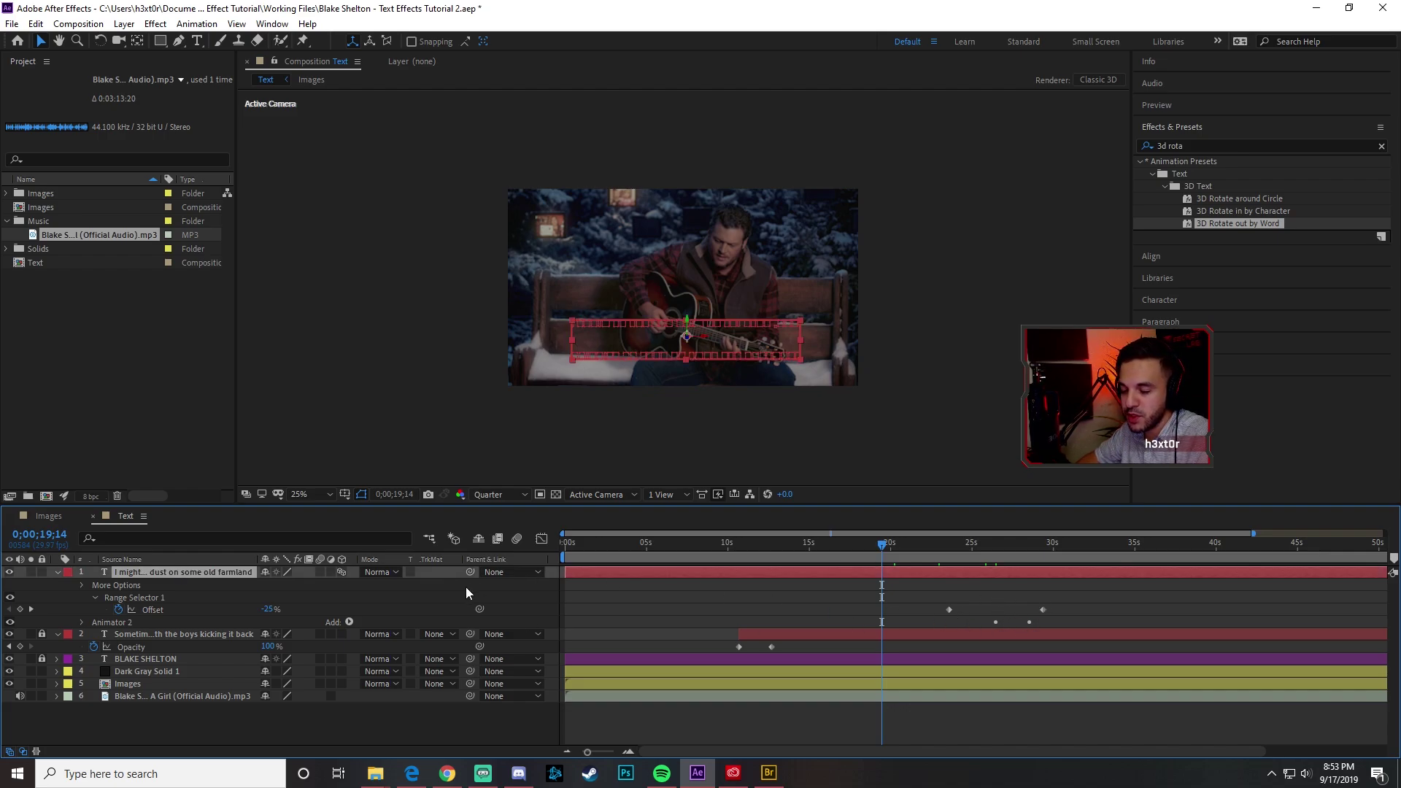
key("u")
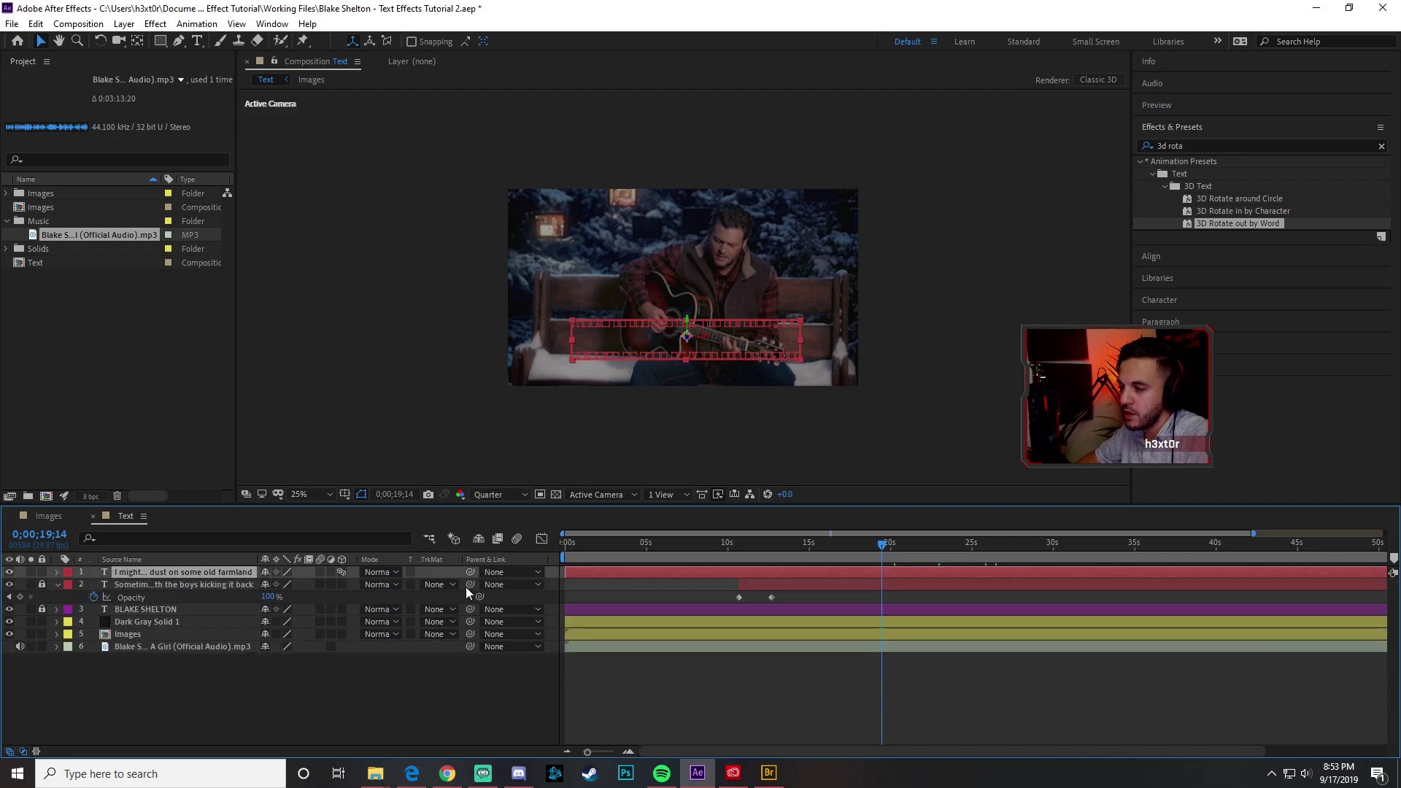
key("u")
left_click(945, 557)
key("space")
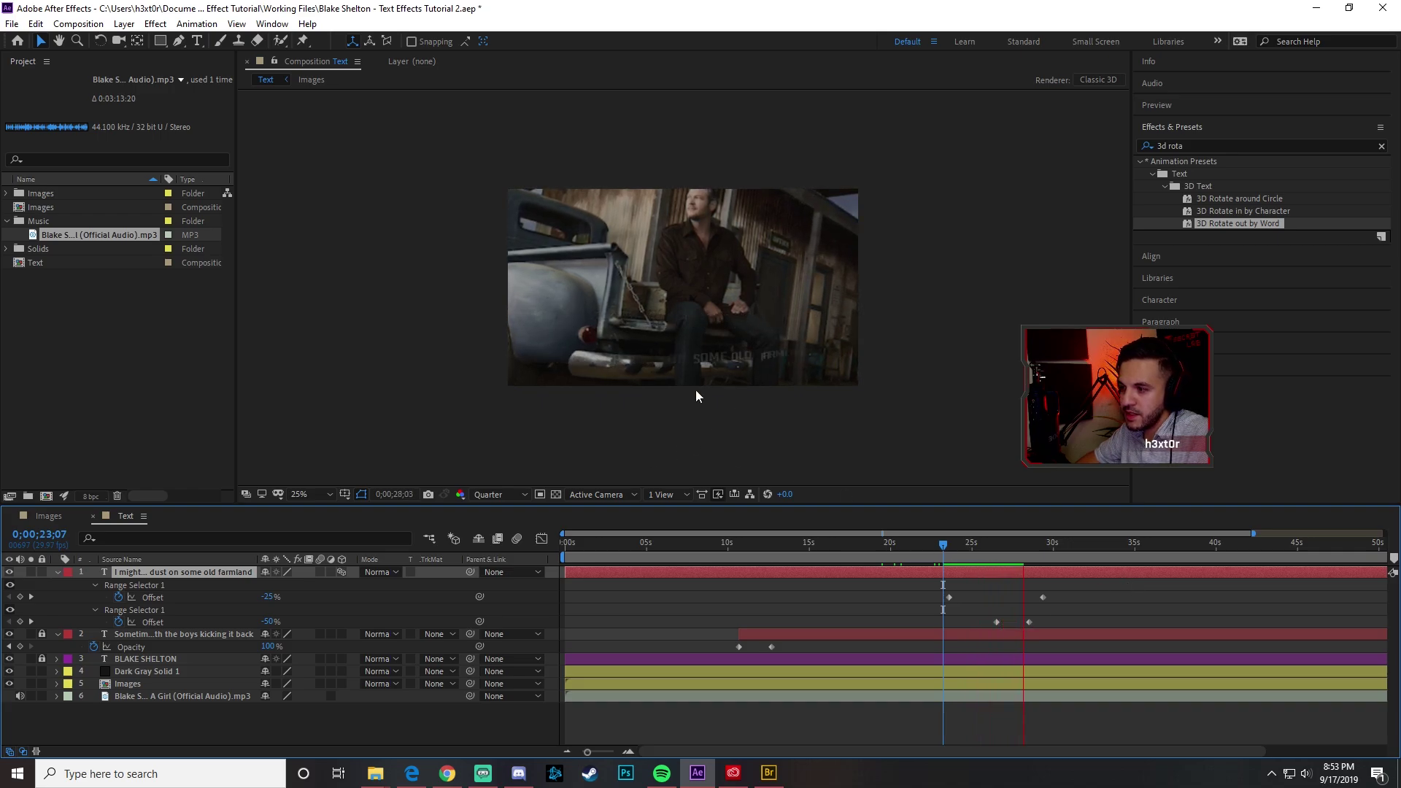
- Move the farmland lyric's ending rotate-out Offset keyframe to about 32 seconds and preview the retimed exit
left_click(1030, 533)
left_click_drag(1028, 624, 1078, 621)
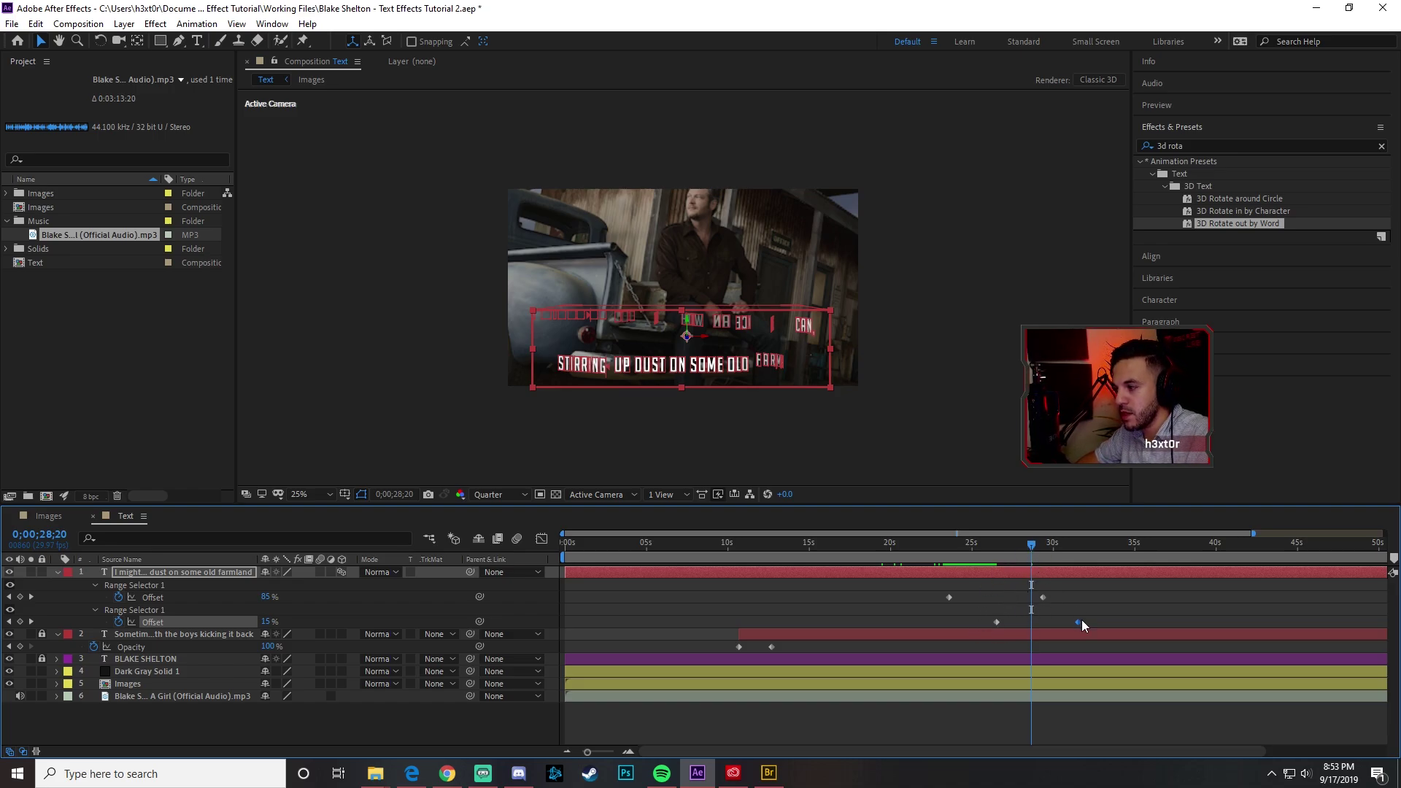
left_click_drag(1025, 545, 907, 549)
key("space")
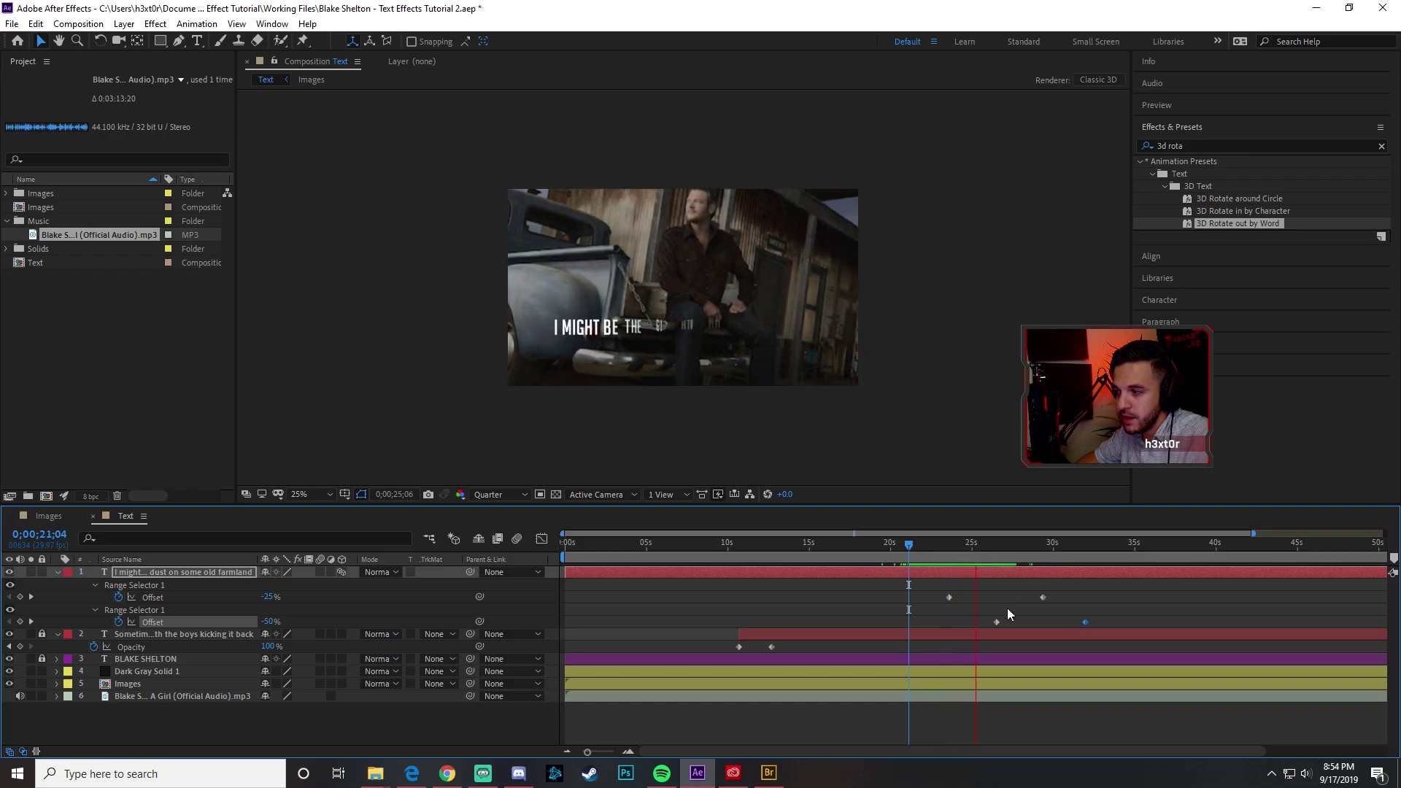
key("space")
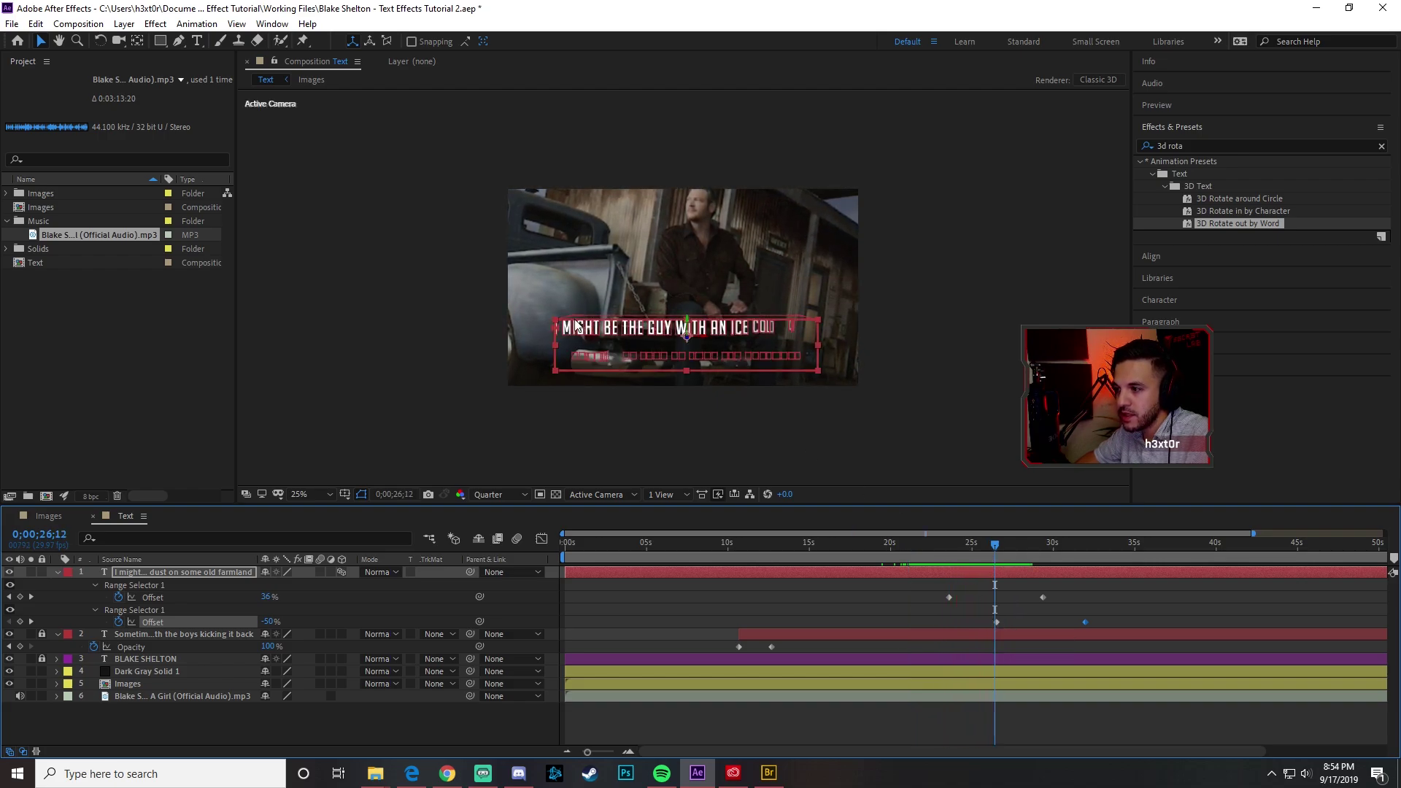
key("space")
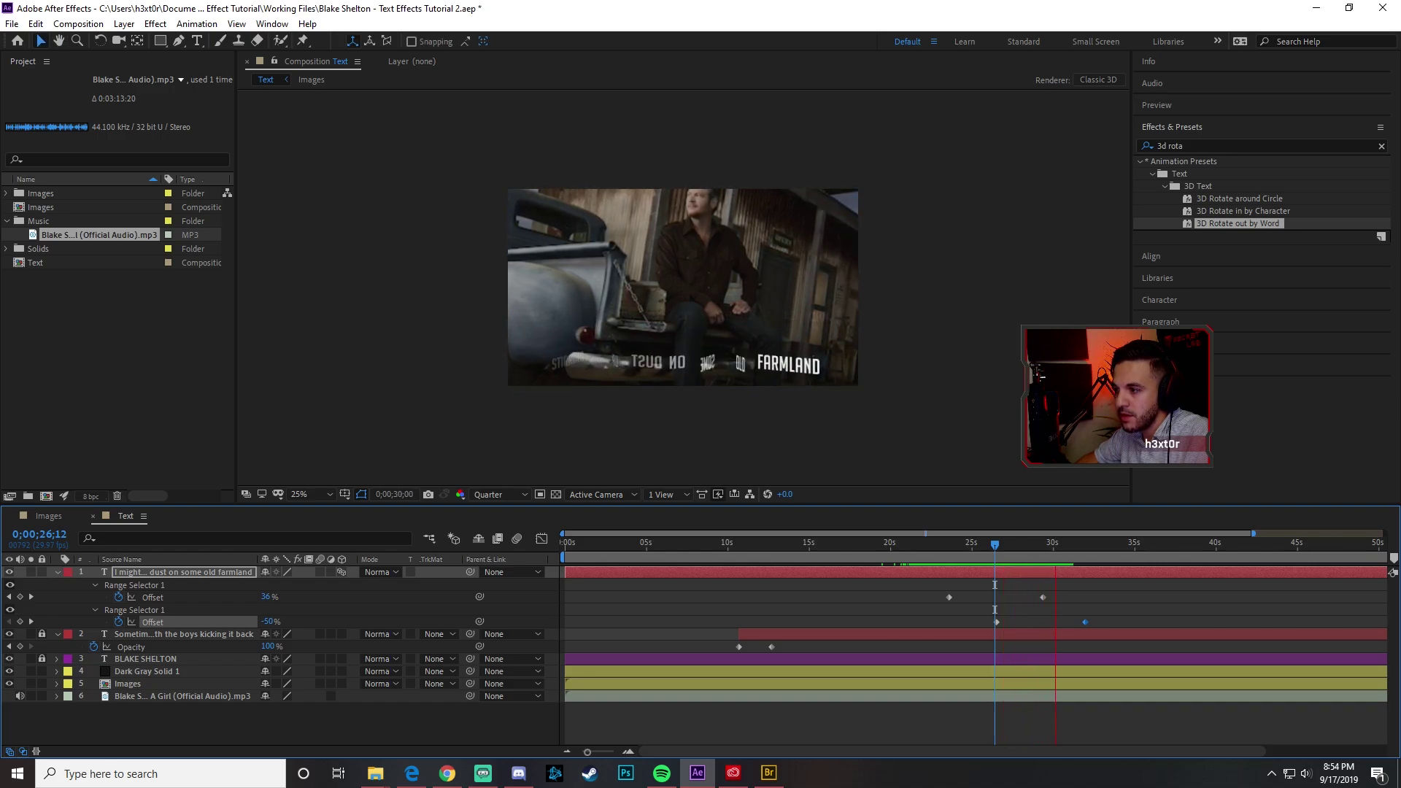
key("h")
key("space")
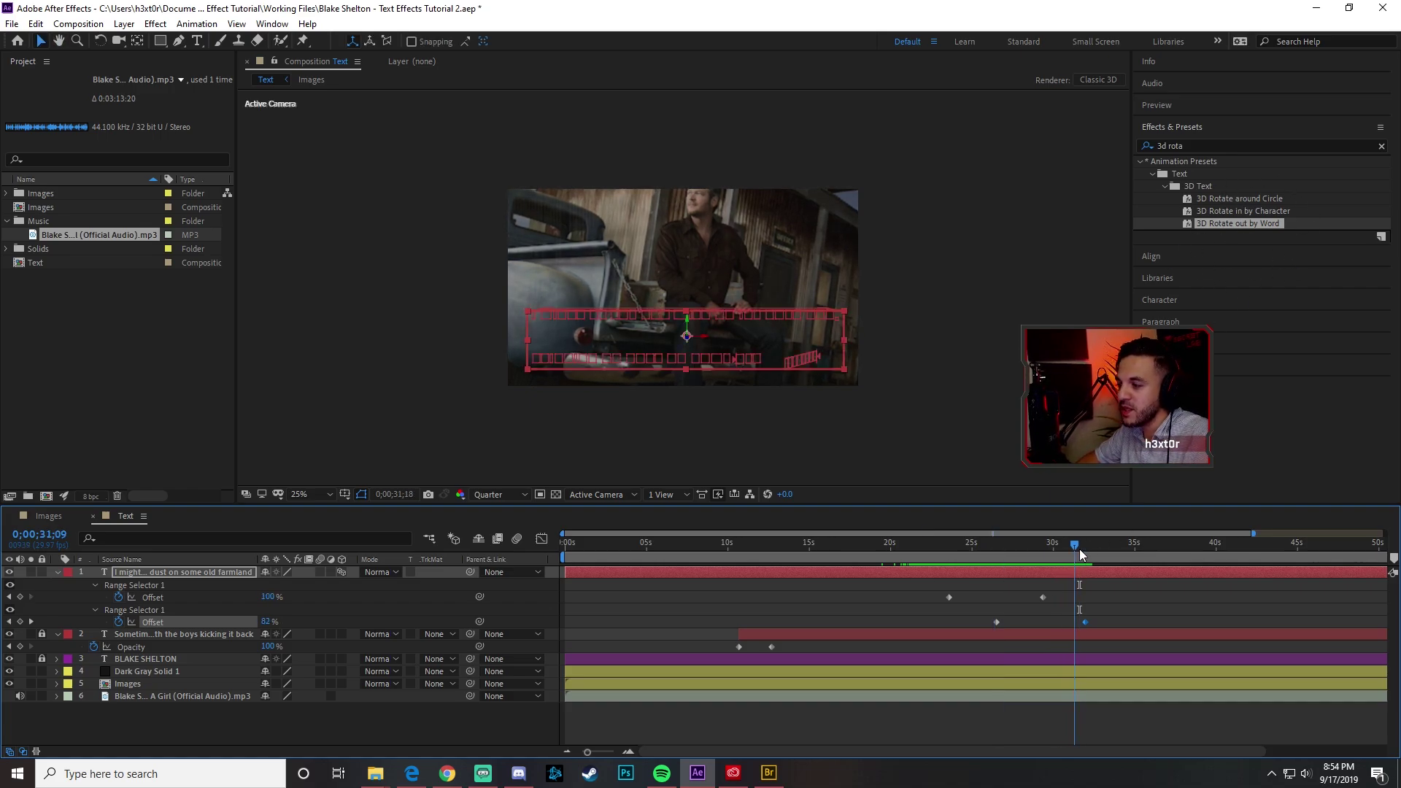
- Play the composition from 0;00;32;16 and set the current time to 0;00;35;29
left_click_drag(1078, 549, 1095, 551)
key("space")
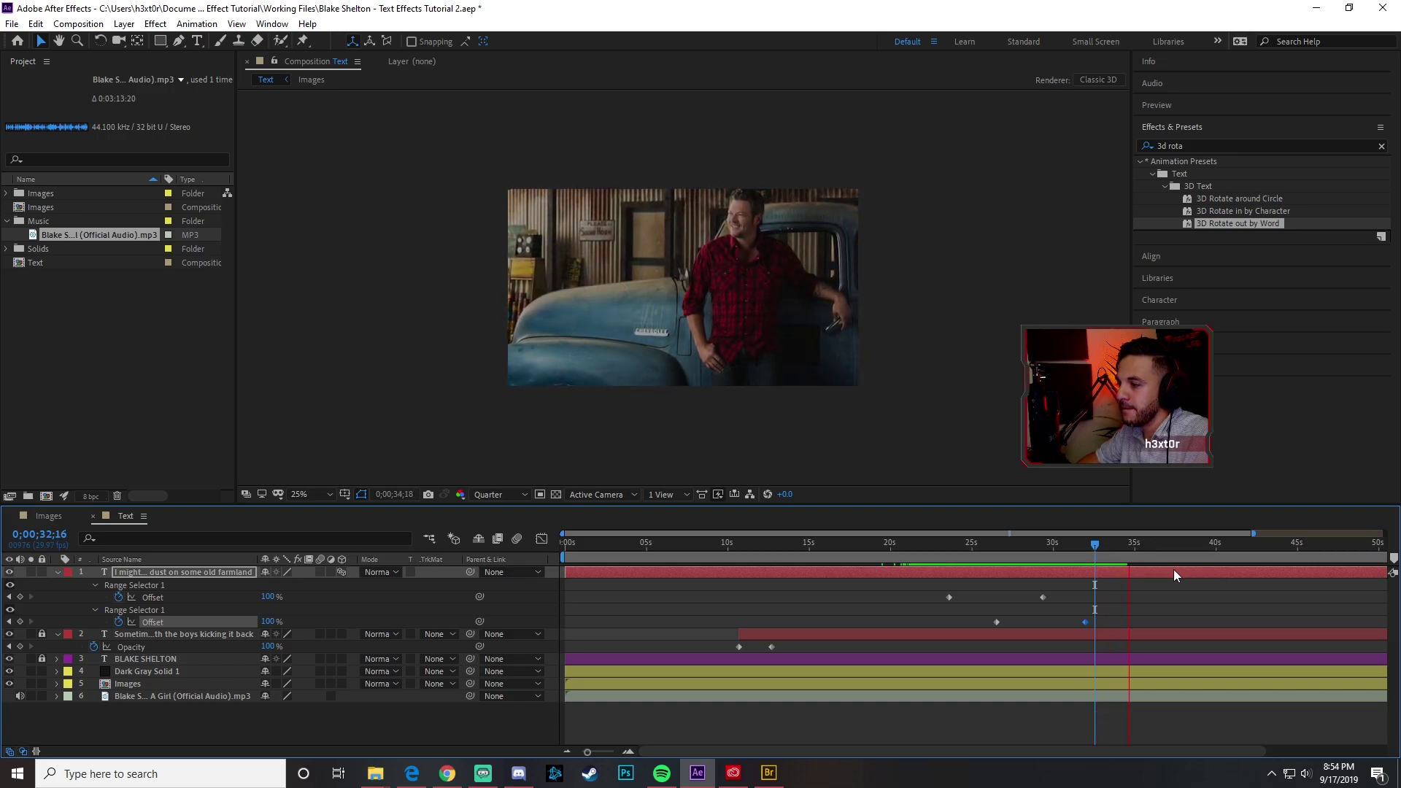
left_click(1150, 544)
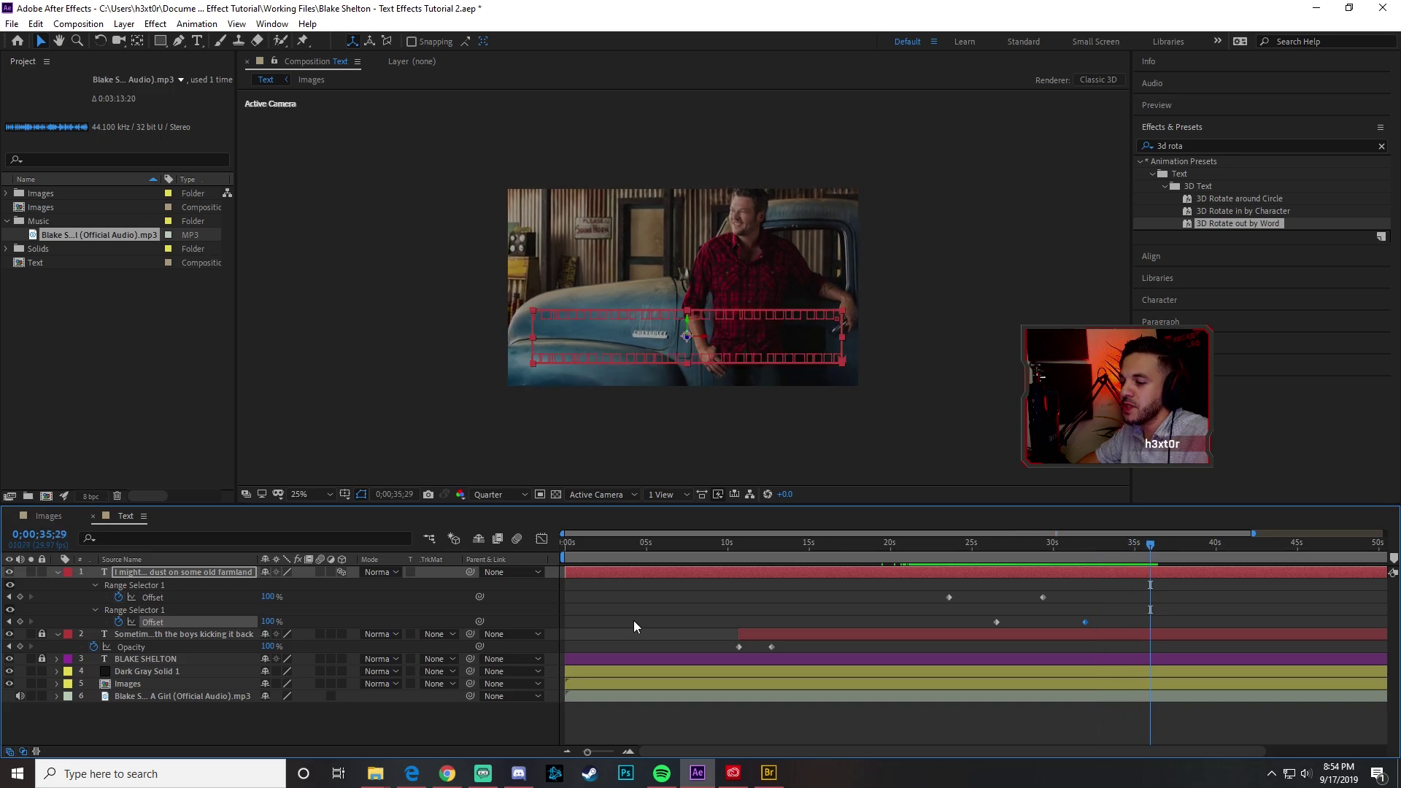
- Switch to the browser, copy the lyric "I'm just the guy with the girl everybody wants to know" and return to After Effects
left_click(448, 775)
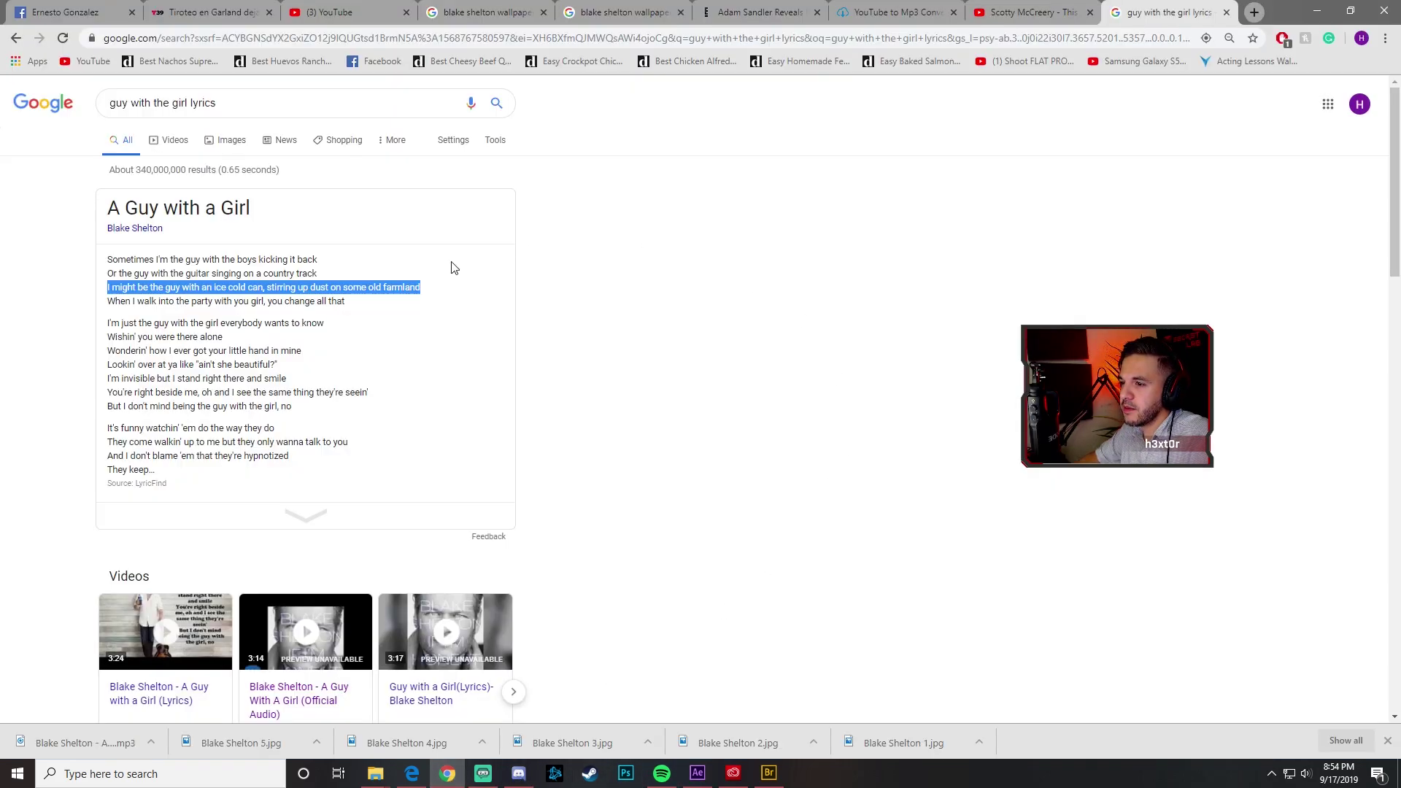
left_click_drag(106, 326, 329, 325)
right_click(217, 324)
left_click(288, 337)
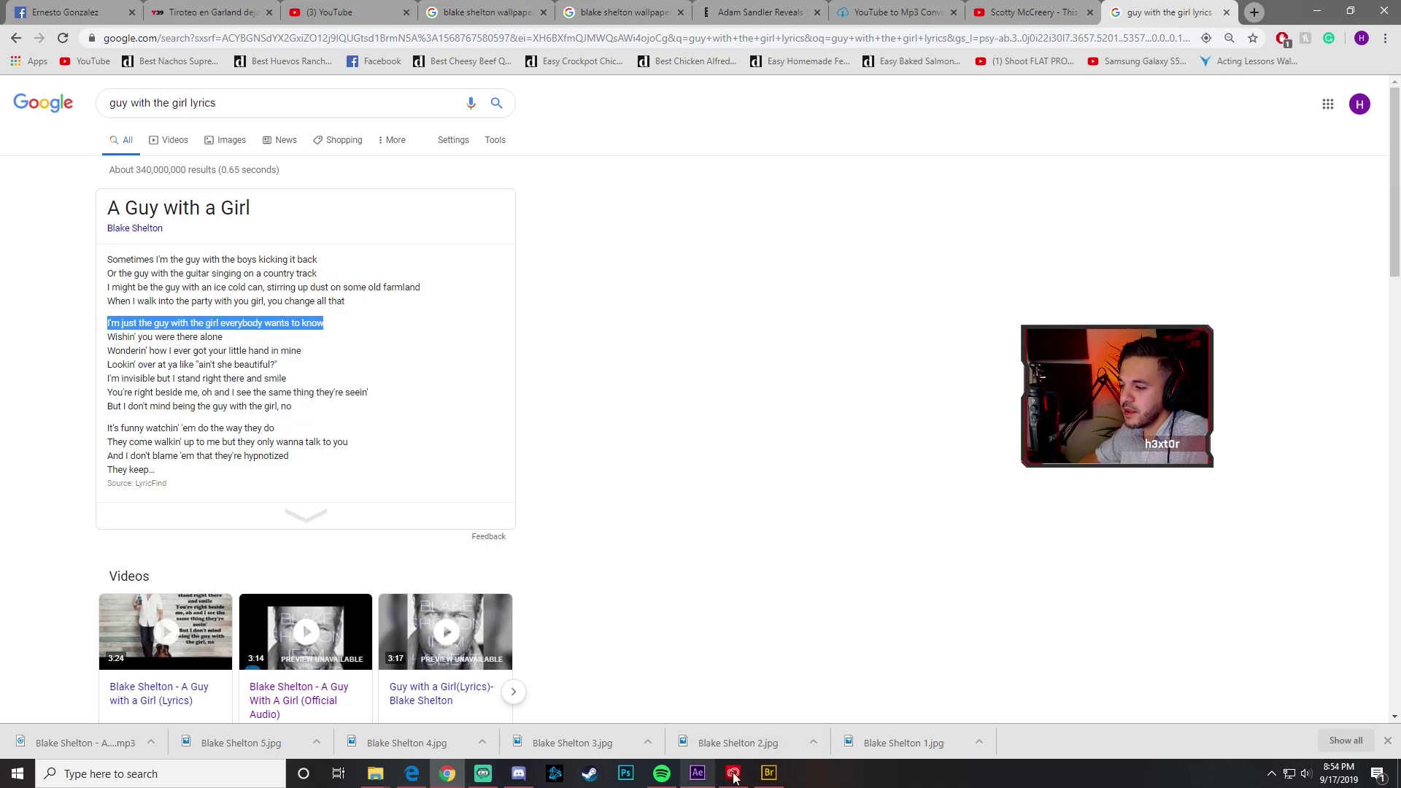
left_click(699, 779)
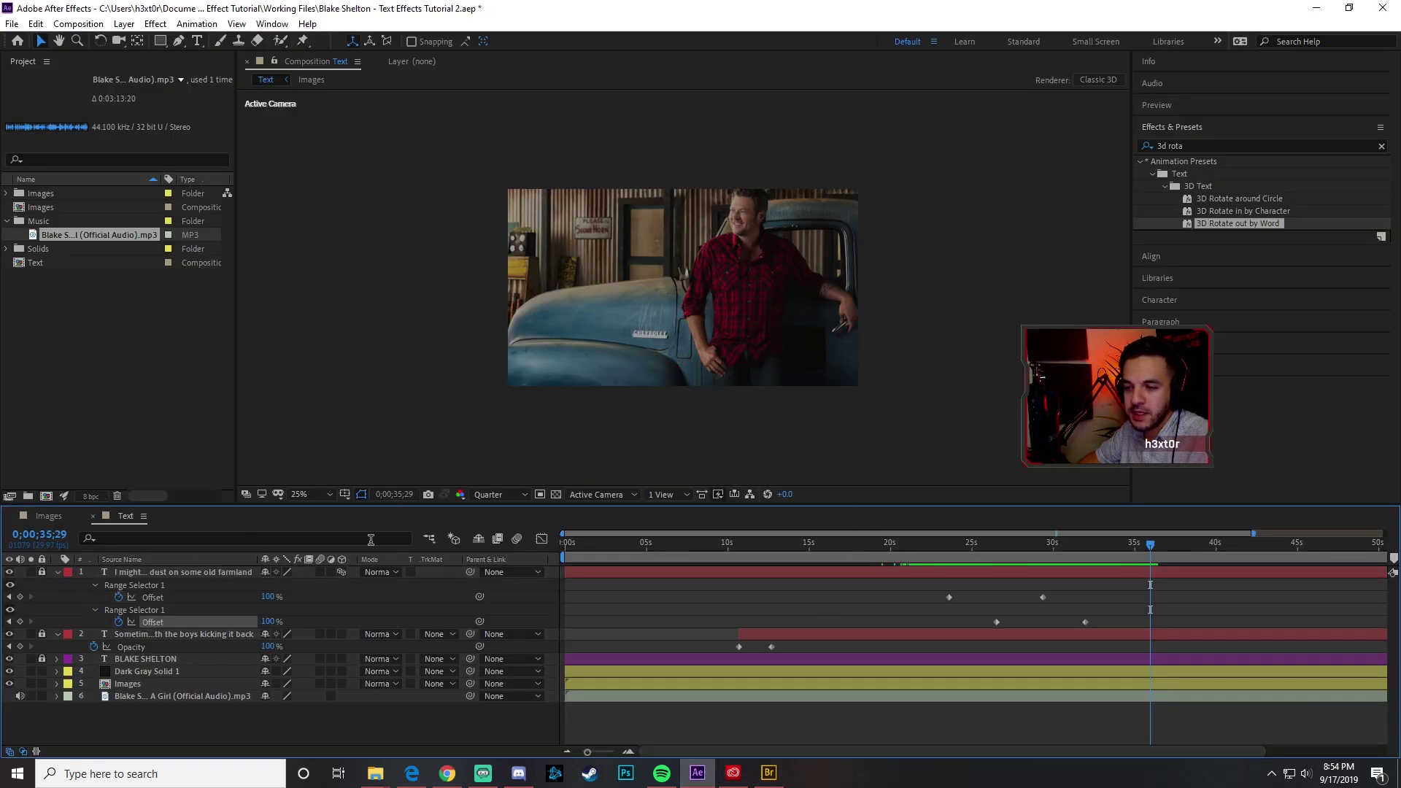
- Play from 0;00;31;09 to find where the copied lyric is sung and set the current time to 0;00;34;28
left_click(1002, 544)
left_click(1074, 540)
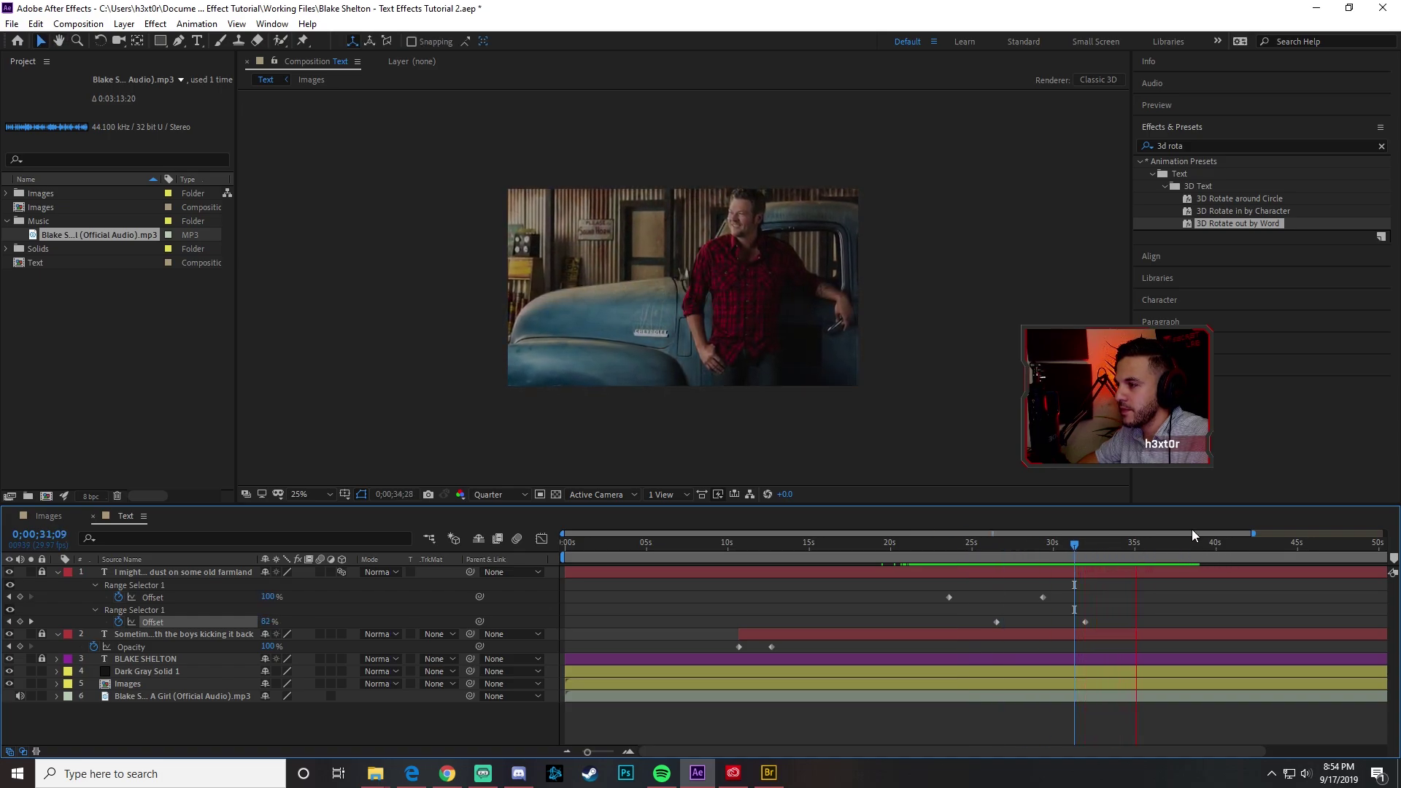
key("space")
mouse_move(1115, 548)
left_mouse_down()
mouse_move(1014, 549)
mouse_move(1145, 546)
mouse_move(1129, 546)
left_mouse_up()
key("space")
key("space")
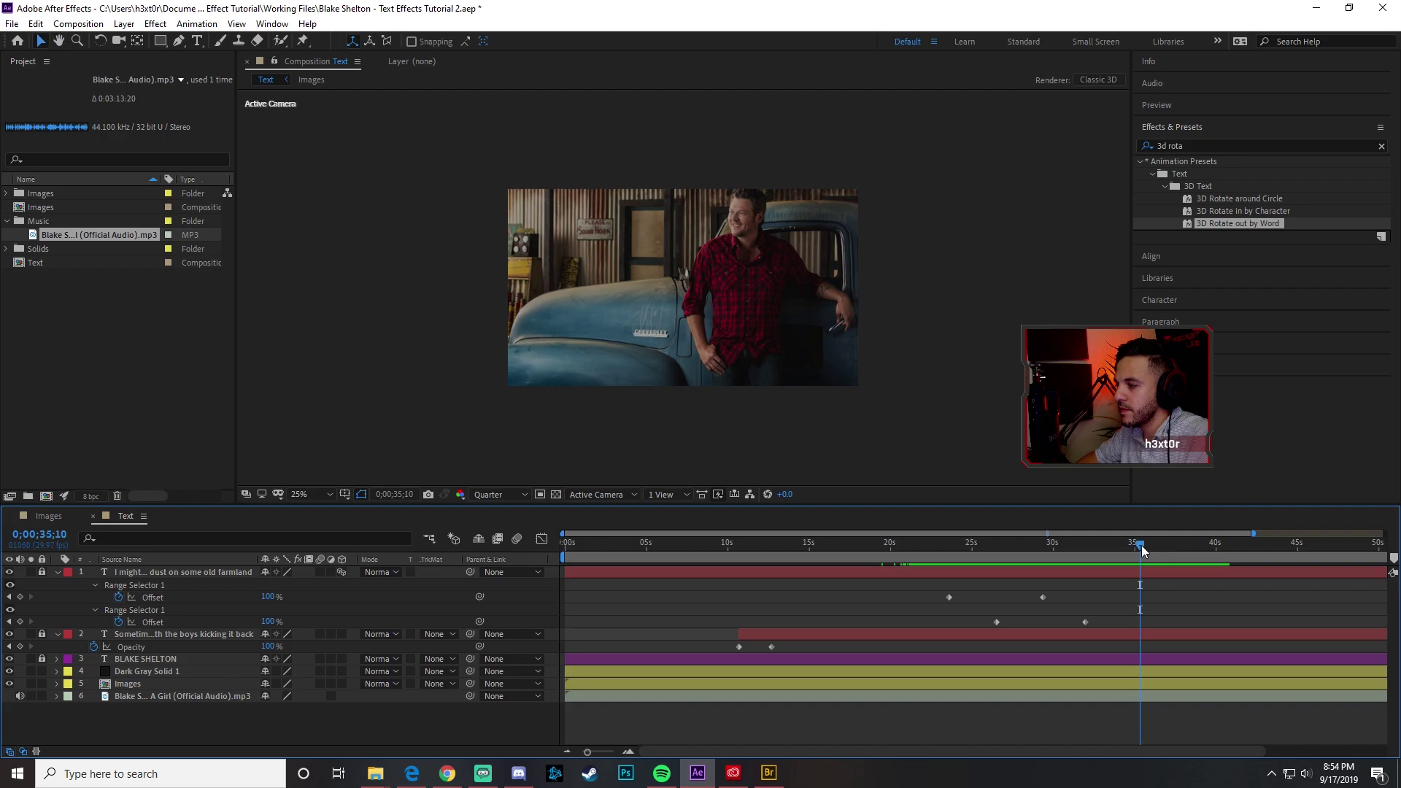
left_click(1135, 545)
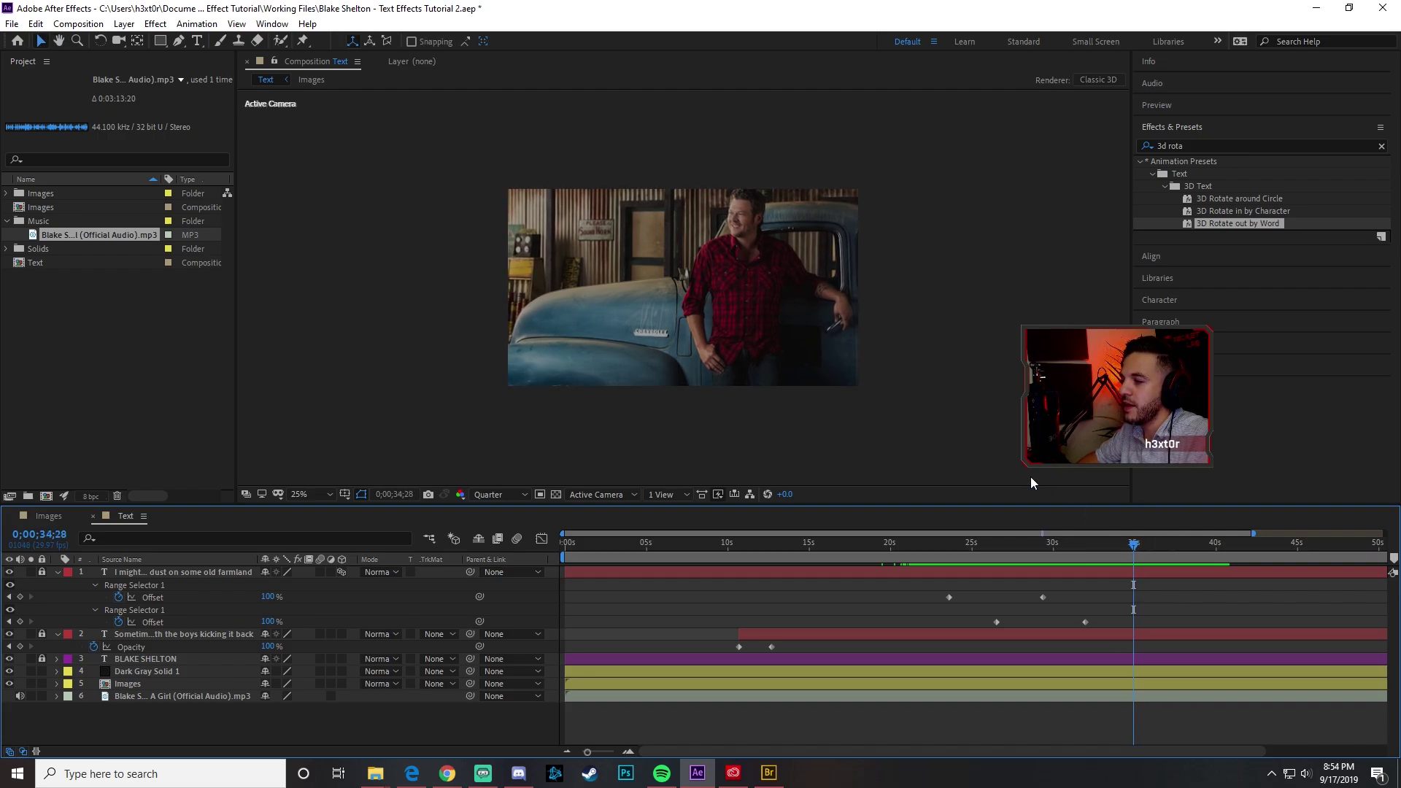
- Add a text layer with the copied lyric "I'm just the guy with the girl everybody wants to know" across the middle of the image
left_click(197, 41)
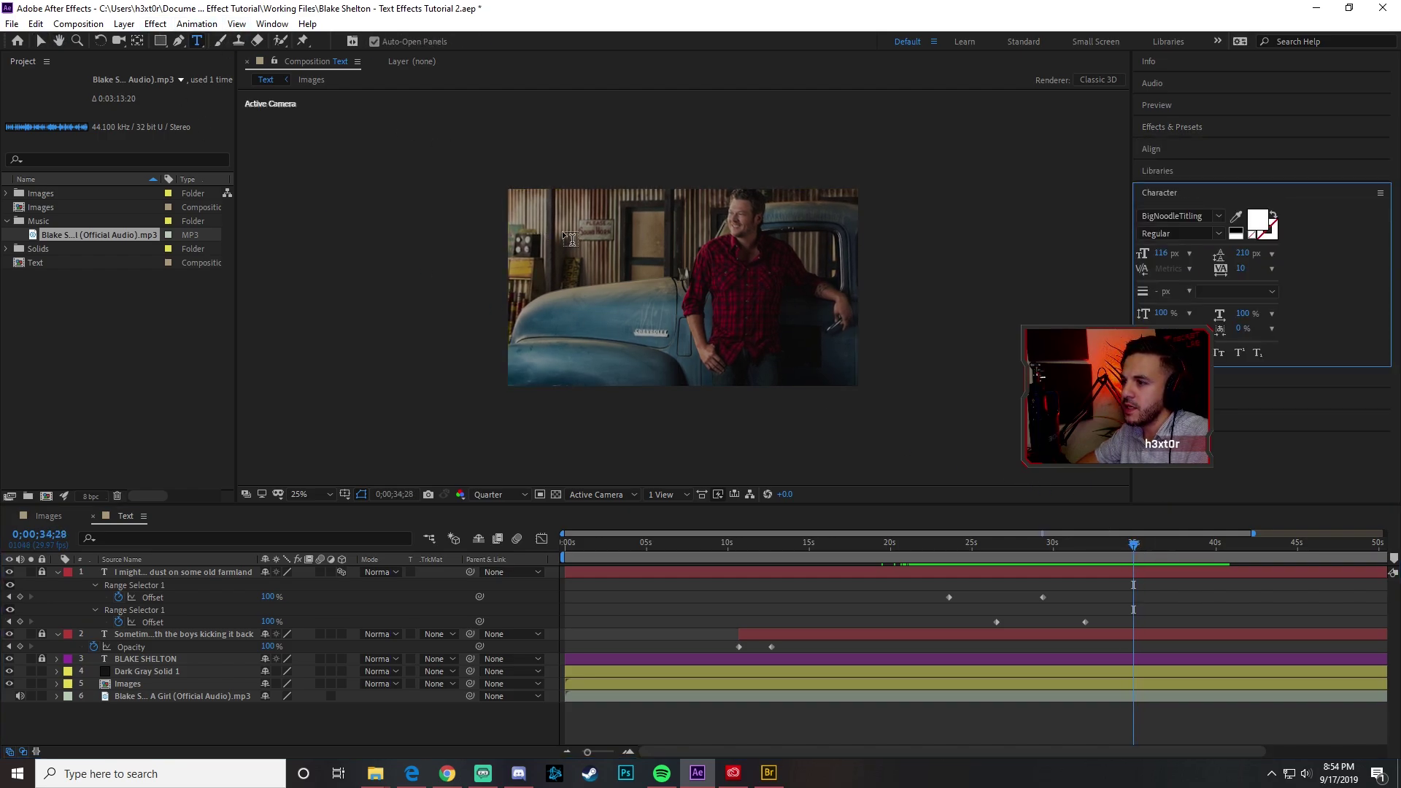
left_click(571, 239)
key("ctrl+v")
left_click(40, 41)
left_click_drag(599, 244, 745, 274)
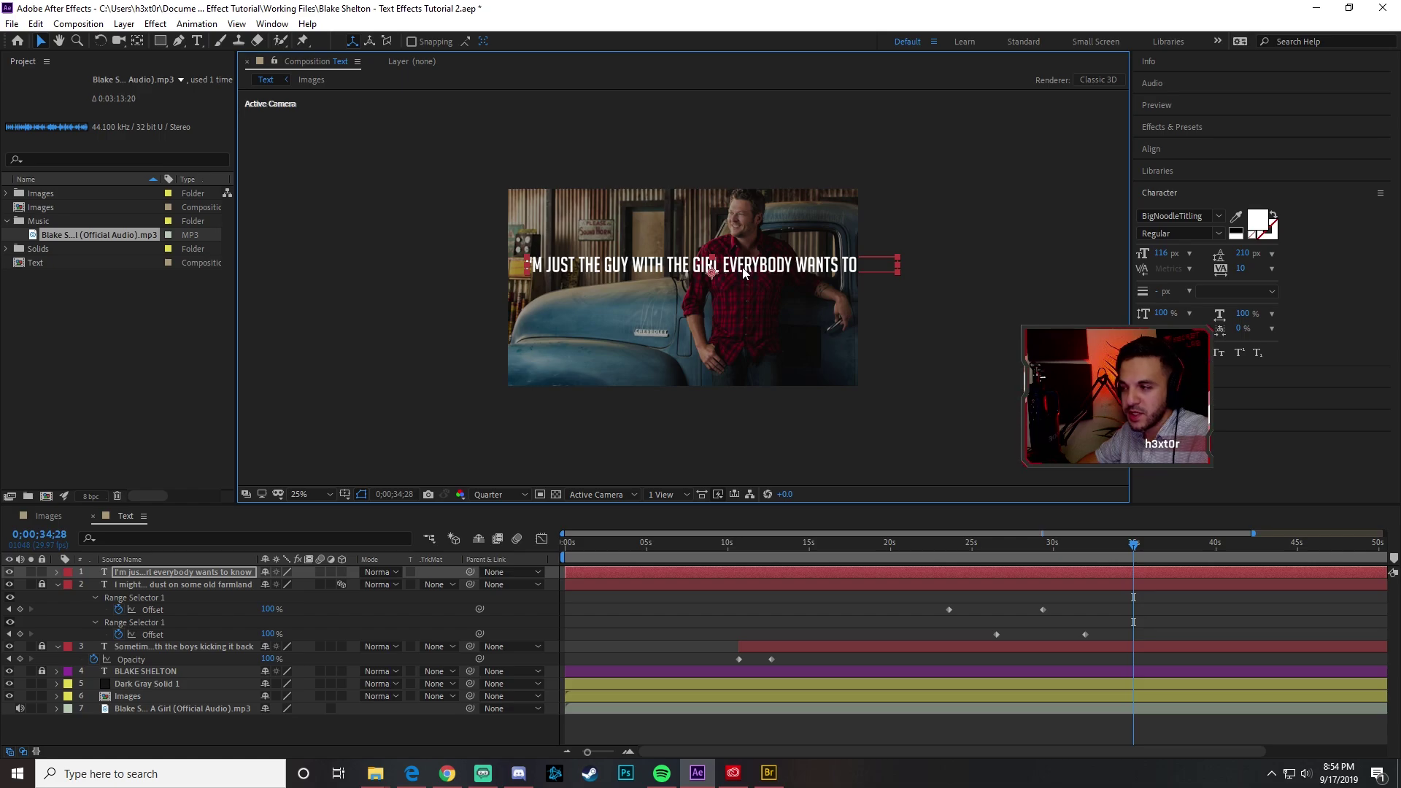
- Break the new lyric into two lines before "EVERYBODY"
key("t")
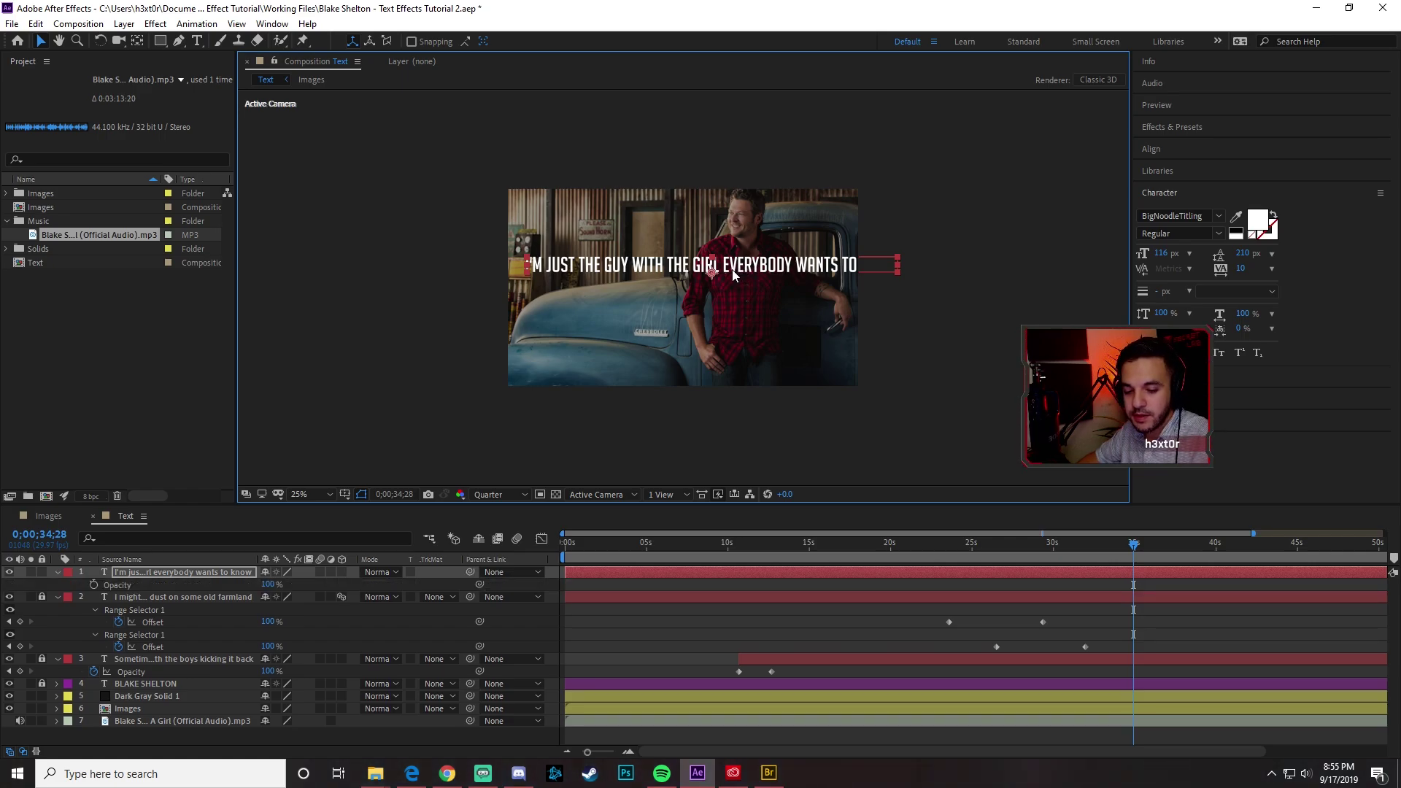
key("t")
left_click(197, 41)
left_click(634, 265)
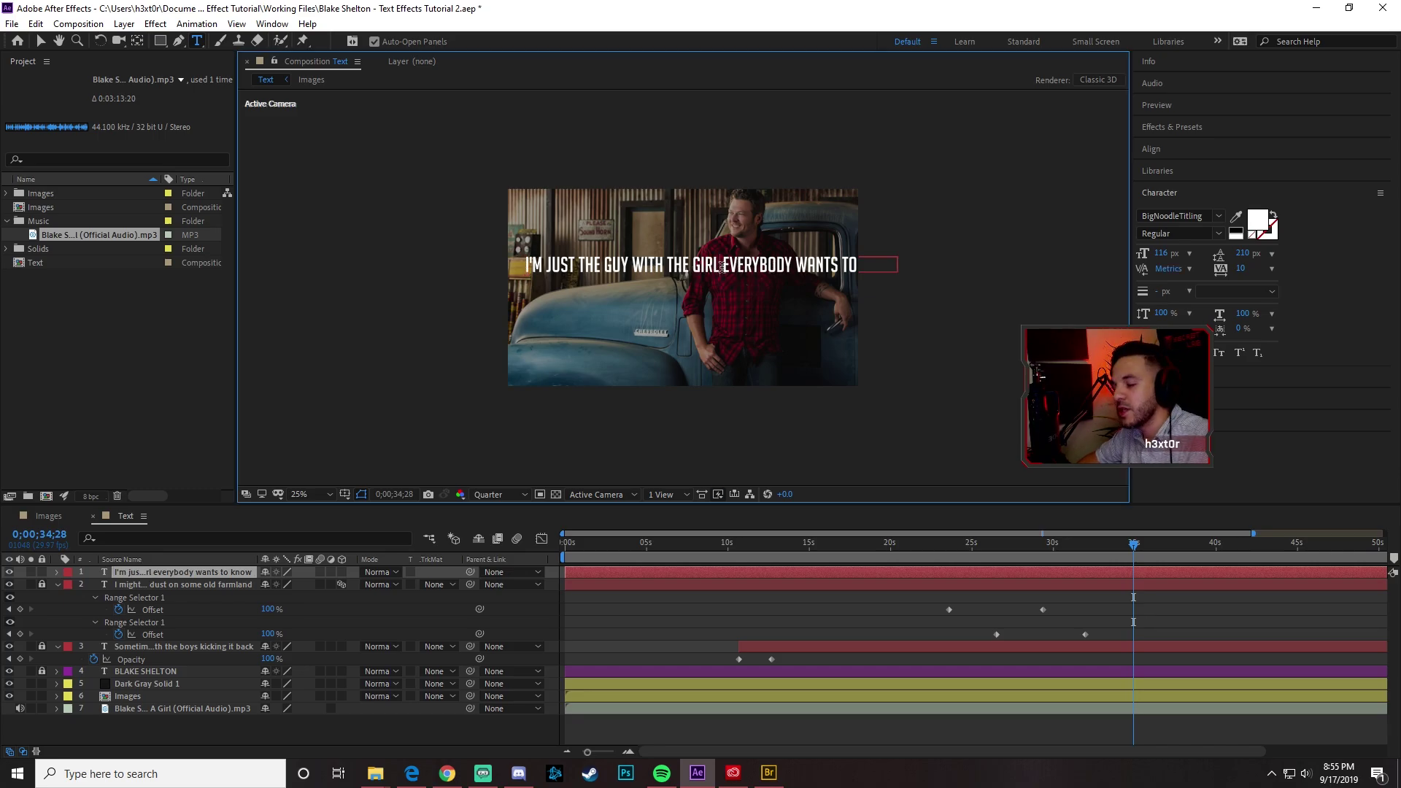
left_click(720, 266)
key("Return")
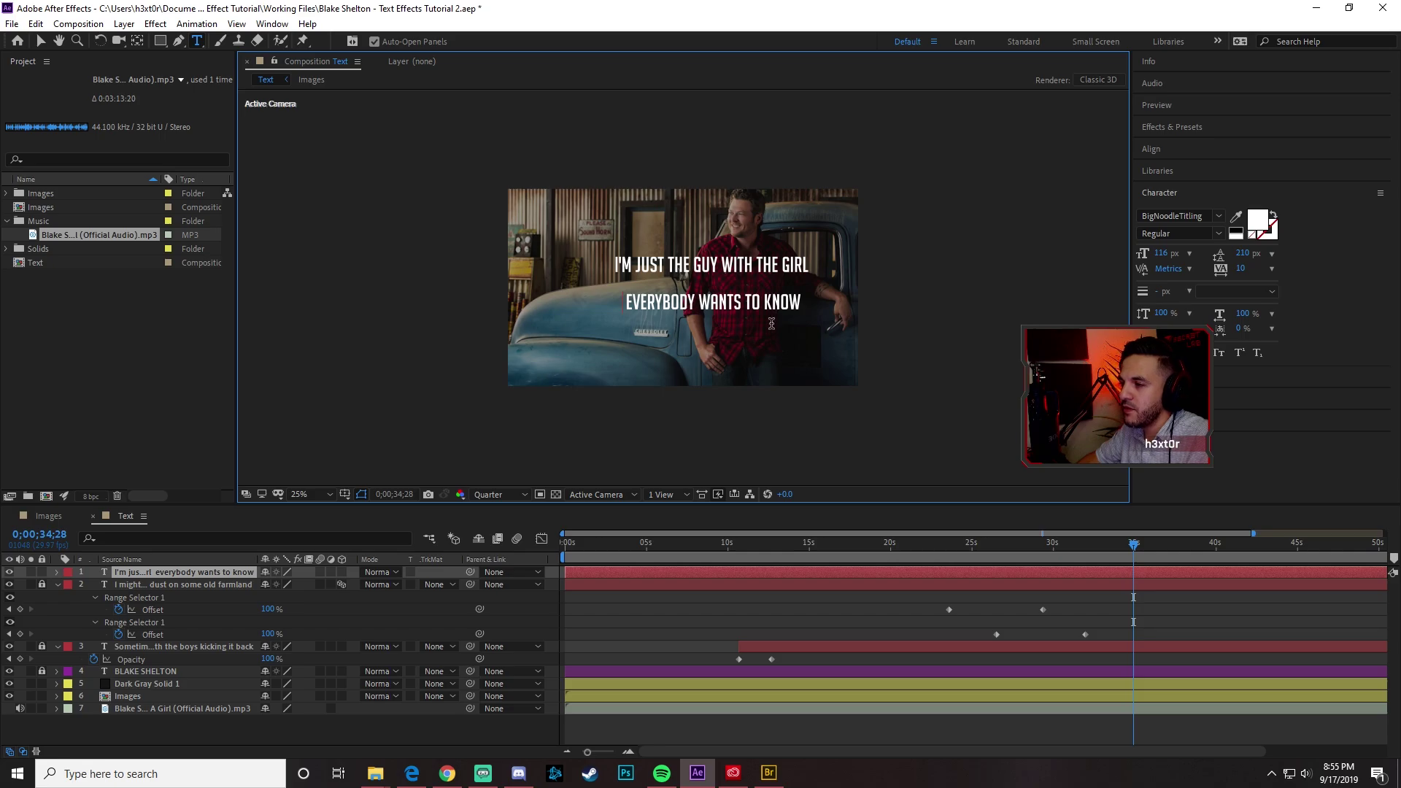
- Move the two-line "I'm just the guy with the girl" lyric to the lower-left area of the image
left_click(41, 41)
left_click_drag(660, 265, 555, 339)
left_click_drag(570, 335, 576, 331)
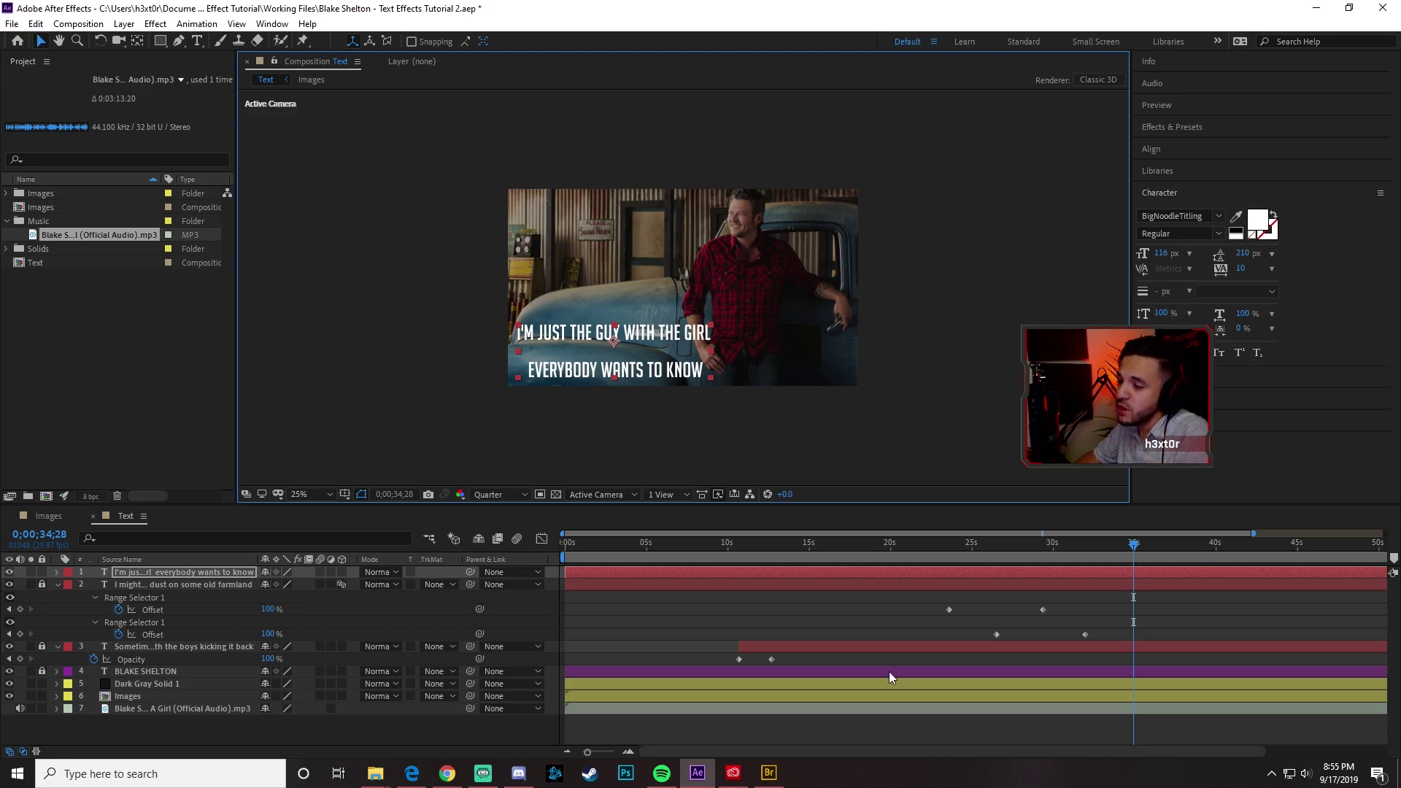
- Clear the 3D rotate search from the effects and presets, and expand the Text animation presets
left_click(1172, 127)
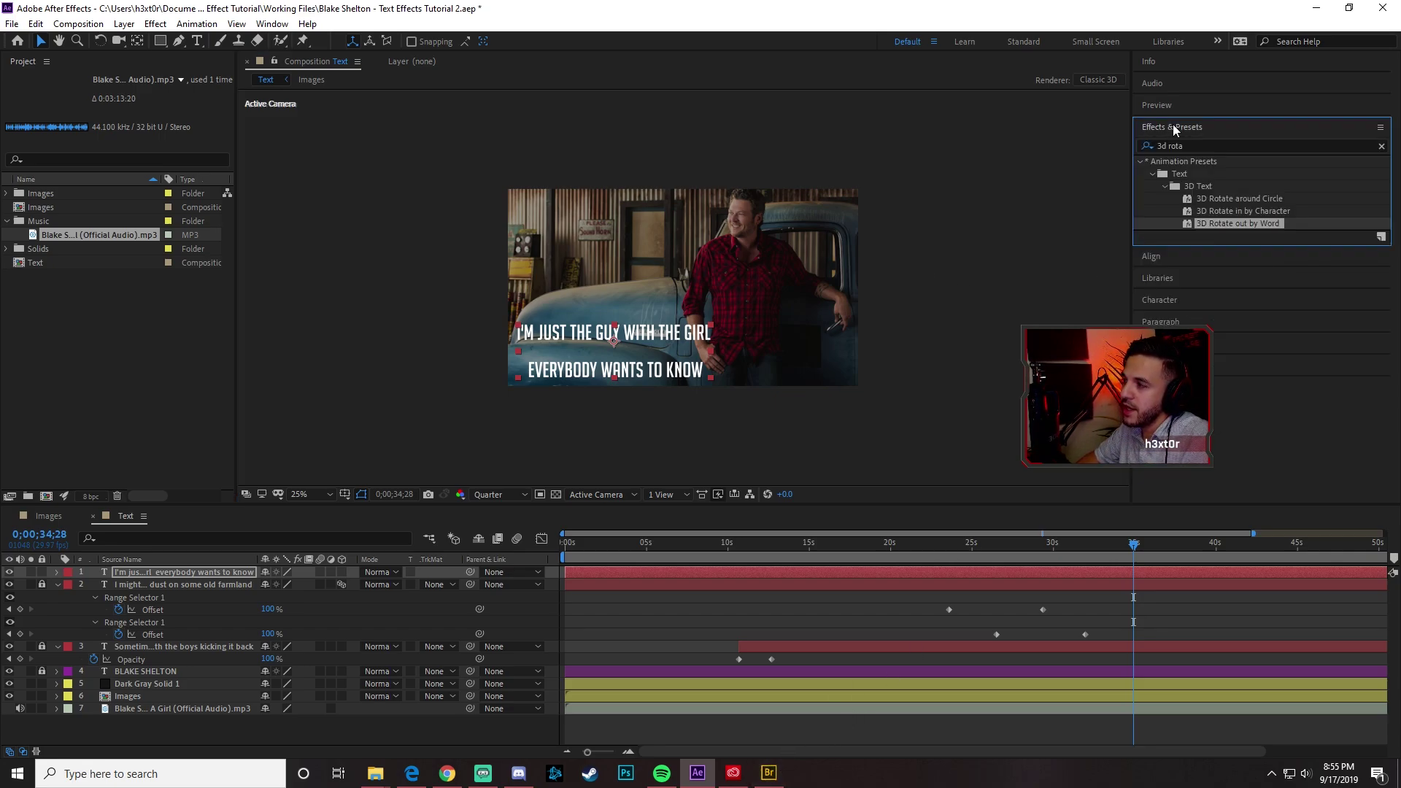
left_click(1166, 186)
left_click(1143, 146)
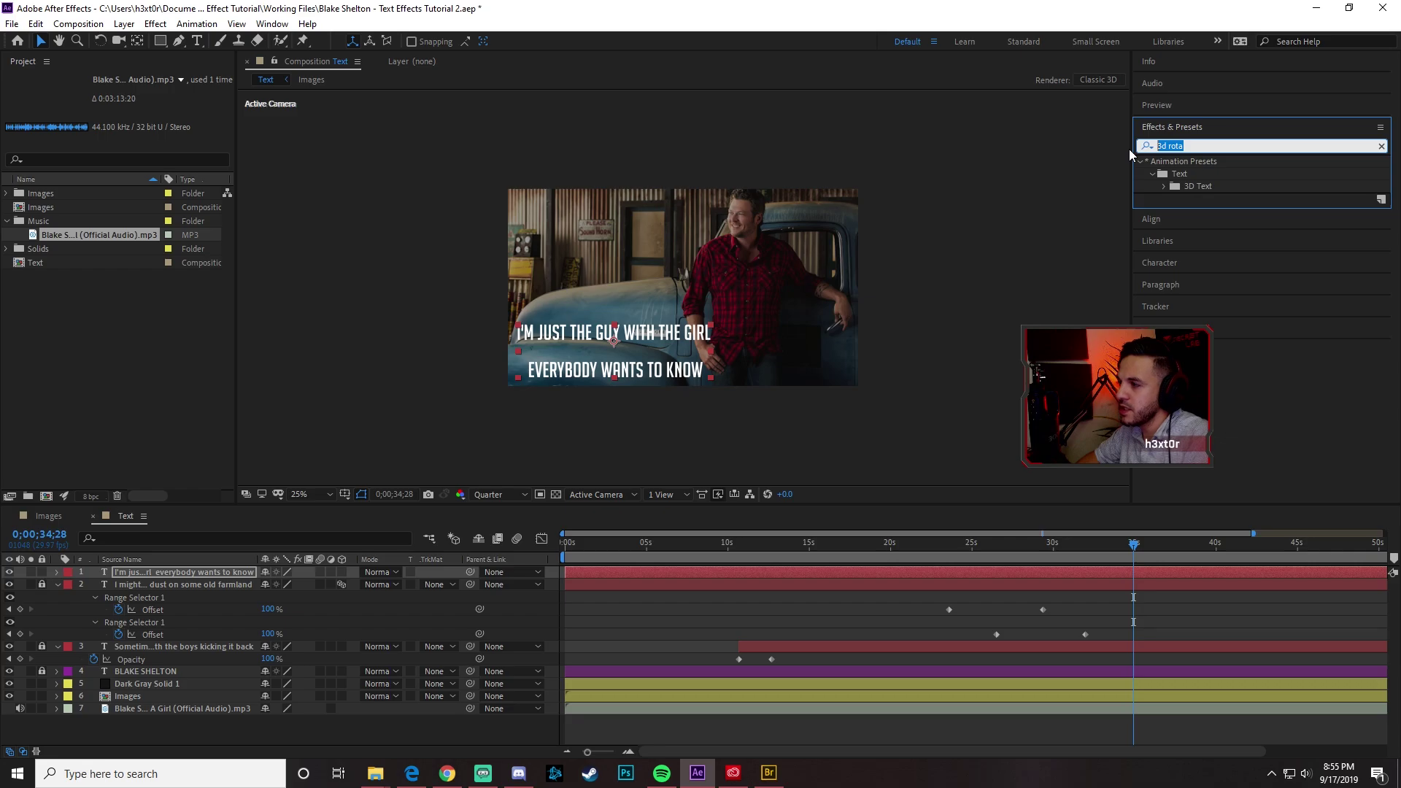
key("BackSpace")
left_click(1175, 181)
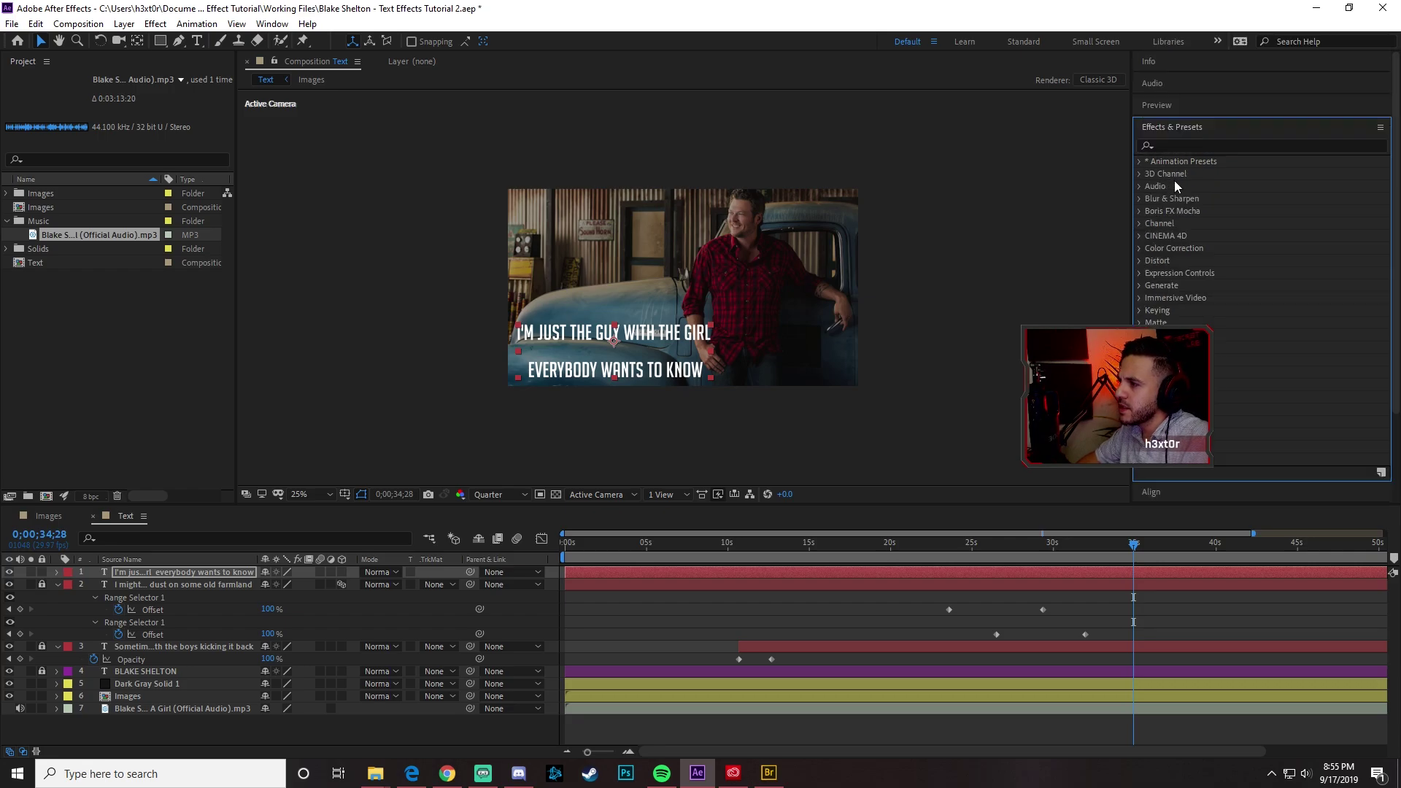
left_click(1140, 162)
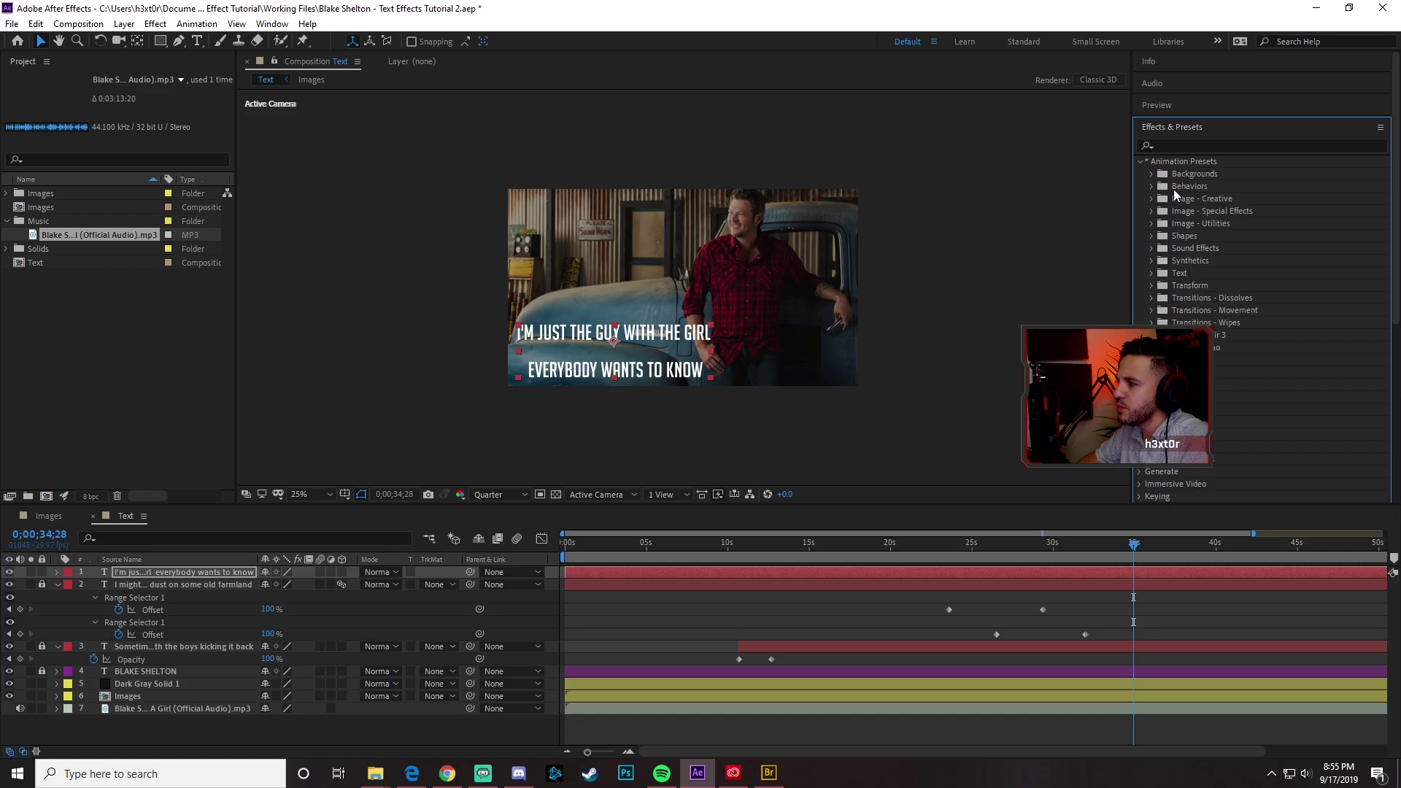
left_click(1152, 273)
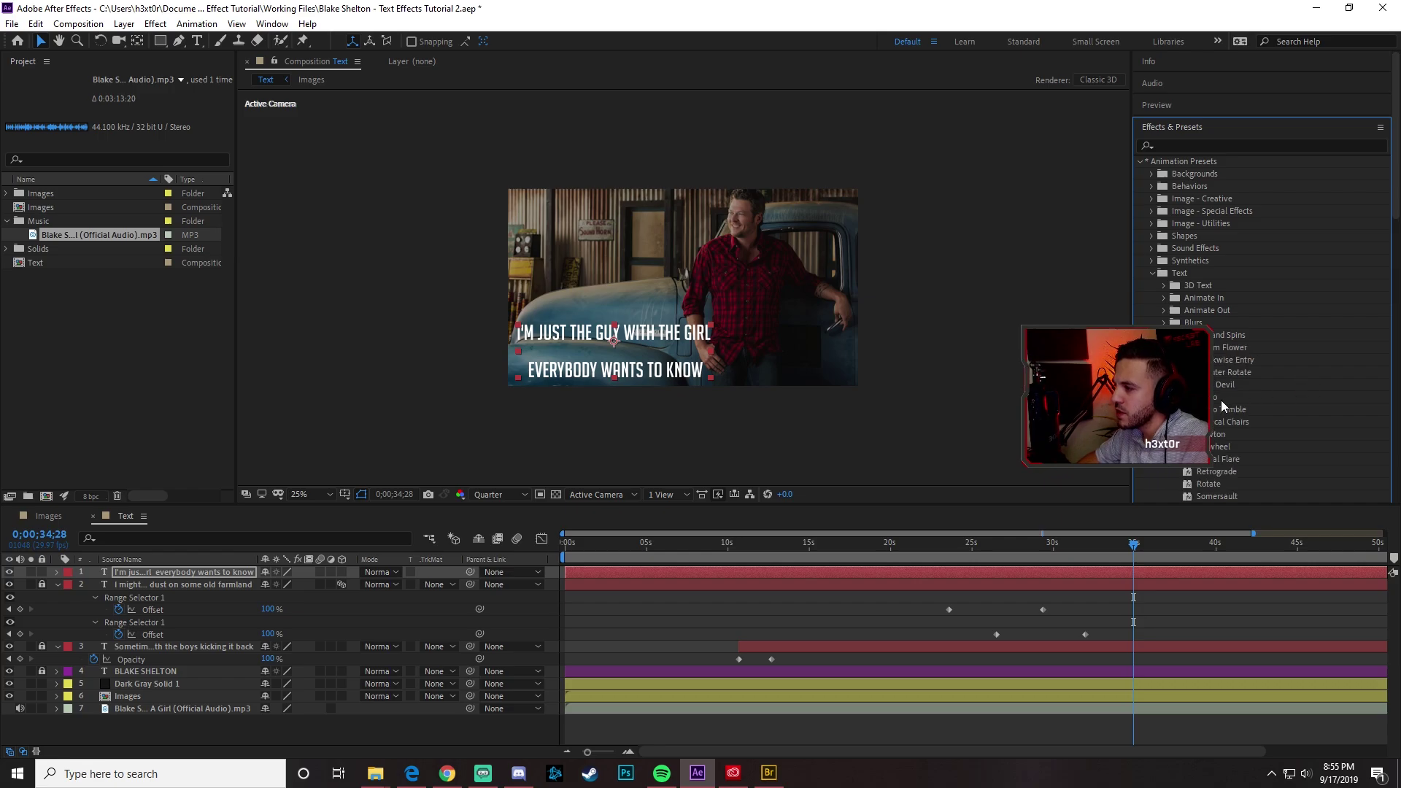
- Apply the Dust Devil text preset to the "I'm just the guy with the girl" lyric at 0;00;34;28 and preview it
left_click_drag(1226, 385, 1012, 435)
left_click_drag(690, 438, 591, 335)
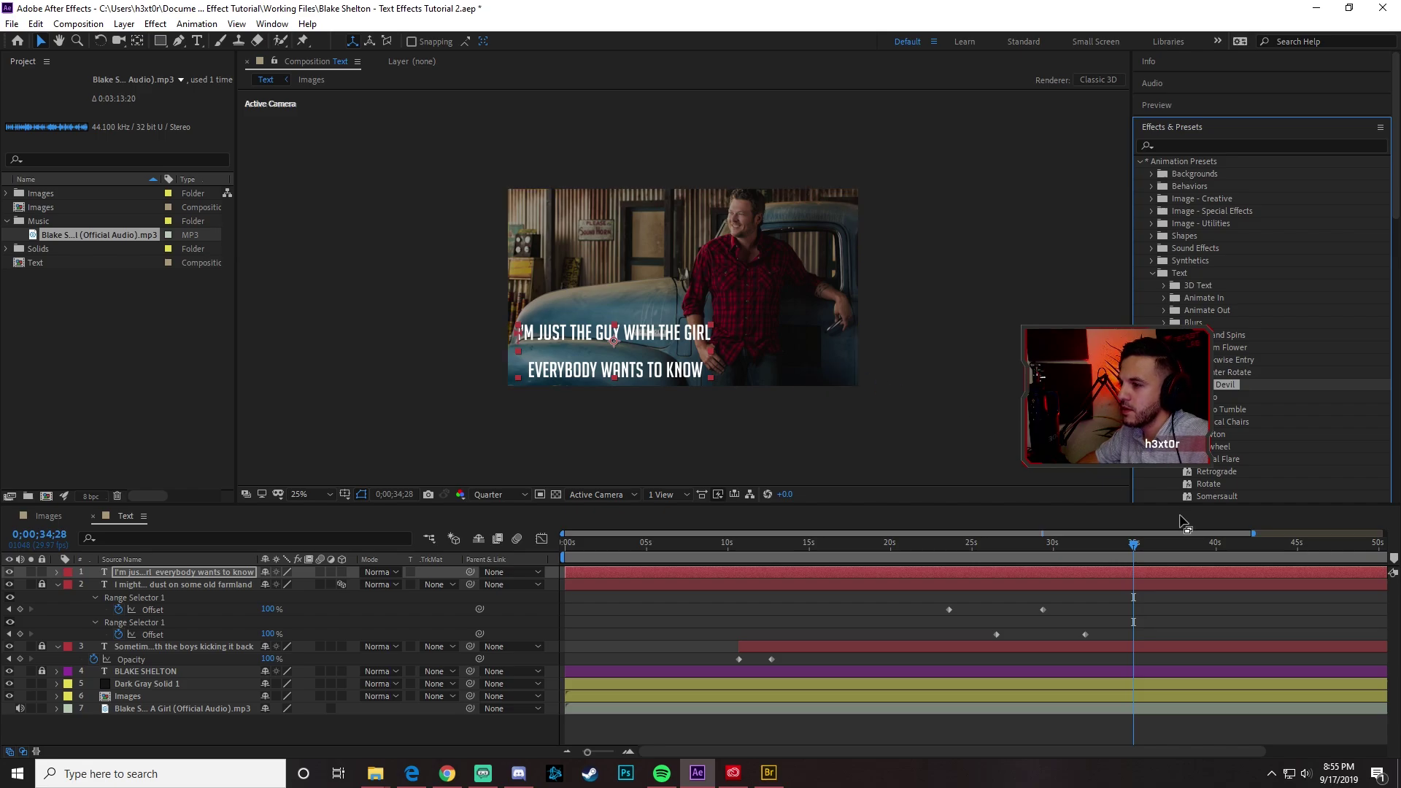
key("space")
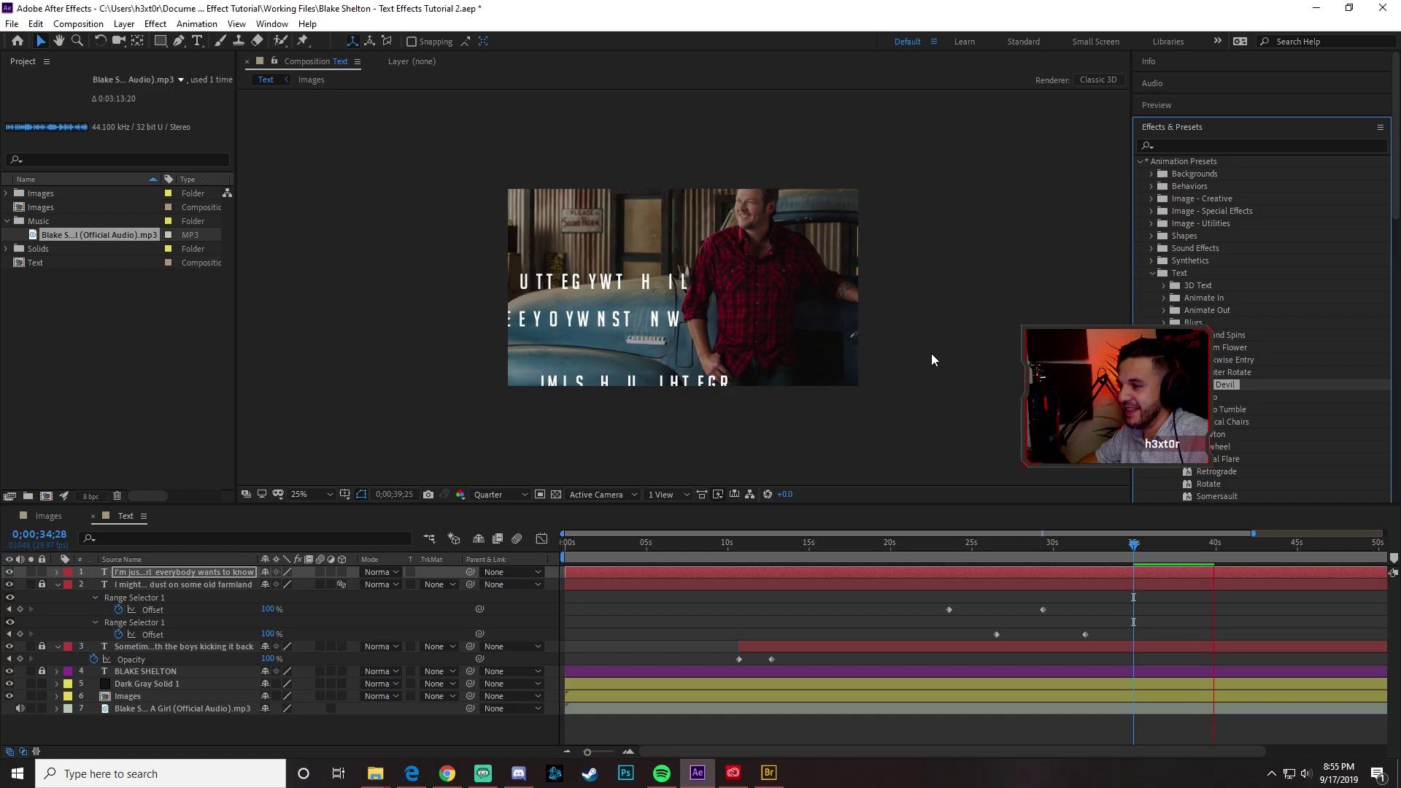
key("space")
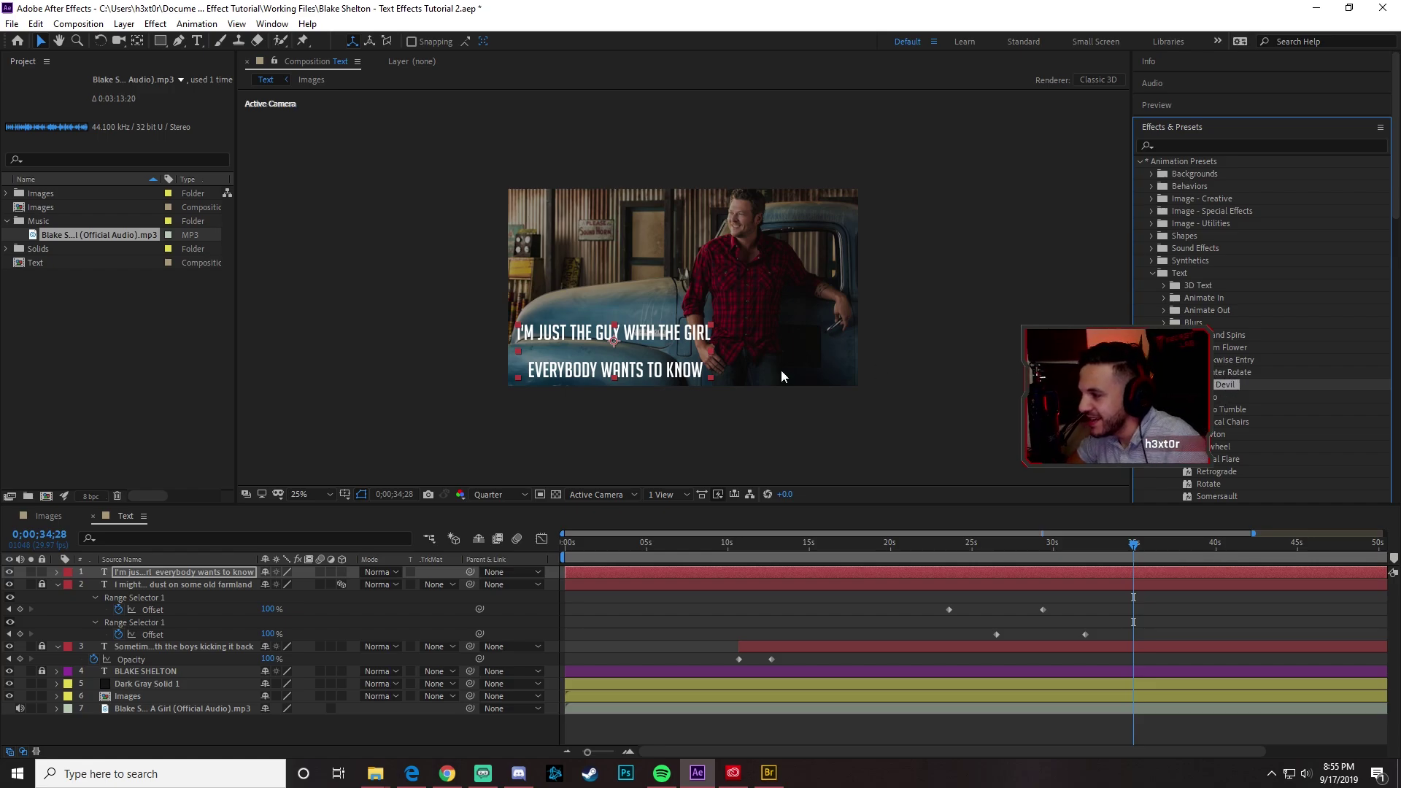
- Switch to Adobe Bridge, browse to the Curves and Spins text presets, and preview Bloom Flower and Clockwise Entry
left_click(768, 773)
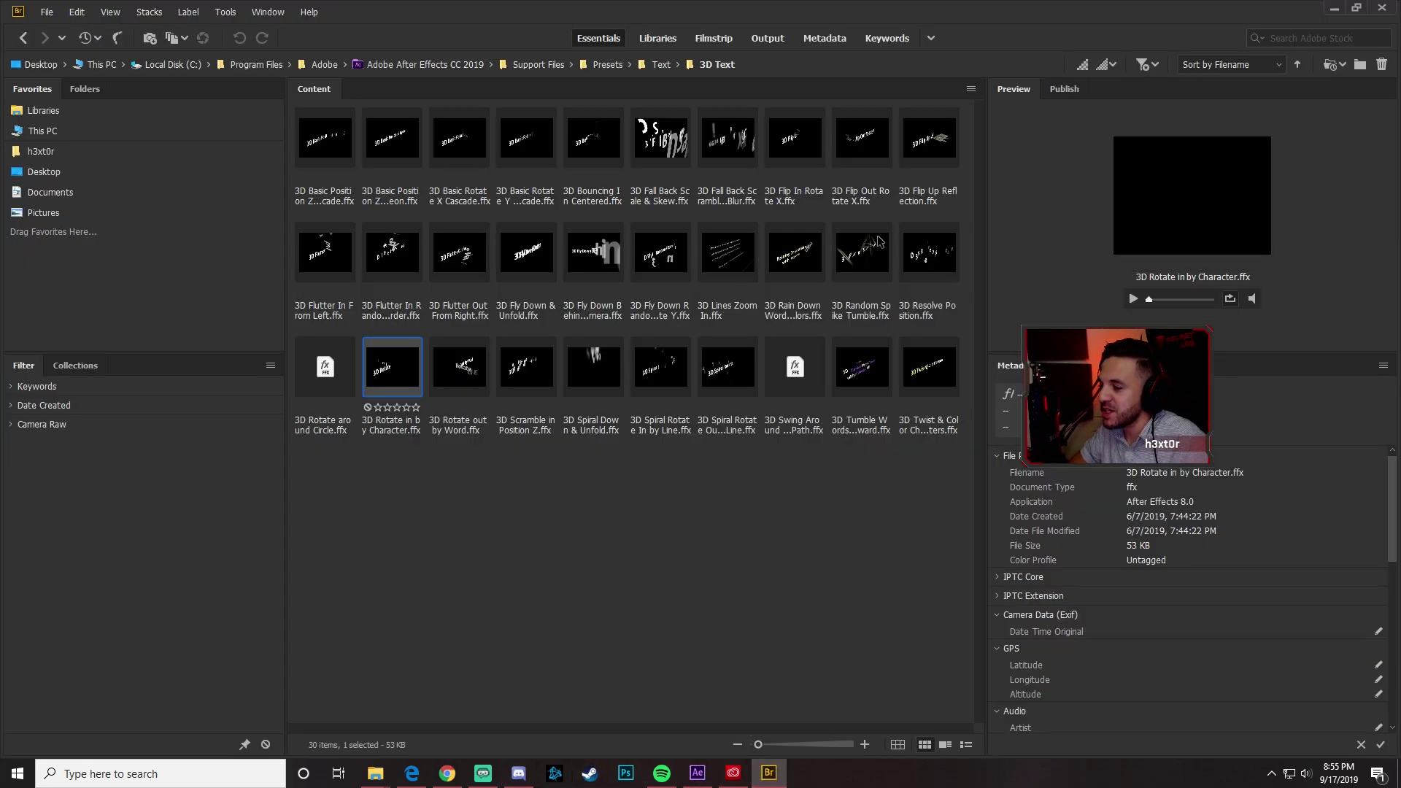
left_click(661, 64)
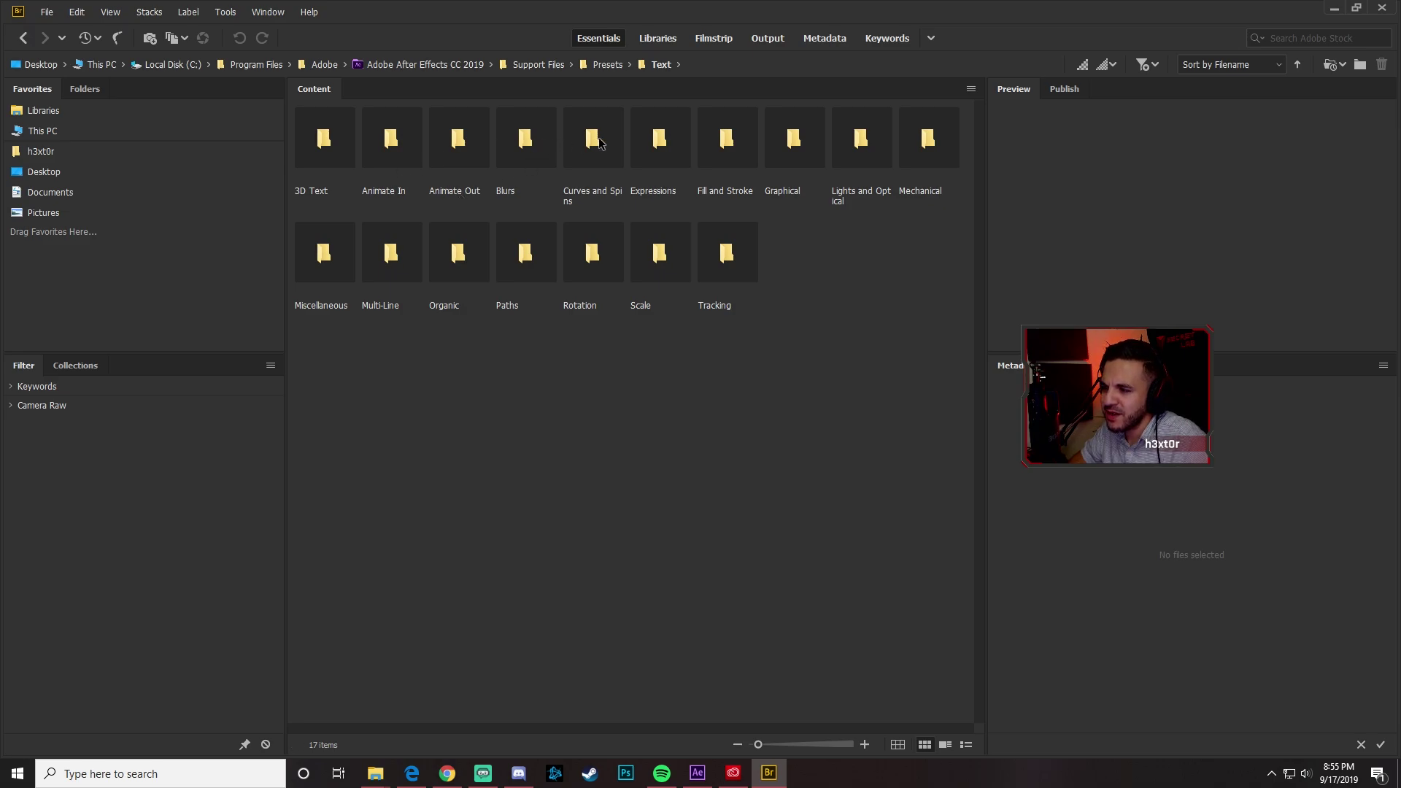
double_click(599, 142)
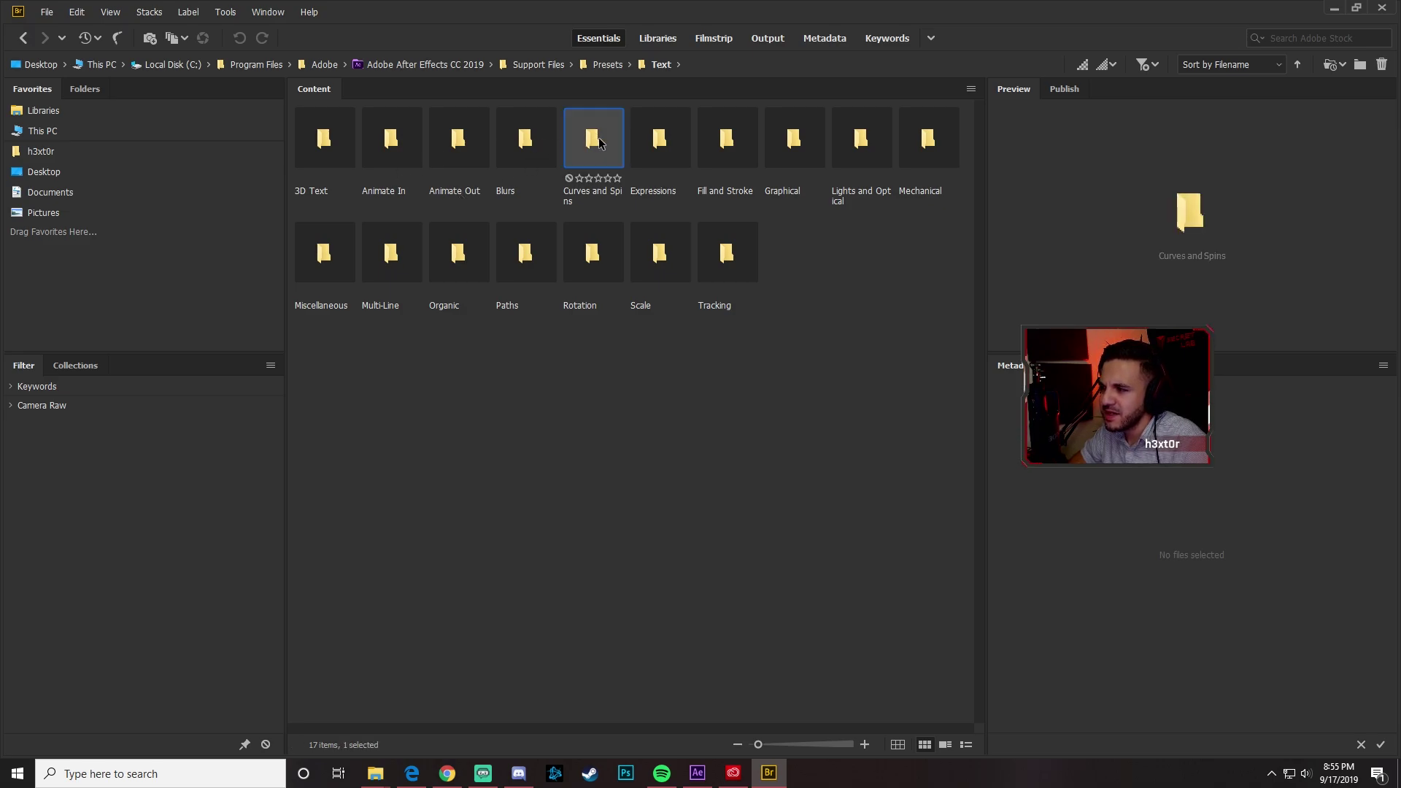
left_click(326, 153)
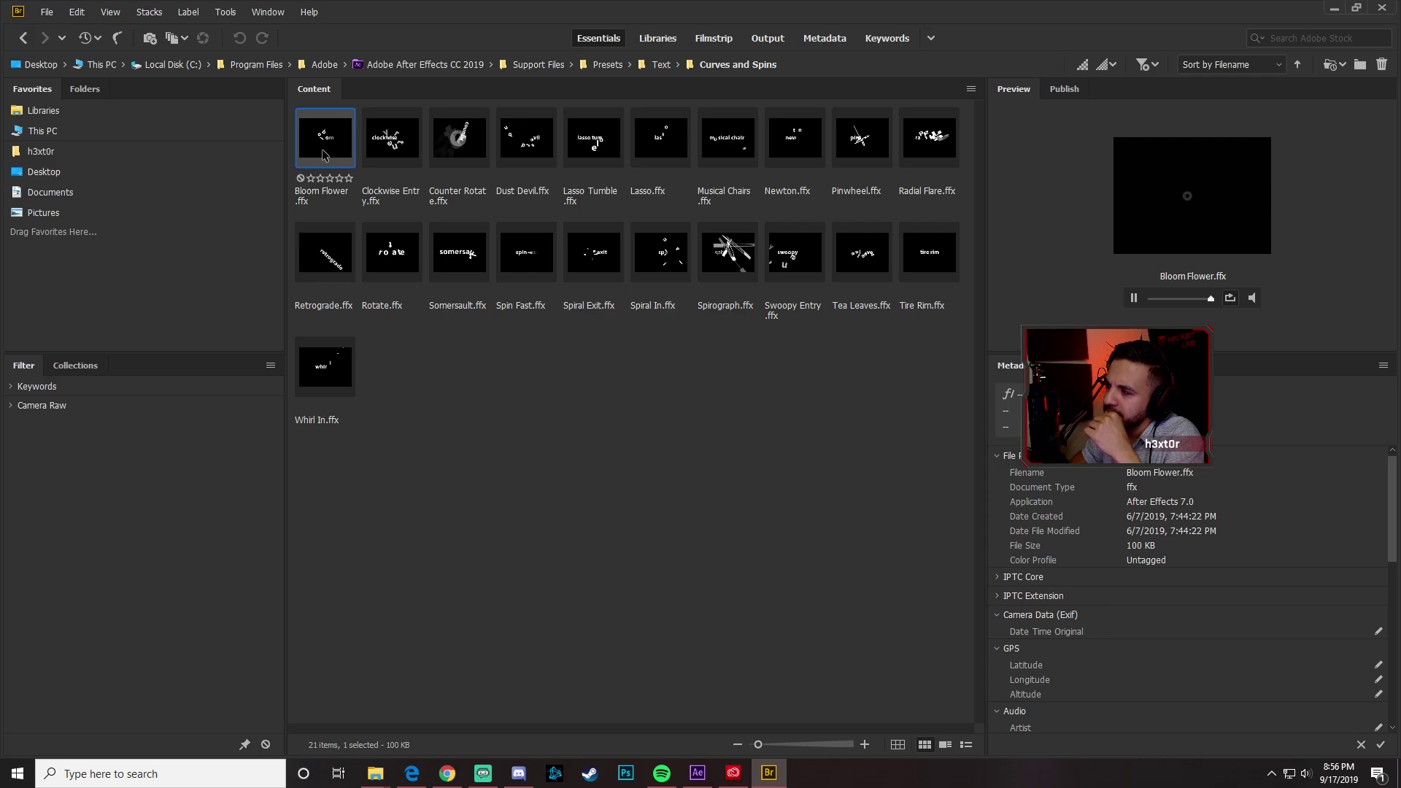
left_click(373, 158)
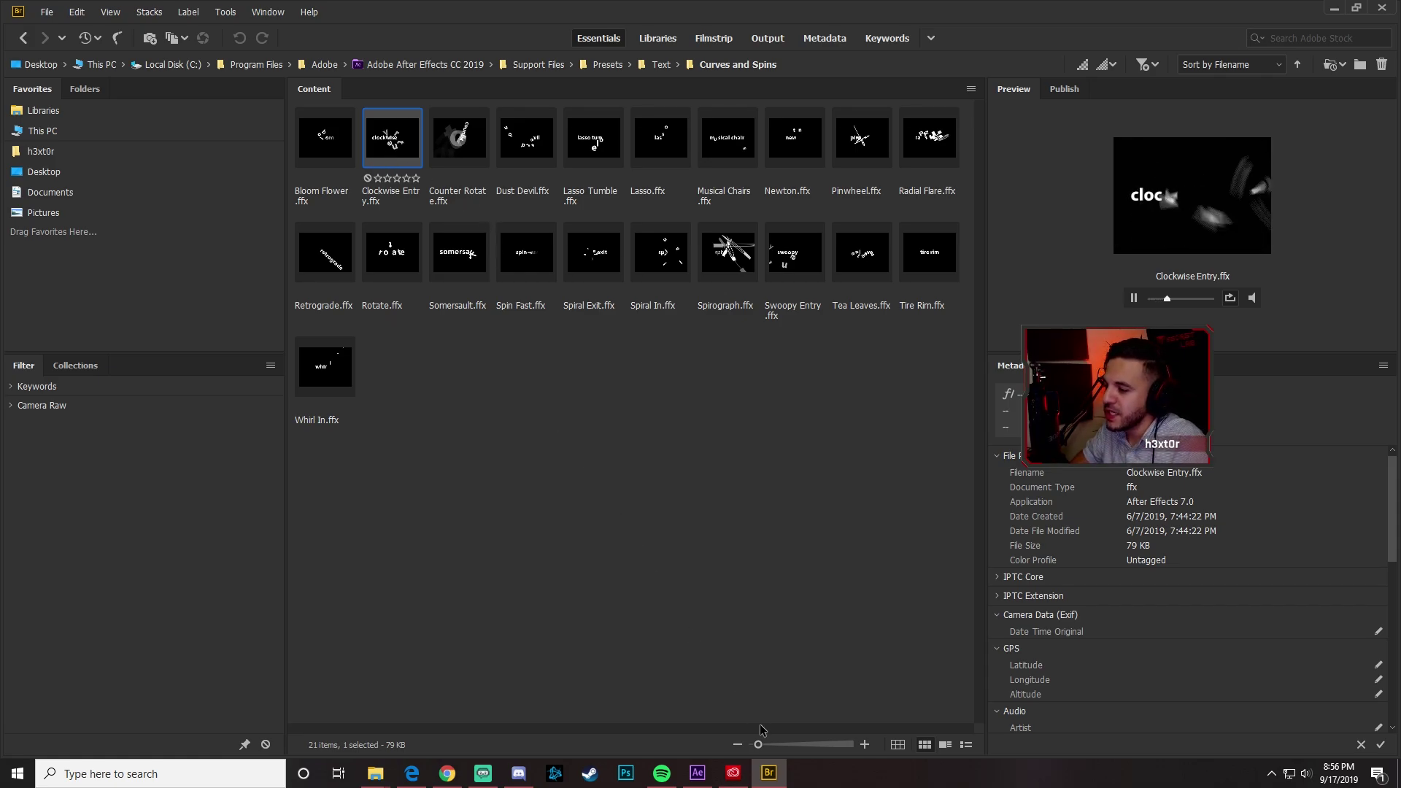
- Back in After Effects, apply the Clockwise Entry preset to the "I'm just the guy with the girl" lyric at 0;00;34;28 and preview it
left_click(694, 784)
left_click(1192, 145)
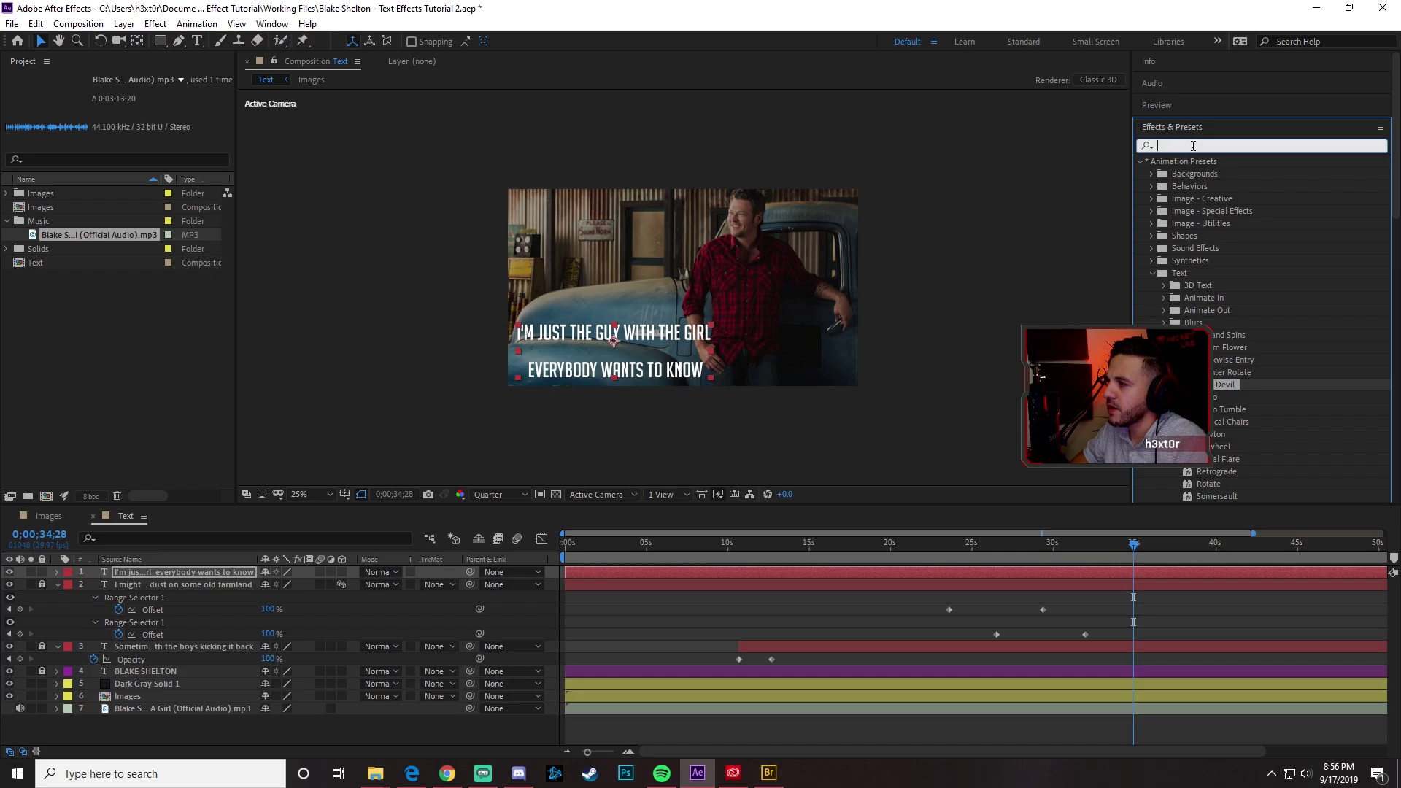
left_click(1237, 362)
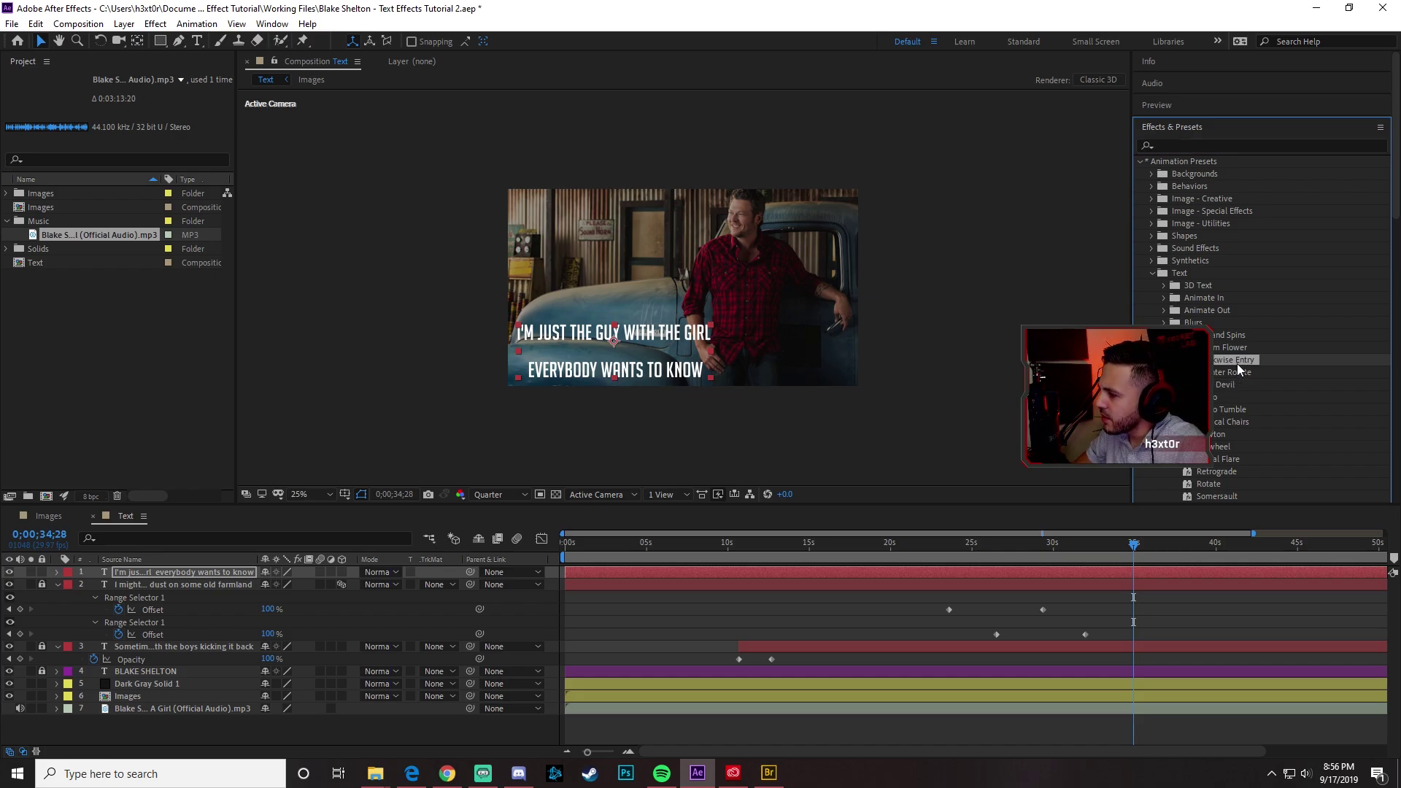
left_click_drag(1237, 360, 1148, 571)
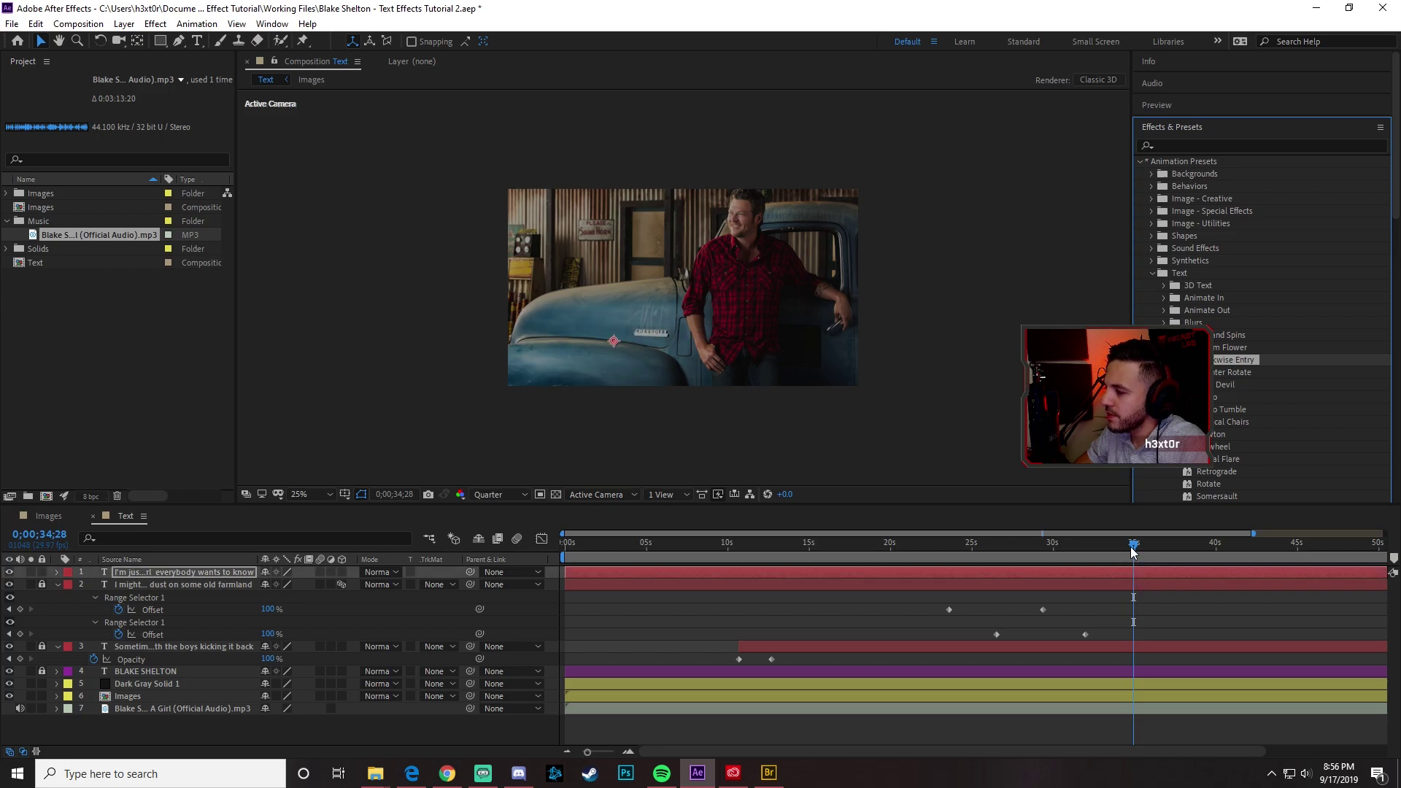
key("space")
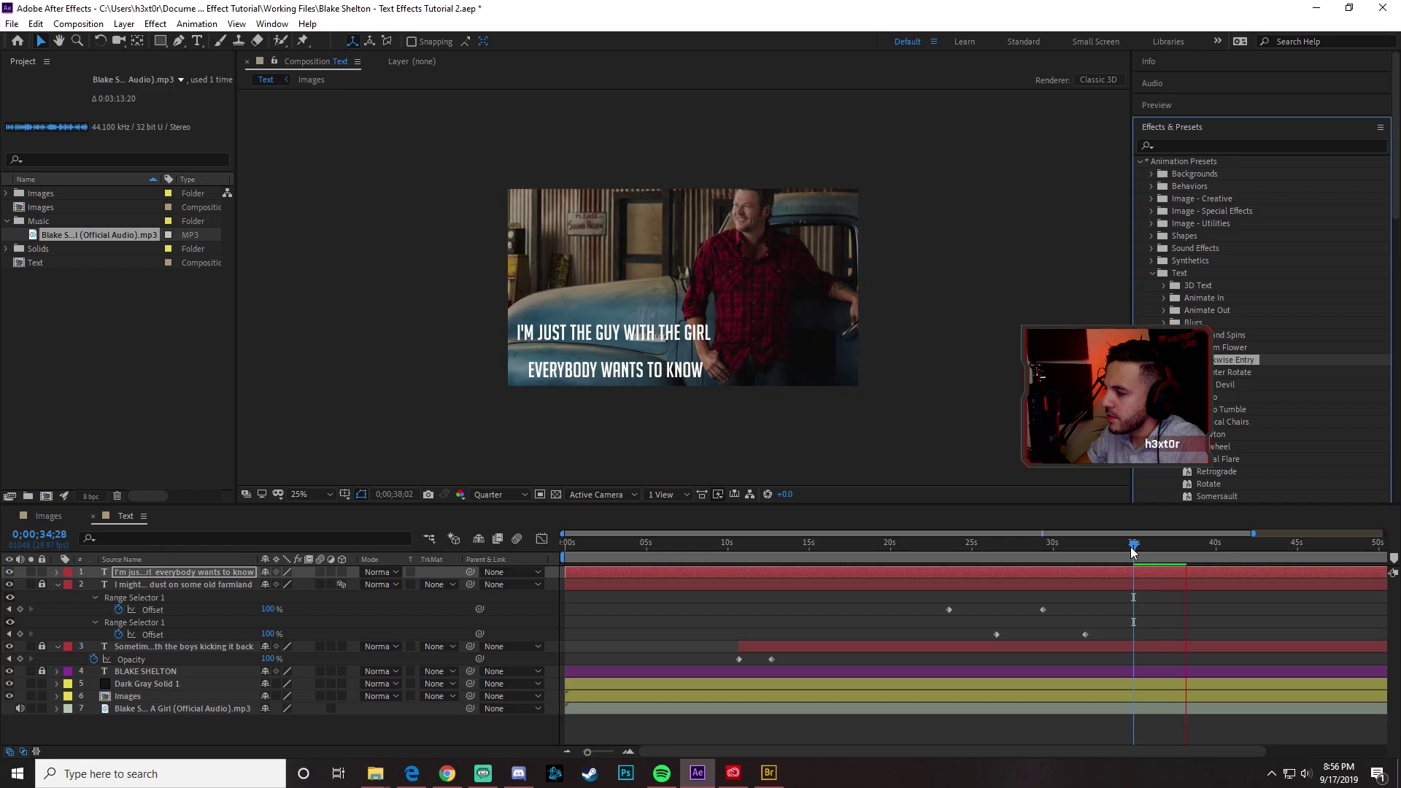
- Reveal the lyric layer's keyframes and move the ending End and Offset keyframes of both selectors to 0;00;39;02
left_click(1197, 556)
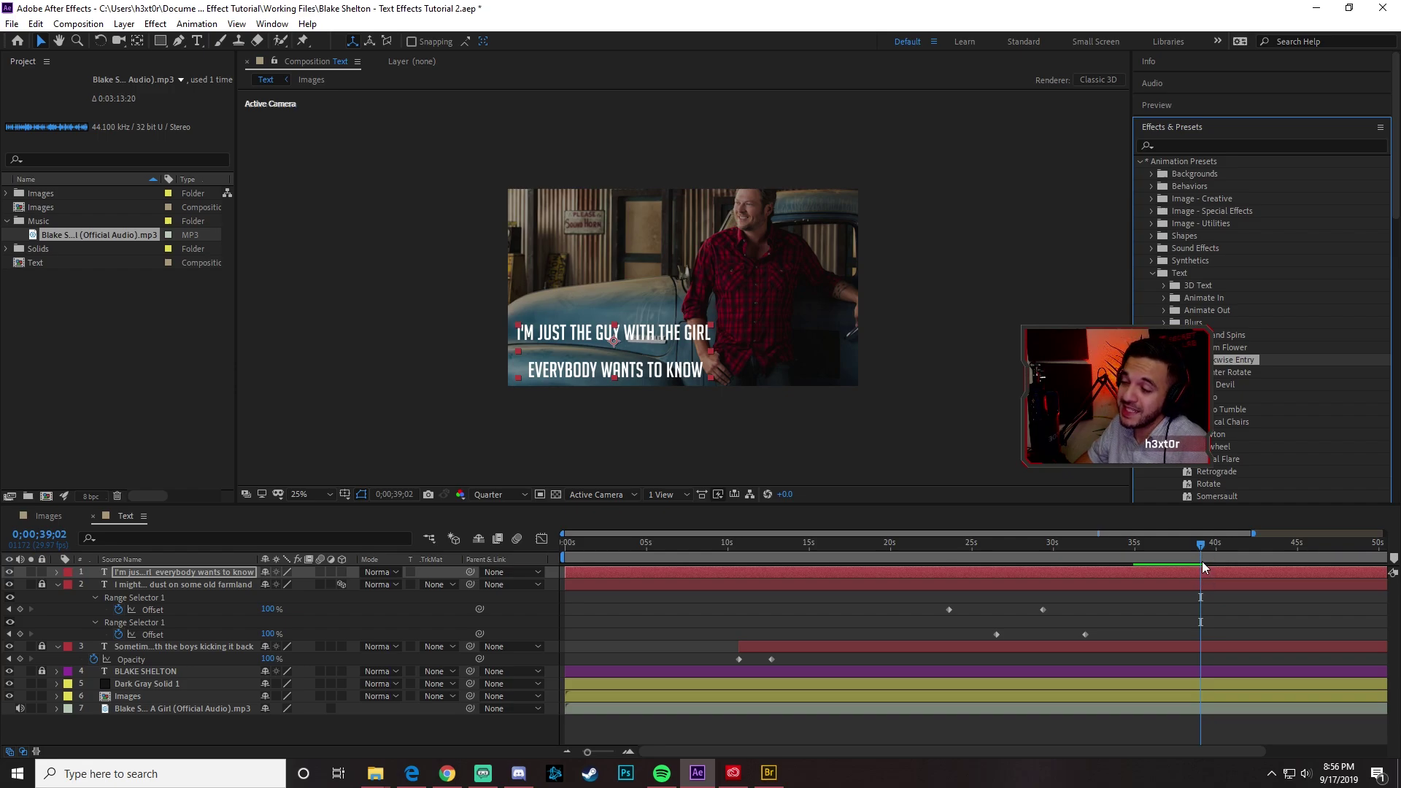
left_click(1197, 576)
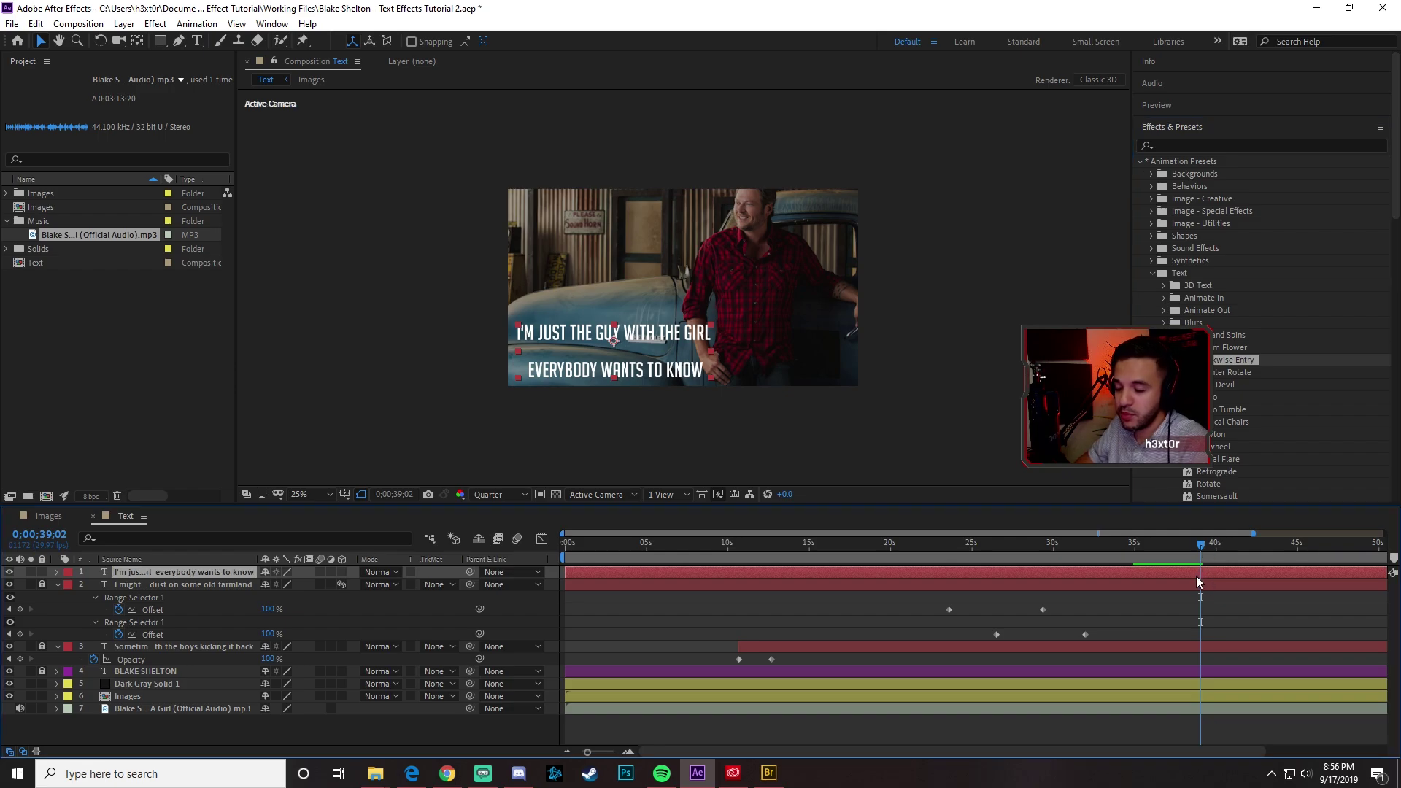
key("u")
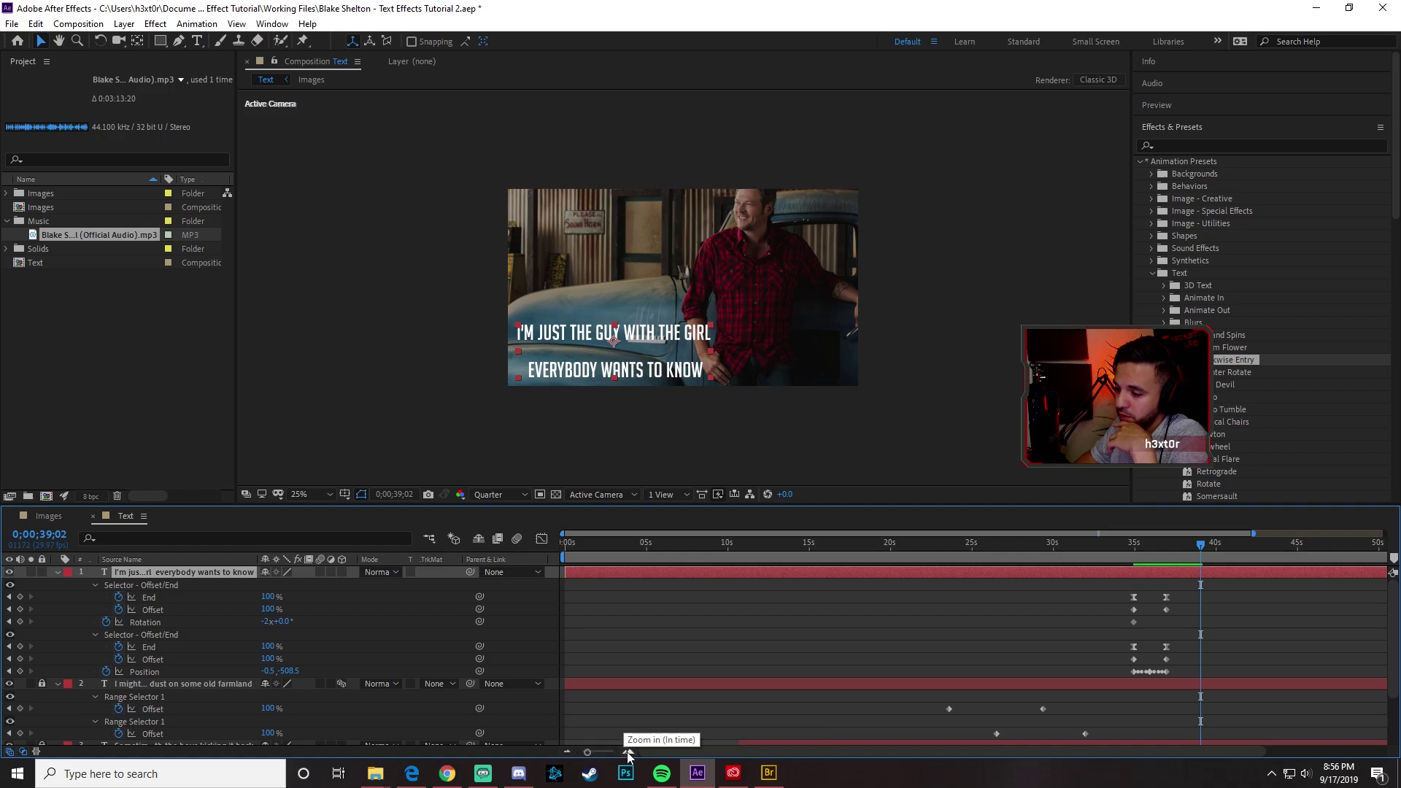
left_click_drag(589, 755, 610, 759)
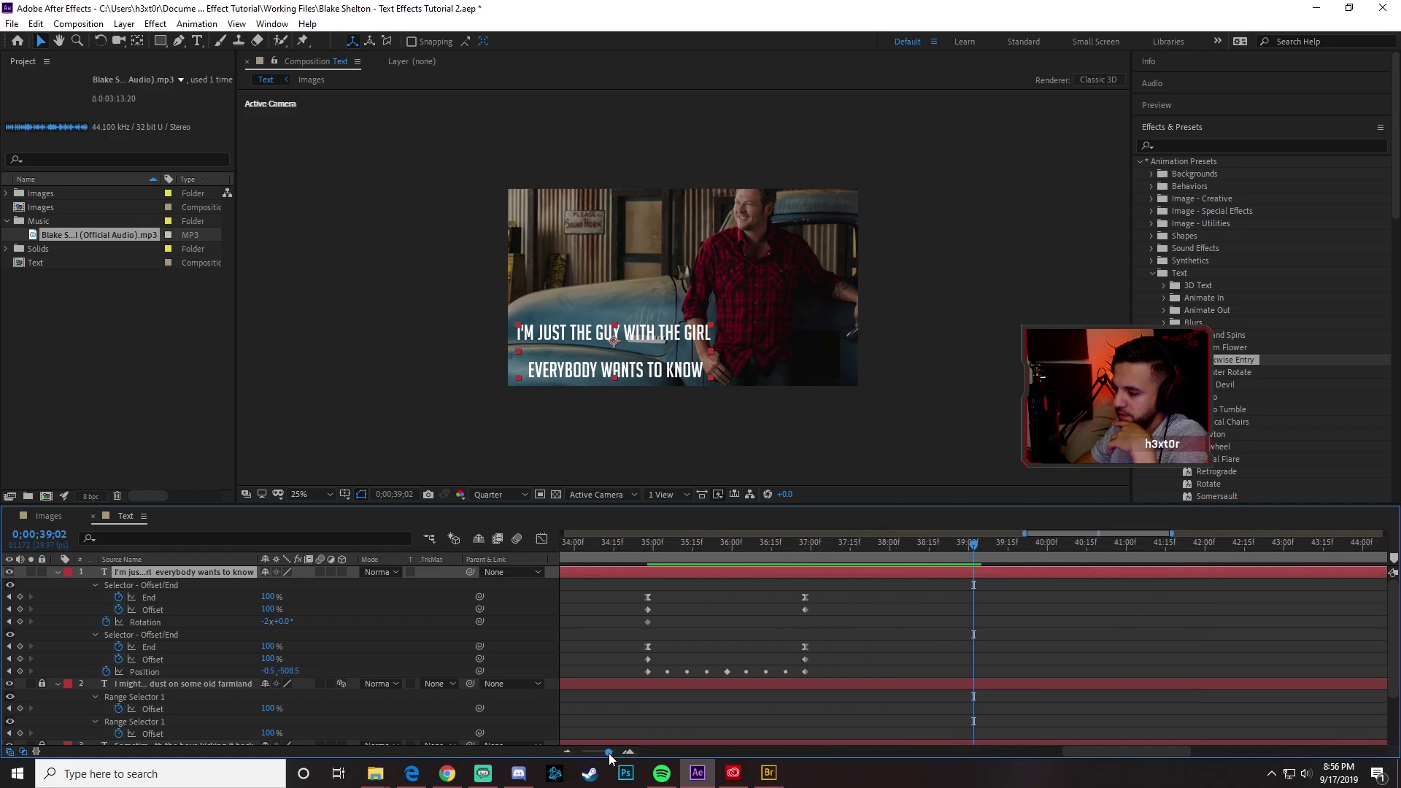
left_click_drag(786, 586, 974, 657)
left_click(685, 641)
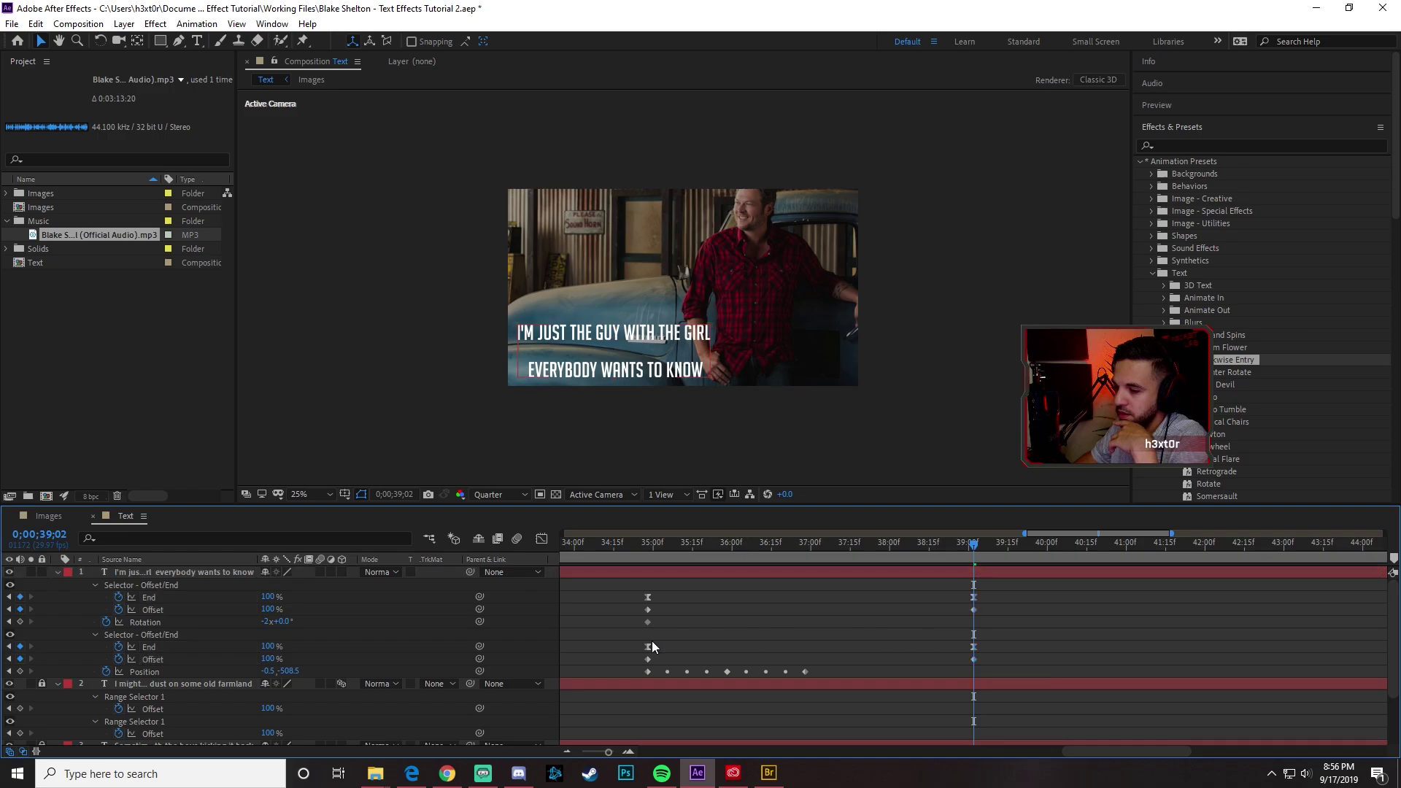
- Select the lyric's animated Position keyframes and preview the slowed entry animation from 0;00;34;02
left_click(161, 672)
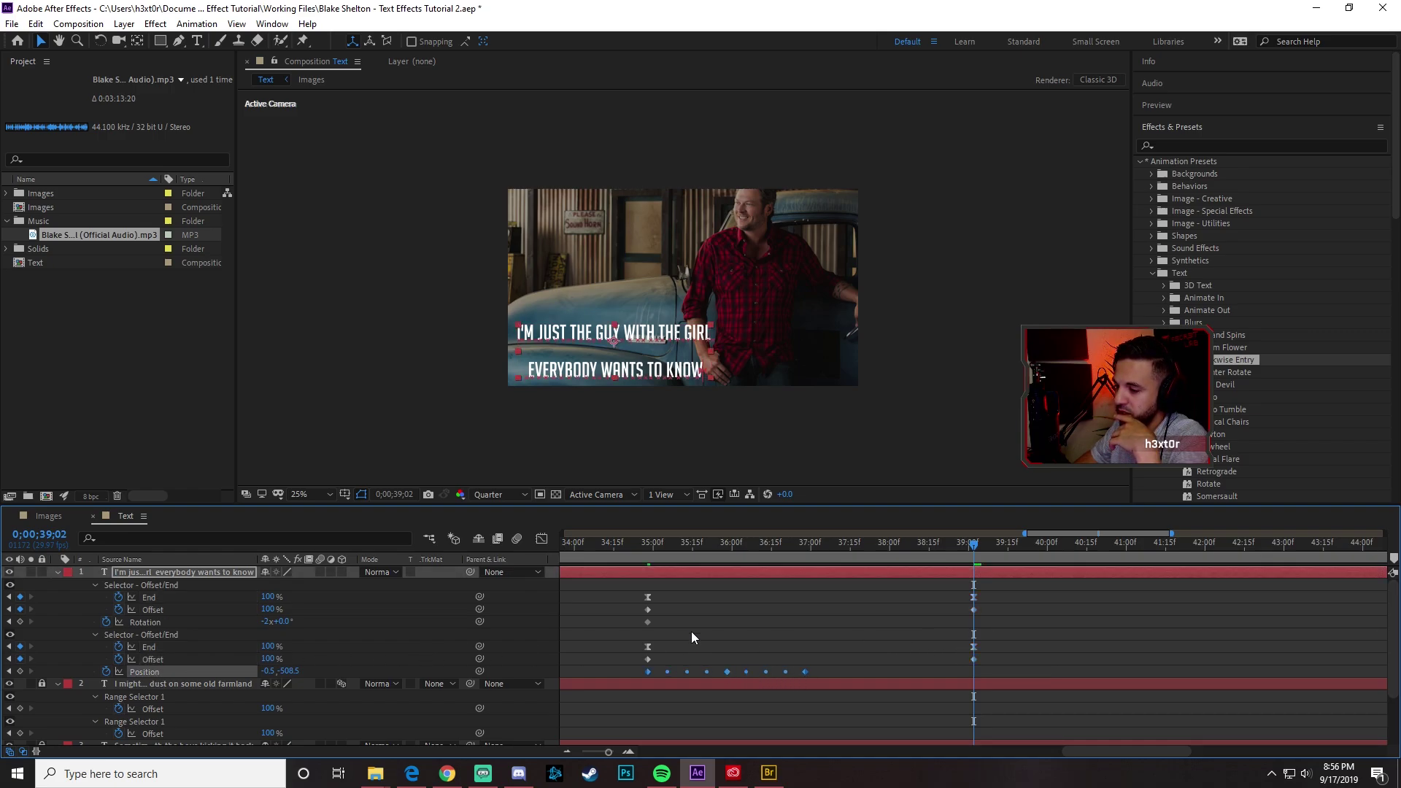
left_click_drag(663, 548, 580, 624)
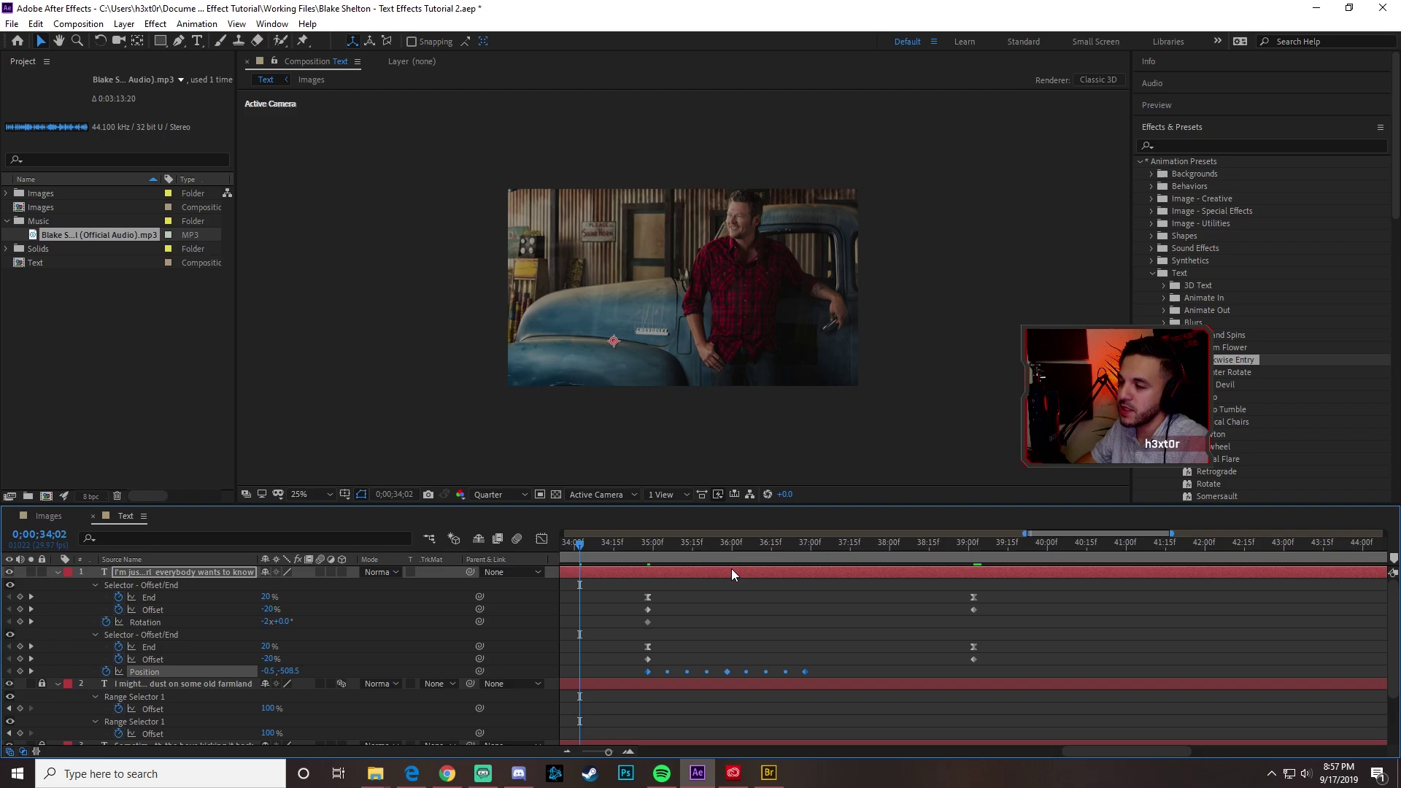
key("space")
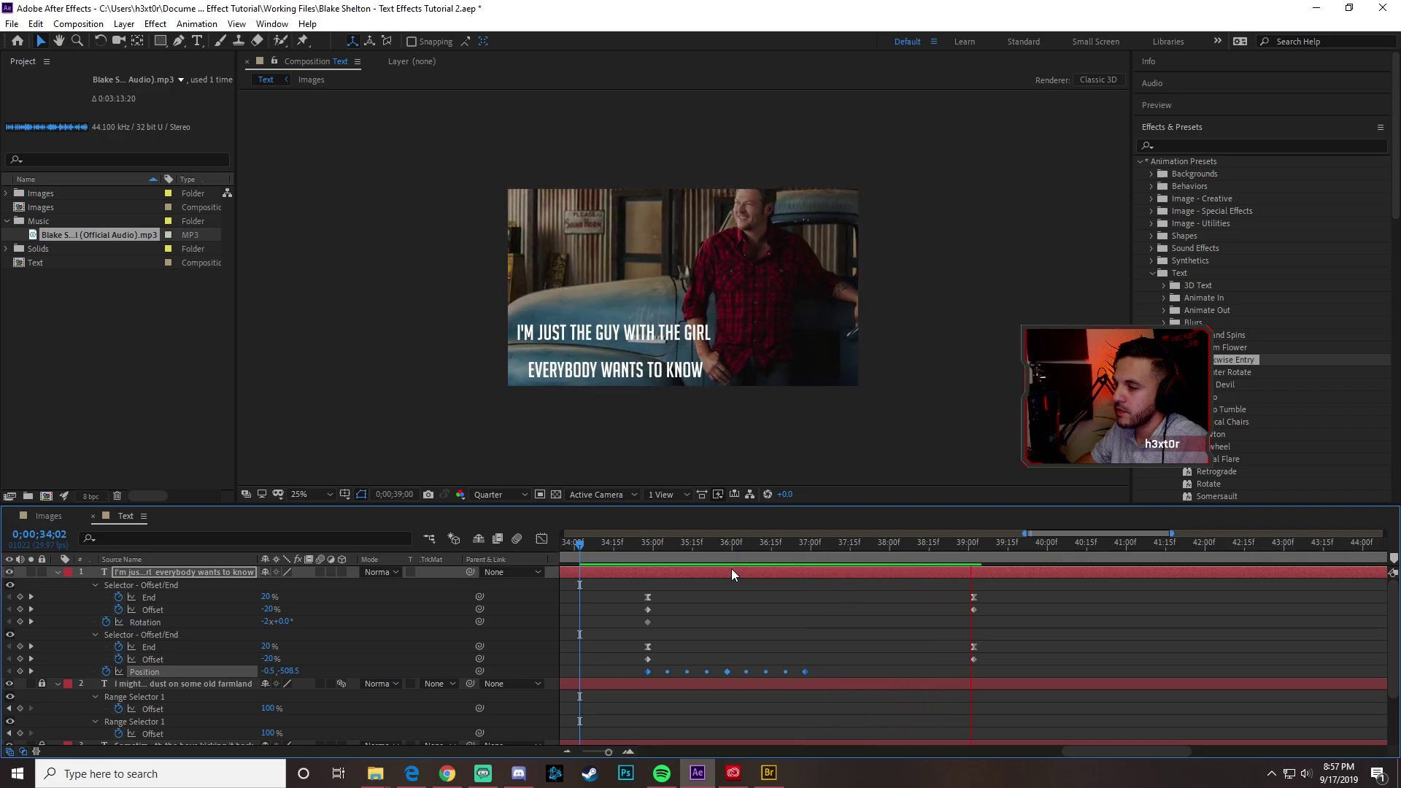
key("space")
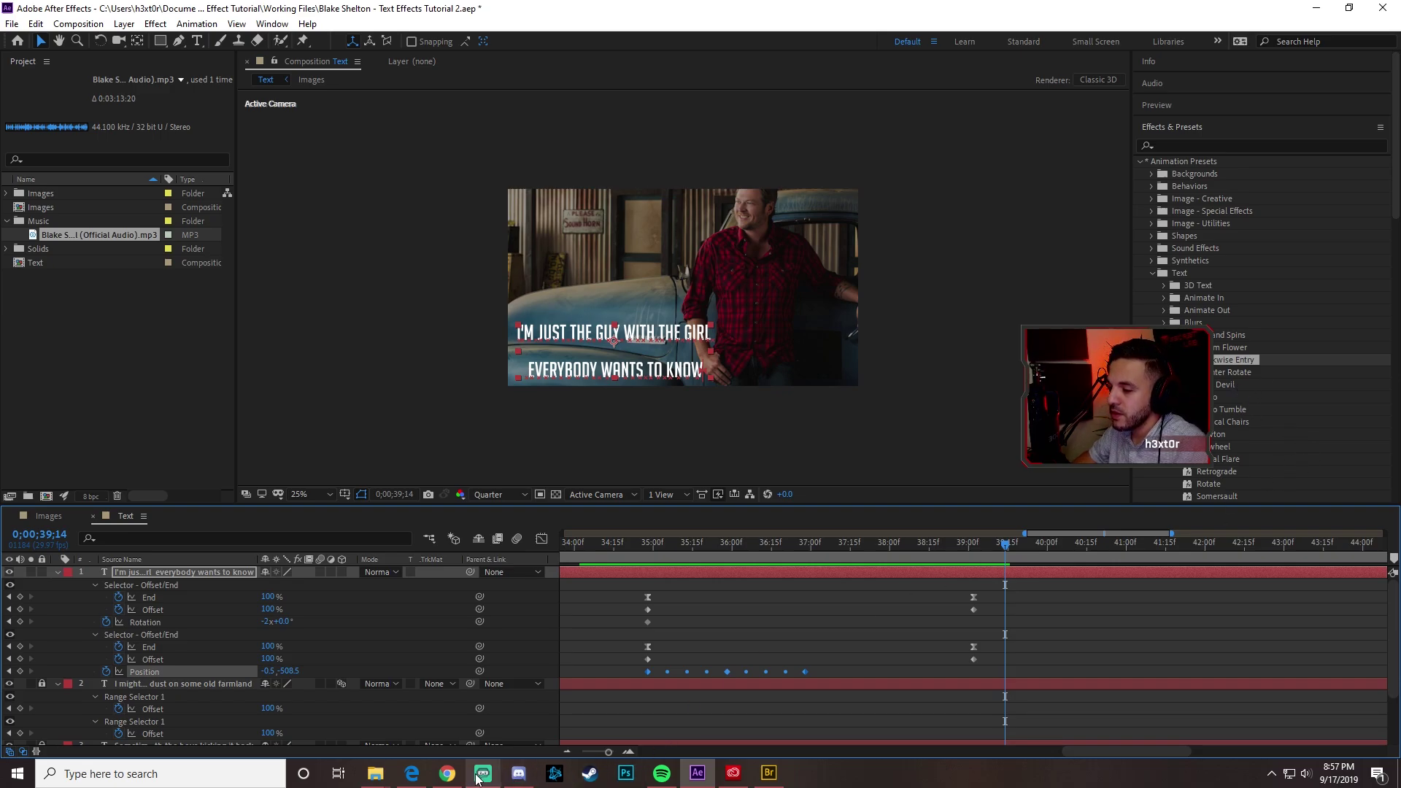
- Switch to Adobe Bridge, preview the Spiral Exit text preset, and return to After Effects
left_click(768, 773)
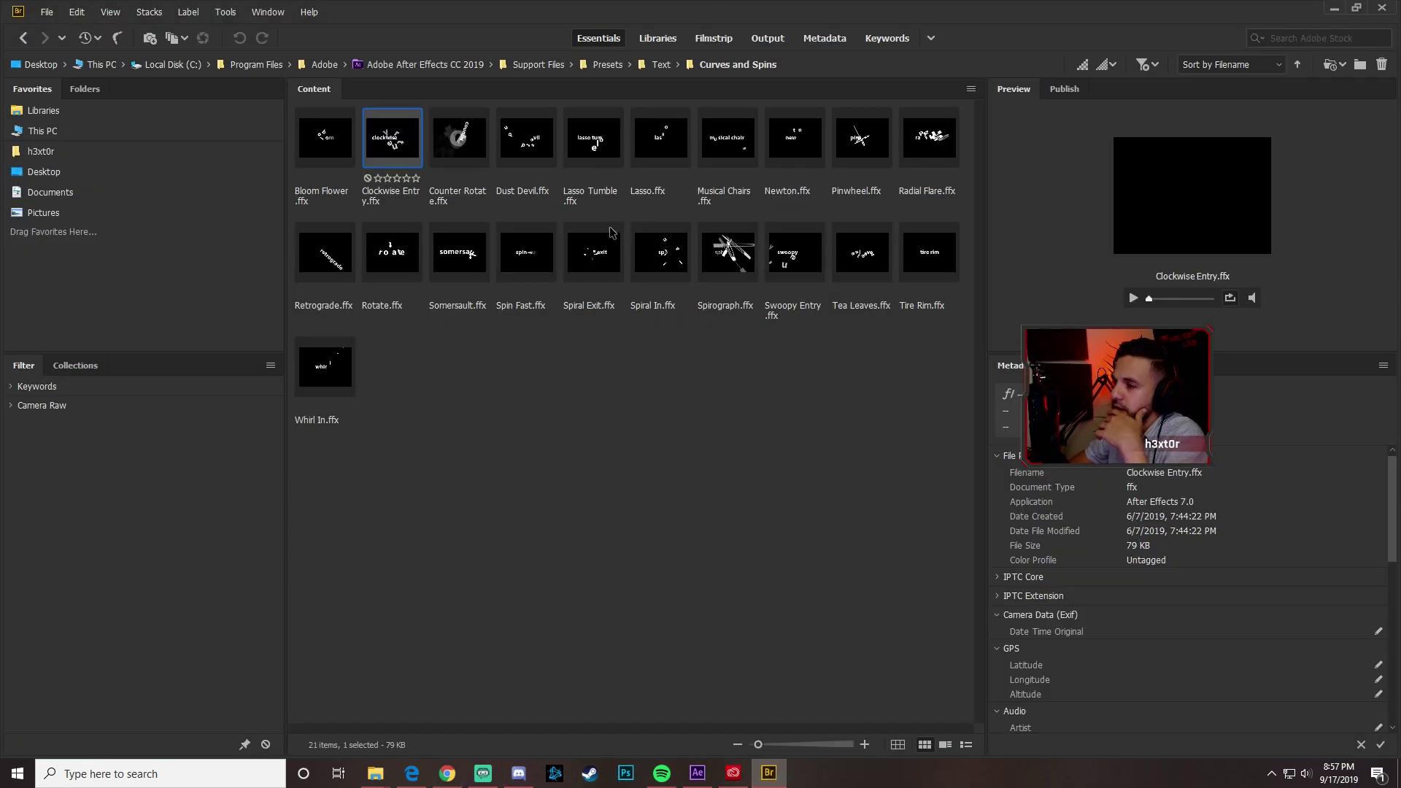
left_click(583, 271)
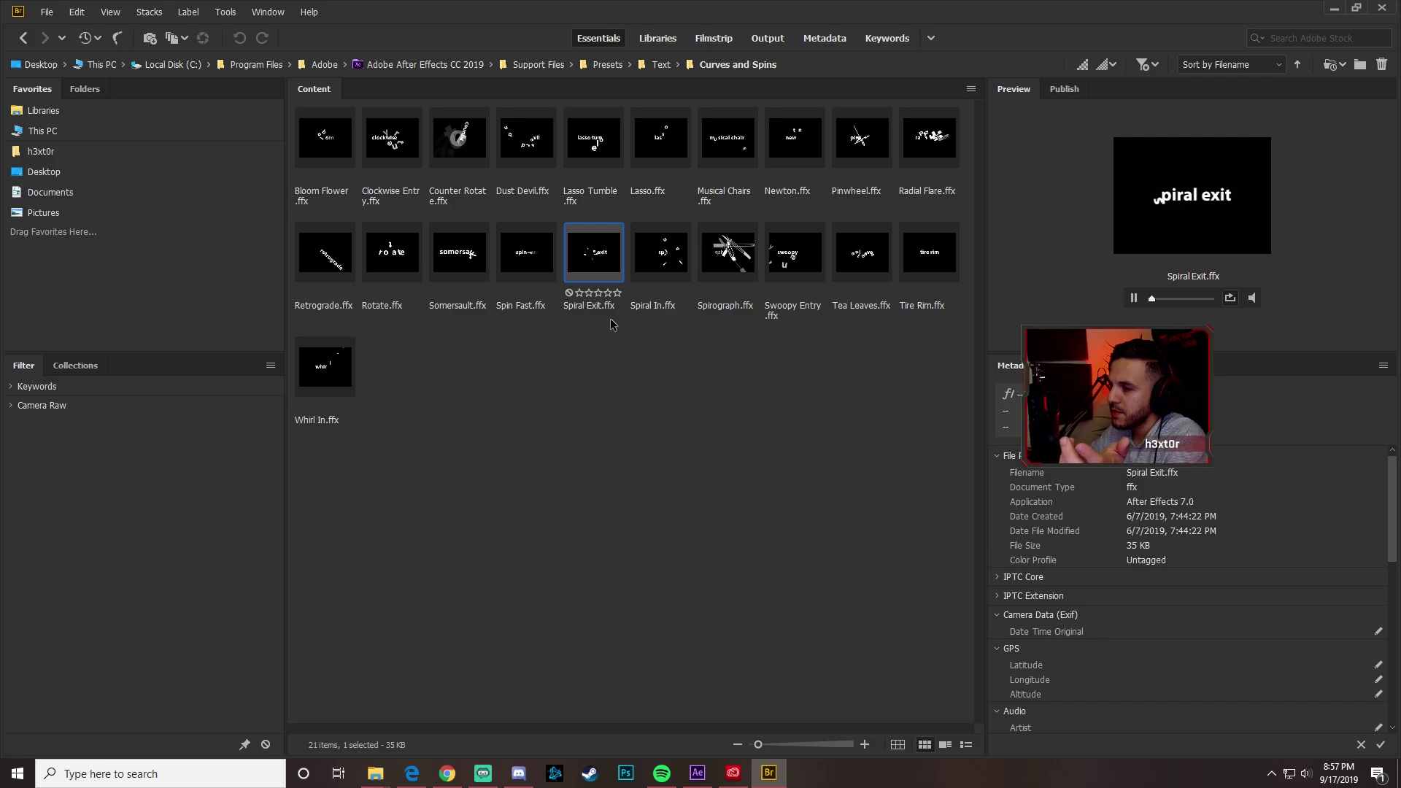
left_click(697, 773)
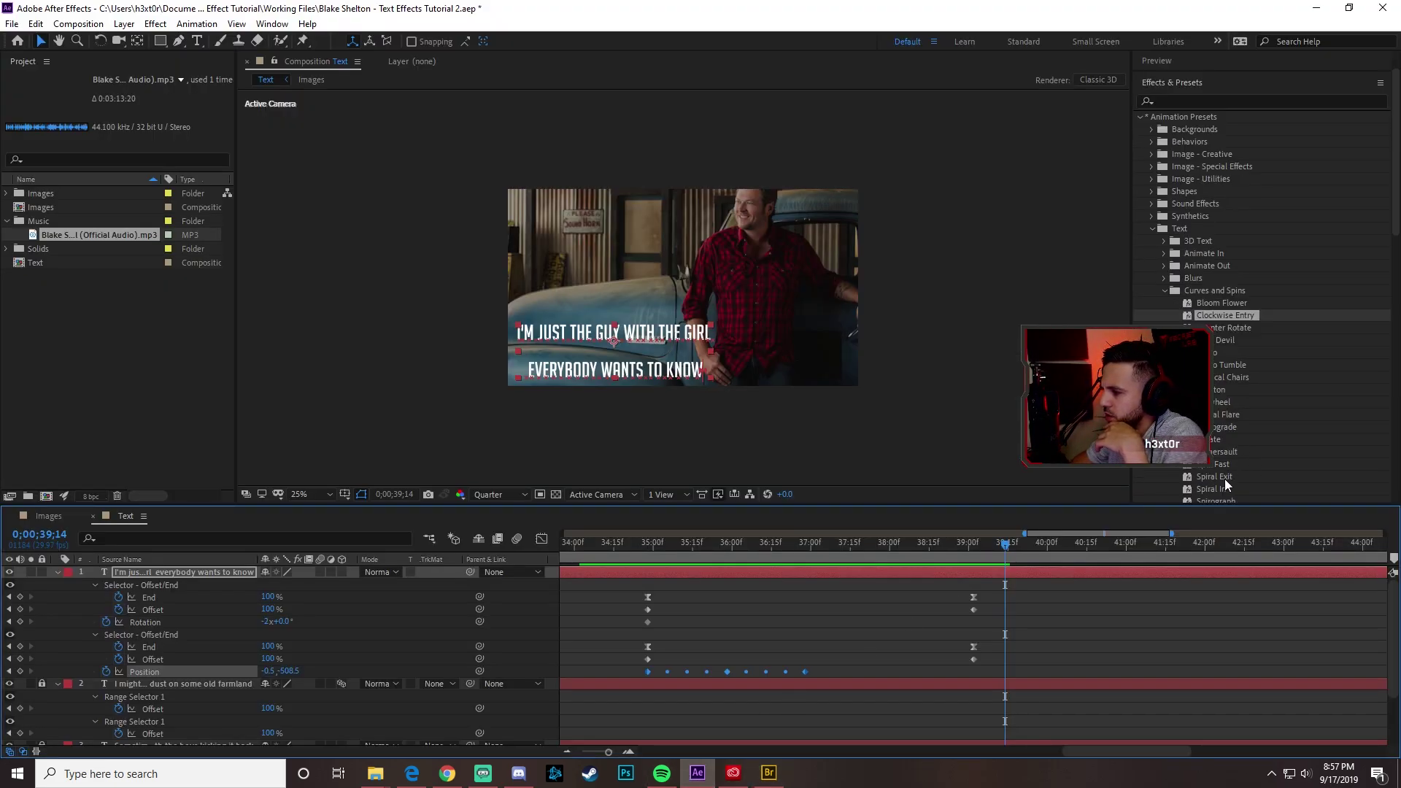
- Apply the Spiral Exit preset to the "I'm just the guy with the girl" lyric at 0;00;38;00 and preview it
left_click(1224, 478)
left_click_drag(992, 549, 814, 540)
left_click(894, 542)
left_click_drag(1228, 475, 907, 575)
key("space")
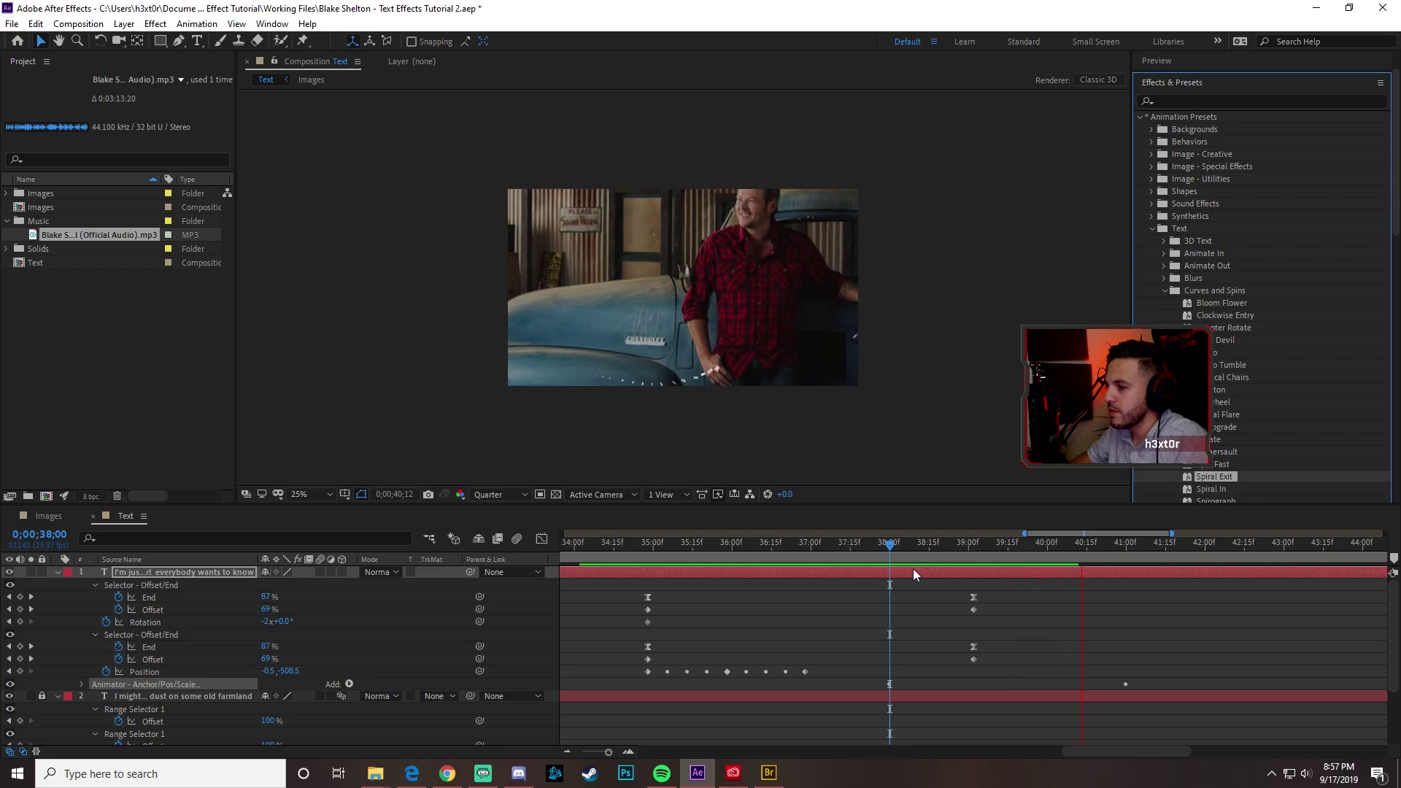
key("space")
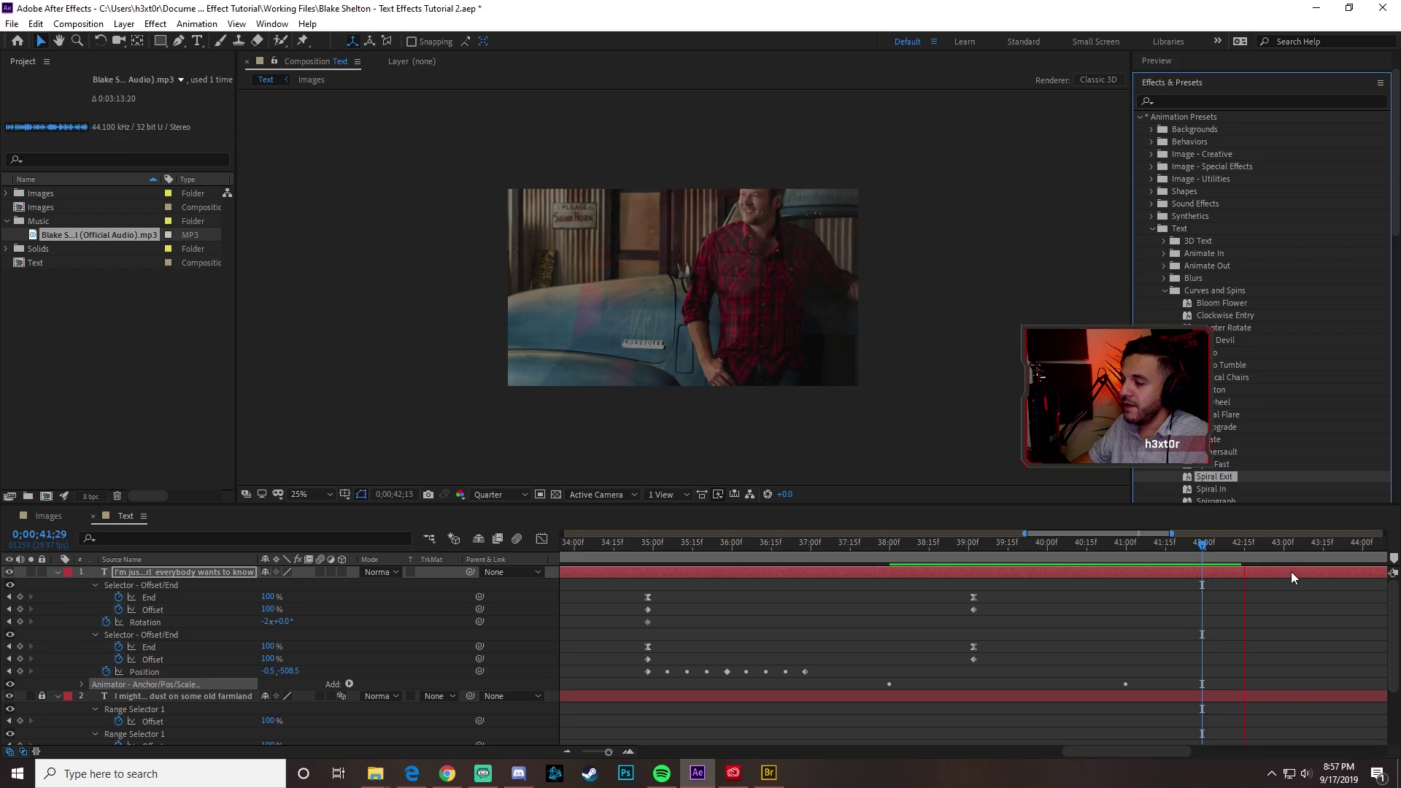
key("space")
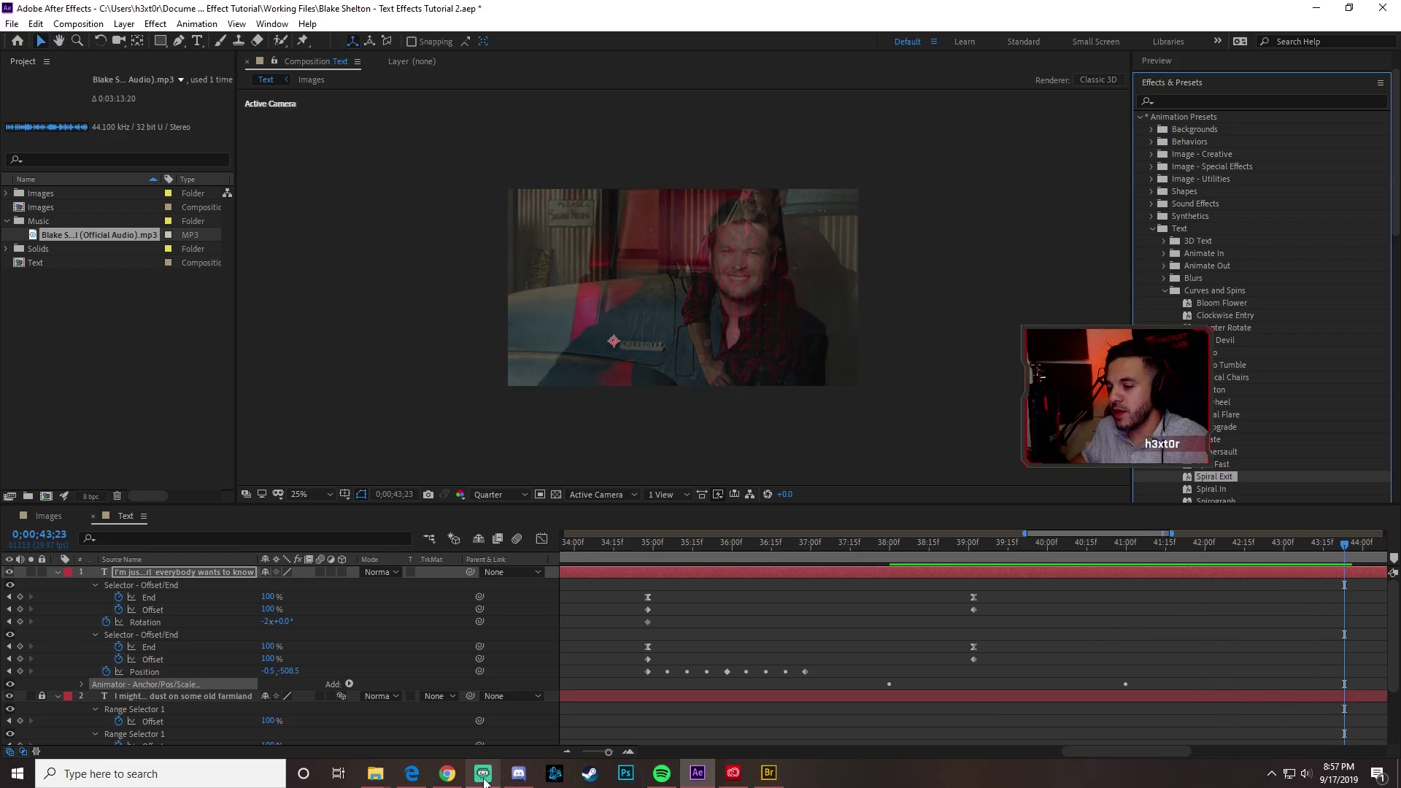
- Switch to Chrome, highlight the lyric "Wonderin' how I ever got your little hand in mine", and return to After Effects
left_click(447, 773)
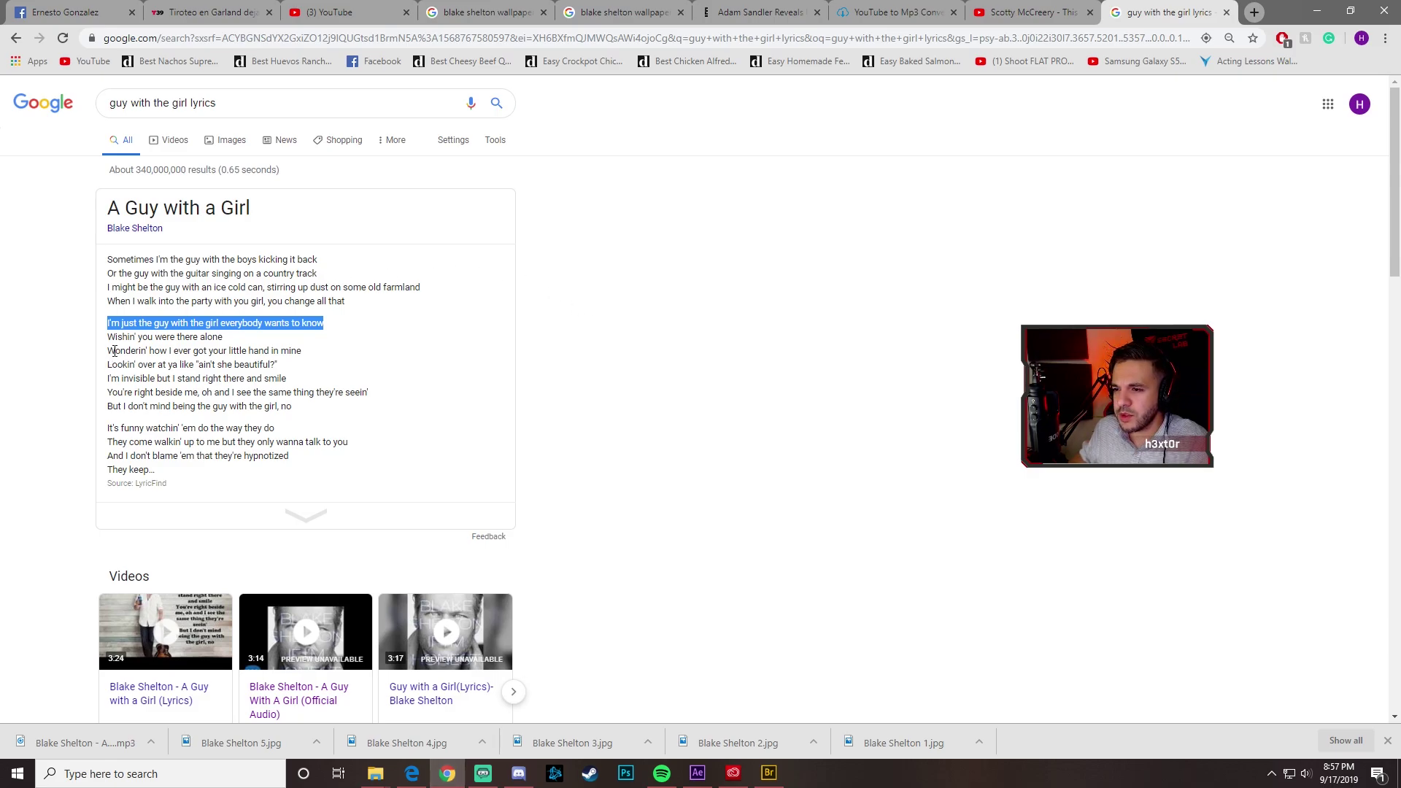
left_click_drag(111, 352, 325, 357)
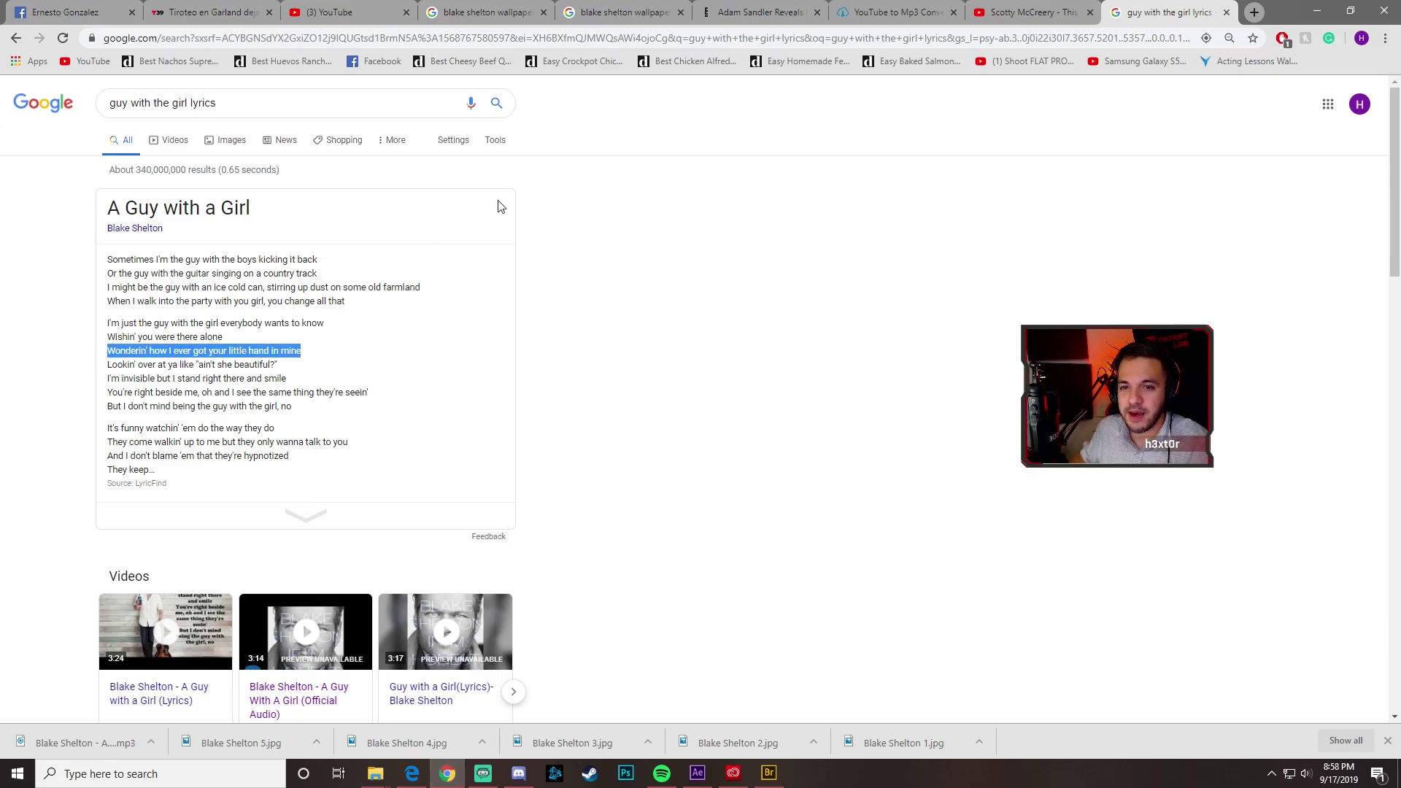
key("alt+Tab")
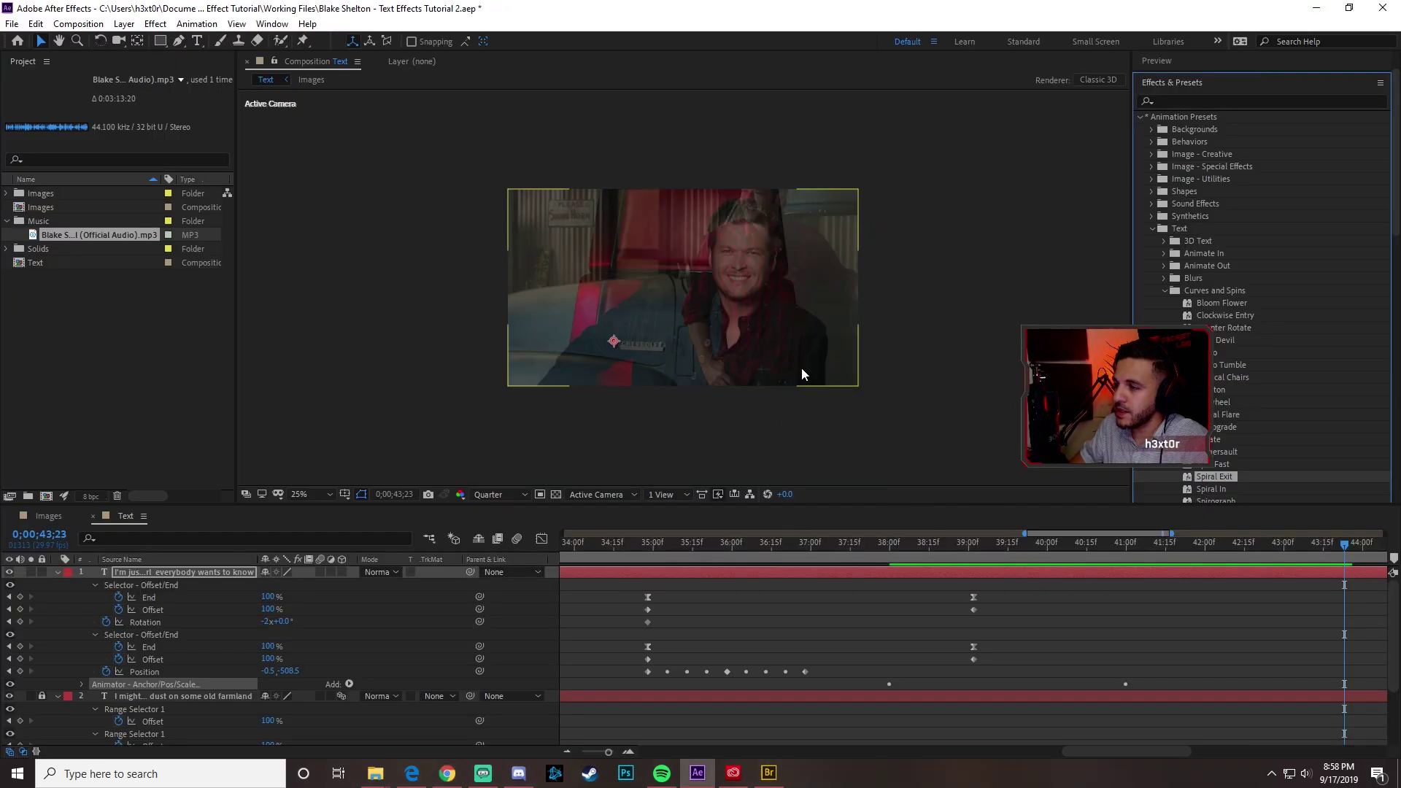
- Collapse the Text presets folder and the top two lyric layers' properties, and lock the "I'm just the guy with the girl" layer
left_click(1152, 229)
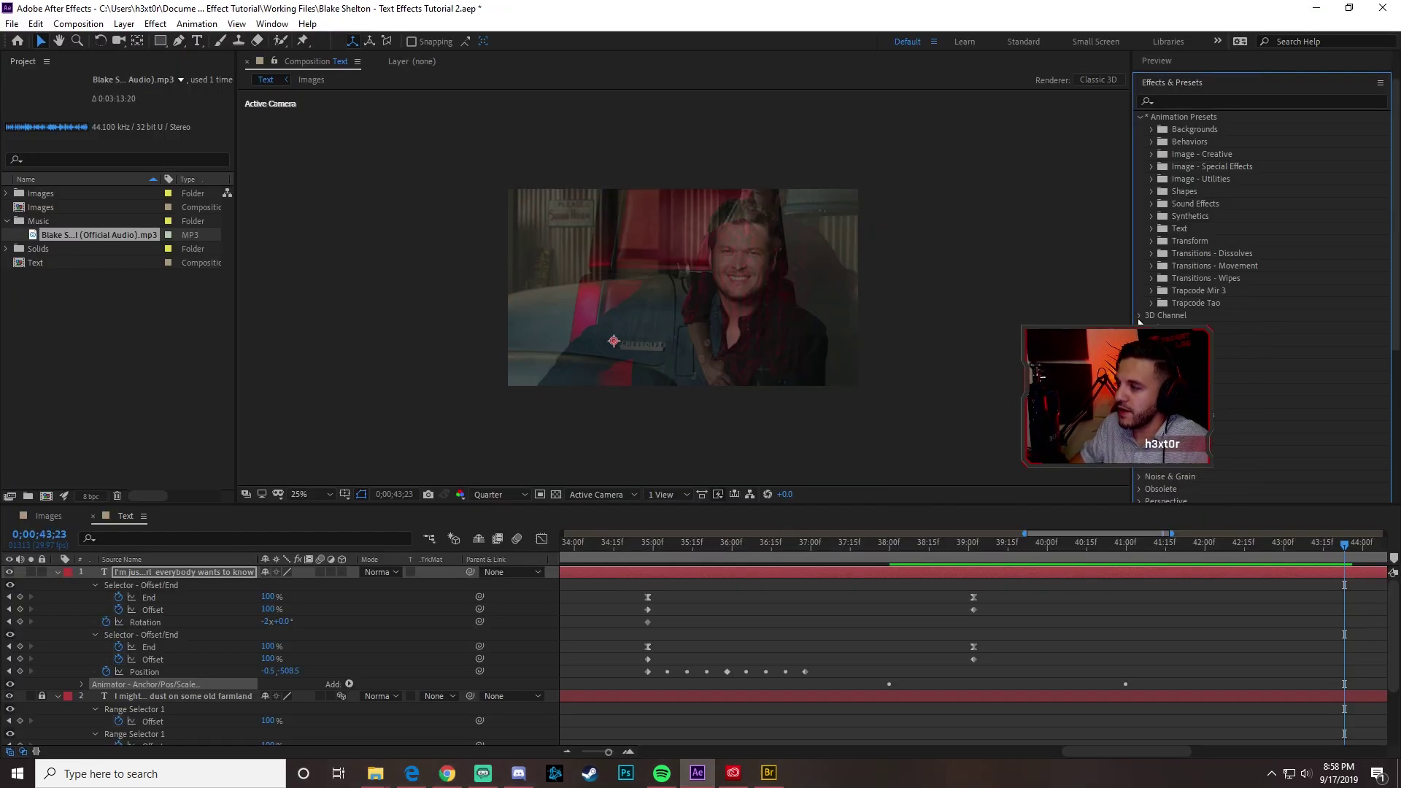
mouse_move(780, 777)
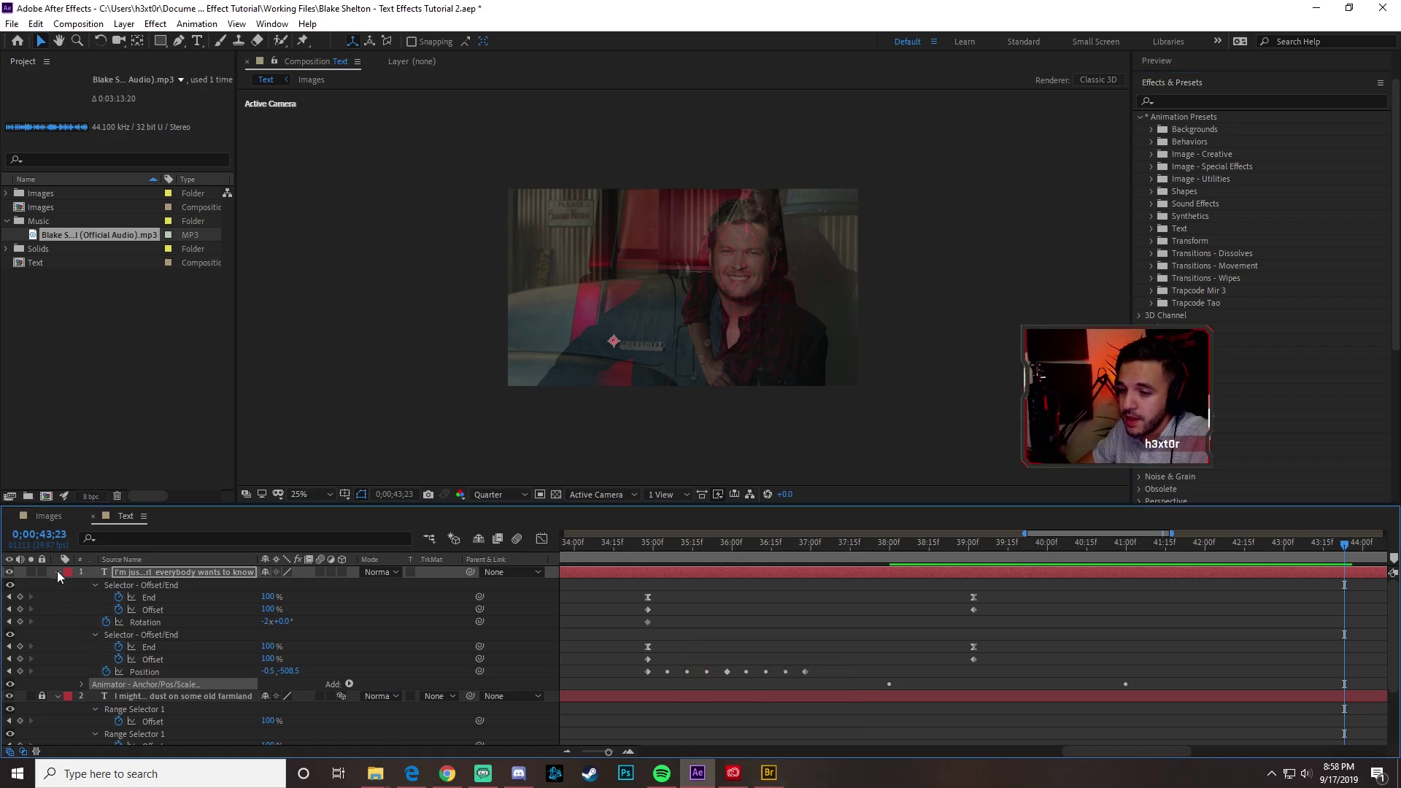
left_click(57, 572)
left_click(58, 584)
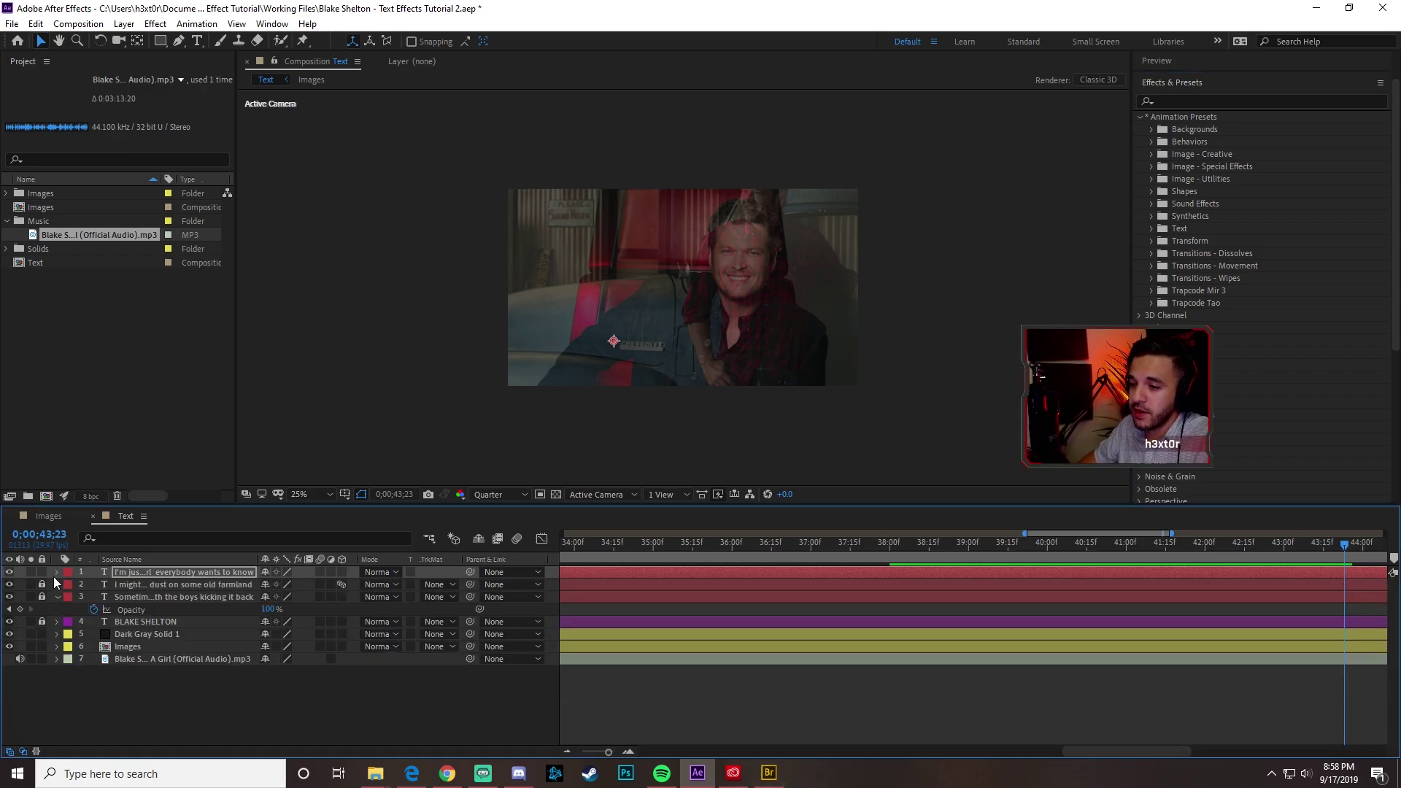
left_click(43, 572)
- Return the playhead to 0;00;00;00 and add the Text composition to the Adobe Media Encoder queue
left_click_drag(1126, 540, 1235, 563)
left_click_drag(609, 751, 585, 752)
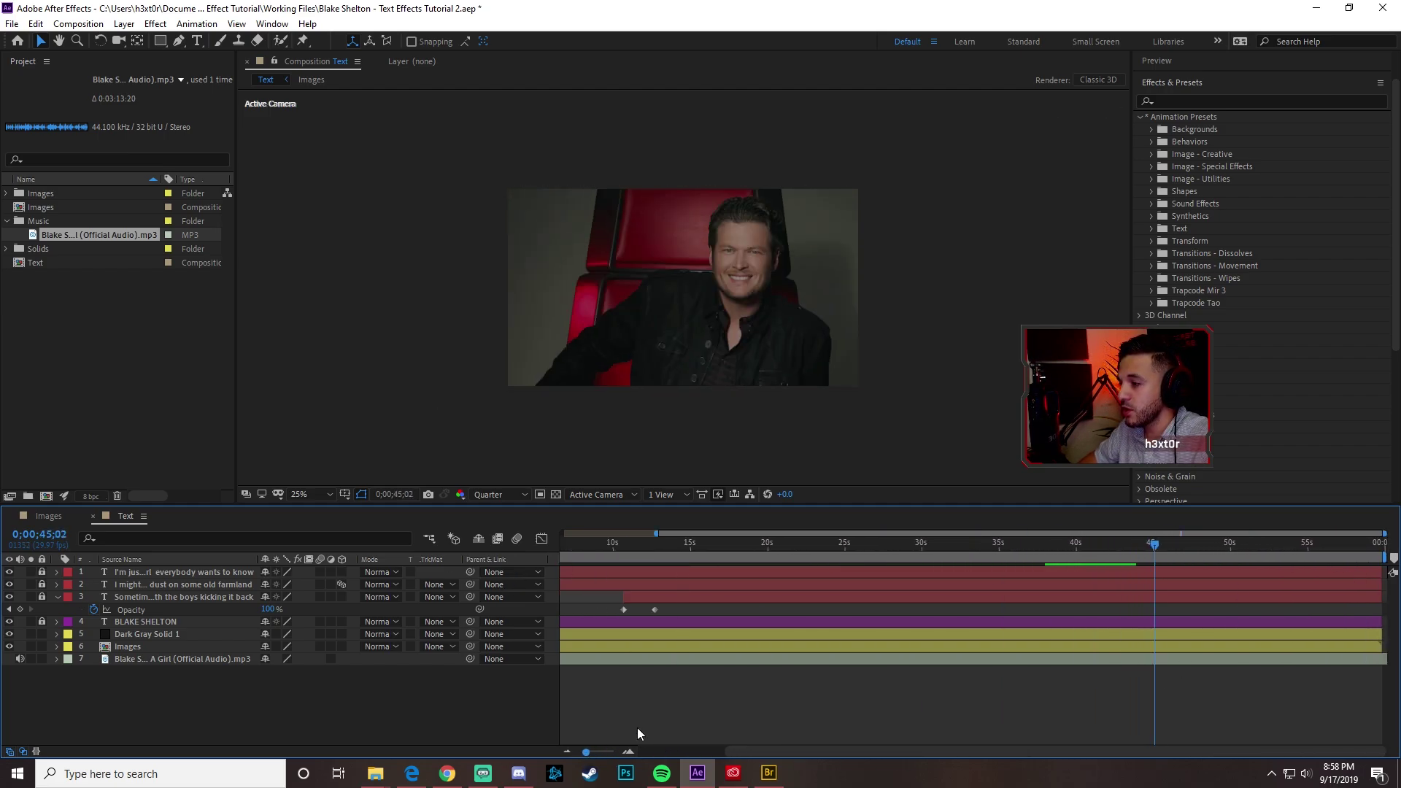
left_click_drag(1155, 543, 510, 542)
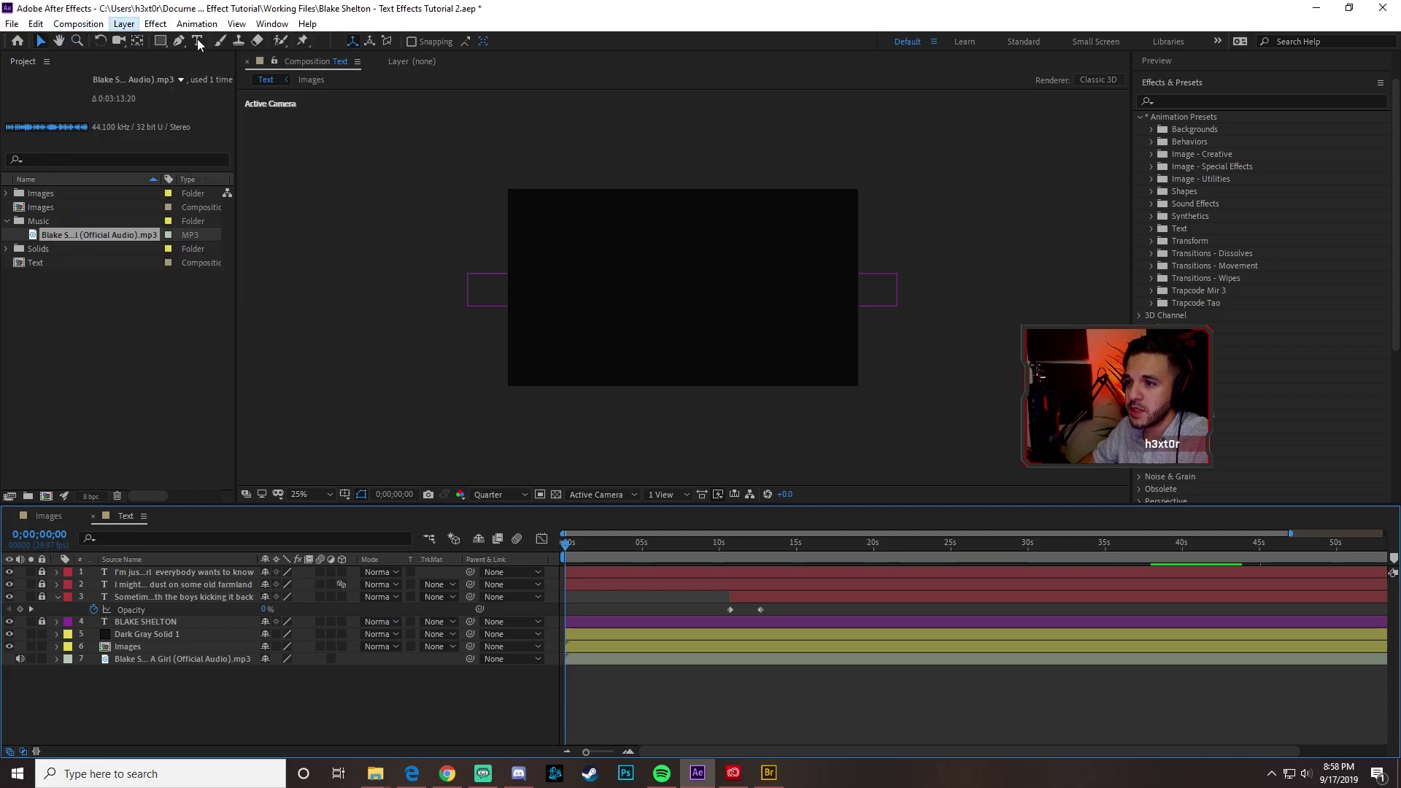
left_click(79, 24)
left_click(94, 132)
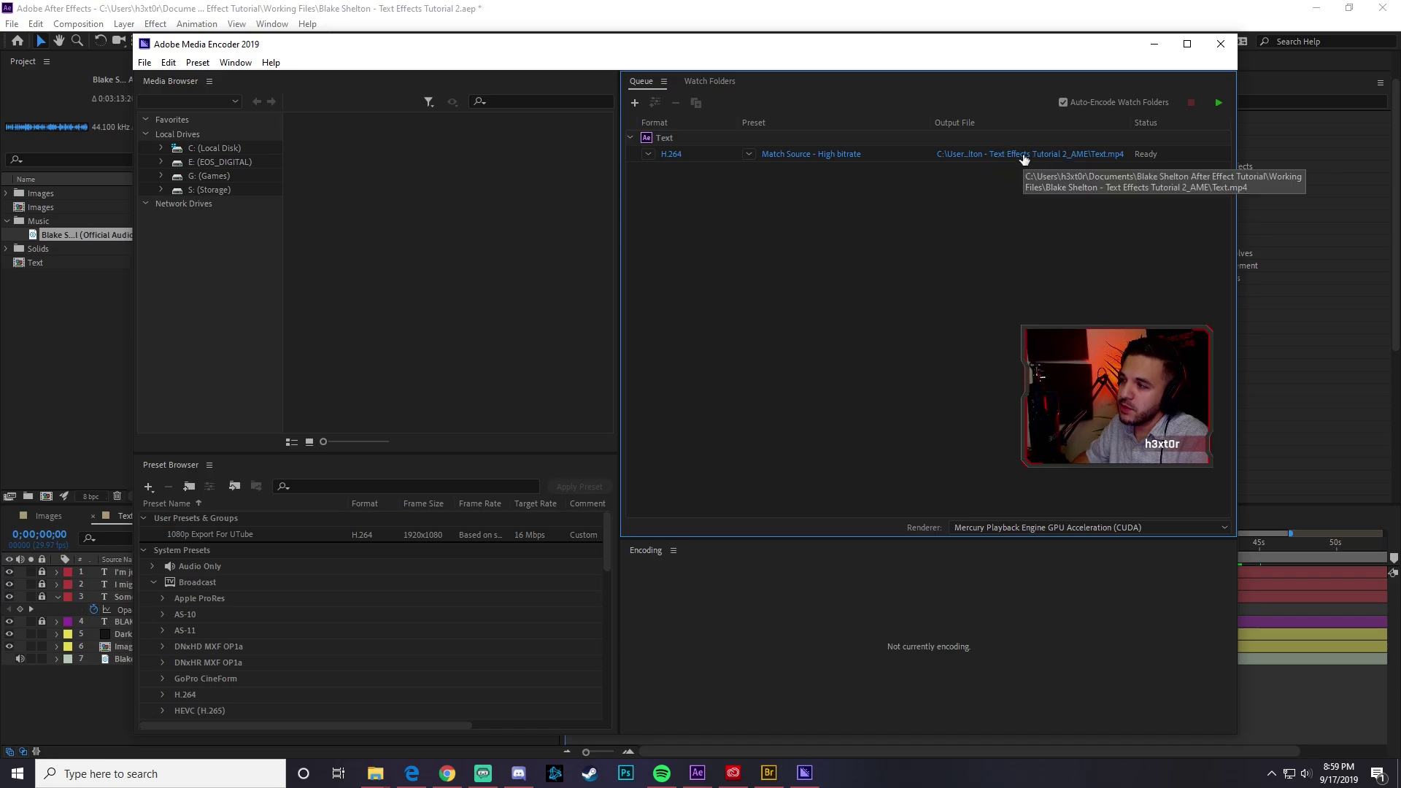
- For the queued Text output, create a Finished Files folder inside Blake Shelton After Effect Tutorial and open it as the save location
left_click(1021, 156)
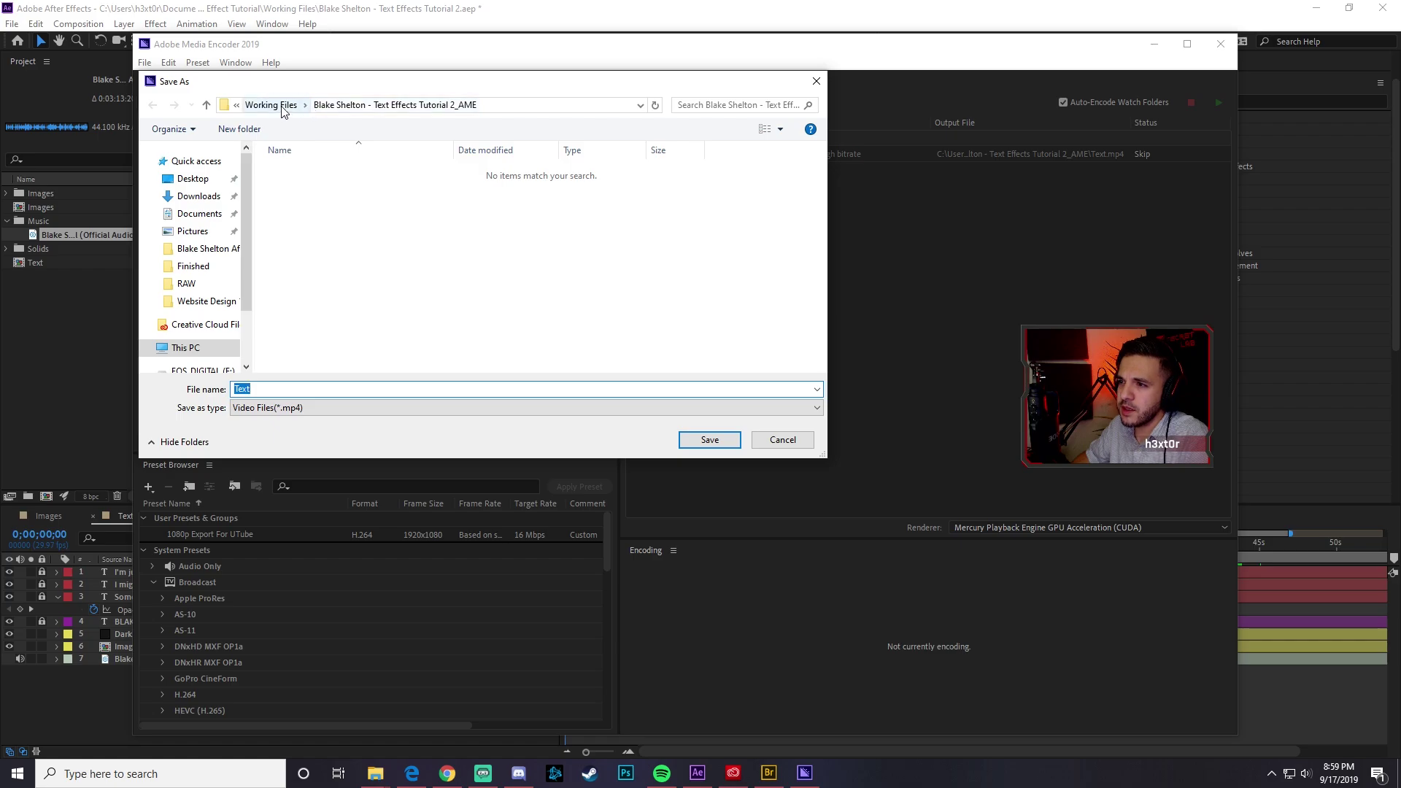
left_click(283, 110)
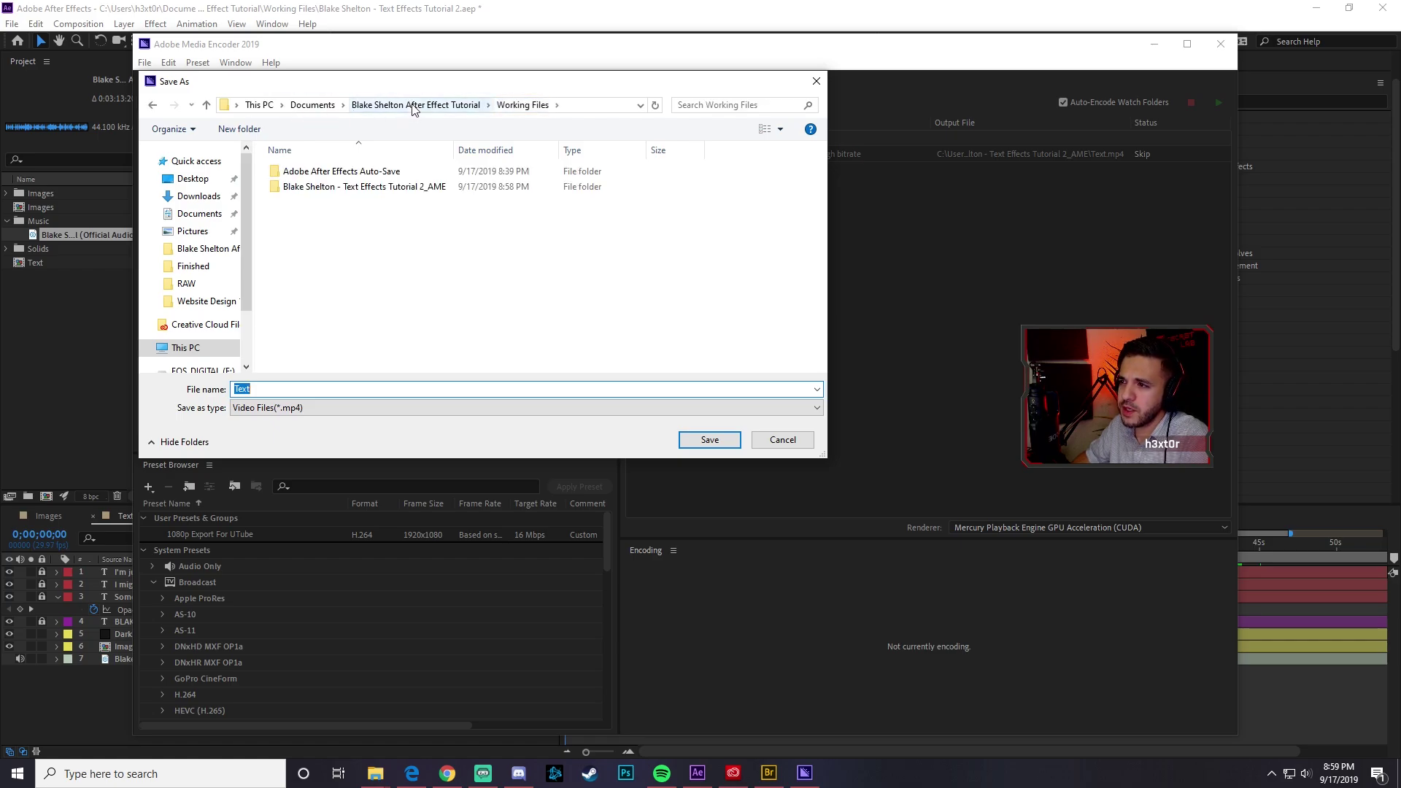
left_click(414, 107)
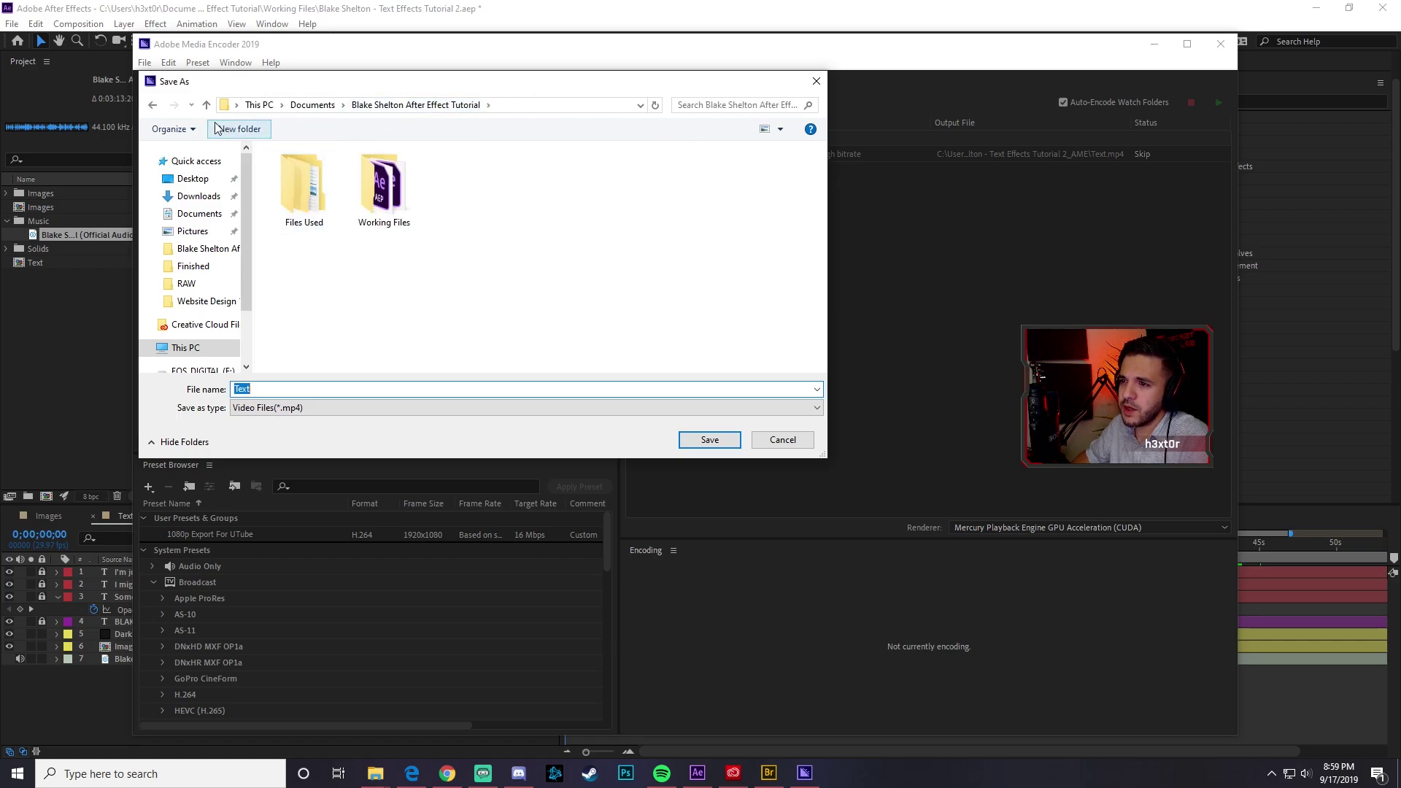
left_click(239, 129)
type("Finished Files")
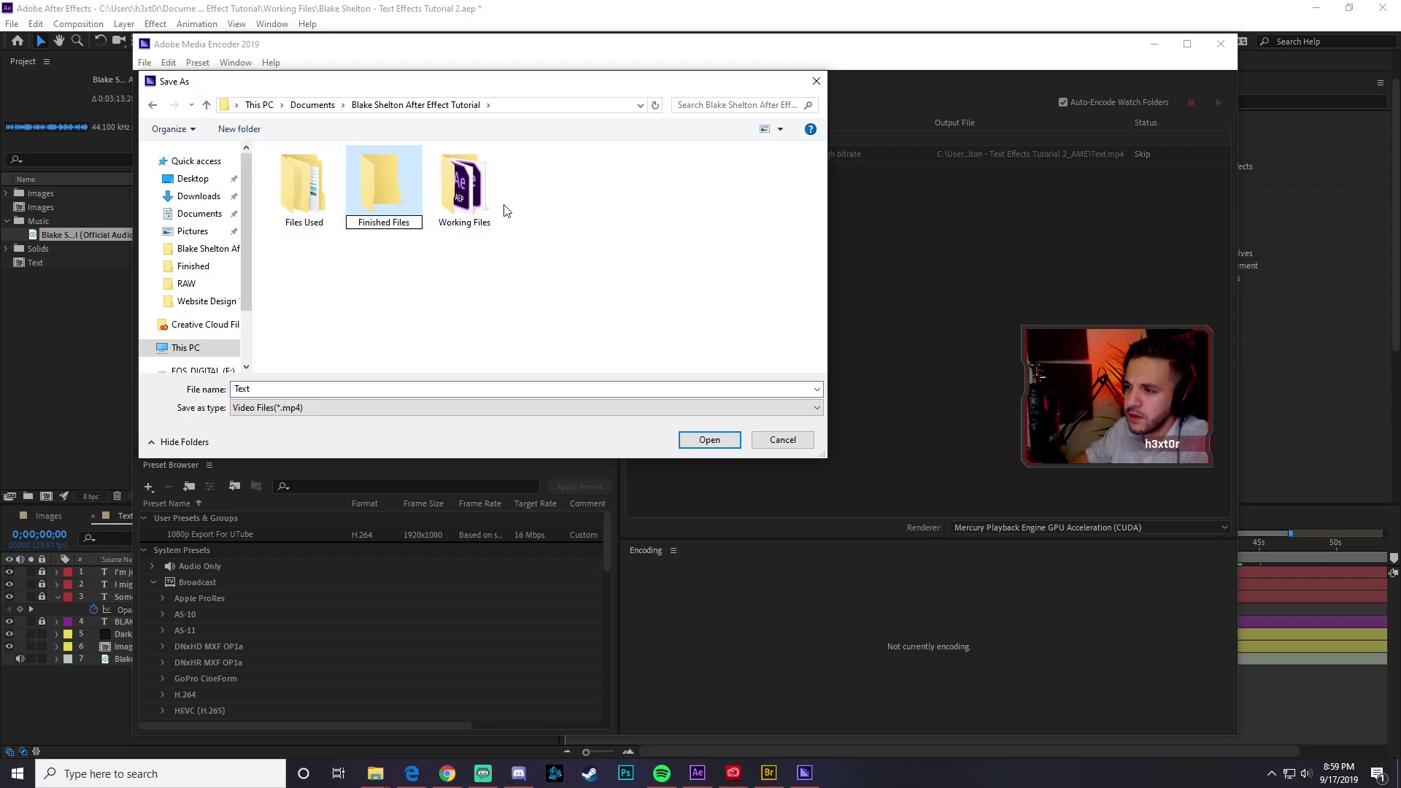
left_click(457, 294)
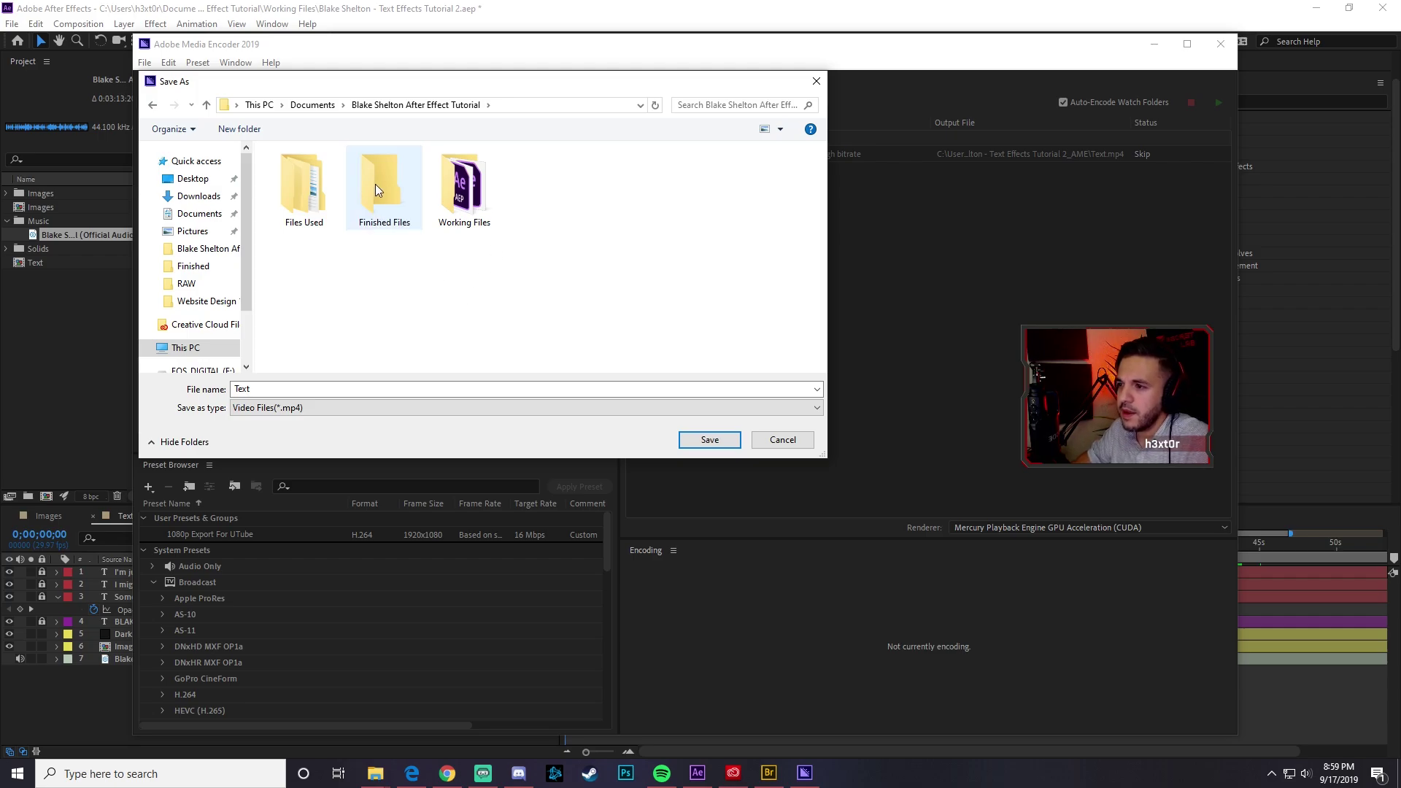
double_click(387, 188)
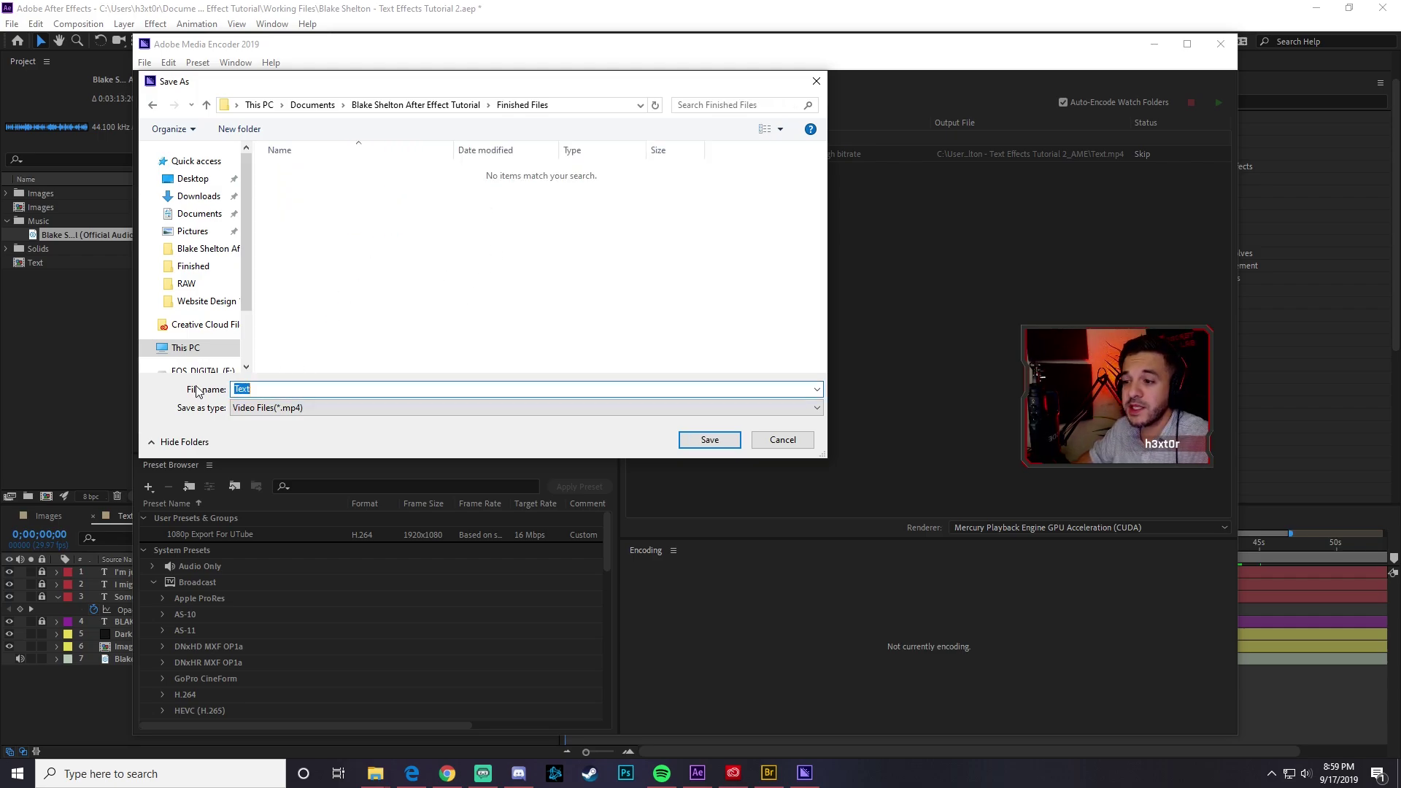
- Save the output file as Text Effects Blake Shelton and start encoding the queue
type("Text E")
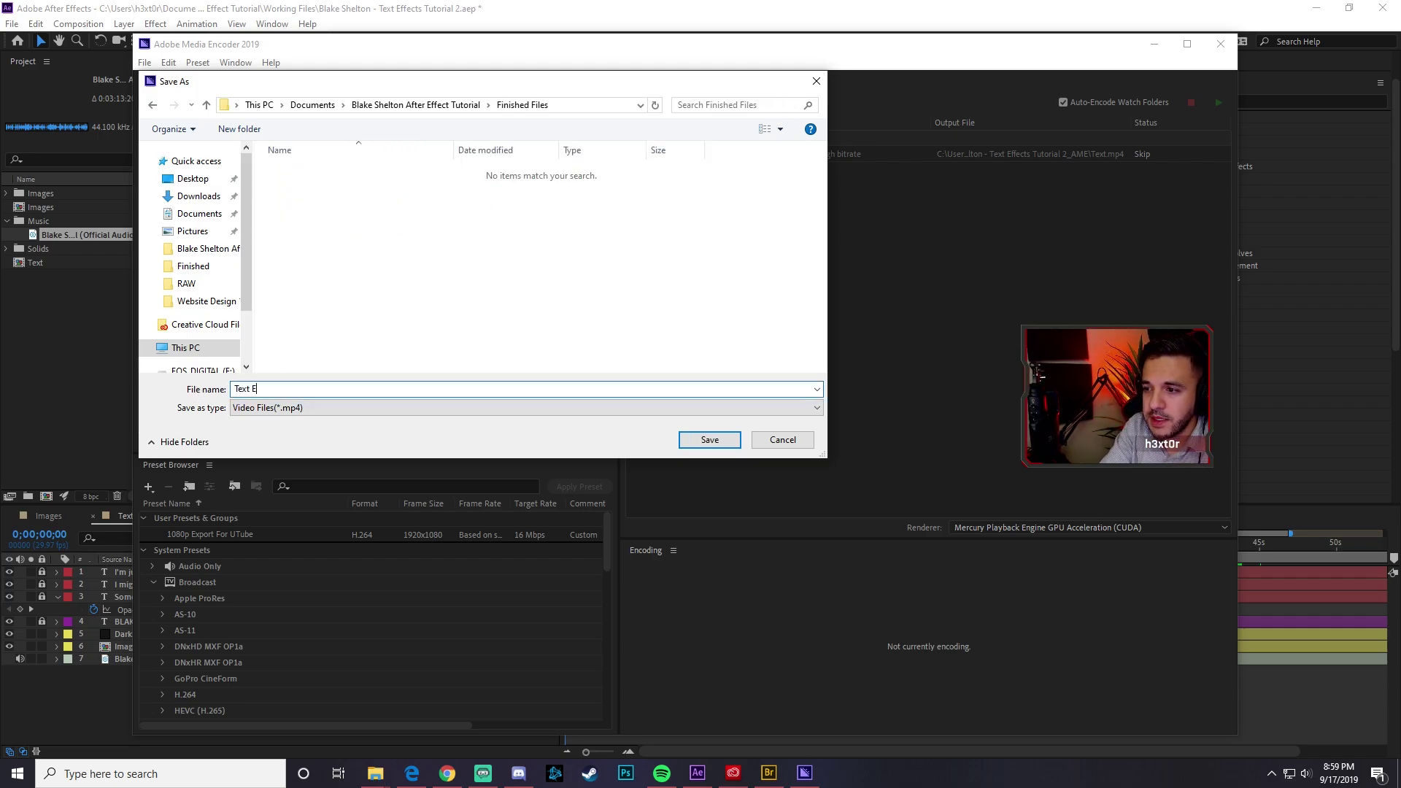
type("ffects Blake Shelton")
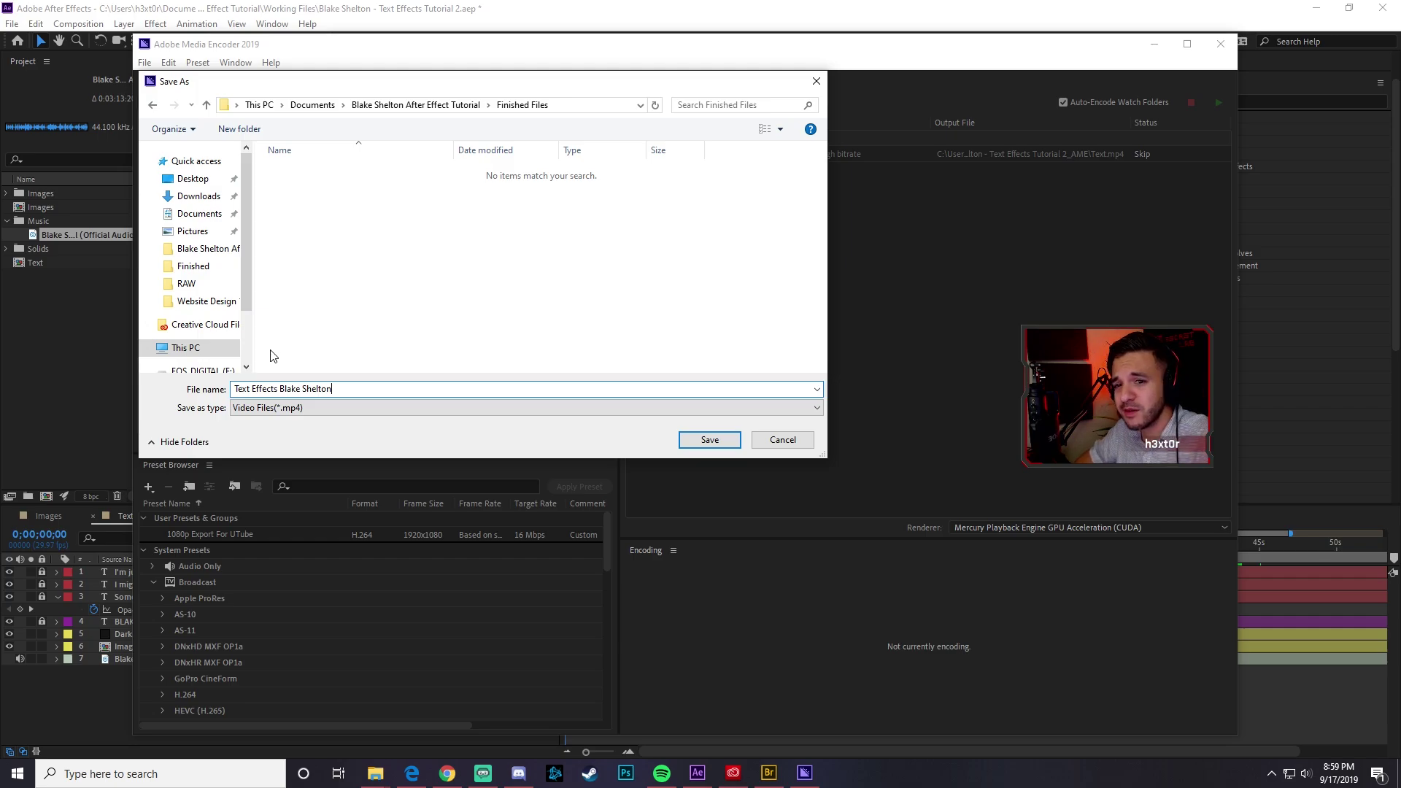
left_click_drag(274, 389, 304, 390)
left_click(321, 389)
left_click(710, 440)
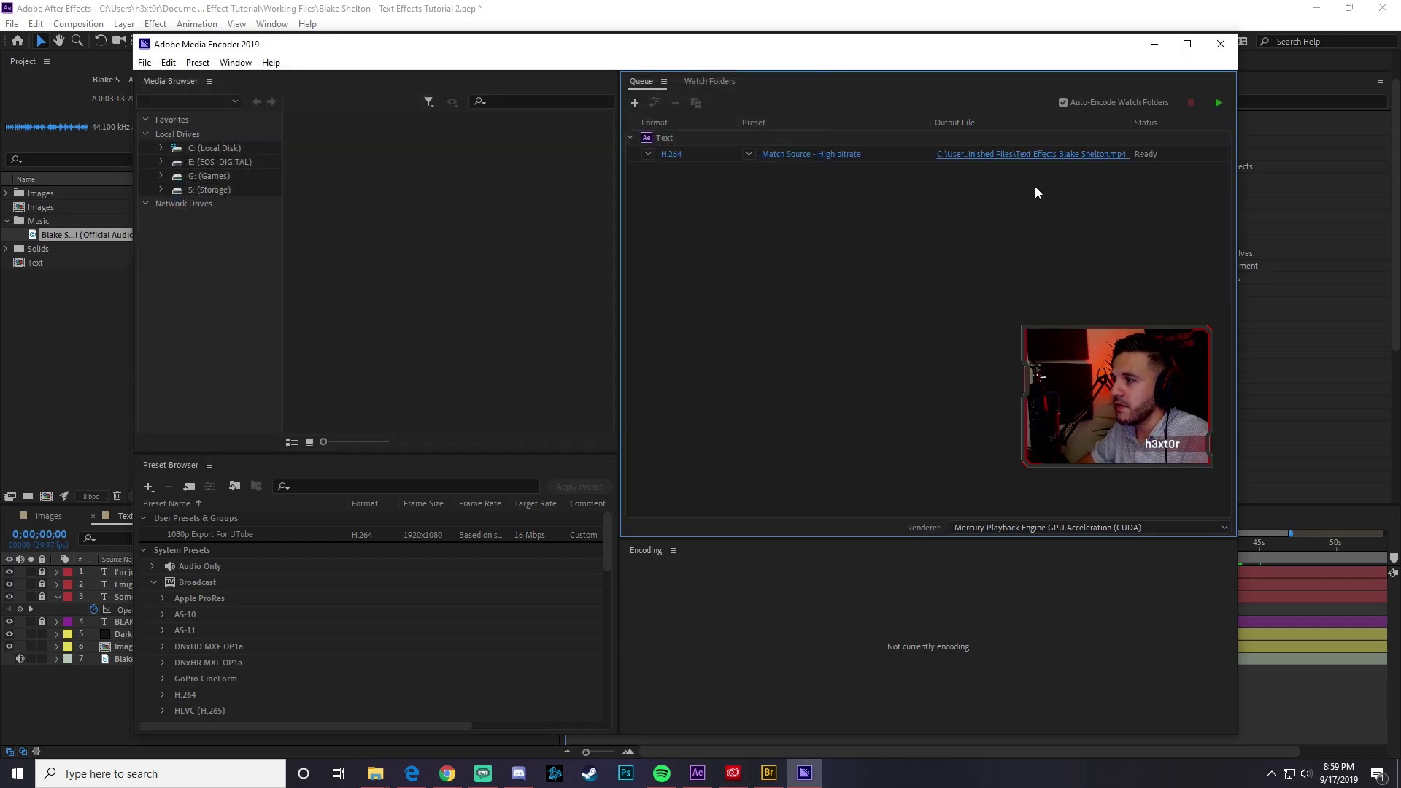
left_click(1218, 105)
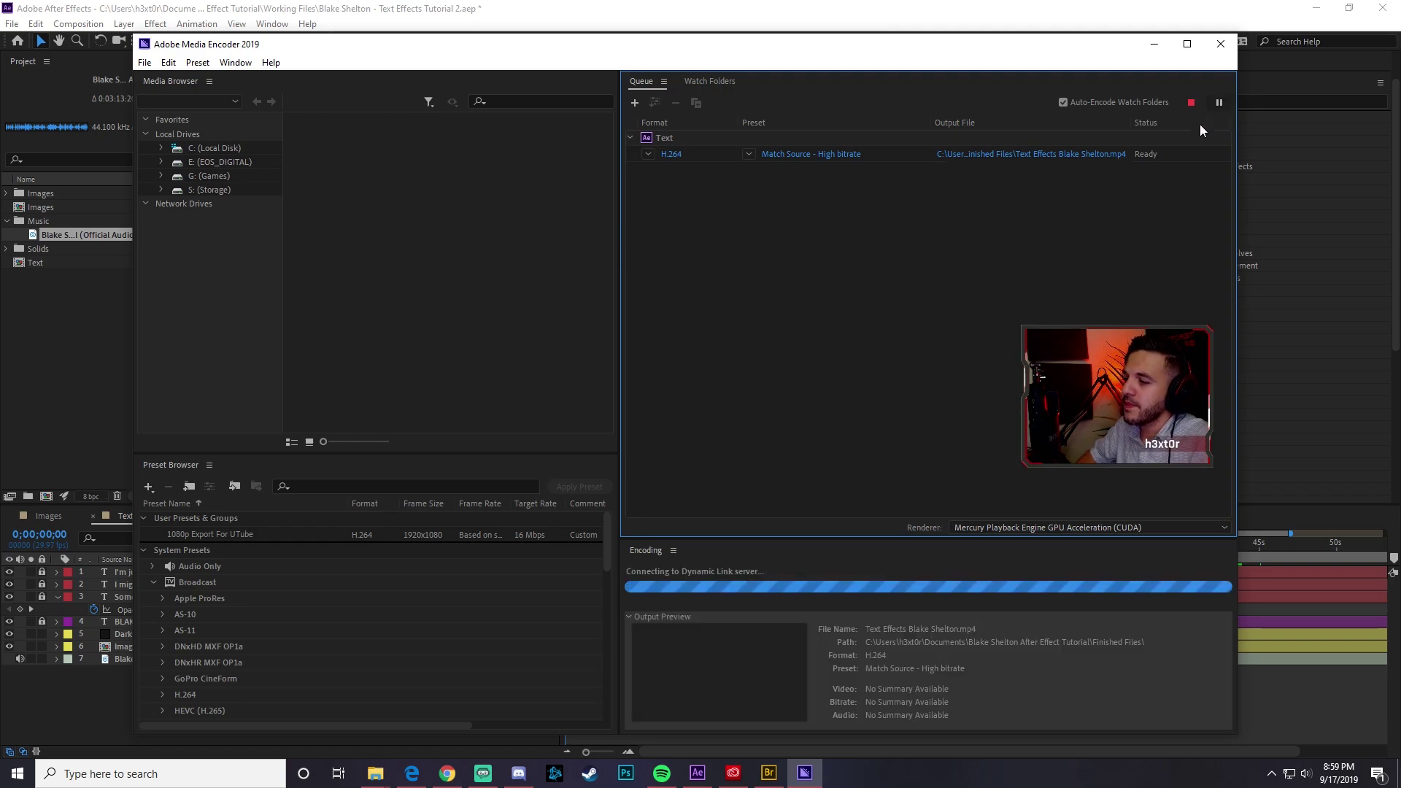